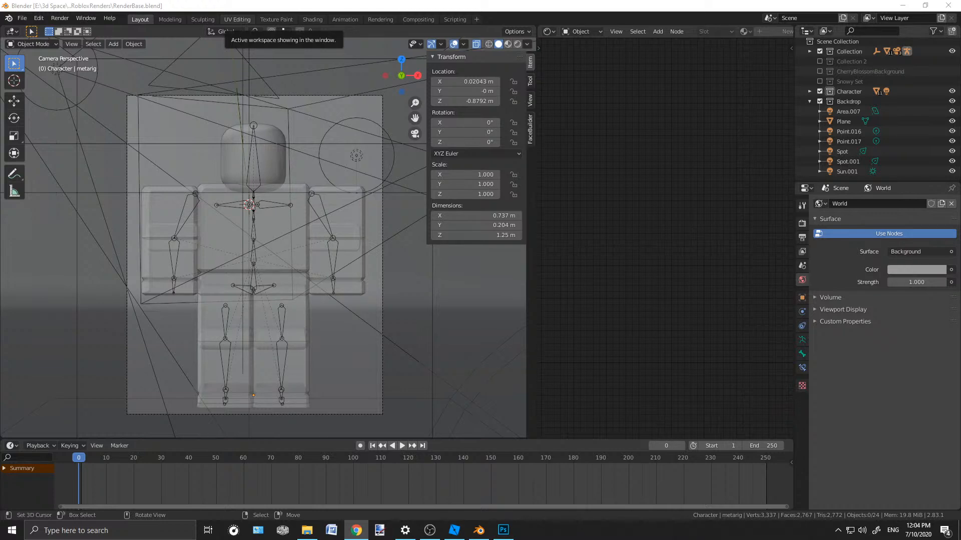
middle_drag(334, 105, 419, 169)
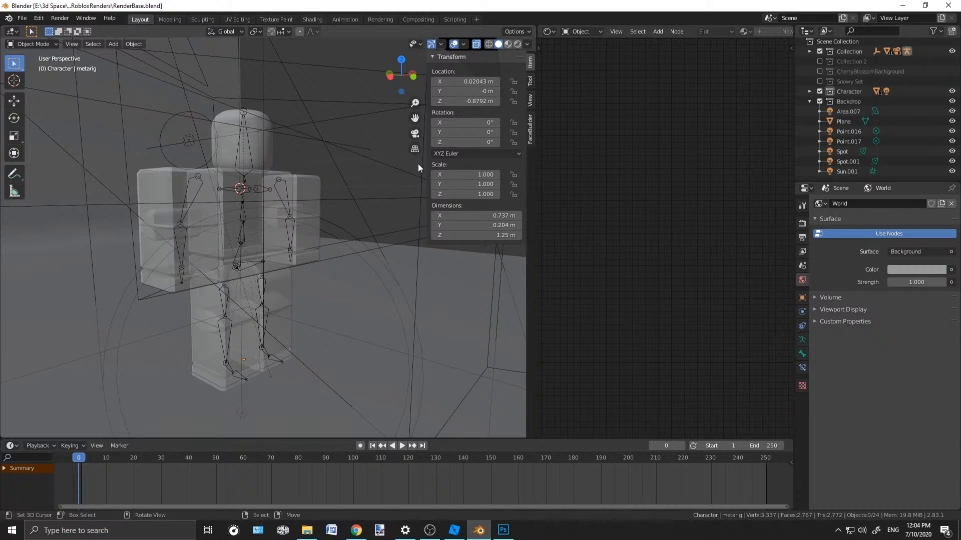
middle_drag(357, 164, 313, 238)
scroll(340, 238, down, 6)
key(KP_0)
scroll(325, 257, up, 9)
scroll(322, 254, down, 2)
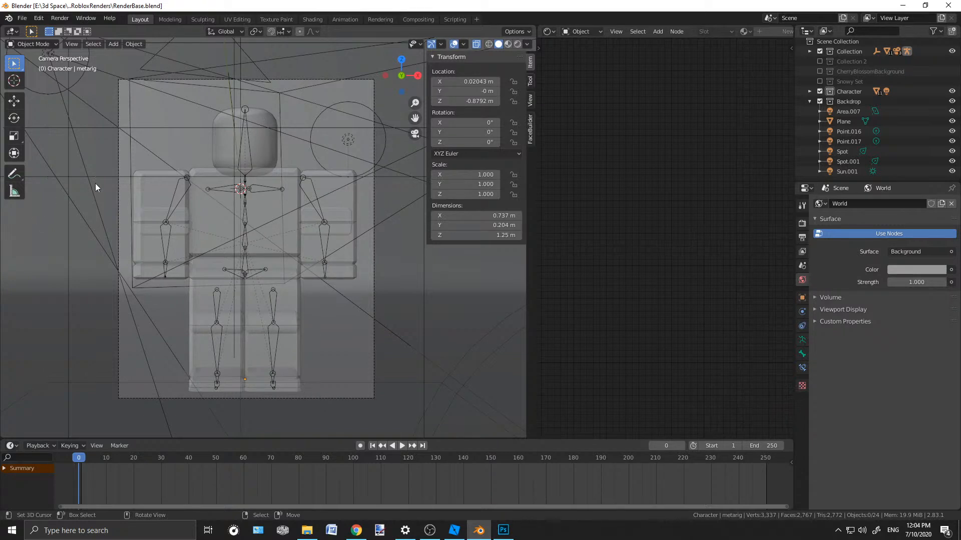
Import the Wavefront model PikagameplaysLP.obj from the RobloxRenders folder, finding it by searching for "pika"
click(22, 18)
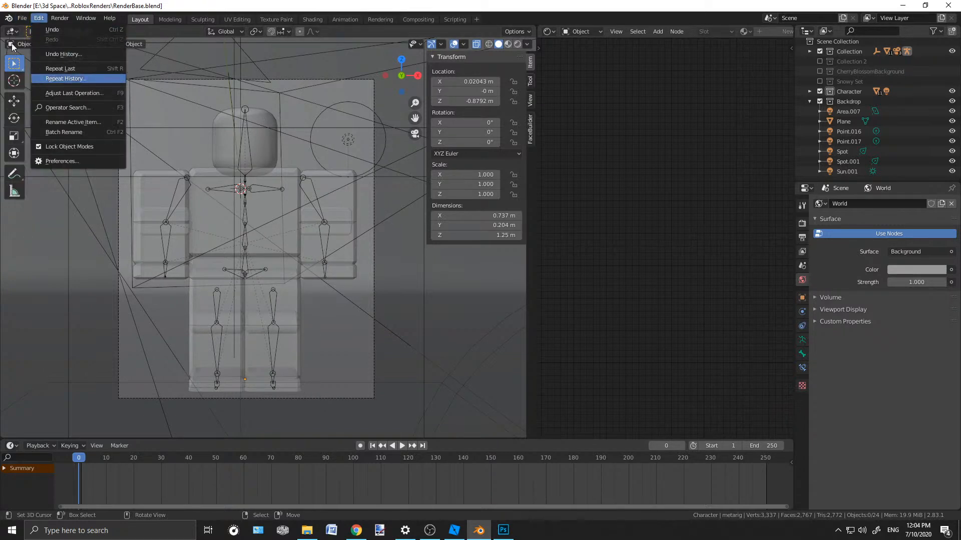
click(22, 18)
mouse_move(43, 153)
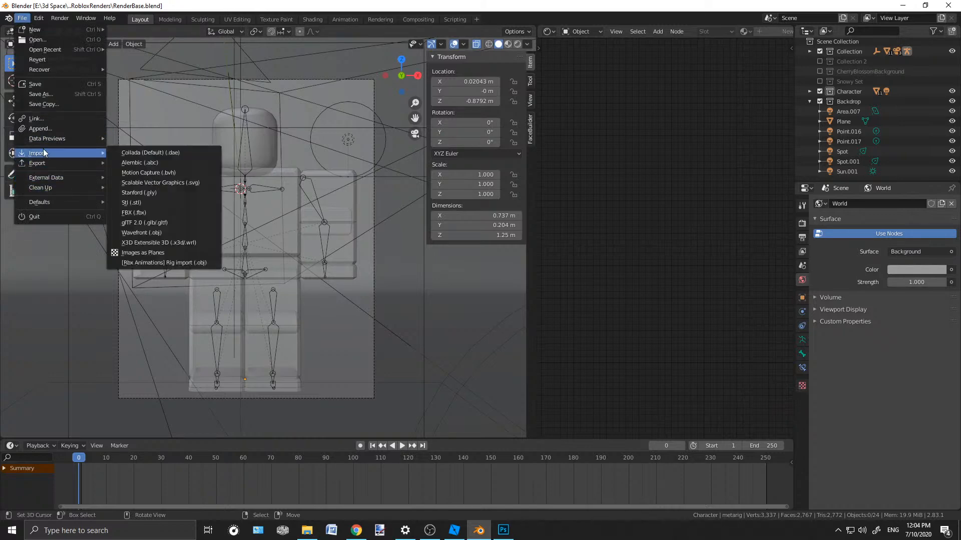
click(136, 233)
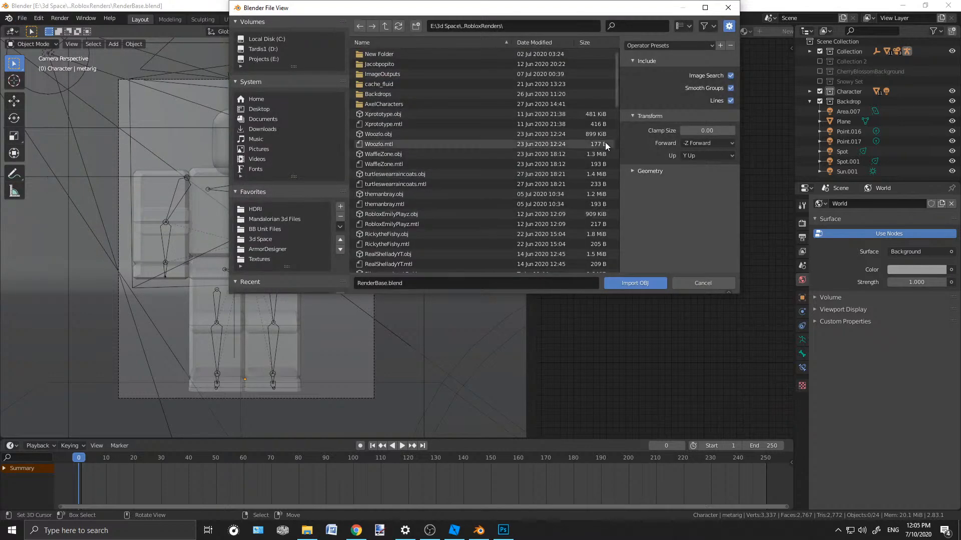
click(628, 25)
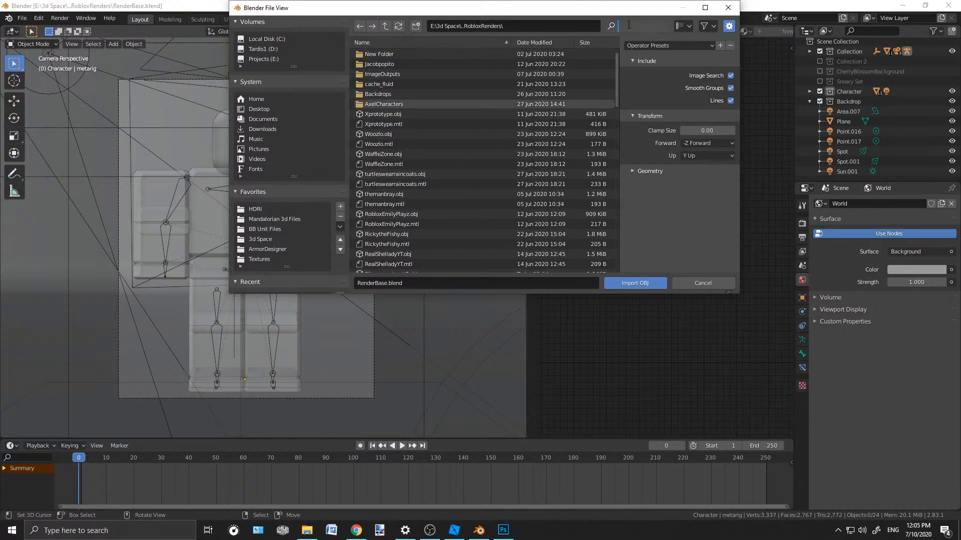
text(pika)
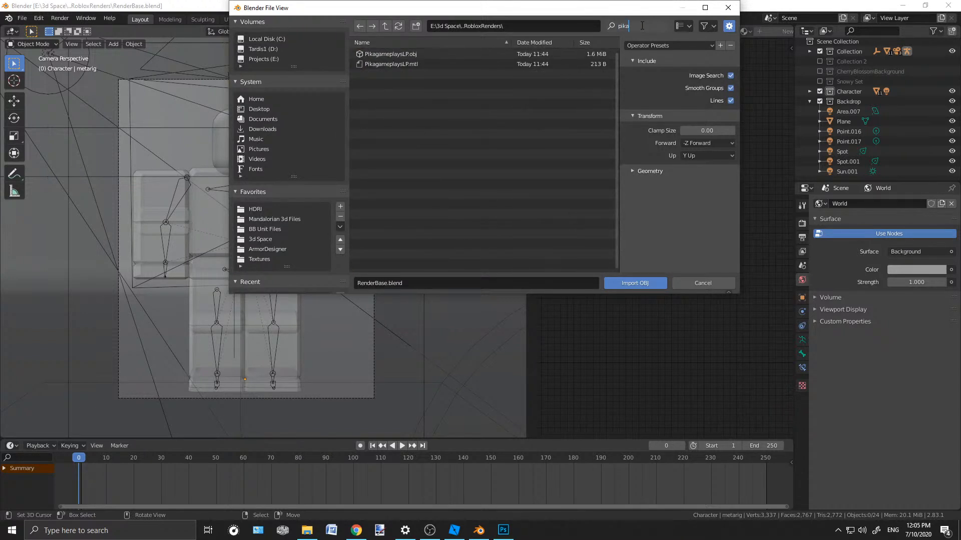
click(398, 55)
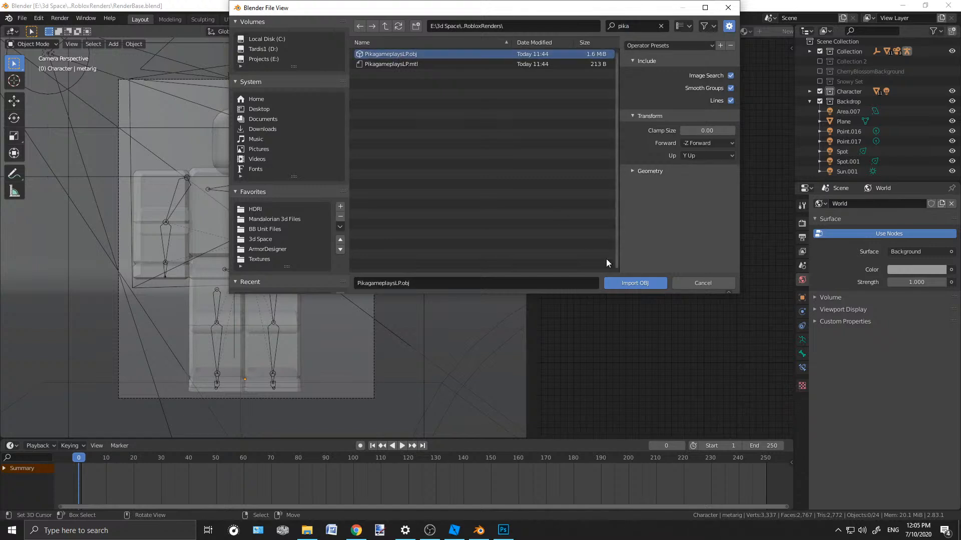
click(638, 282)
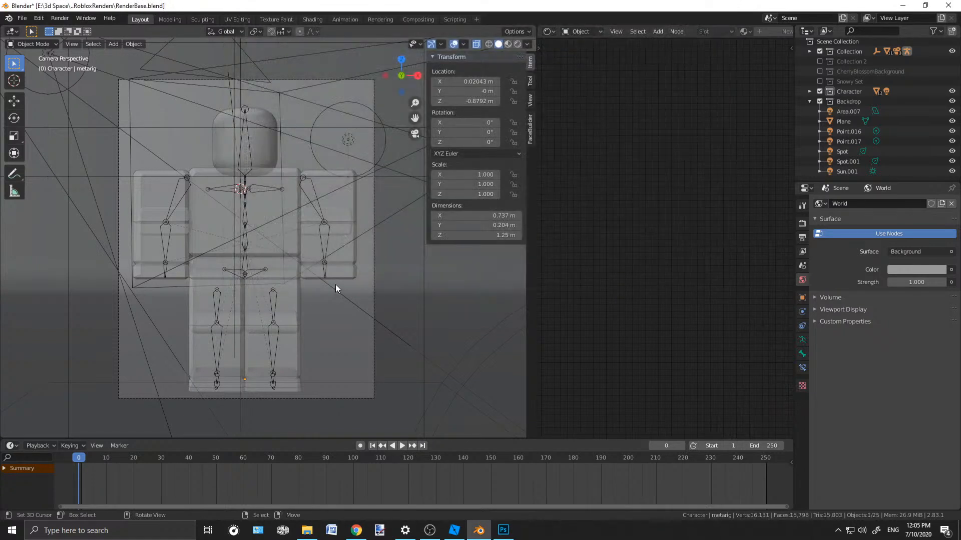
Set the imported character's origin to its Center of Mass (Surface) and snap the character to the 3D cursor
click(132, 43)
mouse_move(150, 67)
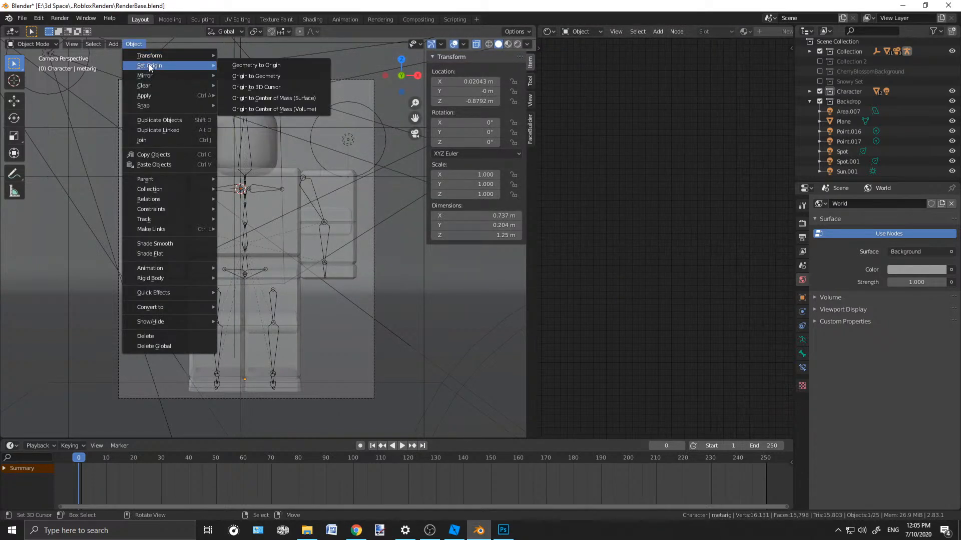
click(275, 98)
scroll(314, 179, down, 4)
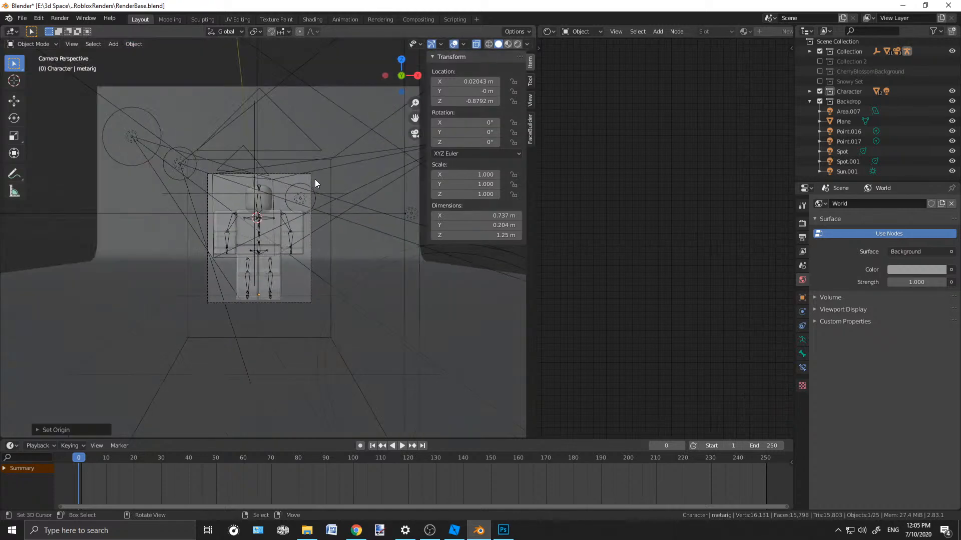
scroll(310, 169, up, 2)
scroll(310, 169, up, 2)
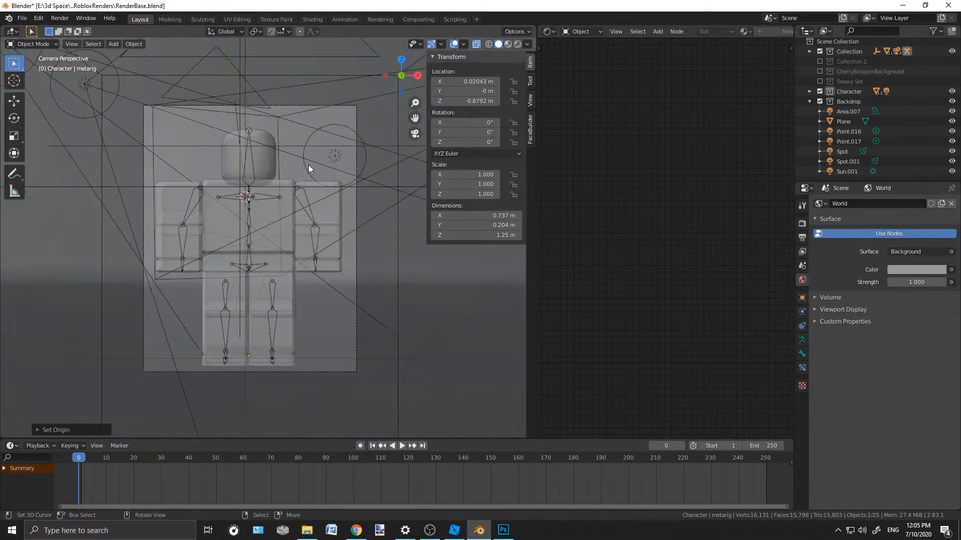
key(shift+s)
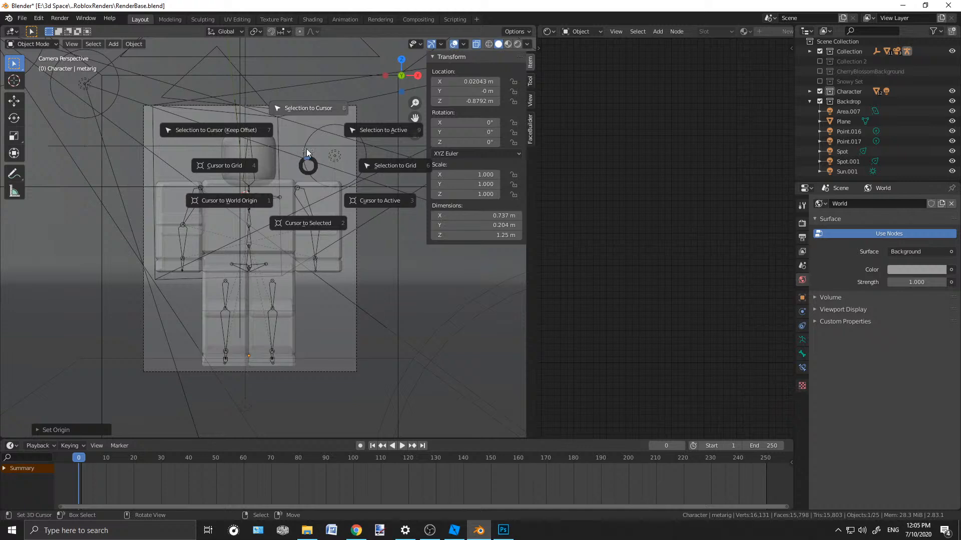
click(305, 101)
Rotate the imported character 90° about the global Z axis and scale it down to roughly the base rig's height
scroll(306, 115, down, 4)
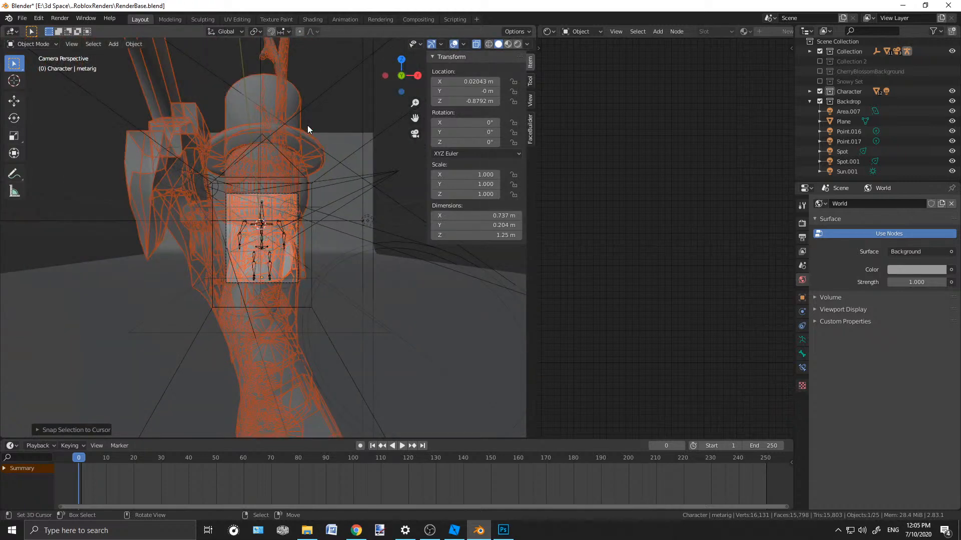
text(r90z)
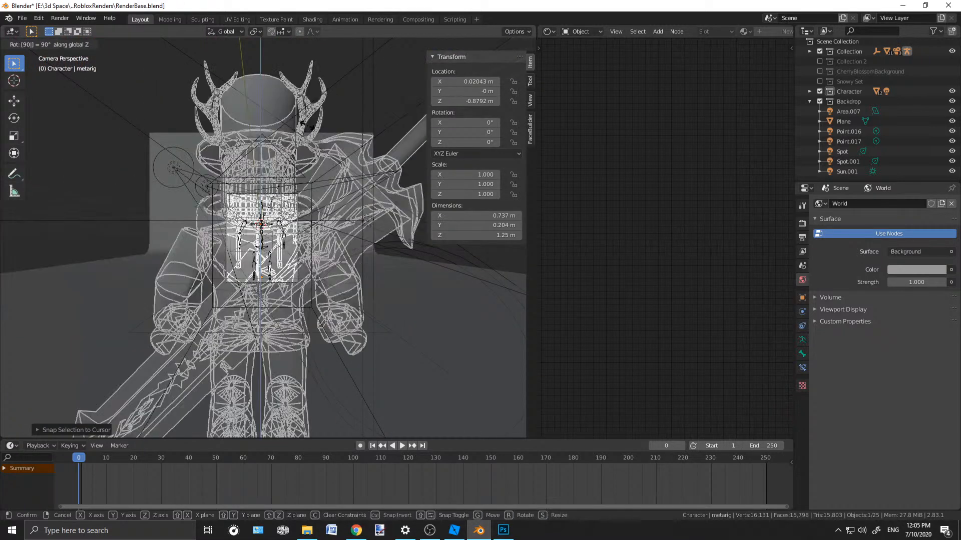
key(Return)
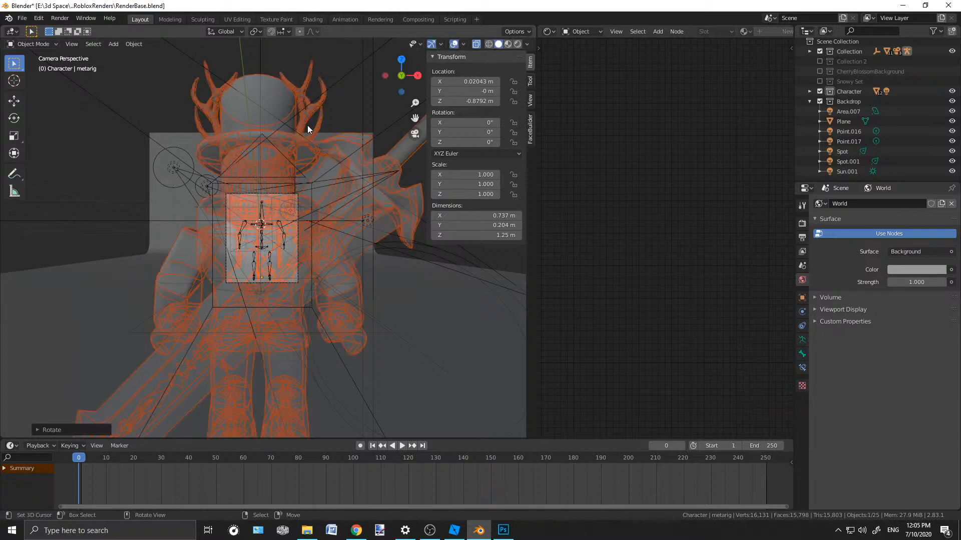
key(s)
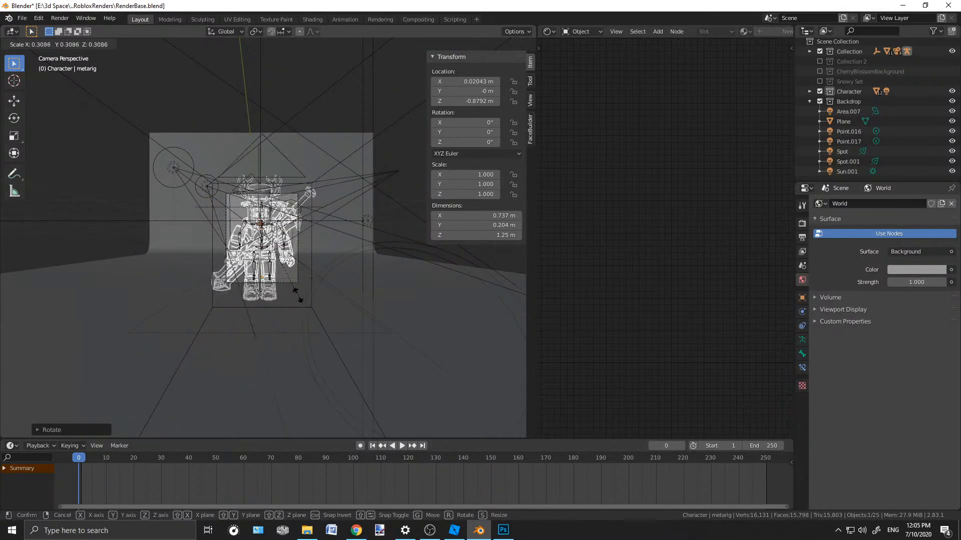
click(272, 276)
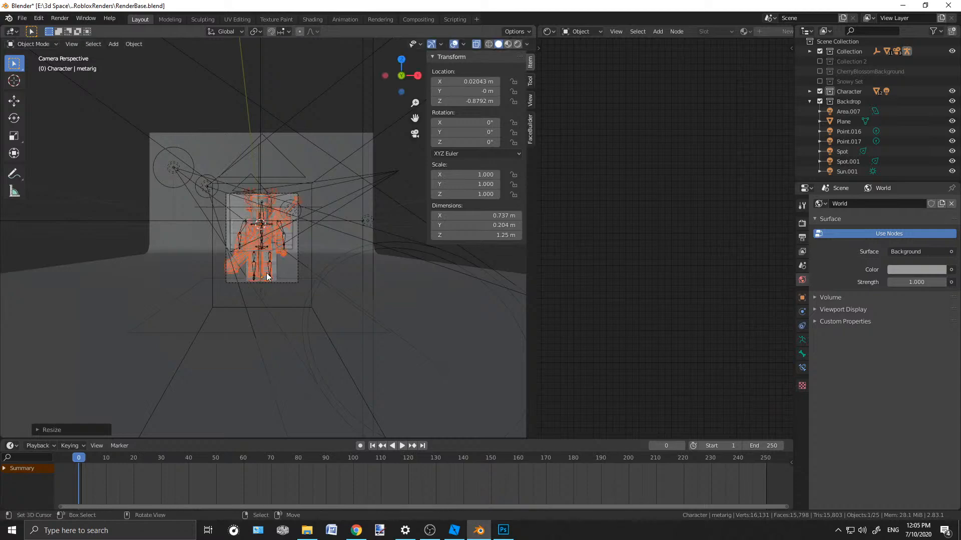
Nudge the imported character about 0.0016 m down along the global Z axis to align it with the rig
scroll(265, 270, up, 3)
scroll(263, 255, up, 3)
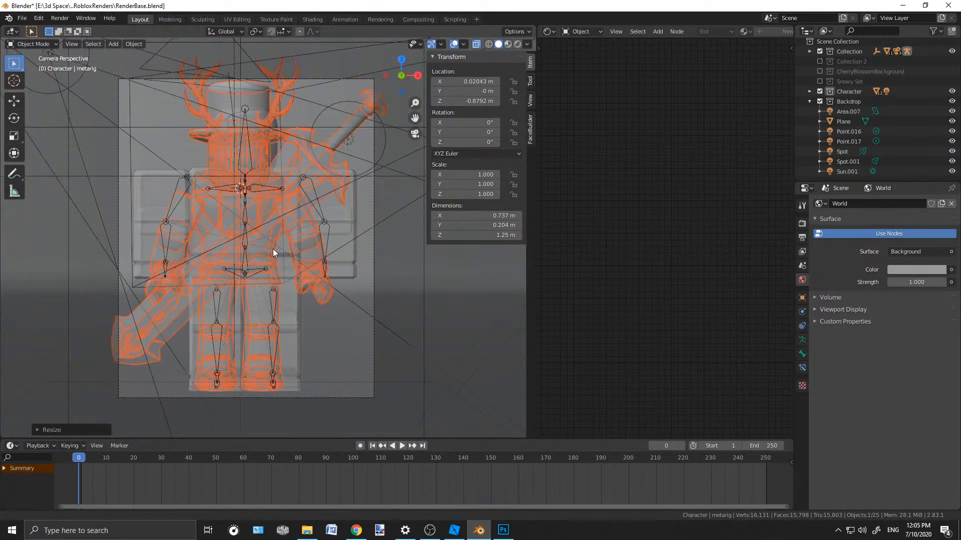
scroll(291, 208, up, 3)
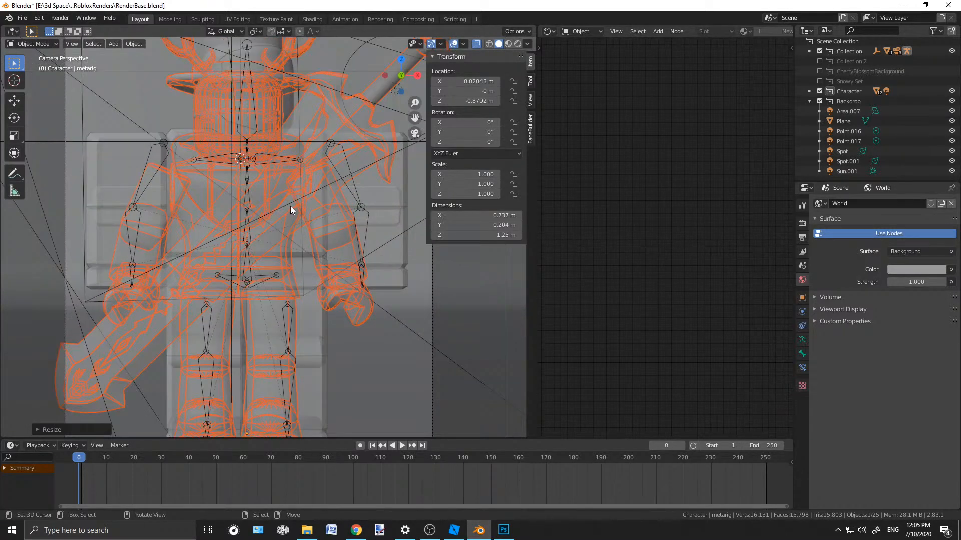
key(g)
key(z)
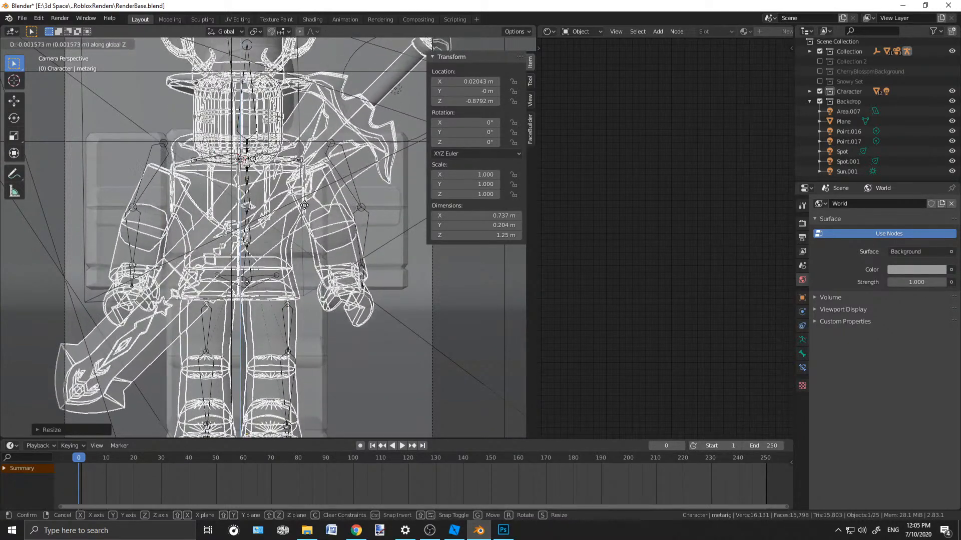
click(304, 202)
Enlarge the imported character slightly and reposition it so its body lines up more closely with the rig's bones
scroll(305, 202, down, 3)
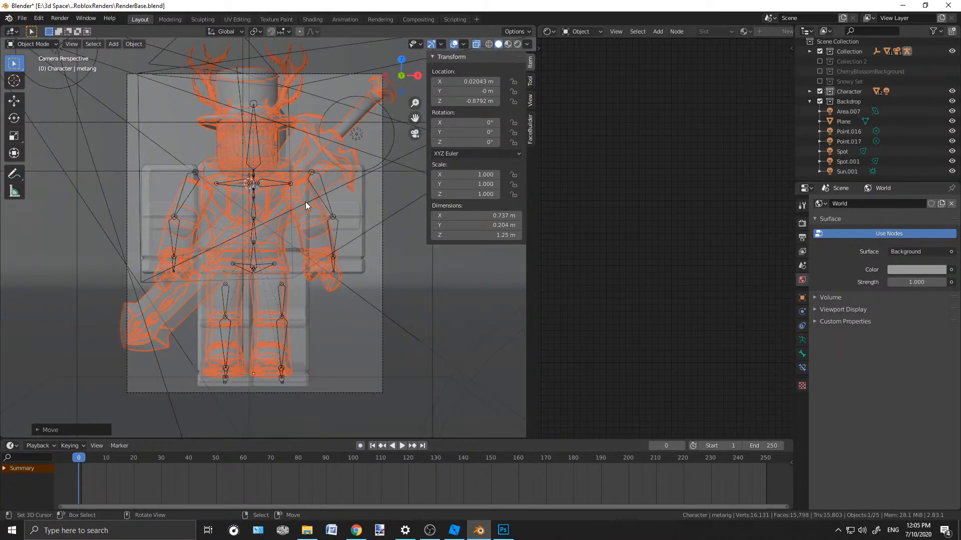
key(s)
click(353, 266)
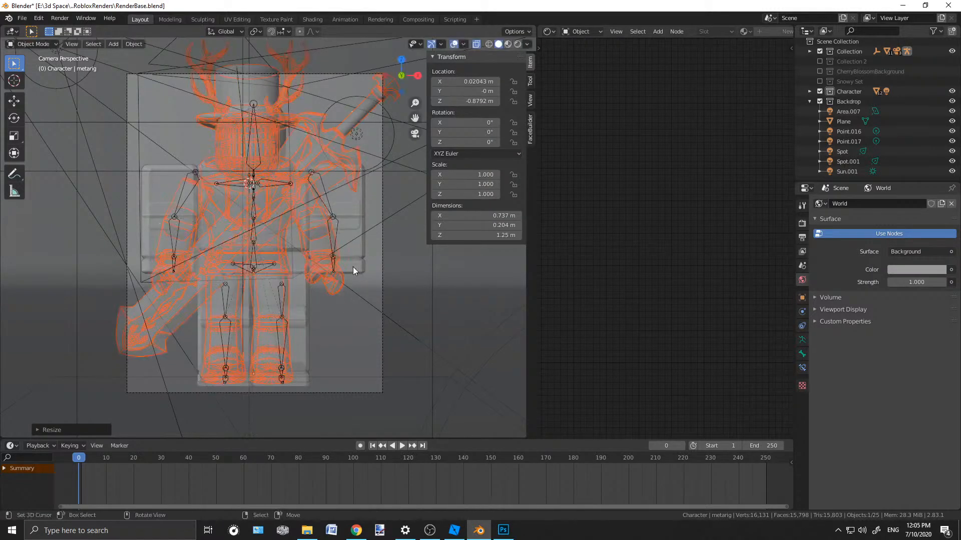
click(326, 263)
key(s)
click(333, 263)
key(g)
click(333, 262)
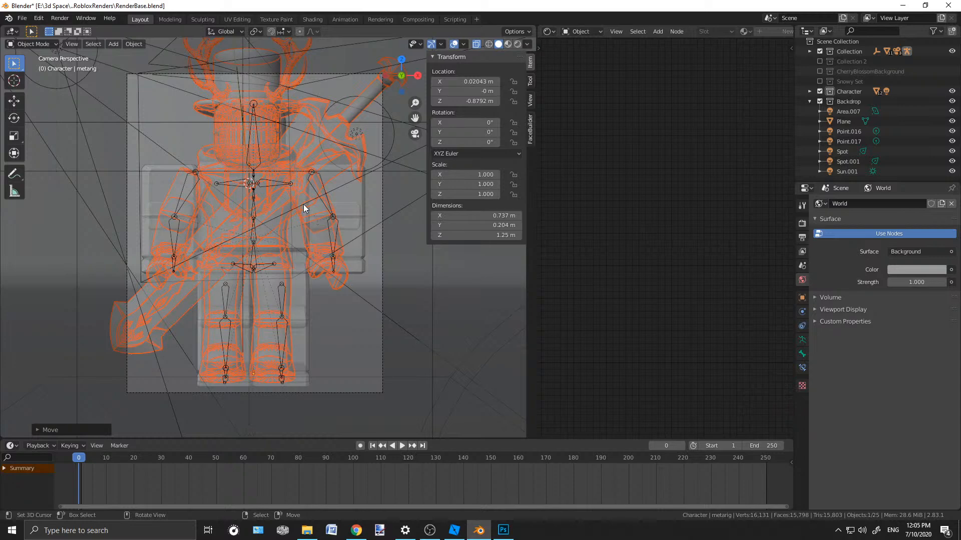
Move the imported character about 0.035 m along the global X axis to centre it on the rig
key(g)
key(y)
key(x)
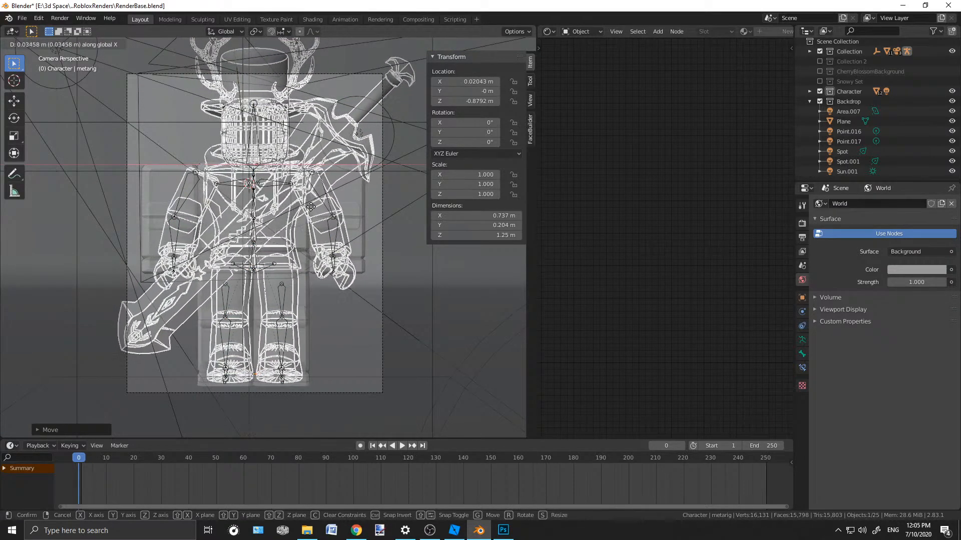
click(310, 206)
Scale the imported character up slightly and raise it about 0.016 m along the global Z axis
key(s)
click(344, 253)
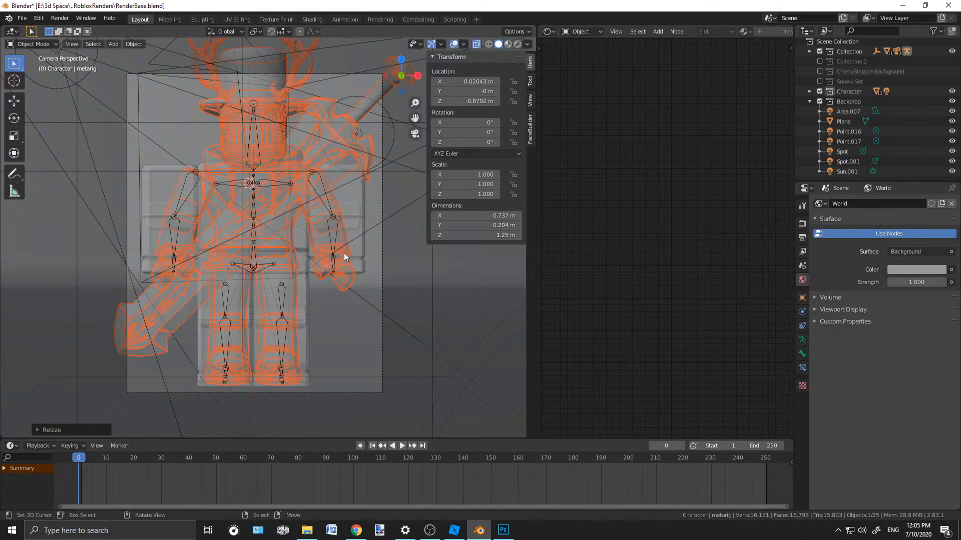
key(g)
key(z)
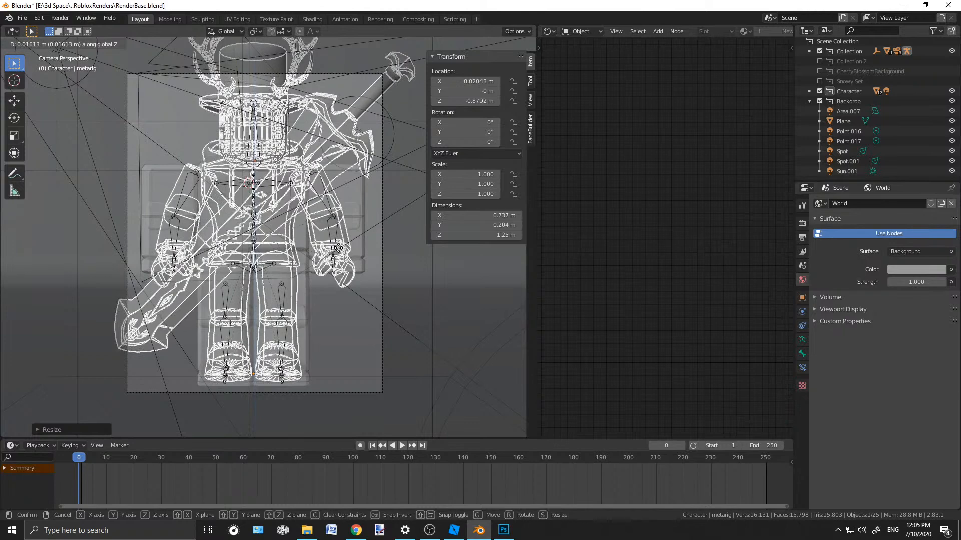
click(338, 252)
Fine-tune the imported character's scale and position until its arms and legs match the rig's limb bones
key(s)
click(336, 286)
key(g)
click(334, 283)
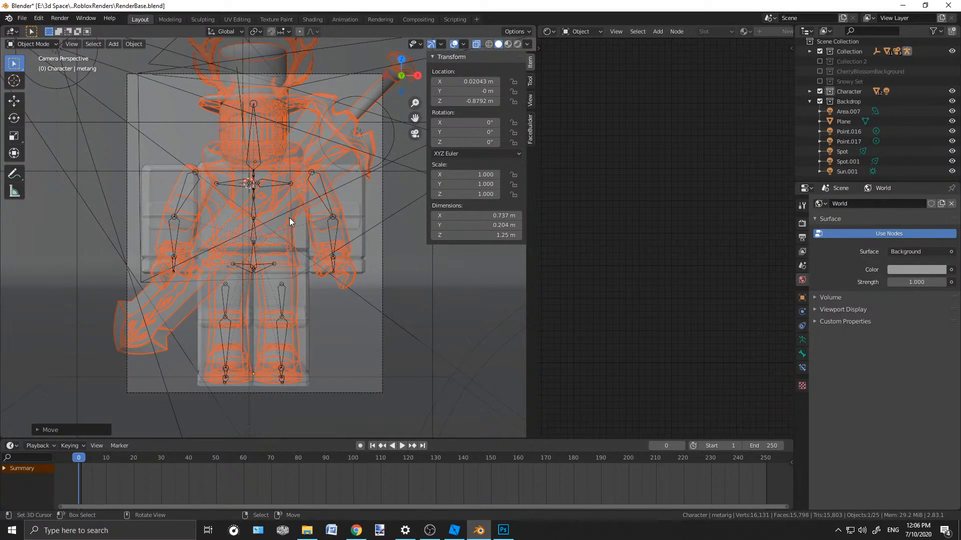
key(s)
click(307, 251)
key(g)
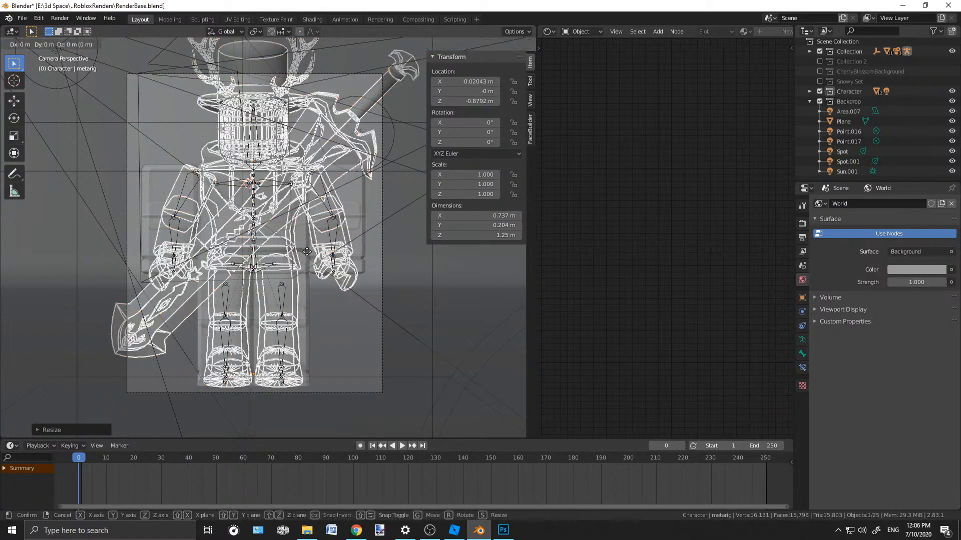
click(307, 250)
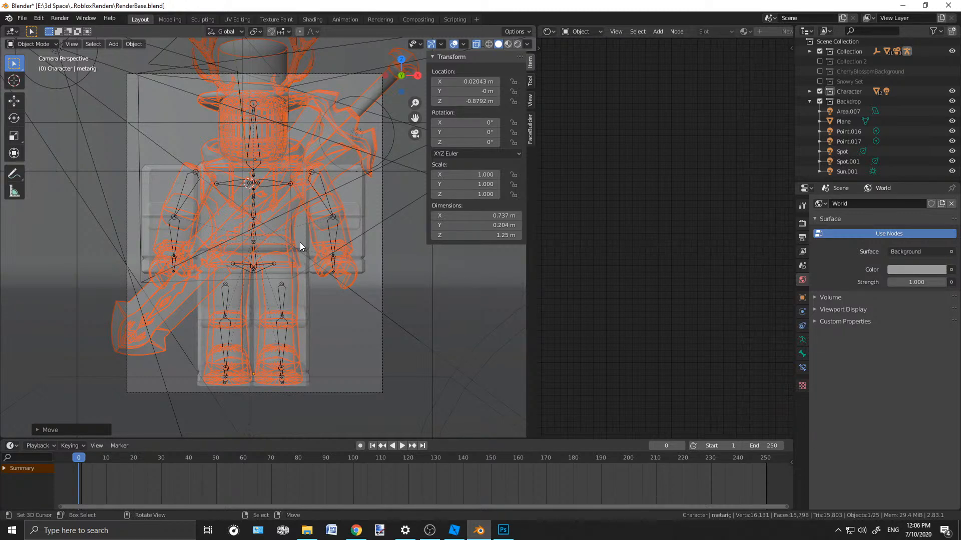
Select the imported character and check its assigned material in the list of available materials
scroll(289, 161, down, 1)
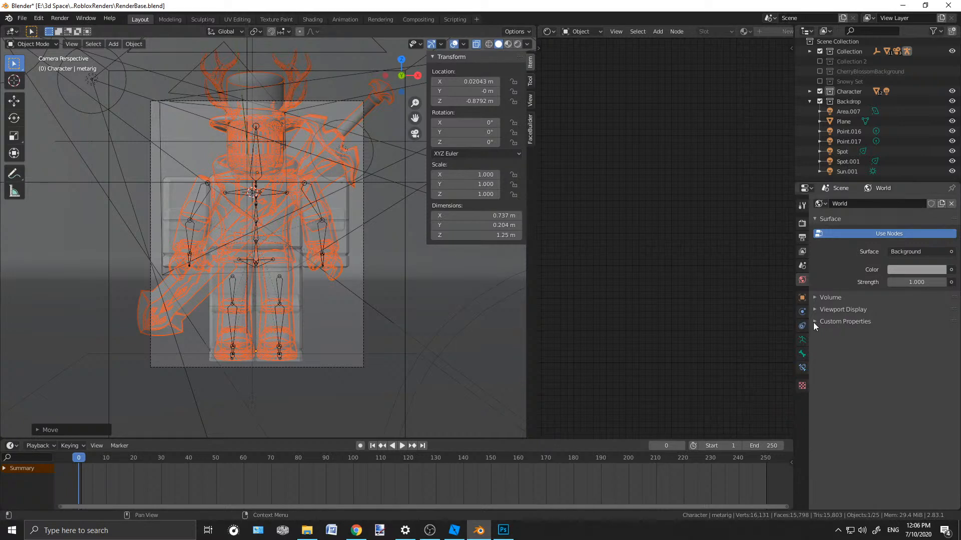
click(217, 68)
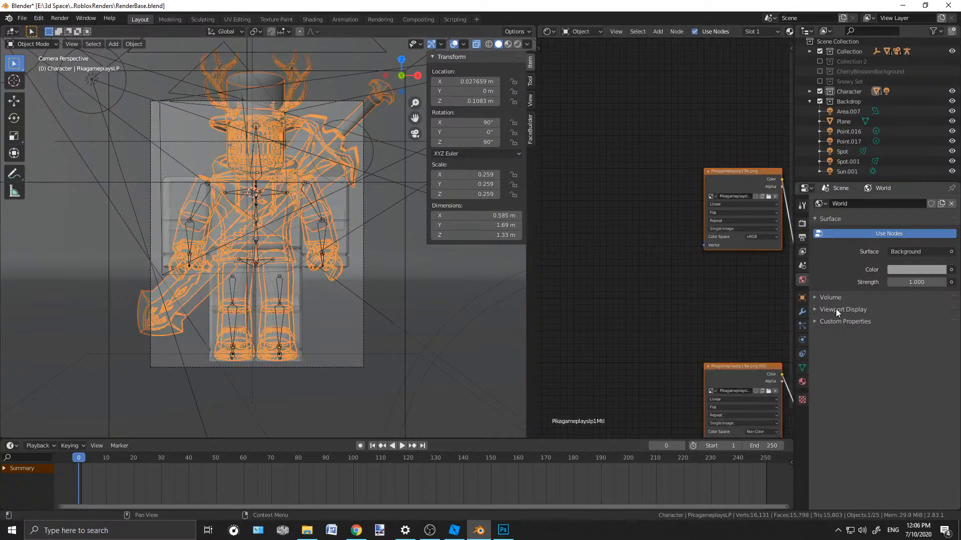
click(802, 382)
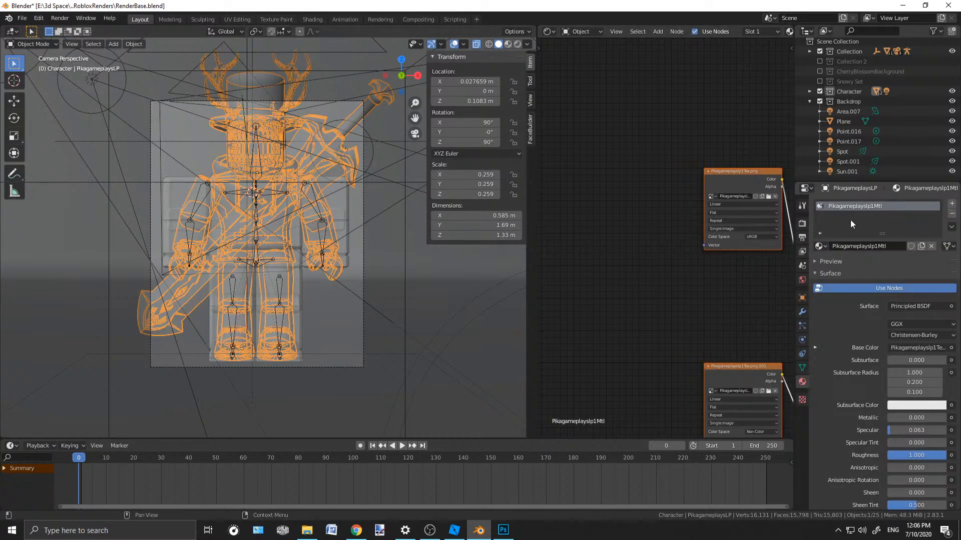
click(819, 246)
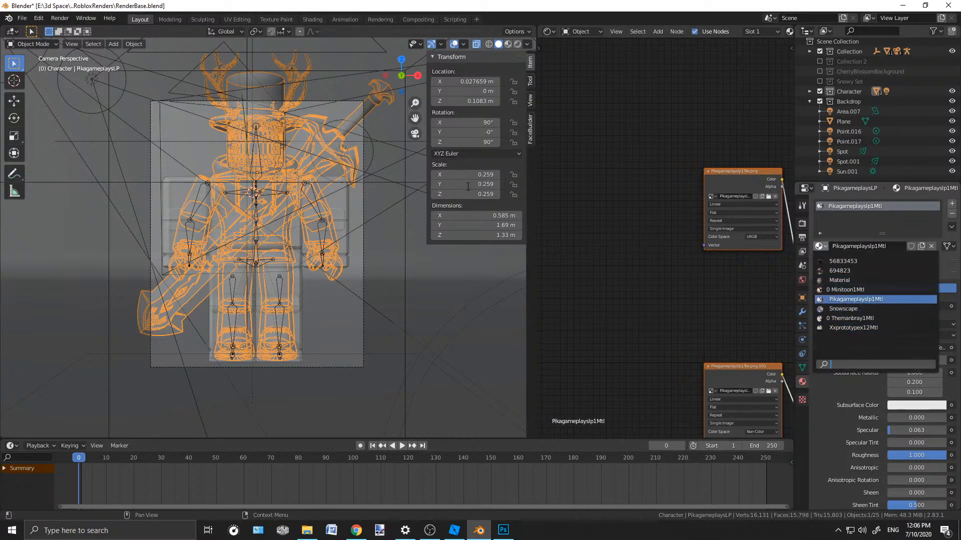
click(855, 299)
Check the dummy arm's material and assign the existing Xxprototypex12Mtl material to the imported character
click(169, 186)
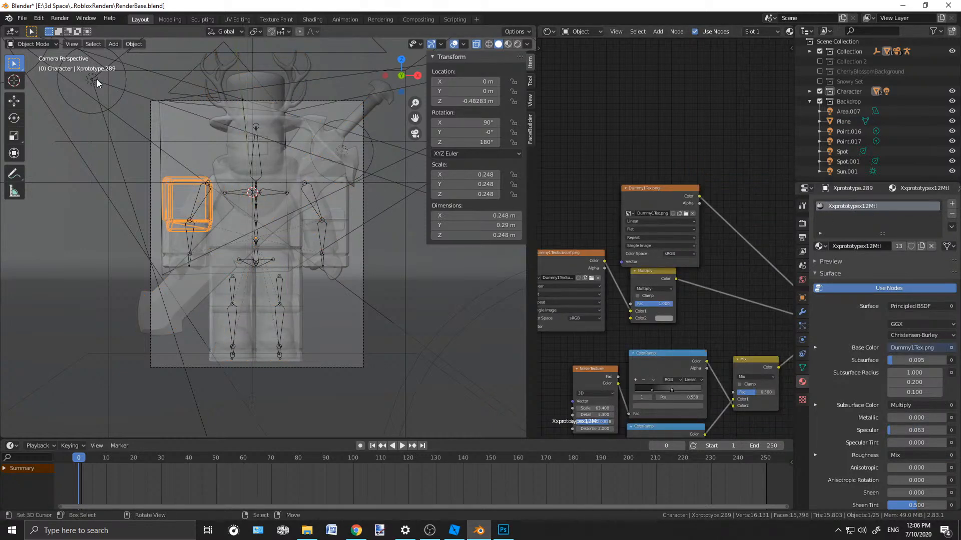
click(508, 44)
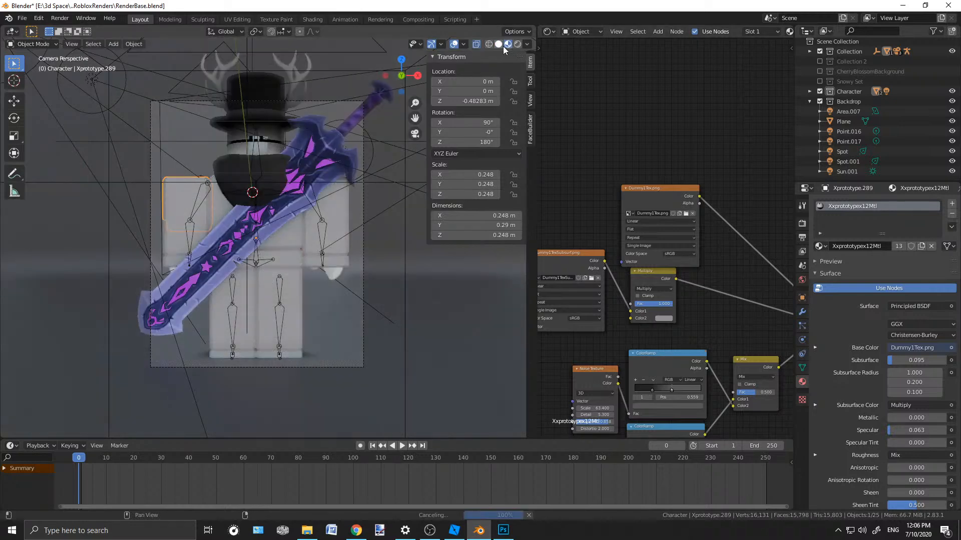
click(499, 44)
click(487, 44)
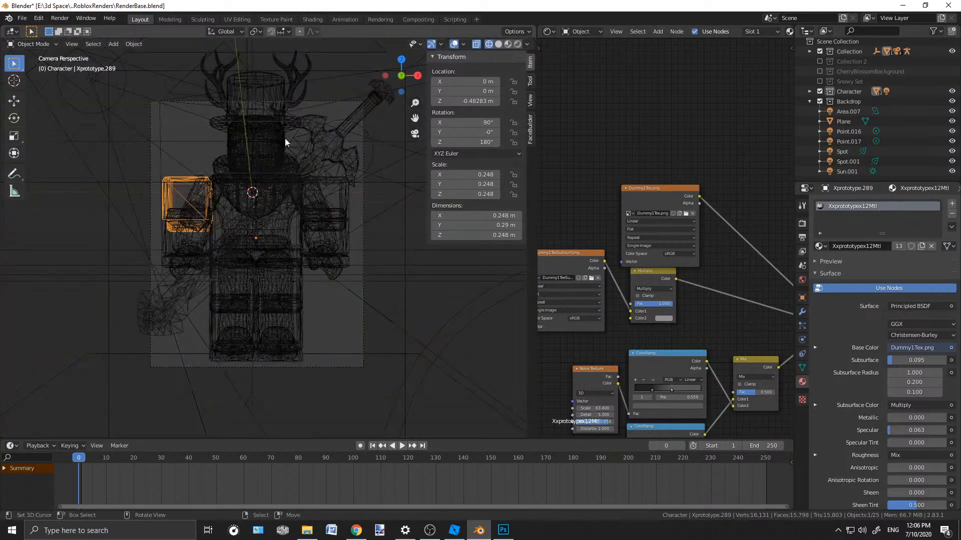
click(266, 94)
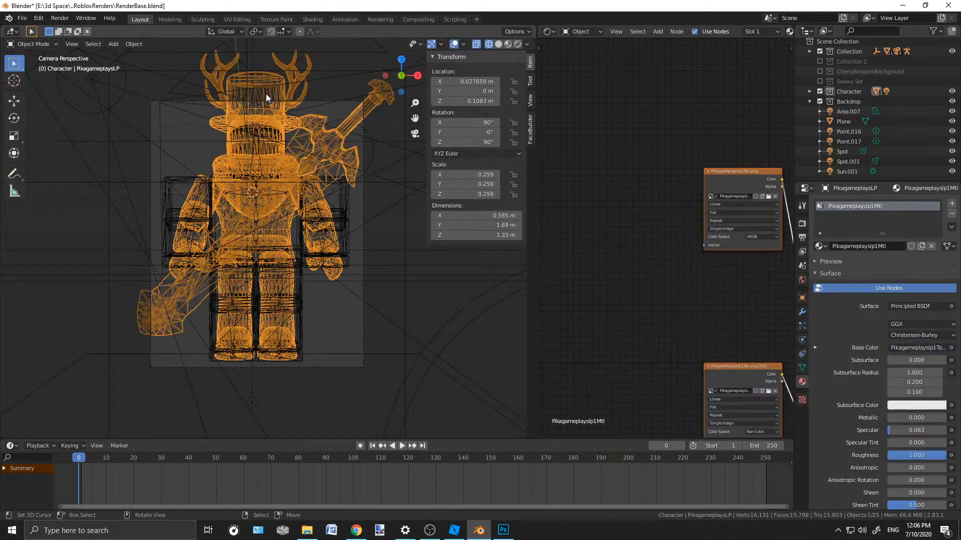
click(820, 246)
click(850, 327)
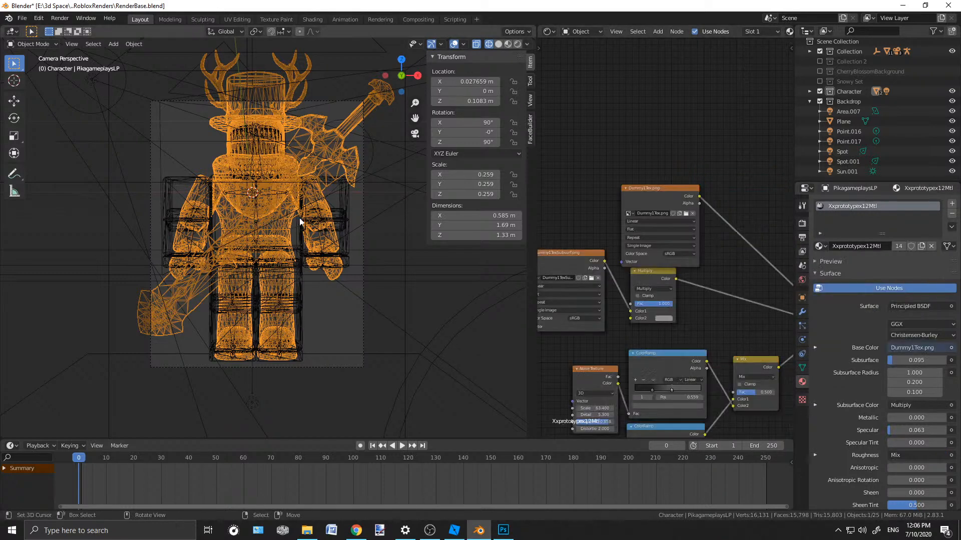
Reselect the imported character and inspect its new material in material preview and rendered shading
scroll(353, 230, down, 4)
click(330, 167)
scroll(326, 149, up, 6)
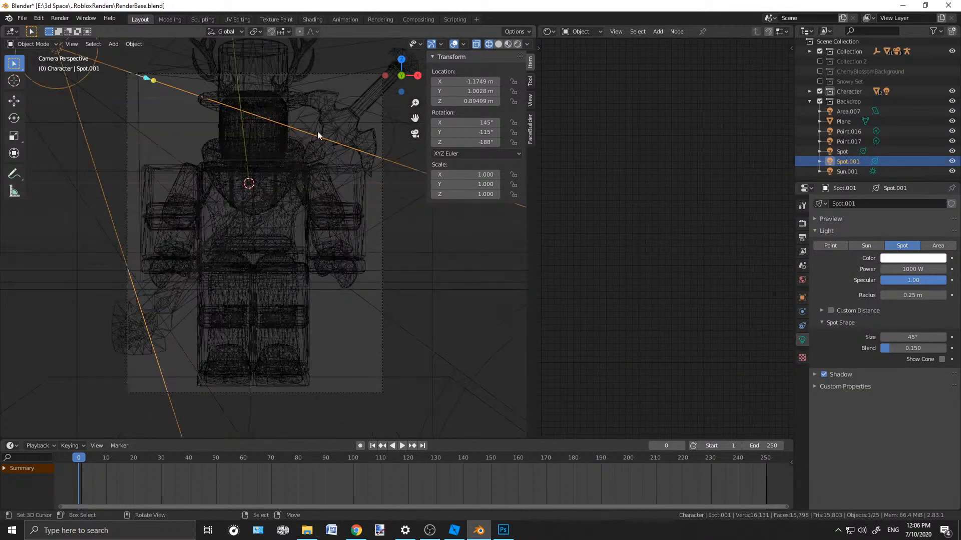
click(280, 50)
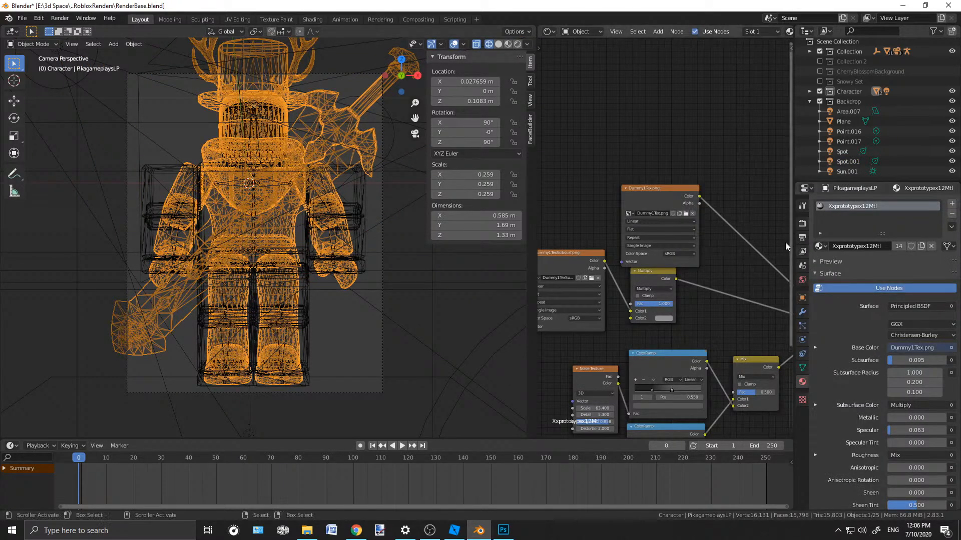
click(508, 44)
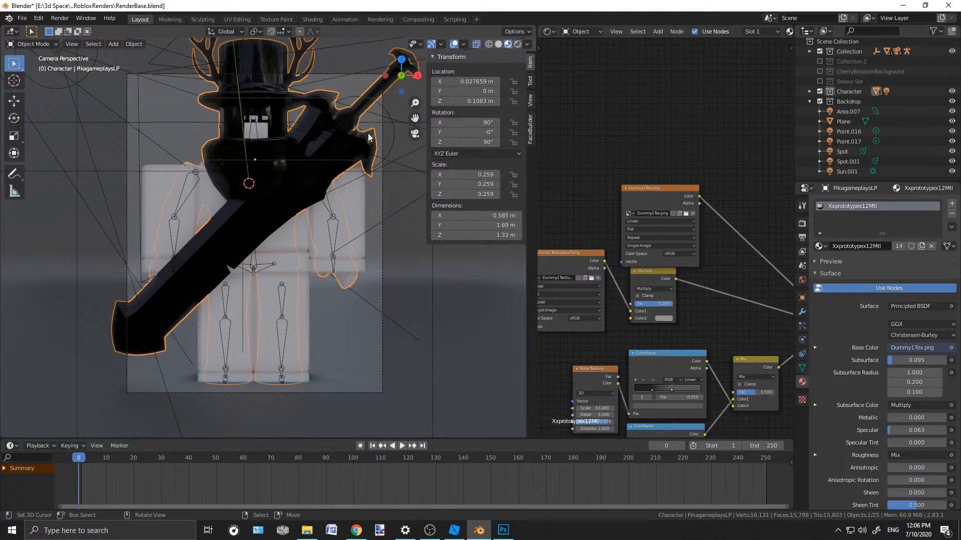
scroll(333, 150, up, 5)
scroll(335, 151, down, 3)
click(517, 44)
scroll(197, 209, up, 3)
mouse_move(238, 175)
middle_down()
mouse_move(283, 182)
mouse_move(194, 155)
mouse_move(24, 174)
mouse_move(47, 167)
middle_up()
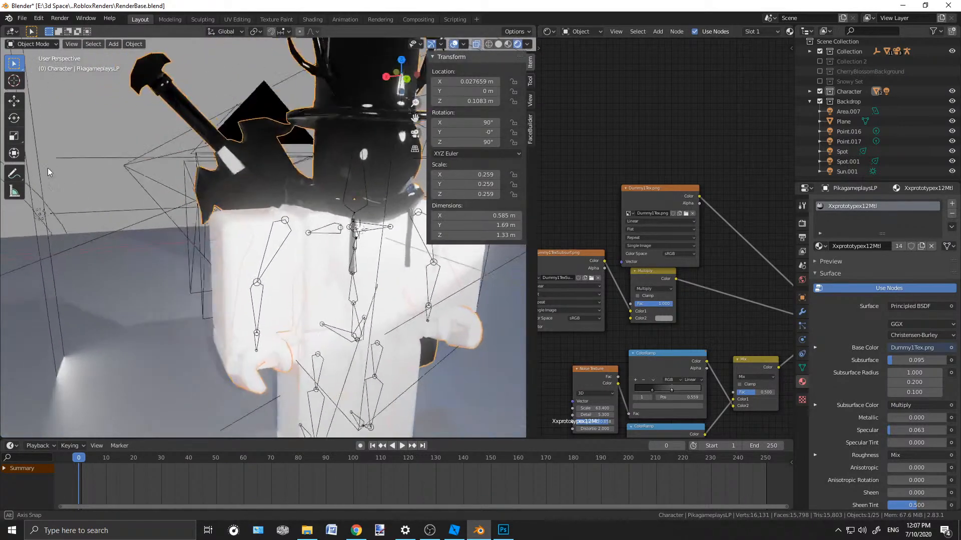
Rotate the imported character 180° around the global Z axis
scroll(111, 185, down, 6)
middle_drag(112, 185, 193, 214)
key(r)
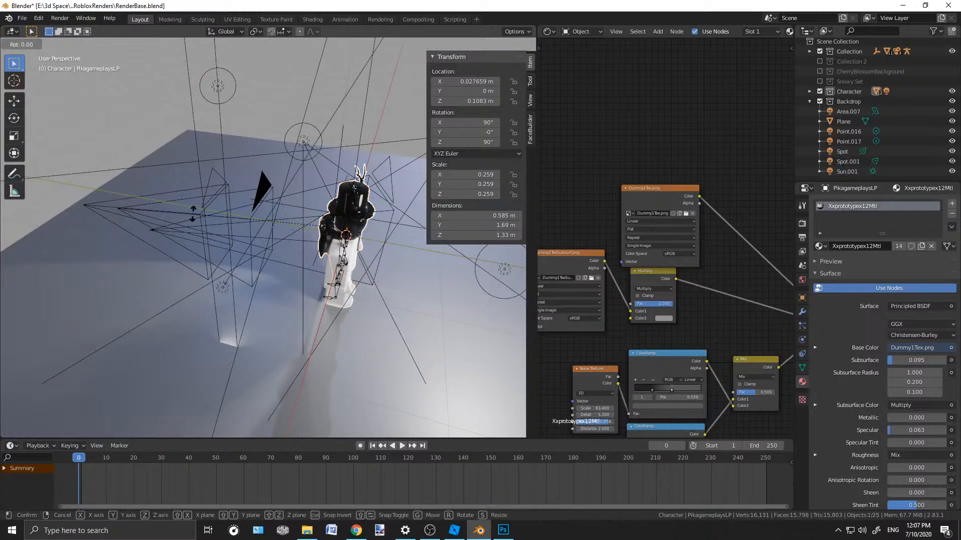
text(z180)
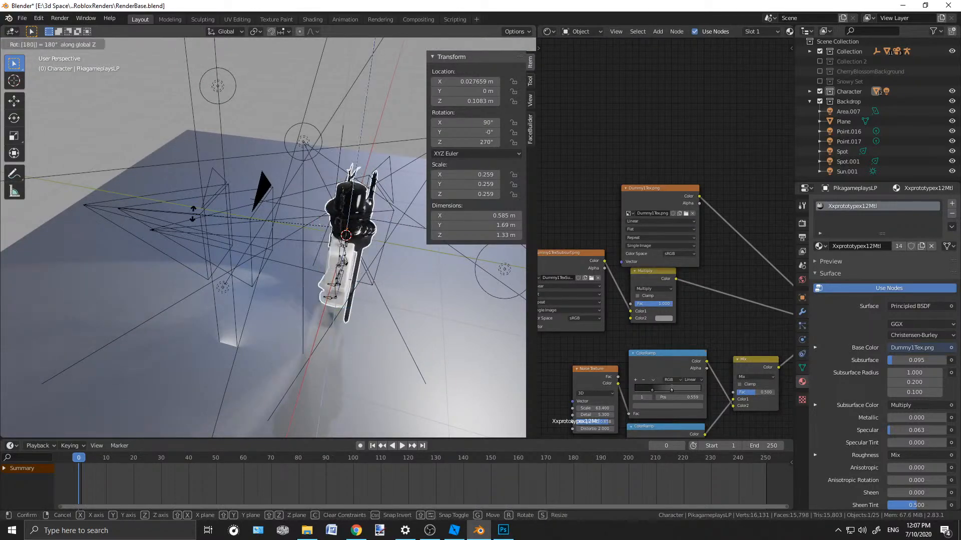
key(Return)
Move the imported character about 0.014 m along the global Y axis in the right orthographic view to align it with the rig
middle_drag(224, 214, 358, 309)
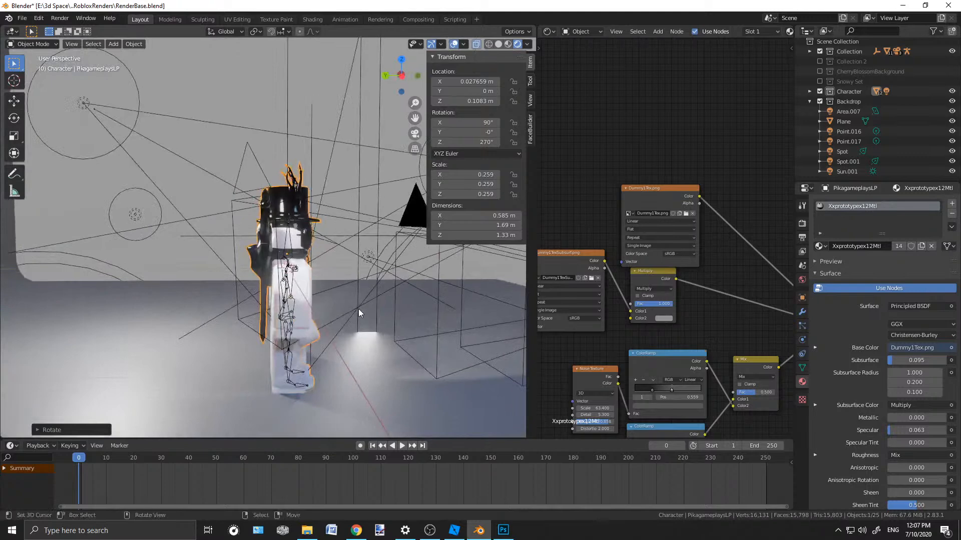
key(KP_3)
scroll(342, 304, up, 5)
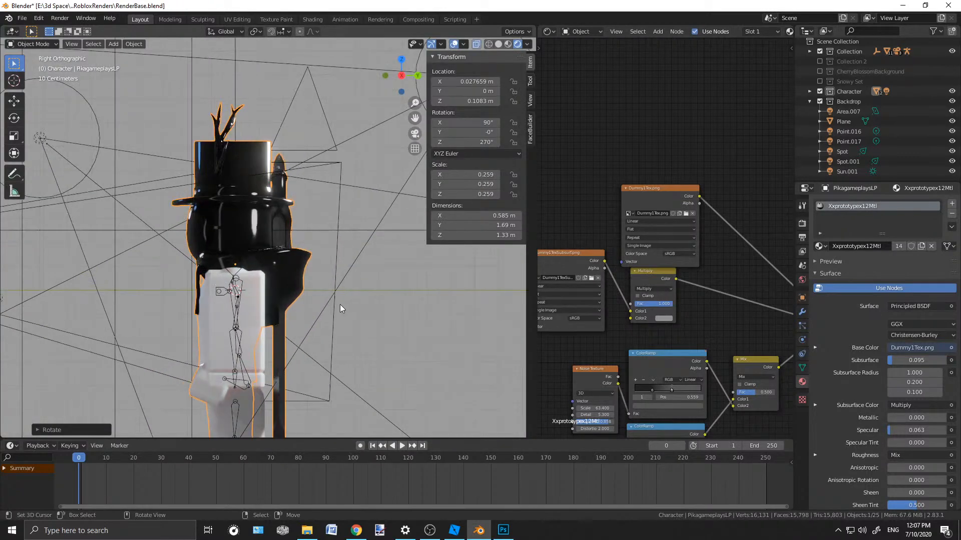
scroll(338, 304, down, 2)
shift+middle_drag(332, 307, 353, 137)
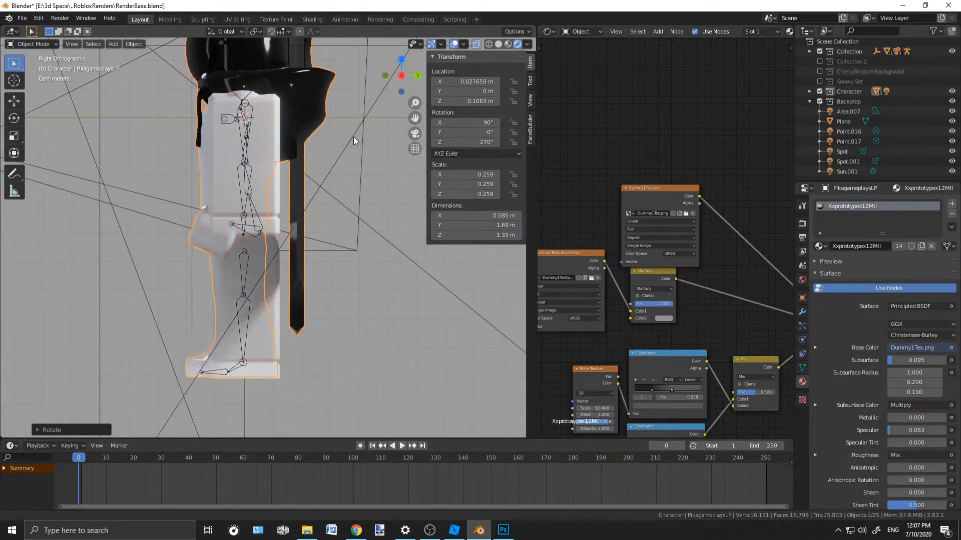
key(g)
key(y)
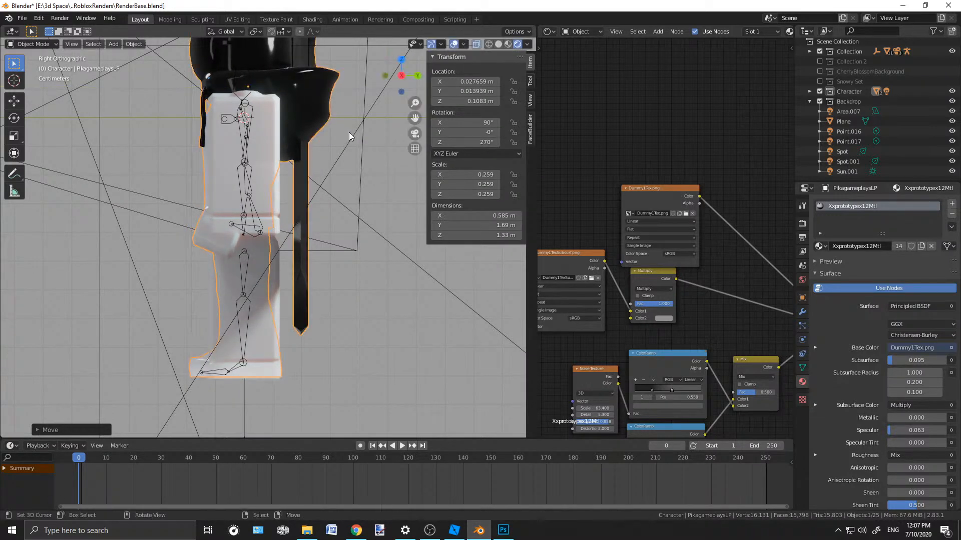
click(349, 132)
Delete all the dummy body parts, Xprototype.006 through Xprototype.448, from the Character collection
middle_drag(349, 132, 331, 179)
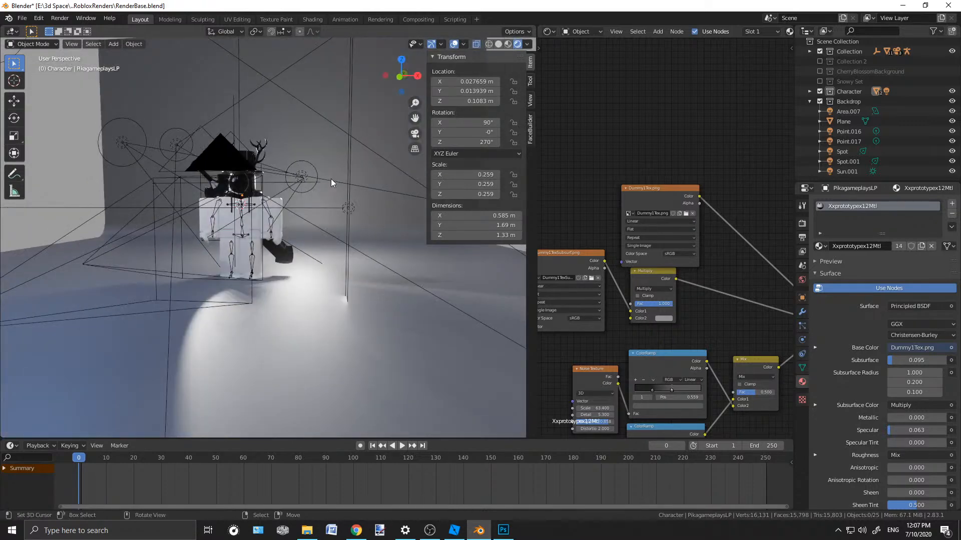
key(KP_0)
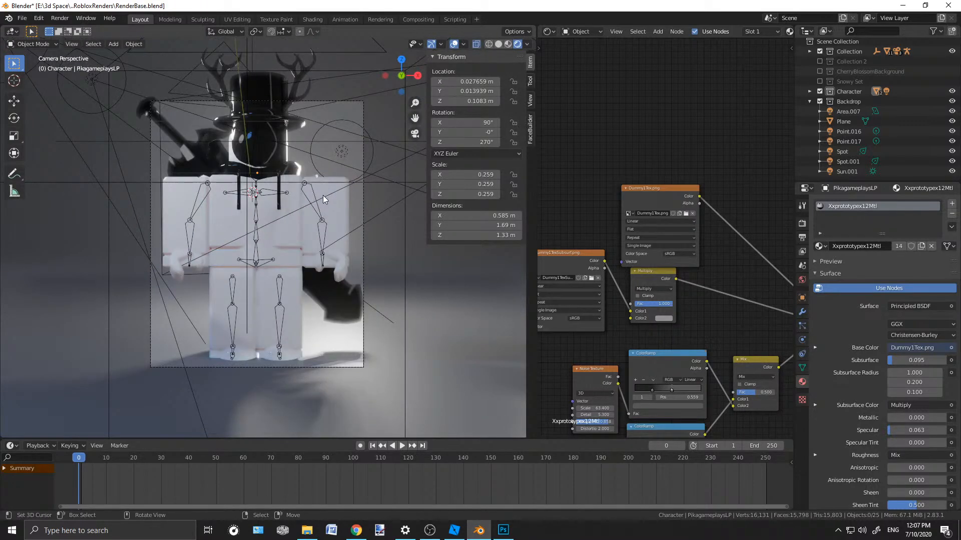
click(488, 43)
scroll(345, 185, up, 3)
click(393, 120)
click(392, 120)
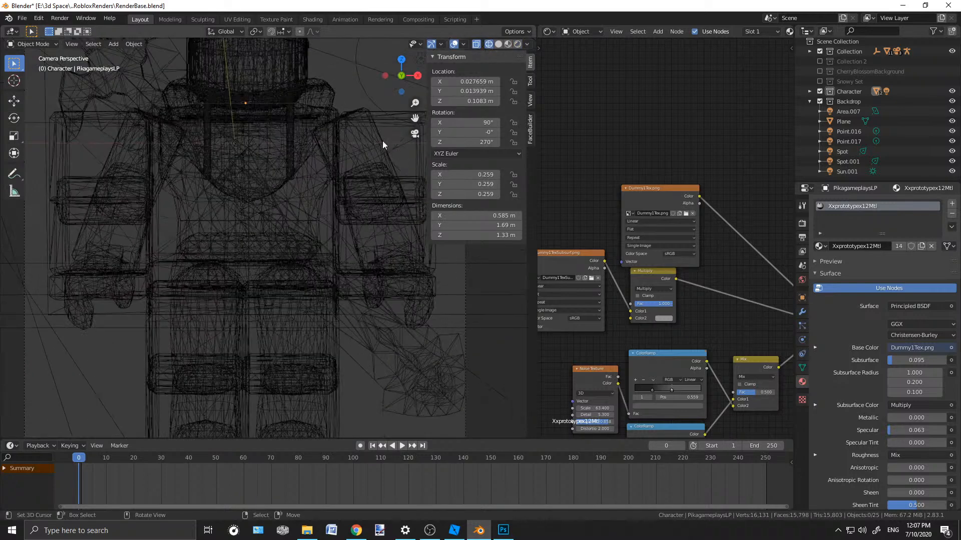
scroll(347, 120, down, 3)
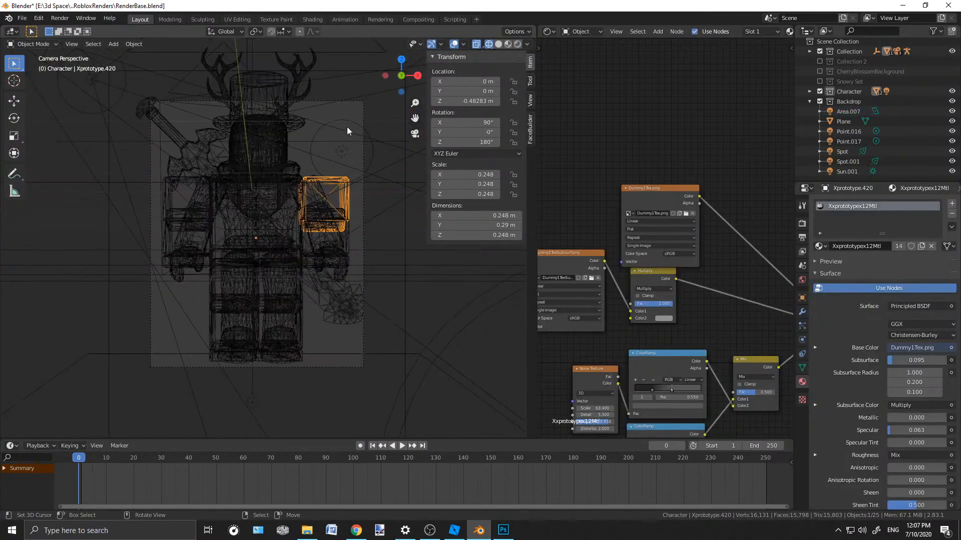
scroll(846, 120, up, 1)
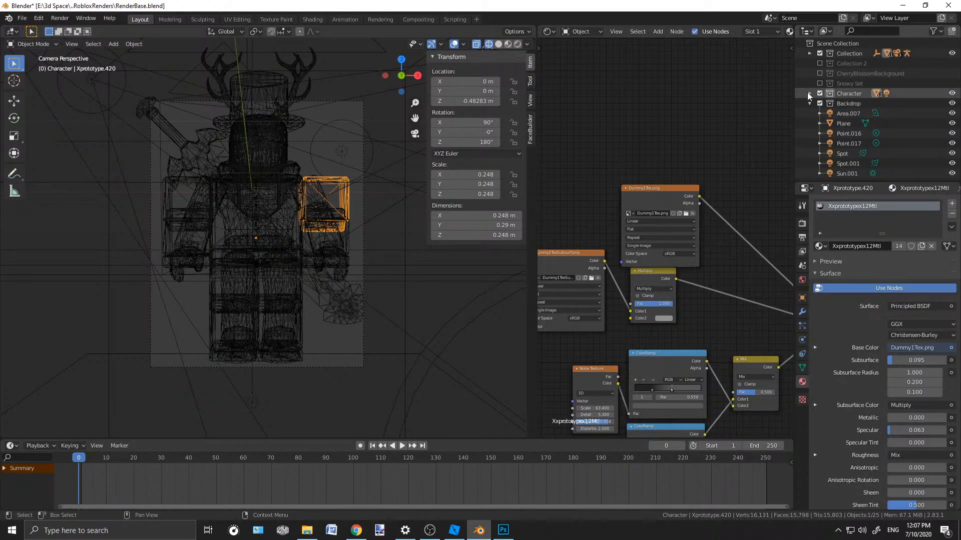
click(809, 94)
scroll(850, 117, down, 4)
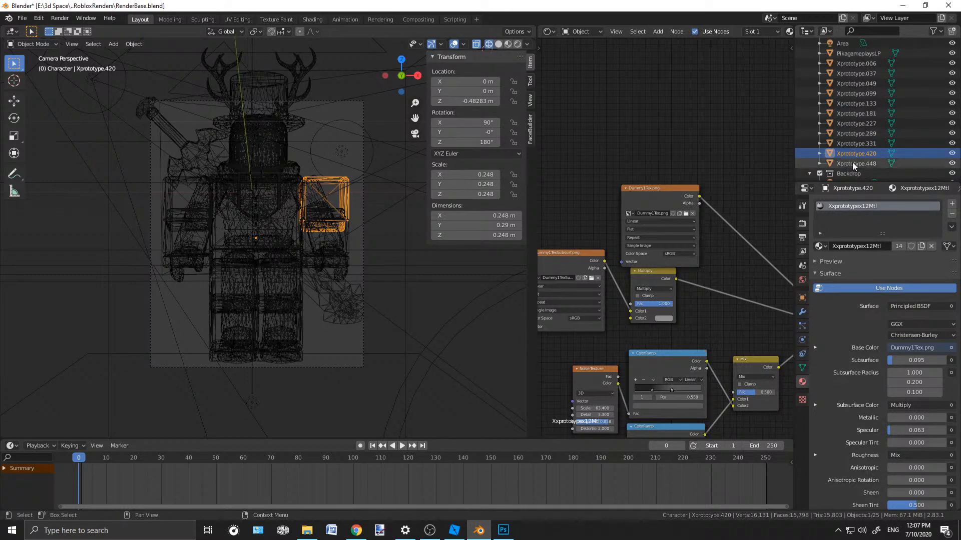
click(853, 163)
shift+click(854, 64)
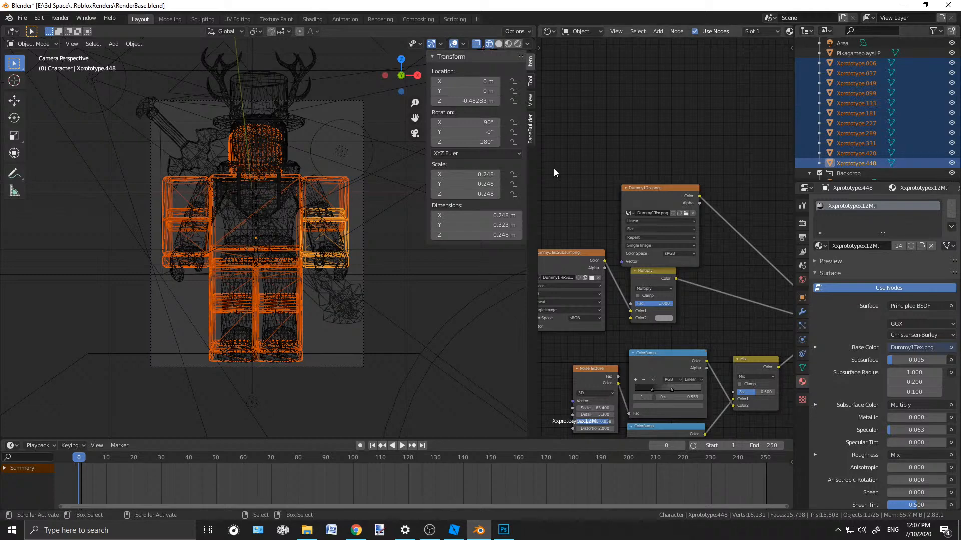
key(Delete)
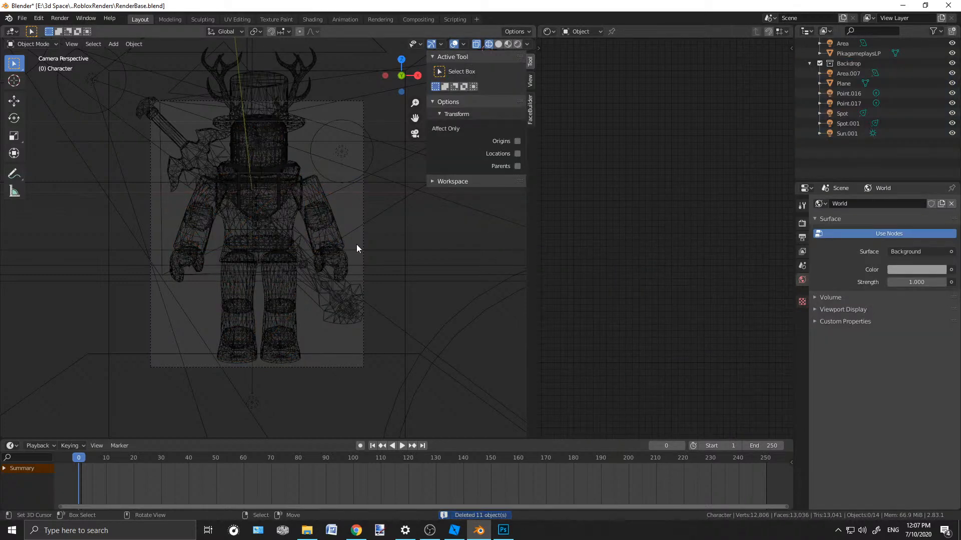
scroll(371, 218, down, 6)
click(308, 106)
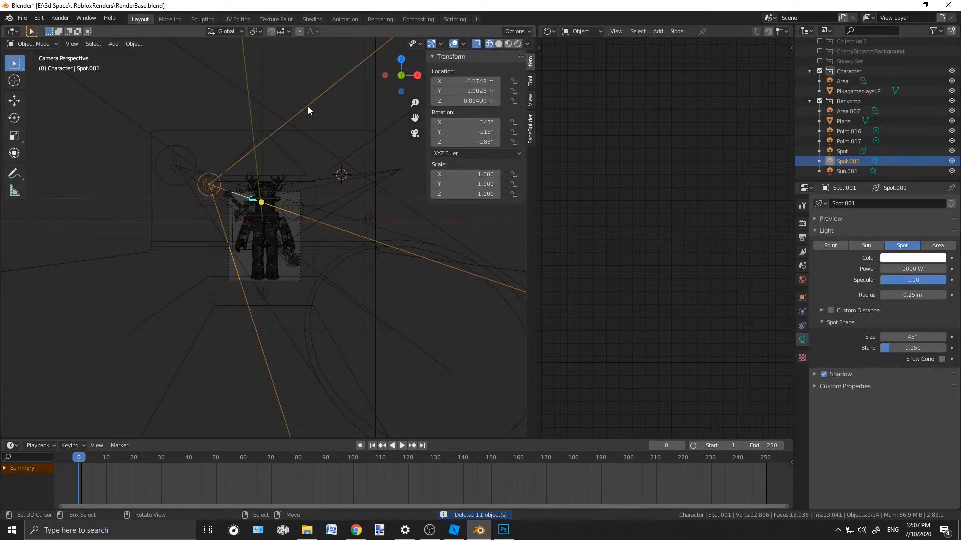
right_click(269, 89)
right_click(298, 80)
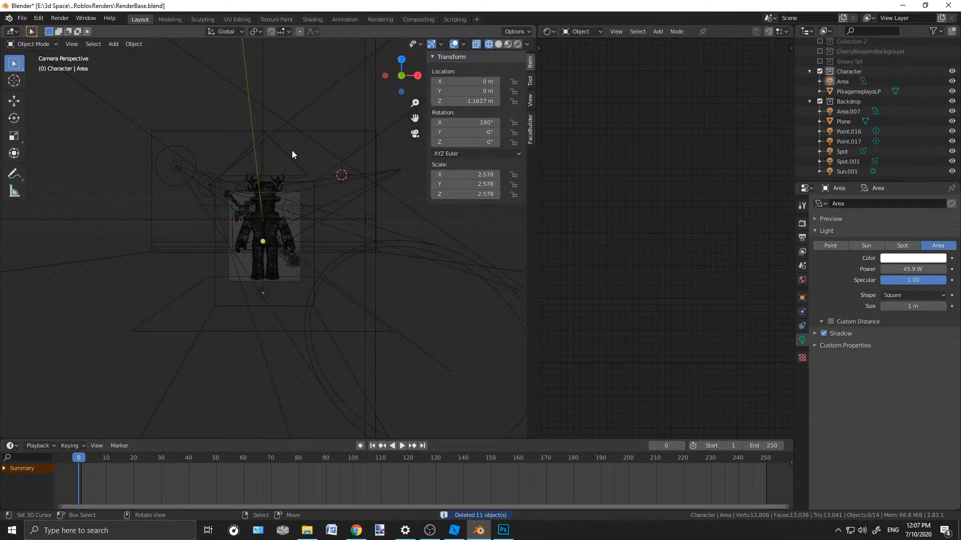
scroll(300, 187, up, 5)
scroll(301, 191, up, 2)
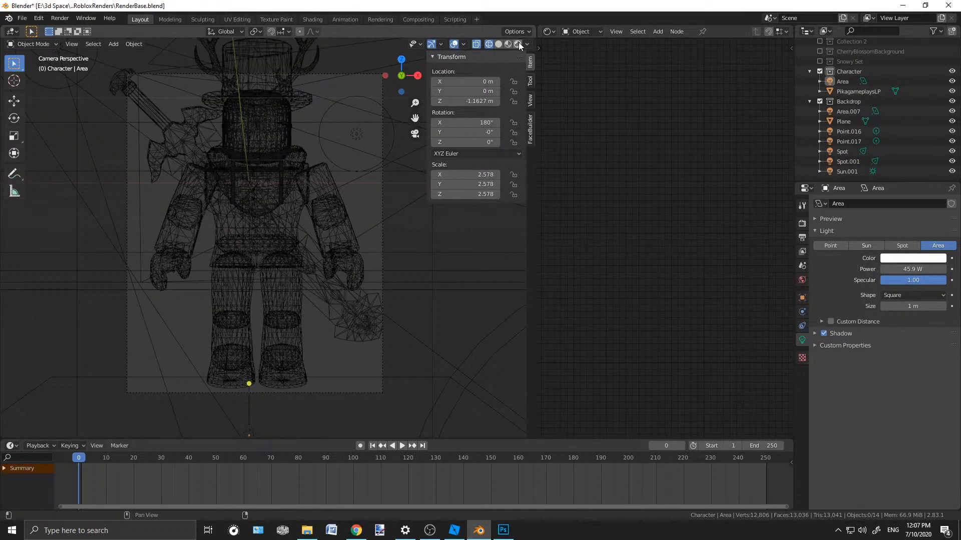
Inspect the character and its rig in rendered shading from several angles and through the camera
click(517, 44)
middle_drag(307, 199, 291, 211)
scroll(322, 182, up, 5)
scroll(319, 182, down, 5)
scroll(357, 208, down, 5)
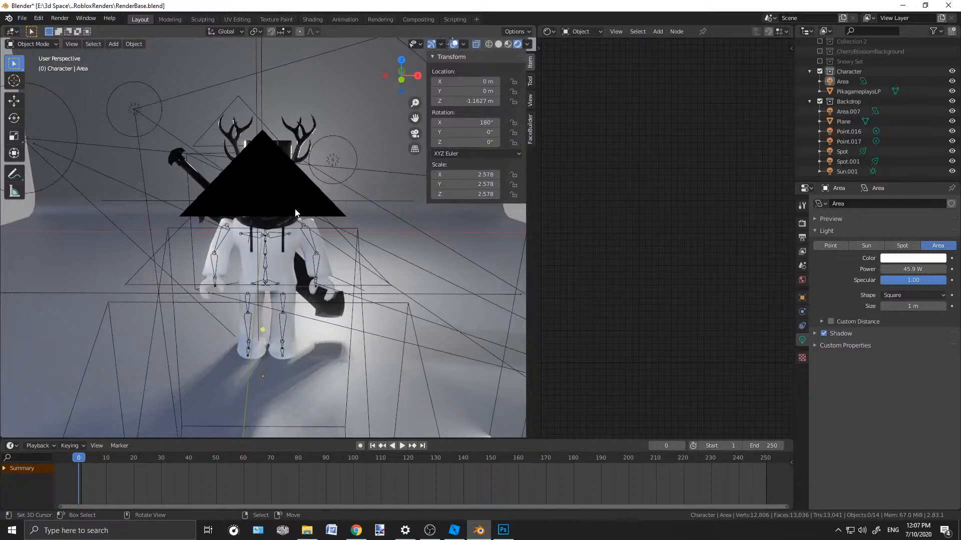
key(KP_0)
scroll(292, 208, up, 4)
scroll(292, 209, down, 2)
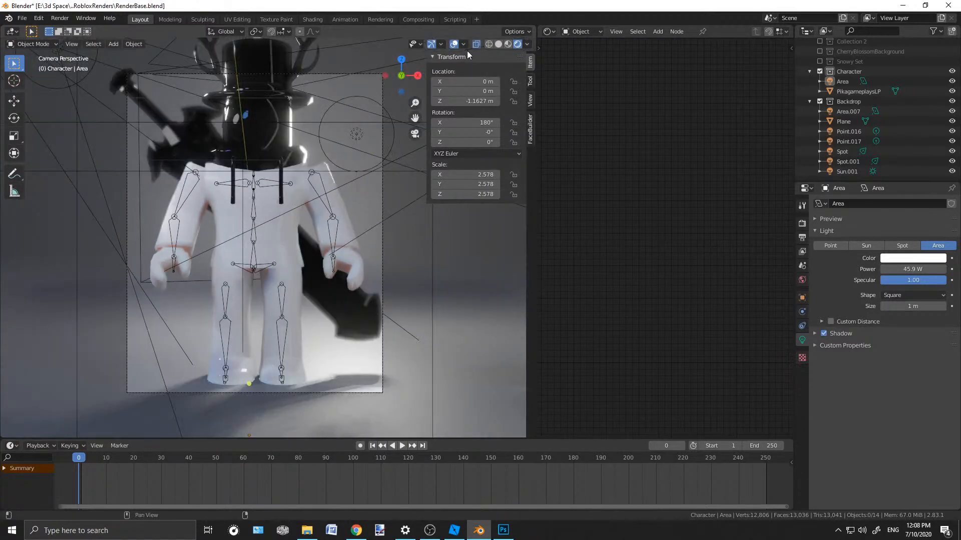
Show the scene in wireframe, select the imported character and enter Edit Mode on its mesh
click(484, 44)
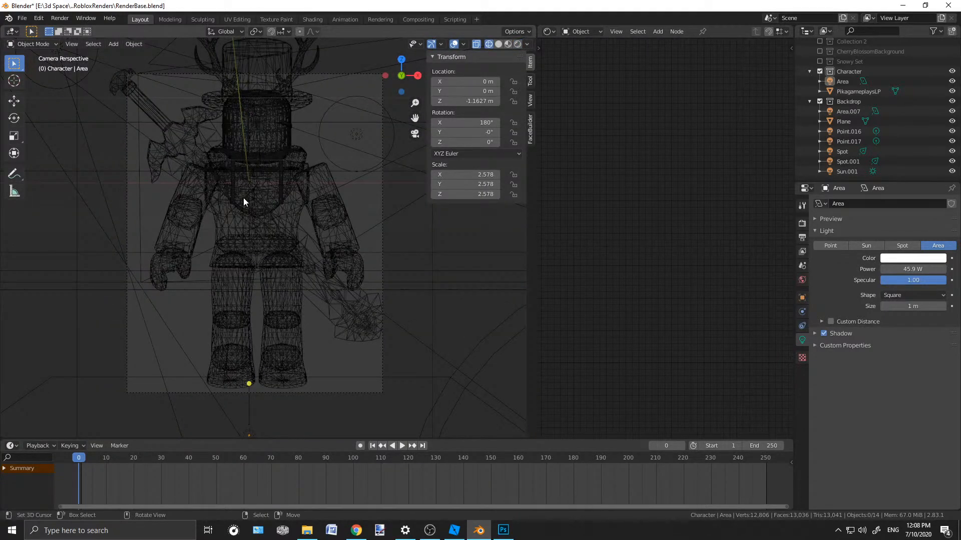
scroll(243, 197, down, 3)
scroll(254, 216, up, 3)
shift+middle_drag(298, 203, 288, 247)
scroll(288, 195, up, 2)
scroll(295, 210, down, 2)
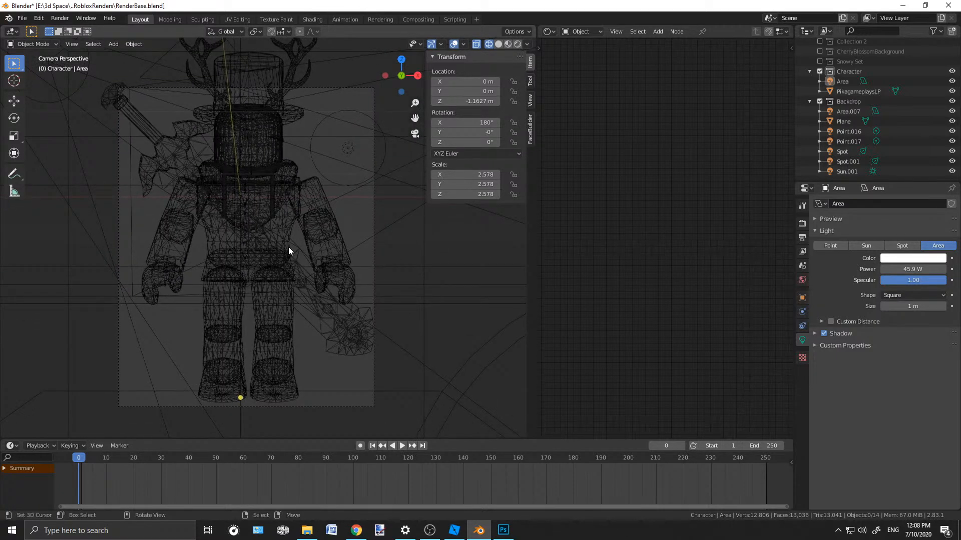
scroll(289, 249, up, 1)
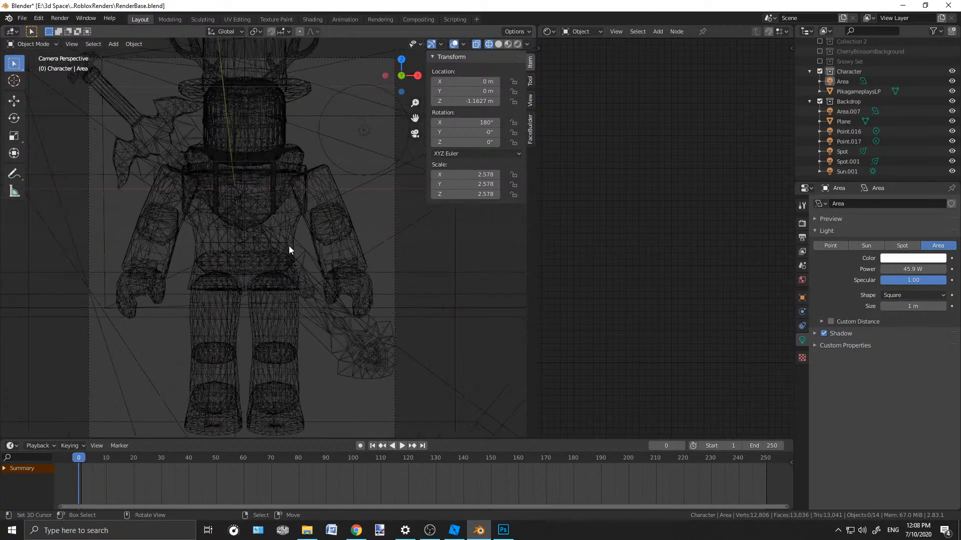
click(269, 98)
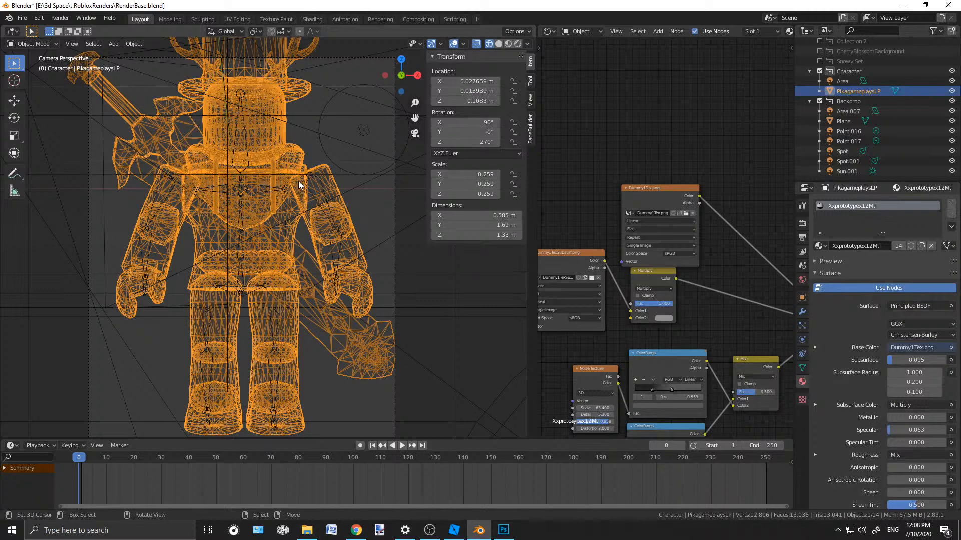
click(33, 44)
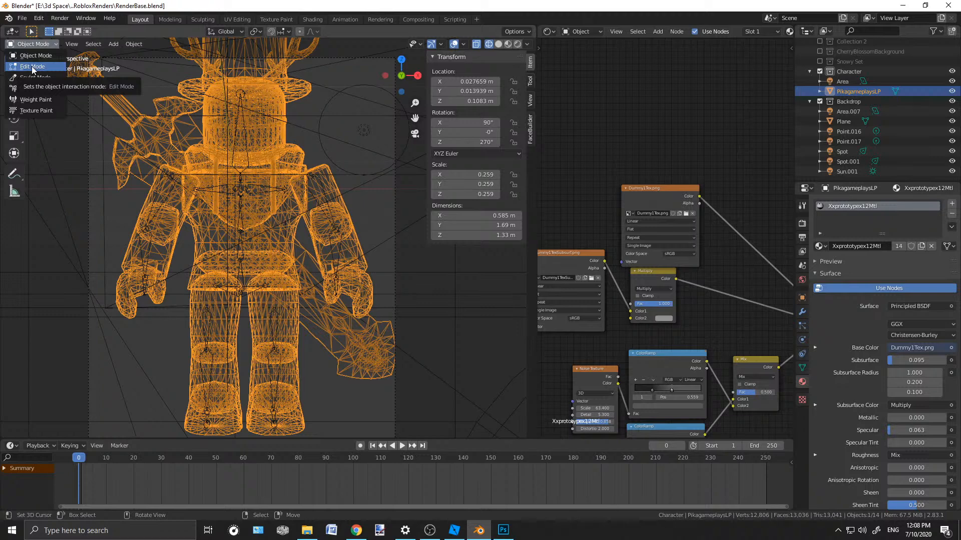
click(33, 67)
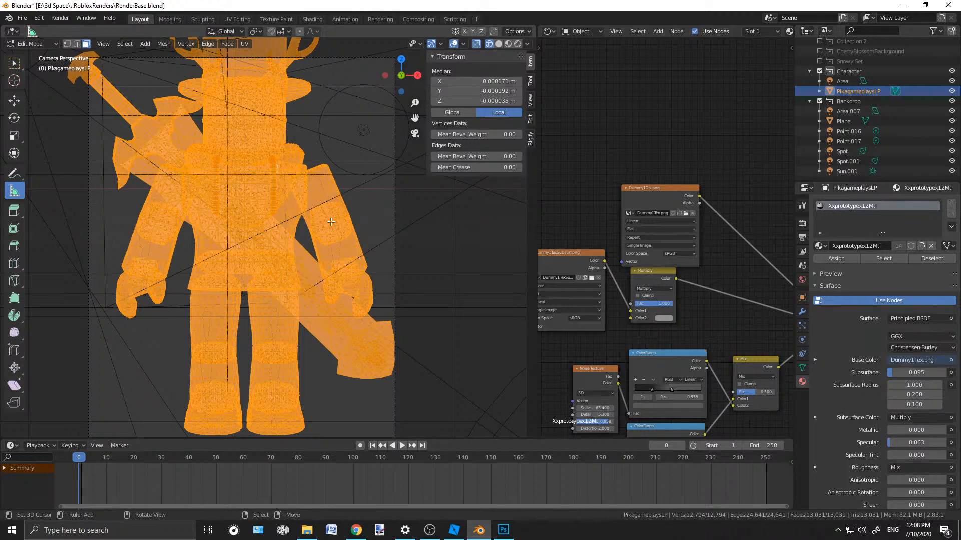
Switch to File Explorer, browse to the E:\3d Space\..RobloxRenders folder and look through its character files
click(307, 530)
scroll(371, 376, down, 1)
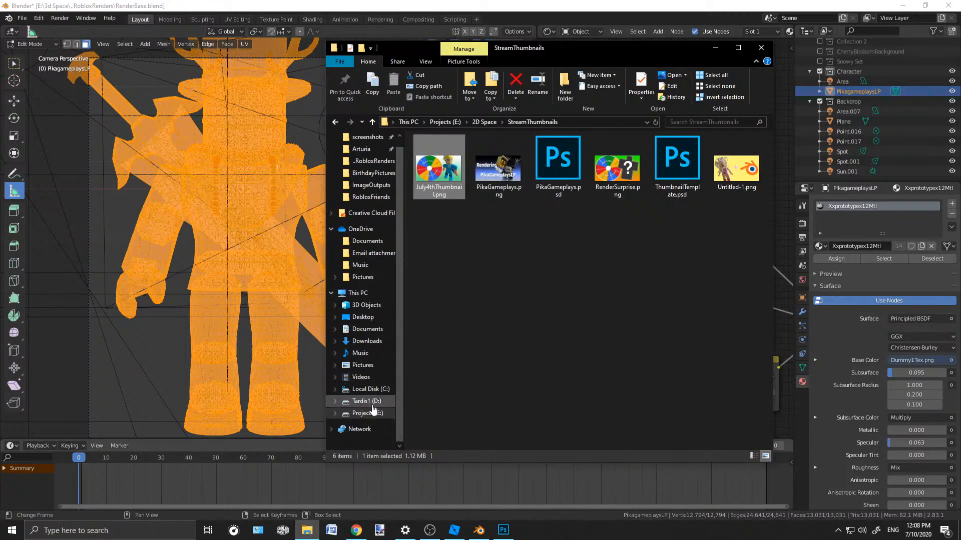
click(367, 401)
scroll(443, 318, down, 5)
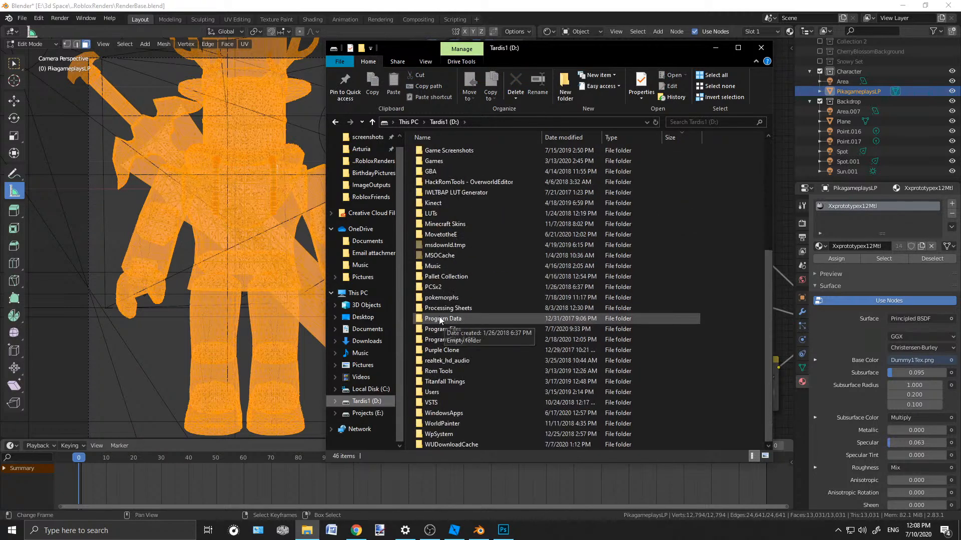
scroll(443, 317, up, 5)
click(368, 414)
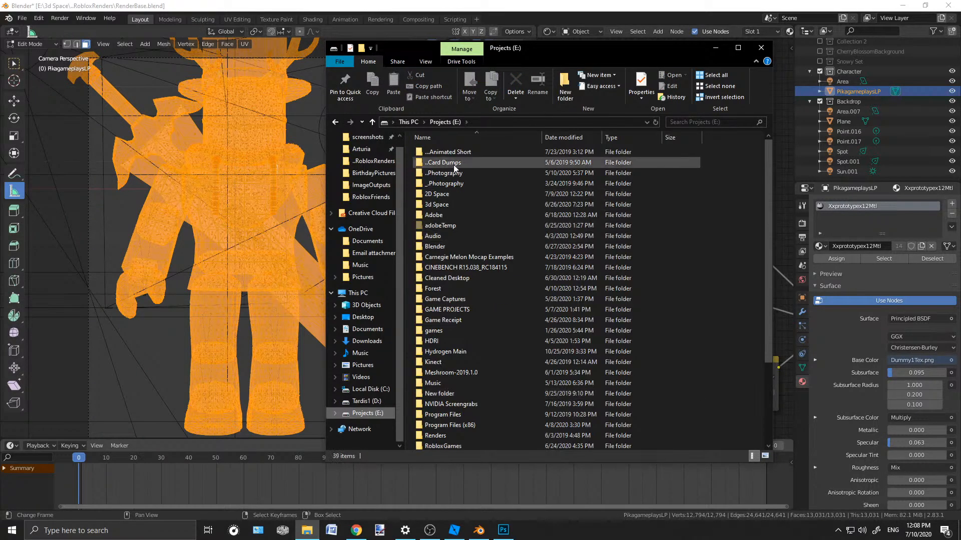
double_click(435, 211)
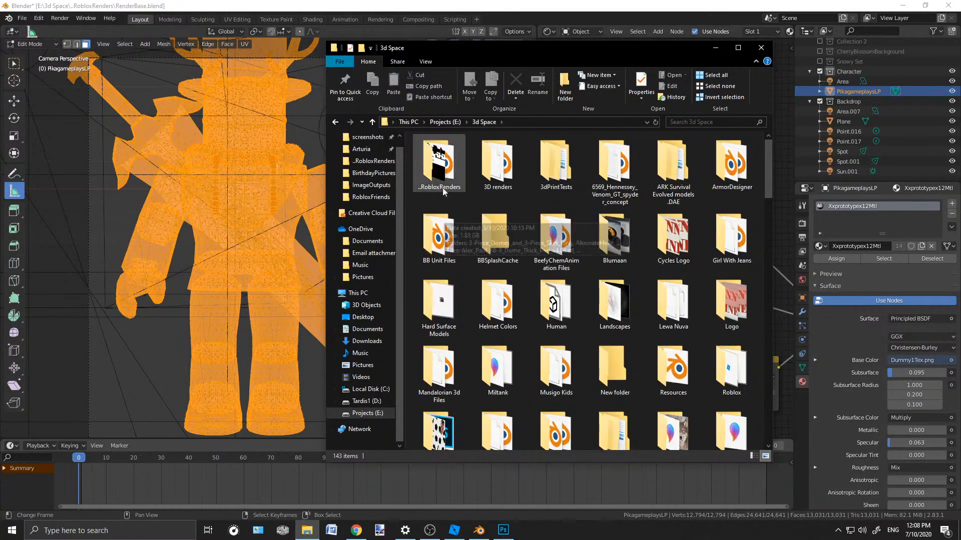
double_click(445, 188)
scroll(770, 165, down, 5)
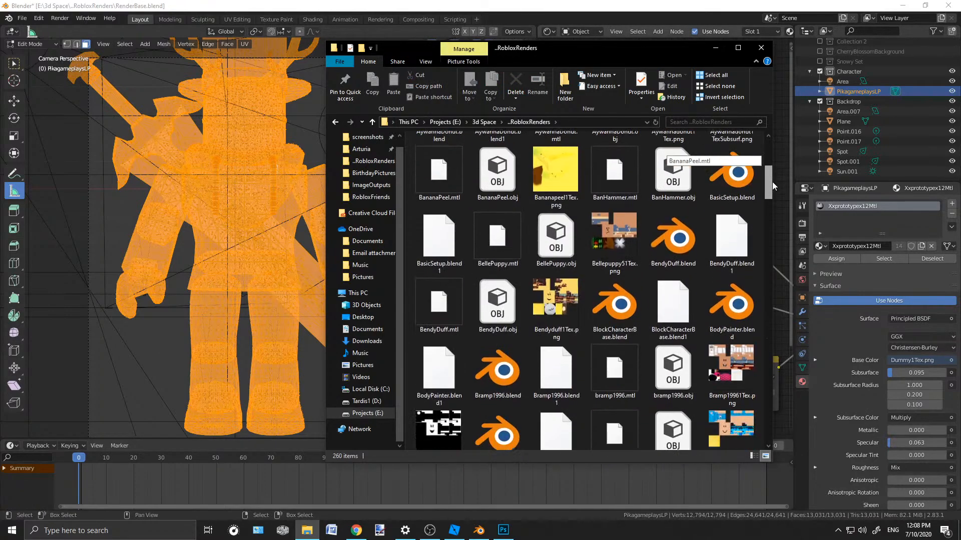
drag(781, 189, 791, 147)
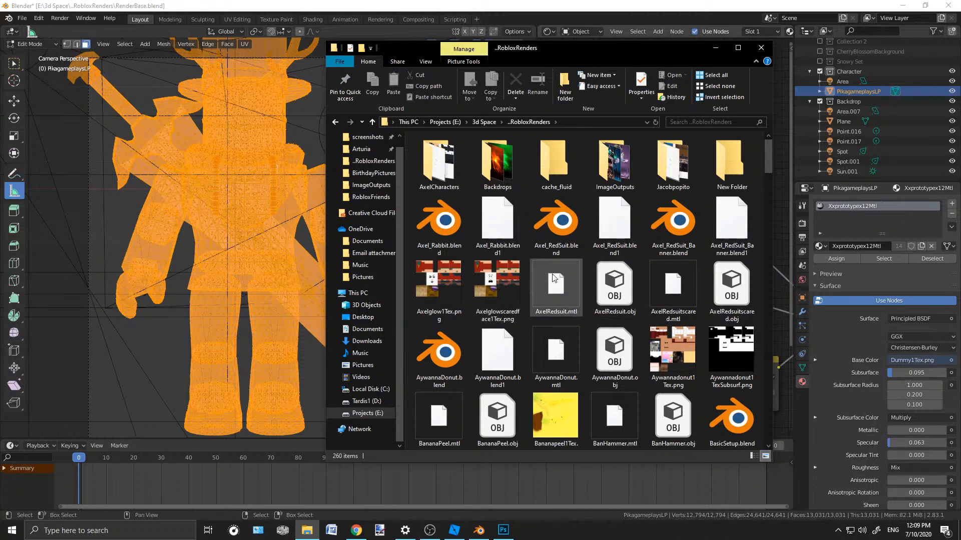
click(717, 49)
scroll(461, 313, down, 3)
scroll(449, 311, up, 2)
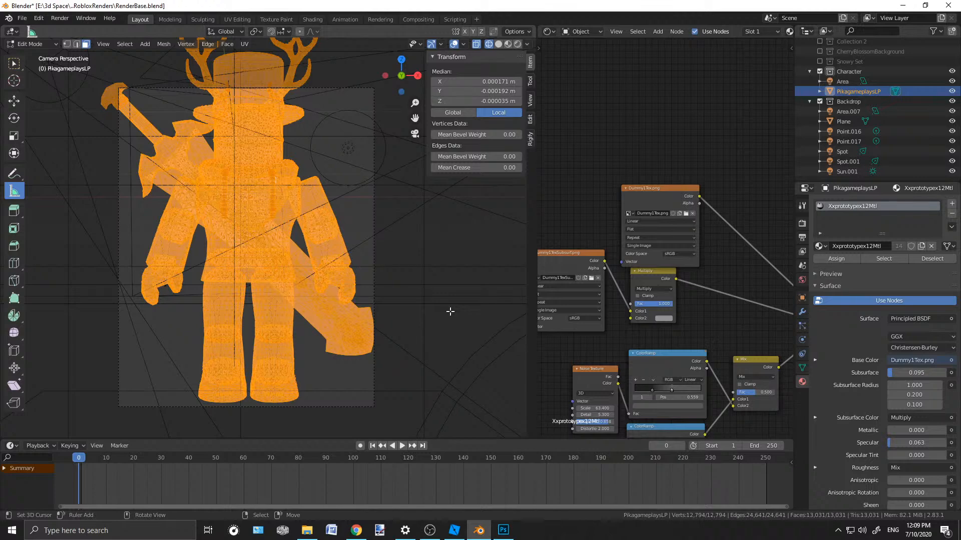
Switch to Roblox Studio, view the export options for the PikagameplaysLP model and return to Blender
click(454, 530)
scroll(856, 234, down, 2)
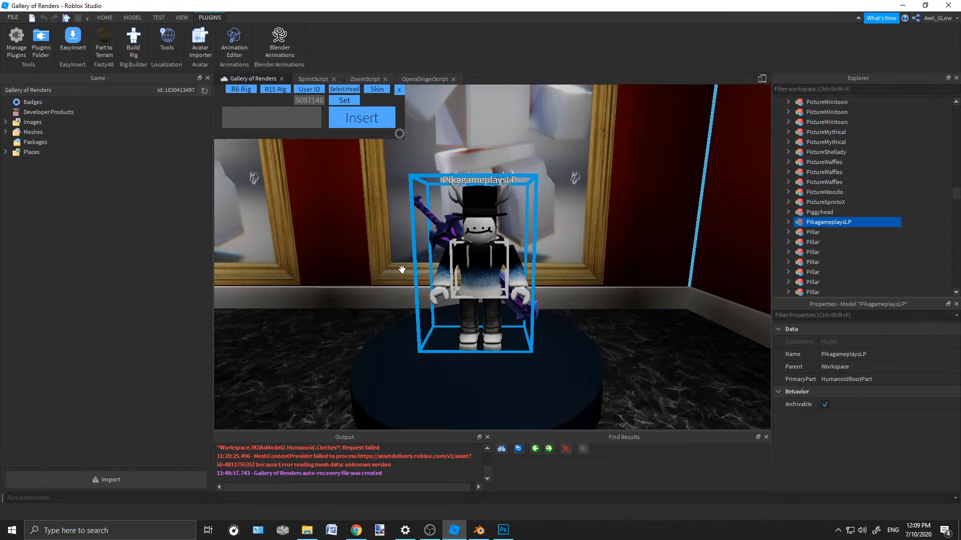
right_click(824, 222)
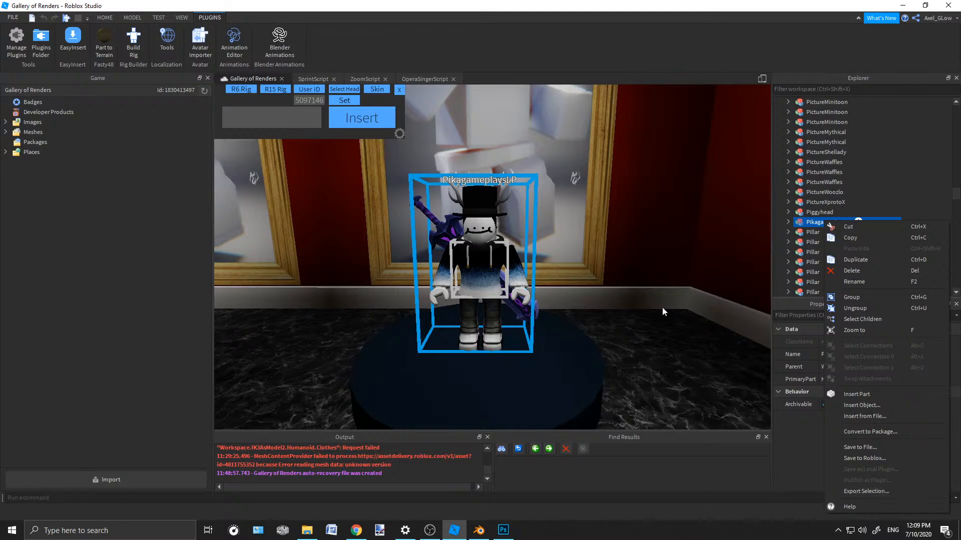
click(903, 6)
click(903, 6)
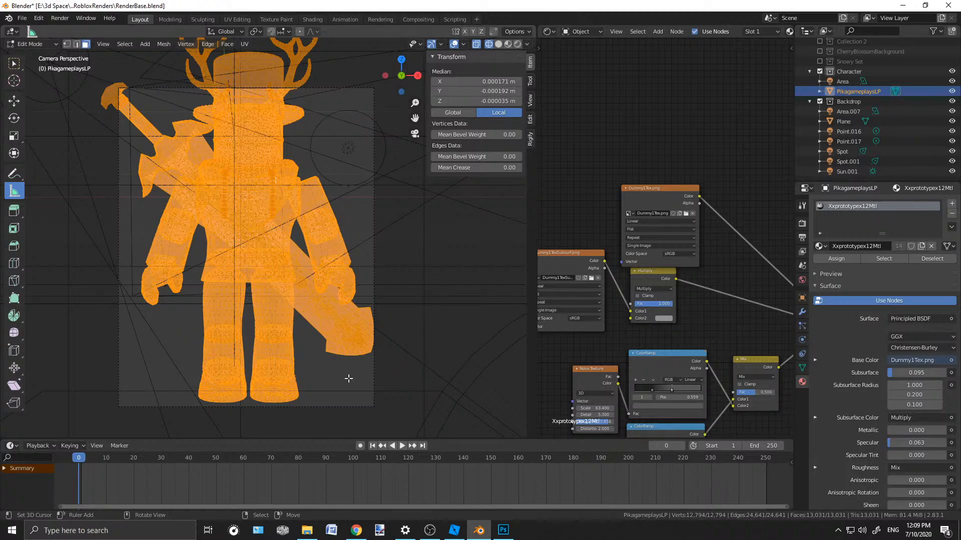
Set the 3D viewport to Material Preview shading to show the character's materials
scroll(357, 271, down, 3)
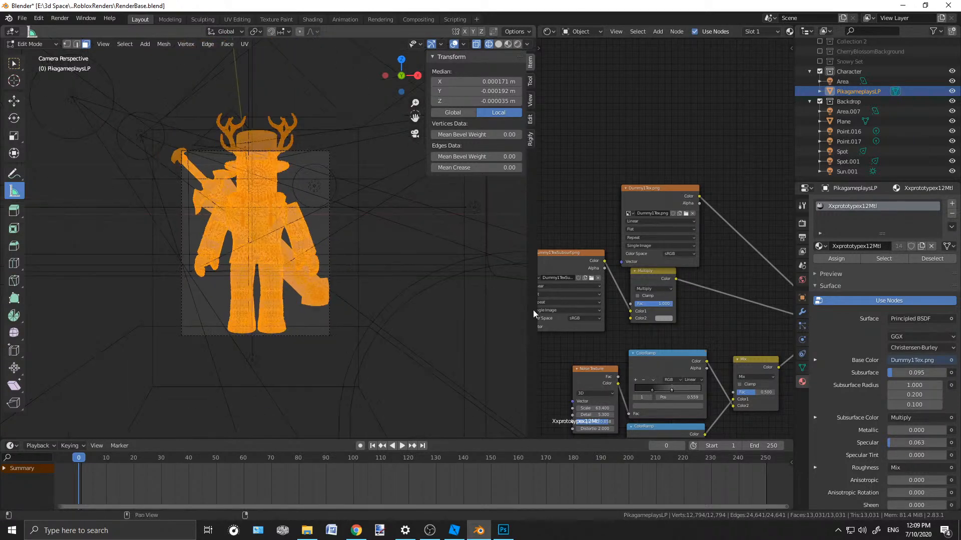
scroll(379, 285, up, 3)
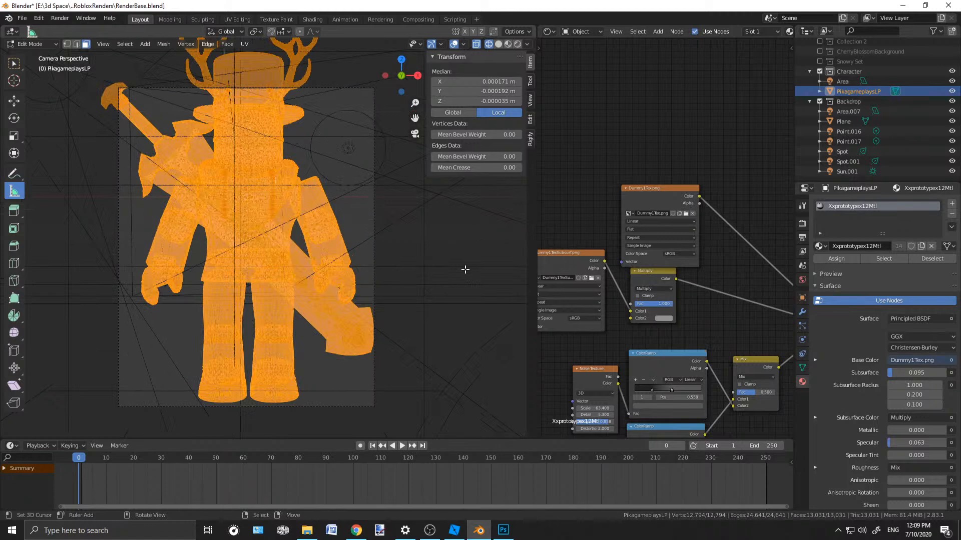
middle_drag(564, 187, 607, 188)
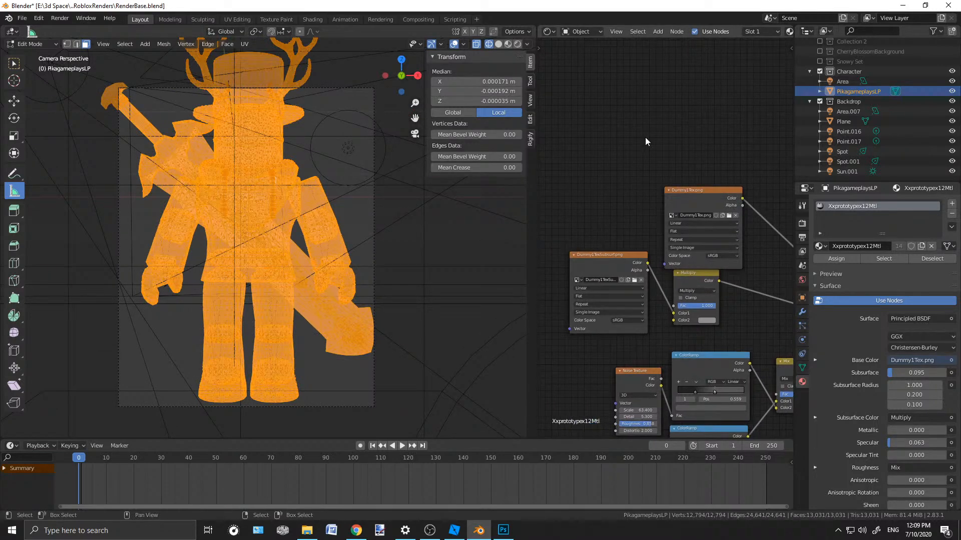
middle_drag(644, 137, 520, 159)
click(507, 44)
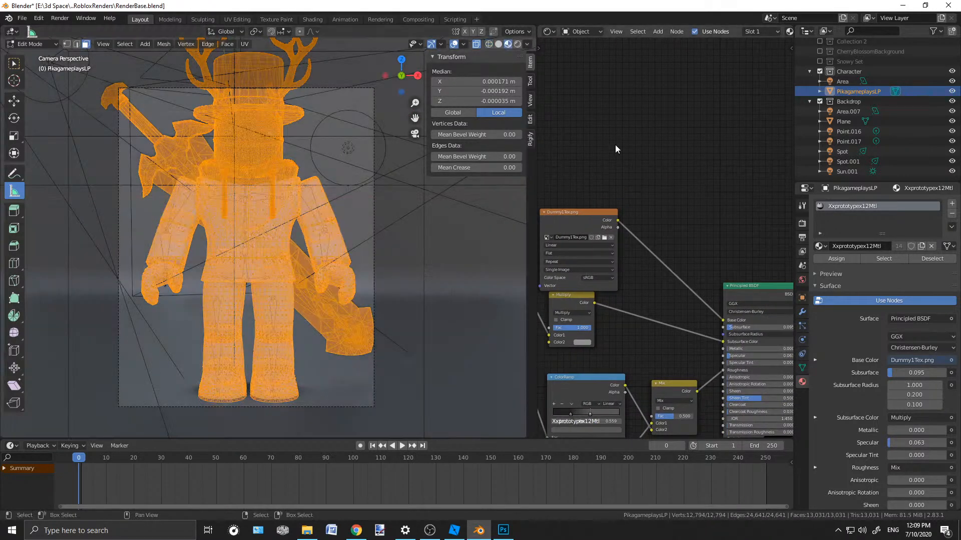
middle_drag(615, 145, 685, 136)
scroll(668, 178, up, 2)
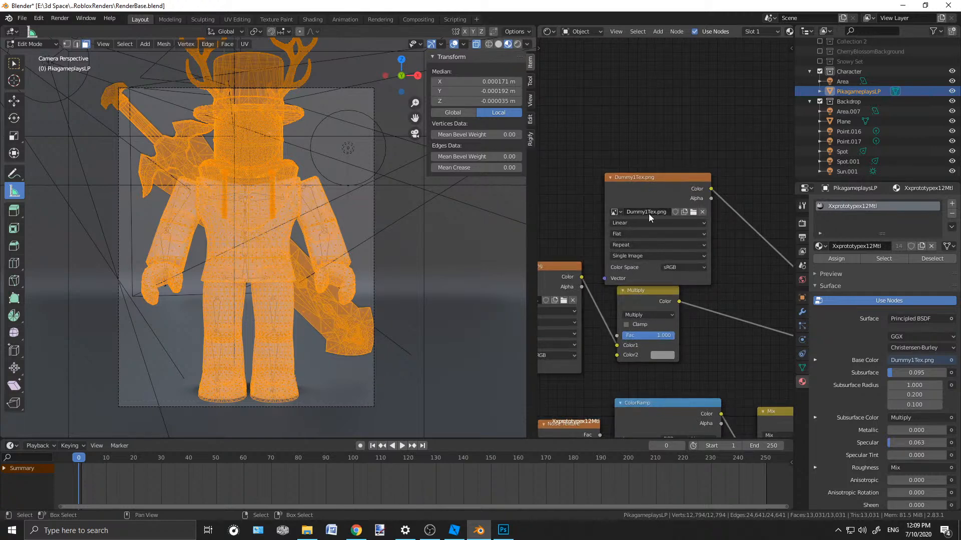
click(695, 212)
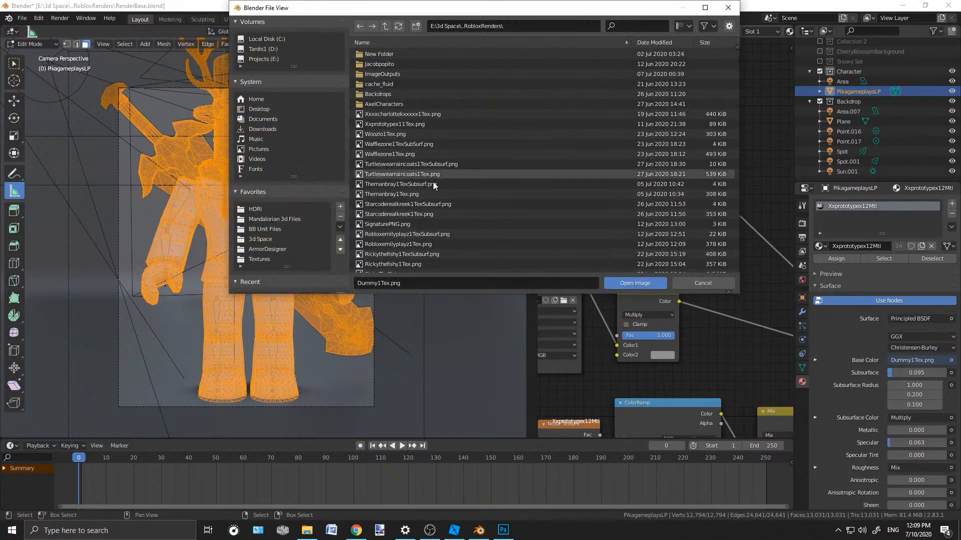
click(728, 7)
scroll(728, 194, down, 3)
scroll(724, 191, up, 5)
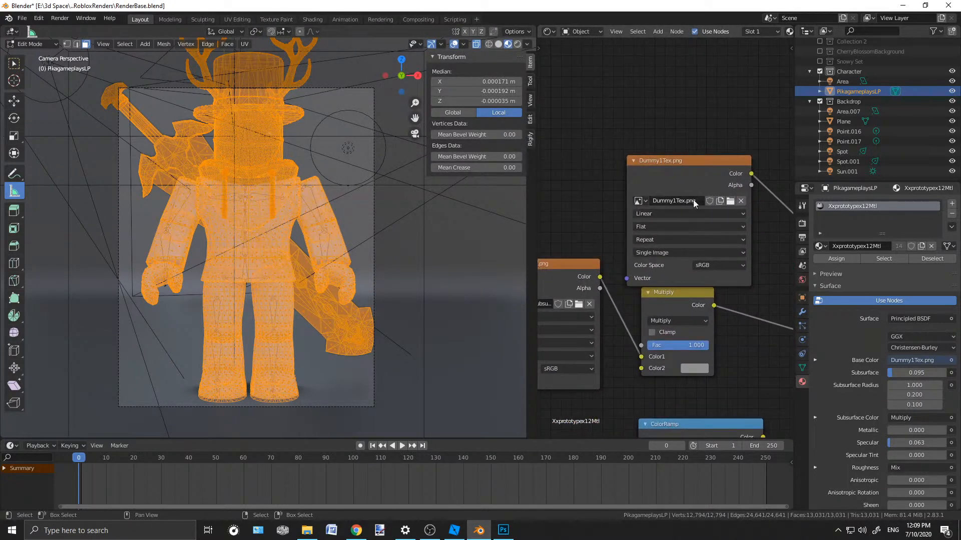
Search the image files for "pika" and try to load Pikagameplayslp1Tex.png into the Dummy1Tex.png image node
click(730, 200)
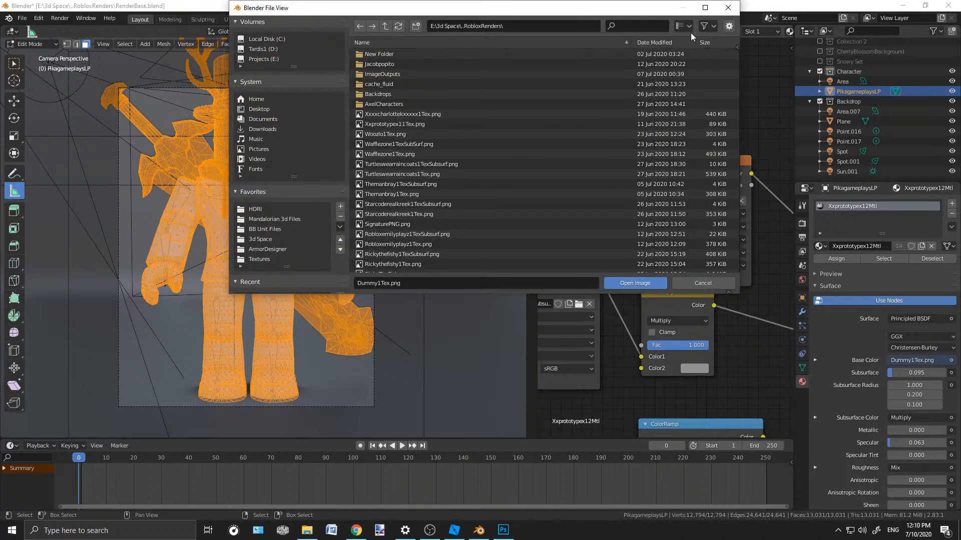
scroll(443, 162, down, 10)
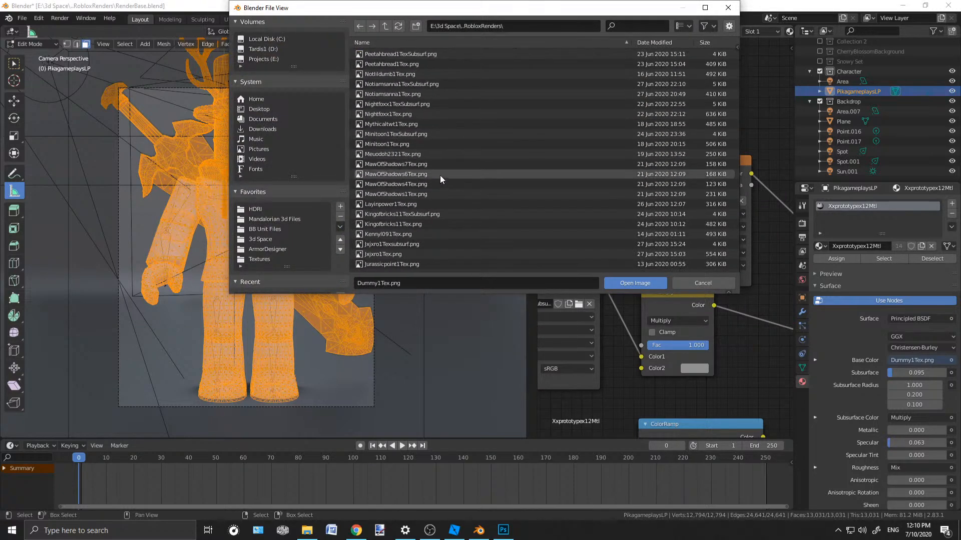
scroll(433, 163, up, 8)
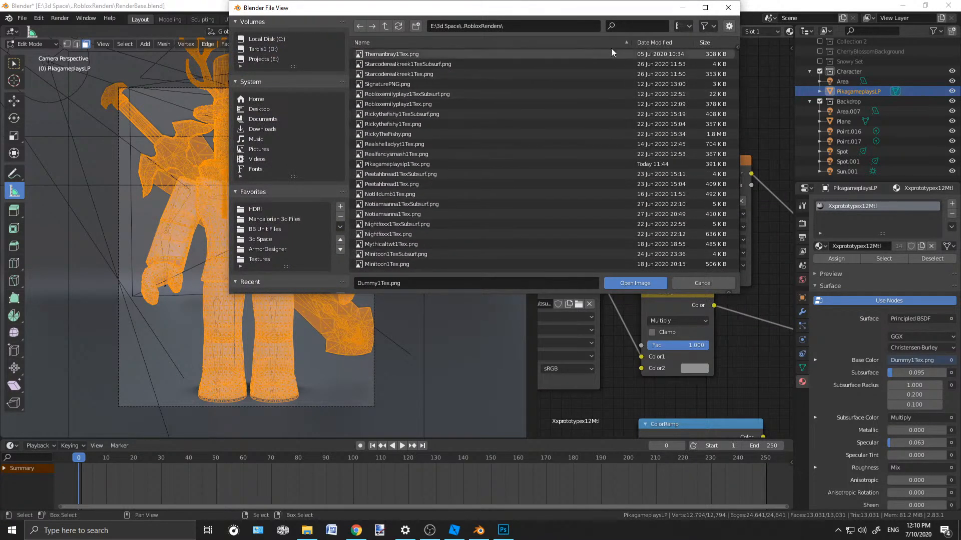
click(629, 26)
text(pika)
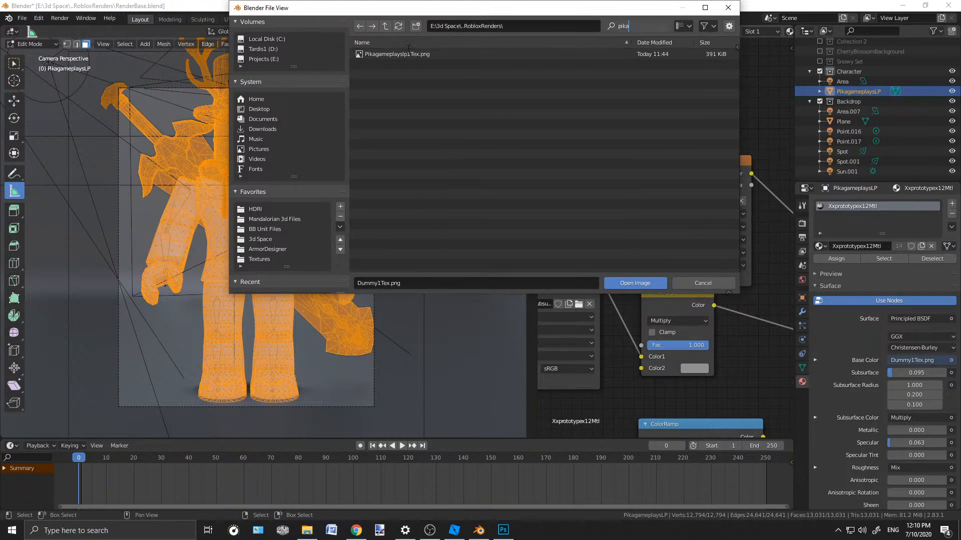
click(617, 283)
scroll(677, 113, down, 2)
scroll(325, 118, down, 5)
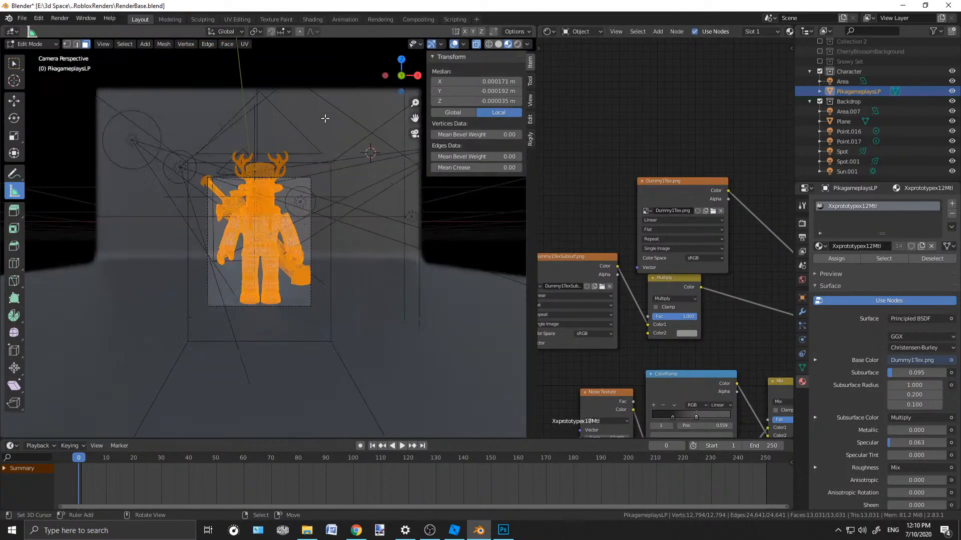
scroll(324, 118, up, 5)
scroll(285, 74, down, 2)
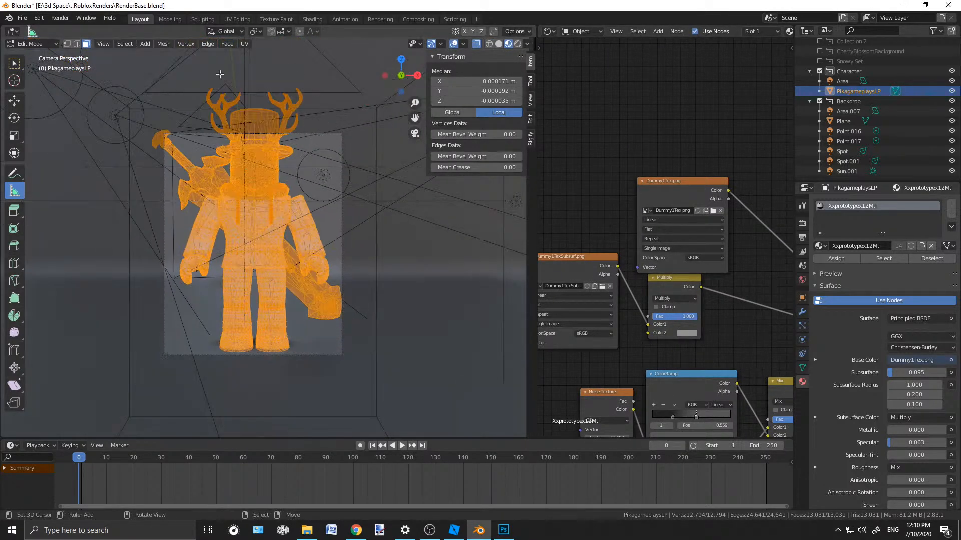
Return to Object Mode and replace the base color image Dummy1Tex.png with Pikagameplayslp1Tex.png from the ..RobloxRenders folder
click(30, 44)
click(30, 54)
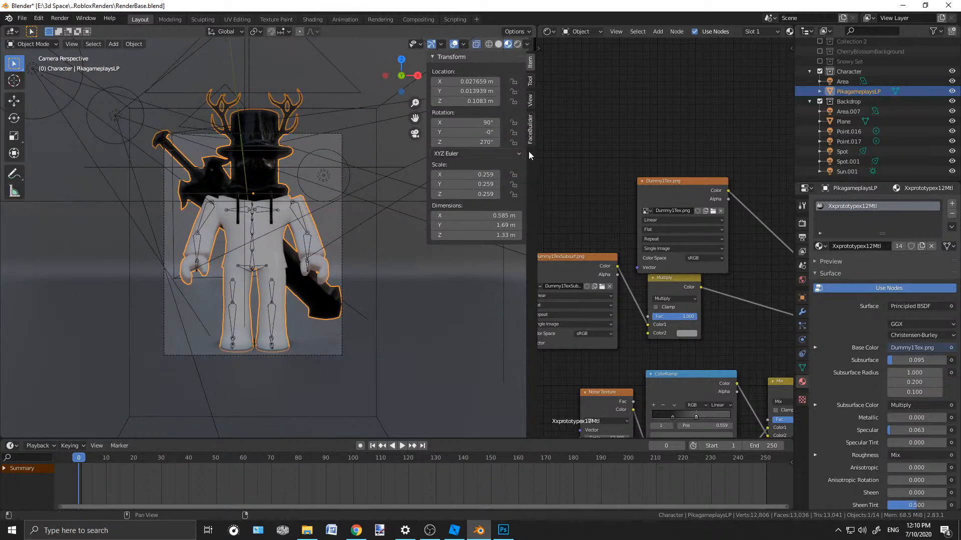
click(713, 210)
scroll(624, 220, down, 4)
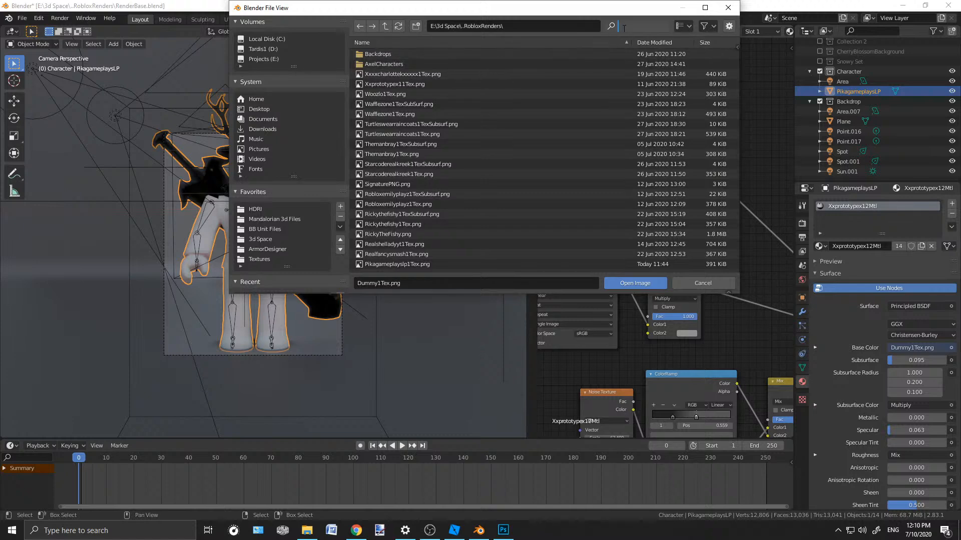
text(pika)
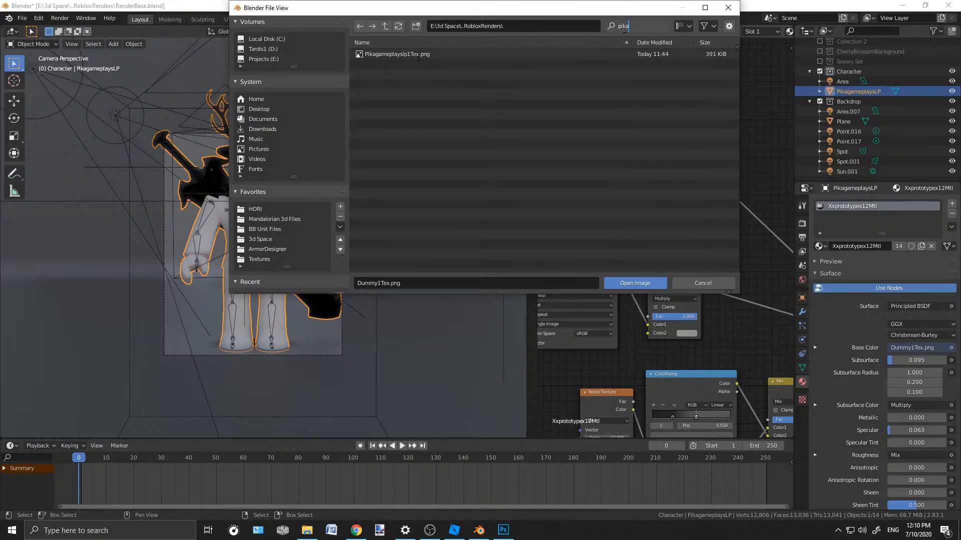
key(Return)
double_click(419, 54)
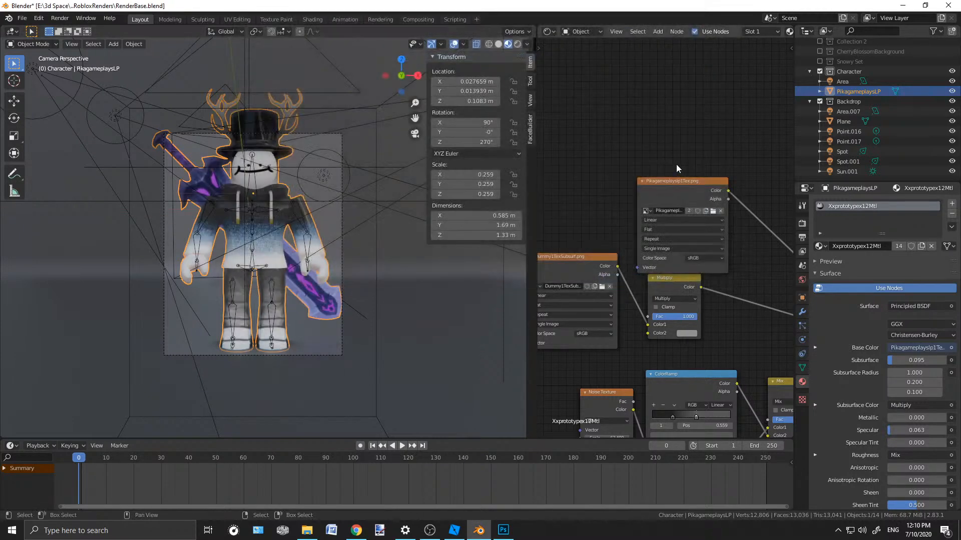
Deselect the character and examine its applied texture up close, from the camera and from the side
click(297, 88)
scroll(301, 104, up, 6)
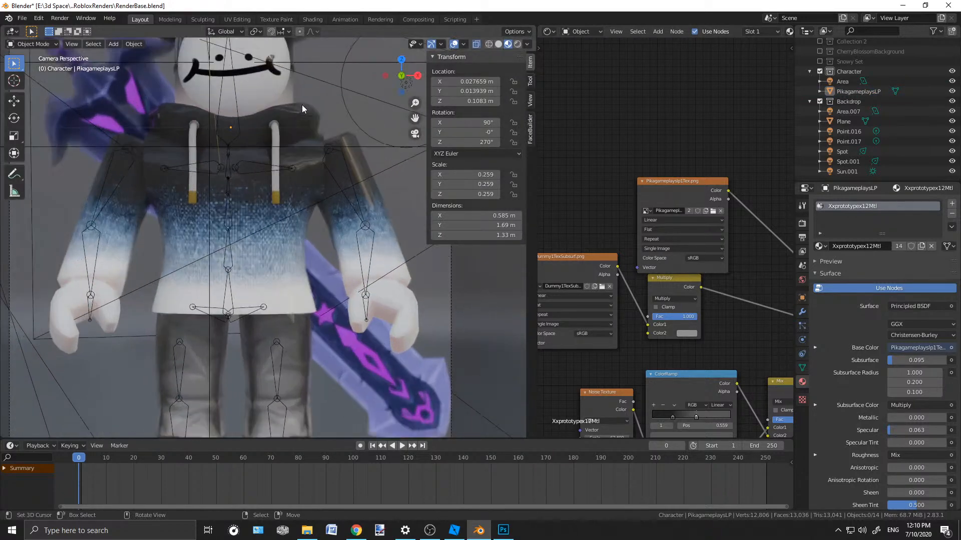
scroll(296, 124, up, 2)
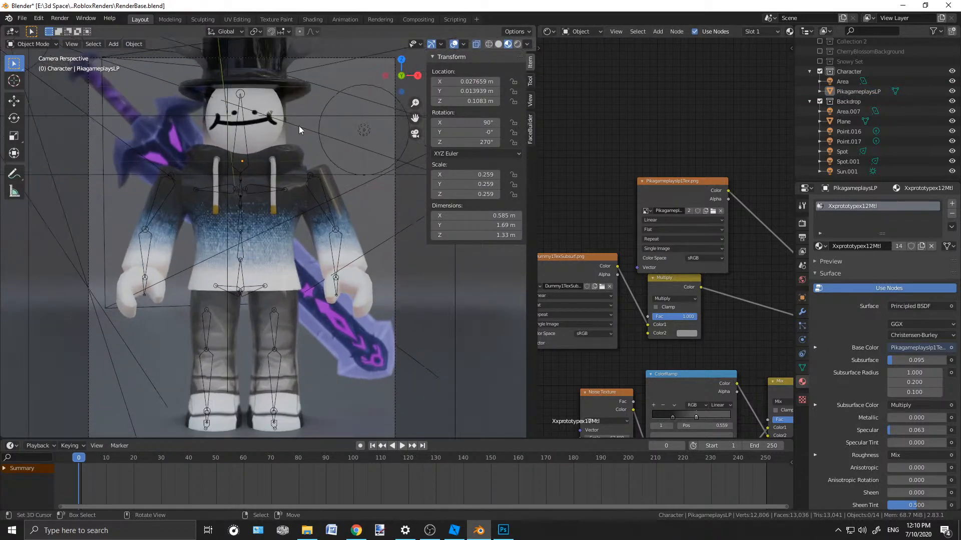
middle_drag(266, 125, 264, 157)
scroll(262, 154, up, 3)
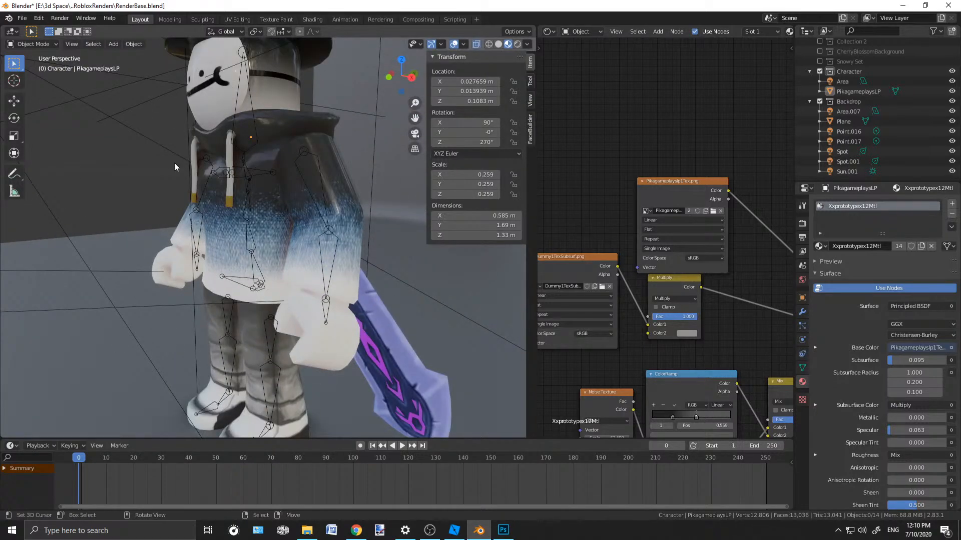
scroll(255, 170, down, 4)
middle_drag(220, 266, 180, 191)
scroll(301, 241, up, 3)
scroll(276, 248, down, 3)
scroll(320, 242, up, 3)
scroll(170, 272, down, 2)
scroll(345, 192, up, 5)
middle_drag(180, 191, 179, 218)
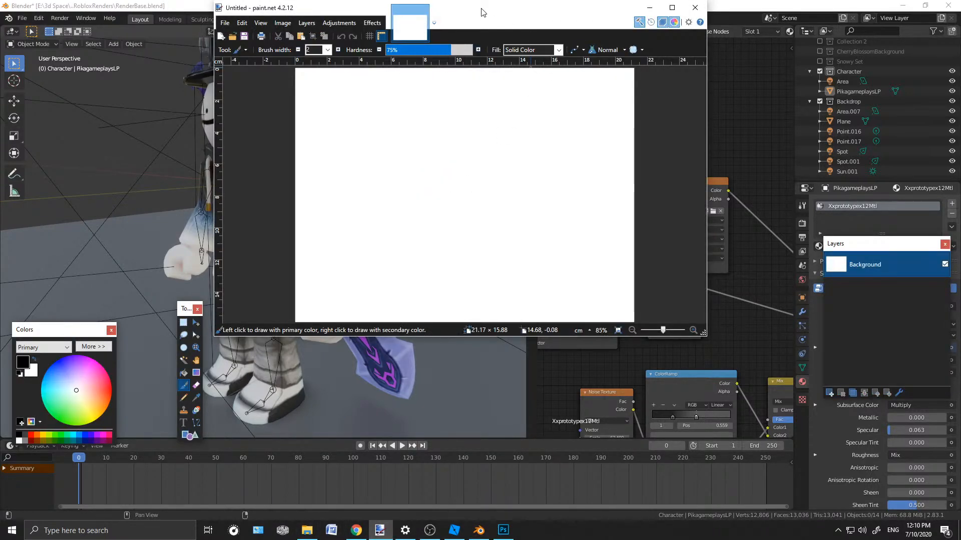
Search the ..RobloxRenders folder for "pika" and open Pikagameplayslp1Tex.png as its own image in paint.net
drag(483, 12, 533, 38)
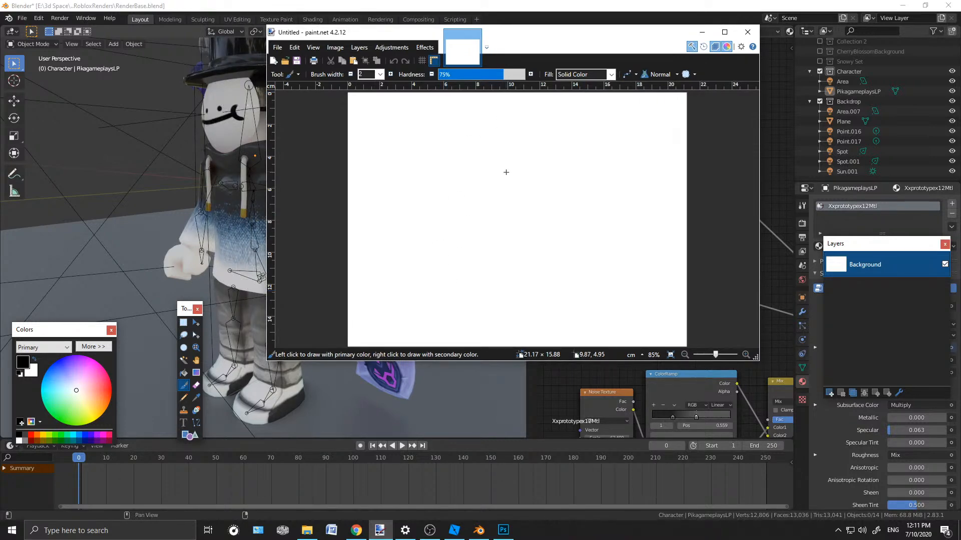
click(307, 531)
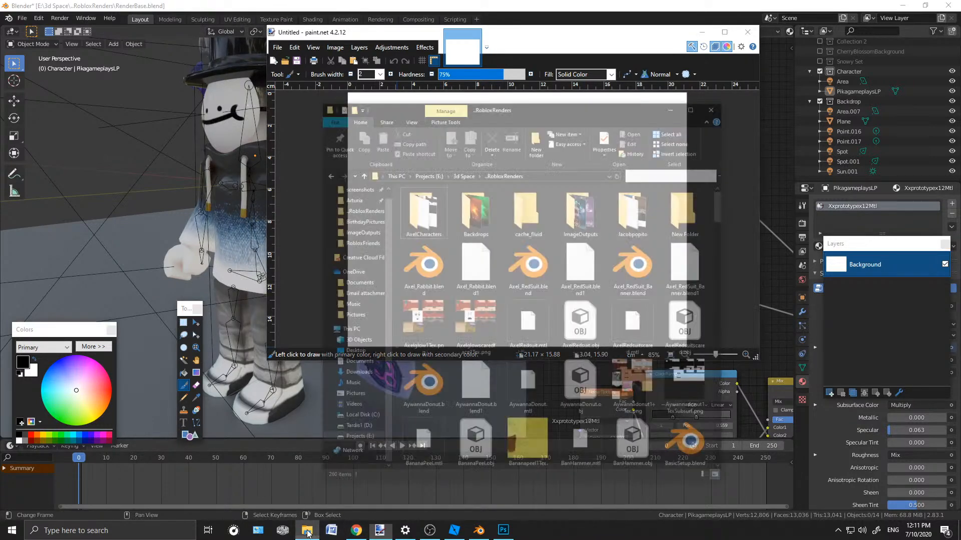
drag(616, 31, 365, 47)
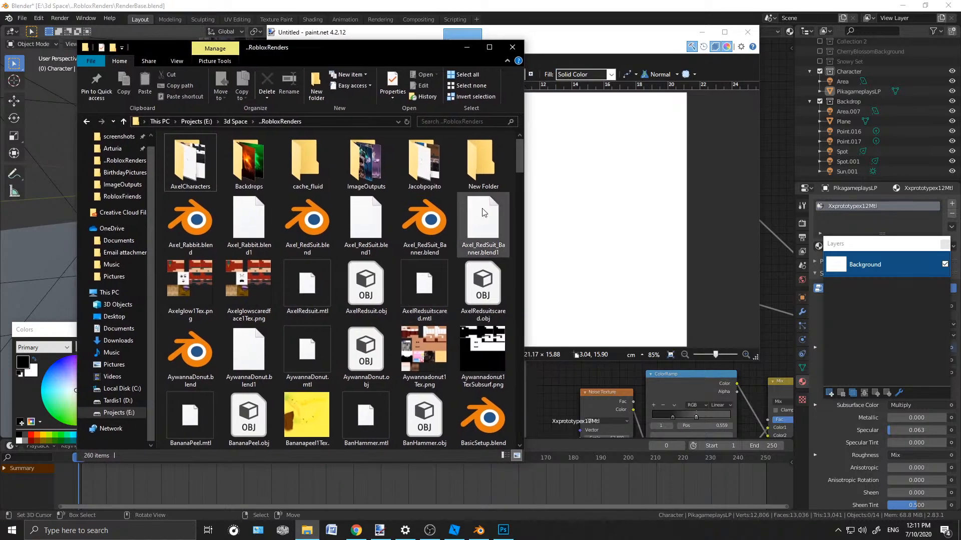
scroll(517, 151, down, 1)
click(472, 117)
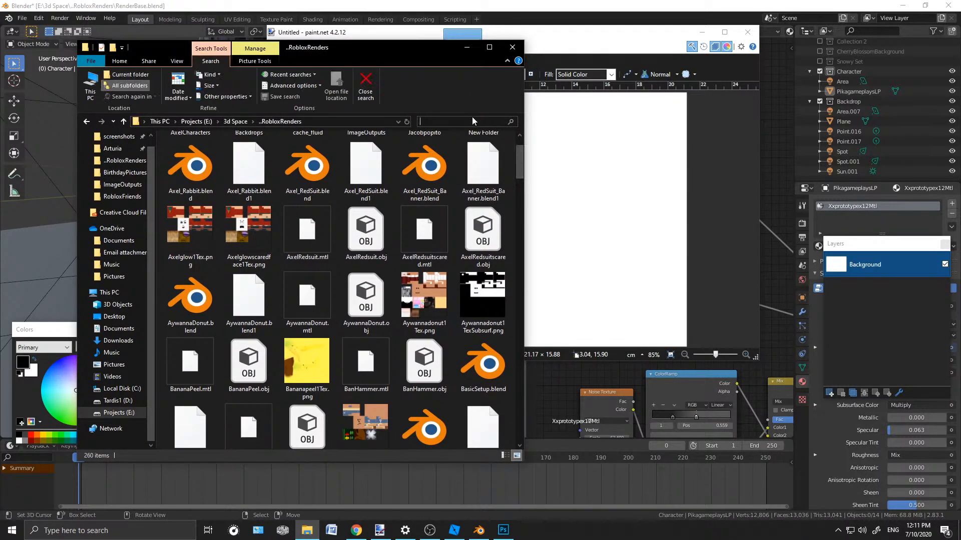
text(pika)
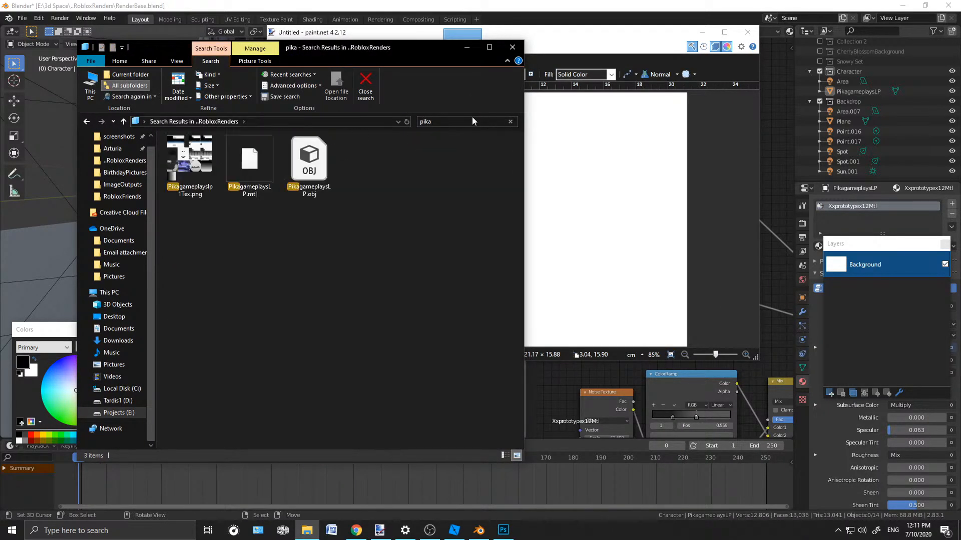
drag(217, 163, 628, 155)
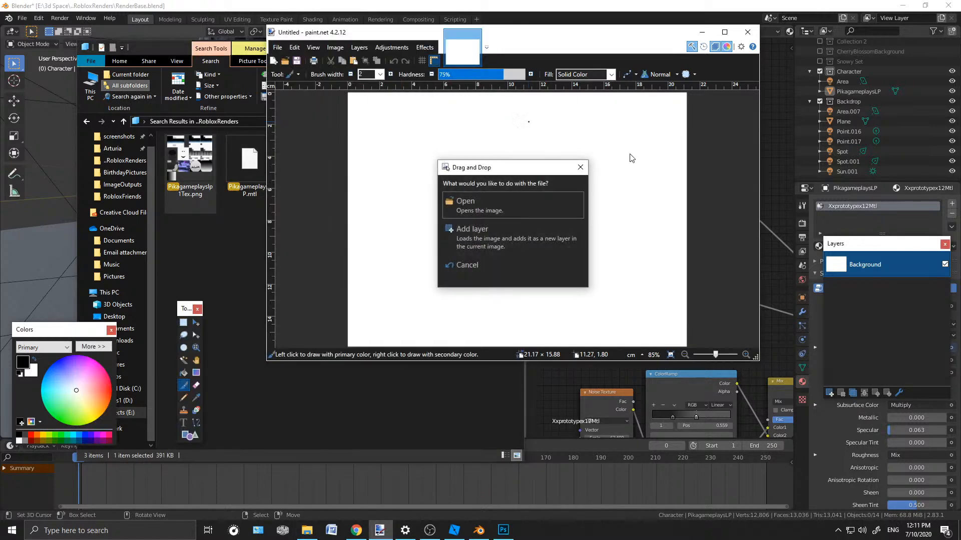
click(484, 200)
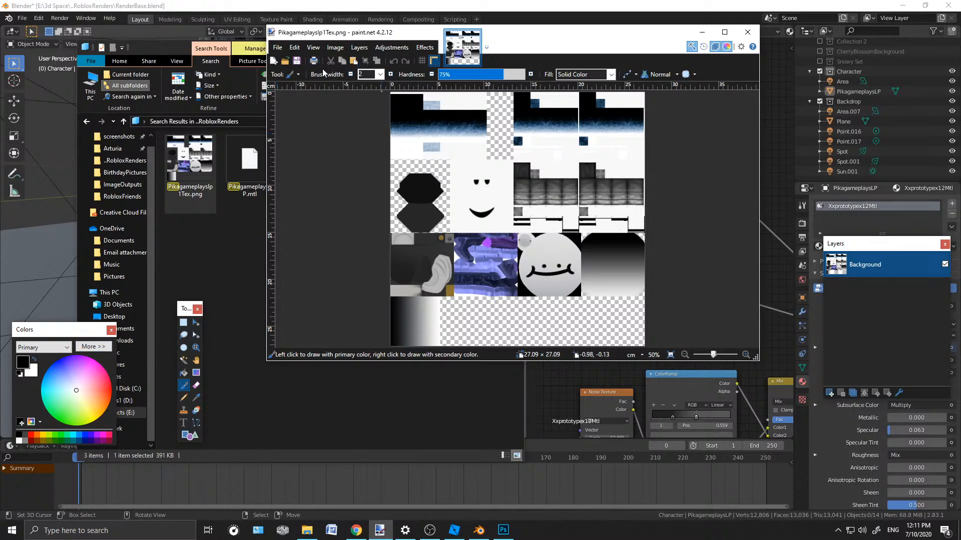
Select all near-white skin areas with the Magic Wand, global flood mode and 0% tolerance, and fill them with white on a new layer
click(184, 361)
click(509, 169)
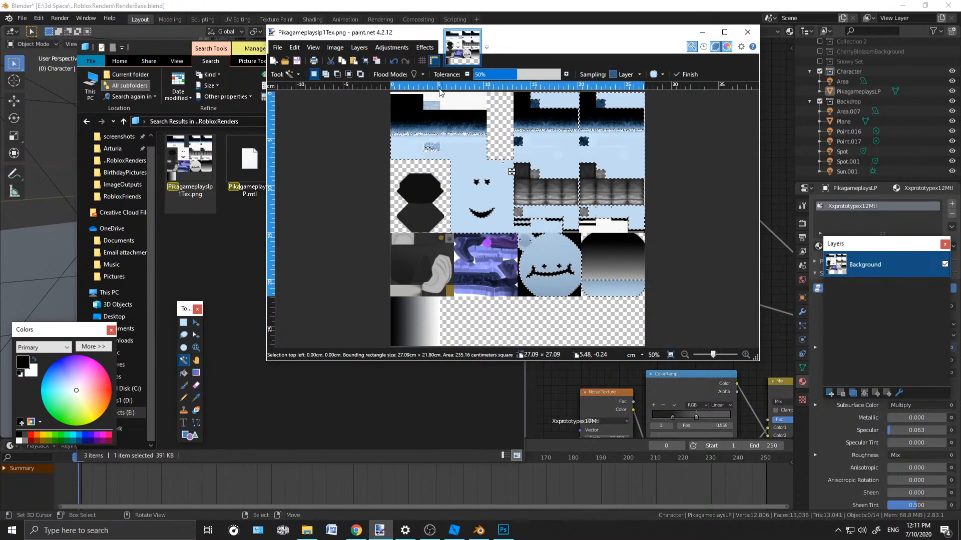
drag(517, 76, 481, 76)
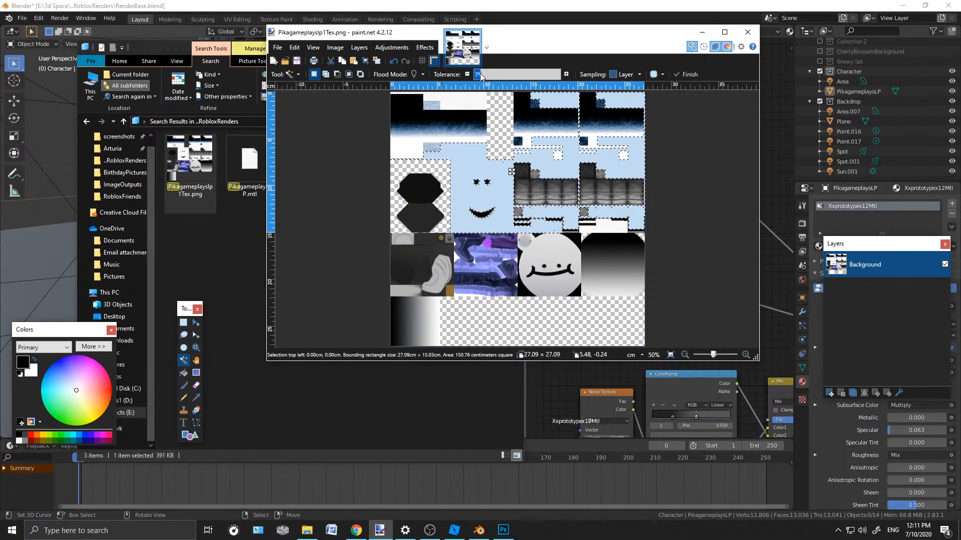
click(413, 74)
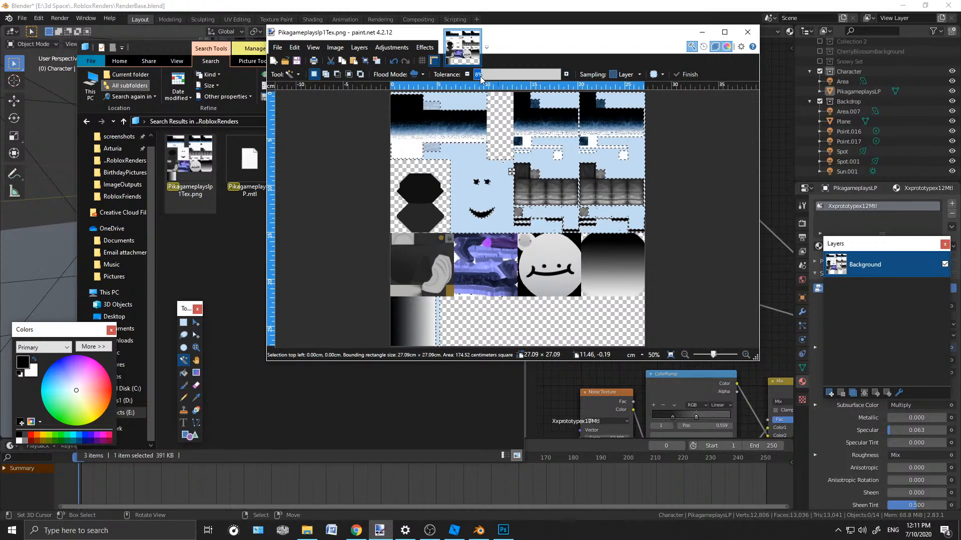
drag(481, 75, 473, 76)
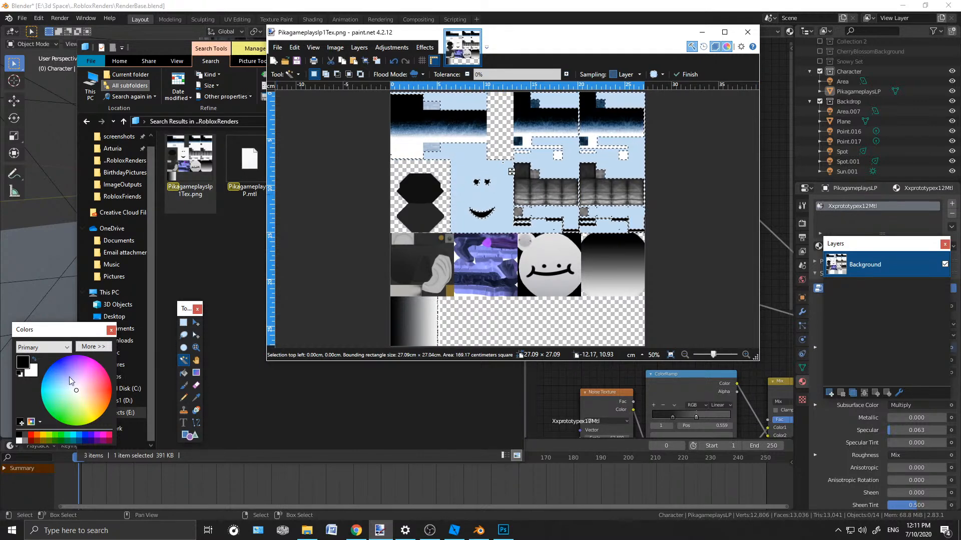
click(184, 374)
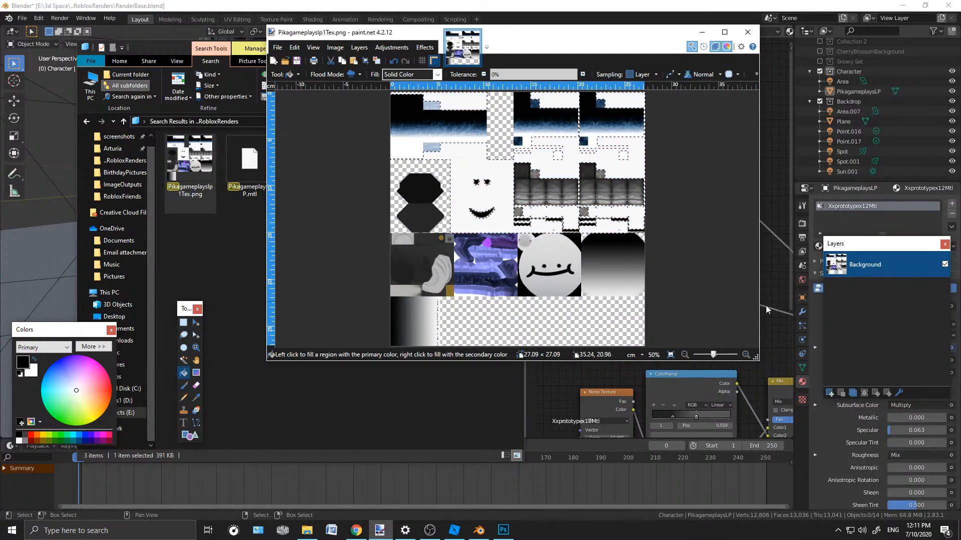
click(830, 394)
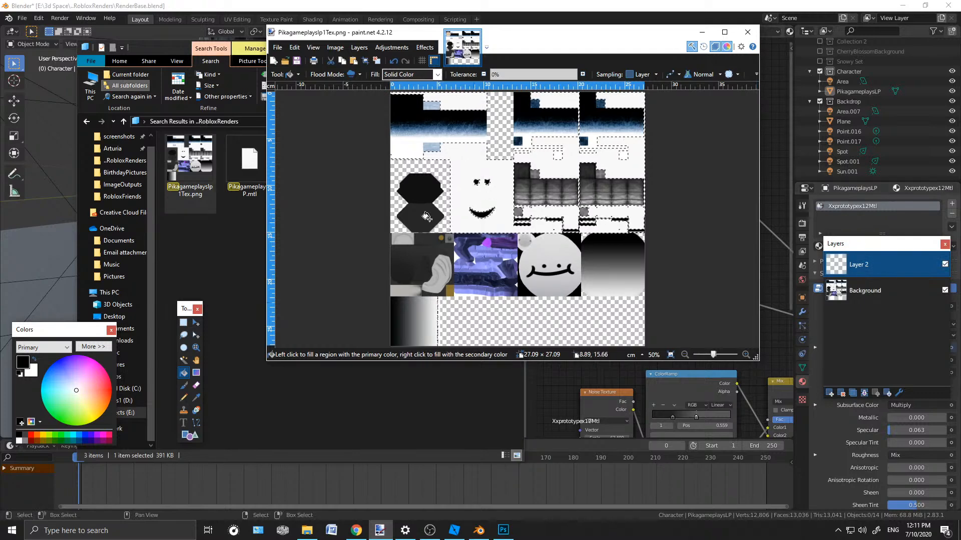
Add a layer directly above the Background, clear the selection and fill the whole layer with black, checking it against the texture
click(861, 292)
click(831, 396)
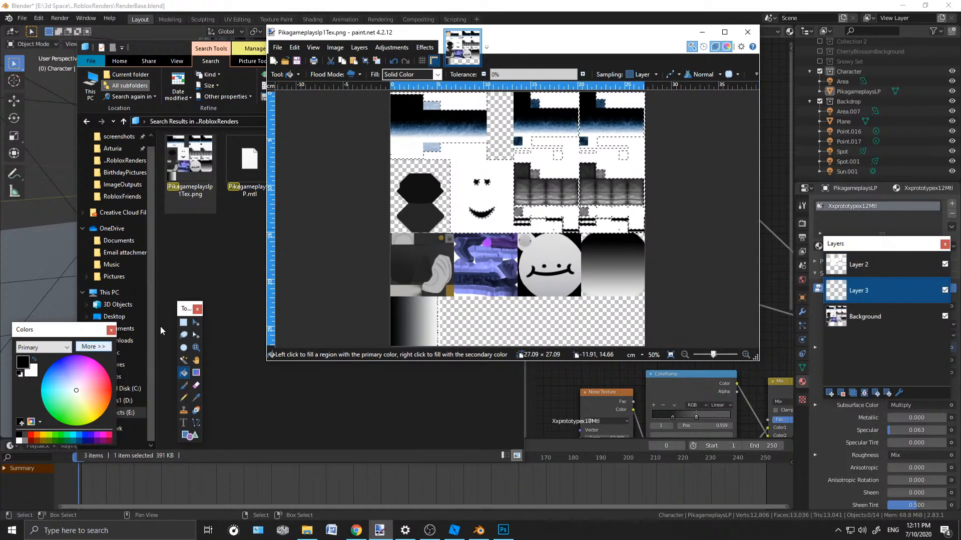
click(183, 323)
click(352, 144)
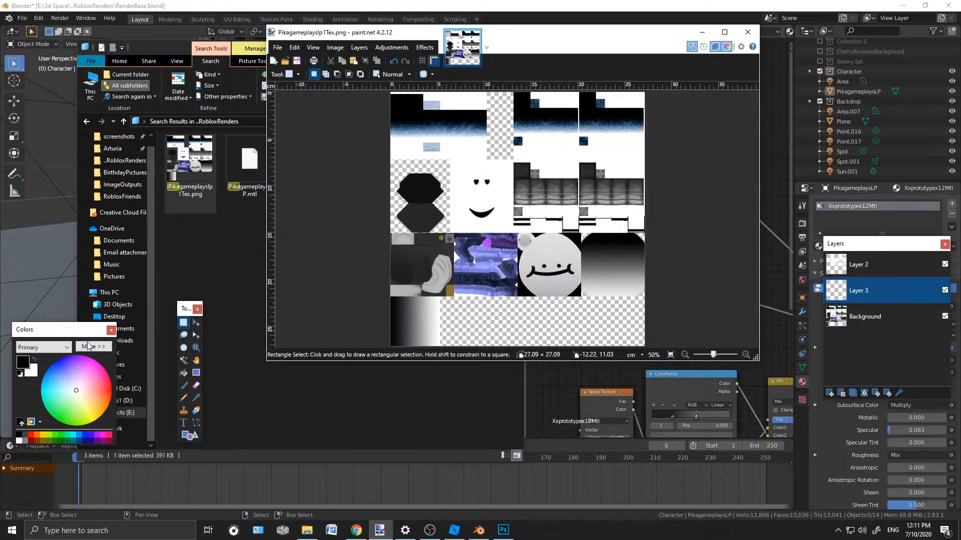
click(184, 372)
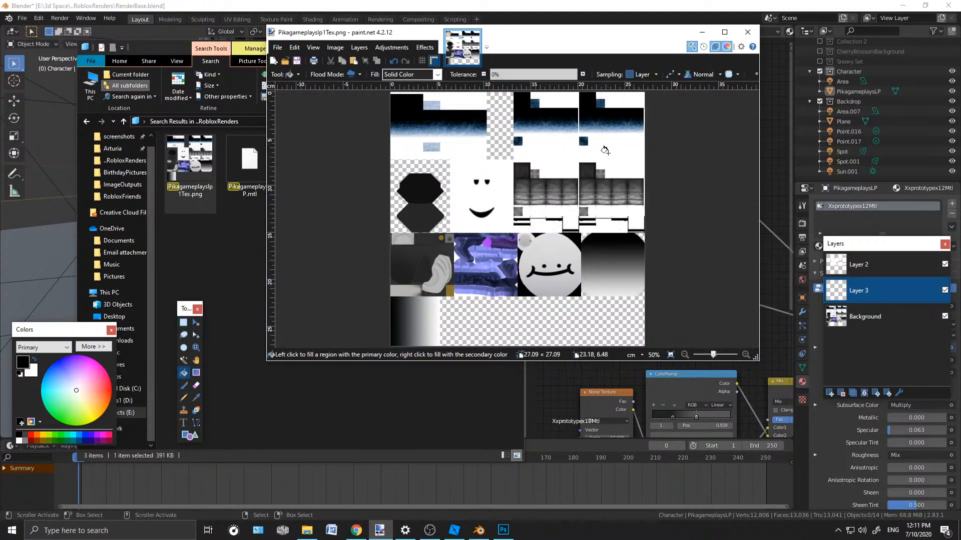
click(430, 106)
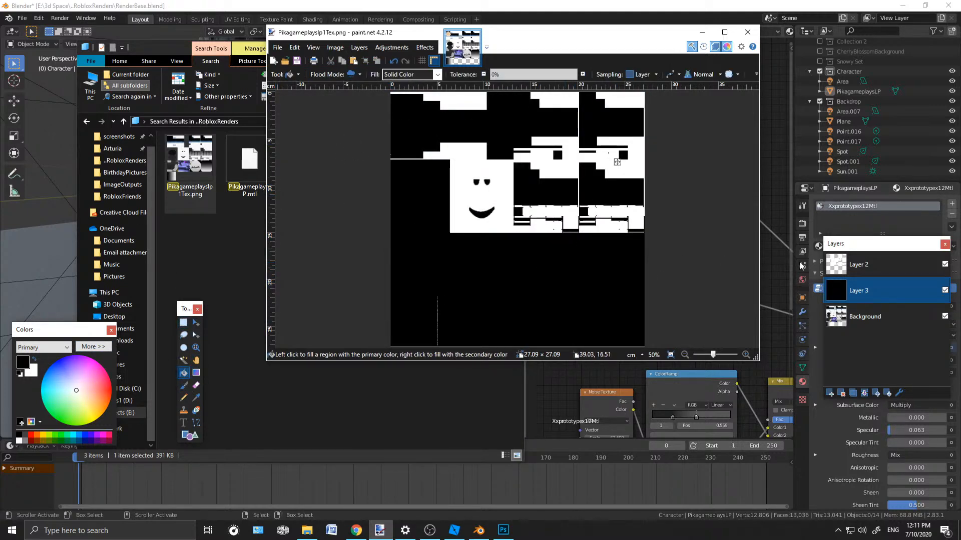
click(945, 290)
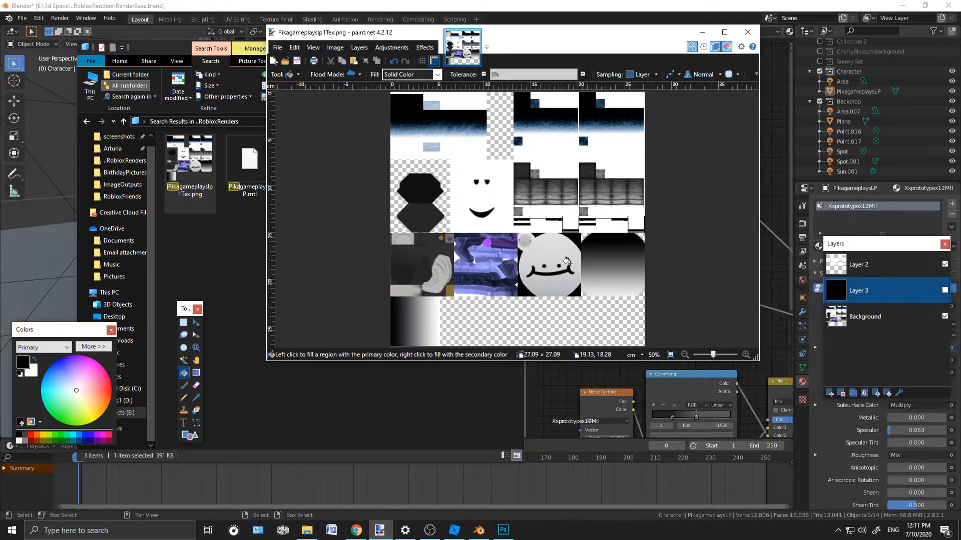
click(945, 290)
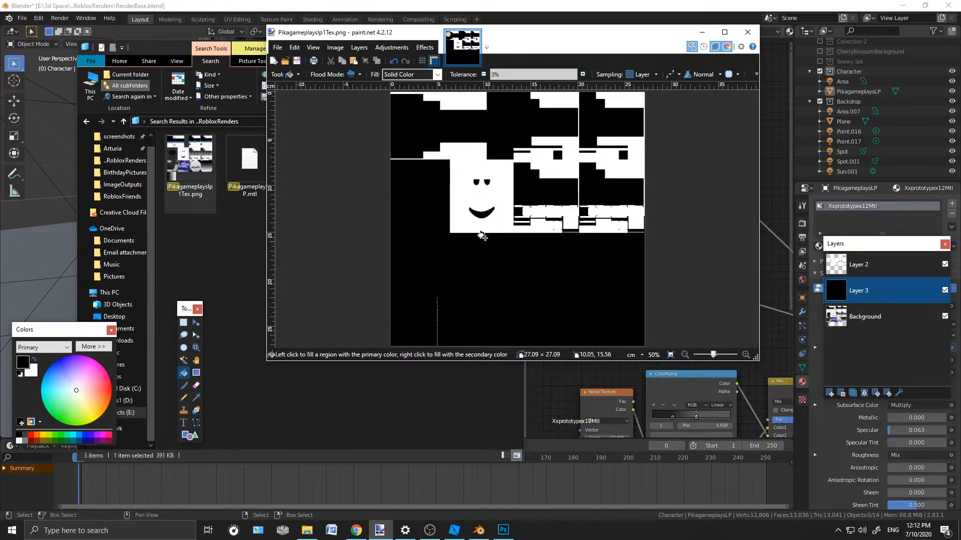
click(277, 47)
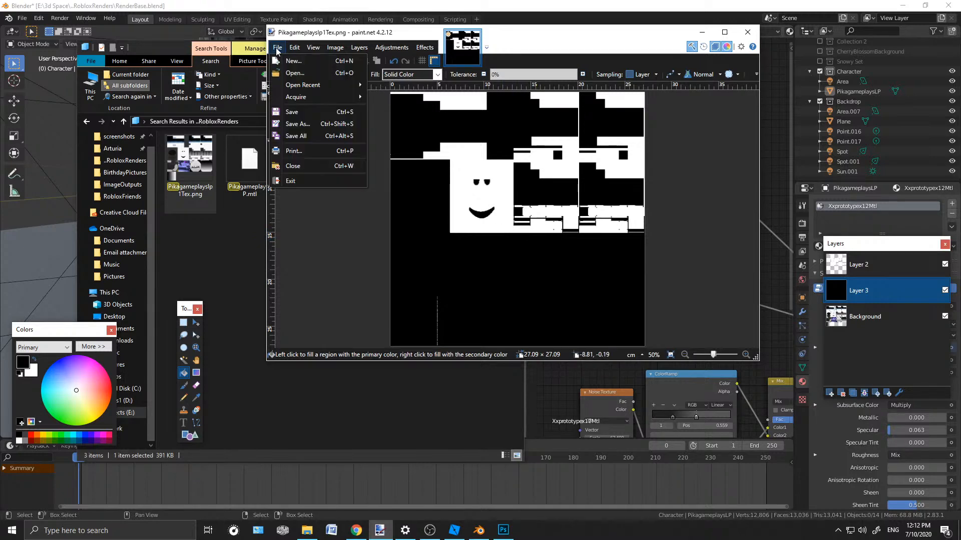
click(296, 124)
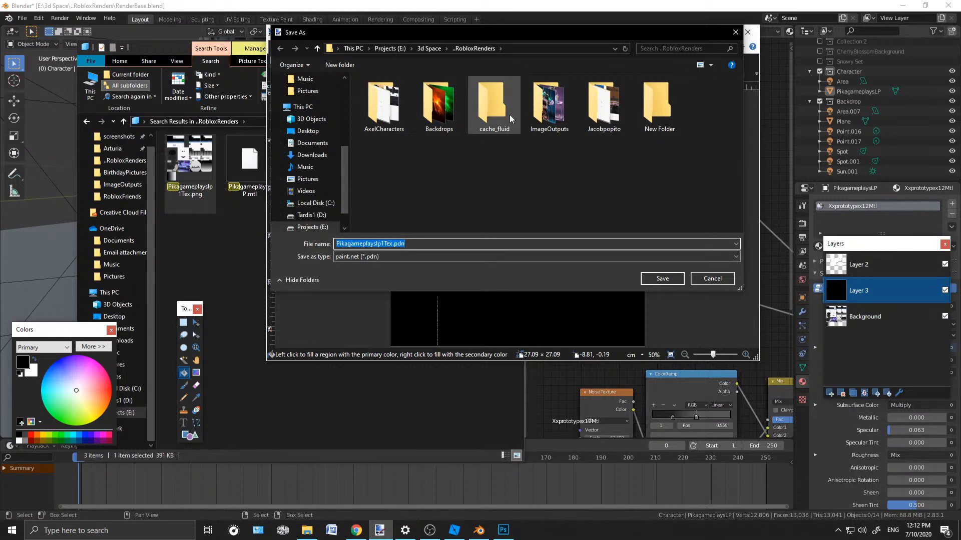
click(724, 279)
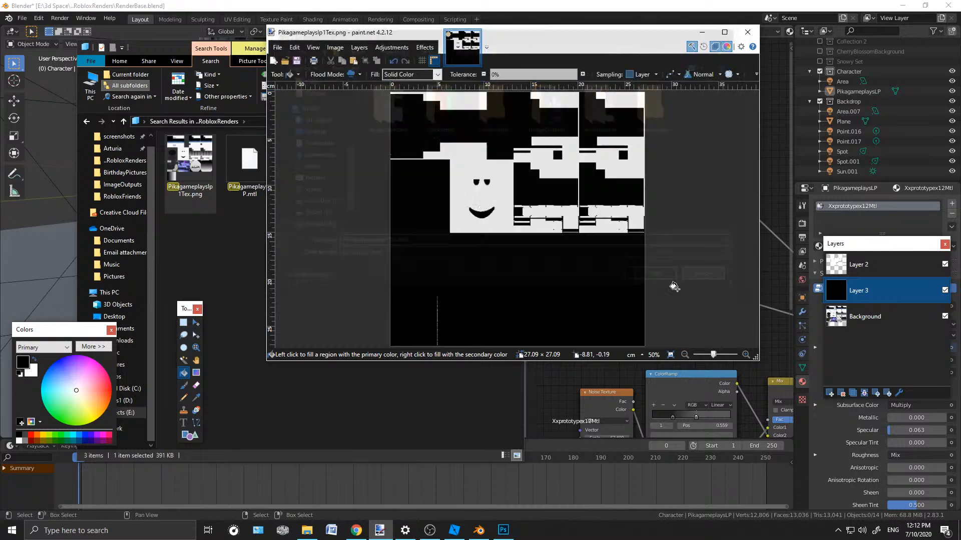
Hide the black Layer 3 and select the round smiling face on the Background with the Magic Wand, local flood mode and 27% tolerance
click(869, 321)
click(945, 290)
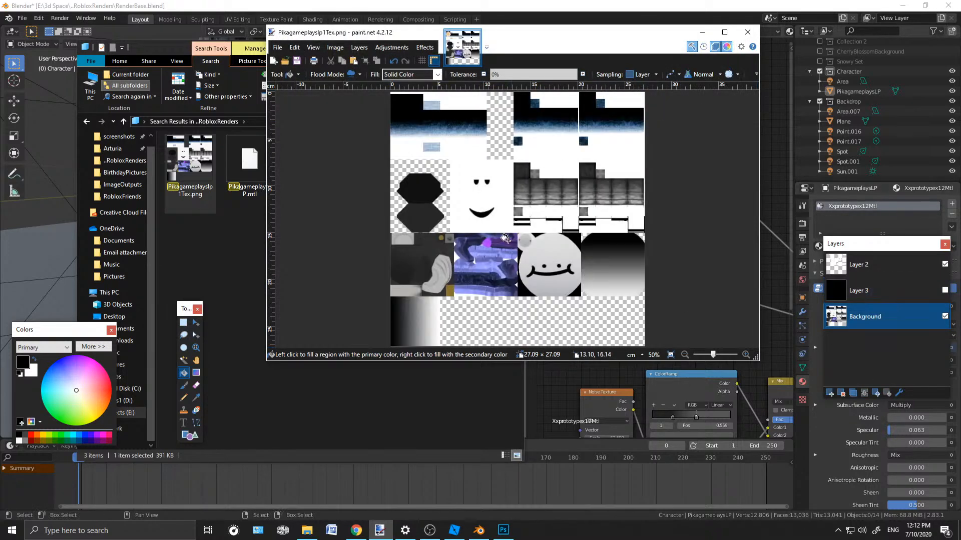
click(183, 359)
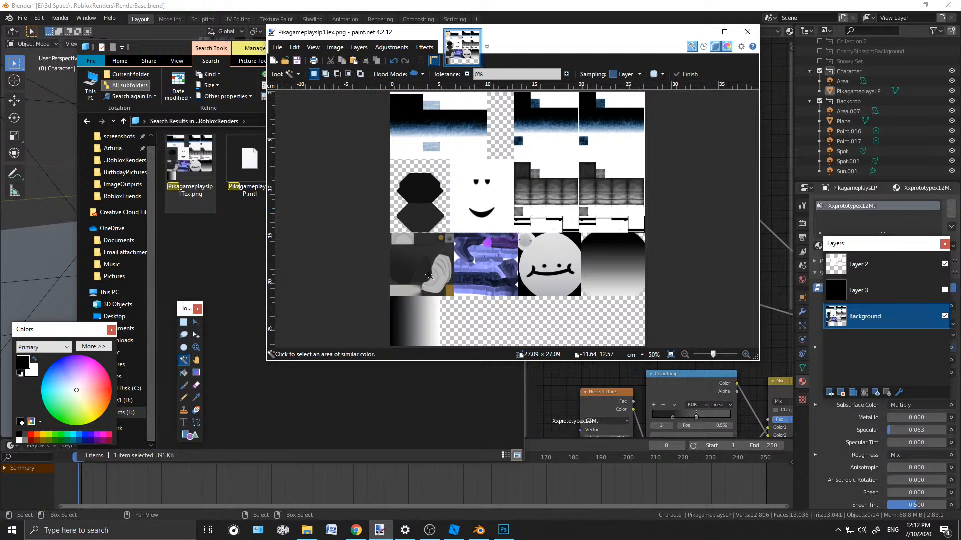
click(563, 247)
click(405, 61)
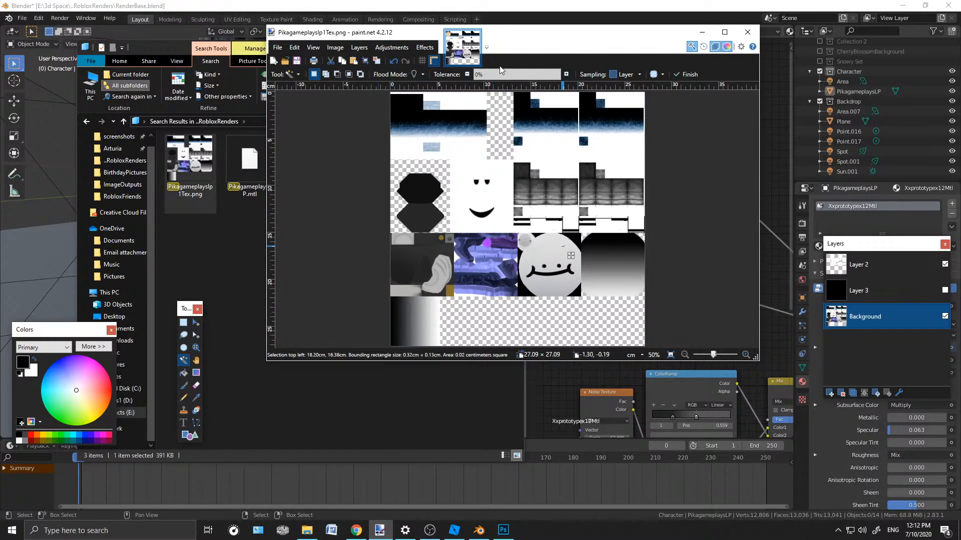
drag(482, 79, 500, 78)
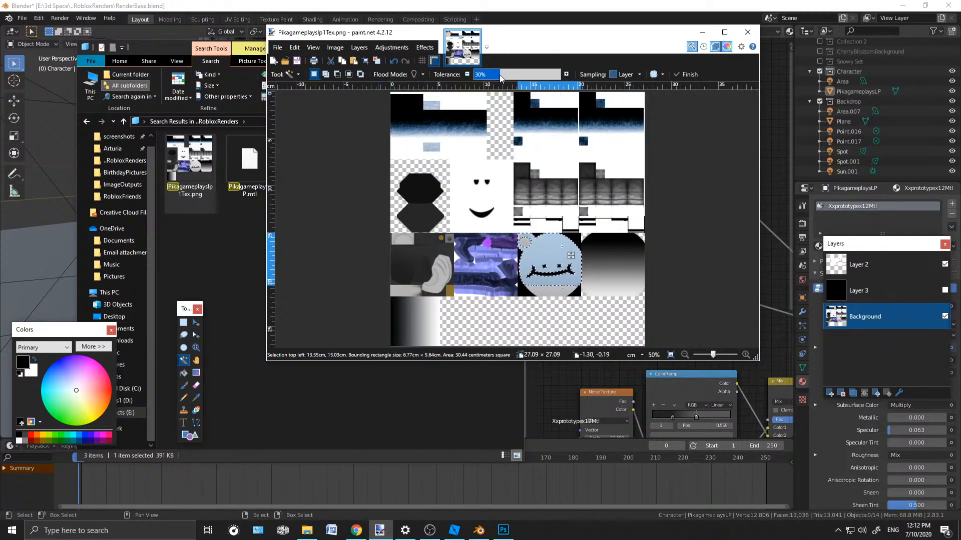
click(544, 294)
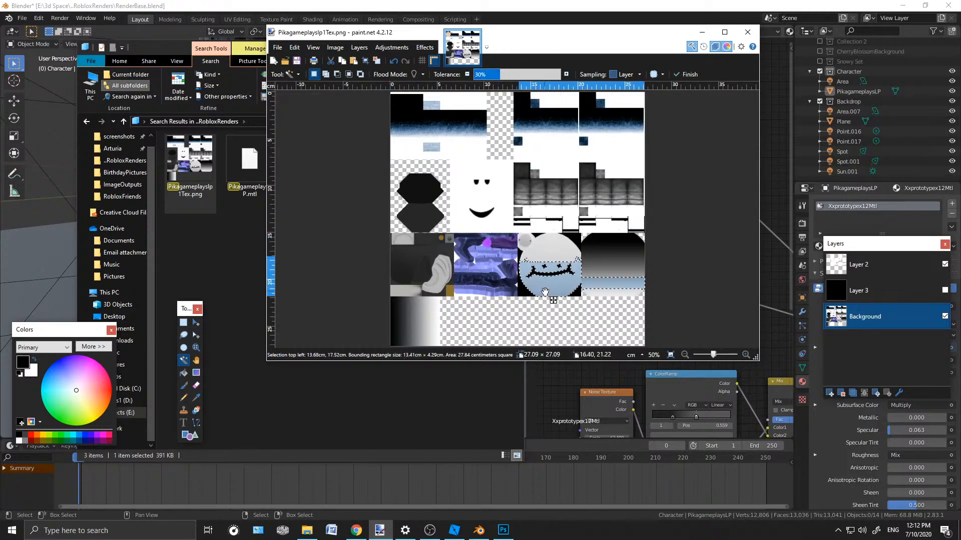
click(544, 249)
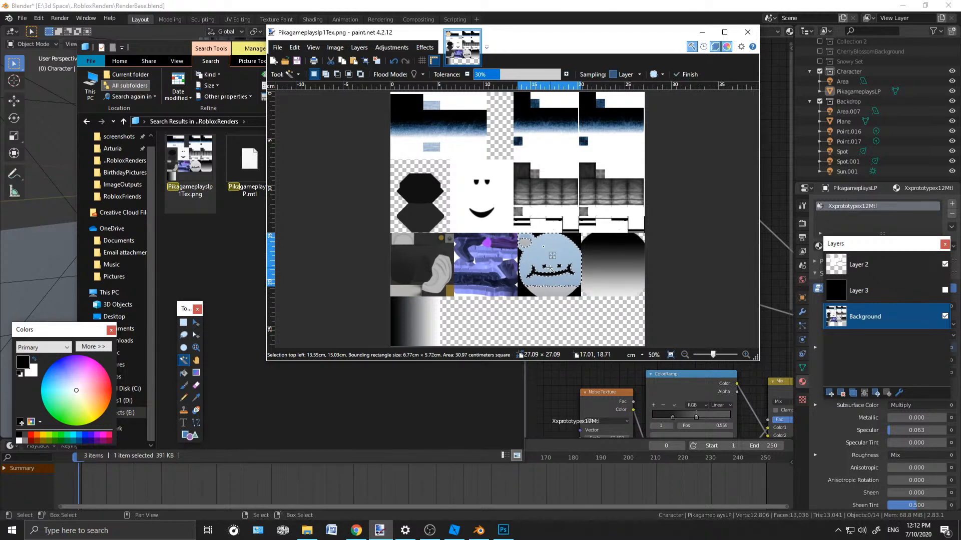
shift+click(550, 267)
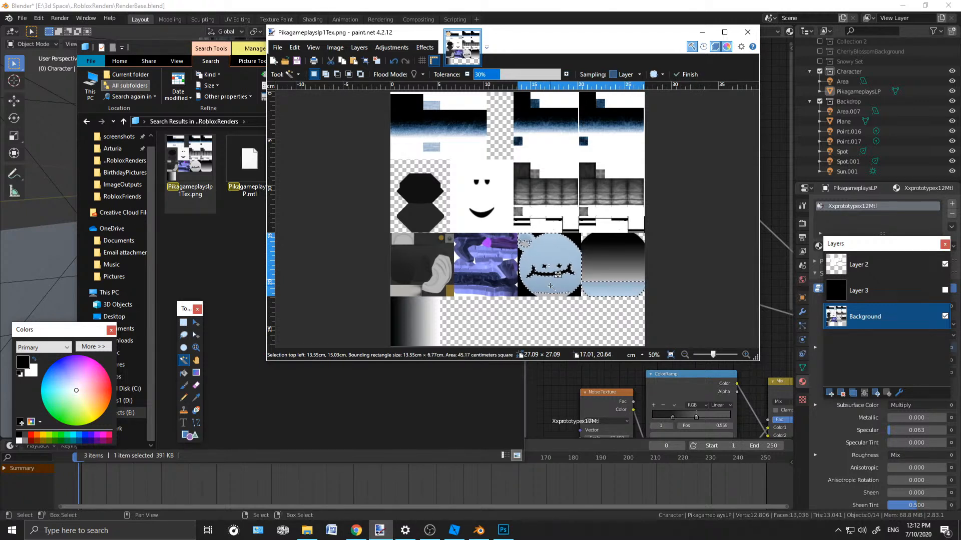
click(548, 289)
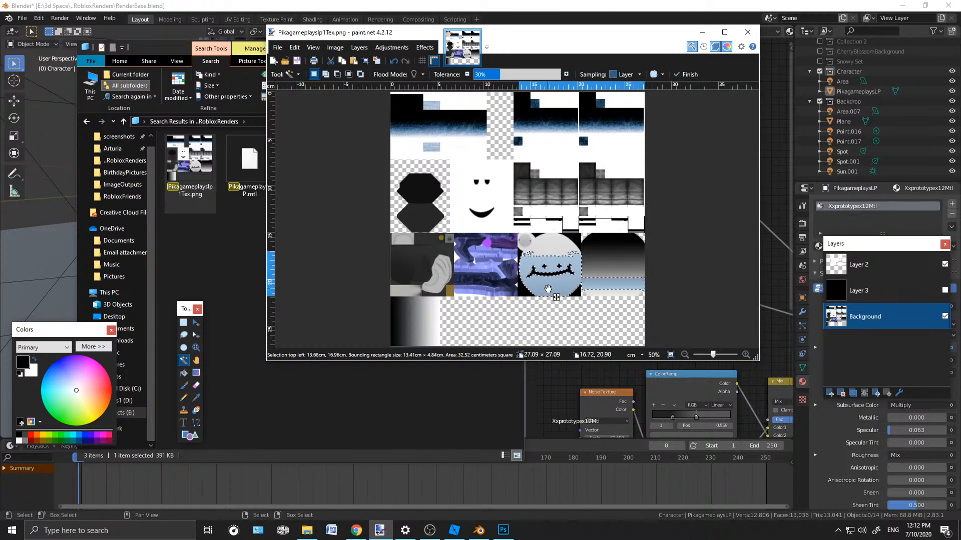
click(555, 258)
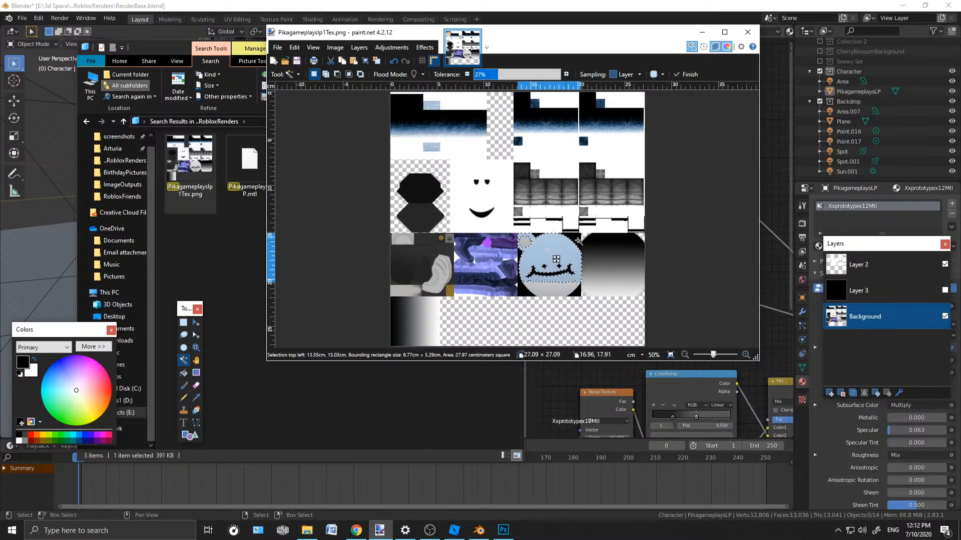
Fill the selected face area with white on Layer 2 and clear the selection
click(858, 264)
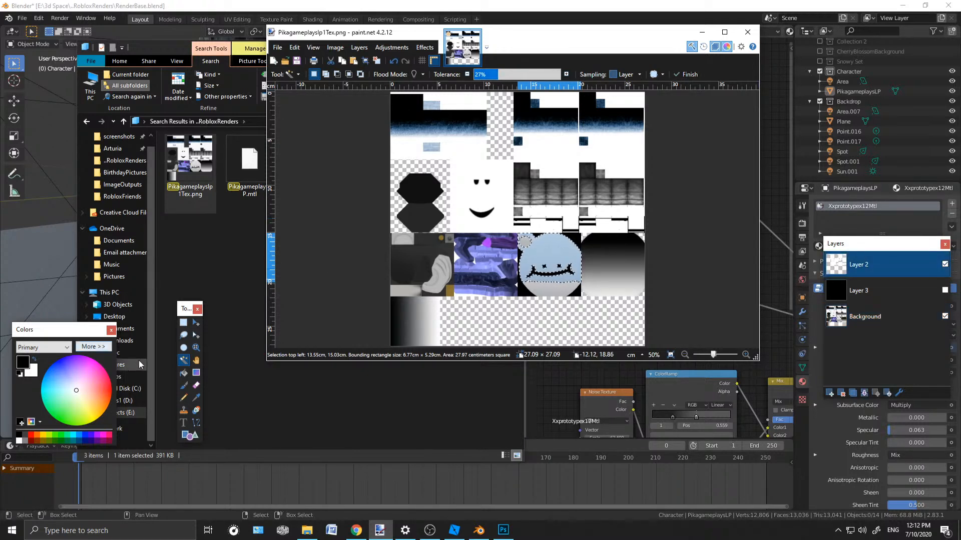
click(183, 373)
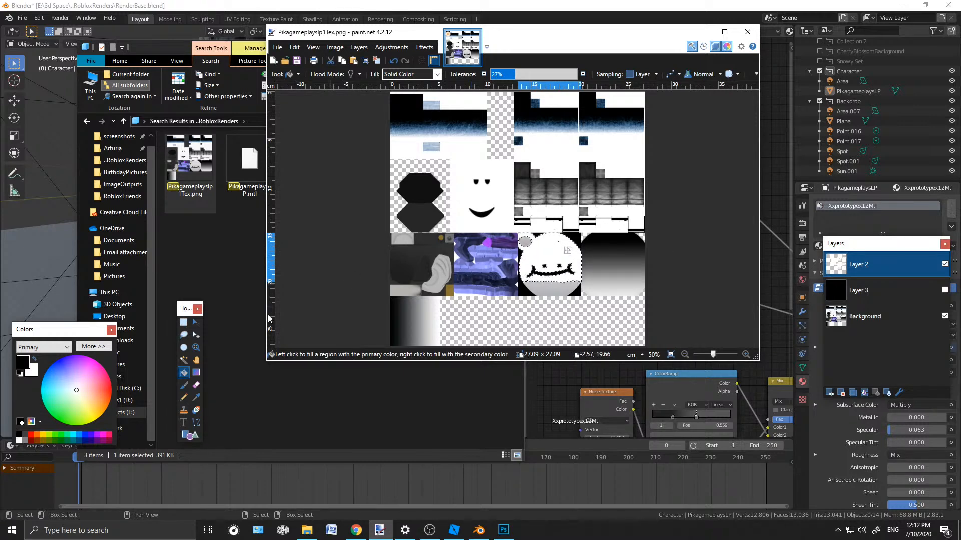
click(184, 323)
click(301, 289)
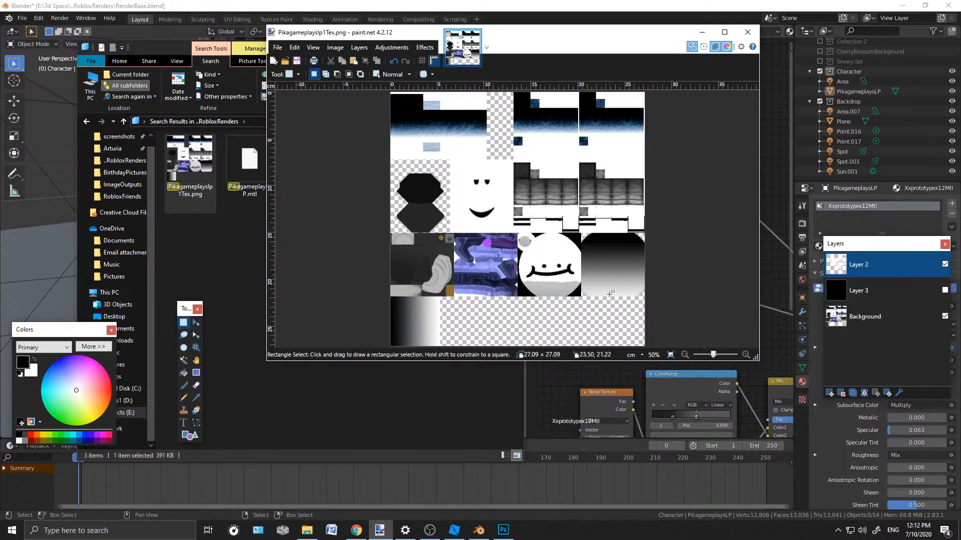
ctrl+scroll(601, 285, up, 5)
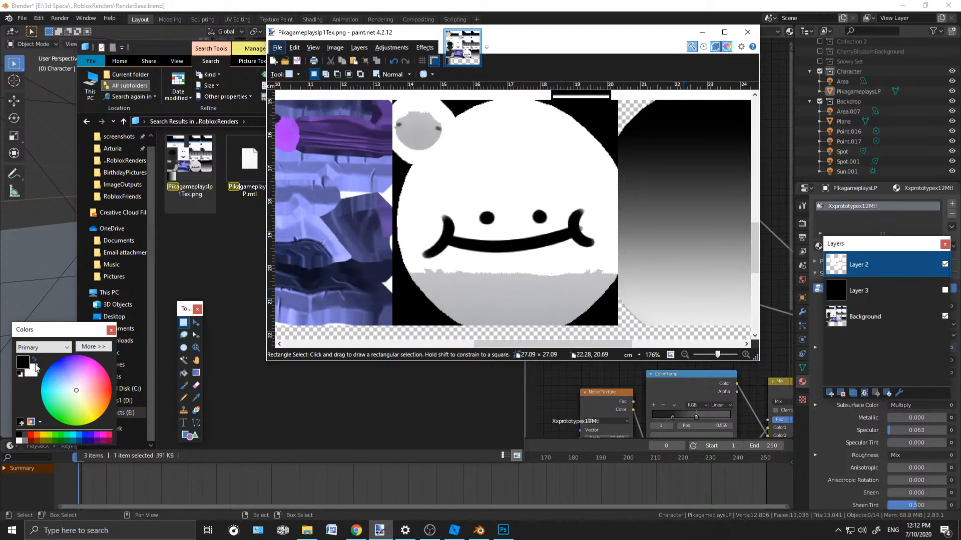
Paint the remaining grey lower part of the round smiling face white on Layer 2 with the Paintbrush at width 23
click(184, 385)
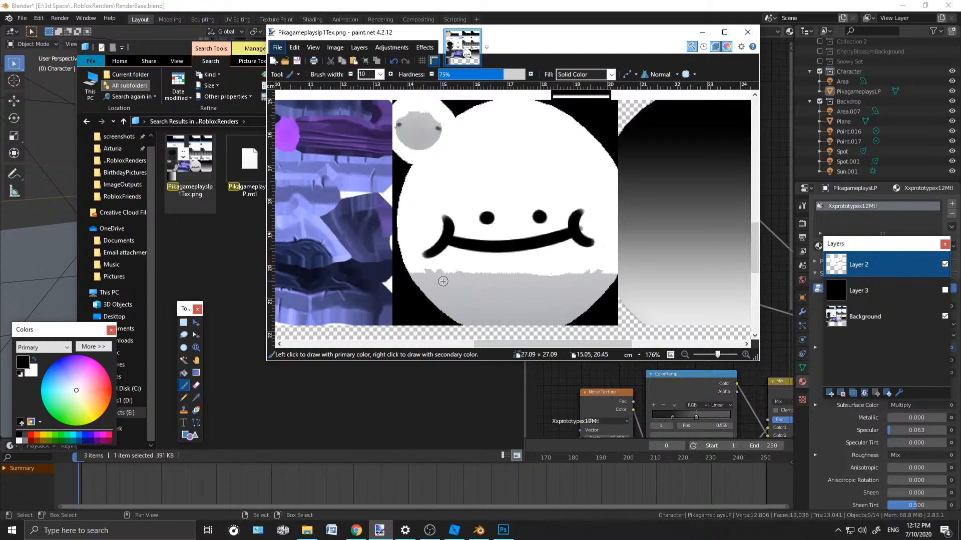
key(bracketright)
key(bracketright)
key(bracketright)
key(bracketright)
mouse_move(426, 275)
right_down()
mouse_move(605, 271)
mouse_move(562, 314)
mouse_move(588, 294)
mouse_move(415, 273)
mouse_move(454, 310)
mouse_move(527, 303)
mouse_move(563, 314)
mouse_move(478, 313)
mouse_move(542, 318)
right_up()
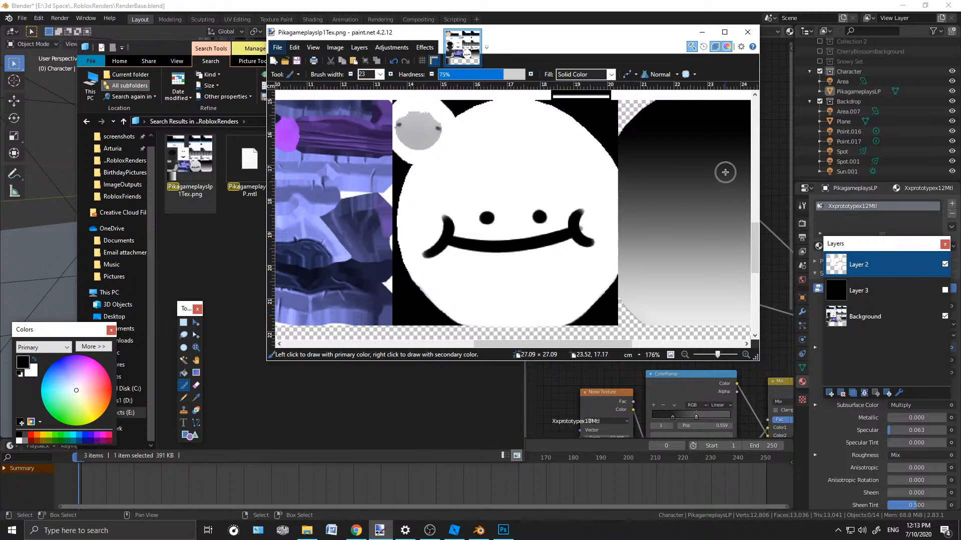
right_drag(428, 282, 437, 291)
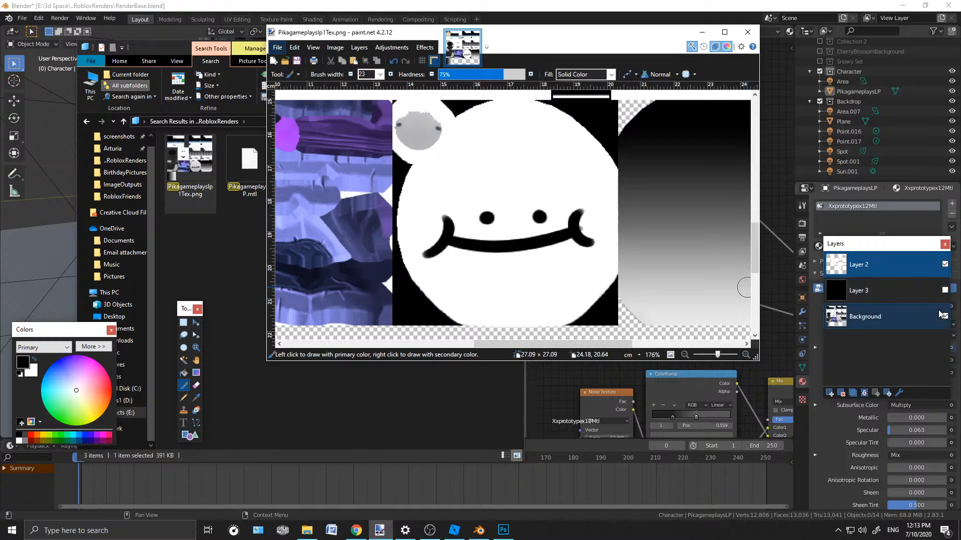
Show the black Layer 3 and erase the stray thin vertical white line near the mask's lower edge on Layer 2
click(945, 290)
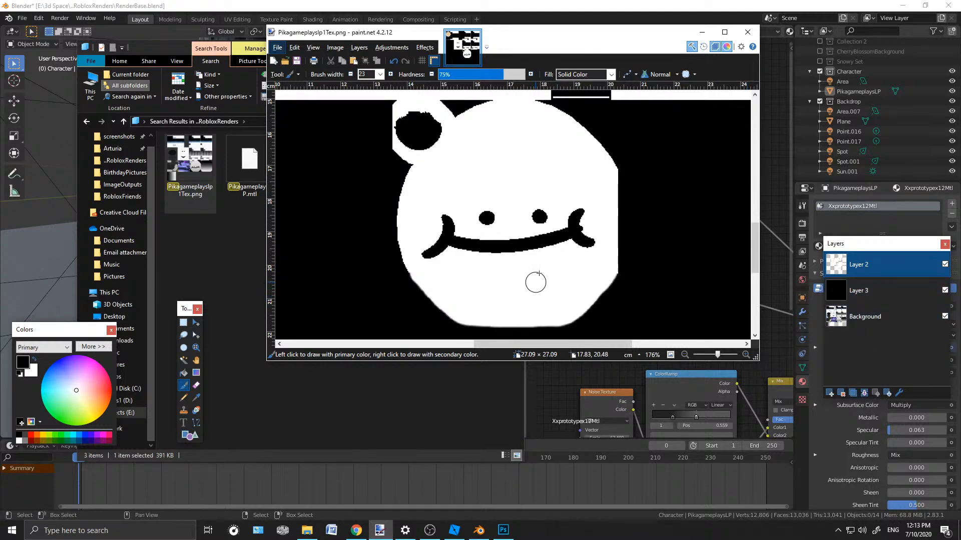
ctrl+scroll(536, 279, down, 5)
ctrl+scroll(531, 256, up, 1)
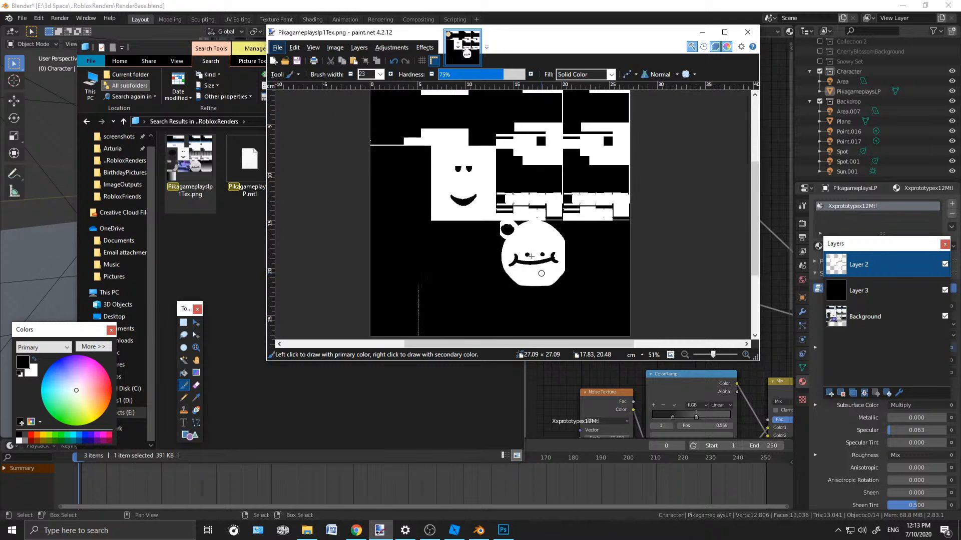
scroll(752, 183, down, 2)
scroll(735, 199, up, 1)
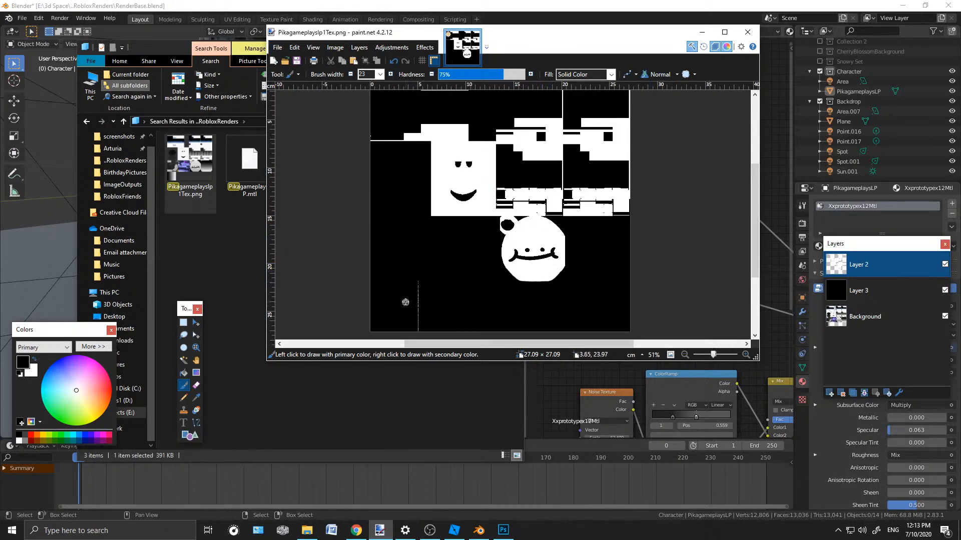
click(195, 385)
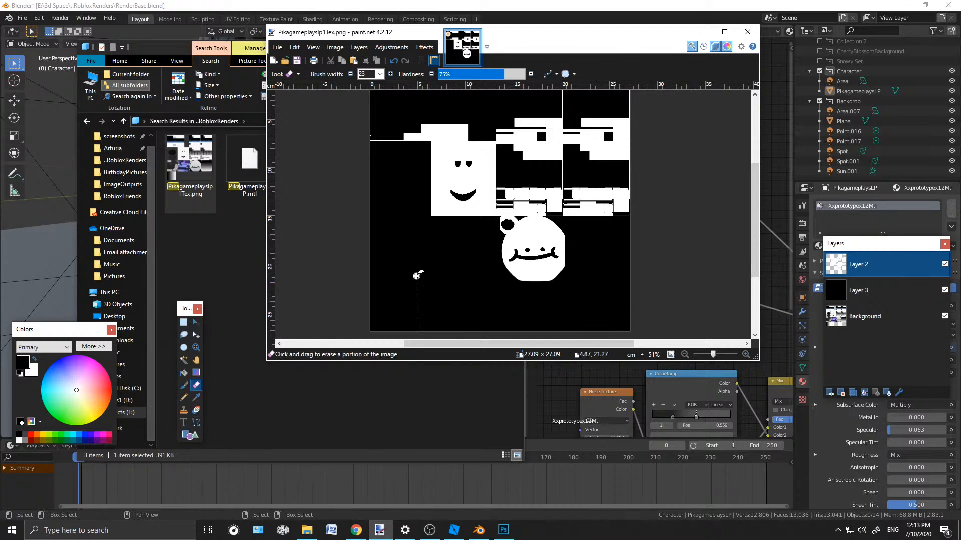
drag(417, 286, 417, 335)
Save the mask as a flattened PNG named Pikagameplayslp1TexSubsurf.png in the ..RobloxRenders folder
click(184, 323)
click(277, 47)
click(277, 47)
click(277, 48)
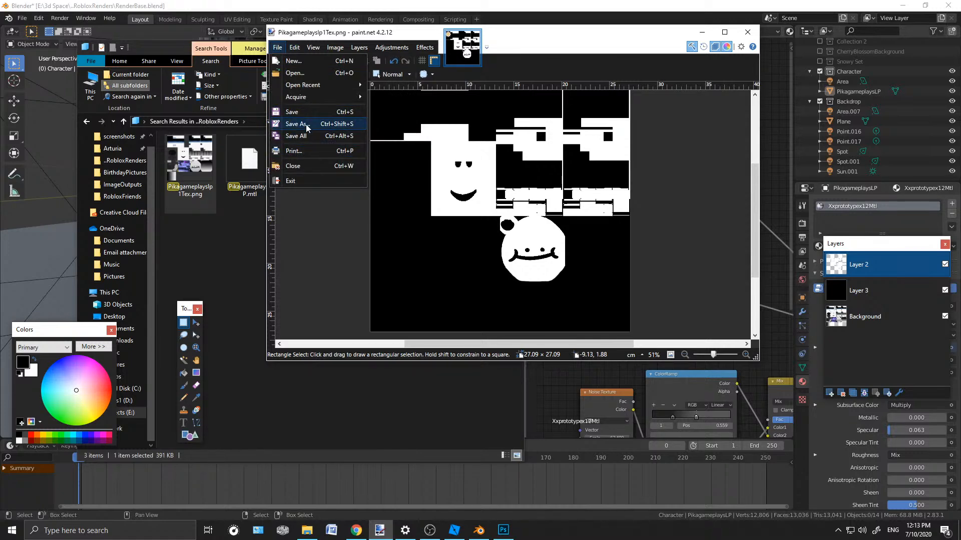
click(307, 125)
click(386, 243)
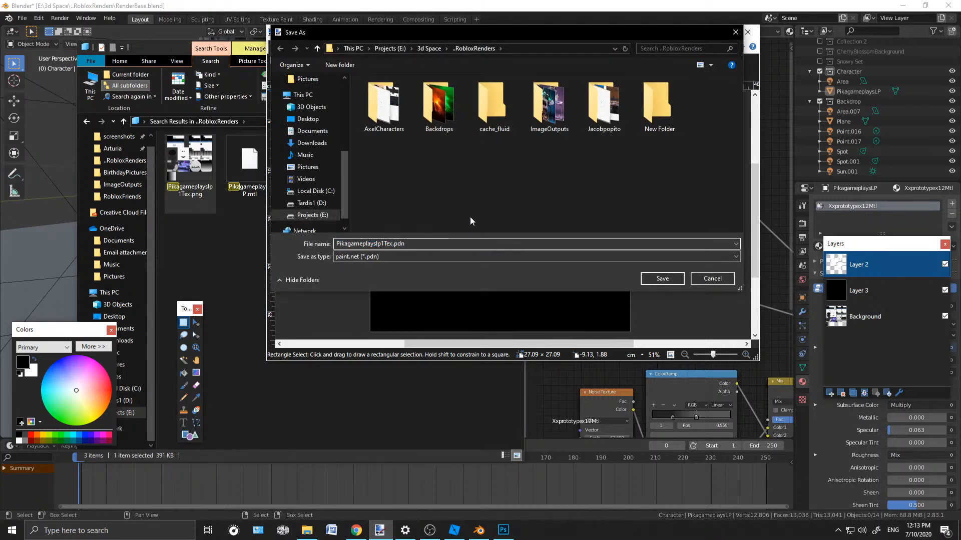
text(Subsurf)
click(393, 255)
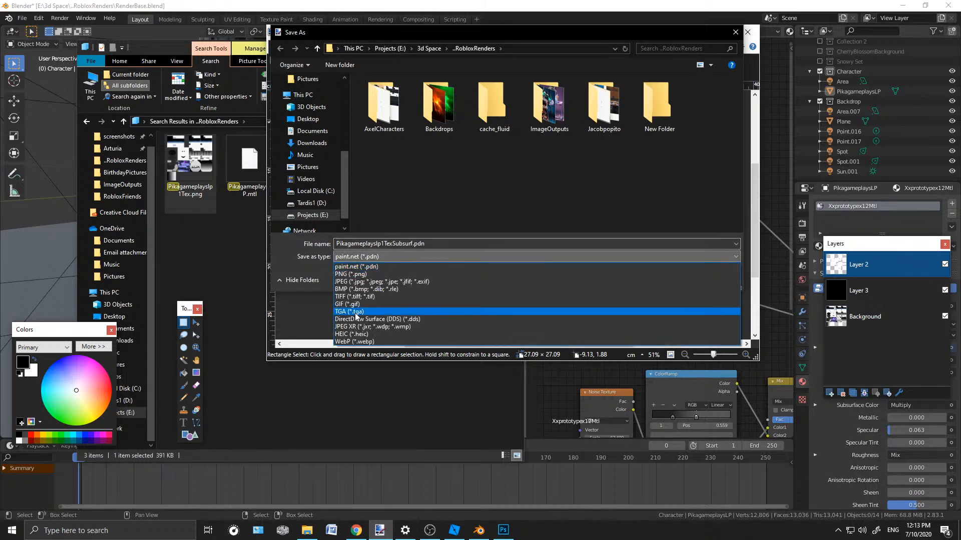
click(340, 275)
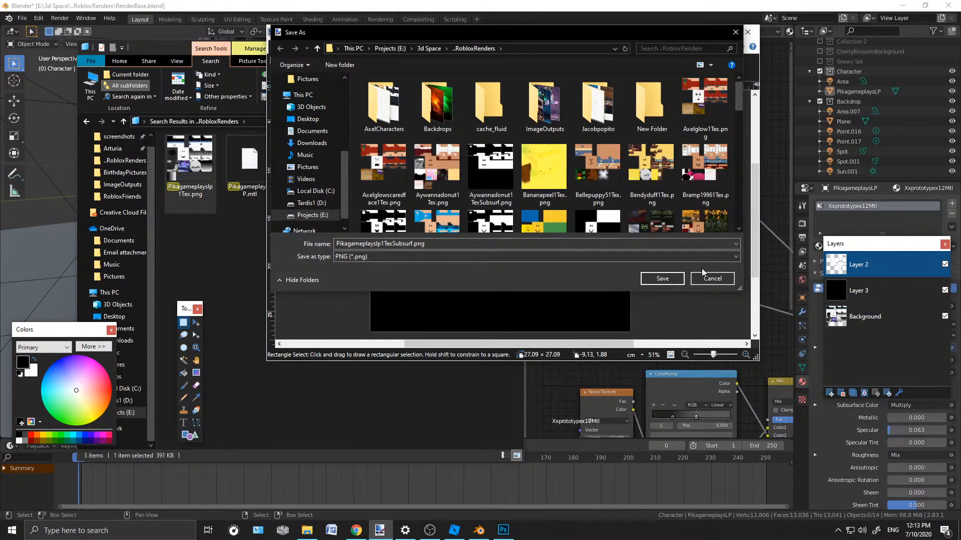
click(661, 279)
click(579, 295)
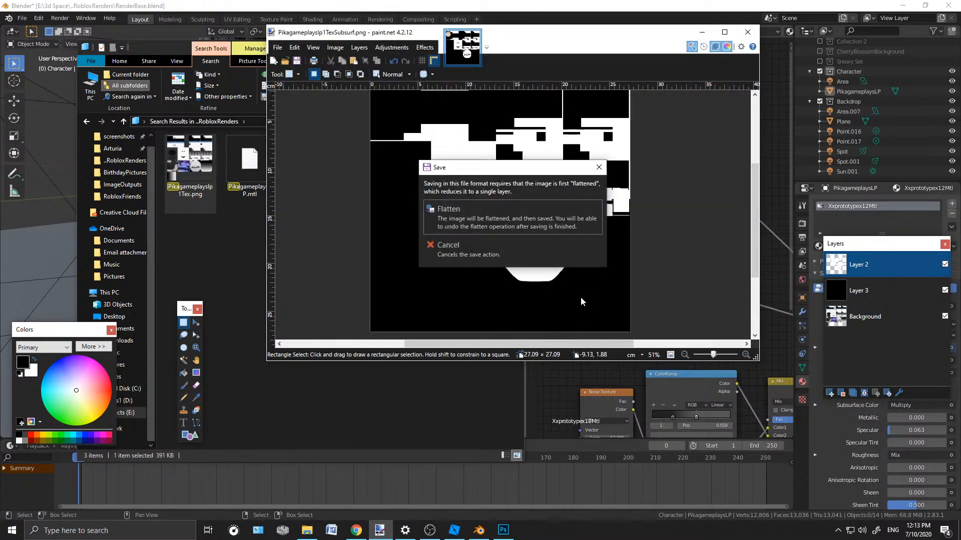
click(458, 210)
Reload the file search results and bring Pikagameplayslp1TexSubsurf.png into Blender's shader editor as an image texture node
click(703, 33)
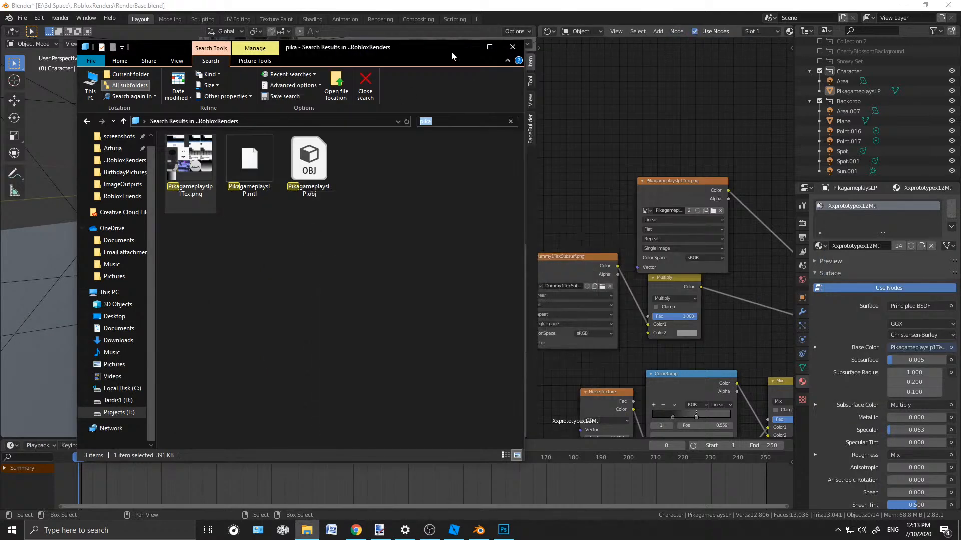
click(399, 121)
click(410, 137)
drag(190, 158, 575, 145)
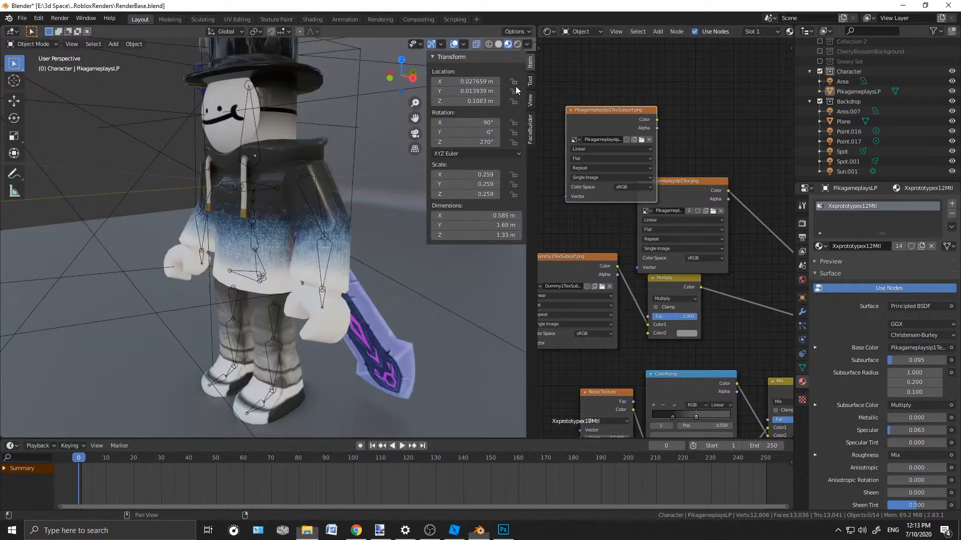
Replace the Dummy1TexSubsurf.png node with the new subsurface mask node, linking its Color to the Multiply node's Color1
middle_drag(688, 90, 696, 61)
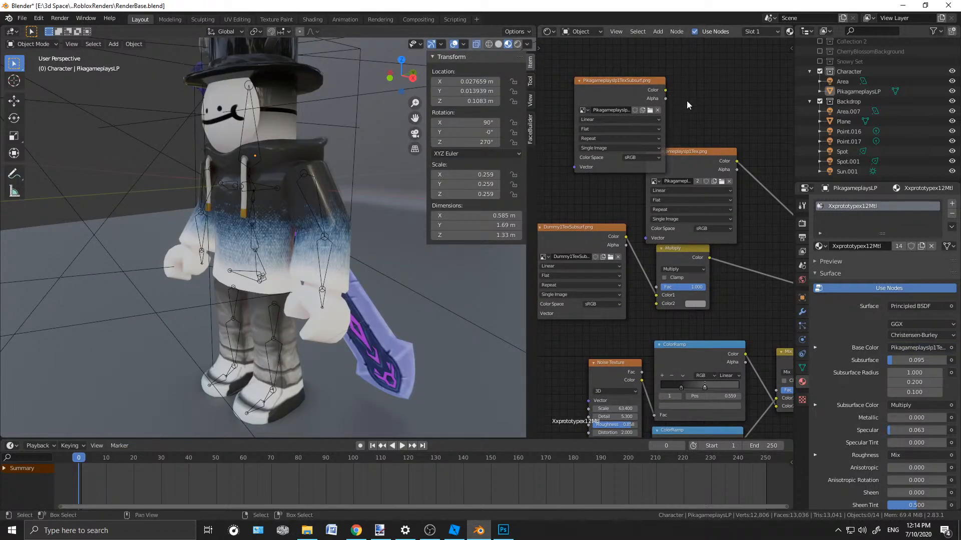
drag(666, 90, 655, 304)
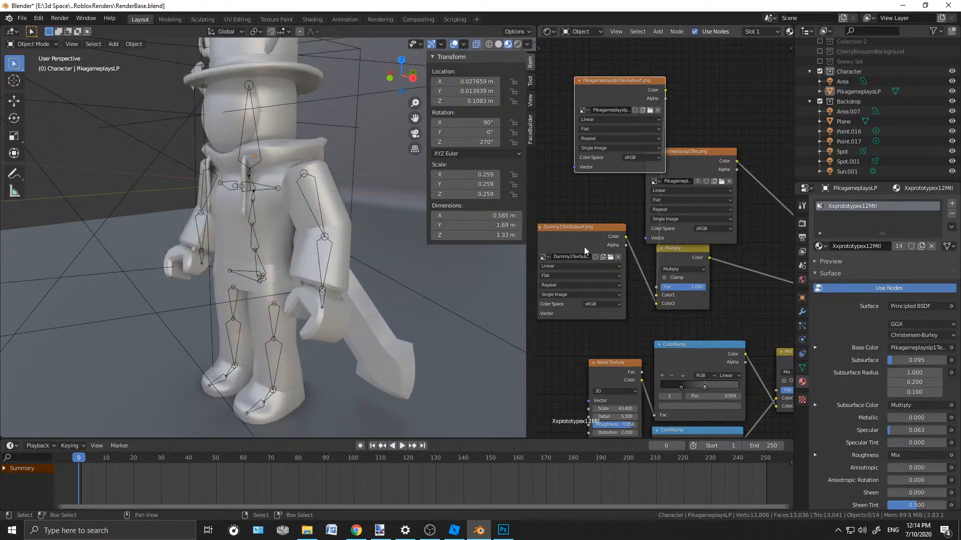
middle_drag(560, 189, 634, 185)
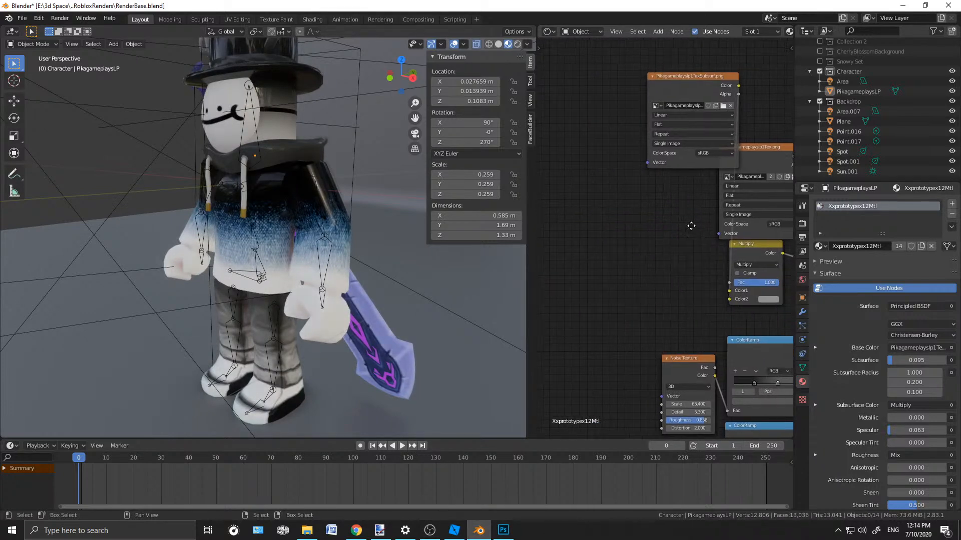
middle_drag(696, 226, 650, 226)
drag(652, 81, 587, 227)
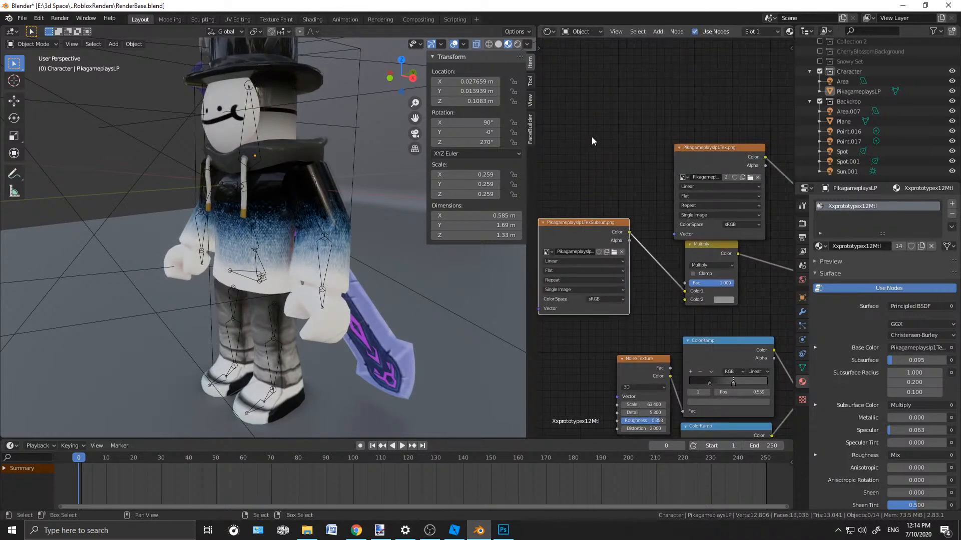
Unlink the mask's Color from the Multiply node's Color1 and connect it again
scroll(338, 247, down, 5)
scroll(337, 245, up, 5)
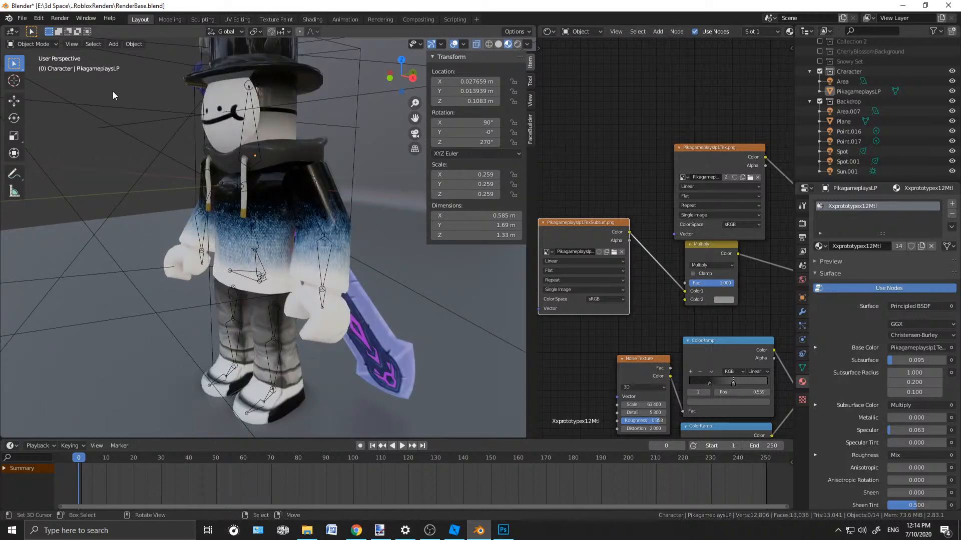
scroll(677, 100, down, 2)
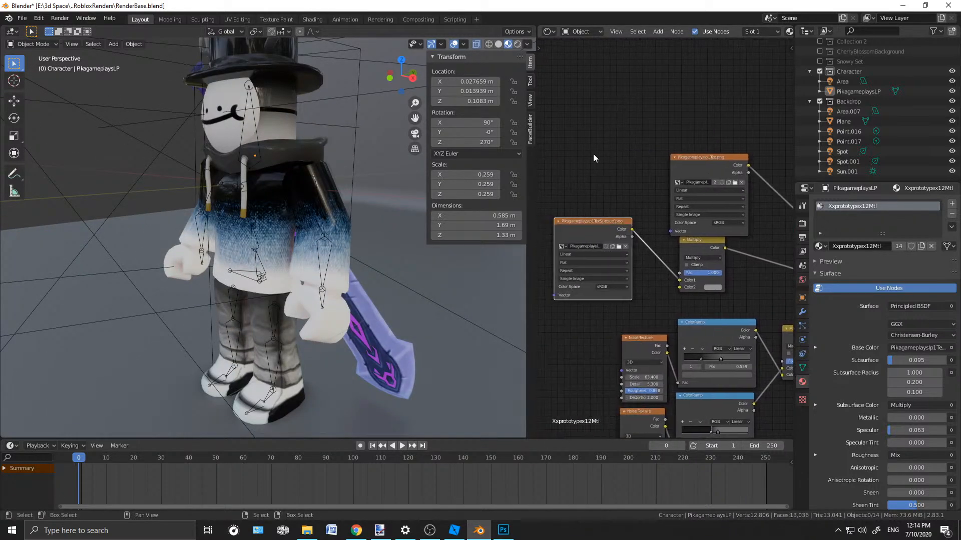
scroll(587, 156, up, 3)
scroll(319, 268, down, 5)
scroll(320, 261, up, 2)
middle_drag(723, 185, 592, 151)
drag(671, 262, 619, 231)
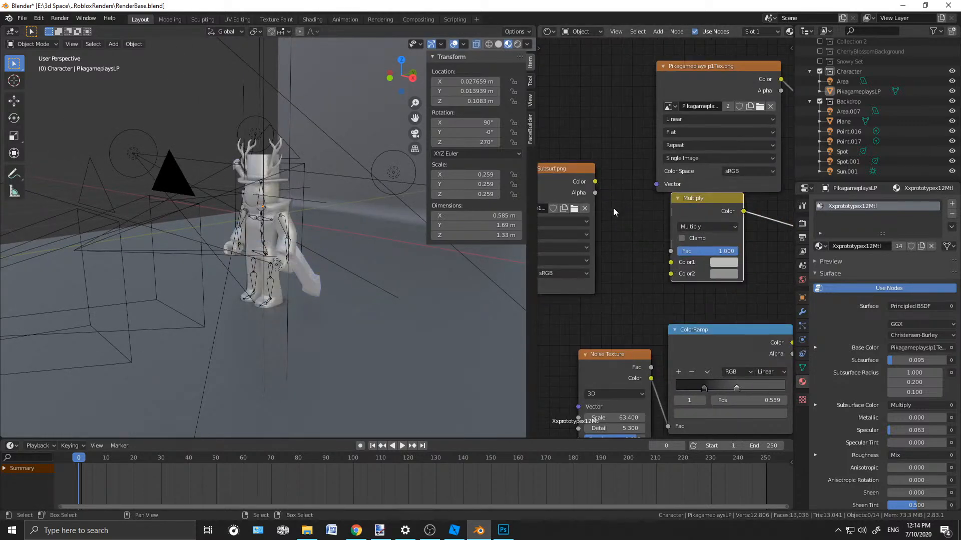
drag(595, 183, 673, 269)
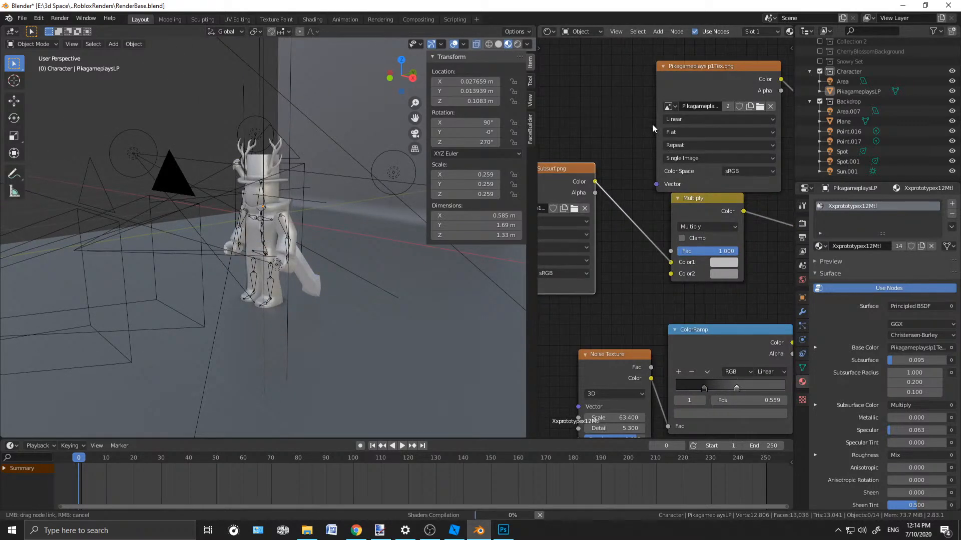
Examine the subsurface shading on the character's torso, hands and sword up close in the viewport
scroll(290, 238, up, 6)
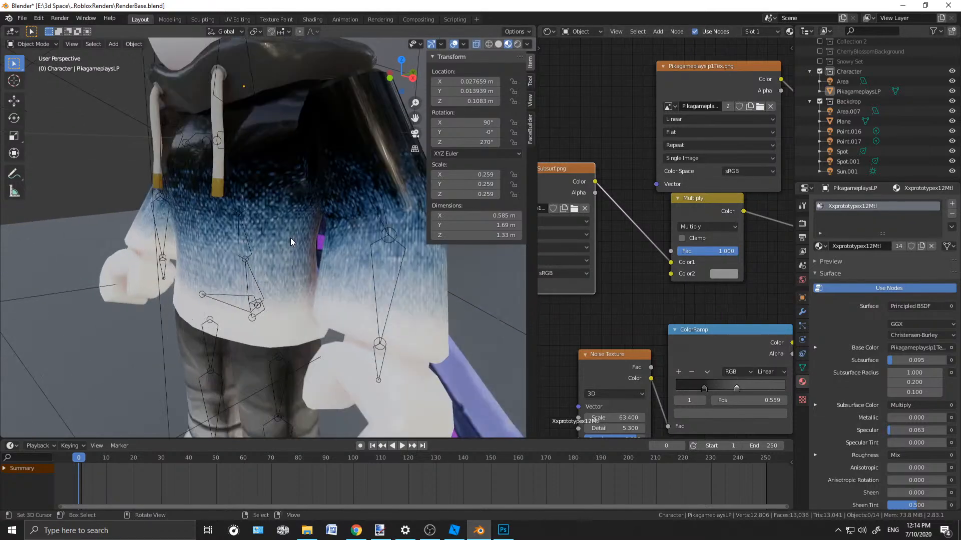
middle_drag(291, 238, 196, 228)
middle_drag(333, 266, 279, 253)
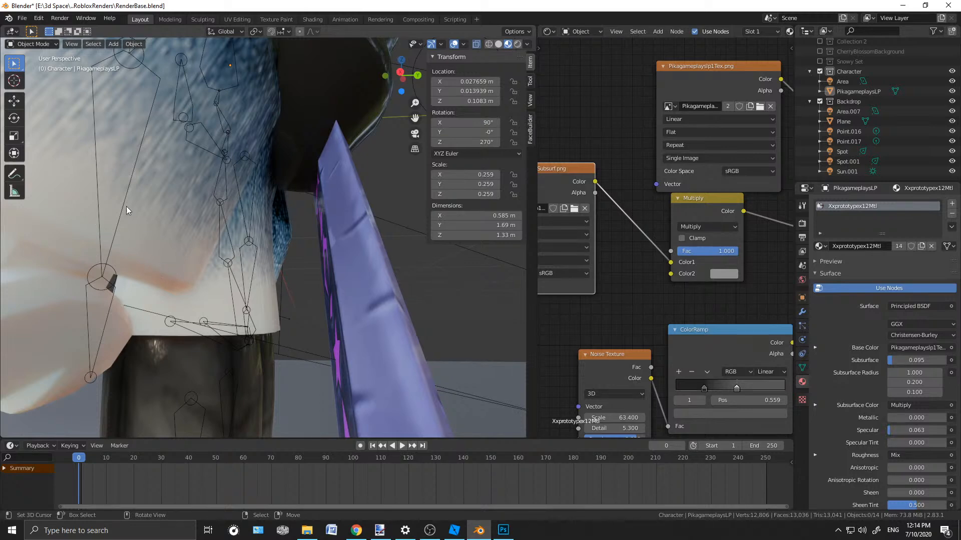
middle_drag(220, 218, 226, 235)
middle_drag(156, 255, 305, 230)
scroll(725, 254, down, 2)
Move the Multiply node's output link from the Principled BSDF's Subsurface Color input to its Subsurface input
mouse_move(725, 254)
middle_down()
mouse_move(653, 258)
mouse_move(710, 246)
mouse_move(731, 257)
middle_up()
scroll(654, 260, down, 3)
scroll(699, 297, up, 4)
middle_drag(785, 288, 556, 284)
mouse_move(671, 287)
mouse_down()
mouse_move(649, 287)
mouse_move(661, 269)
mouse_move(622, 279)
mouse_move(671, 268)
mouse_up()
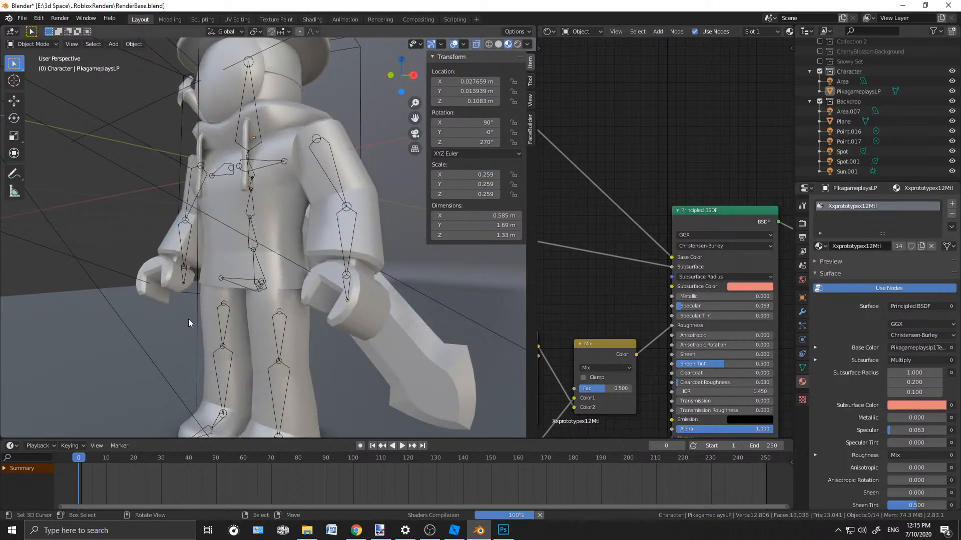
Check the subsurface effect on the whole character from the front and then closely on its head
scroll(218, 305, down, 4)
middle_drag(217, 302, 283, 289)
middle_drag(603, 232, 706, 229)
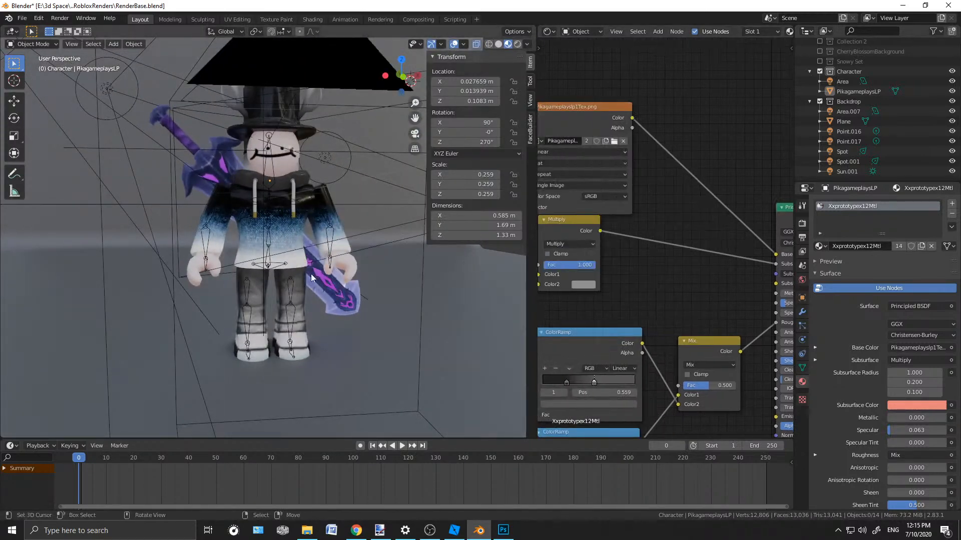
scroll(321, 260, up, 5)
scroll(325, 247, down, 2)
shift+middle_drag(325, 247, 231, 191)
scroll(308, 235, up, 3)
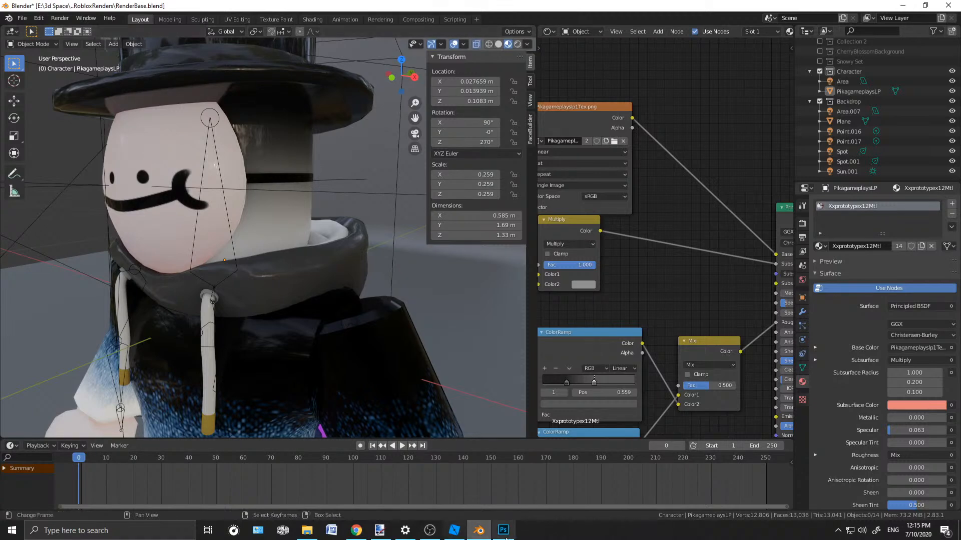
Switch to paint.net, undo the flattening of the mask image and reposition its window beside the character's head
click(380, 530)
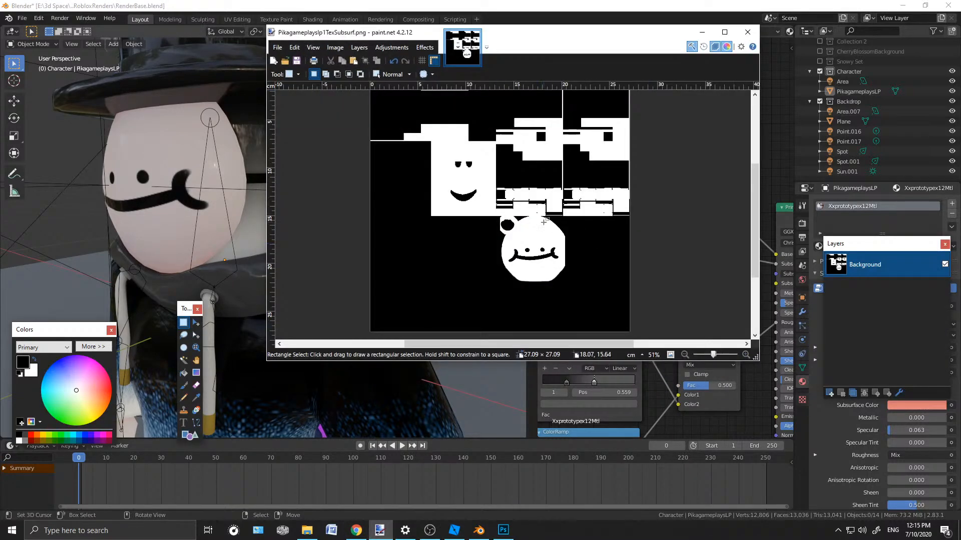
key(ctrl+z)
key(ctrl+z)
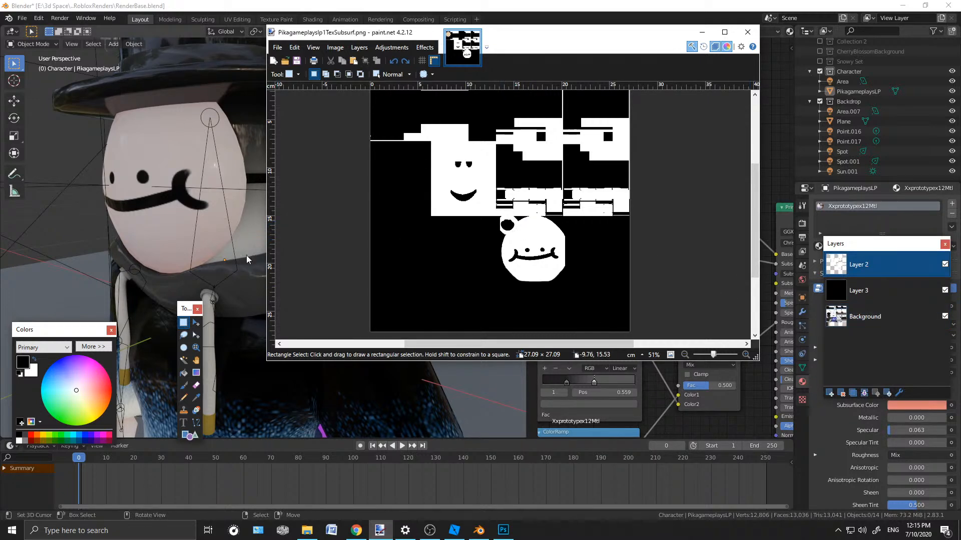
drag(514, 35, 681, 34)
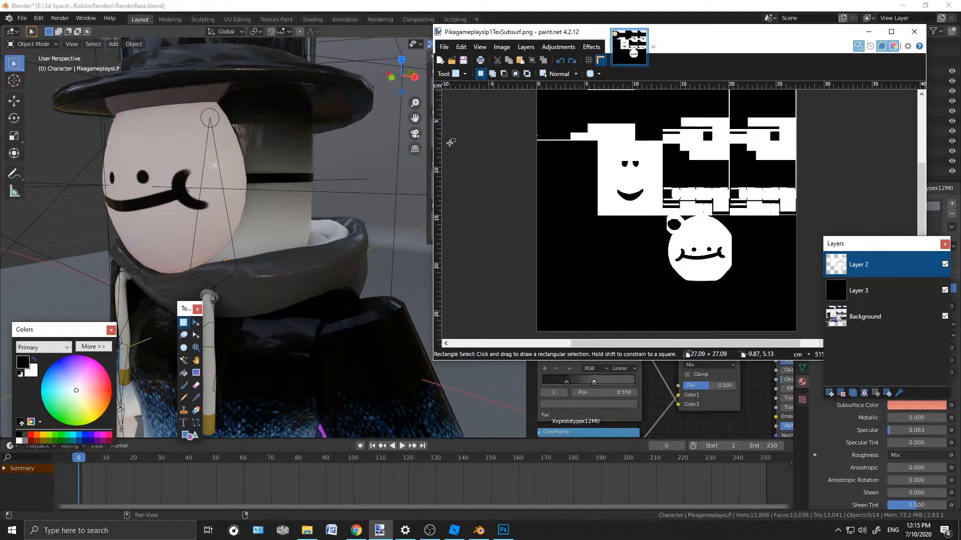
drag(526, 32, 331, 48)
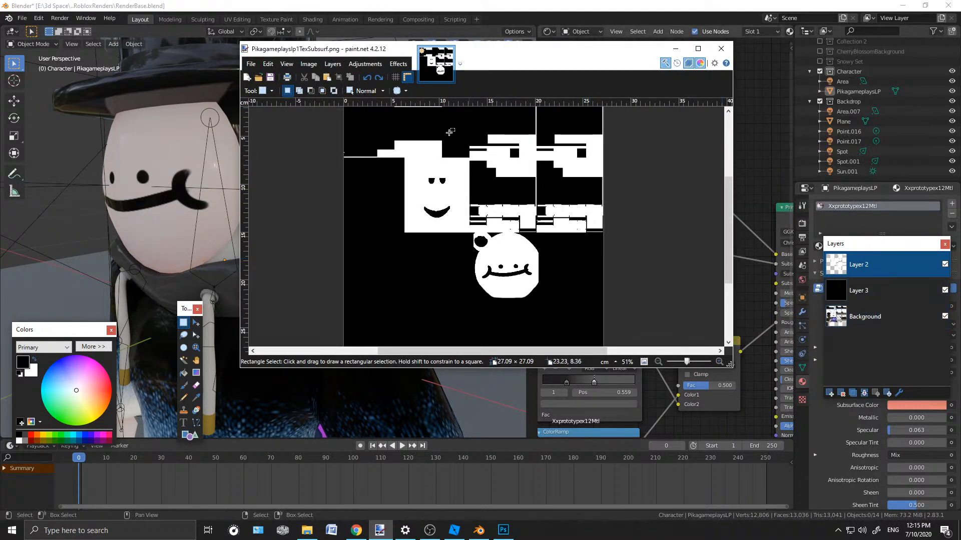
Hide Layer 3 and make a rectangular selection around the black-to-white gradient square beside the round face
key(e)
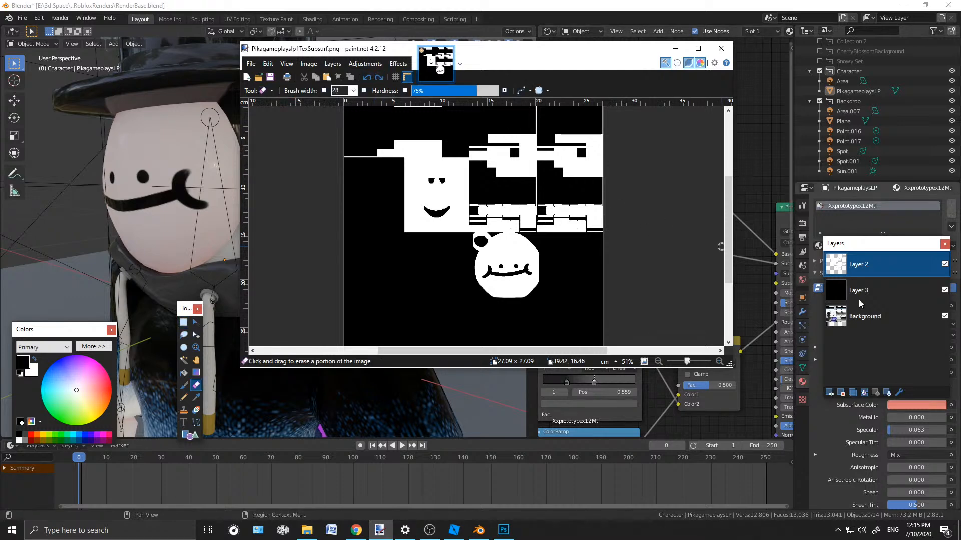
click(945, 291)
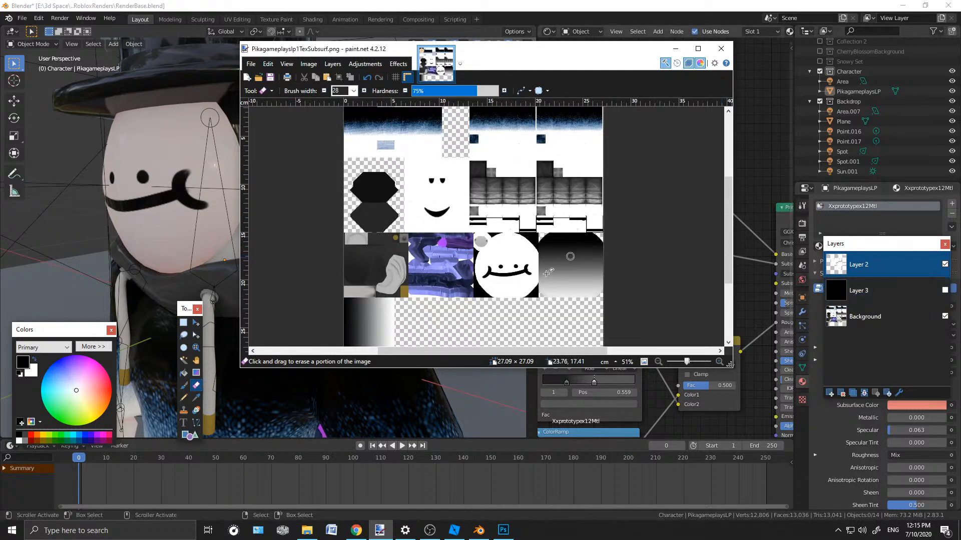
ctrl+scroll(608, 268, up, 3)
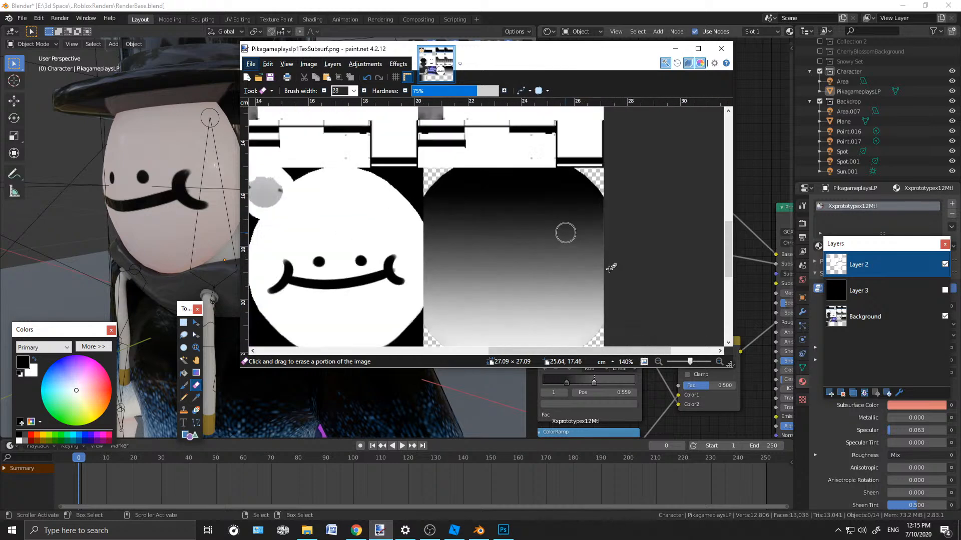
drag(728, 229, 725, 238)
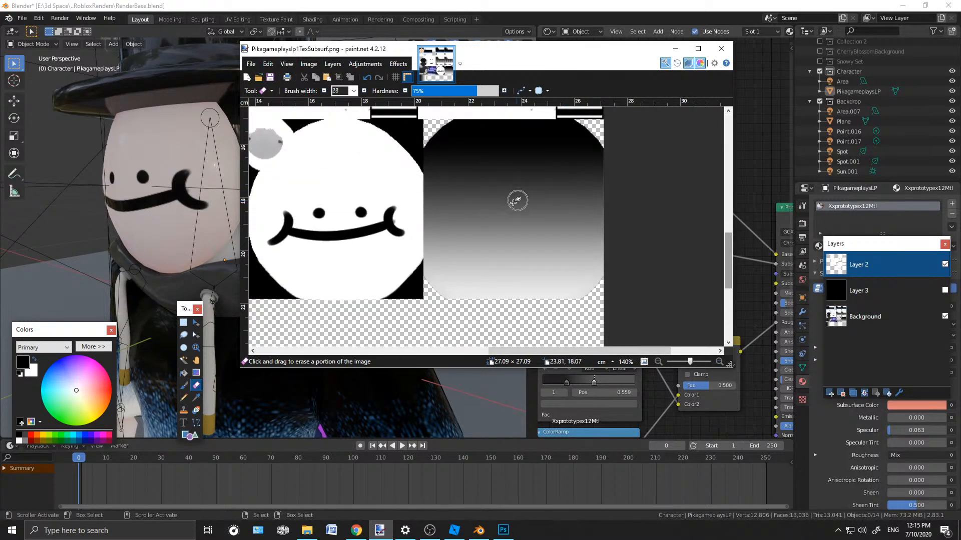
key(s)
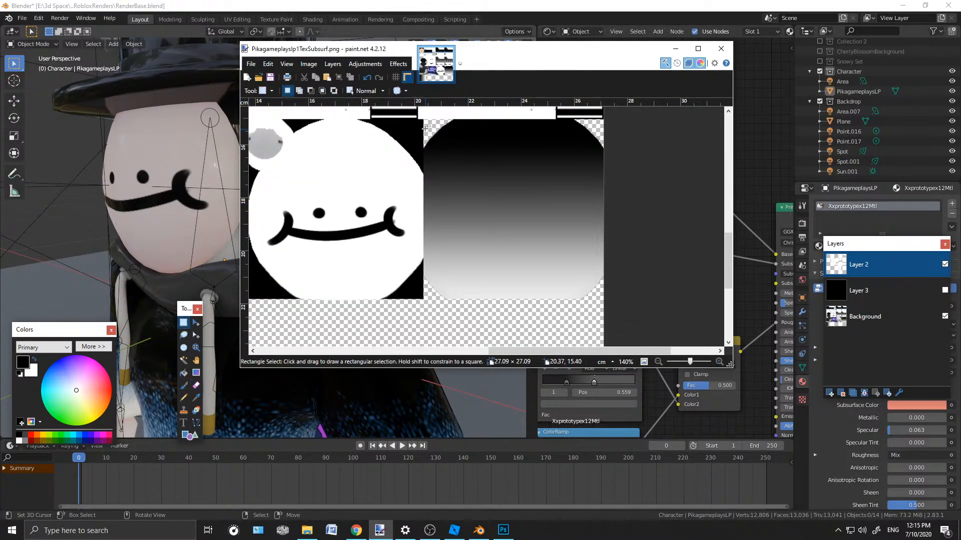
drag(423, 118, 493, 236)
click(577, 218)
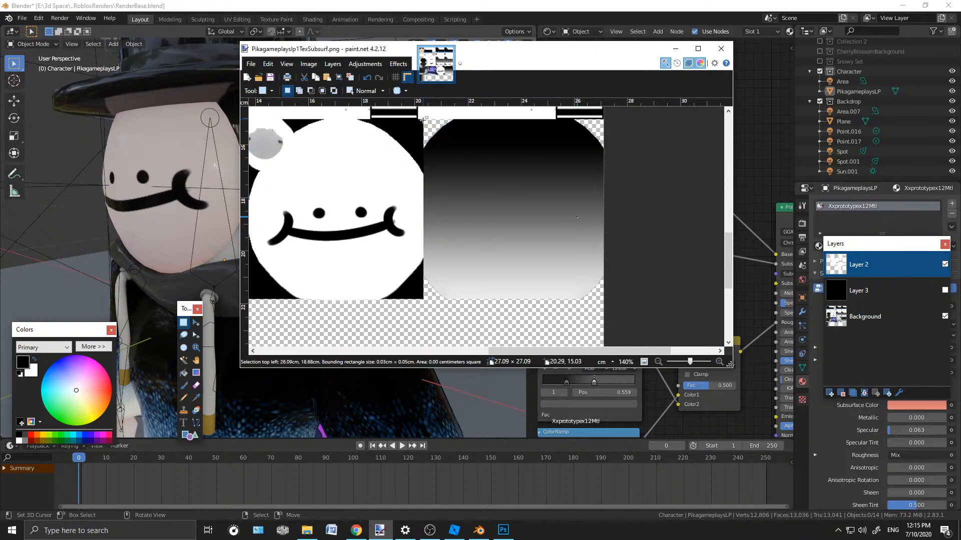
drag(423, 121, 618, 299)
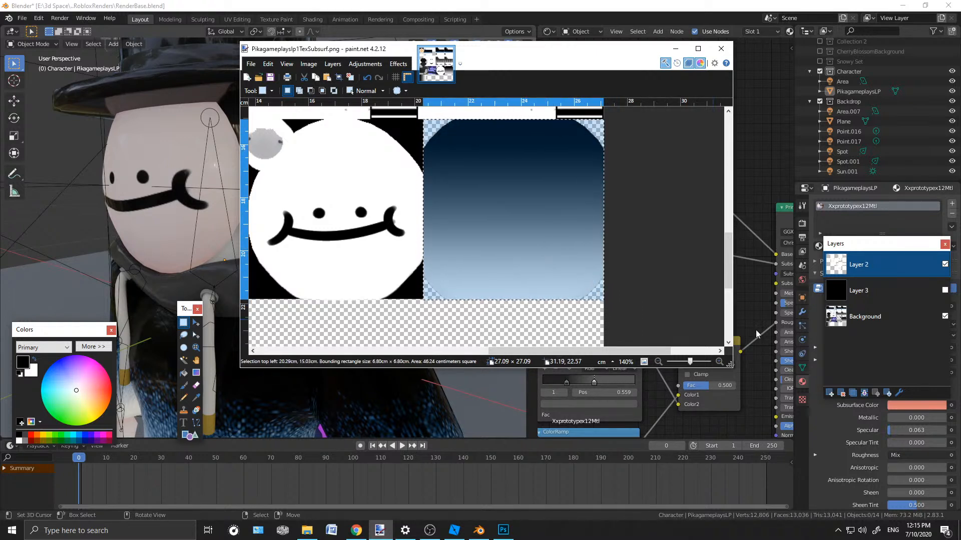
Copy the selected gradient square from the Background layer onto Layer 2 and show the black Layer 3 again
click(890, 316)
click(906, 268)
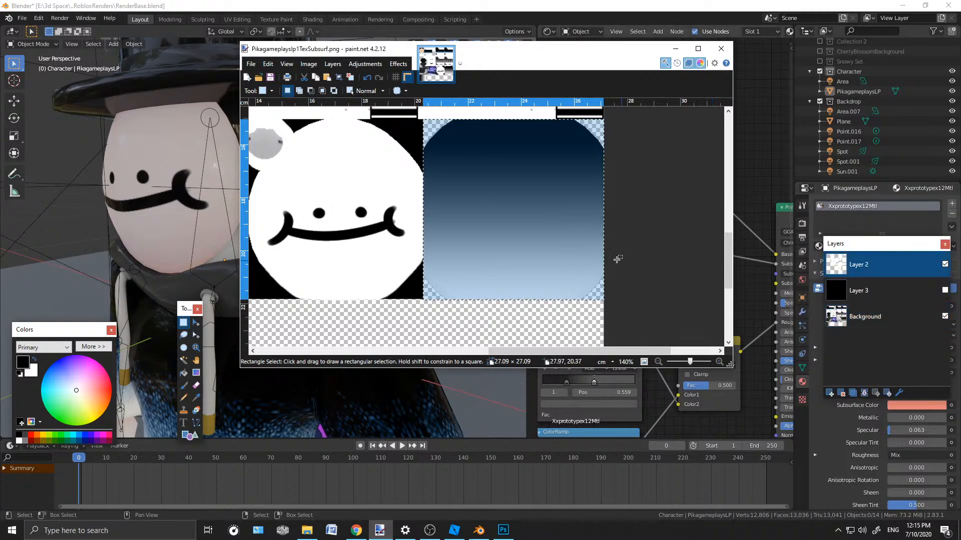
key(m)
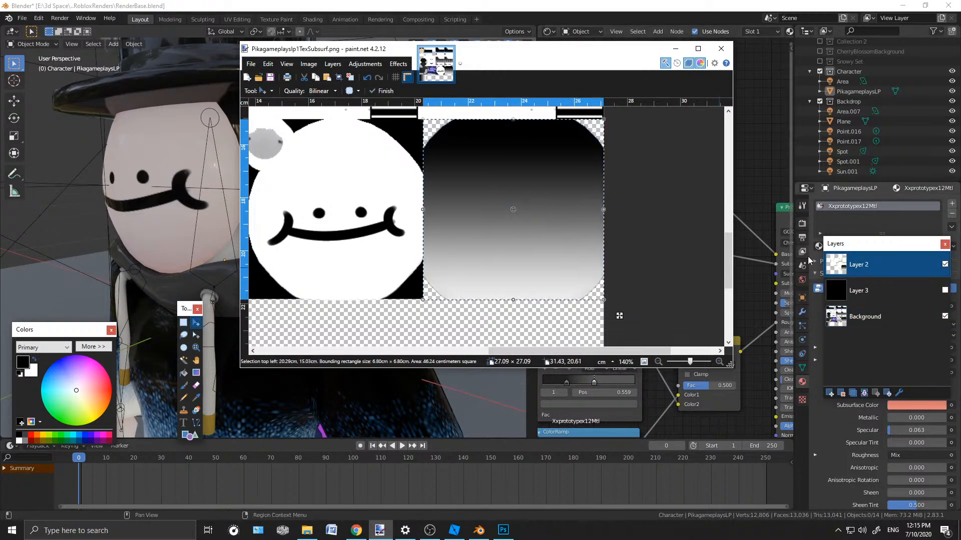
click(943, 290)
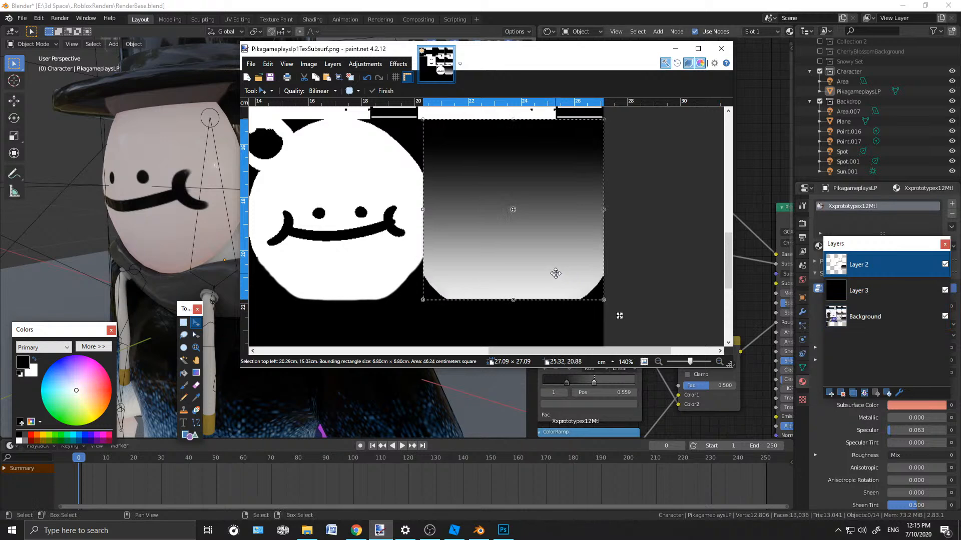
ctrl+scroll(525, 262, down, 5)
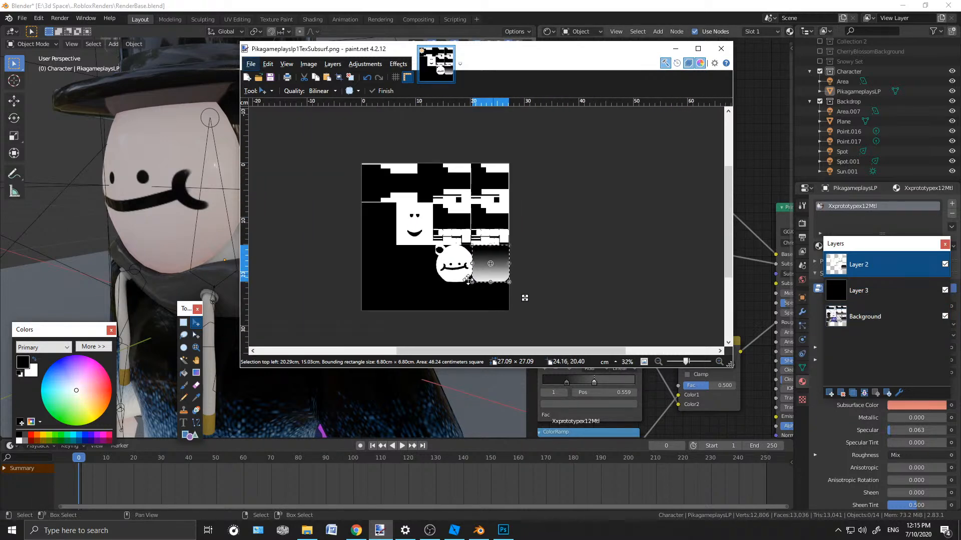
Save the mask as the PNG Pikagameplayslp1TexSubsurf.png with auto-detected bit depth, replacing the existing file and flattening the layers
click(250, 64)
click(275, 136)
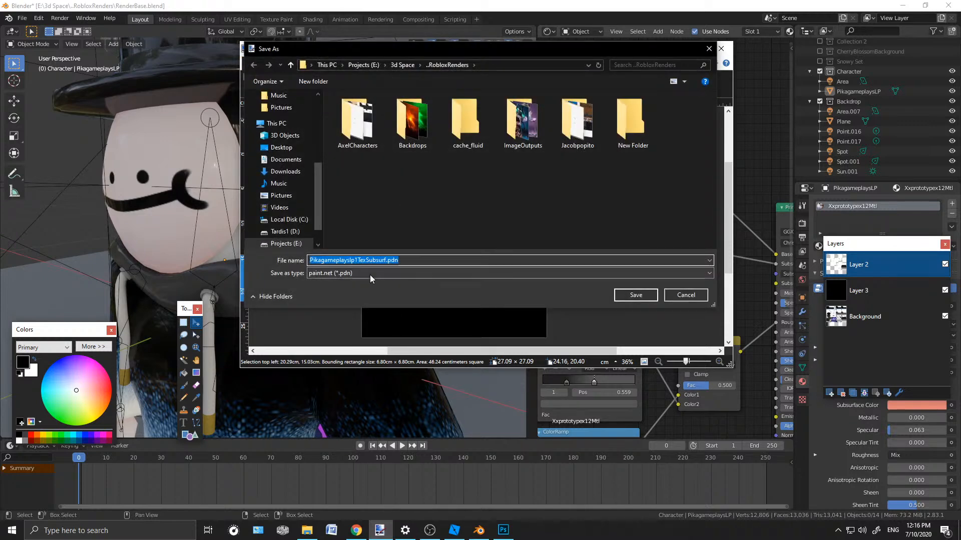
click(346, 273)
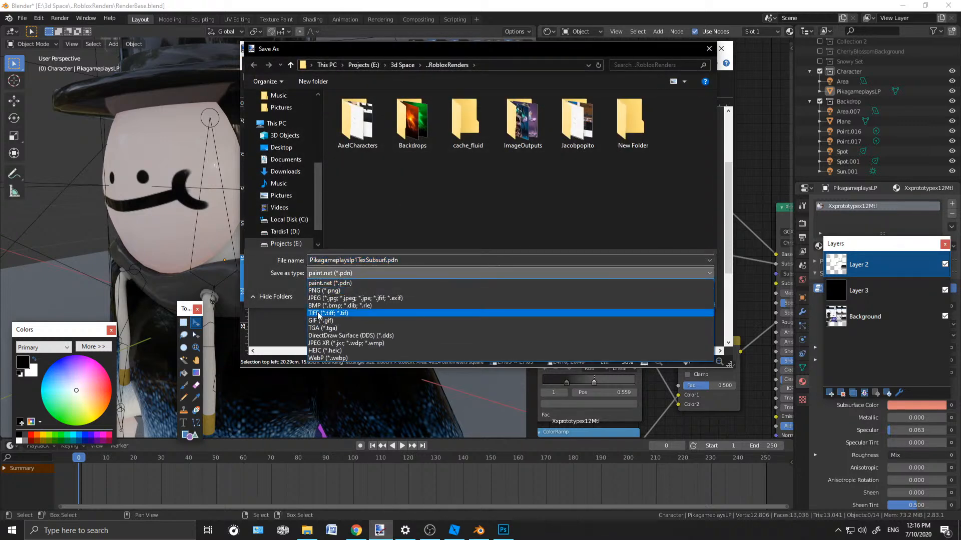
click(323, 291)
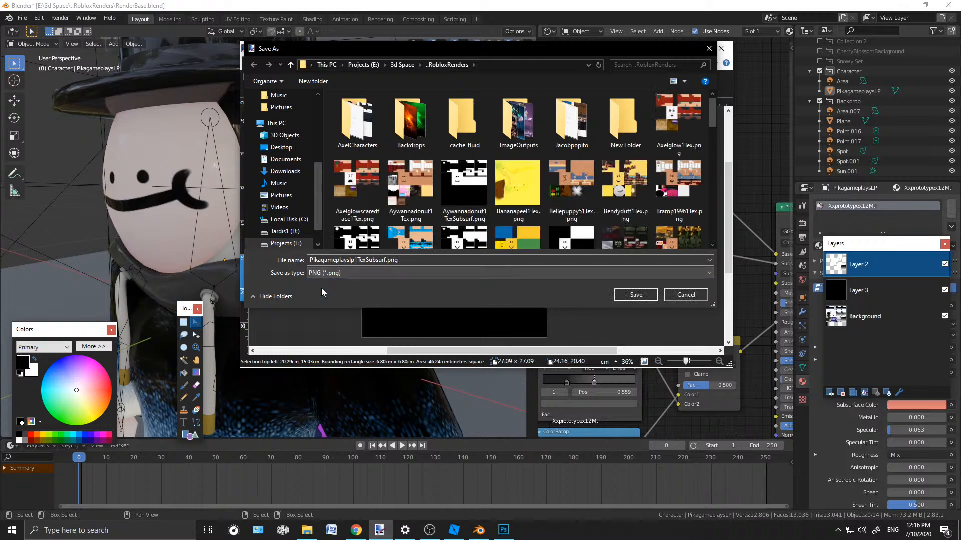
click(635, 295)
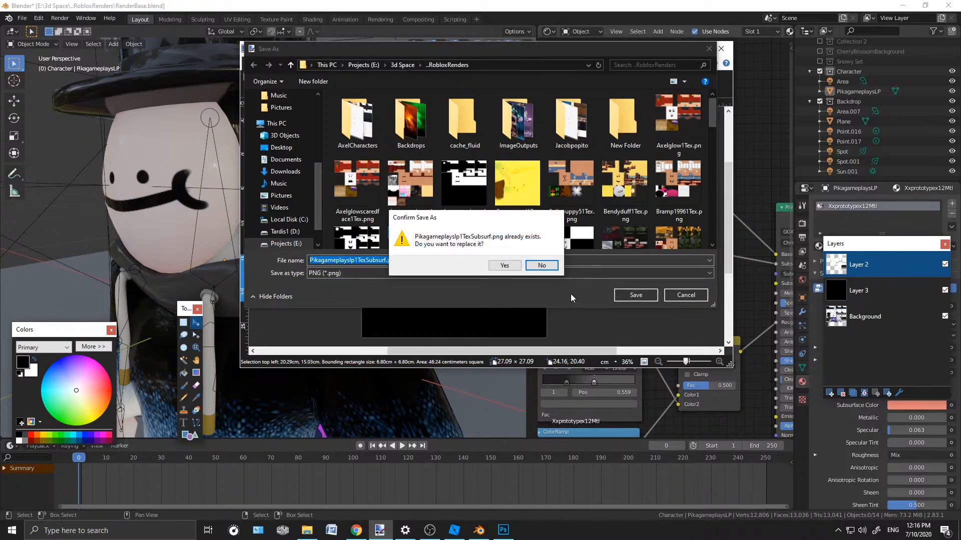
click(505, 266)
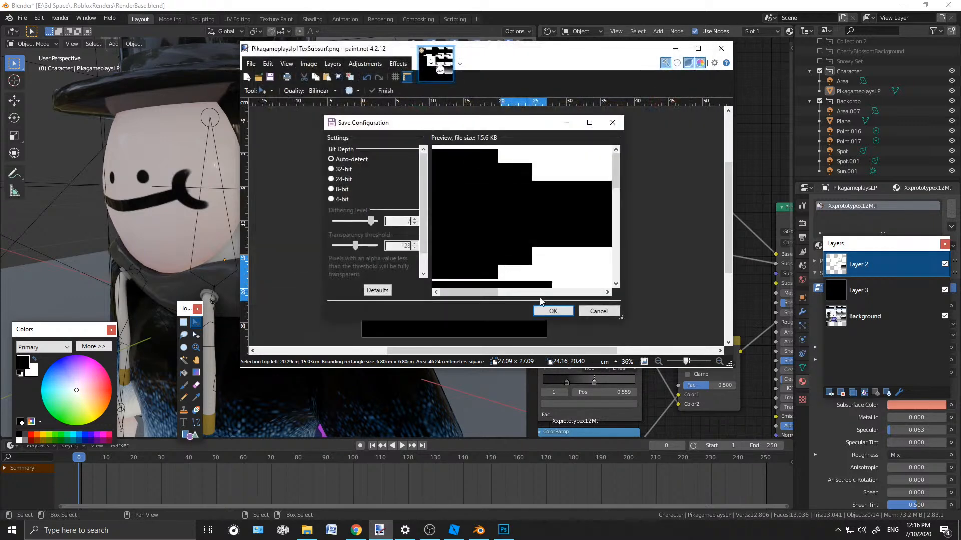
click(553, 309)
click(565, 230)
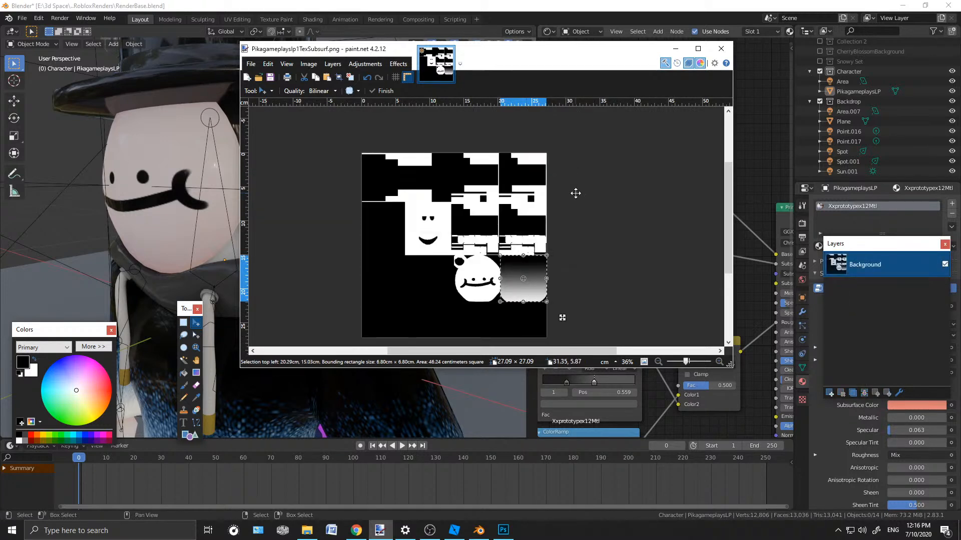
Switch to Blender and load the updated Pikagameplayslp1TexSubsurf.png into the mask's image texture node
click(674, 50)
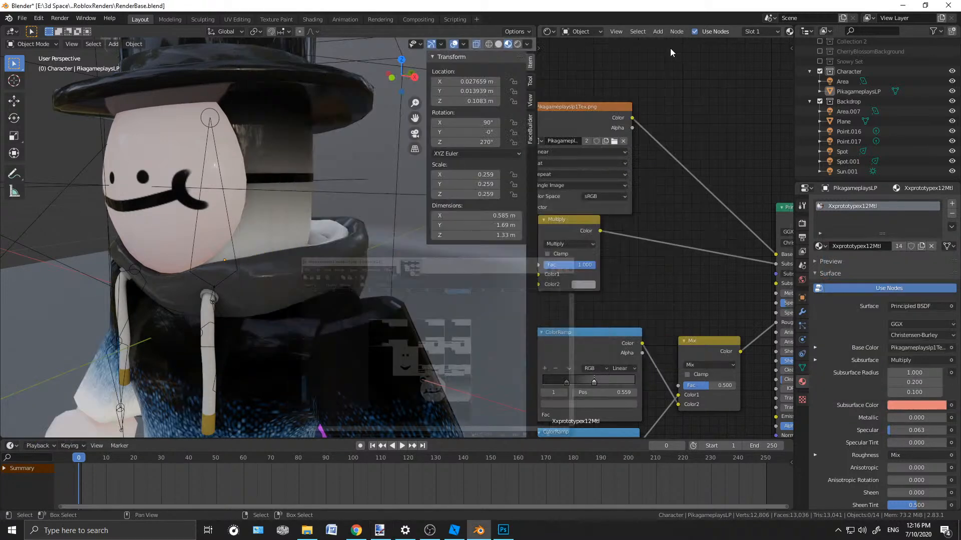
scroll(211, 242, down, 5)
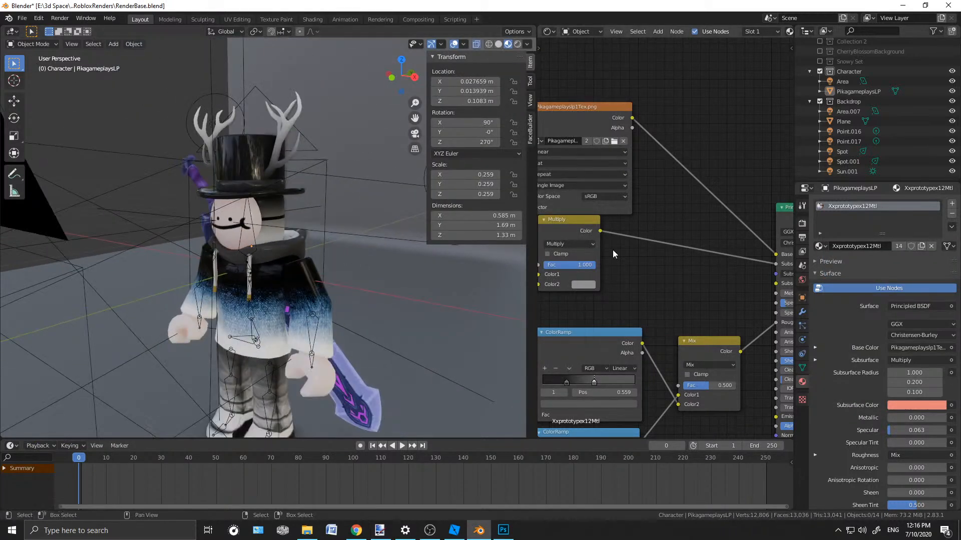
ctrl+scroll(610, 249, left, 8)
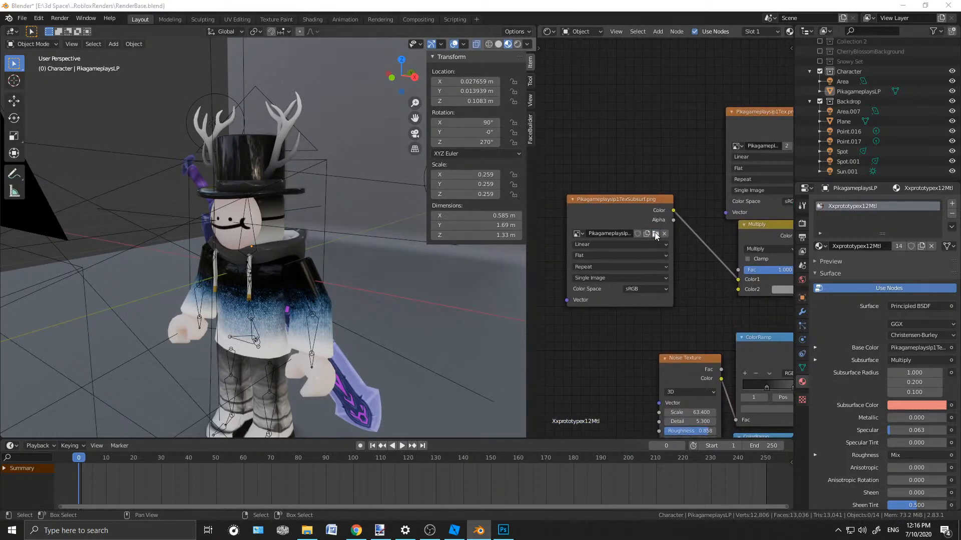
click(655, 234)
text(pika)
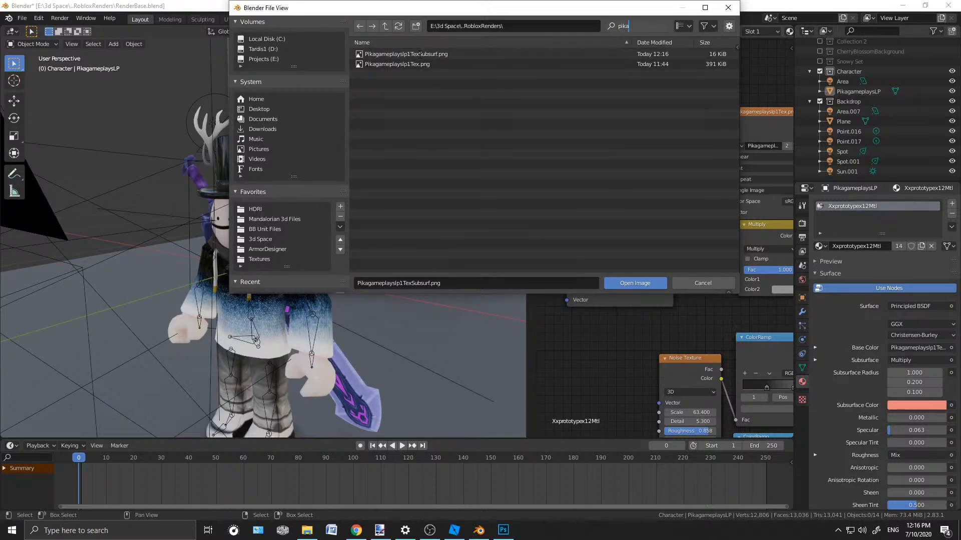
click(420, 54)
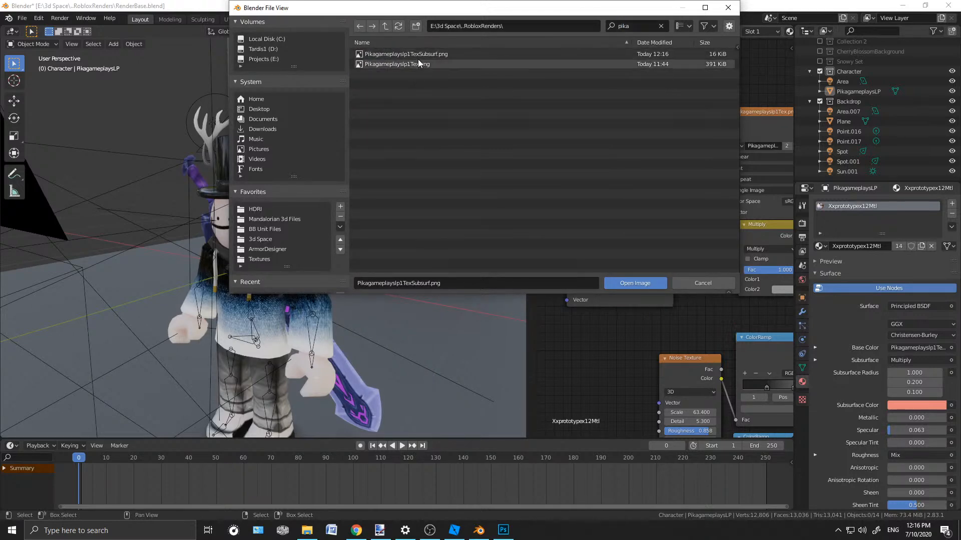
click(620, 283)
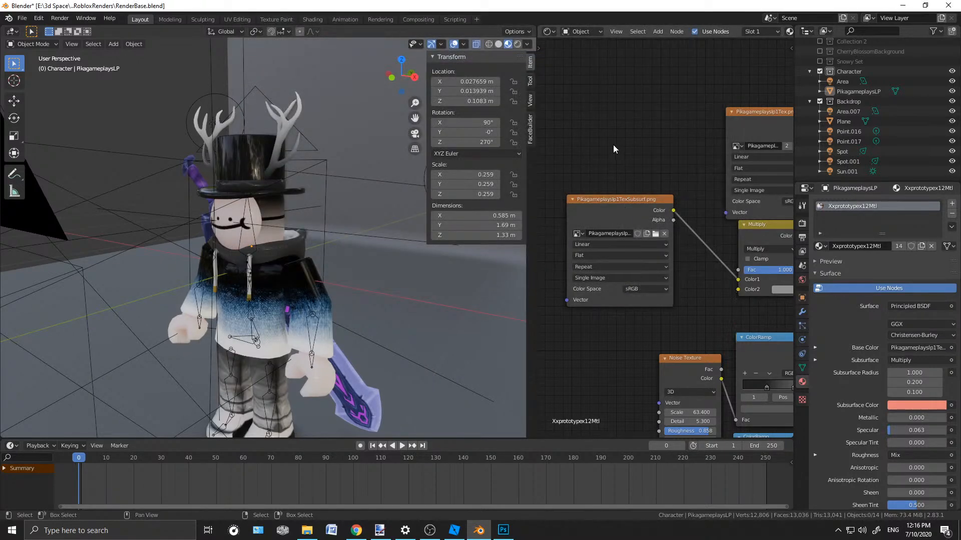
Check the updated subsurface shading on the character's head and body, and compare it with the mask image in paint.net
scroll(292, 216, up, 5)
middle_drag(261, 214, 326, 230)
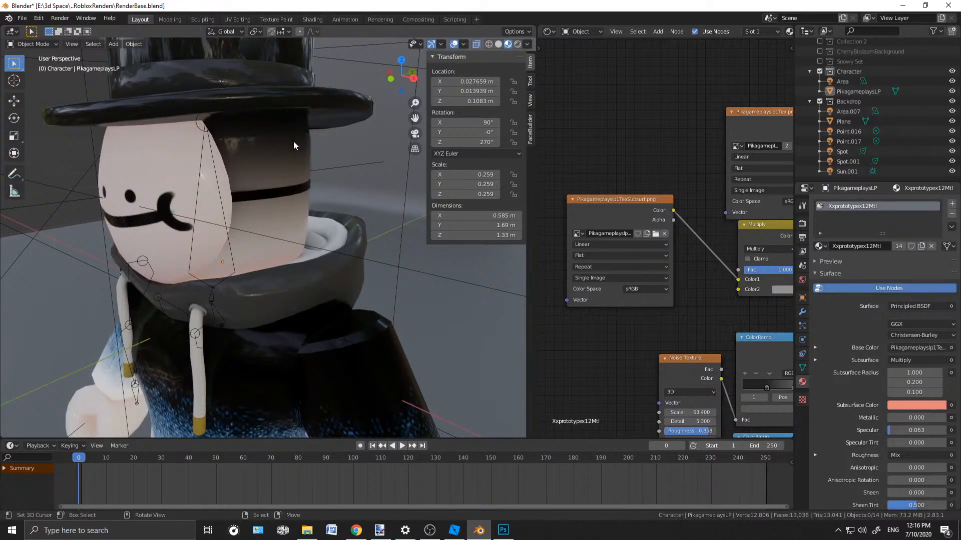
scroll(263, 299, down, 5)
scroll(341, 266, up, 2)
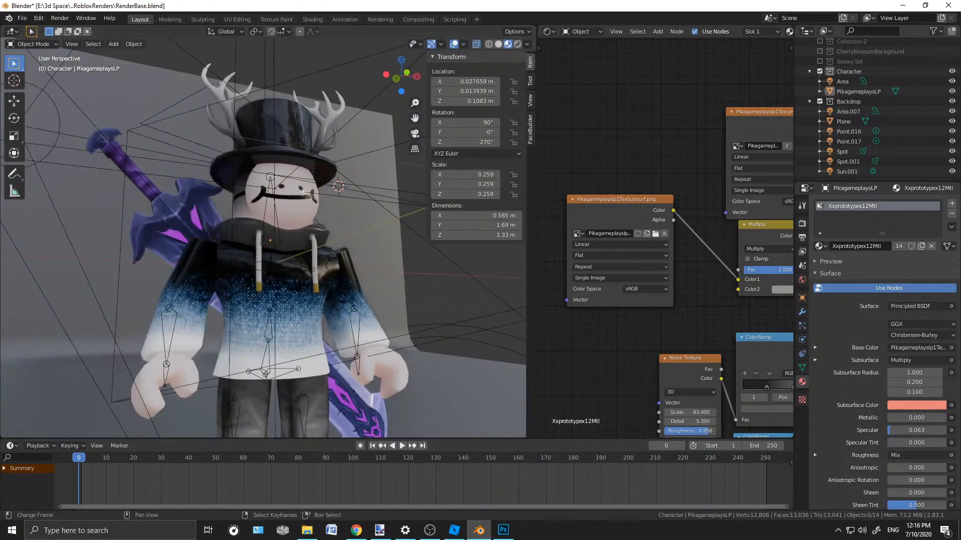
click(380, 529)
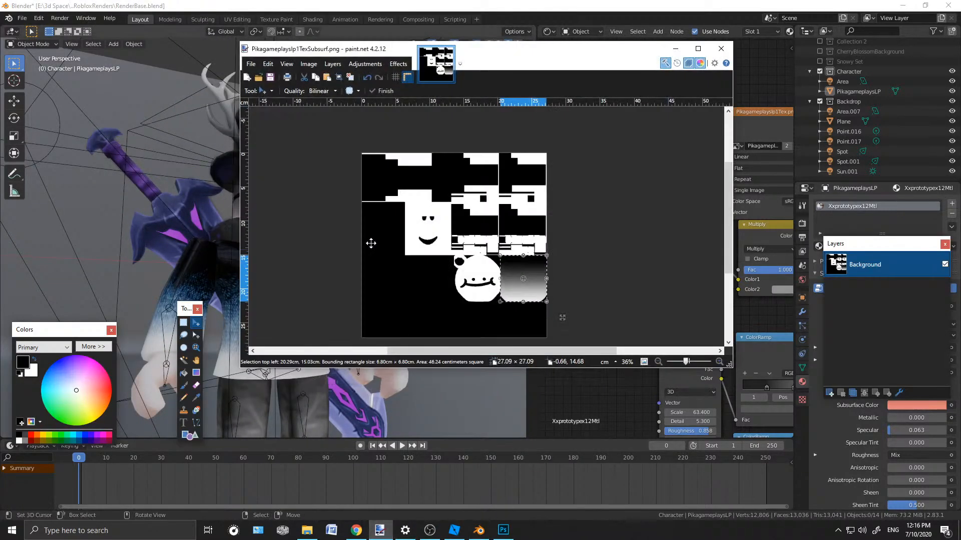
drag(472, 56, 627, 66)
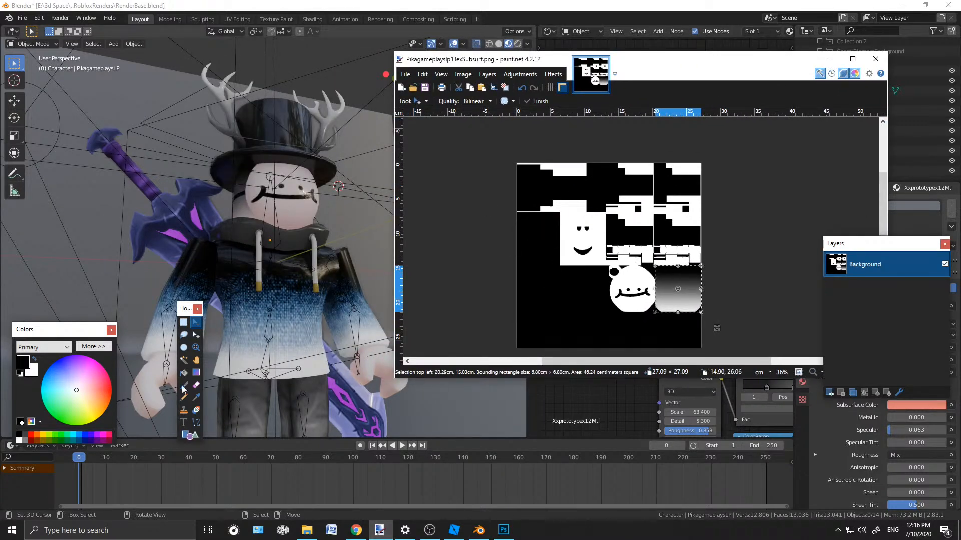
click(830, 59)
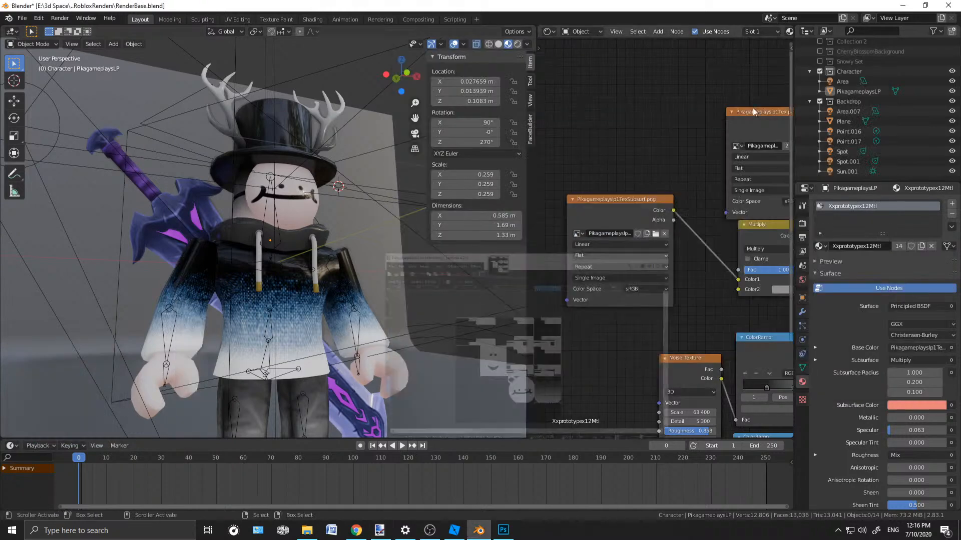
Move the Multiply node out from beneath the base texture node, closer to the Principled BSDF
middle_drag(659, 149, 583, 124)
scroll(715, 122, down, 3)
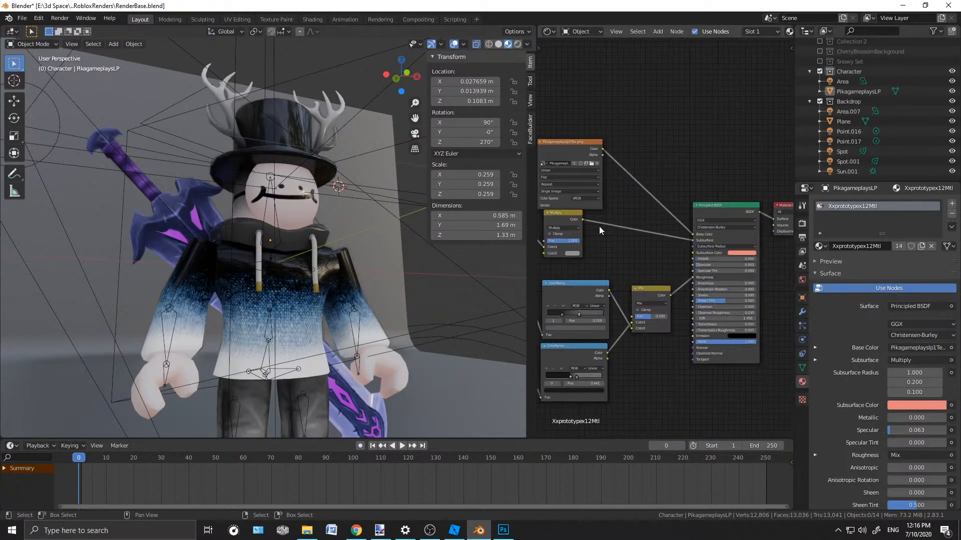
middle_drag(648, 152, 721, 139)
drag(558, 191, 589, 214)
middle_drag(739, 142, 667, 90)
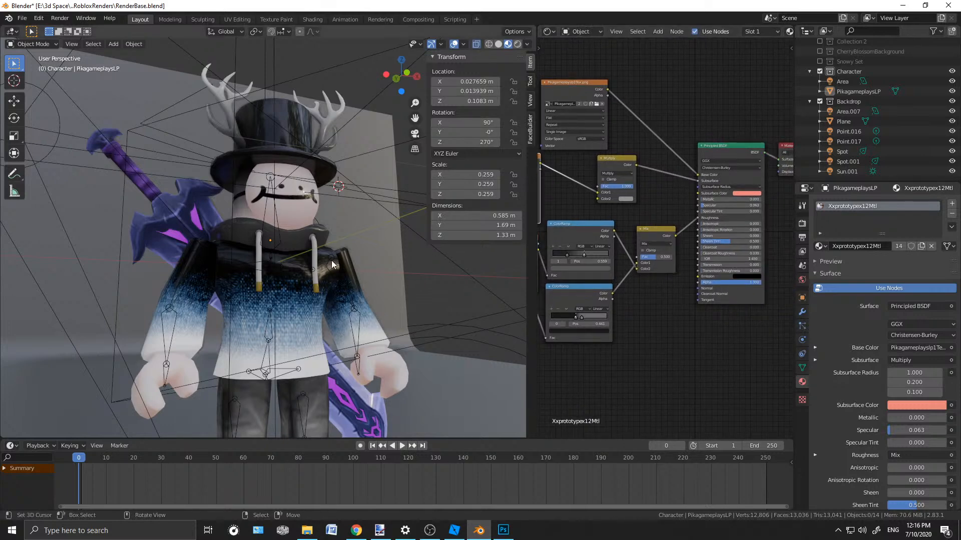
Examine the material on the whole character from several angles and closely on the torso and hoodie strings in rendered shading
scroll(331, 260, down, 4)
scroll(320, 262, up, 3)
middle_drag(301, 262, 250, 273)
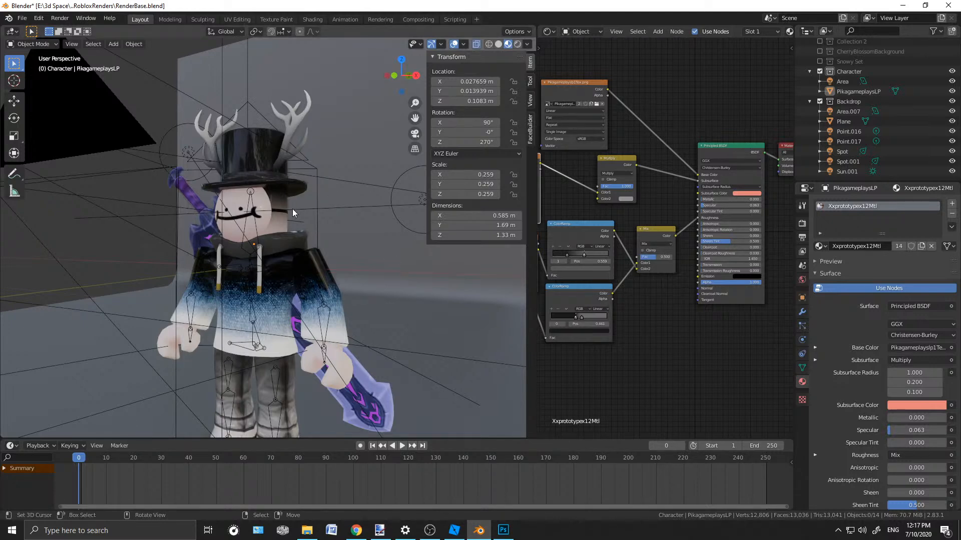
scroll(292, 209, down, 3)
scroll(275, 273, up, 6)
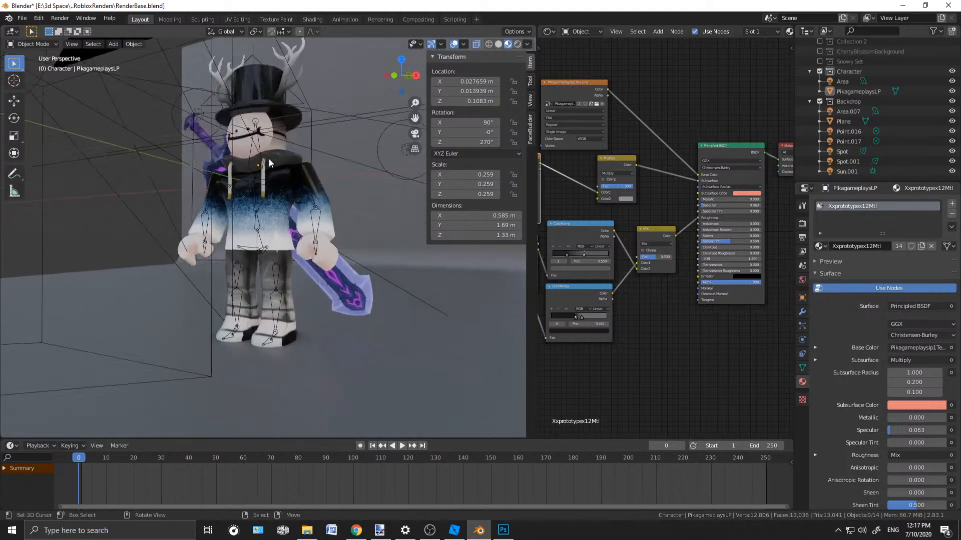
scroll(295, 174, down, 3)
middle_drag(293, 122, 277, 160)
scroll(306, 153, up, 6)
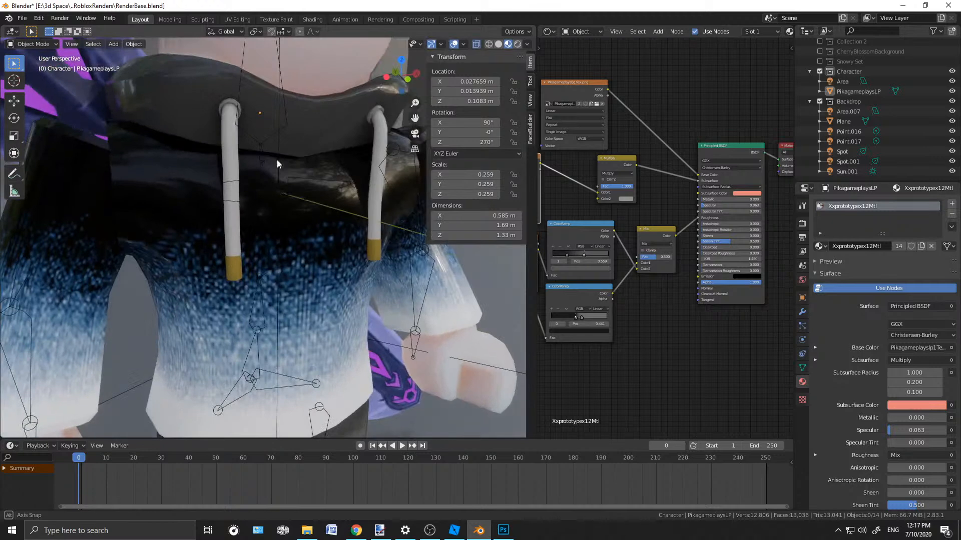
scroll(373, 153, up, 1)
scroll(249, 200, down, 4)
middle_drag(250, 200, 296, 165)
scroll(281, 193, up, 3)
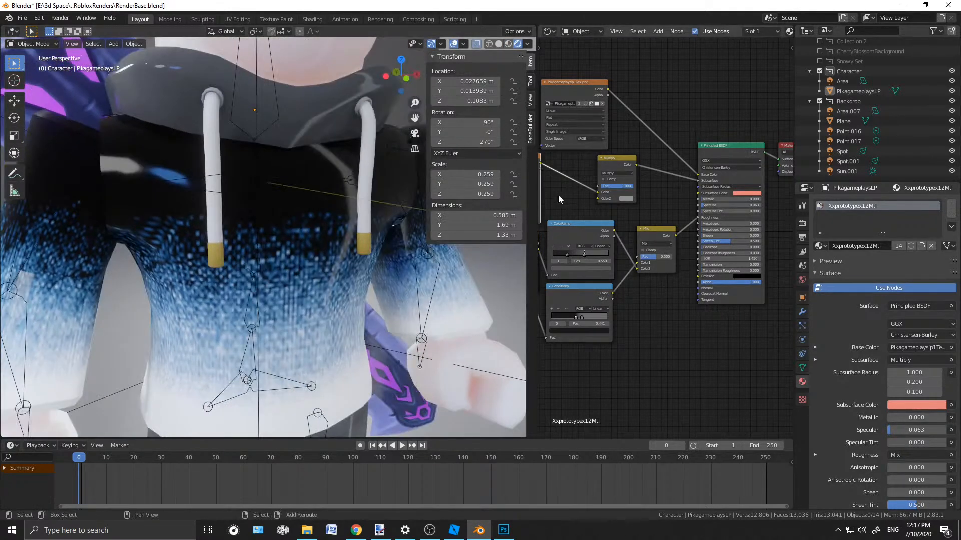
Brighten the light stop of the ColorRamp fed by the 63.4-scale noise to value 0.570, and move its dark stop to position 0.373
scroll(617, 125, up, 4)
scroll(597, 131, down, 2)
scroll(578, 202, up, 2)
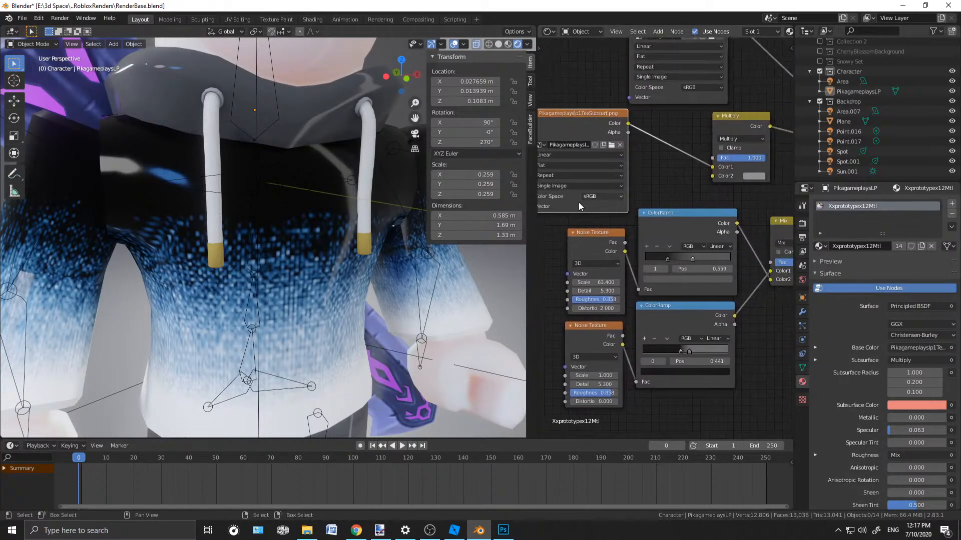
scroll(349, 208, down, 3)
middle_drag(349, 209, 292, 199)
scroll(292, 199, up, 8)
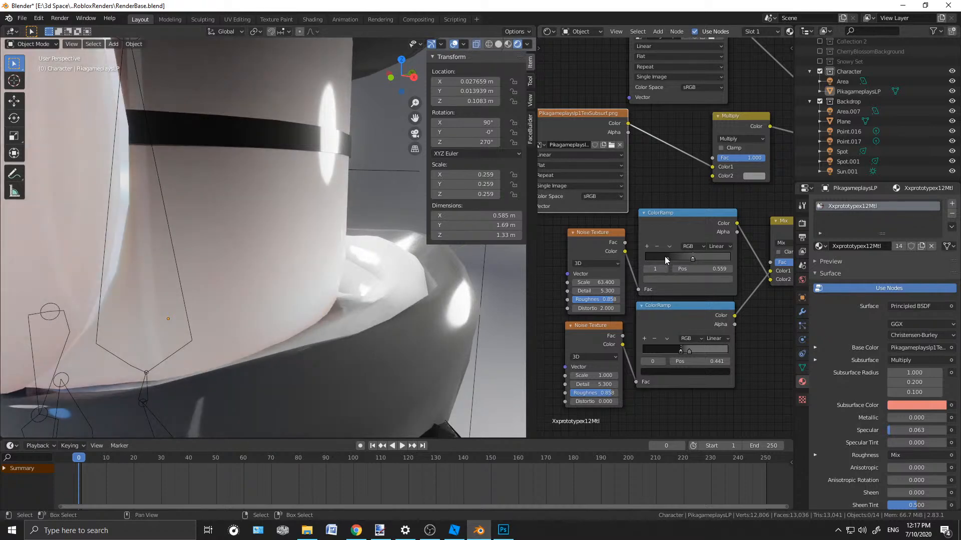
click(688, 279)
mouse_move(709, 193)
mouse_down()
mouse_move(714, 173)
mouse_move(713, 186)
mouse_up()
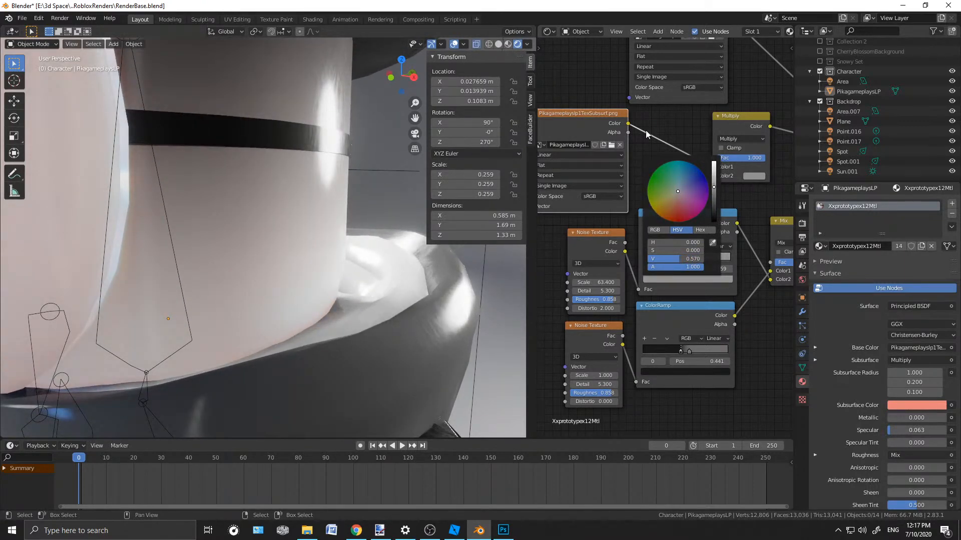
mouse_move(691, 259)
mouse_down()
mouse_move(710, 259)
mouse_move(678, 260)
mouse_up()
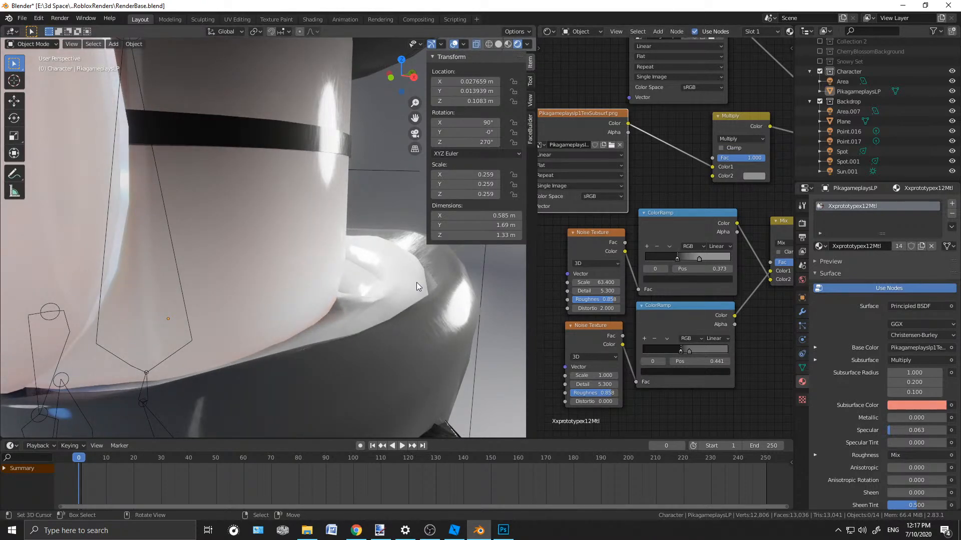
Examine the adjusted roughness reflections on the face, top hat and brim from several angles, ending in the camera view
scroll(215, 197, down, 7)
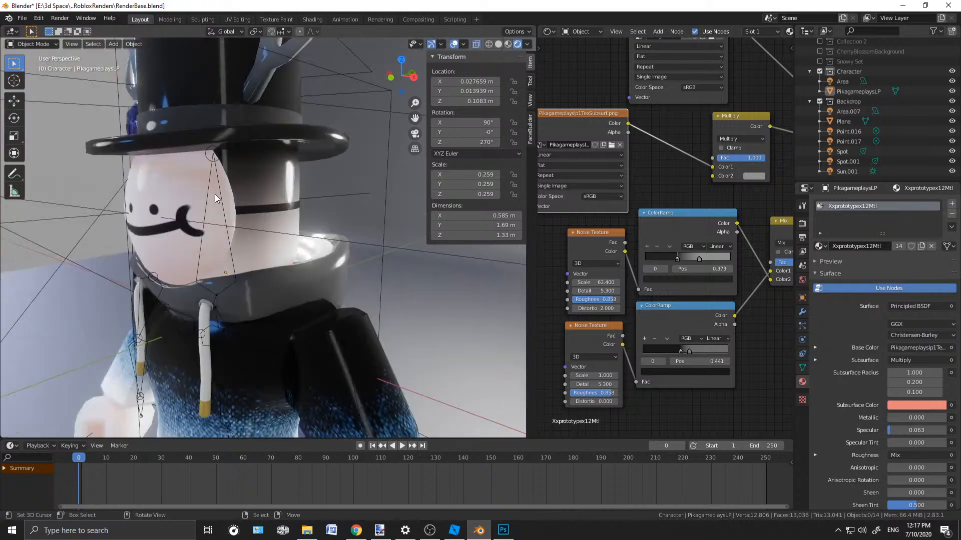
scroll(218, 209, up, 5)
middle_drag(337, 131, 343, 169)
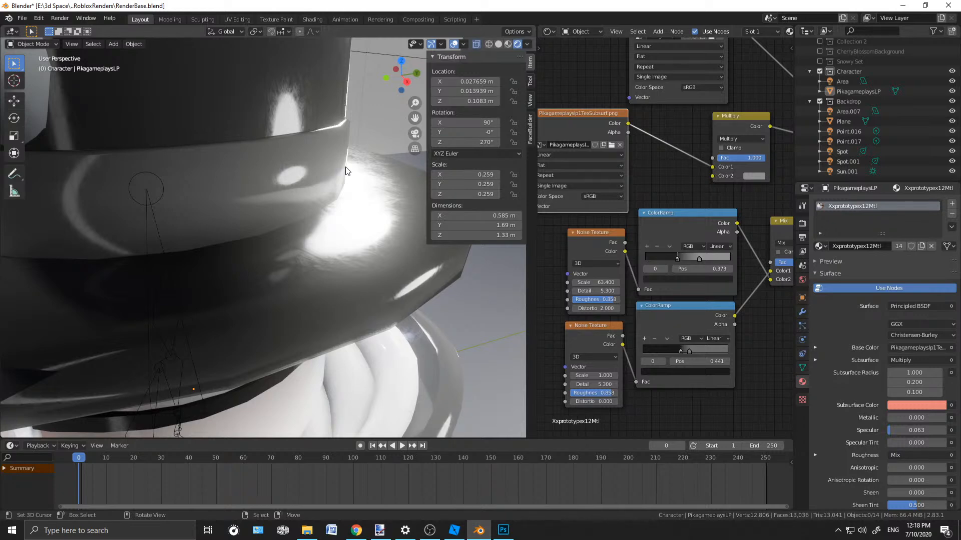
scroll(345, 172, down, 5)
middle_drag(341, 171, 244, 208)
scroll(332, 213, down, 4)
scroll(229, 174, up, 5)
scroll(244, 204, down, 5)
key(KP_0)
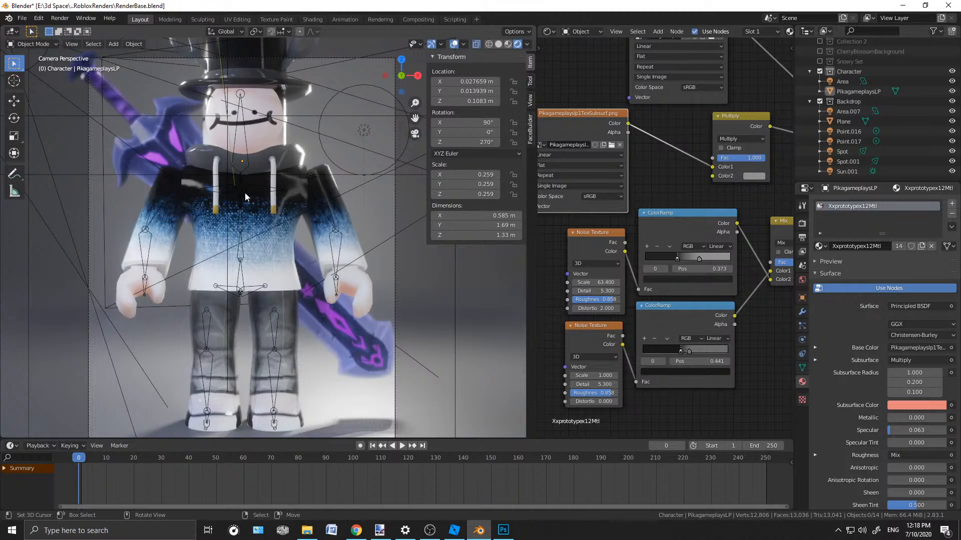
Inspect the whole character's shading through the camera, both with and without its selection outline
scroll(245, 193, up, 4)
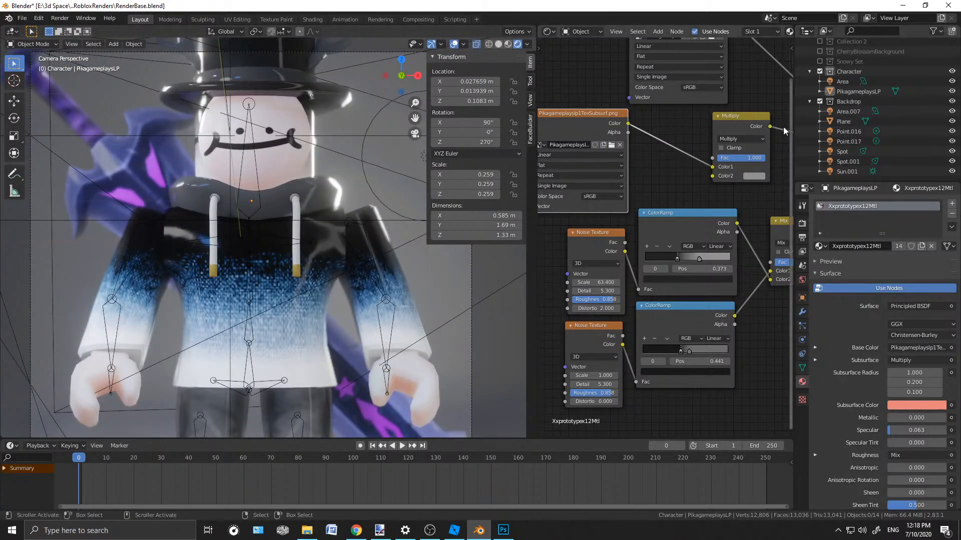
click(297, 112)
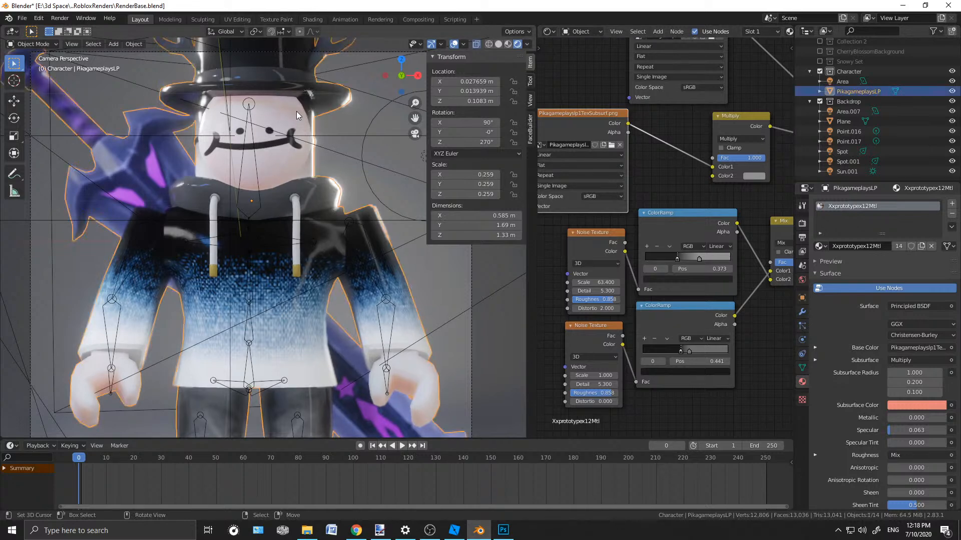
middle_drag(676, 161, 695, 144)
scroll(299, 308, down, 4)
scroll(298, 304, up, 3)
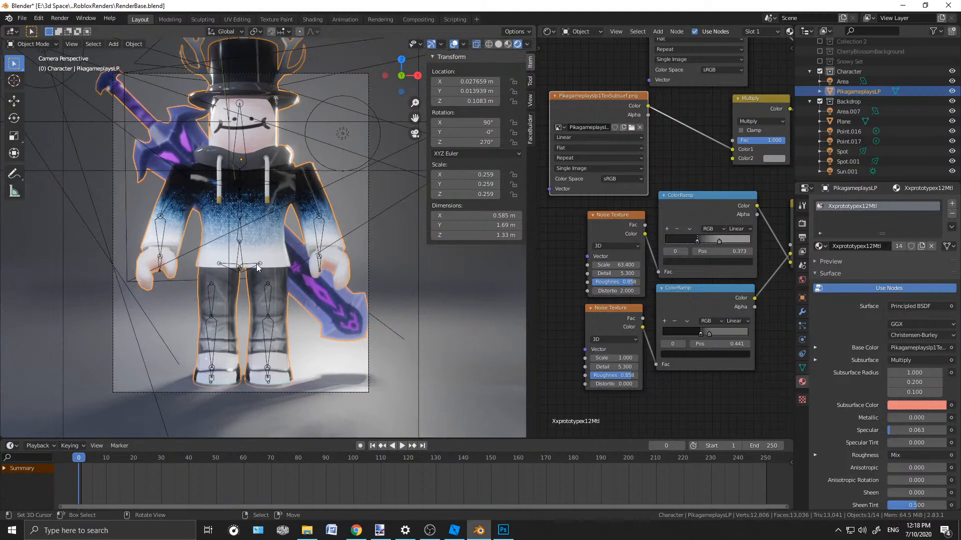
key(g)
key(Escape)
scroll(331, 276, down, 4)
click(335, 103)
scroll(317, 127, up, 5)
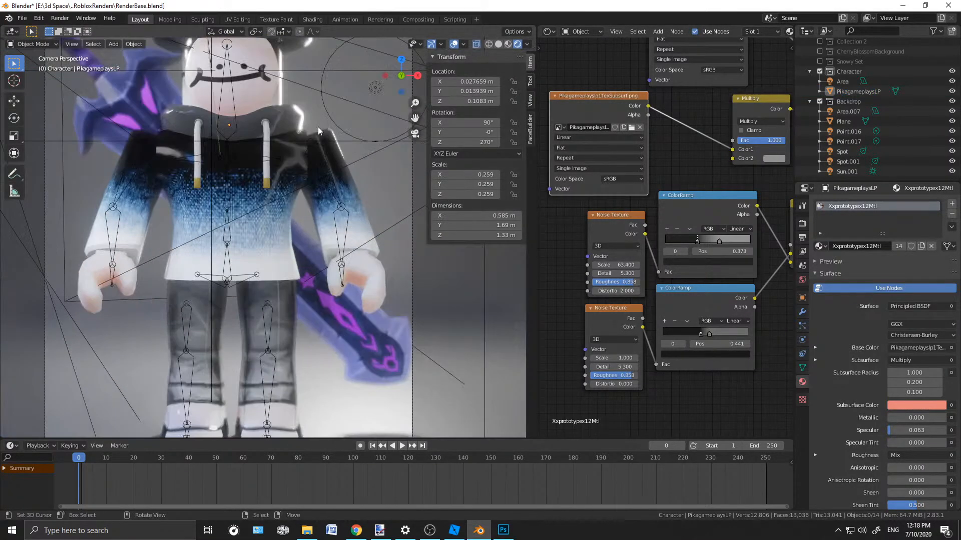
scroll(316, 127, down, 4)
scroll(312, 128, up, 3)
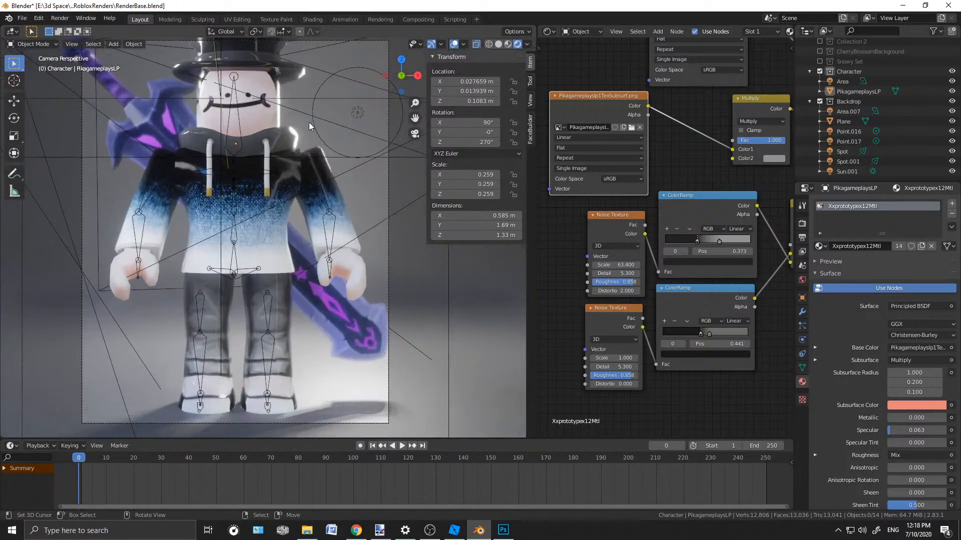
Select the character and darken the grey Color2 of the Multiply node that drives its subsurface
click(266, 83)
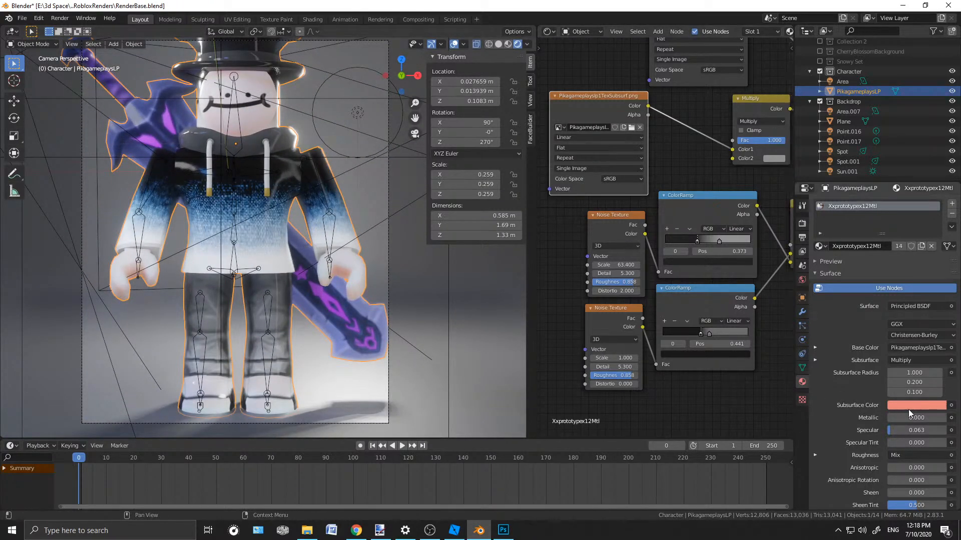
middle_drag(772, 168, 646, 286)
scroll(646, 286, down, 4)
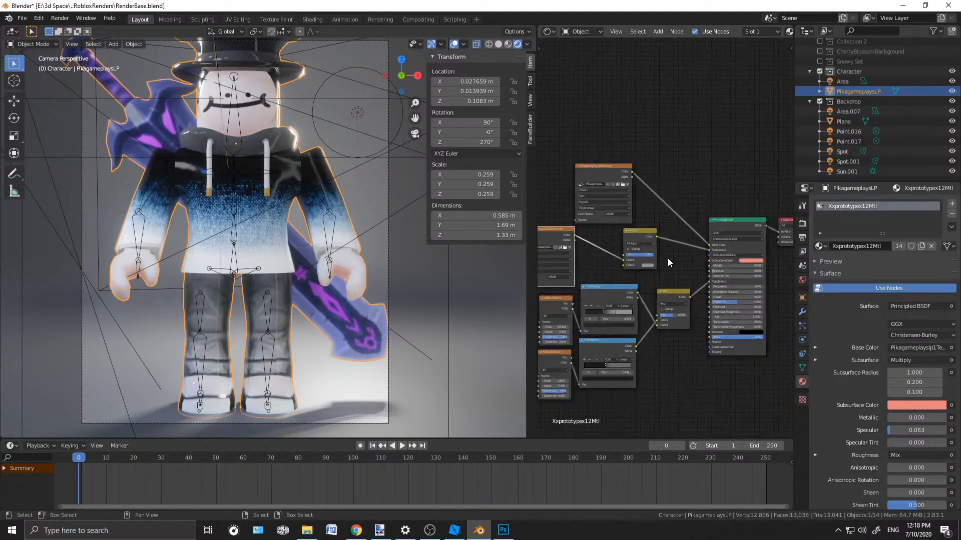
scroll(689, 224, up, 6)
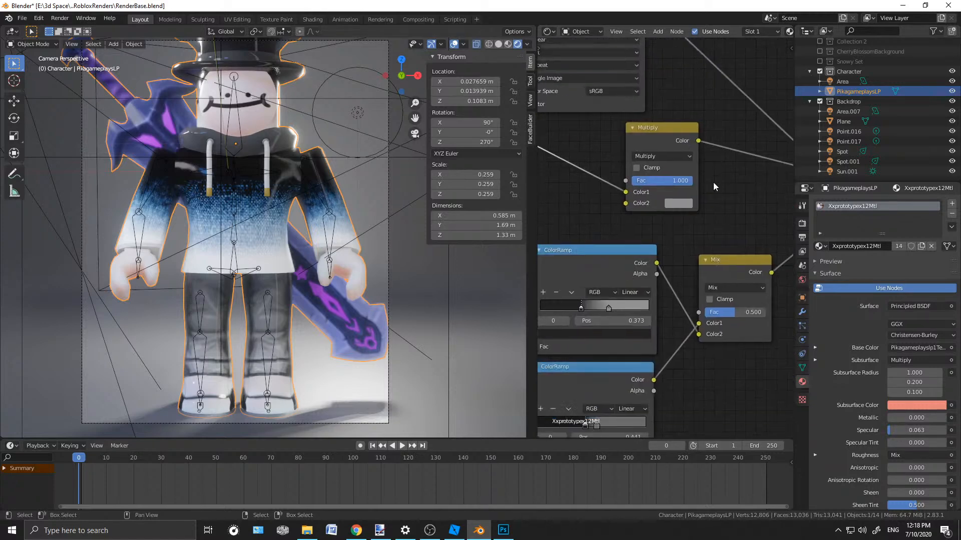
click(692, 187)
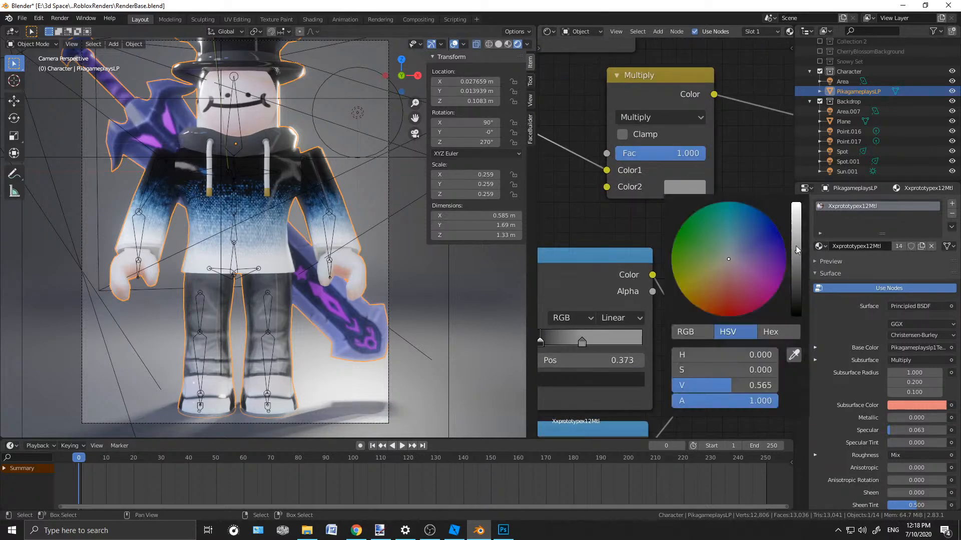
drag(797, 251, 796, 274)
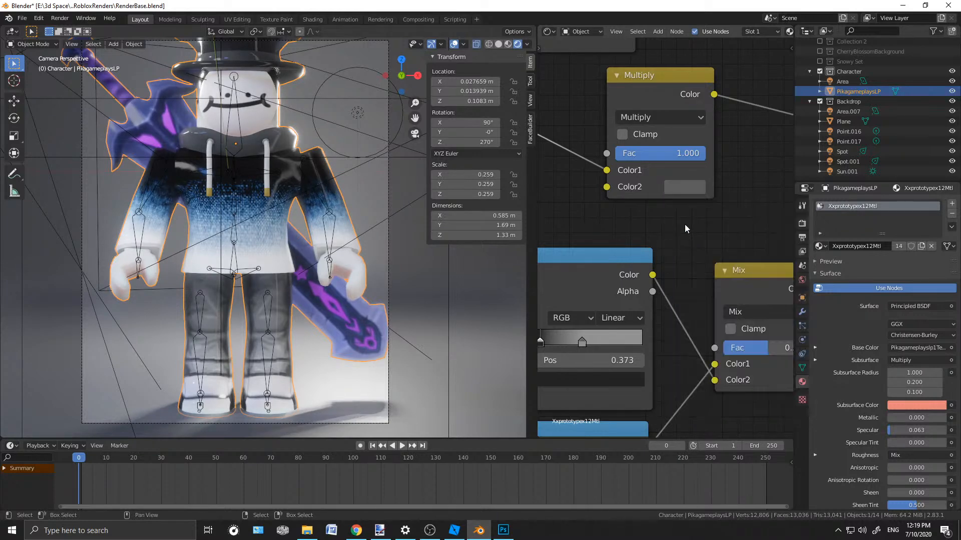
Check the reduced subsurface effect on the character from the side and at several distances through the camera
middle_drag(278, 251, 222, 222)
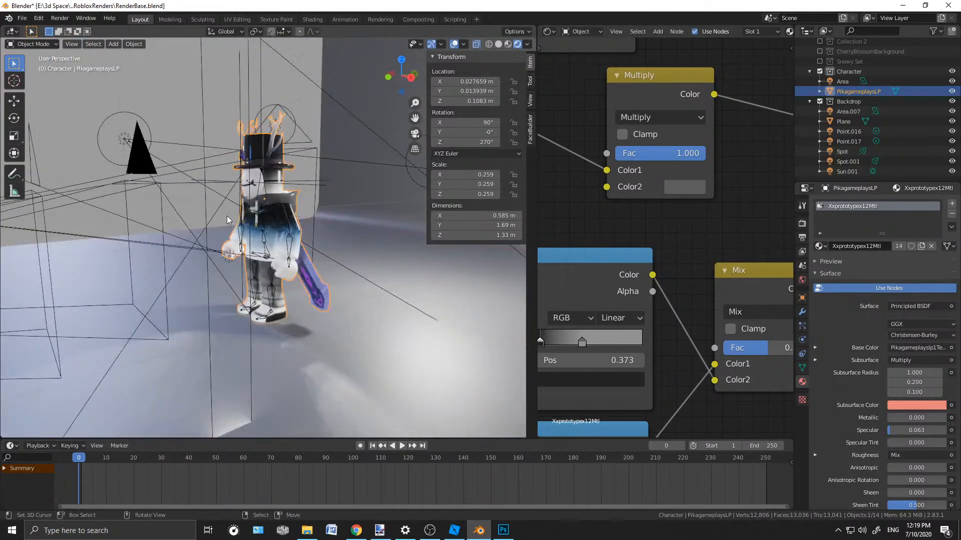
scroll(238, 202, up, 5)
scroll(238, 202, down, 5)
middle_drag(424, 257, 437, 240)
key(KP_0)
scroll(243, 225, up, 4)
scroll(244, 225, down, 1)
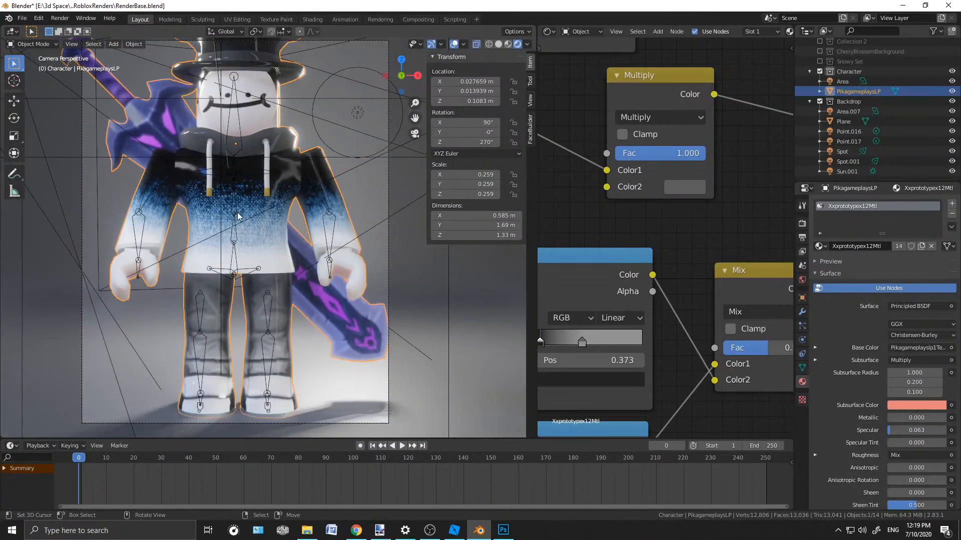
scroll(686, 206, down, 4)
scroll(306, 214, down, 3)
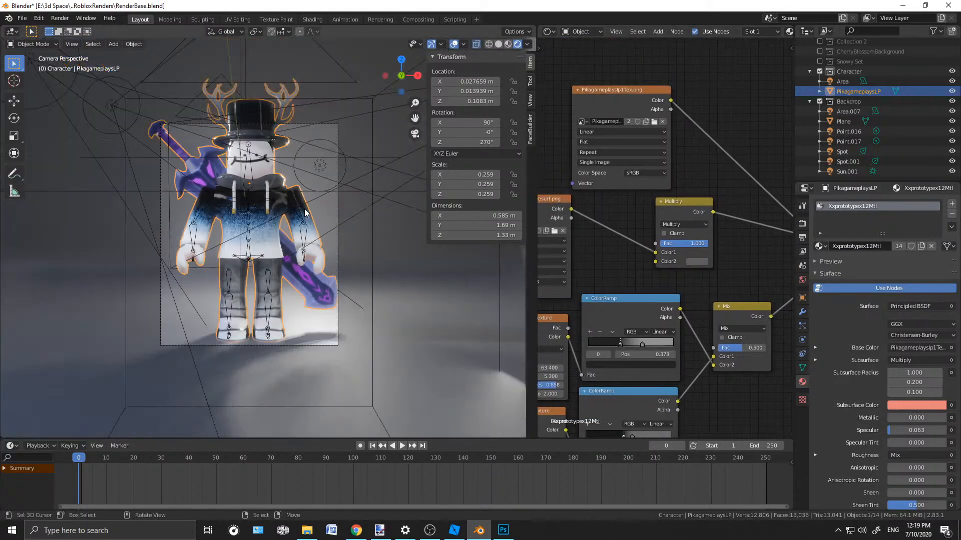
scroll(255, 250, up, 2)
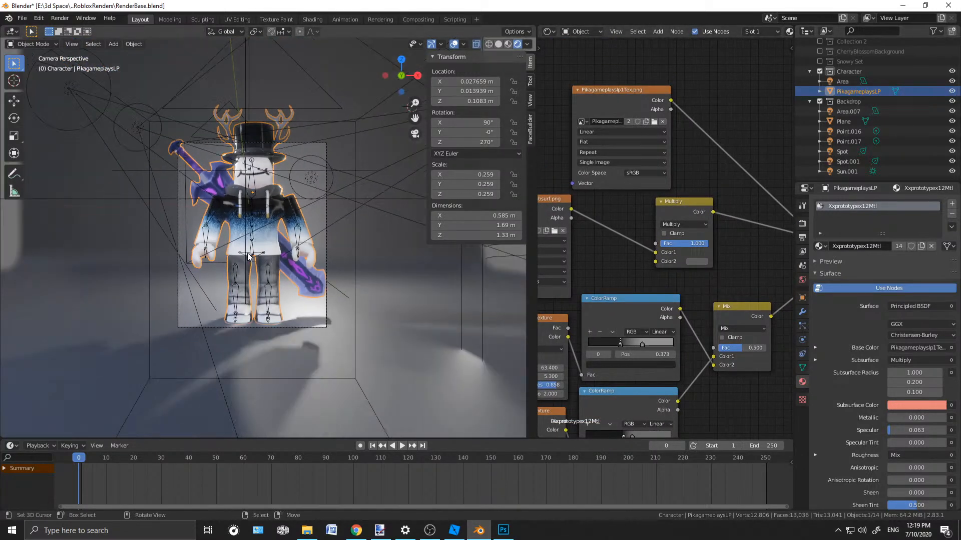
scroll(256, 250, up, 1)
scroll(296, 134, up, 1)
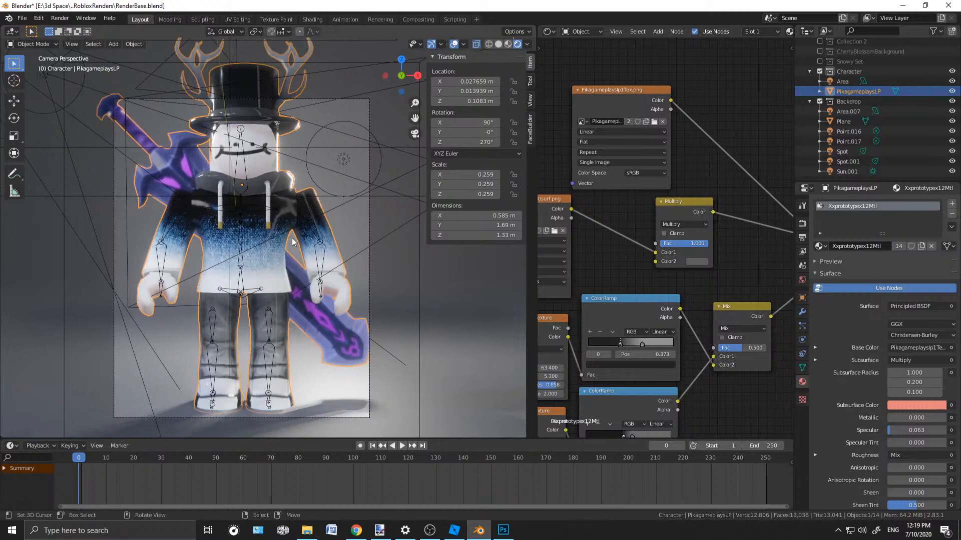
Select the metarig armature, preview its keyframed animation, and stop playback back at frame 0
click(316, 262)
key(space)
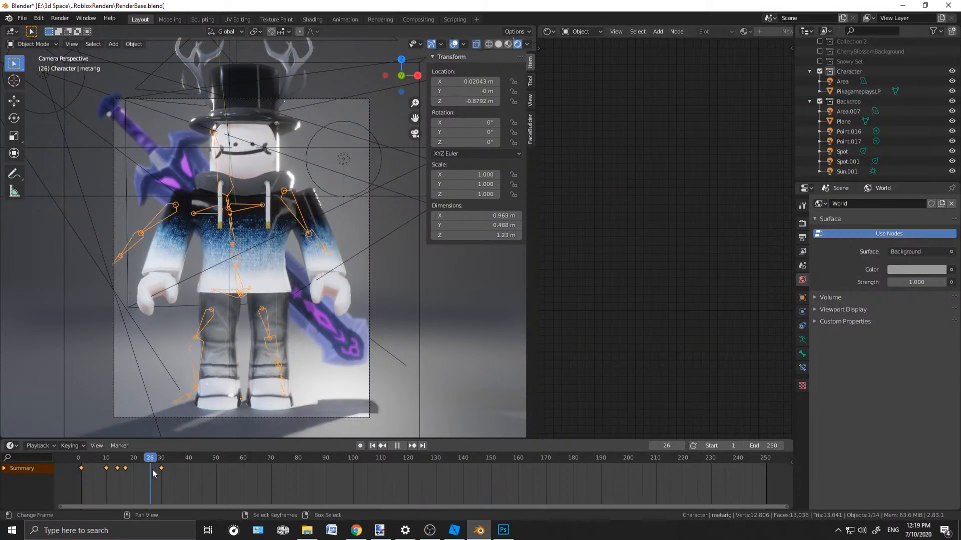
key(Escape)
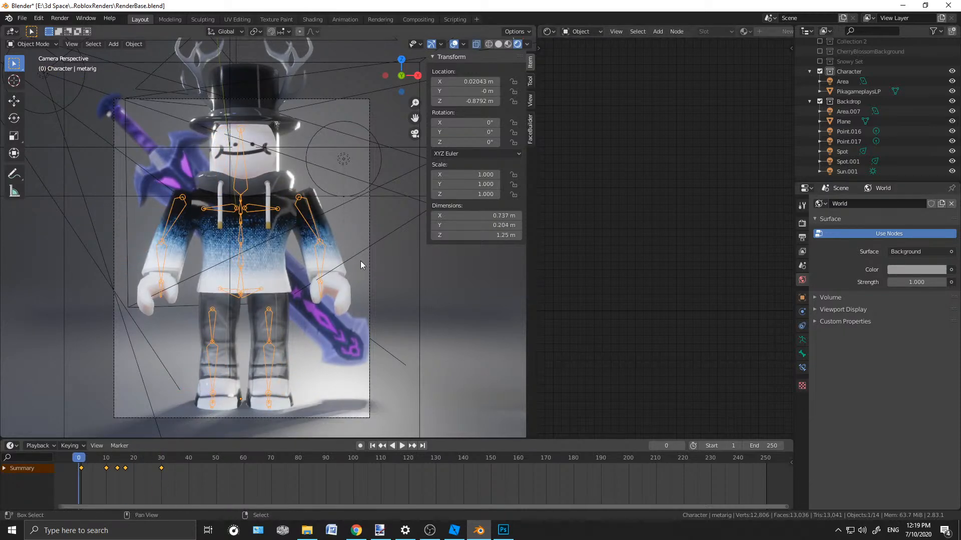
shift+middle_drag(361, 260, 384, 246)
Separate the PikagameplaysLP character mesh into individual objects by loose parts in Edit Mode, and return to Object Mode
click(290, 106)
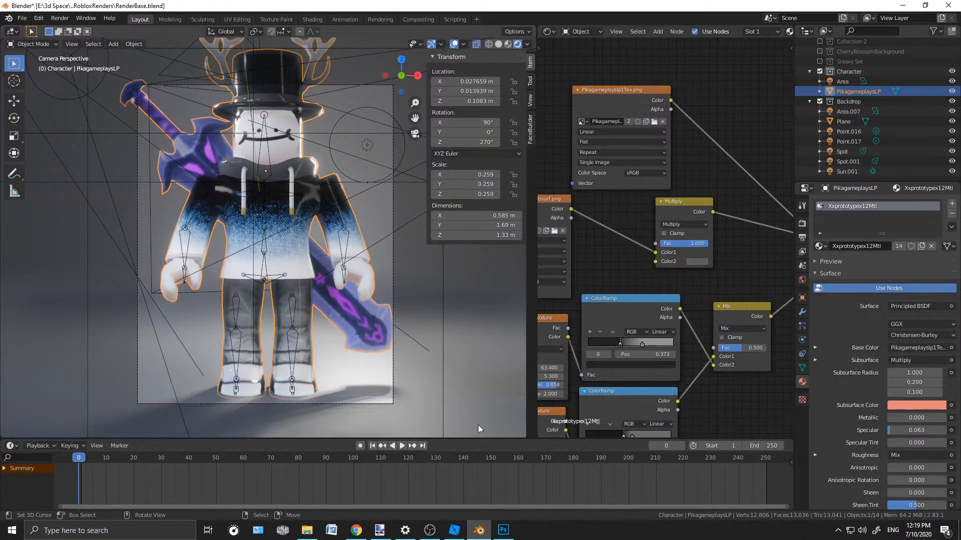
mouse_move(453, 529)
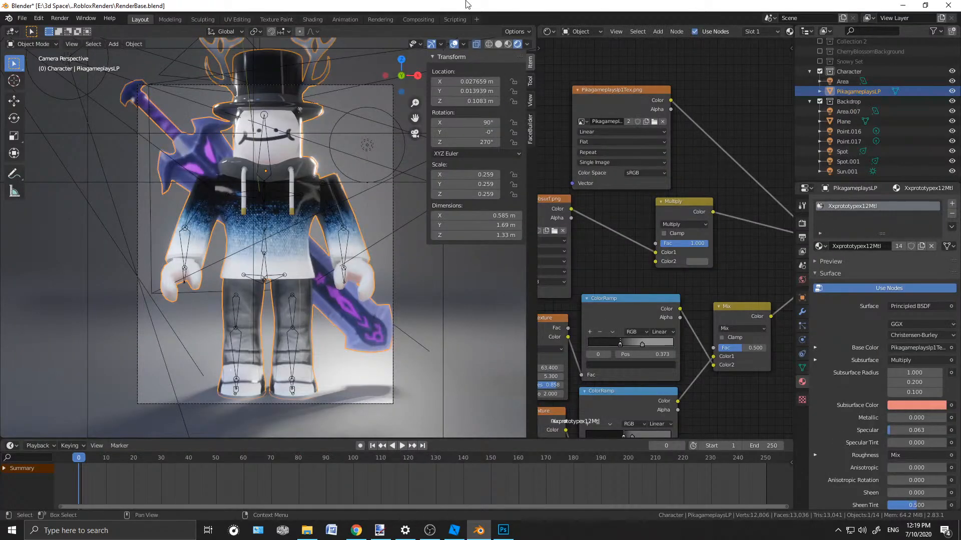
scroll(292, 183, down, 2)
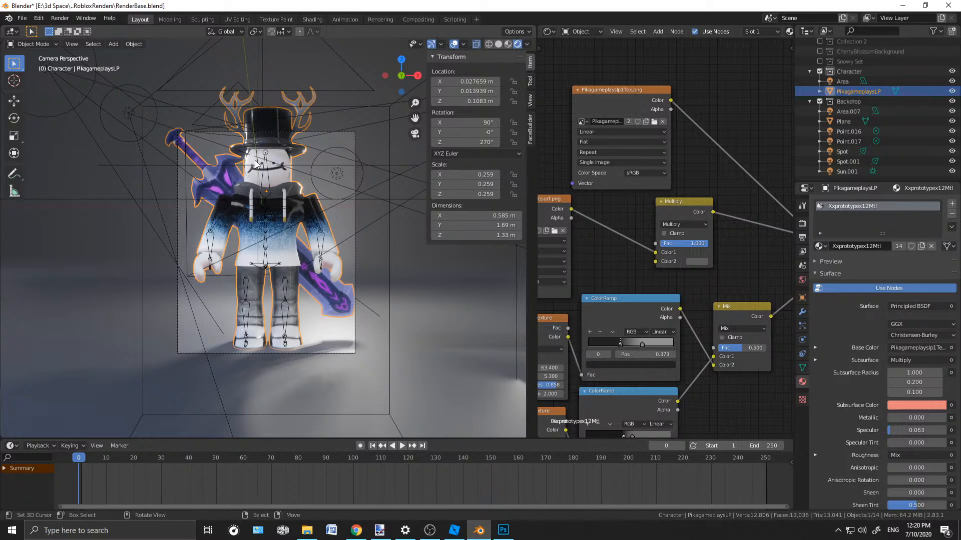
scroll(274, 173, up, 2)
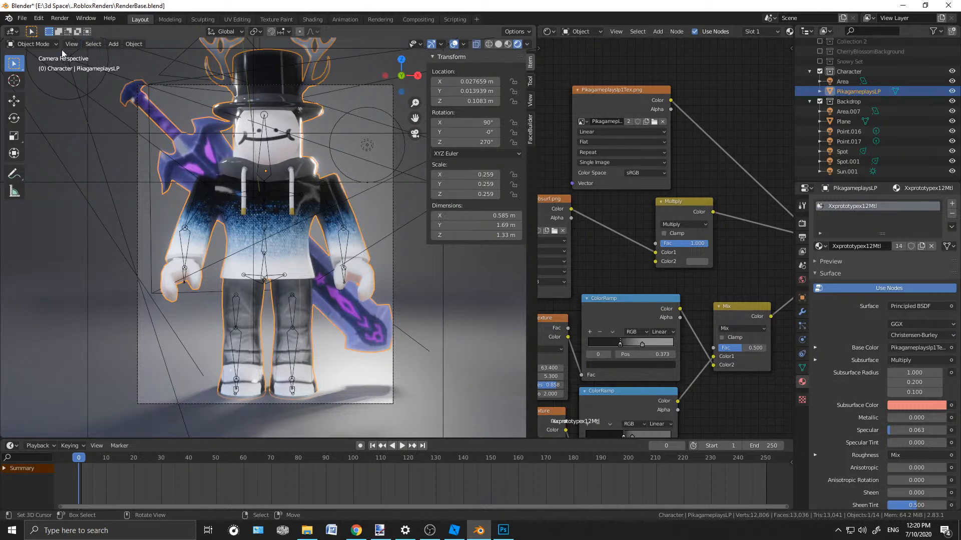
click(47, 45)
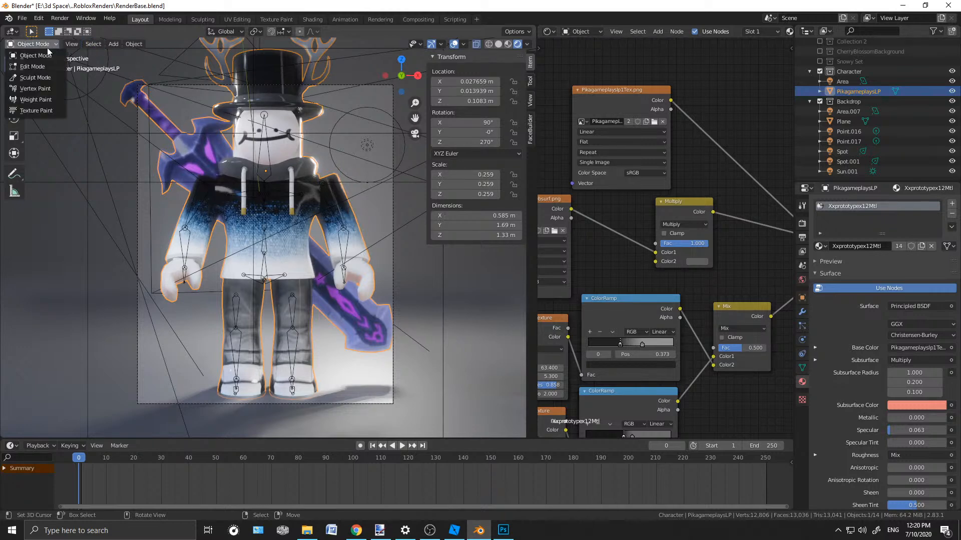
click(32, 66)
key(p)
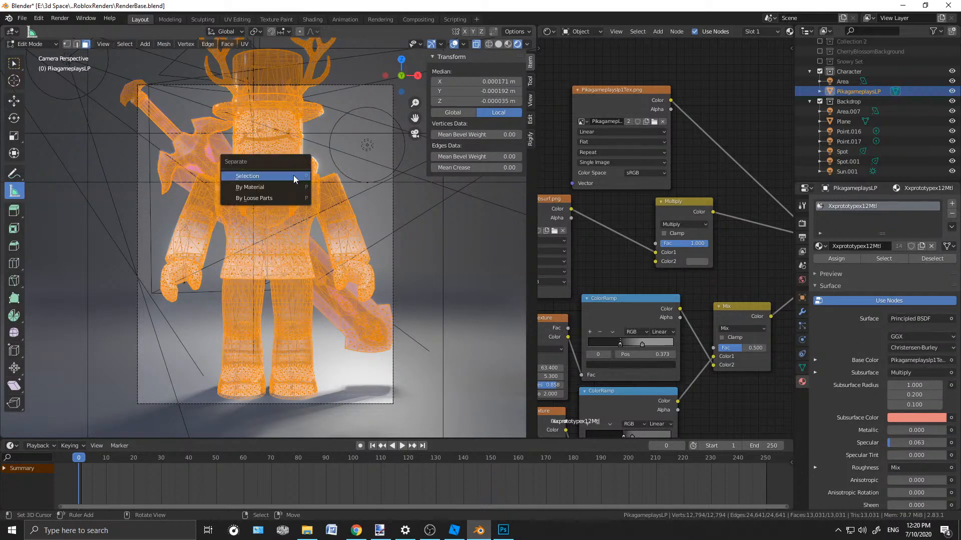
click(251, 198)
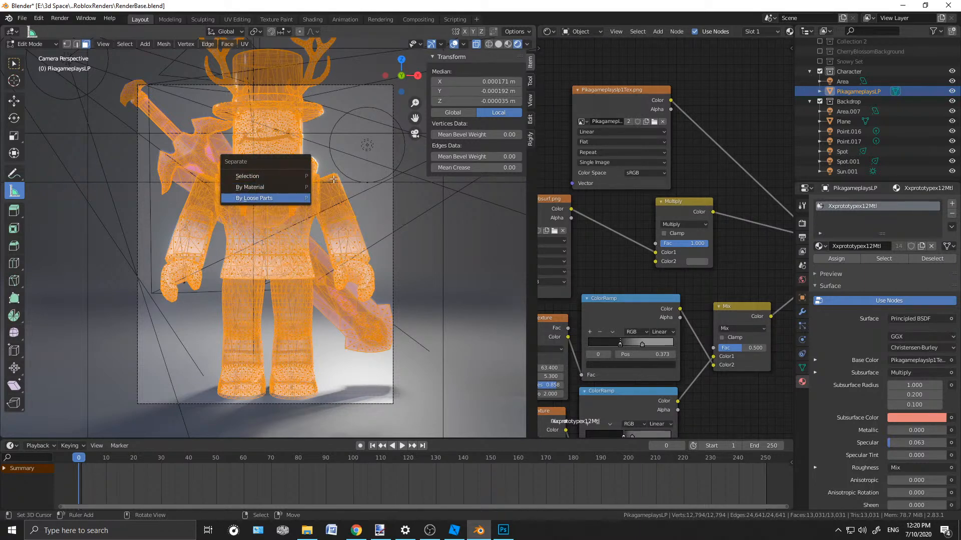
click(31, 44)
click(35, 55)
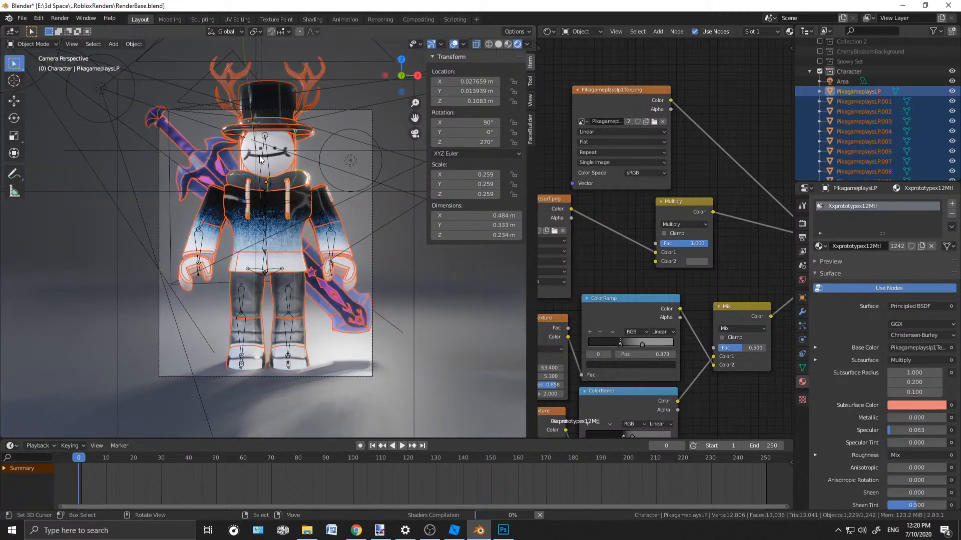
Check the separated pieces by selecting parts of the face and the top hat's crown, and try moving the crown
click(285, 145)
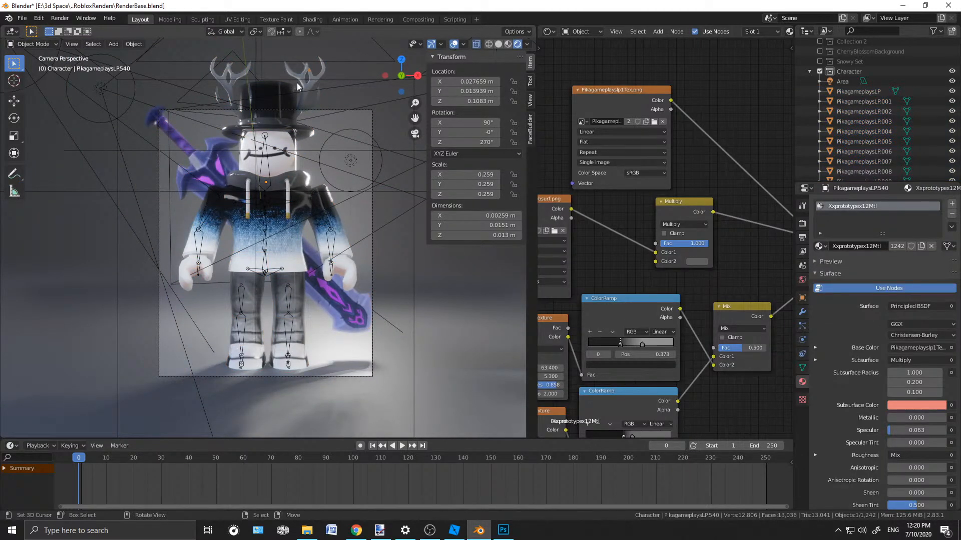
click(306, 104)
click(288, 96)
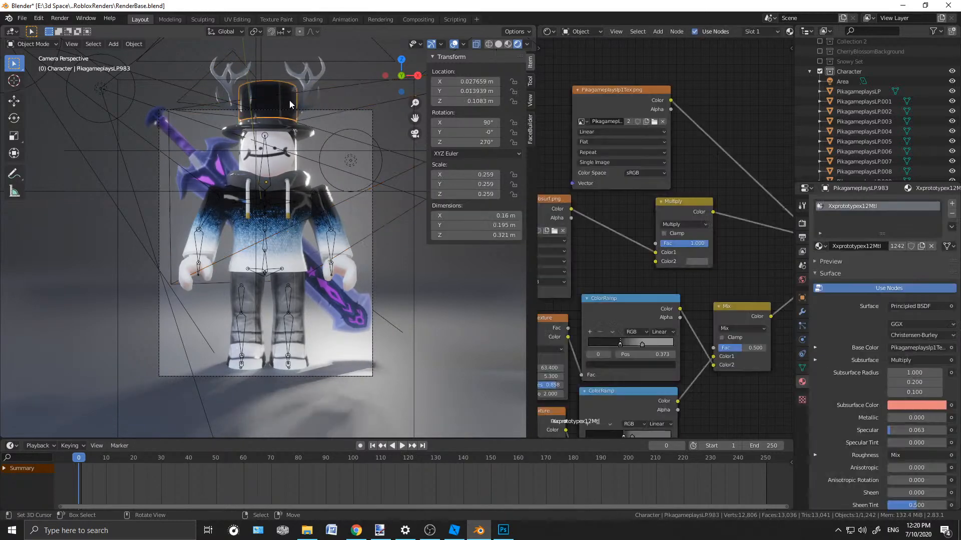
key(g)
key(Escape)
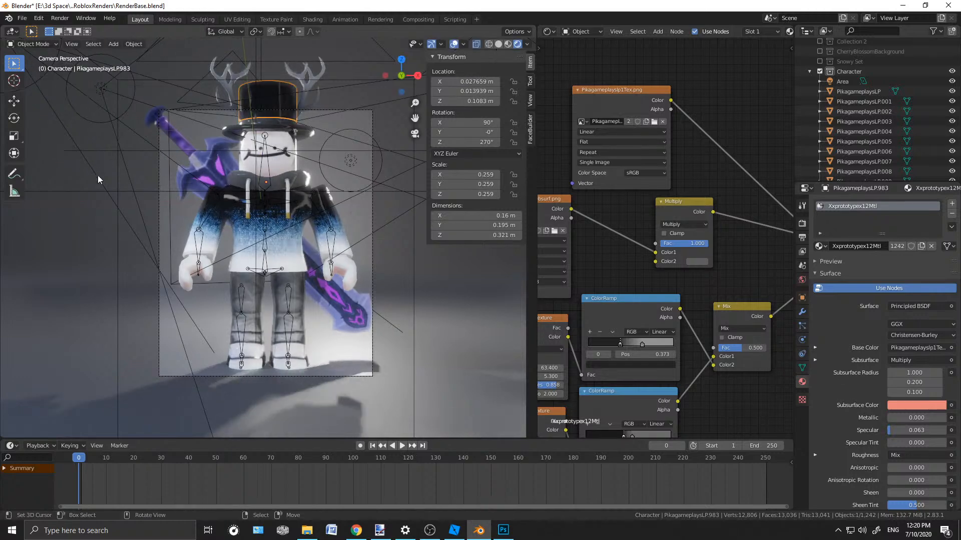
Check that the face and a hand piece are separate objects by trying to move each one
click(281, 143)
key(g)
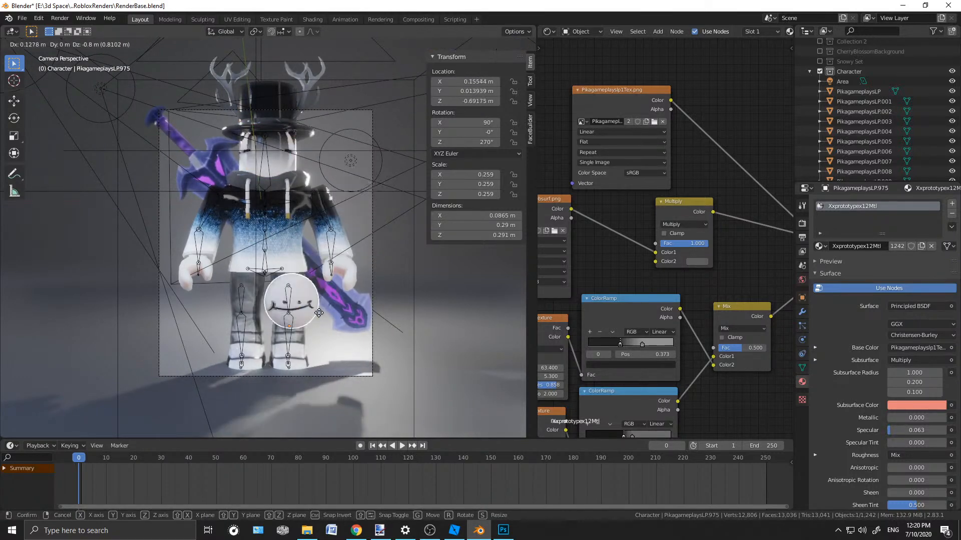
key(Escape)
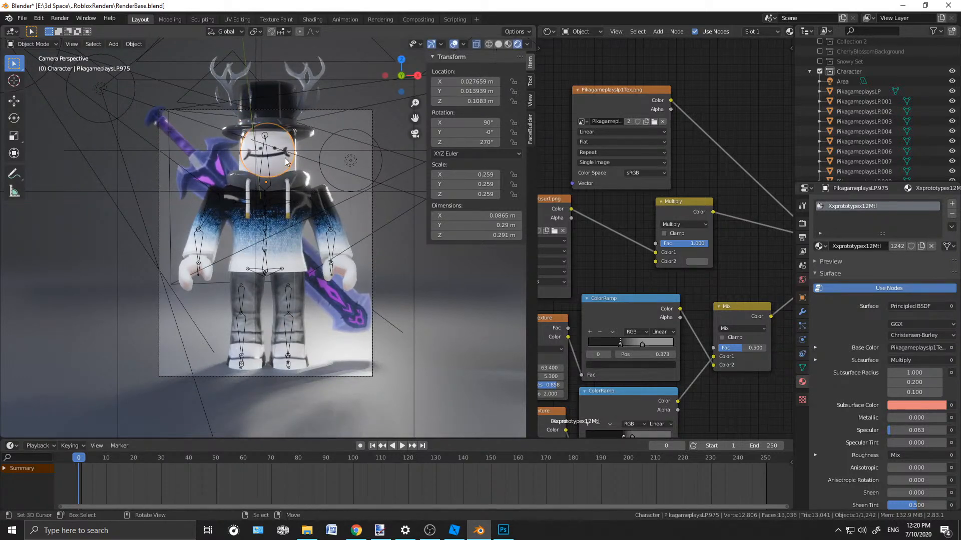
key(g)
key(Escape)
click(334, 273)
key(g)
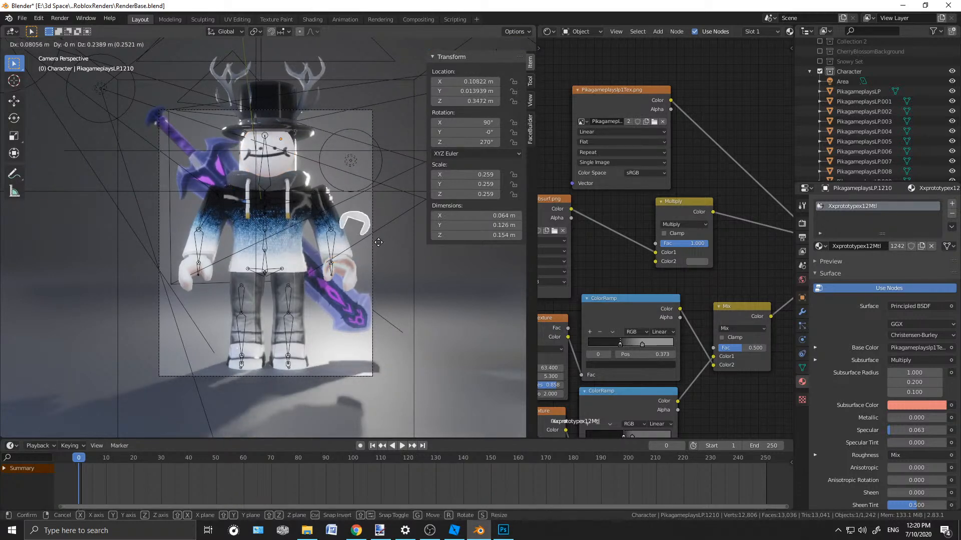
key(Escape)
Look through the full list of separated character pieces in the Outliner, down to the Backdrop collection and back up
scroll(884, 108, down, 2)
scroll(884, 108, down, 7)
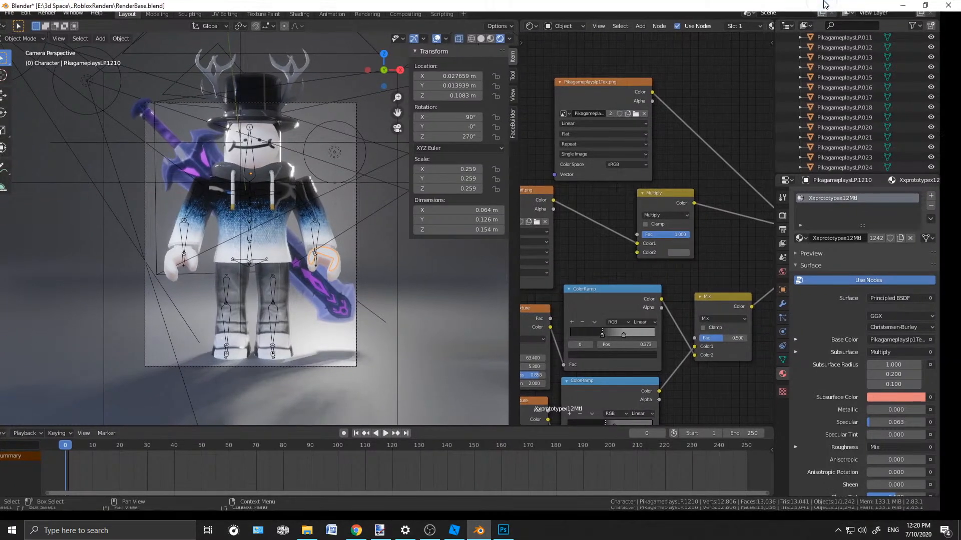
scroll(959, 56, down, 6)
drag(958, 55, 957, 169)
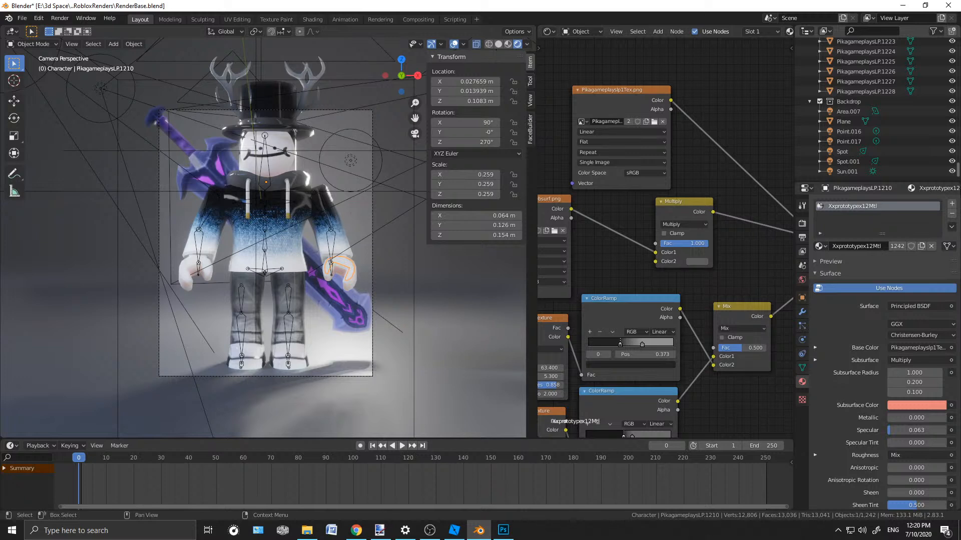
drag(957, 169, 957, 168)
drag(957, 163, 956, 43)
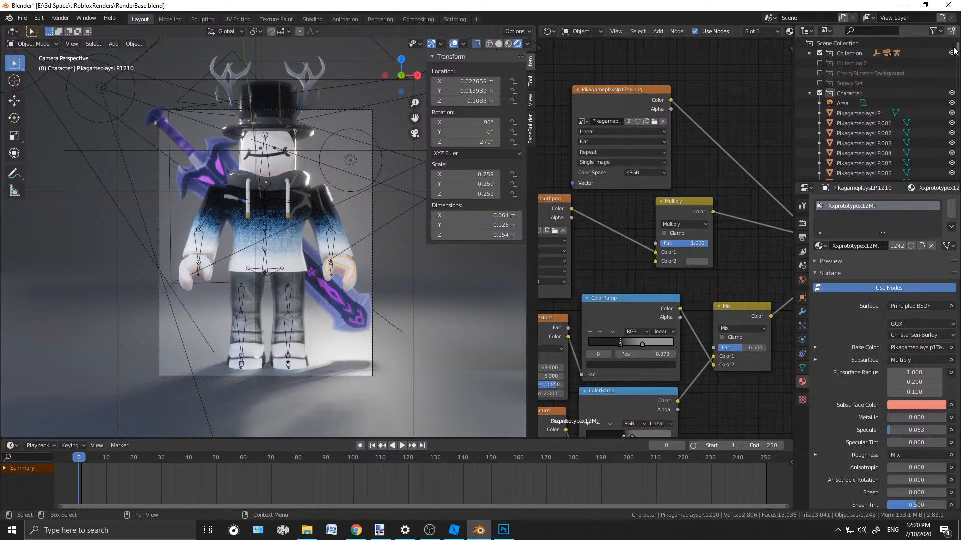
Select the hood and drawstring pieces PikagameplaysLP through PikagameplaysLP.016 in the Outliner and join them into one object
click(850, 113)
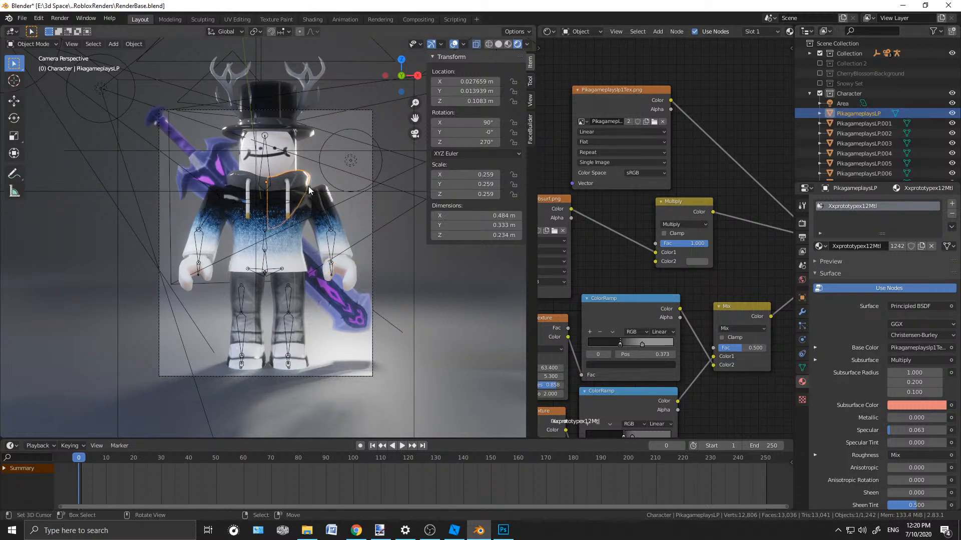
shift+click(865, 143)
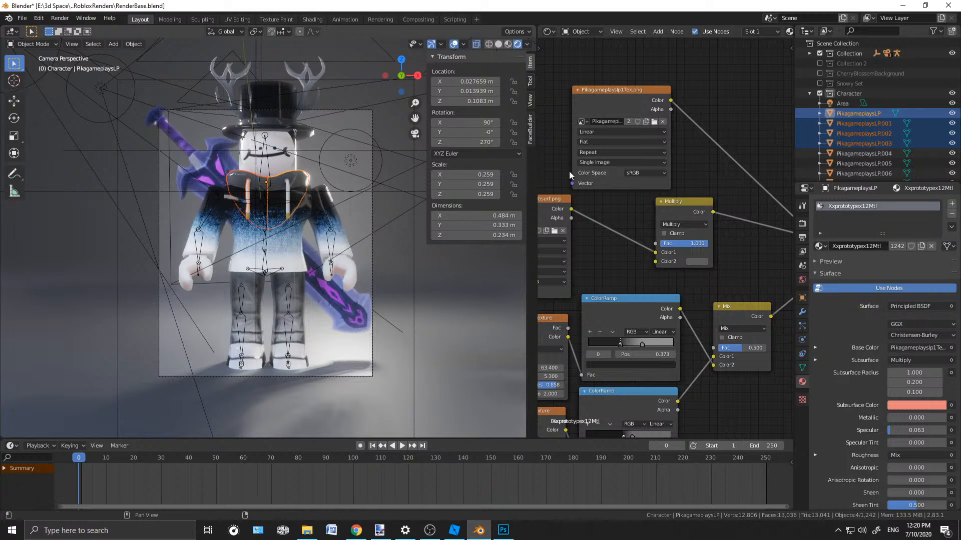
shift+click(872, 164)
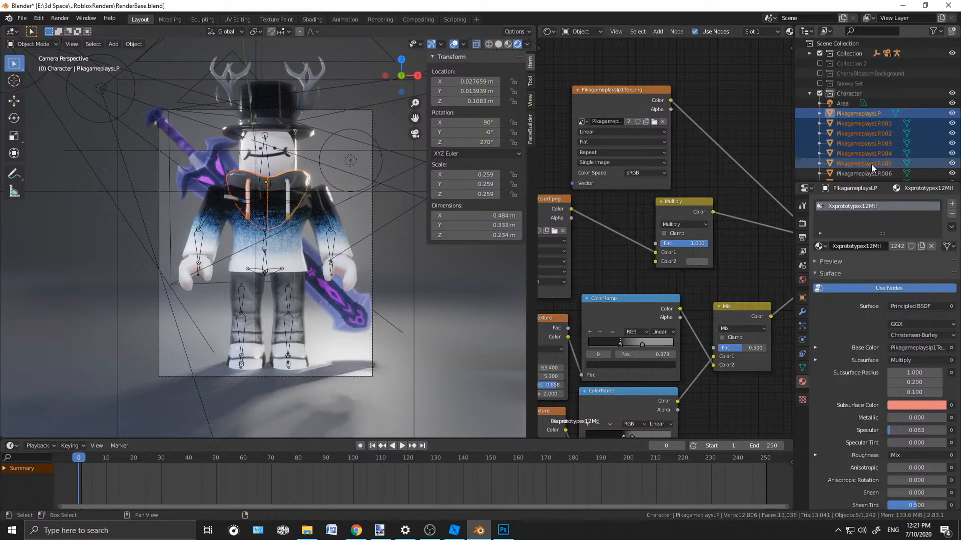
scroll(872, 163, down, 2)
shift+click(872, 162)
scroll(872, 163, down, 4)
scroll(870, 164, down, 6)
shift+click(870, 163)
scroll(869, 164, down, 4)
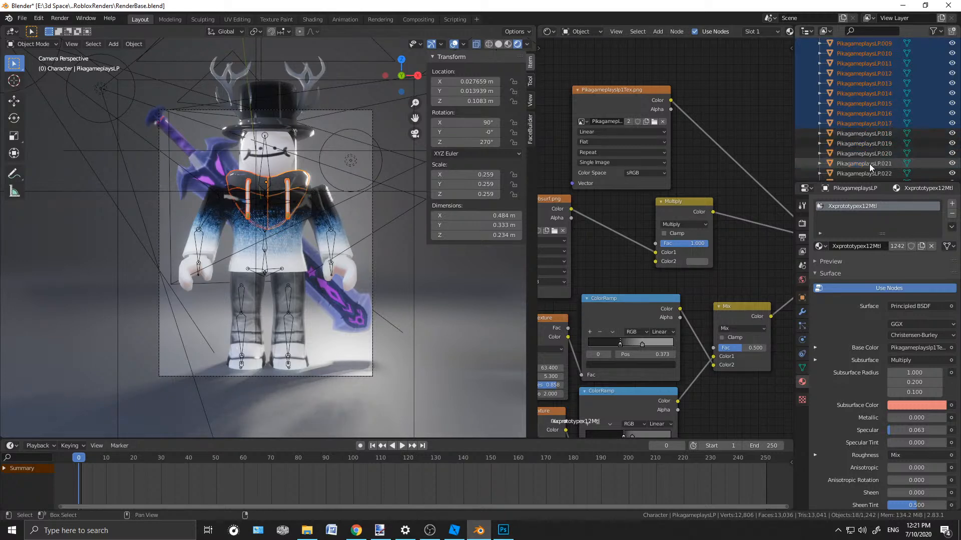
shift+click(869, 163)
scroll(866, 155, down, 4)
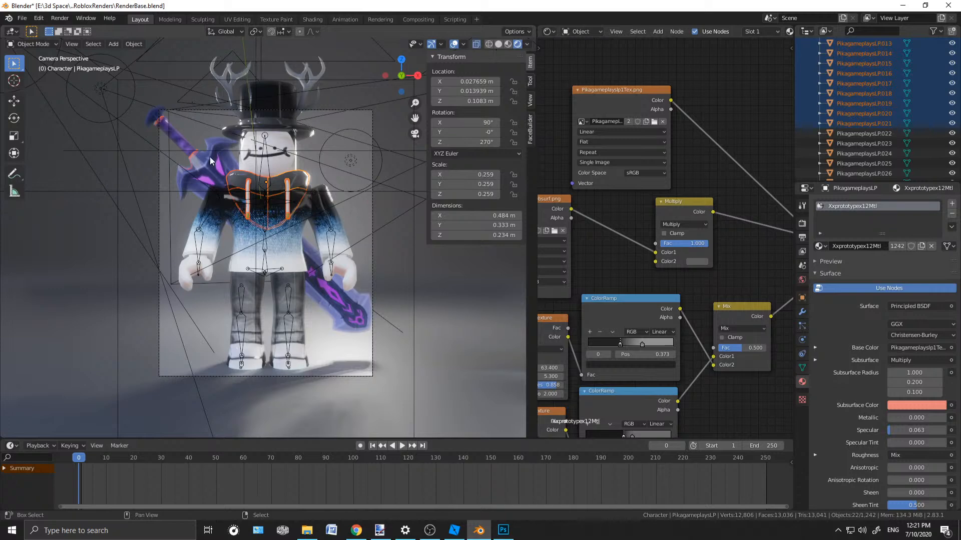
ctrl+click(853, 121)
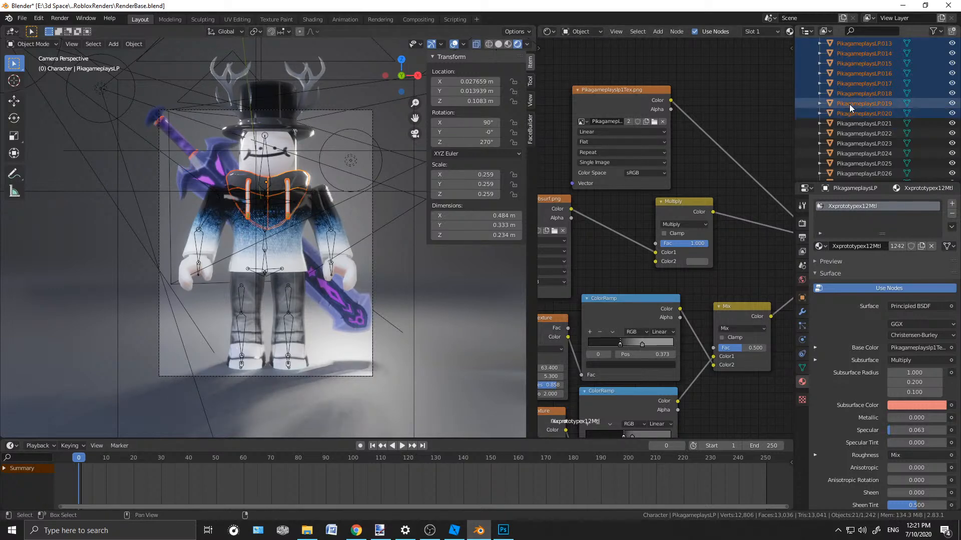
shift+click(848, 104)
shift+click(848, 95)
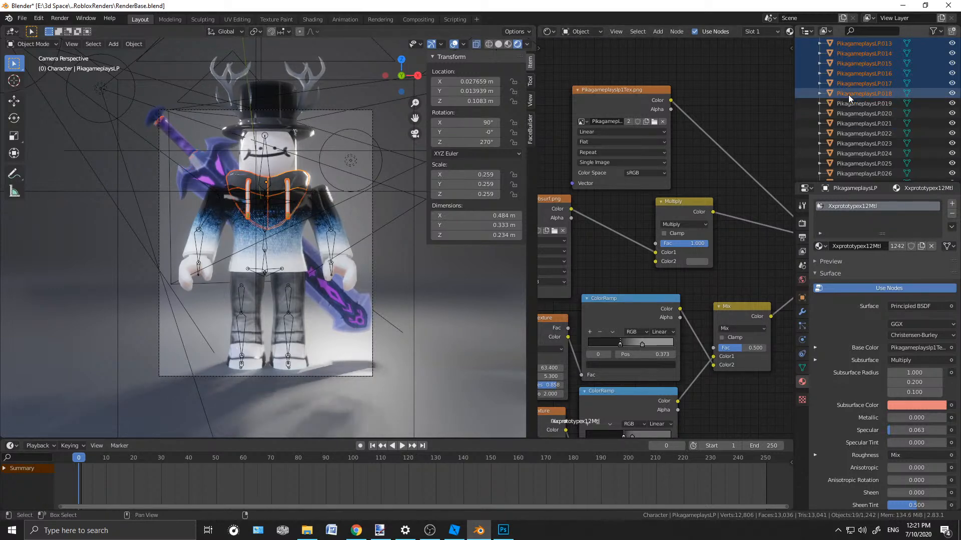
shift+click(848, 66)
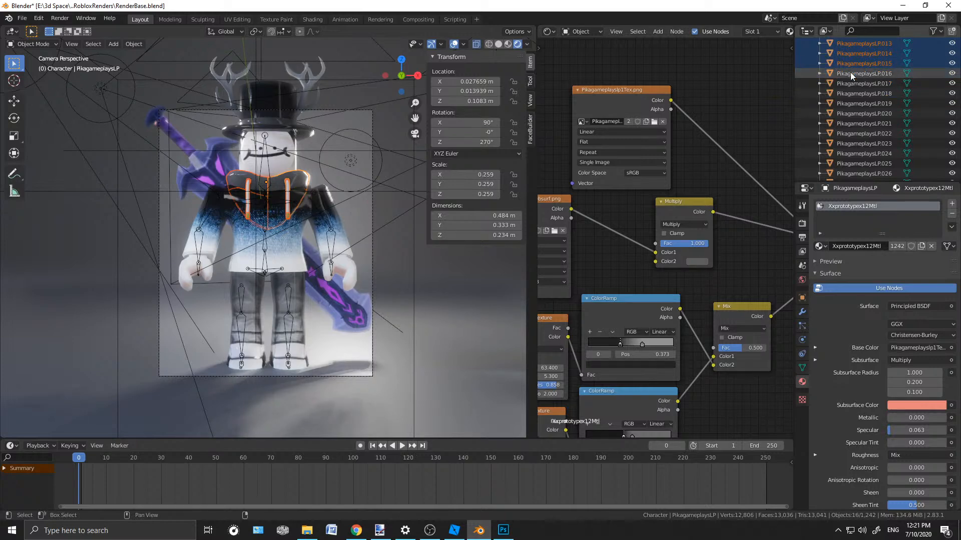
shift+click(851, 82)
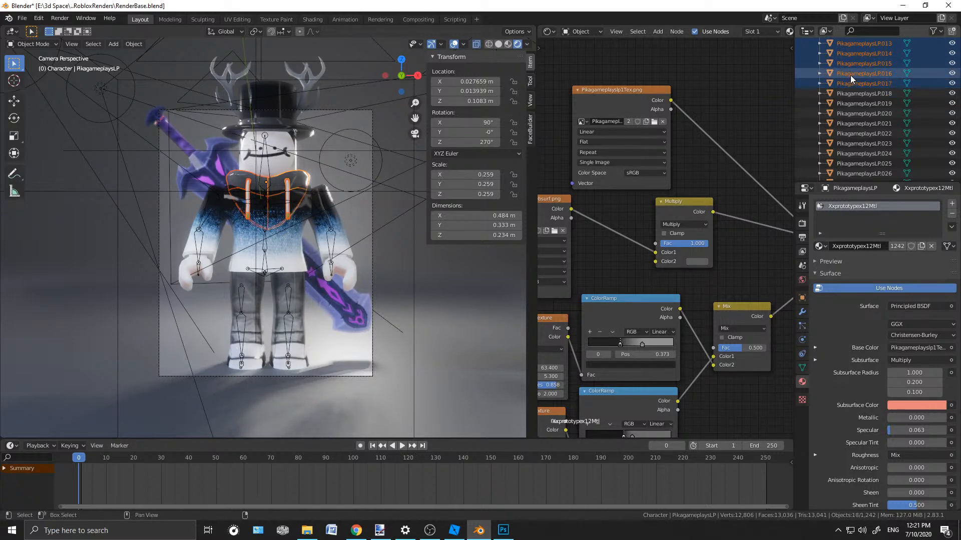
key(Delete)
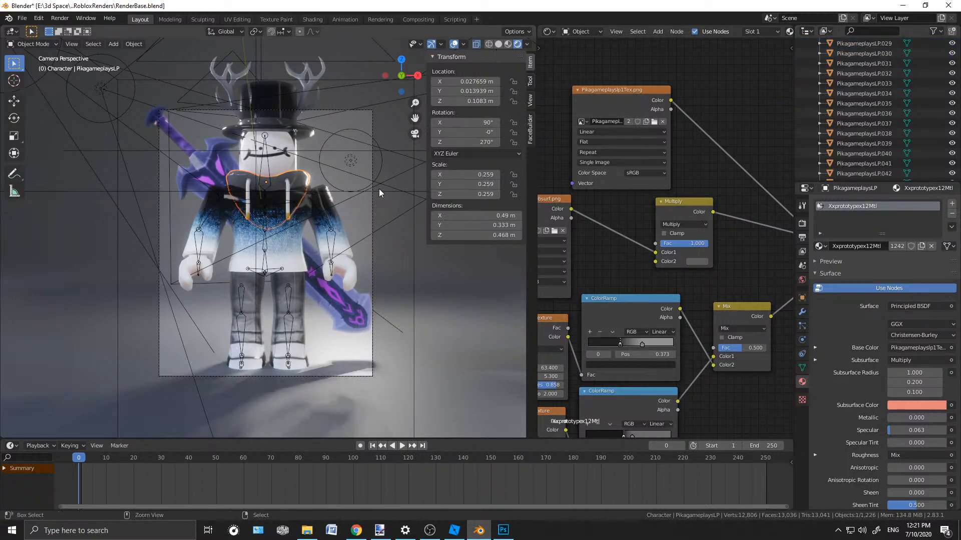
Select the sword pieces in the Outliner as one continuous range from PikagameplaysLP.017 through PikagameplaysLP.154
scroll(379, 188, up, 2)
middle_drag(344, 188, 332, 212)
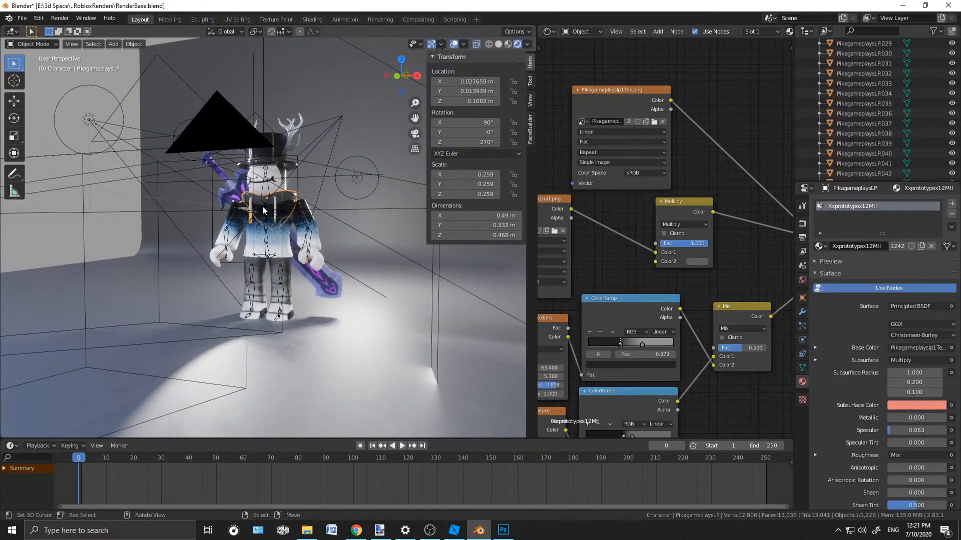
key(KP_0)
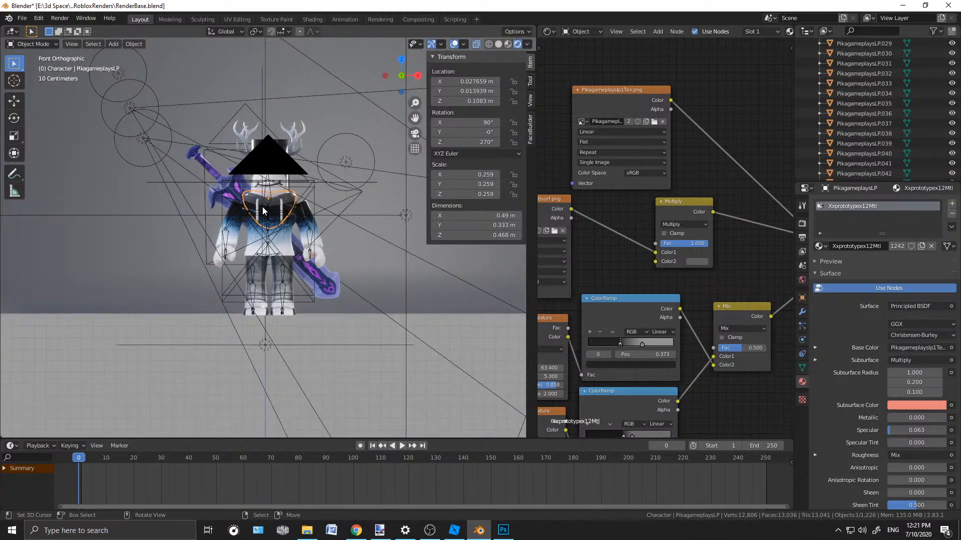
scroll(262, 206, up, 3)
scroll(262, 206, down, 1)
scroll(859, 94, up, 9)
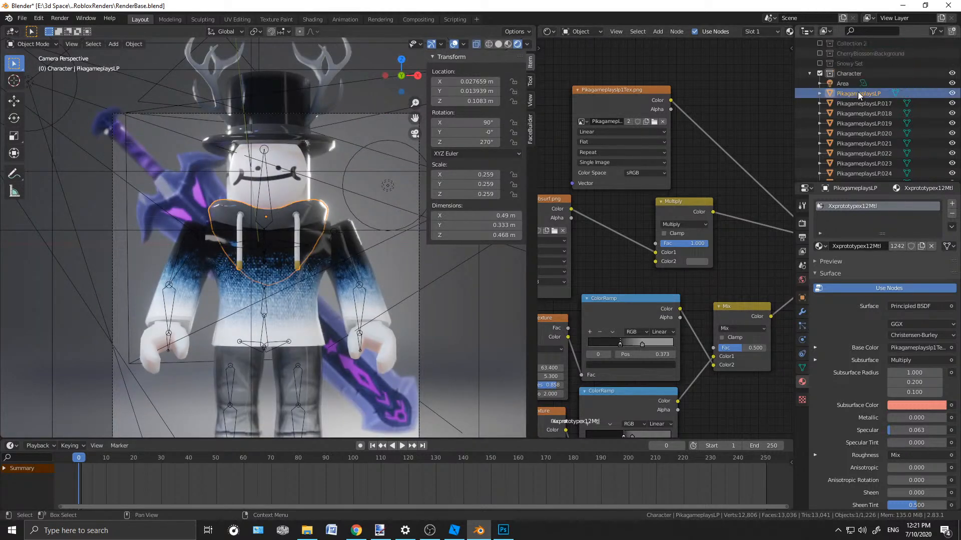
click(858, 103)
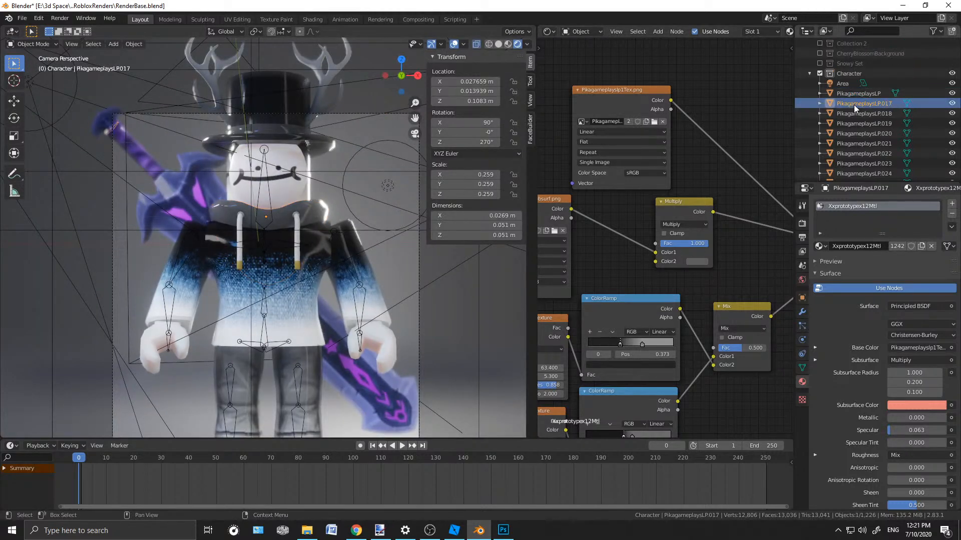
scroll(860, 109, down, 3)
shift+click(860, 110)
scroll(860, 110, down, 5)
shift+click(860, 110)
scroll(860, 110, down, 5)
shift+click(859, 111)
scroll(859, 112, down, 5)
shift+click(859, 111)
scroll(859, 111, down, 5)
shift+click(860, 111)
scroll(860, 110, down, 5)
shift+click(858, 112)
scroll(858, 113, down, 5)
shift+click(858, 112)
scroll(859, 112, down, 4)
shift+click(858, 112)
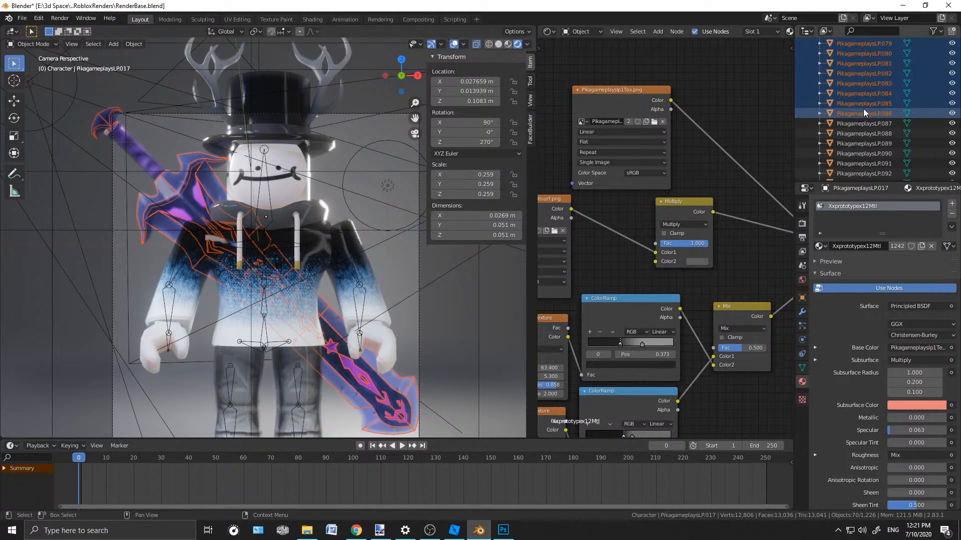
scroll(863, 109, down, 2)
shift+click(863, 109)
scroll(864, 111, down, 3)
shift+click(855, 123)
scroll(856, 124, down, 2)
shift+click(858, 124)
scroll(858, 124, down, 3)
shift+click(858, 124)
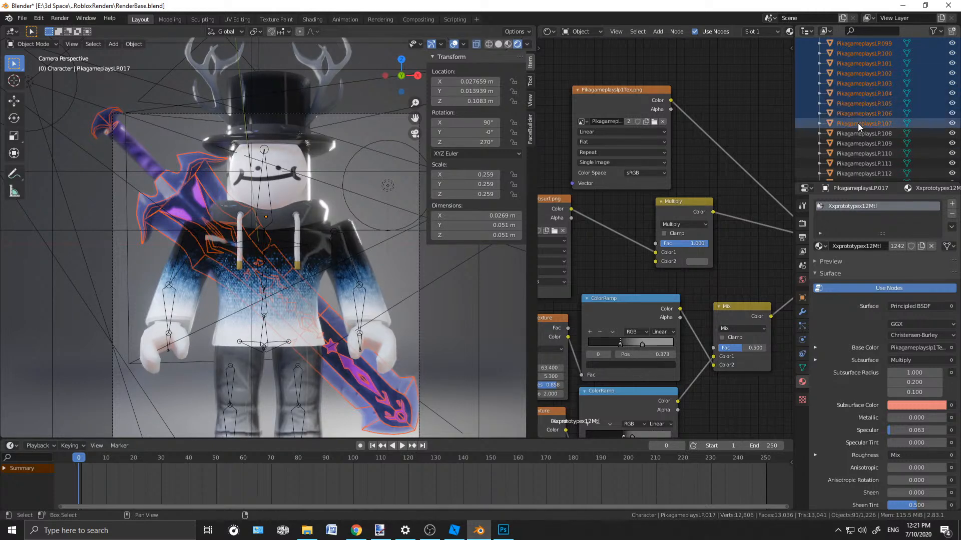
scroll(857, 123, down, 2)
shift+click(859, 122)
scroll(859, 122, down, 3)
shift+click(859, 123)
scroll(858, 122, down, 2)
shift+click(857, 125)
scroll(856, 125, down, 3)
shift+click(857, 124)
scroll(857, 124, down, 2)
shift+click(857, 125)
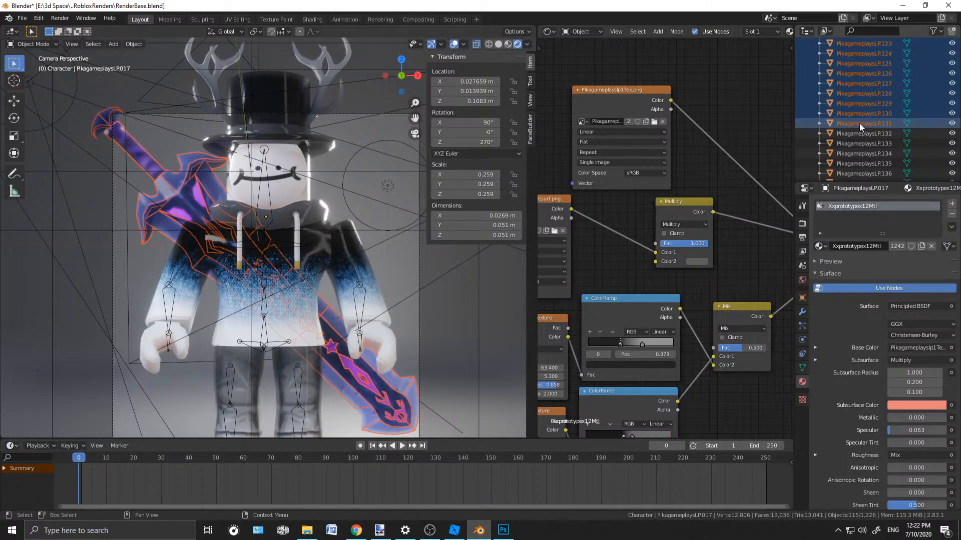
scroll(860, 125, down, 1)
shift+click(860, 126)
scroll(859, 126, down, 2)
shift+click(858, 130)
scroll(858, 129, down, 2)
shift+click(857, 130)
scroll(857, 128, down, 1)
shift+click(857, 129)
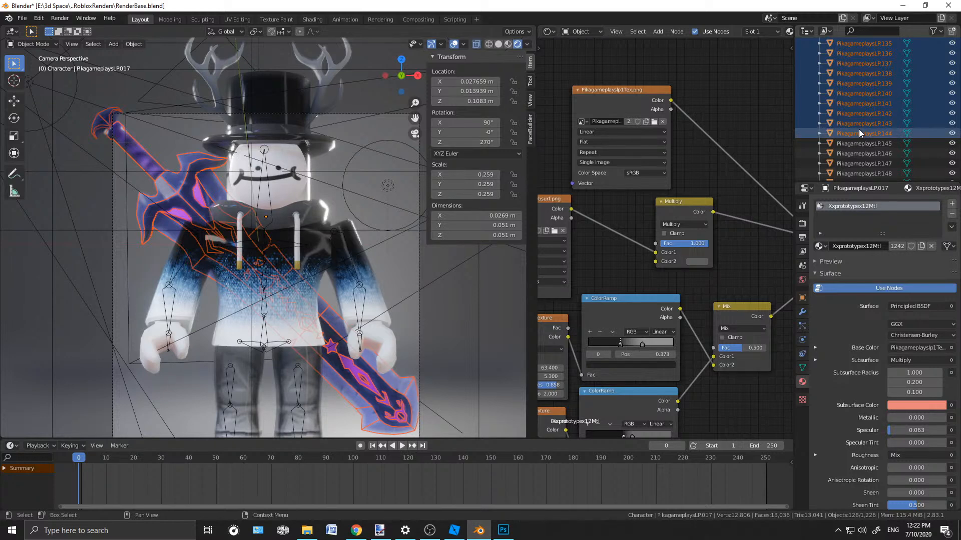
scroll(847, 131, down, 3)
shift+click(848, 130)
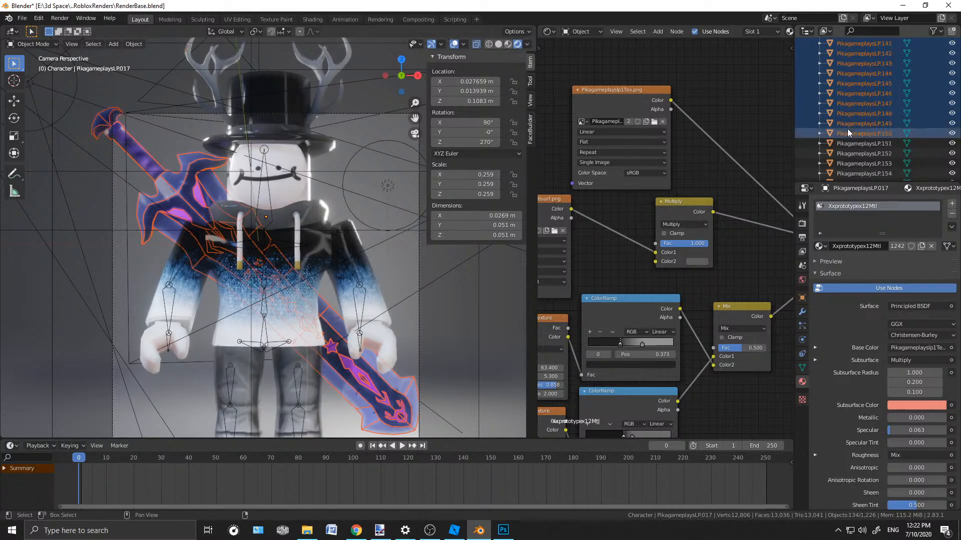
scroll(848, 128, down, 2)
shift+click(848, 130)
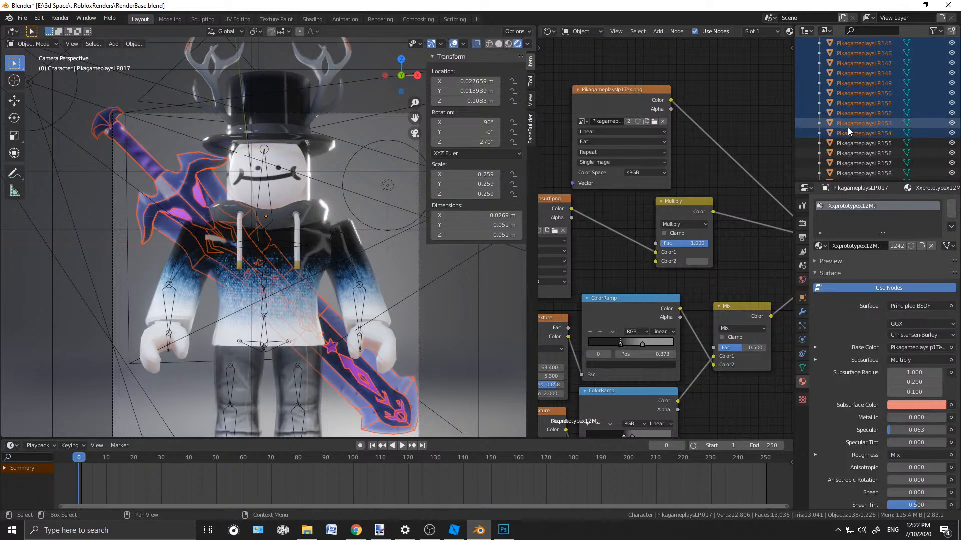
Trim the sword selection to end at PikagameplaysLP.149 and join the pieces into one object, checking the sword with trial moves
shift+click(851, 114)
shift+click(851, 106)
shift+click(850, 98)
scroll(851, 97, up, 2)
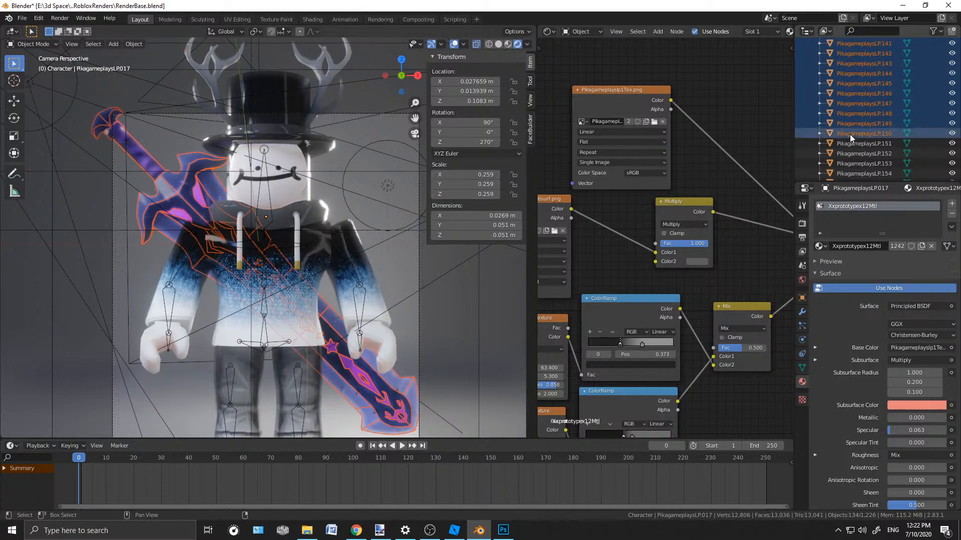
scroll(320, 135, down, 2)
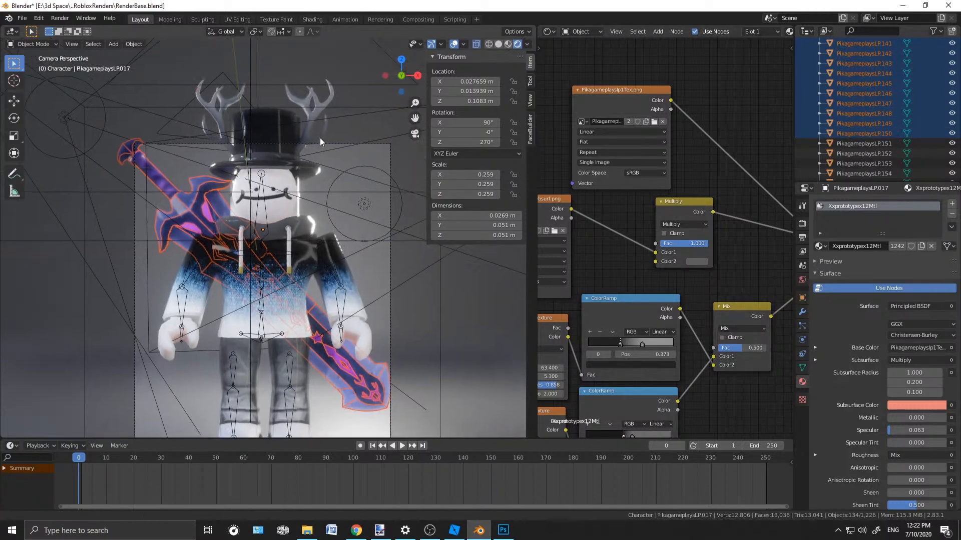
shift+click(850, 123)
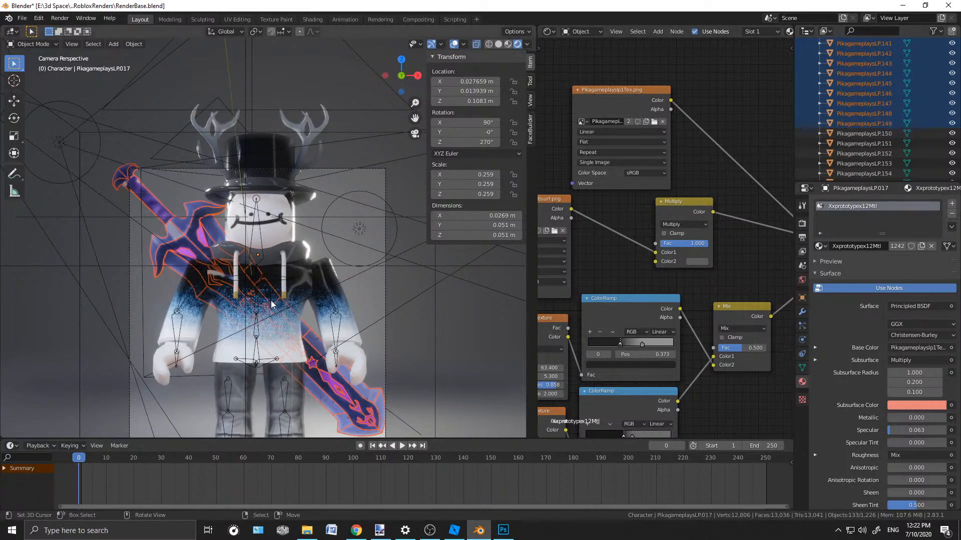
key(g)
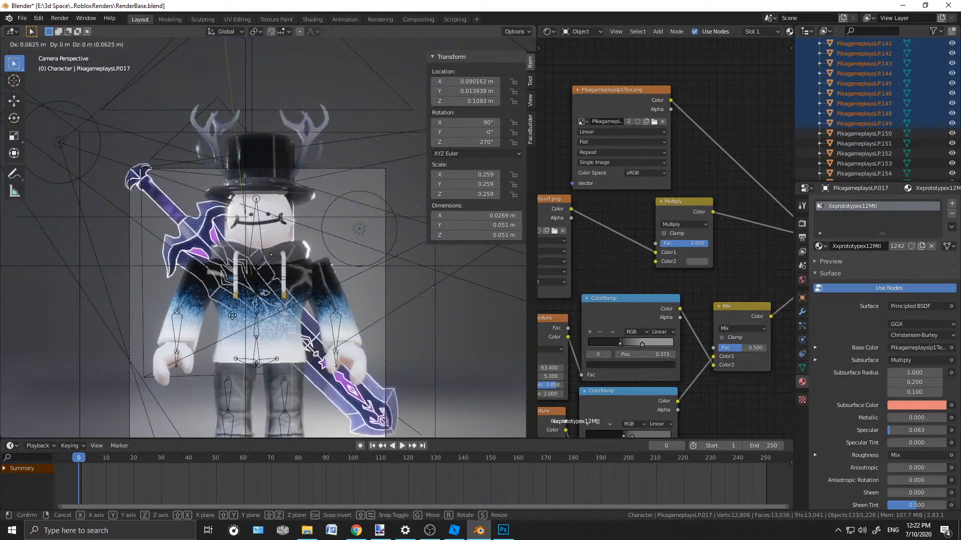
click(245, 149)
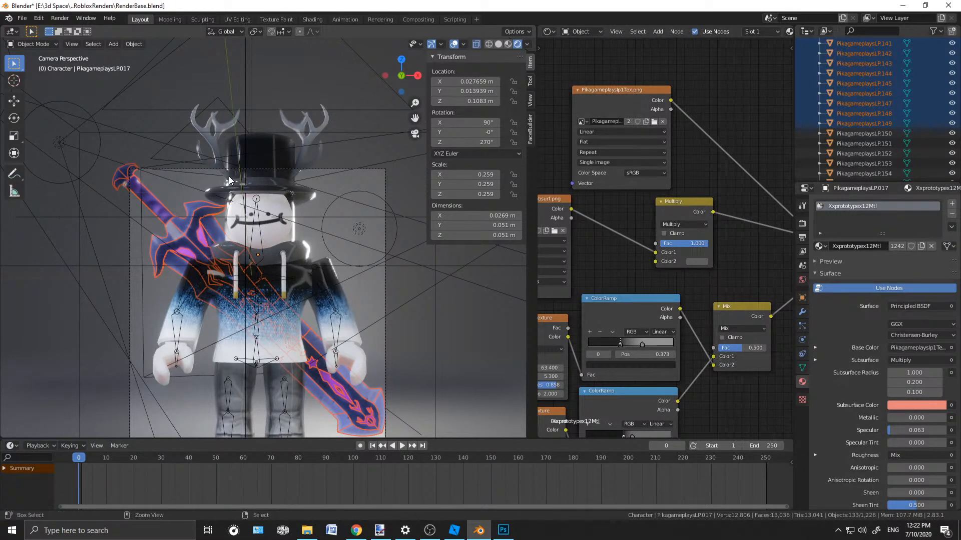
key(ctrl+j)
key(g)
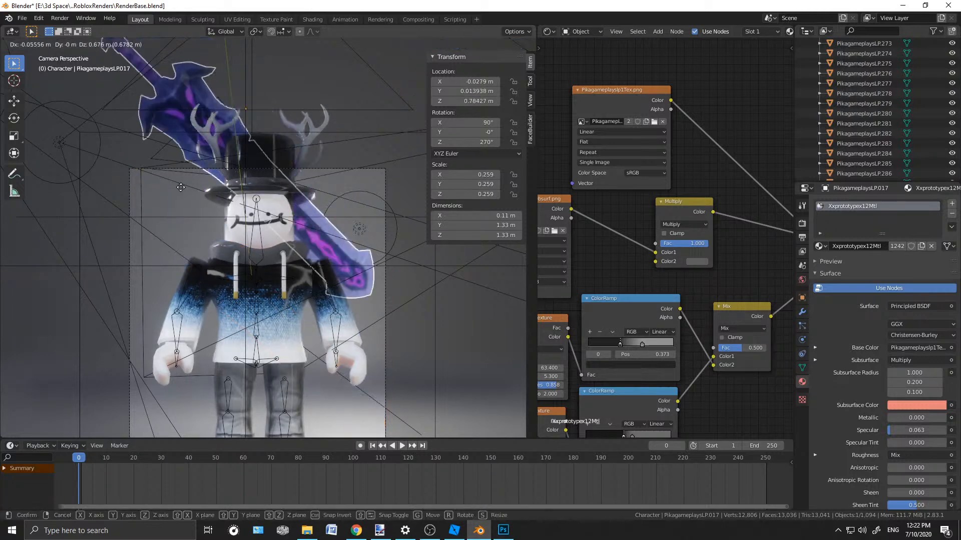
right_click(346, 153)
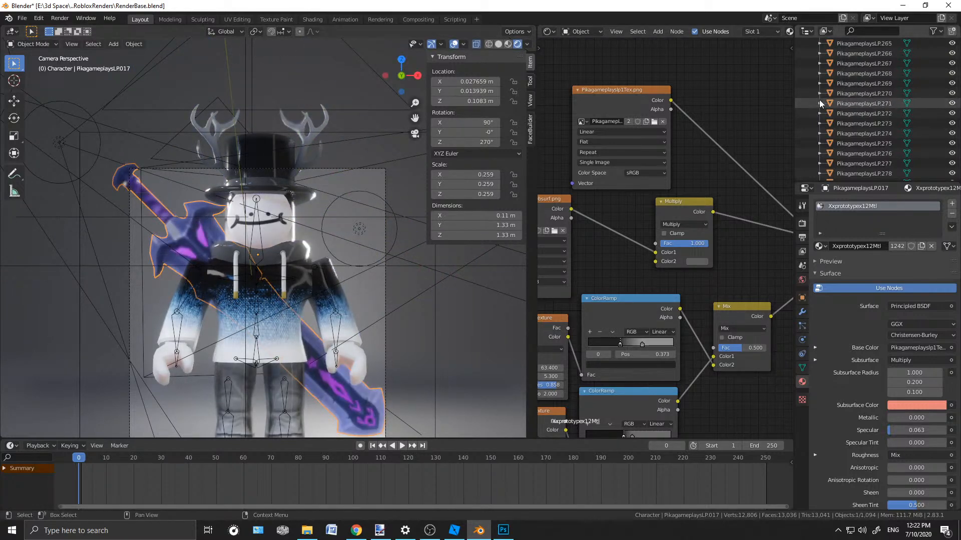
Return to the first character pieces in the Outliner and check PikagameplaysLP.150 and the joined sword PikagameplaysLP.017 by selecting each
scroll(819, 99, up, 10)
scroll(818, 95, up, 5)
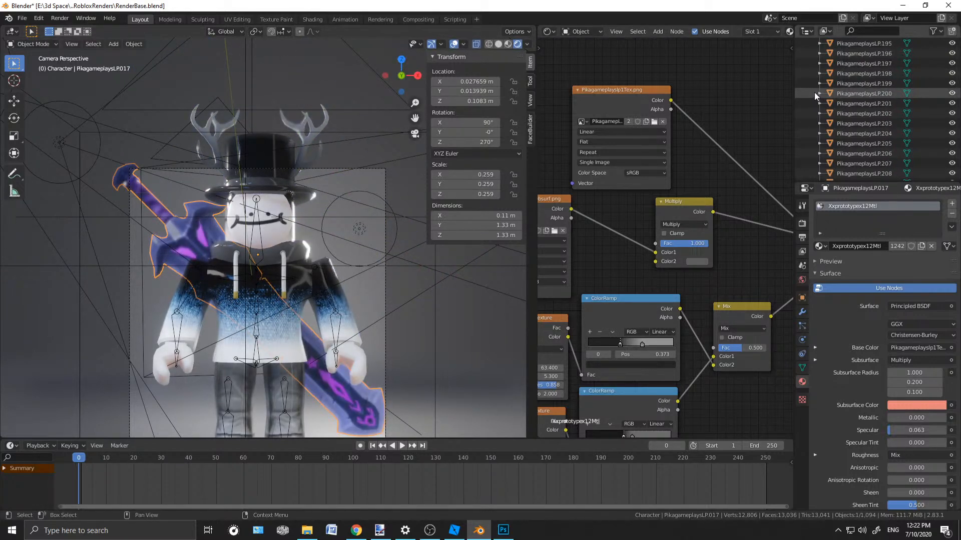
scroll(815, 90, up, 6)
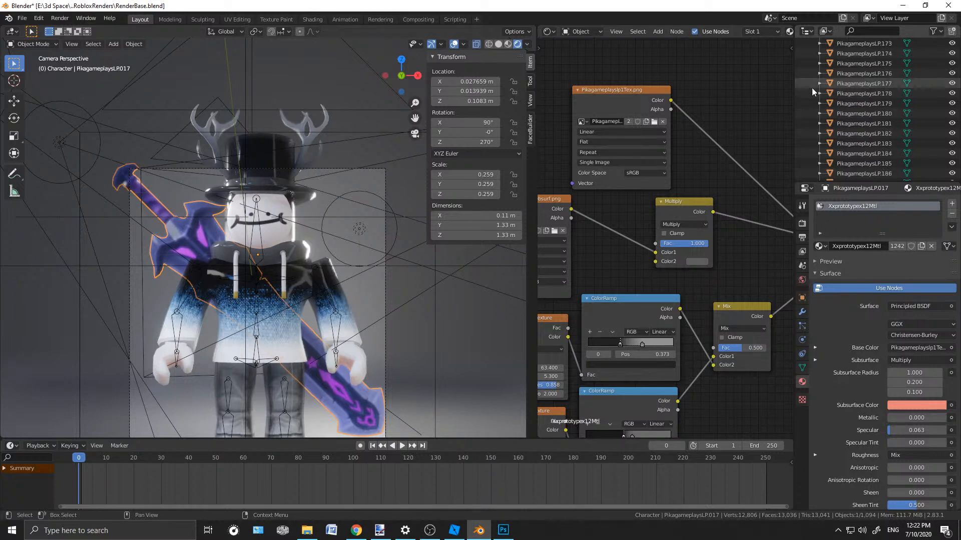
scroll(807, 84, up, 2)
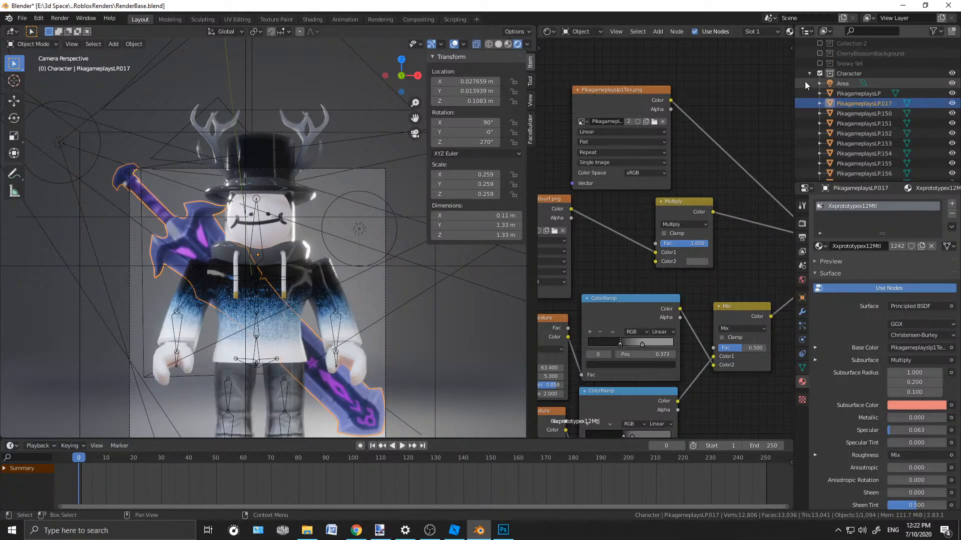
click(863, 114)
shift+middle_drag(258, 280, 258, 218)
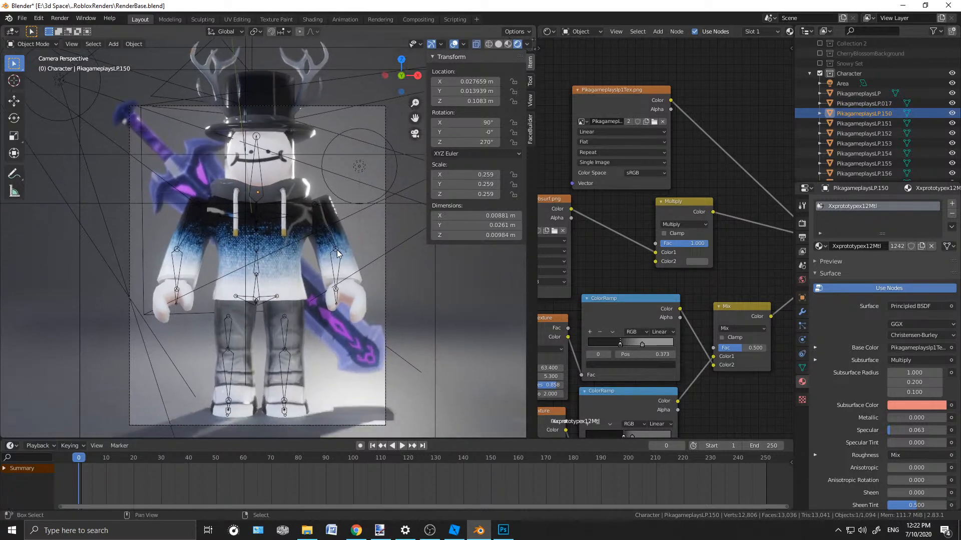
click(848, 103)
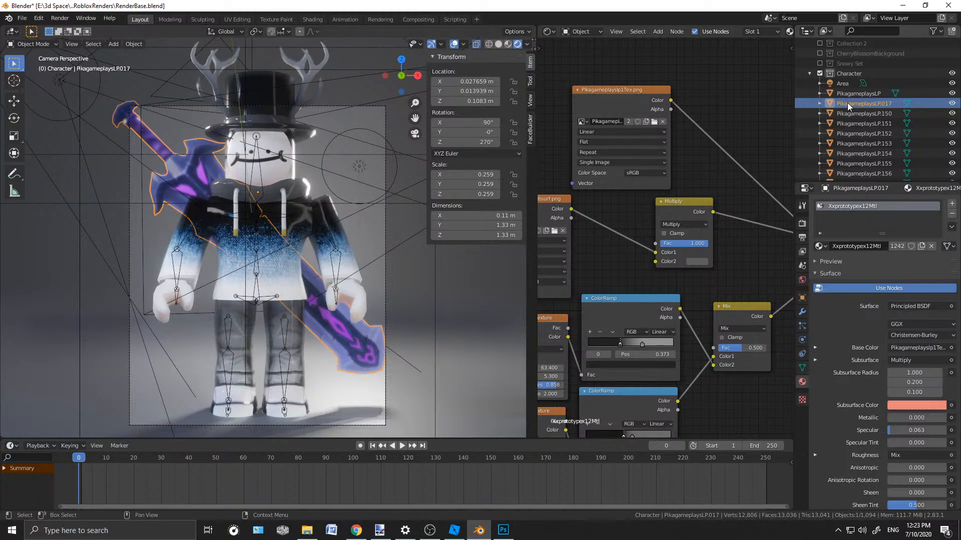
Select the antler pieces in the Outliner as one continuous range from PikagameplaysLP.150 through PikagameplaysLP.464
click(850, 113)
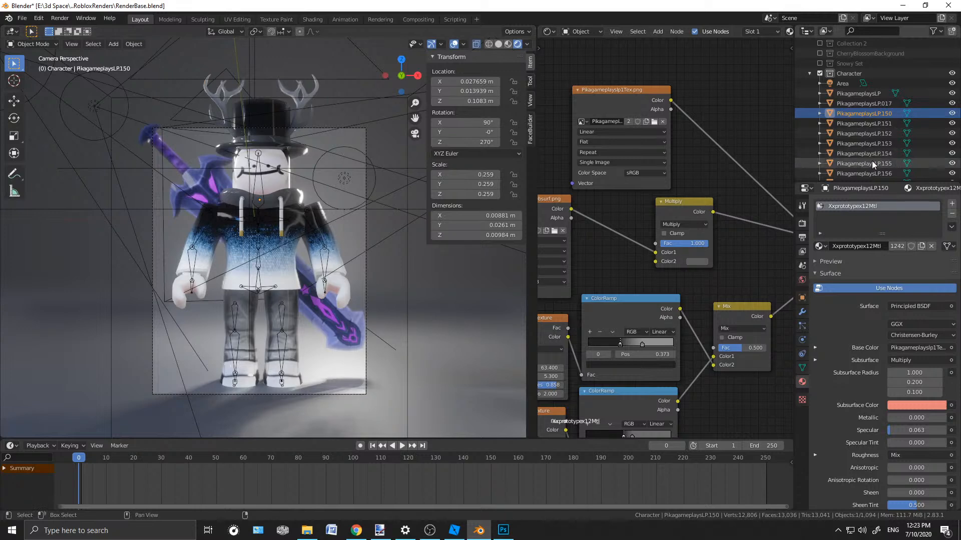
shift+click(872, 161)
scroll(868, 156, down, 5)
shift+click(866, 158)
scroll(866, 158, down, 2)
scroll(865, 158, down, 5)
shift+click(864, 159)
scroll(865, 159, down, 3)
shift+click(863, 159)
scroll(863, 159, down, 2)
shift+click(863, 161)
scroll(863, 160, down, 3)
shift+click(862, 161)
scroll(863, 161, down, 2)
shift+click(863, 161)
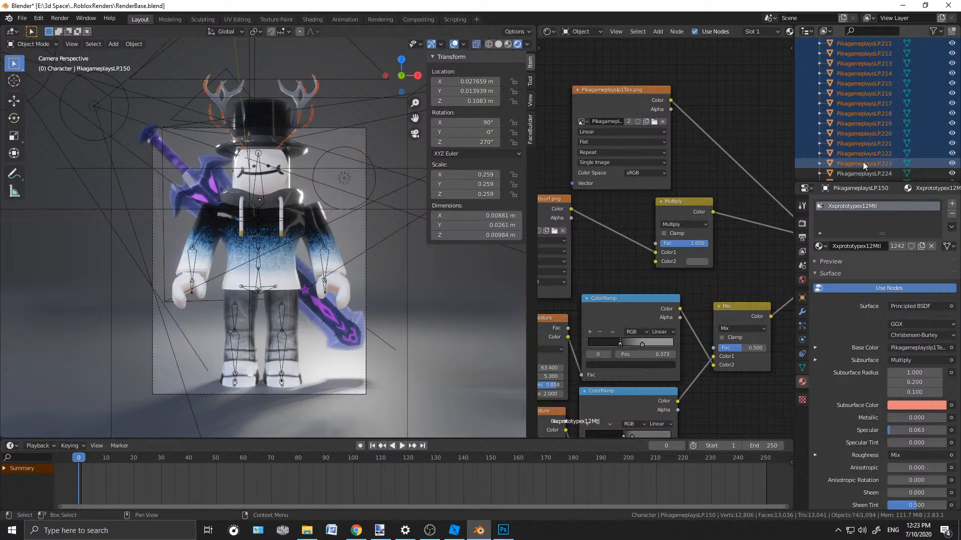
scroll(863, 161, down, 2)
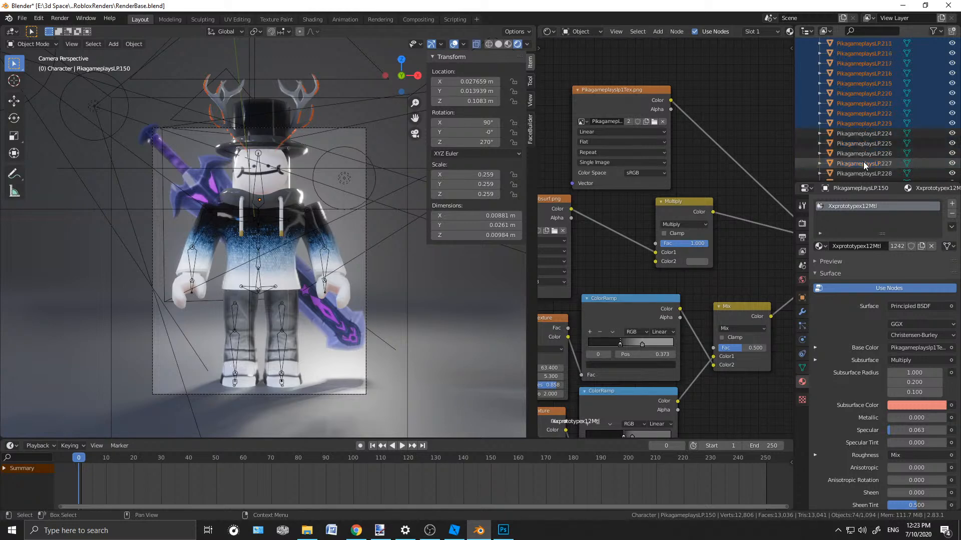
shift+click(865, 165)
scroll(865, 165, down, 3)
shift+click(866, 166)
scroll(866, 167, down, 4)
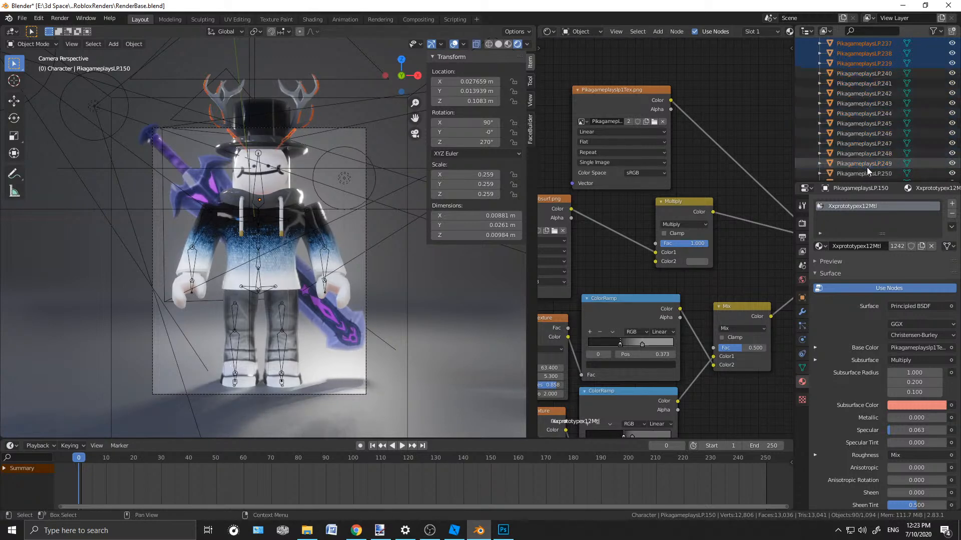
shift+click(867, 167)
scroll(867, 166, down, 3)
shift+click(866, 167)
scroll(866, 167, down, 1)
scroll(861, 168, down, 2)
shift+click(856, 170)
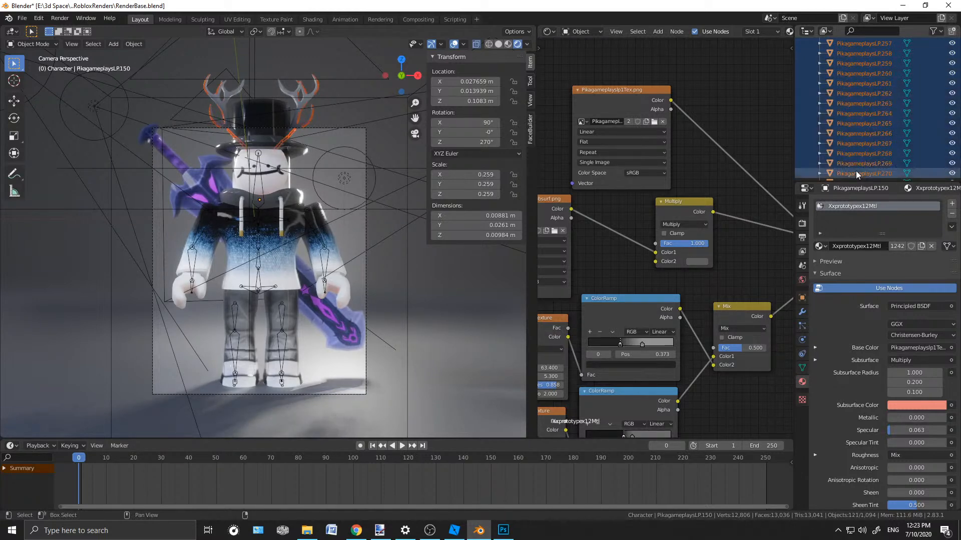
scroll(855, 170, down, 2)
shift+click(855, 172)
scroll(854, 172, down, 3)
shift+click(854, 172)
scroll(854, 172, down, 3)
shift+click(851, 177)
scroll(851, 177, down, 3)
shift+click(850, 166)
scroll(850, 167, down, 3)
shift+click(850, 167)
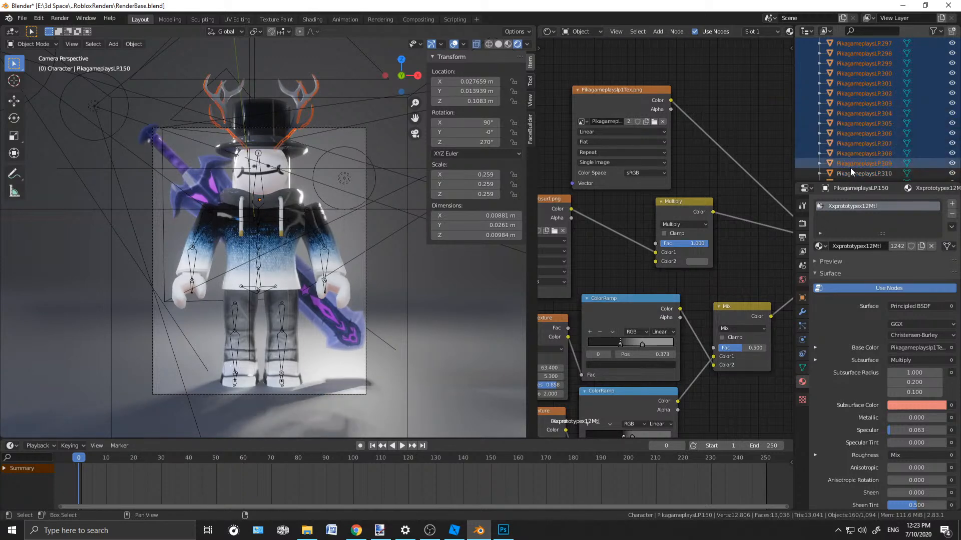
scroll(851, 168, down, 3)
shift+click(851, 168)
scroll(850, 169, down, 3)
shift+click(850, 167)
scroll(849, 169, down, 3)
shift+click(849, 169)
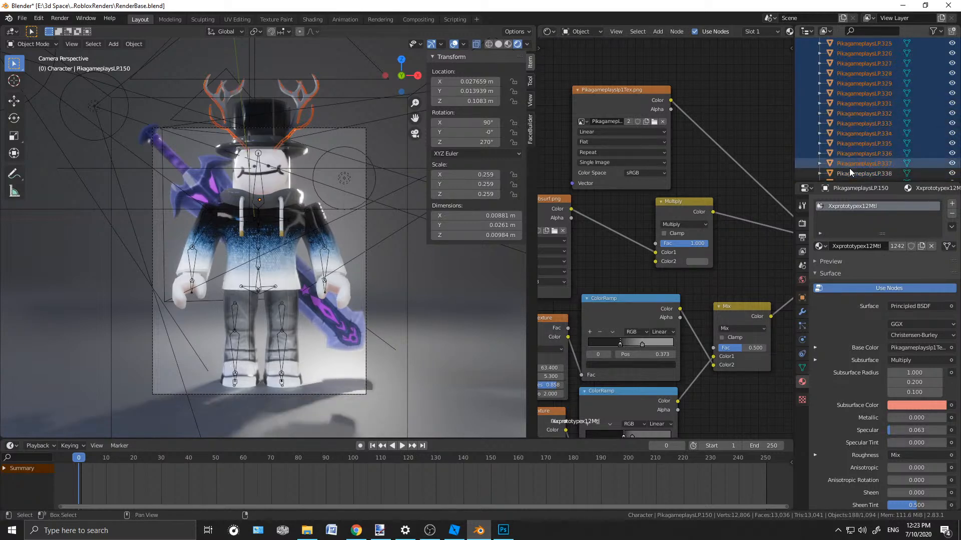
scroll(848, 170, down, 3)
shift+click(848, 170)
scroll(849, 170, down, 3)
shift+click(849, 170)
scroll(849, 171, down, 3)
shift+click(848, 170)
scroll(848, 170, down, 3)
shift+click(851, 169)
scroll(853, 173, down, 3)
shift+click(853, 173)
scroll(854, 176, down, 3)
shift+click(854, 179)
scroll(853, 179, down, 3)
shift+click(856, 169)
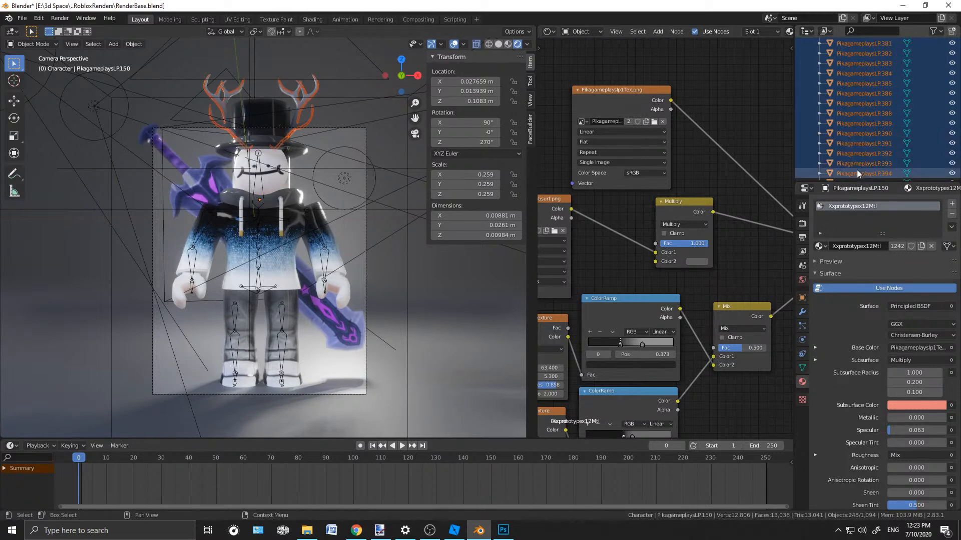
scroll(857, 169, down, 3)
shift+click(856, 170)
scroll(855, 172, down, 3)
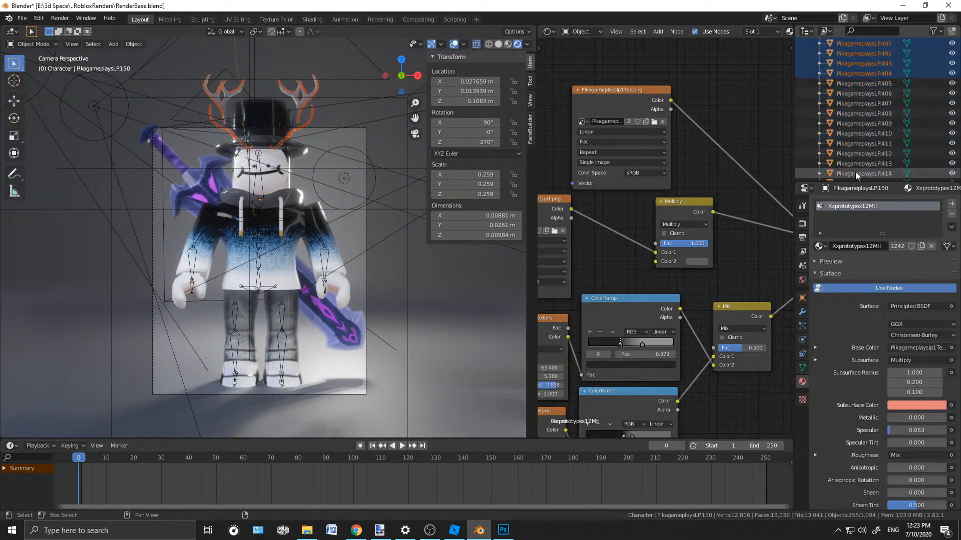
shift+click(854, 172)
scroll(854, 172, down, 3)
shift+click(854, 172)
scroll(855, 172, down, 3)
shift+click(855, 172)
scroll(855, 172, down, 3)
shift+click(855, 172)
scroll(855, 173, down, 3)
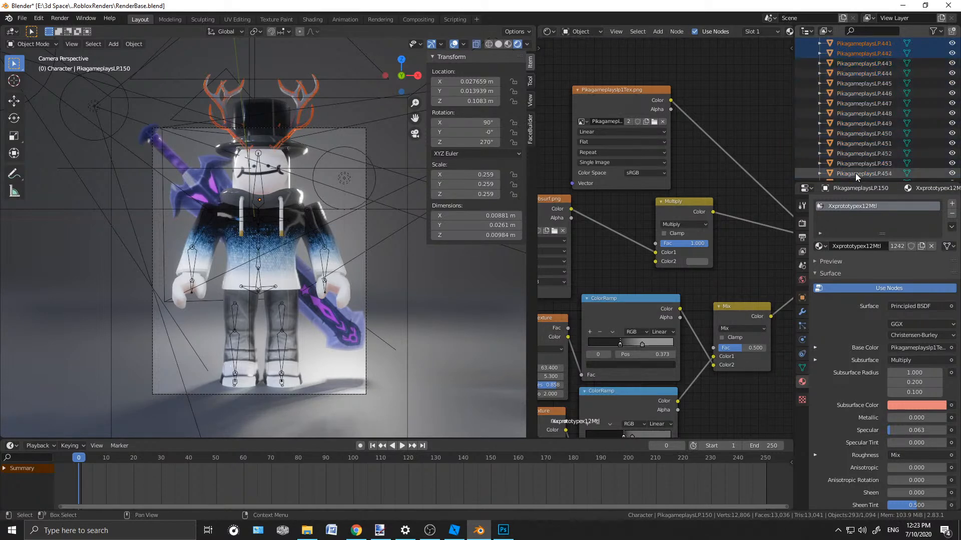
shift+click(854, 172)
scroll(855, 173, down, 3)
shift+click(855, 173)
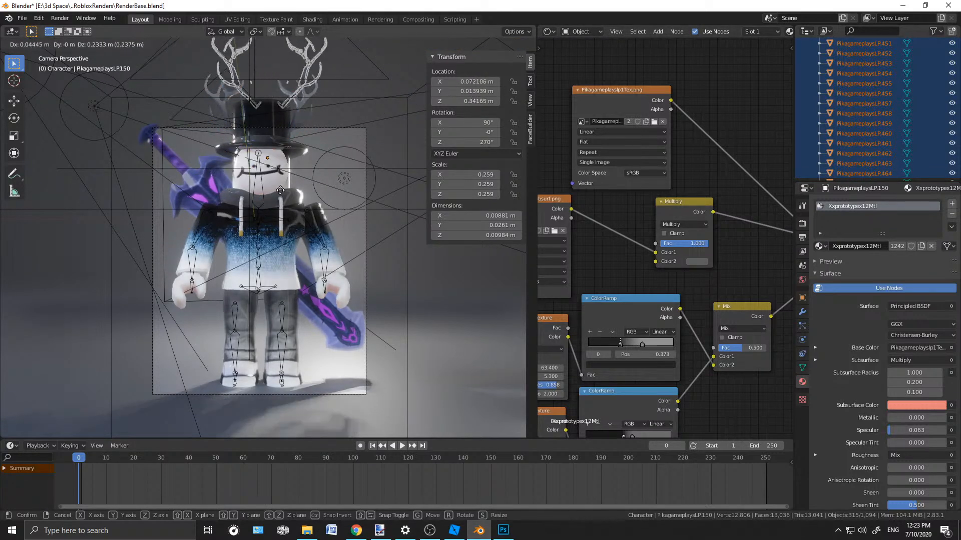
Extend the antler selection in the Outliner without gaps from PikagameplaysLP.465 through PikagameplaysLP.739
scroll(844, 135, down, 8)
shift+click(844, 134)
scroll(845, 136, down, 5)
scroll(845, 136, down, 5)
shift+click(845, 134)
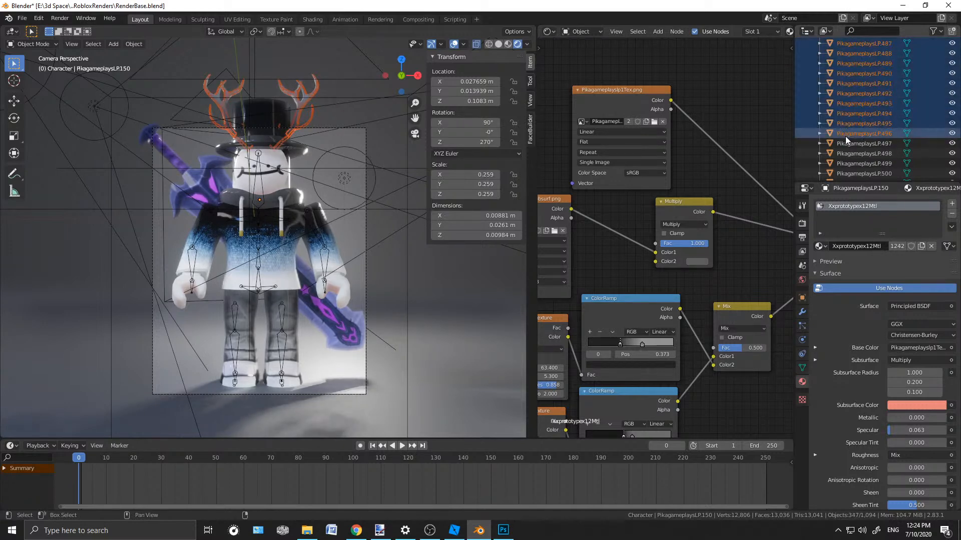
scroll(866, 109, down, 10)
shift+click(866, 104)
scroll(867, 106, down, 5)
shift+click(866, 106)
scroll(866, 106, down, 4)
shift+click(866, 106)
scroll(866, 107, down, 10)
shift+click(865, 106)
scroll(866, 106, down, 1)
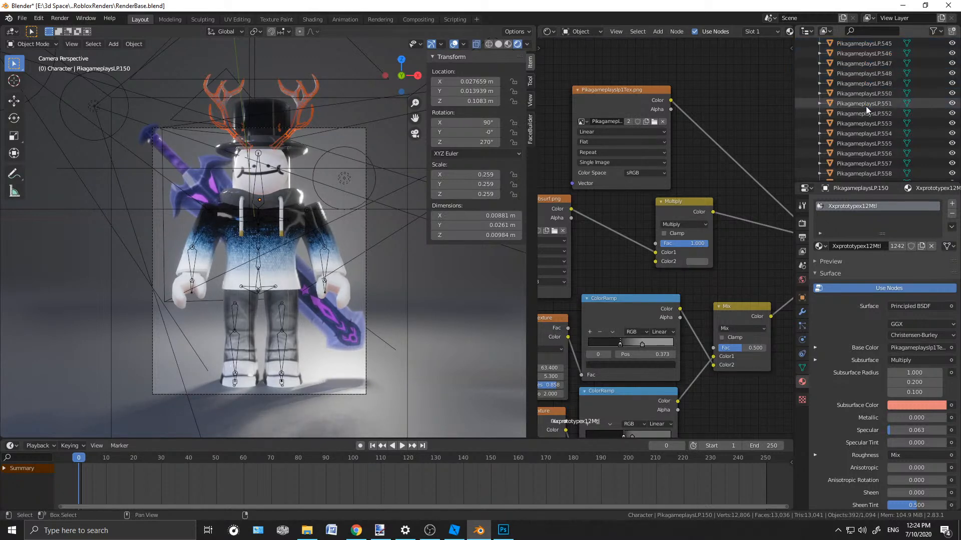
scroll(865, 106, down, 4)
scroll(866, 108, down, 6)
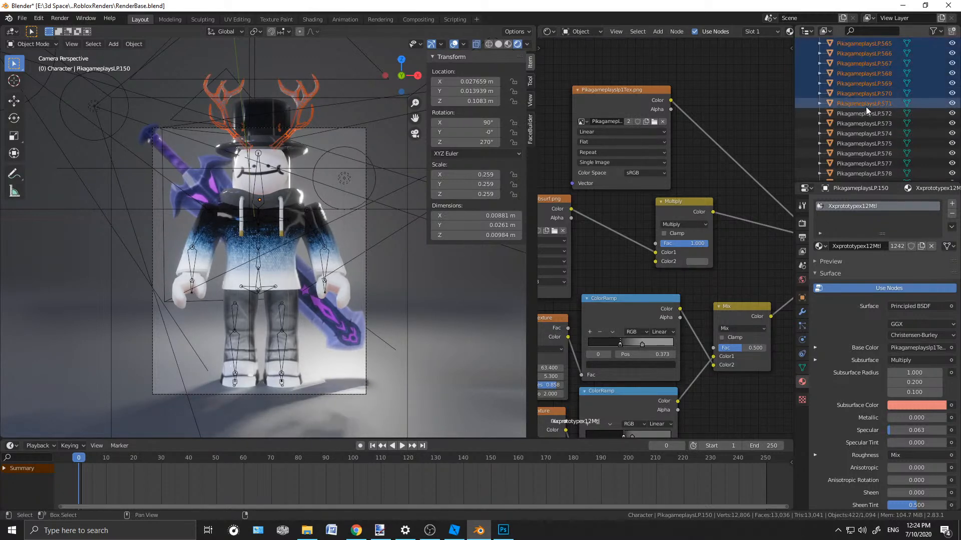
scroll(866, 106, down, 7)
scroll(866, 106, down, 7)
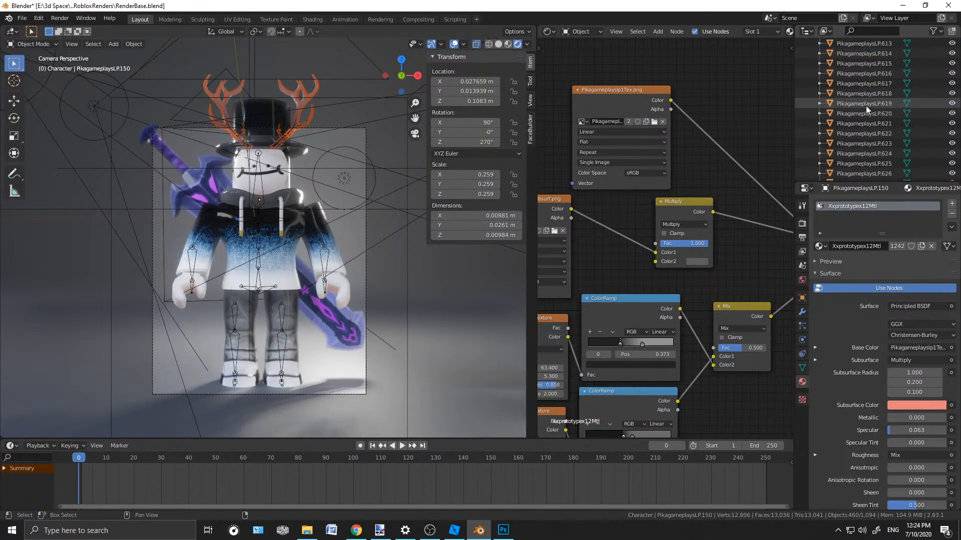
scroll(865, 106, down, 9)
scroll(864, 106, down, 5)
scroll(860, 107, down, 9)
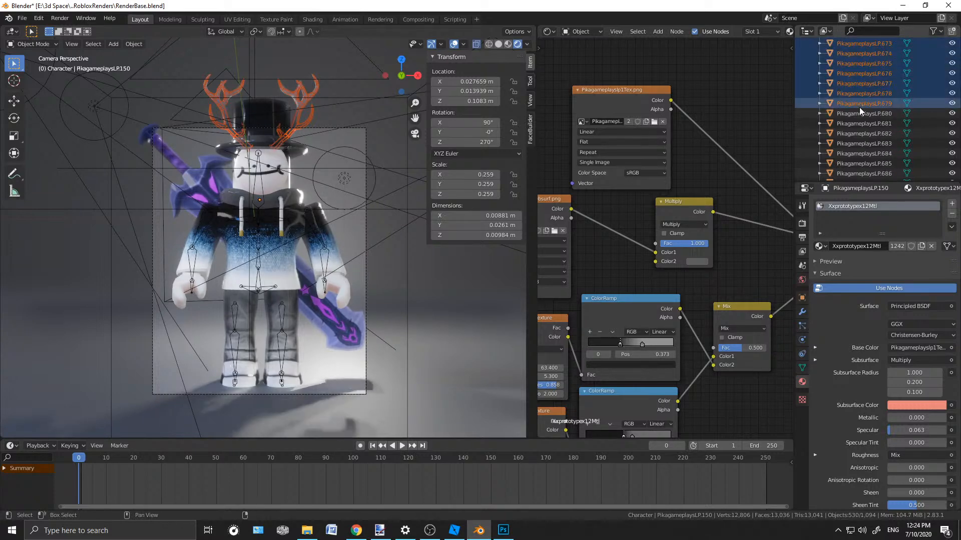
scroll(860, 107, down, 7)
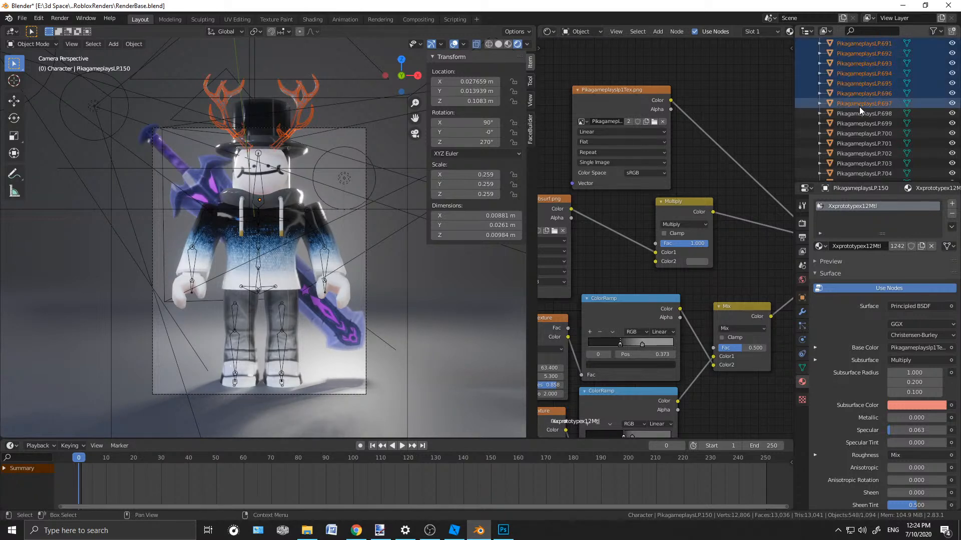
scroll(858, 107, down, 7)
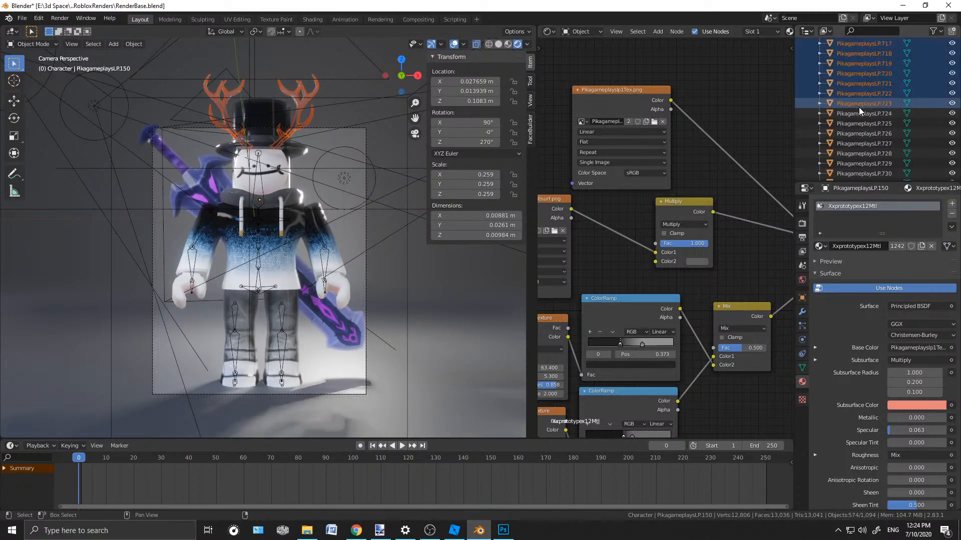
scroll(858, 107, down, 7)
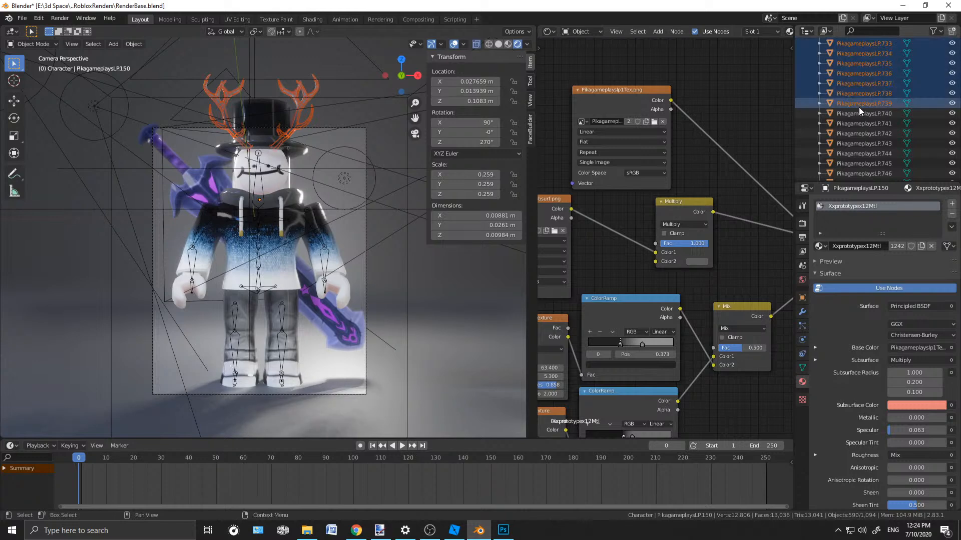
Extend the selection of antler parts in the Character collection through PikagameplaysLP.950
scroll(859, 107, down, 7)
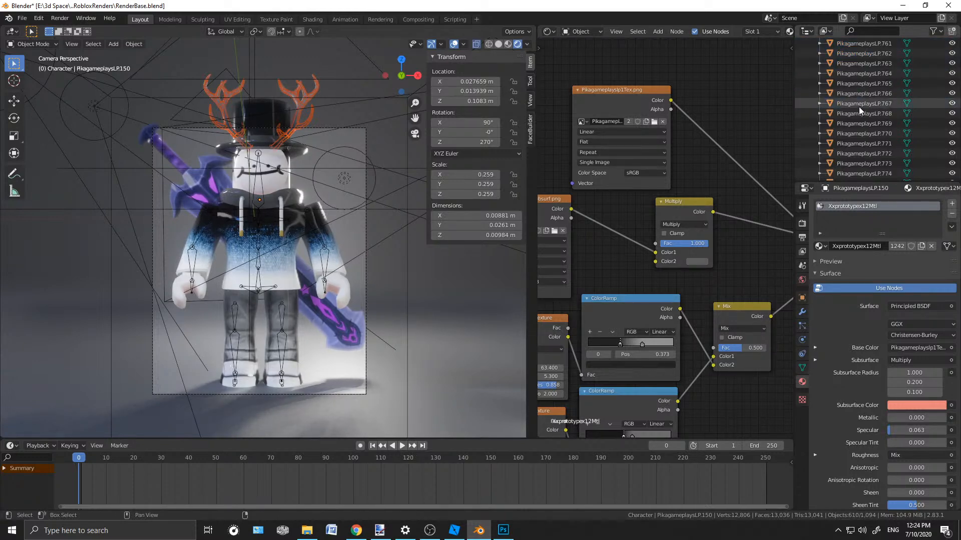
scroll(859, 106, down, 8)
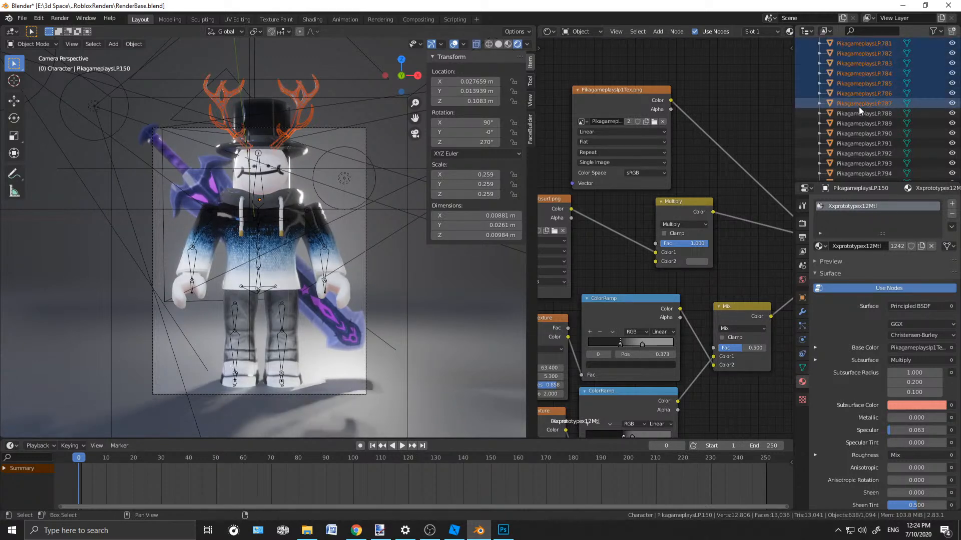
scroll(858, 107, down, 5)
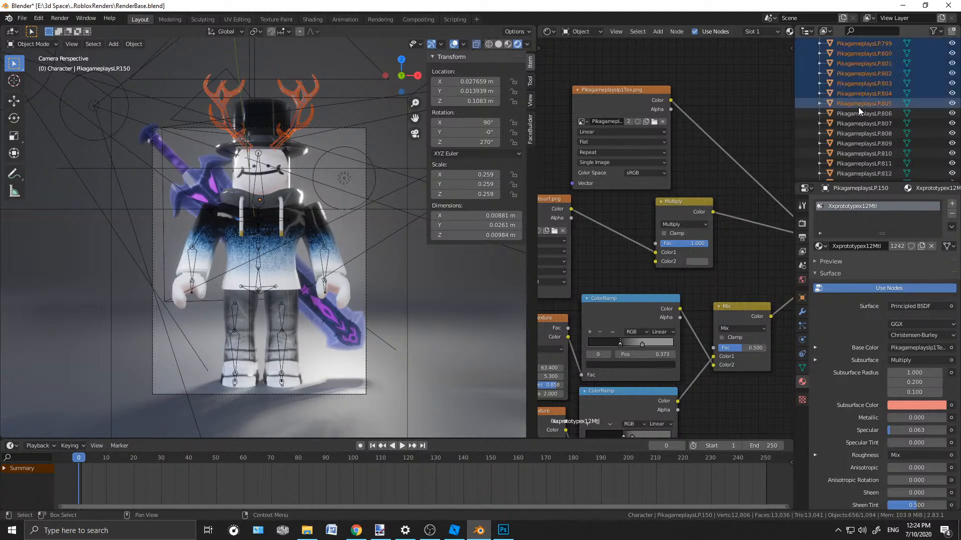
scroll(858, 106, down, 4)
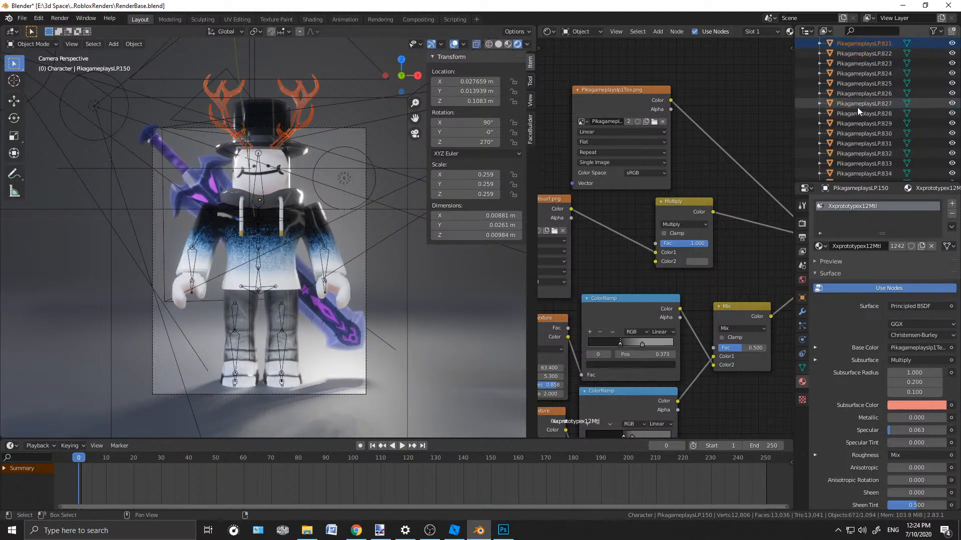
shift+click(862, 125)
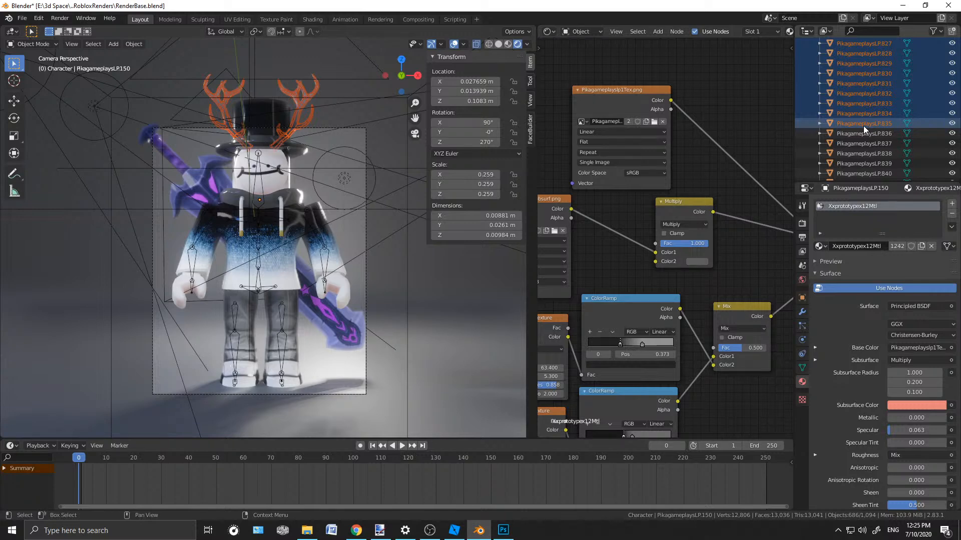
scroll(863, 125, down, 4)
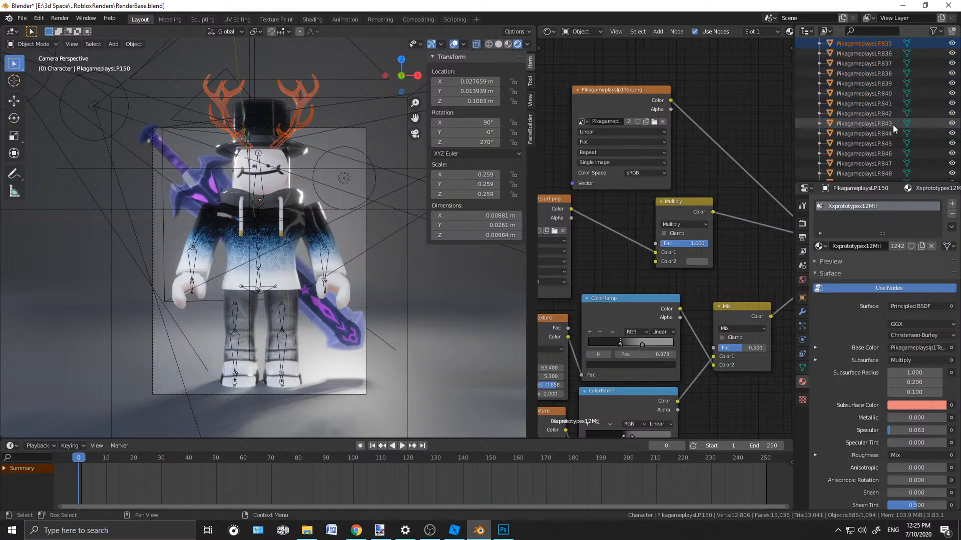
shift+click(867, 126)
scroll(866, 126, down, 3)
shift+click(866, 126)
scroll(866, 125, down, 4)
shift+click(867, 126)
scroll(866, 125, down, 4)
shift+click(866, 125)
scroll(867, 126, down, 4)
shift+click(867, 125)
scroll(867, 125, down, 4)
shift+click(866, 125)
scroll(866, 124, down, 5)
shift+click(867, 124)
scroll(867, 124, down, 4)
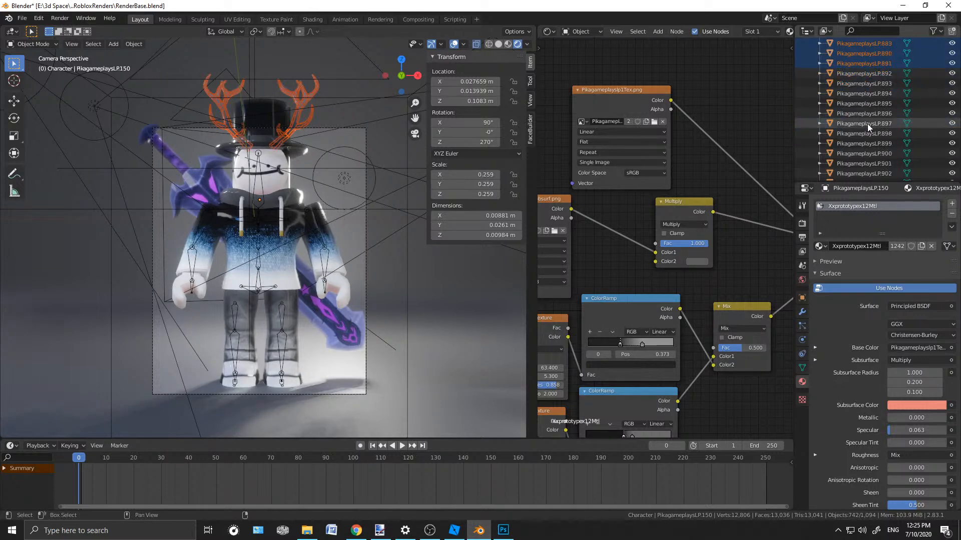
shift+click(866, 124)
scroll(866, 124, down, 3)
shift+click(867, 124)
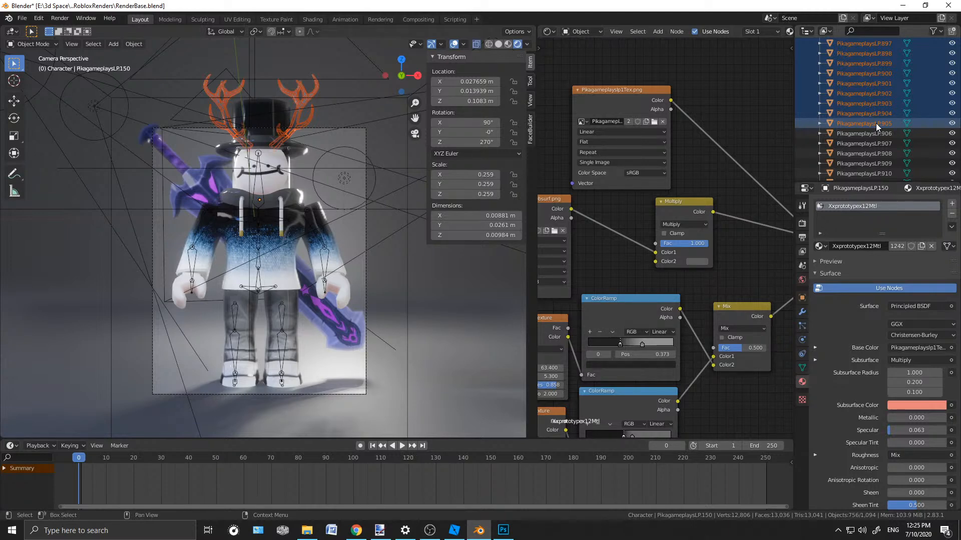
scroll(876, 123, down, 3)
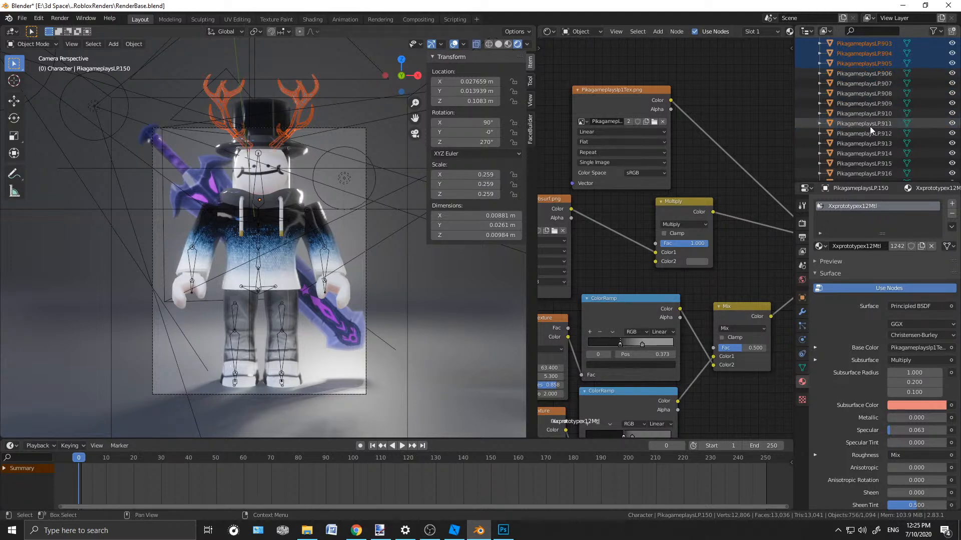
shift+click(869, 126)
scroll(870, 127, down, 4)
shift+click(868, 129)
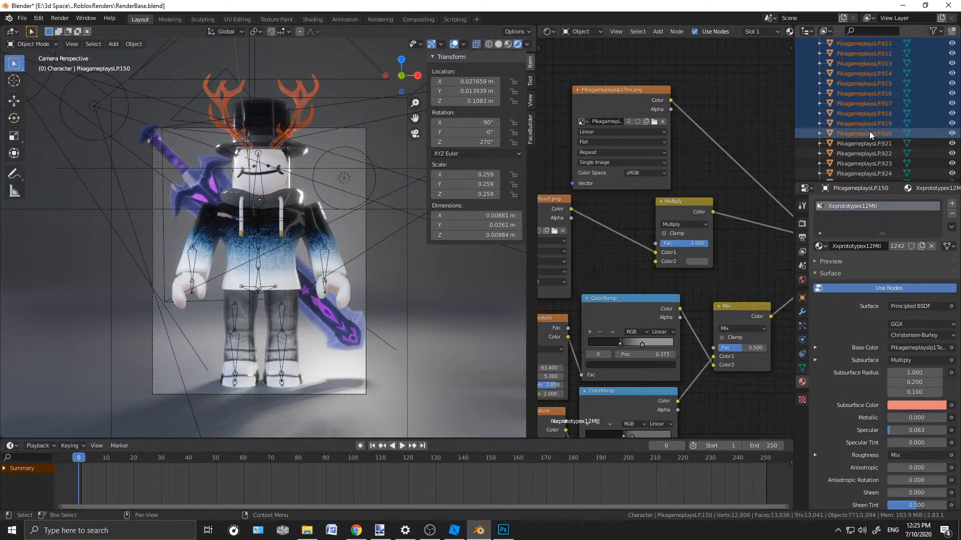
scroll(869, 132, down, 3)
shift+click(864, 131)
scroll(858, 133, down, 9)
shift+click(853, 133)
scroll(853, 132, down, 3)
shift+click(852, 132)
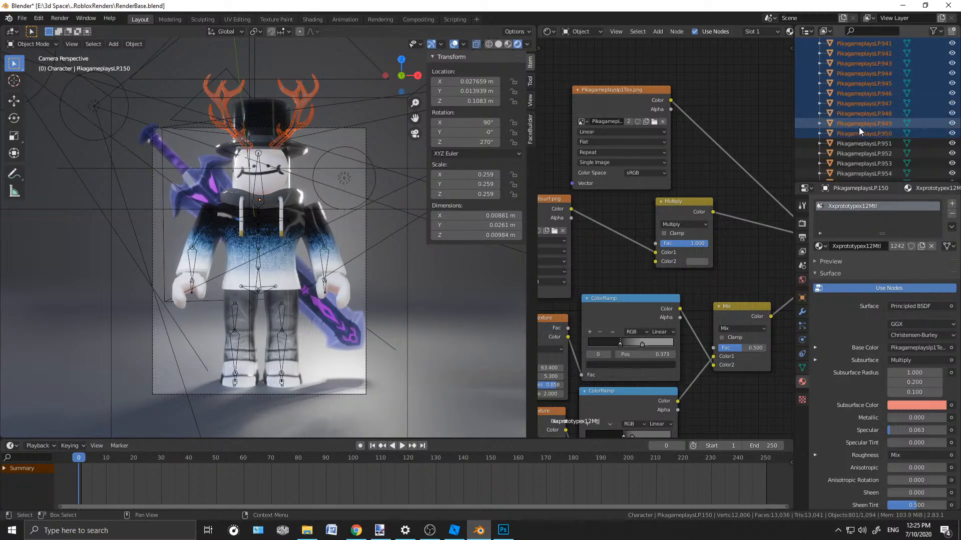
Switch to Roblox Studio, inspect the avatar in the striped top in Gallery of Renders, and return to Blender
click(454, 530)
right_drag(565, 245, 566, 245)
key(w)
click(457, 230)
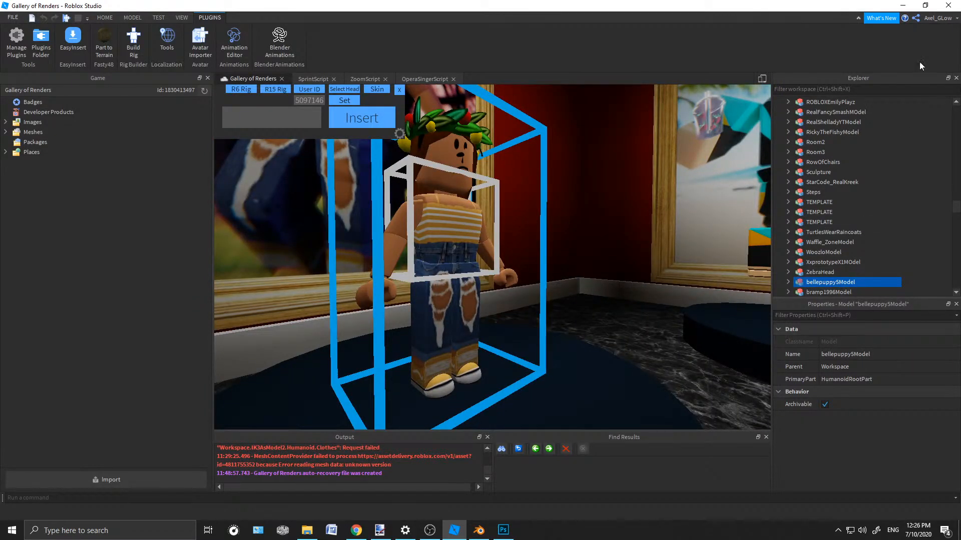
click(902, 5)
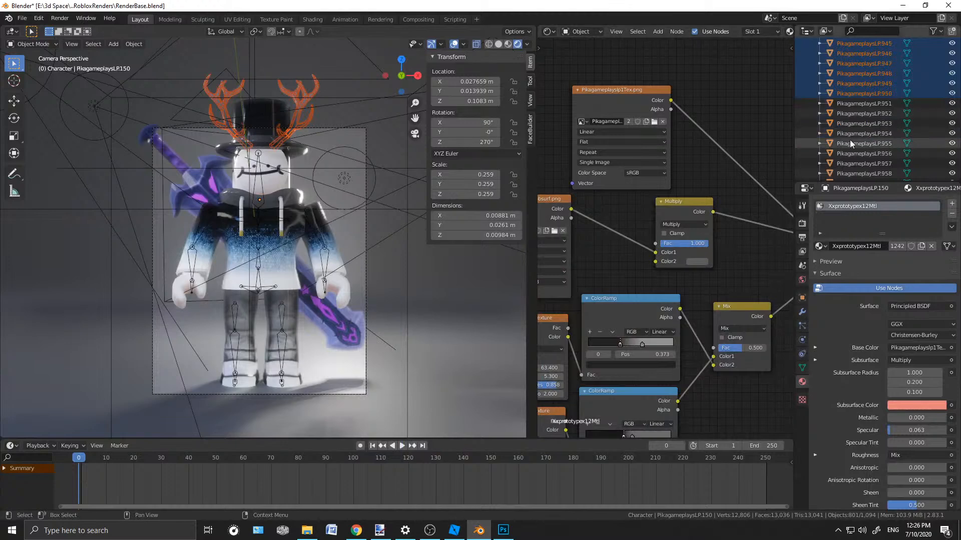
Extend the antler part selection from PikagameplaysLP.950 through PikagameplaysLP.977
shift+click(863, 126)
scroll(863, 128, down, 3)
shift+click(862, 128)
scroll(861, 129, down, 3)
scroll(860, 130, down, 2)
shift+click(860, 130)
scroll(857, 131, down, 4)
shift+click(855, 133)
scroll(856, 133, down, 2)
ctrl+click(854, 93)
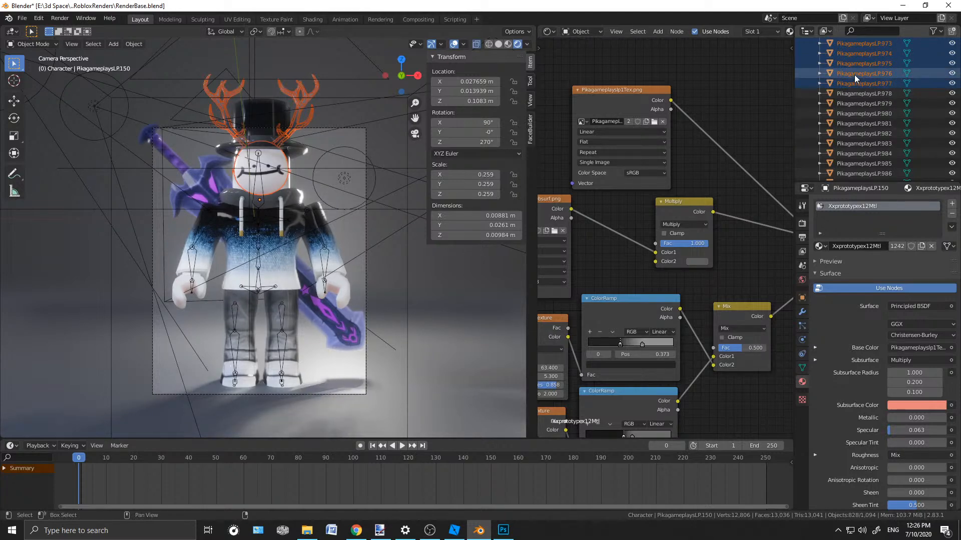
Trim the selection back to end at PikagameplaysLP.973, leaving out the head parts
scroll(854, 75, up, 2)
shift+click(845, 102)
shift+click(850, 92)
shift+click(853, 85)
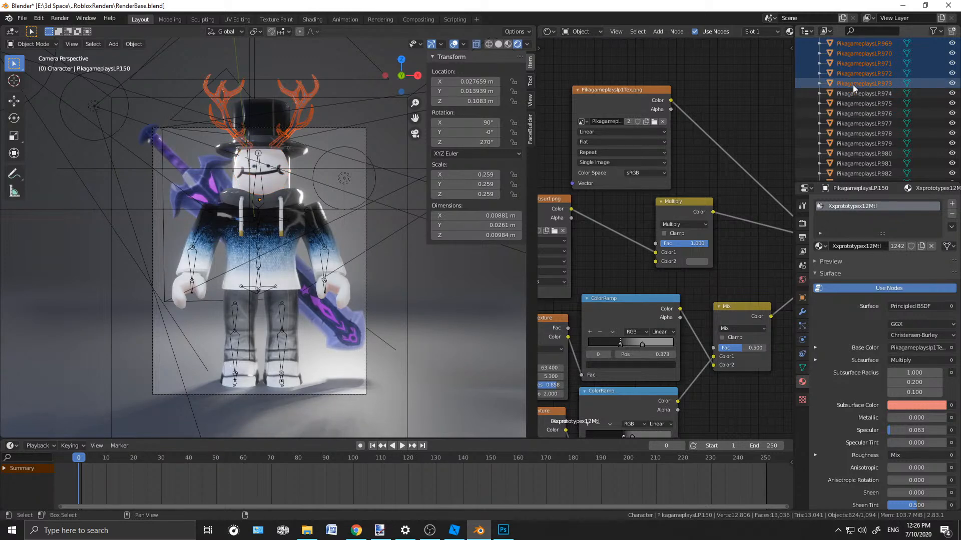
Test-move the selected antler parts, cancel the move, and join the parts into one object
scroll(853, 86, up, 2)
key(g)
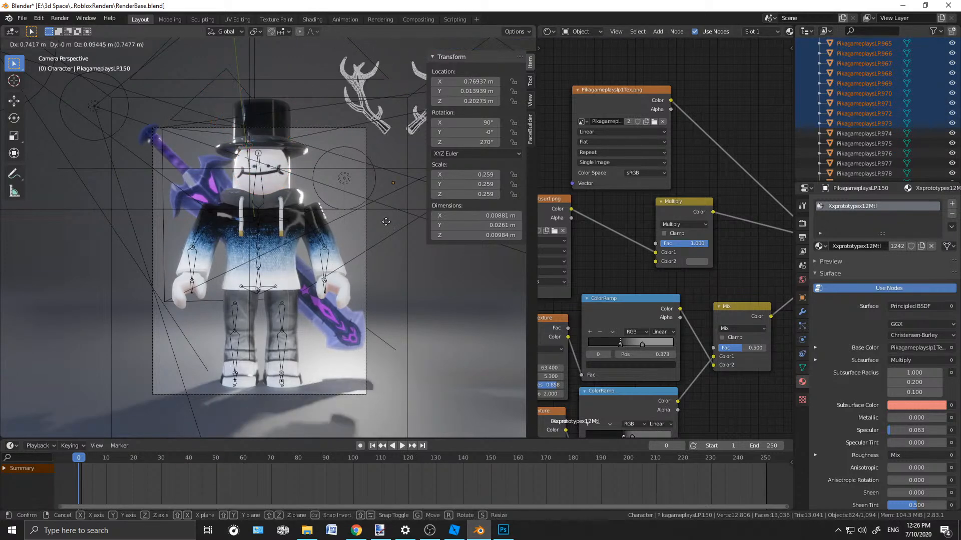
click(311, 213)
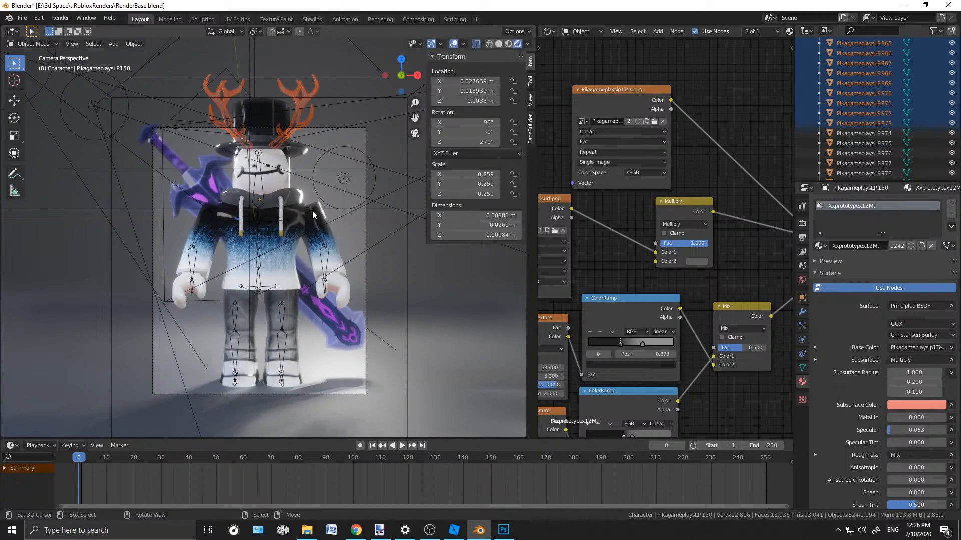
key(ctrl+j)
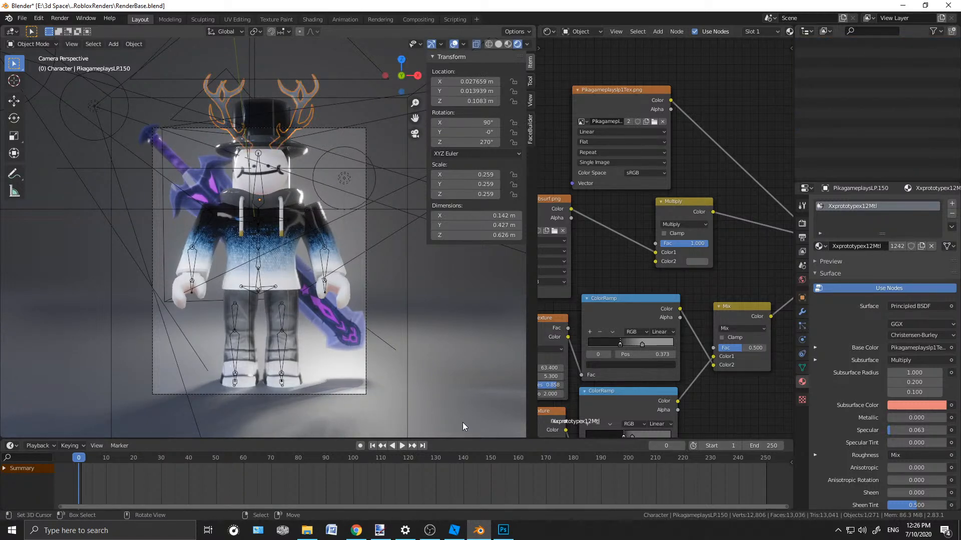
Switch to Roblox Studio, look around Gallery of Renders at the blue avatar and its picture, and return to Blender
click(454, 530)
right_drag(584, 257, 585, 258)
key(f)
key(w)
key(s)
key(a)
key(w)
key(s)
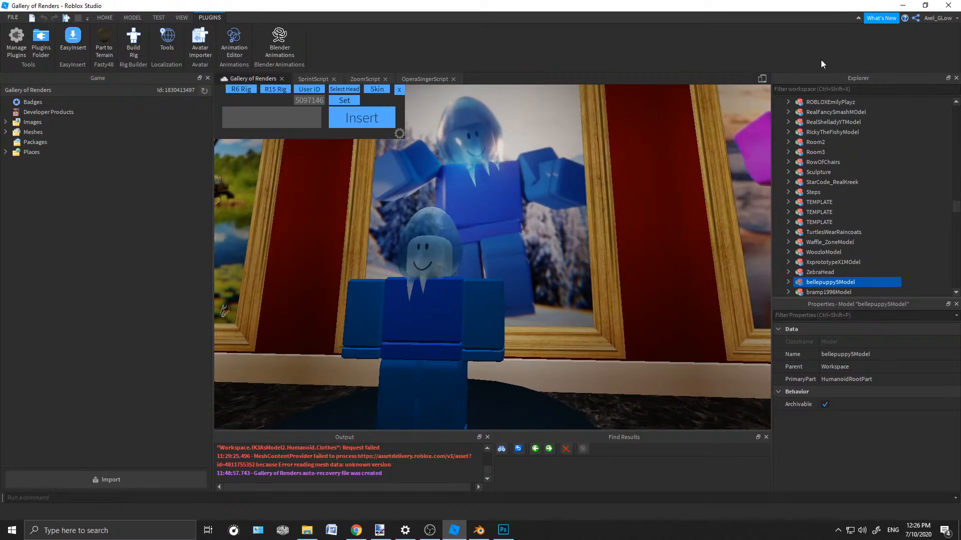
click(902, 5)
Select the head parts from PikagameplaysLP.974 through PikagameplaysLP.980 in the Character collection
scroll(870, 115, up, 2)
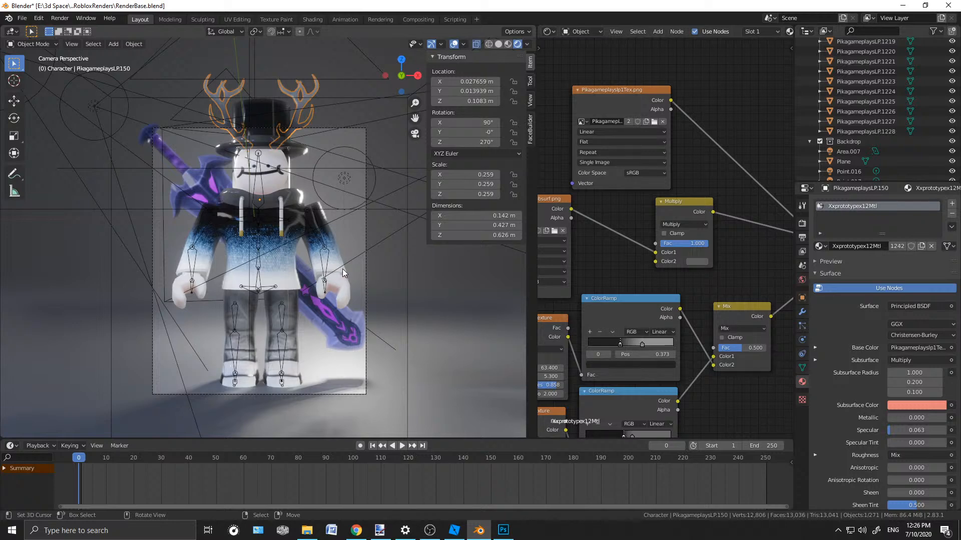
scroll(328, 273, up, 1)
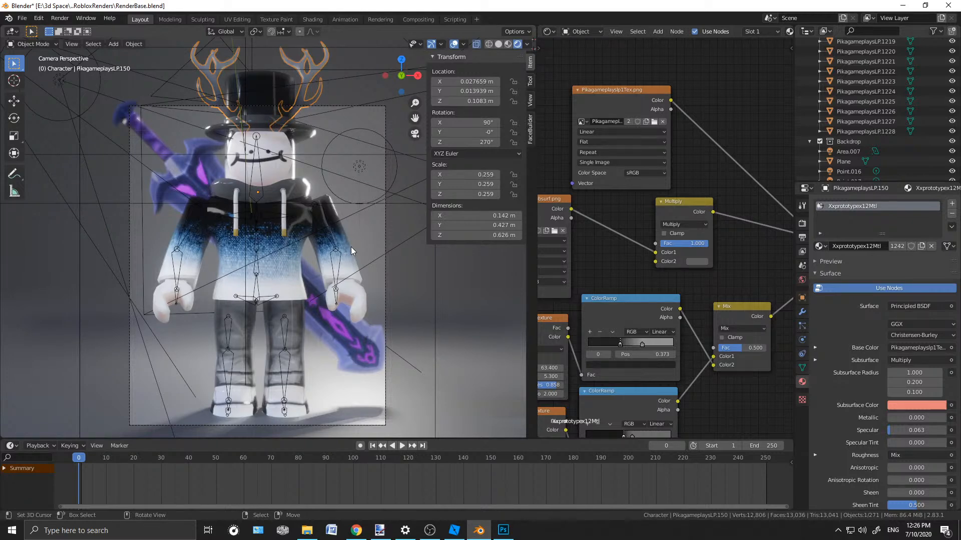
scroll(892, 110, up, 5)
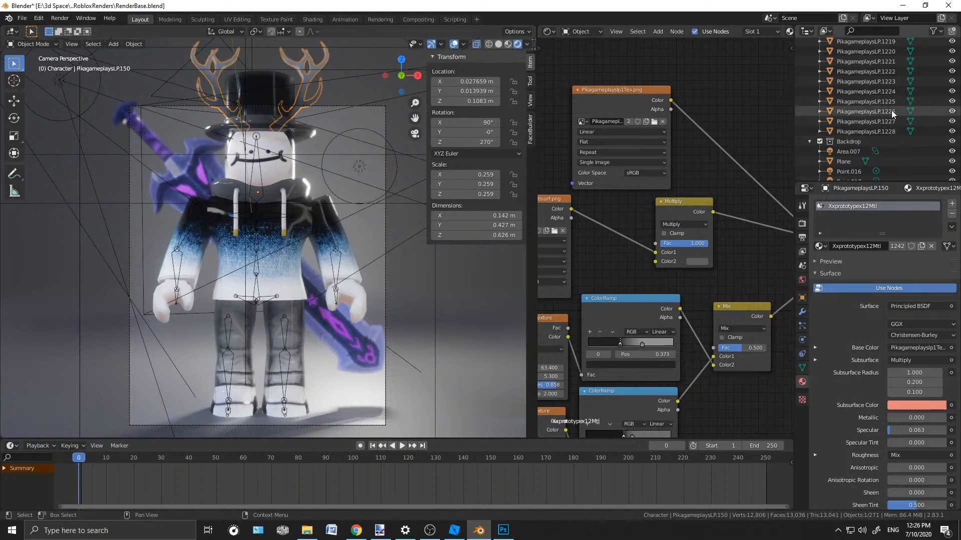
scroll(891, 106, up, 20)
scroll(886, 106, up, 20)
scroll(871, 90, up, 18)
scroll(861, 83, up, 4)
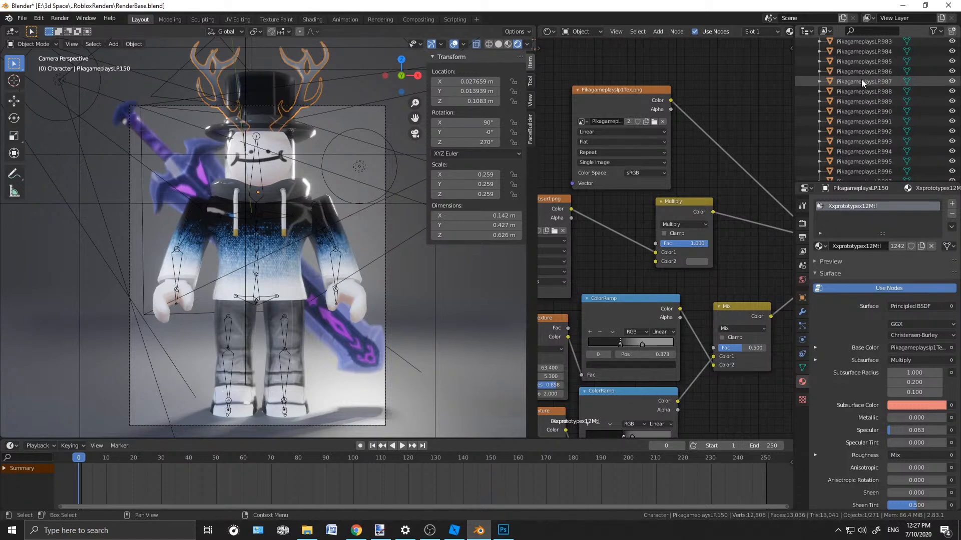
scroll(860, 78, up, 6)
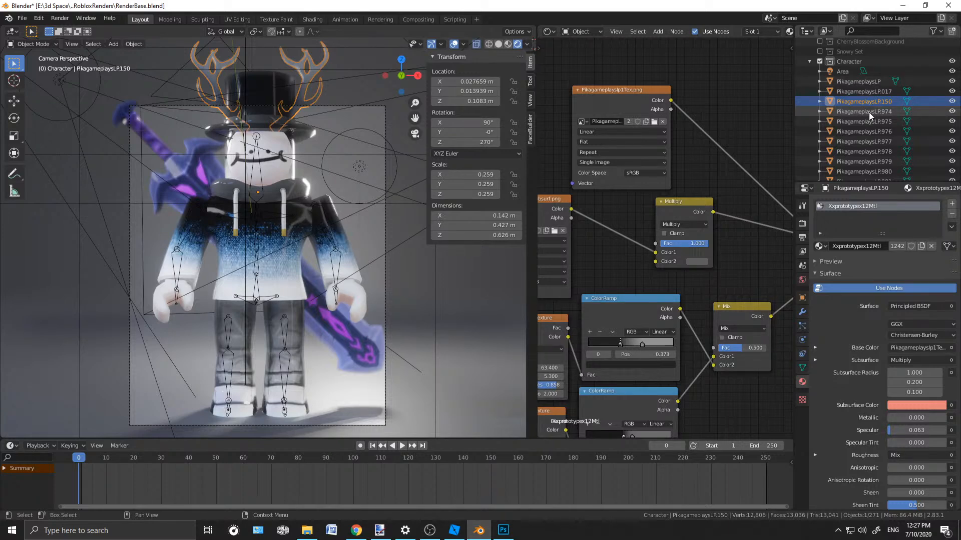
click(855, 111)
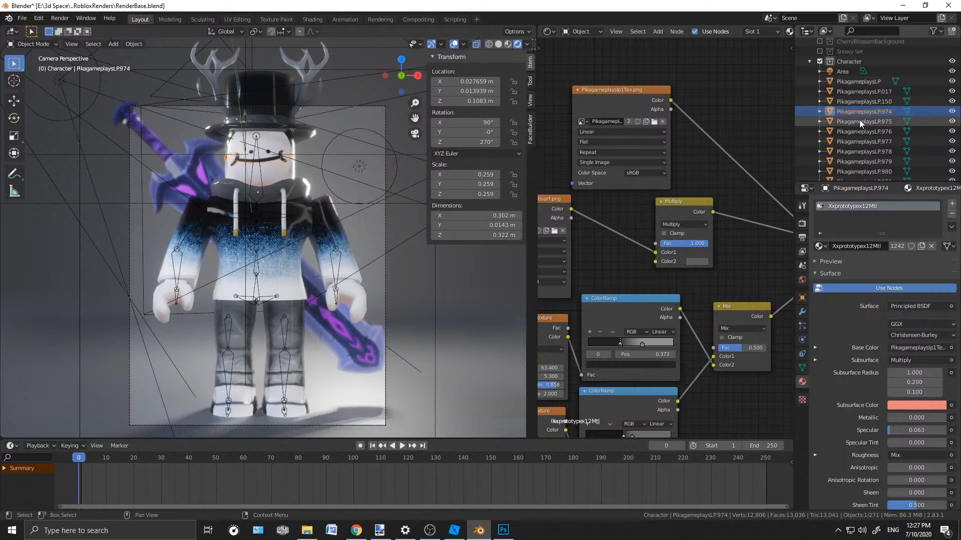
shift+click(860, 120)
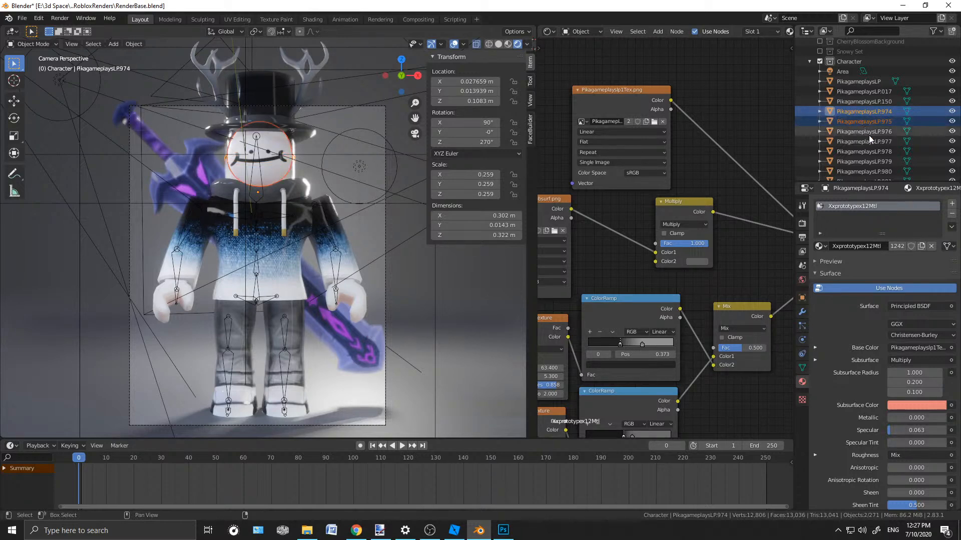
click(867, 107)
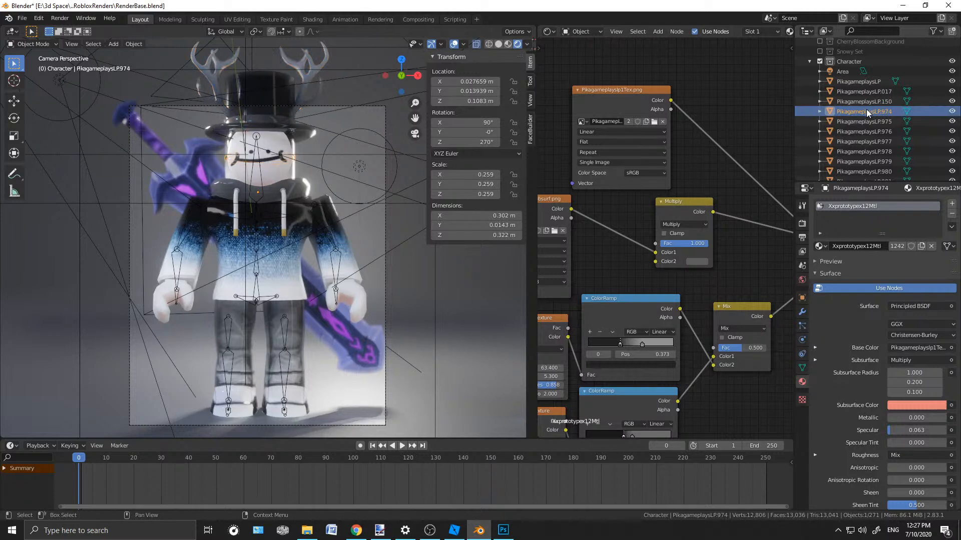
shift+click(863, 121)
shift+click(860, 132)
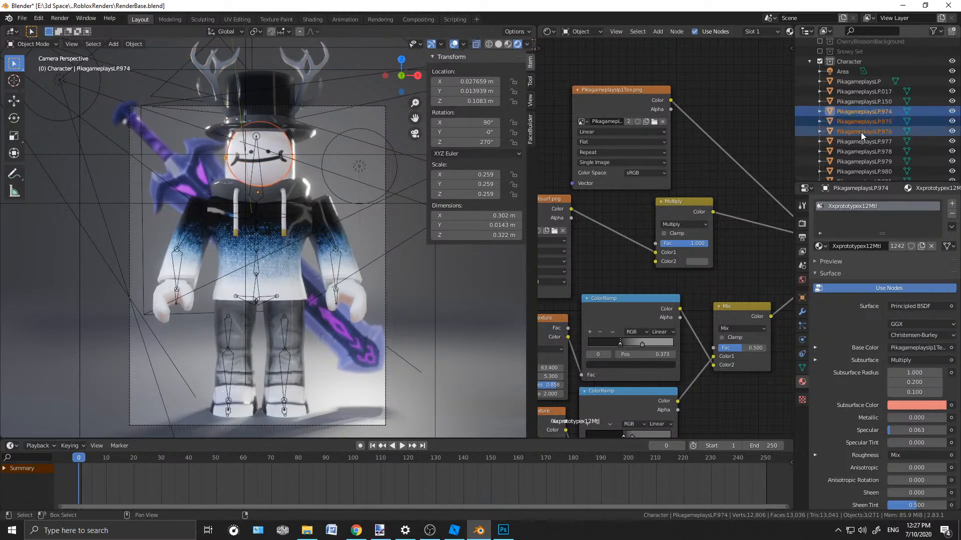
shift+click(859, 141)
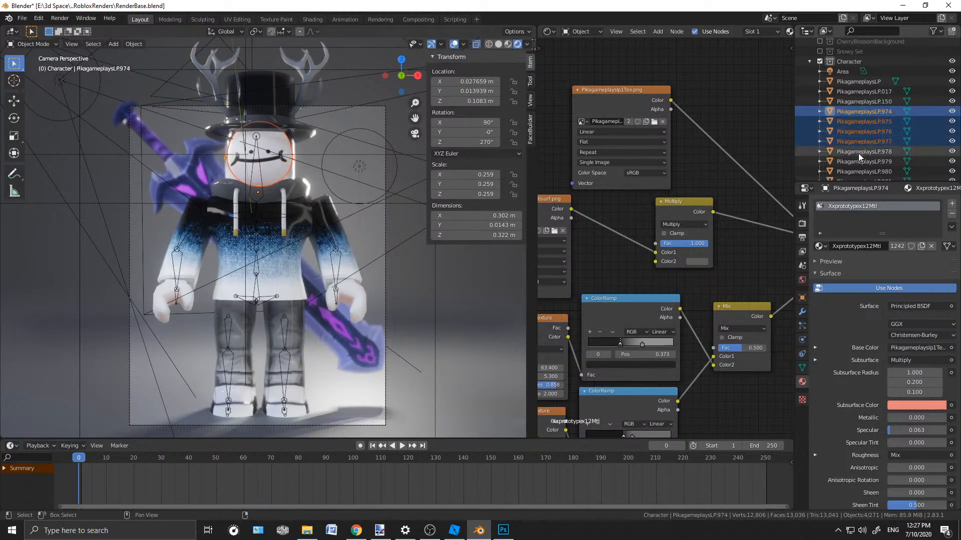
shift+click(857, 152)
shift+click(861, 163)
shift+click(861, 171)
Check the following parts, keep only PikagameplaysLP.974 through .980 selected without the hat, and join them into one object
scroll(861, 172, down, 2)
shift+click(861, 141)
shift+click(862, 151)
shift+click(860, 161)
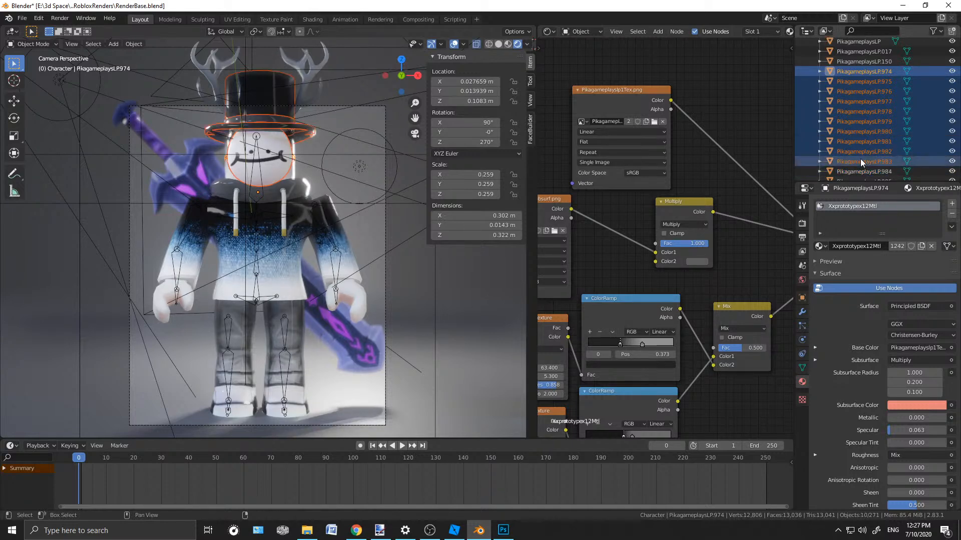
shift+click(860, 155)
shift+click(860, 143)
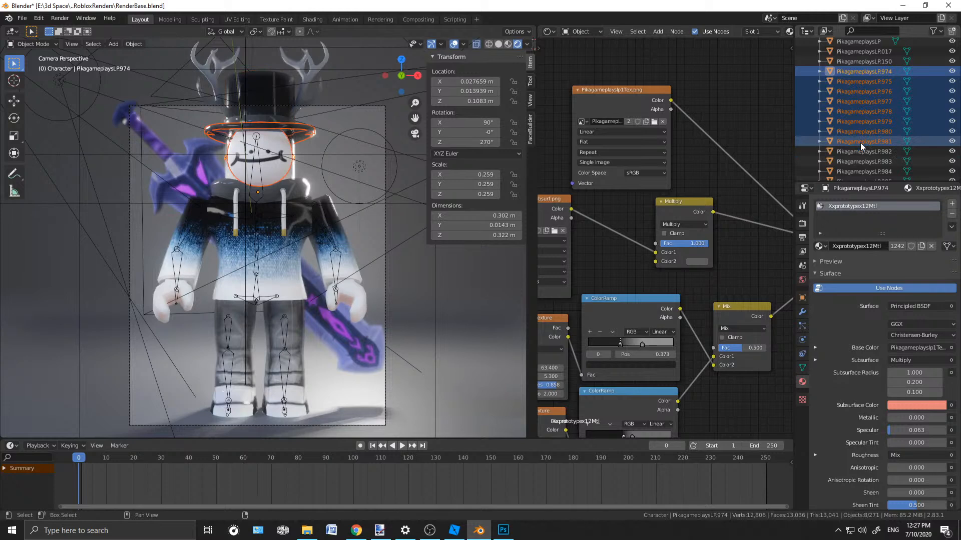
shift+click(860, 131)
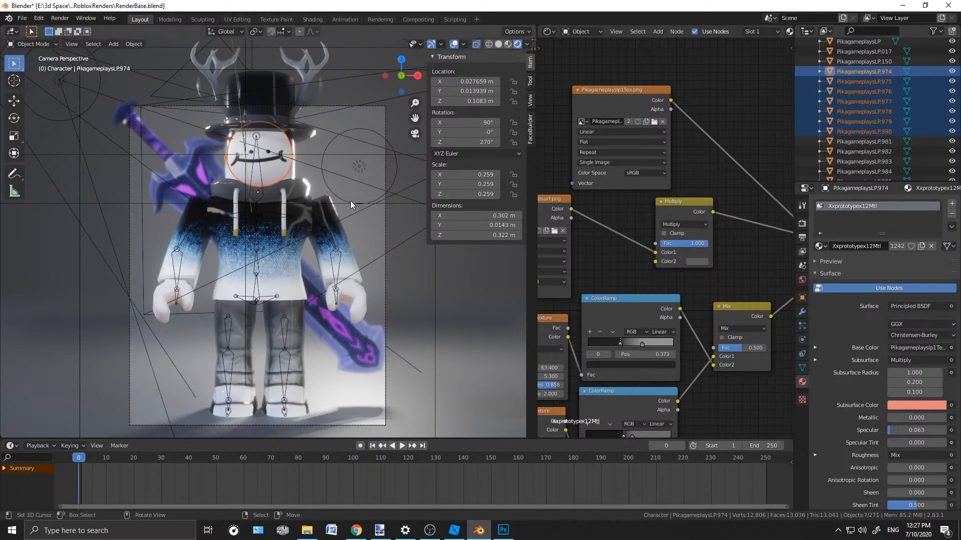
key(Delete)
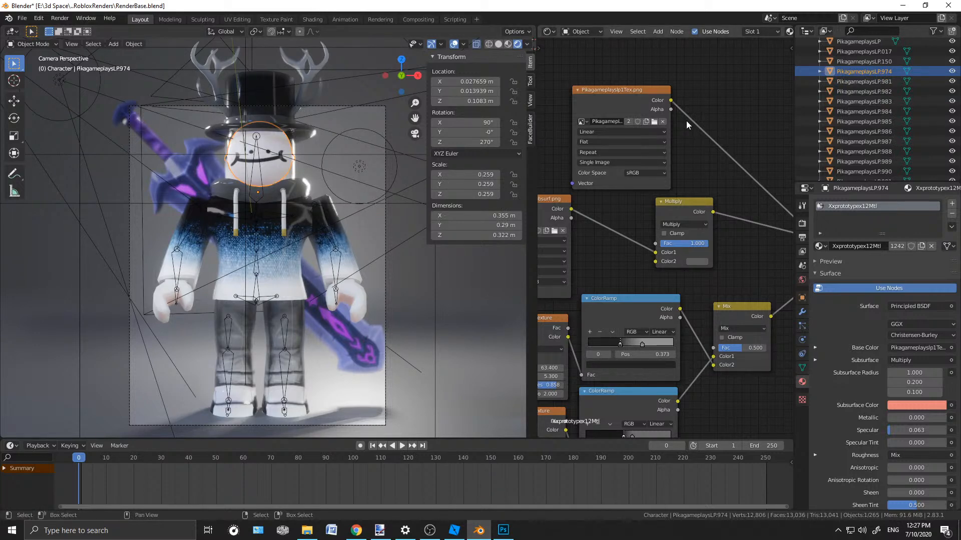
Select the hat parts PikagameplaysLP.981 through PikagameplaysLP.990 and join them into one object
click(881, 82)
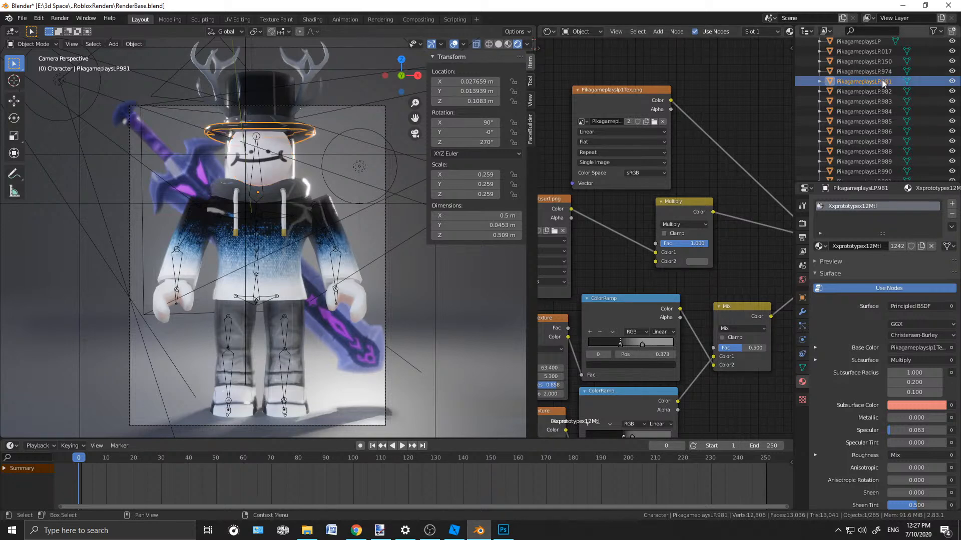
shift+click(866, 113)
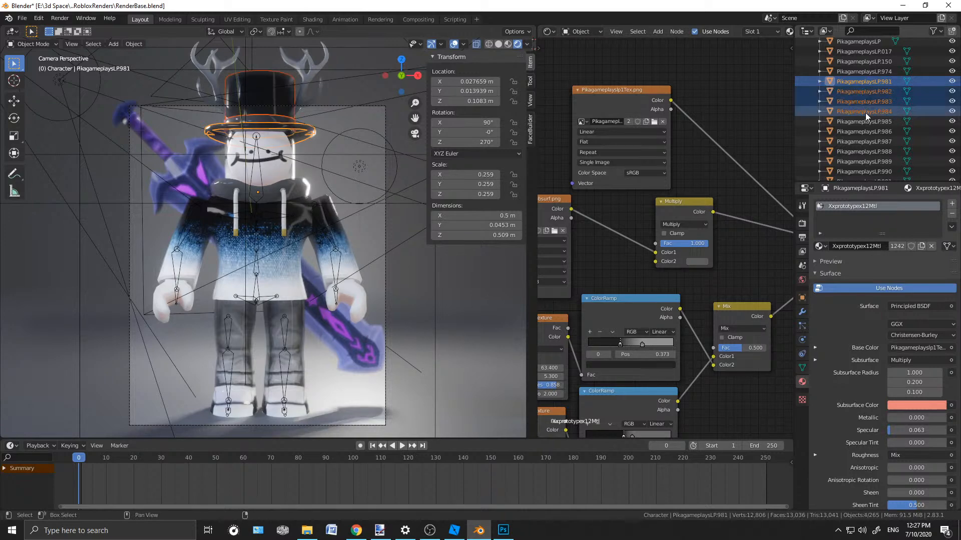
shift+click(859, 127)
shift+click(859, 137)
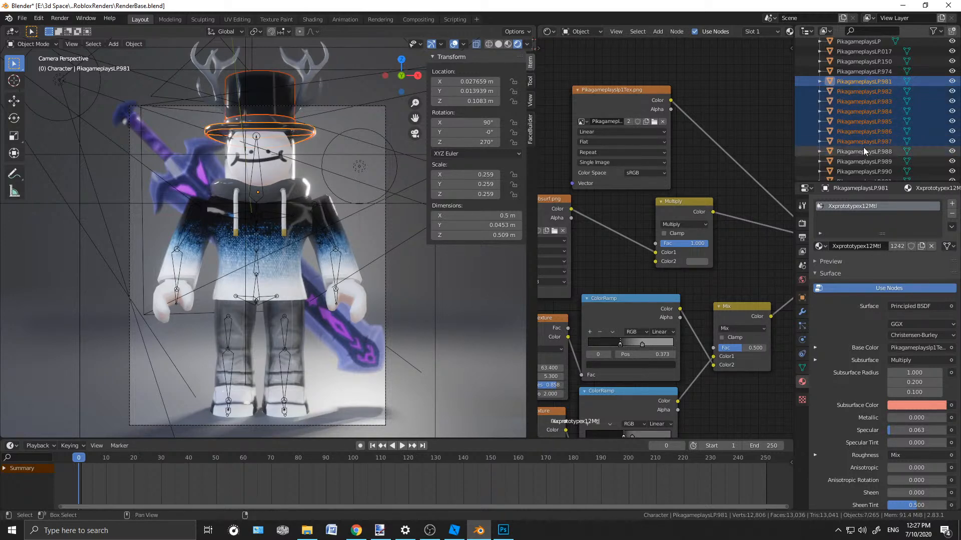
shift+click(863, 148)
shift+click(861, 163)
scroll(861, 164, down, 2)
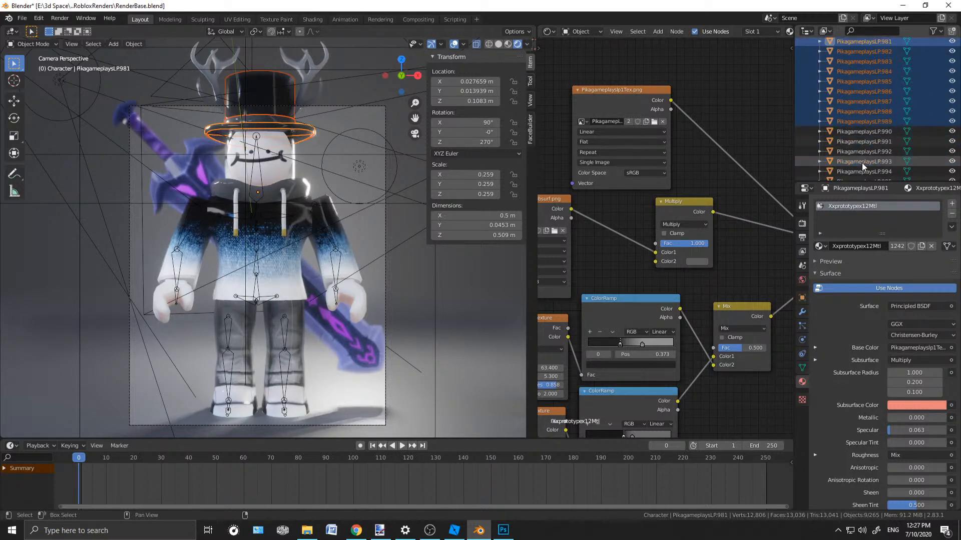
shift+click(859, 133)
shift+click(858, 143)
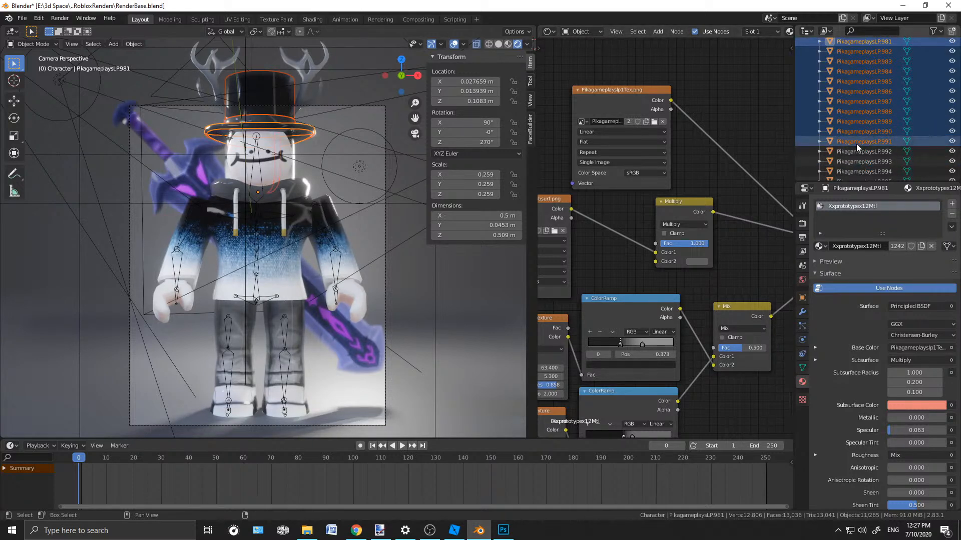
shift+click(854, 134)
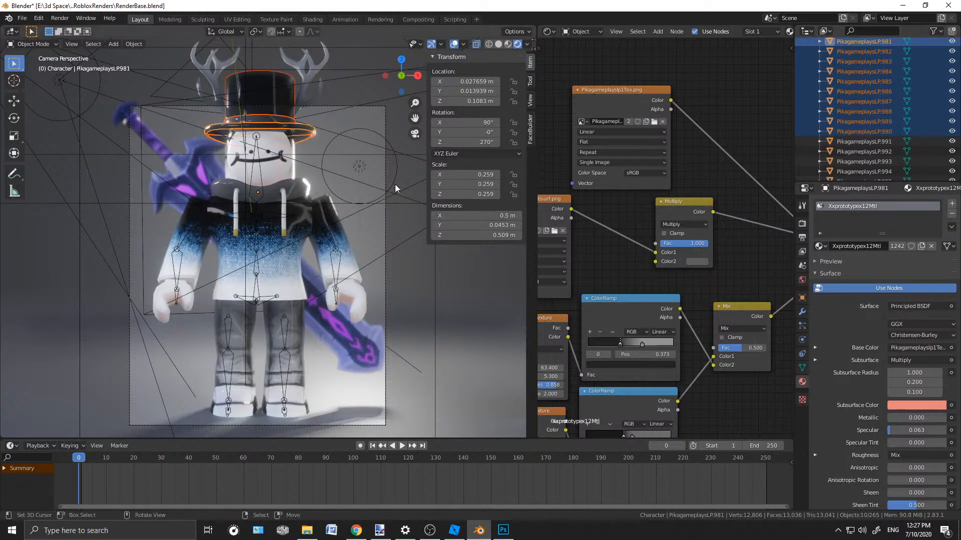
middle_drag(266, 166, 301, 145)
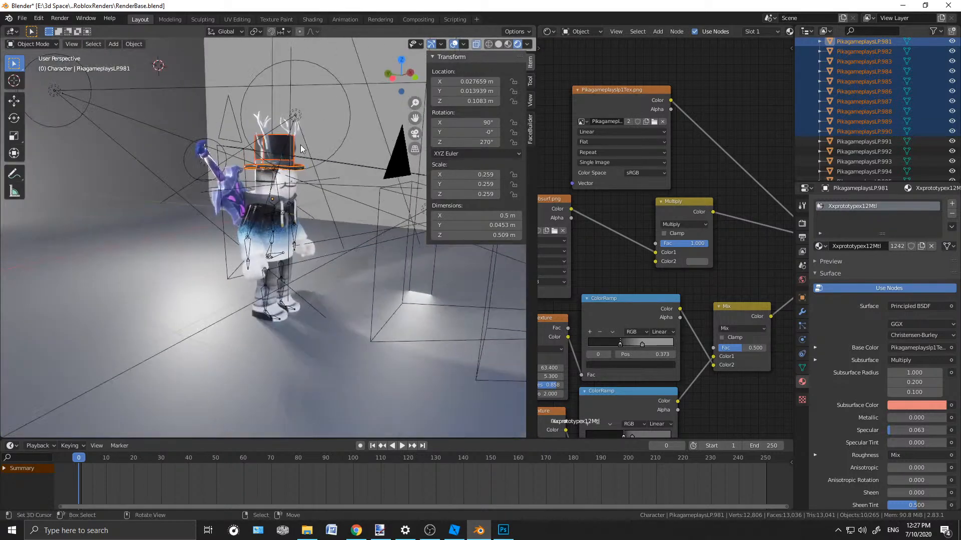
key(ctrl+j)
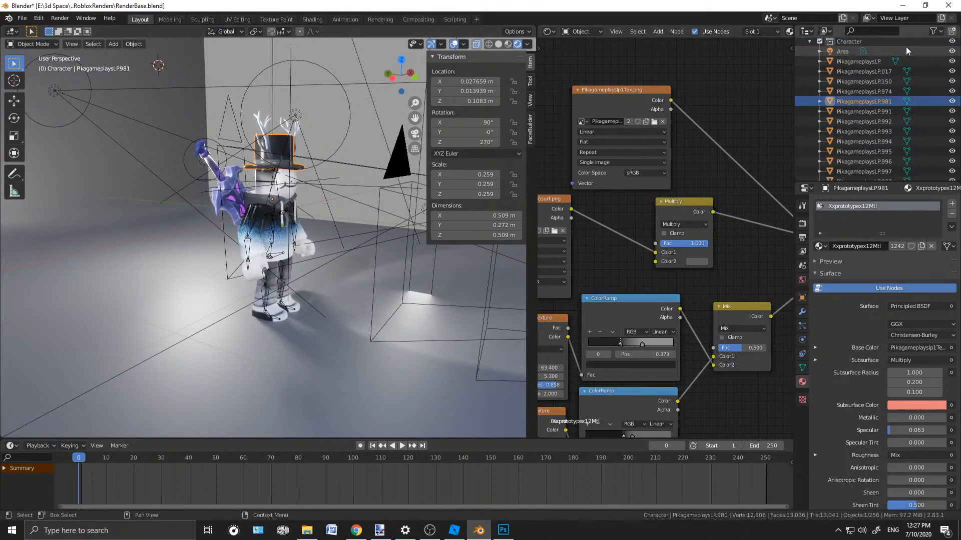
Select PikagameplaysLP.991 and examine which part of the character it belongs to, from the camera and from other angles
scroll(859, 103, up, 5)
click(859, 133)
middle_drag(337, 253, 239, 233)
key(KP_1)
key(KP_0)
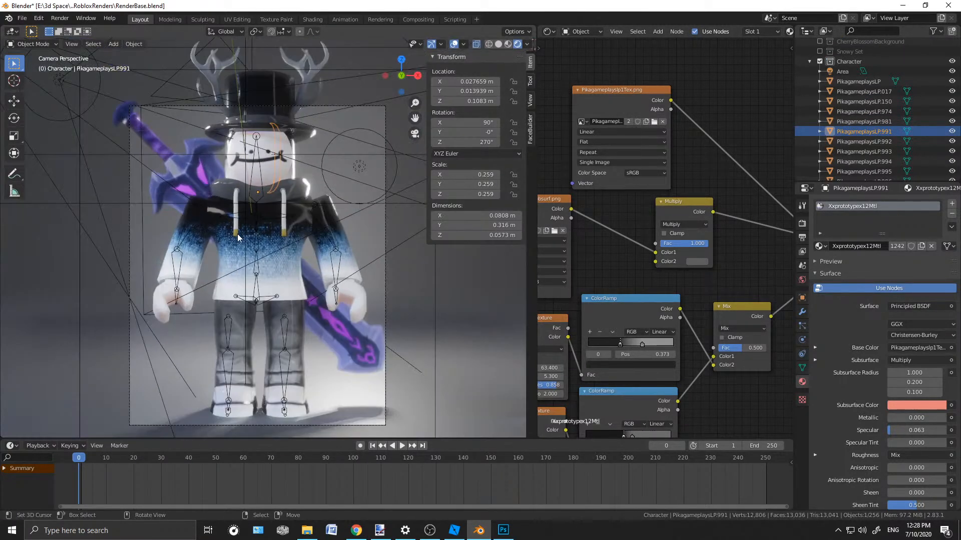
scroll(237, 233, up, 1)
middle_drag(300, 136, 243, 149)
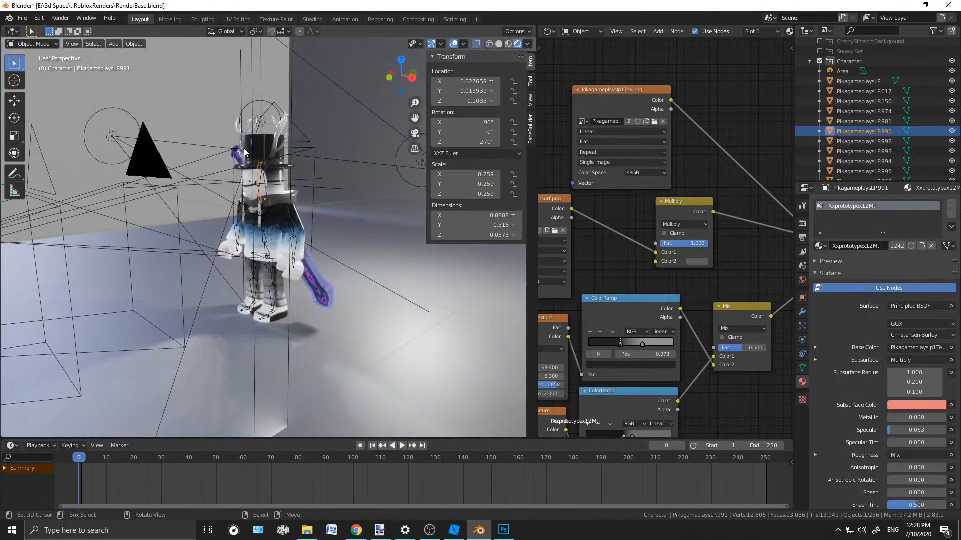
key(KP_0)
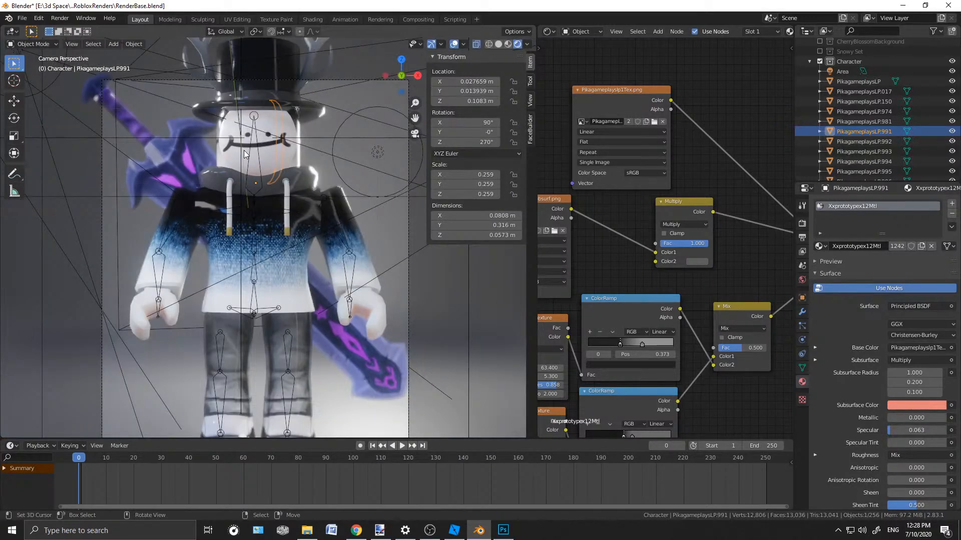
scroll(299, 174, up, 2)
shift+middle_drag(291, 178, 288, 301)
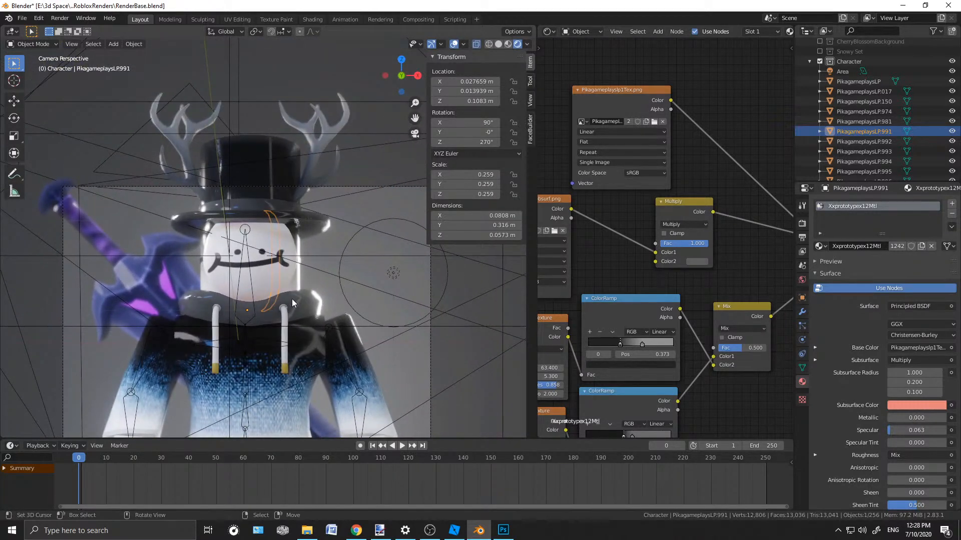
shift+middle_drag(334, 332, 343, 238)
Extend the selection from PikagameplaysLP.991 through PikagameplaysLP.1042, checking the outlined pieces around the head
ctrl+click(866, 142)
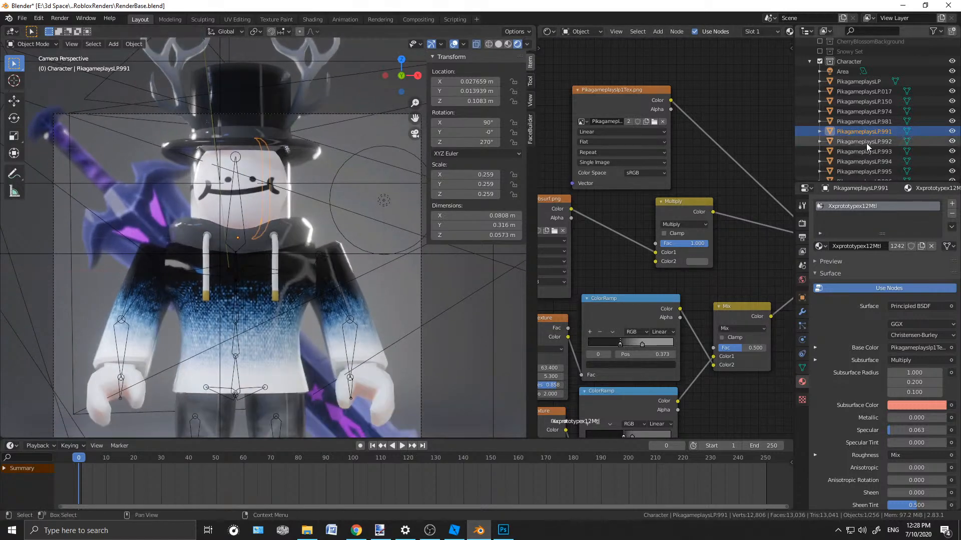
scroll(864, 165, down, 3)
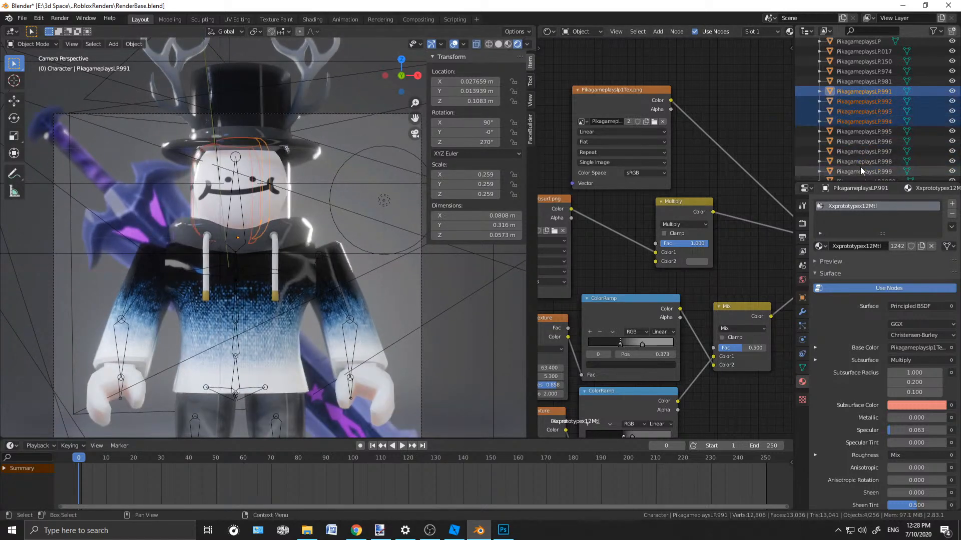
shift+click(860, 165)
scroll(860, 165, down, 3)
shift+click(860, 164)
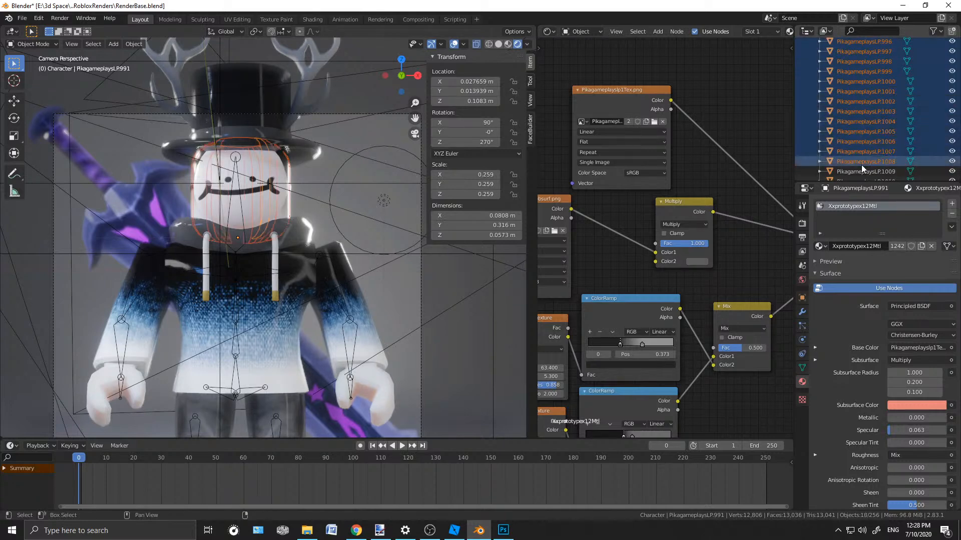
middle_drag(308, 206, 347, 213)
scroll(875, 136, down, 2)
scroll(875, 136, down, 8)
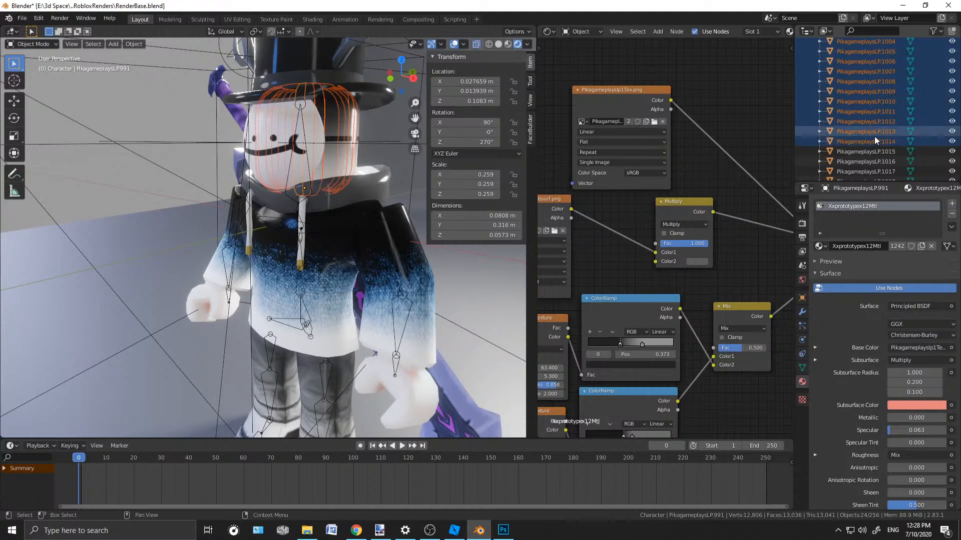
scroll(873, 136, down, 5)
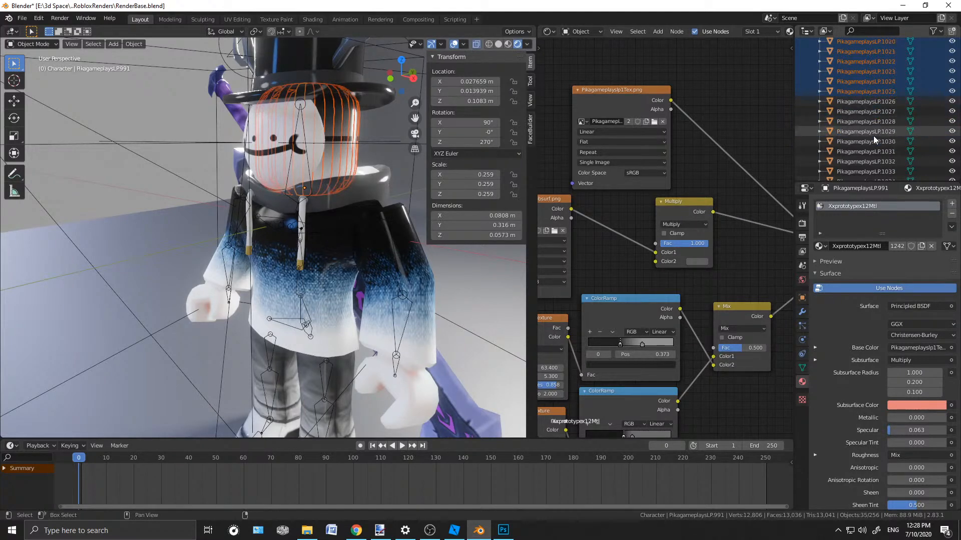
shift+click(873, 135)
scroll(870, 137, down, 3)
shift+click(869, 138)
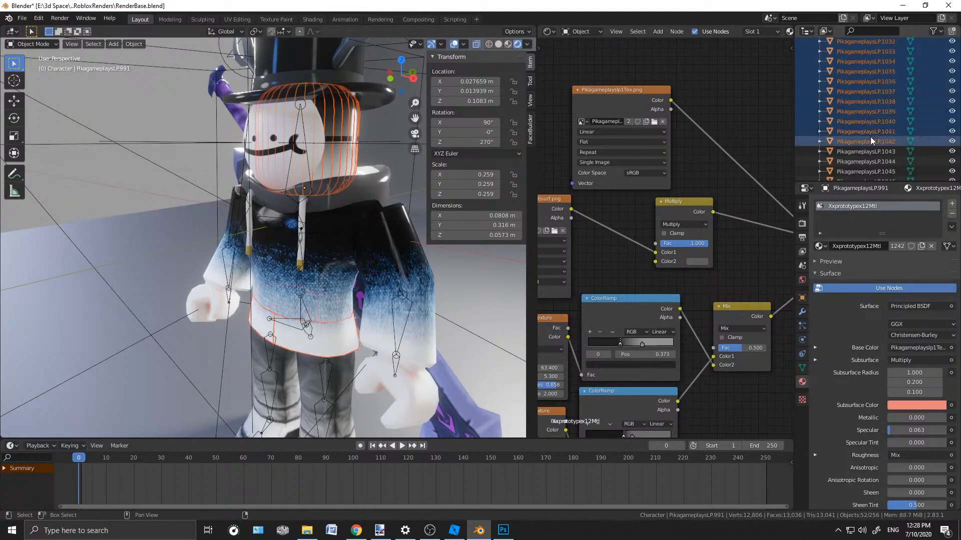
Deselect PikagameplaysLP.1037 through .1042 and join the remaining pieces around the head, .991 through .1036, into one object
scroll(305, 290, down, 3)
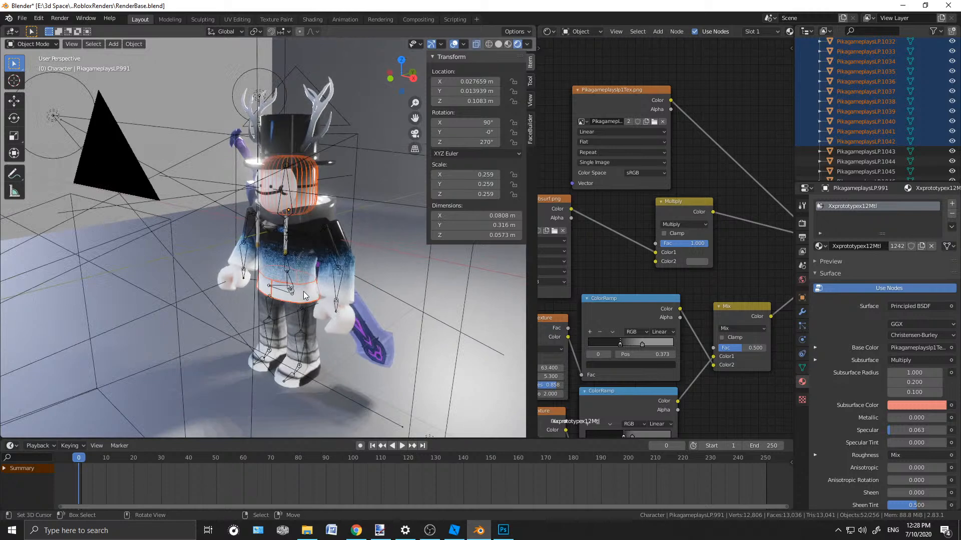
ctrl+click(857, 141)
shift+click(858, 120)
shift+click(858, 110)
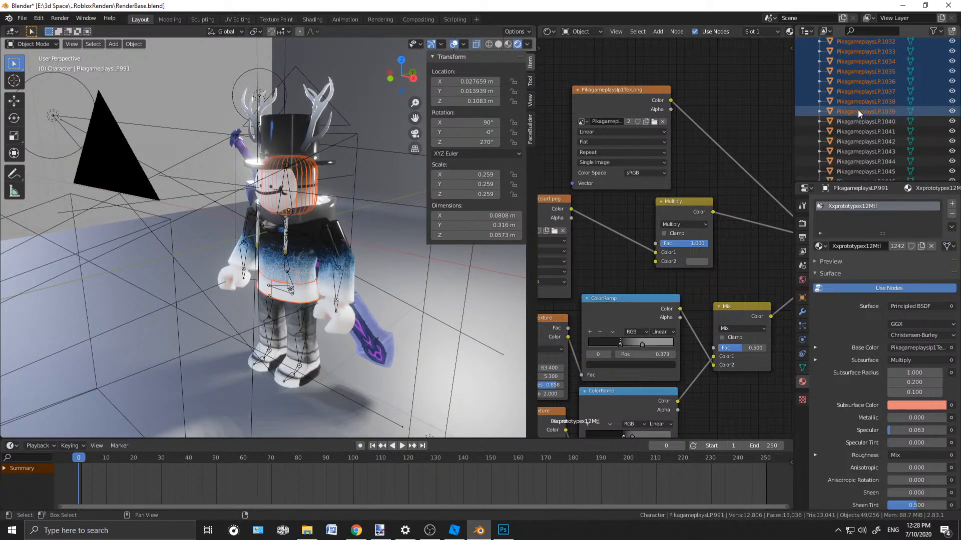
shift+click(854, 100)
shift+click(854, 92)
shift+click(854, 82)
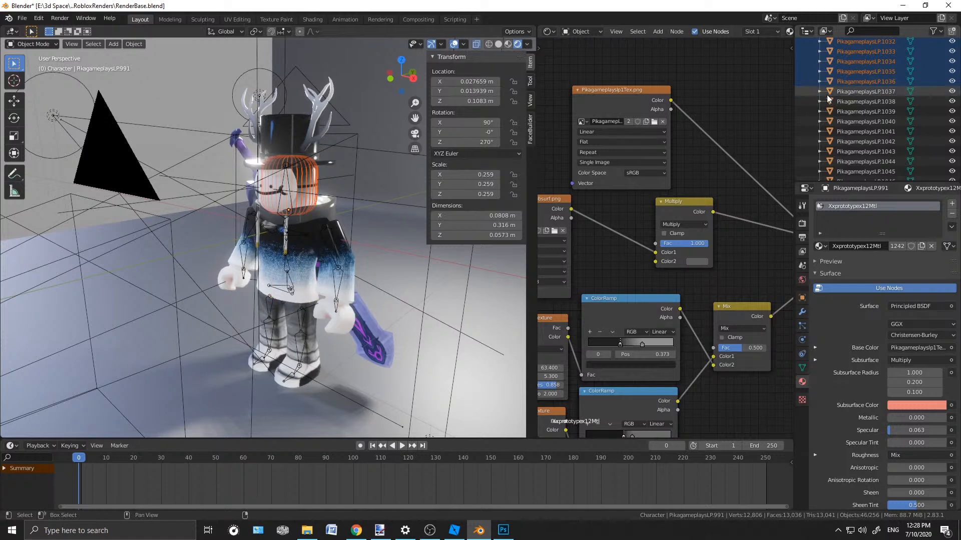
scroll(330, 184, up, 4)
middle_drag(300, 178, 370, 170)
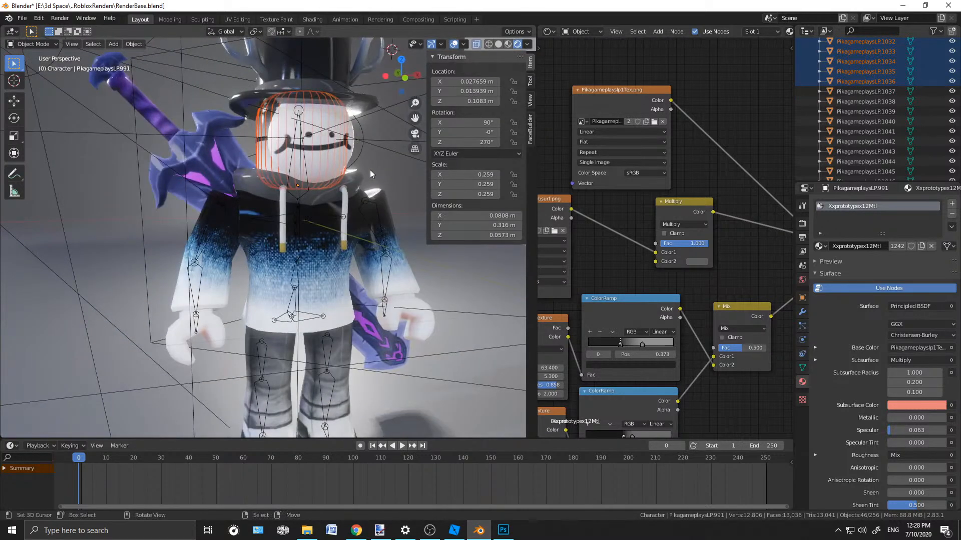
key(Delete)
Select the torso pieces from PikagameplaysLP.1037 through PikagameplaysLP.1060 in the Character collection
scroll(906, 71, up, 17)
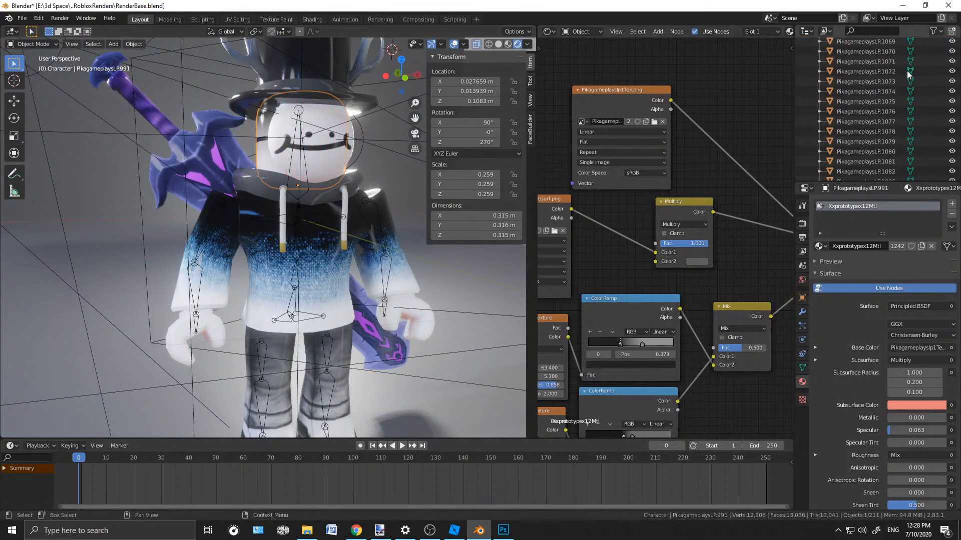
scroll(903, 70, up, 7)
click(853, 122)
middle_drag(365, 197, 312, 182)
scroll(260, 190, up, 3)
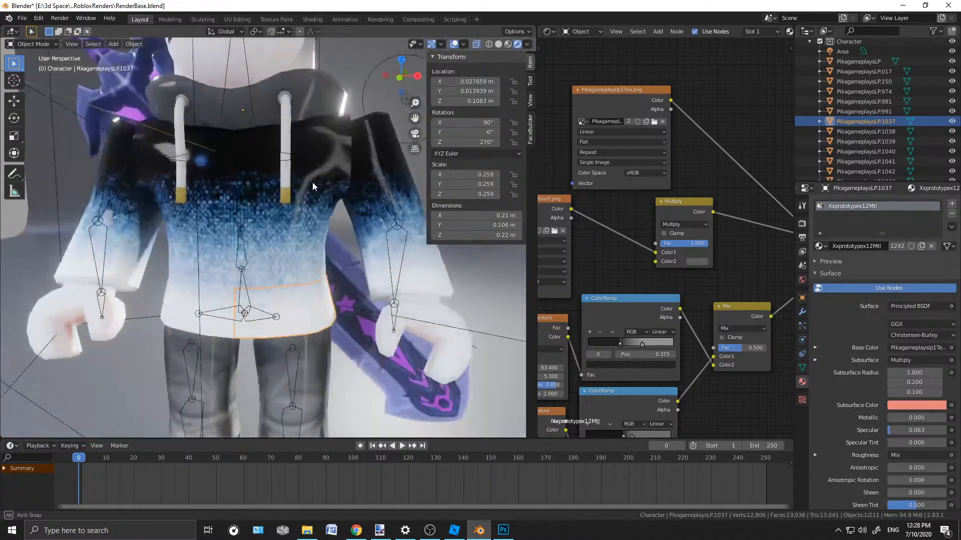
scroll(869, 135, down, 3)
shift+click(869, 134)
scroll(869, 135, down, 3)
scroll(869, 135, down, 5)
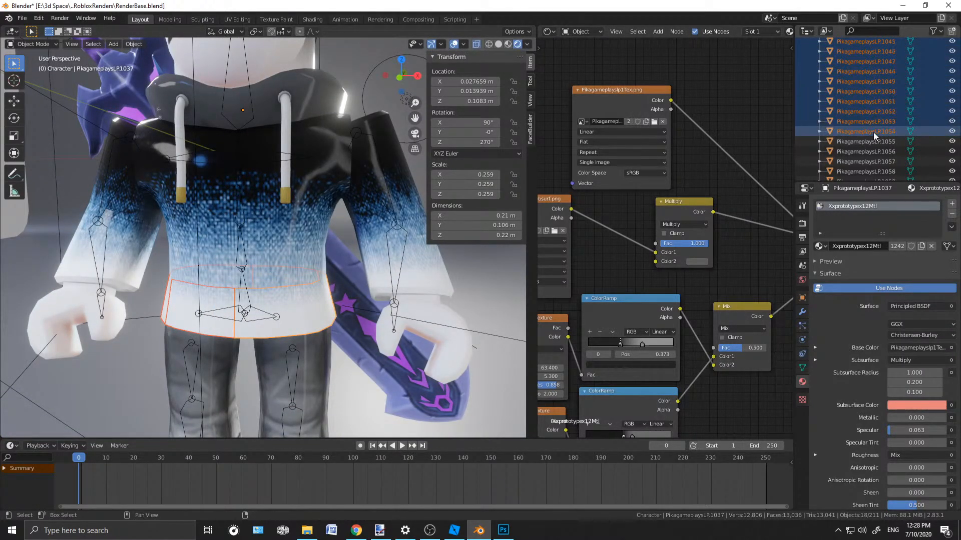
shift+click(872, 133)
scroll(358, 198, down, 5)
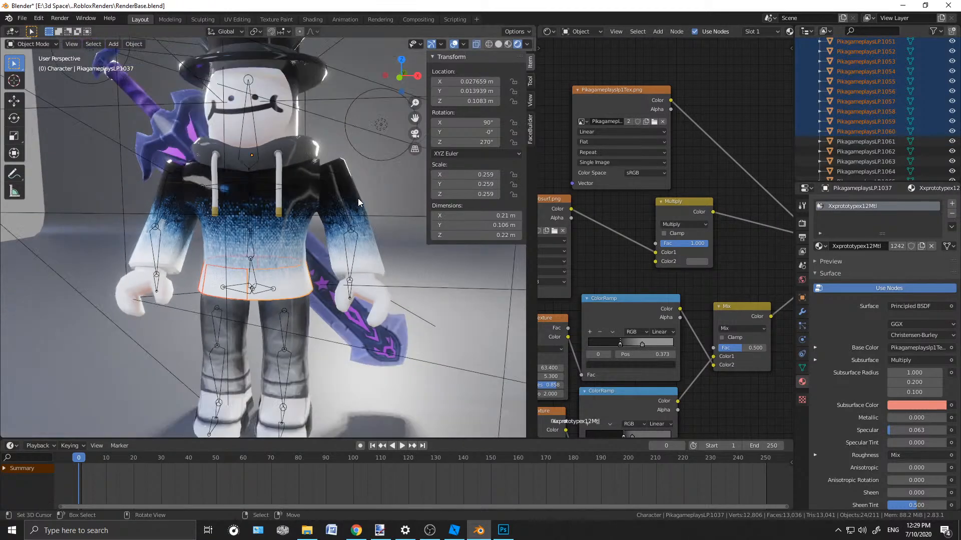
Check the selected torso pieces on the model and extend the selection through PikagameplaysLP.1069
mouse_move(358, 197)
middle_down()
mouse_move(298, 208)
mouse_move(376, 200)
middle_up()
scroll(354, 219, up, 4)
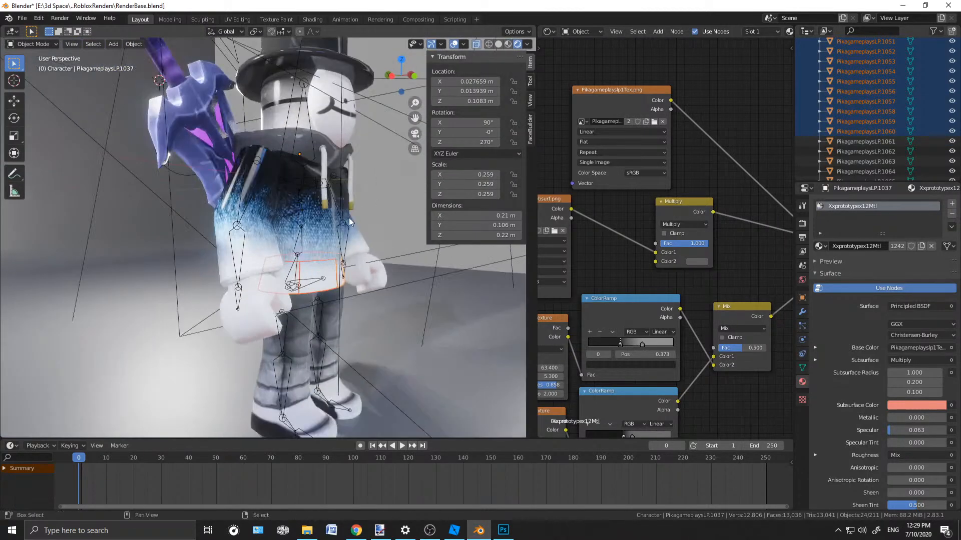
scroll(306, 201, up, 3)
middle_drag(315, 200, 285, 203)
scroll(875, 125, down, 2)
shift+click(866, 143)
scroll(866, 143, down, 3)
shift+click(866, 142)
scroll(867, 141, down, 3)
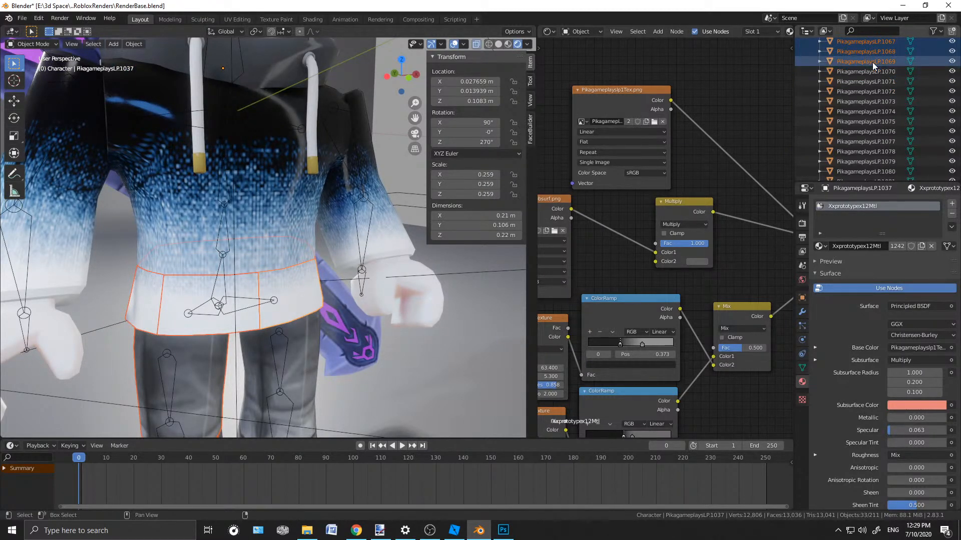
Remove the leg pieces PikagameplaysLP.1066 through .1069 from the selection and join torso pieces .1037 through .1065 into one object
shift+click(867, 51)
ctrl+click(866, 51)
scroll(858, 70, up, 2)
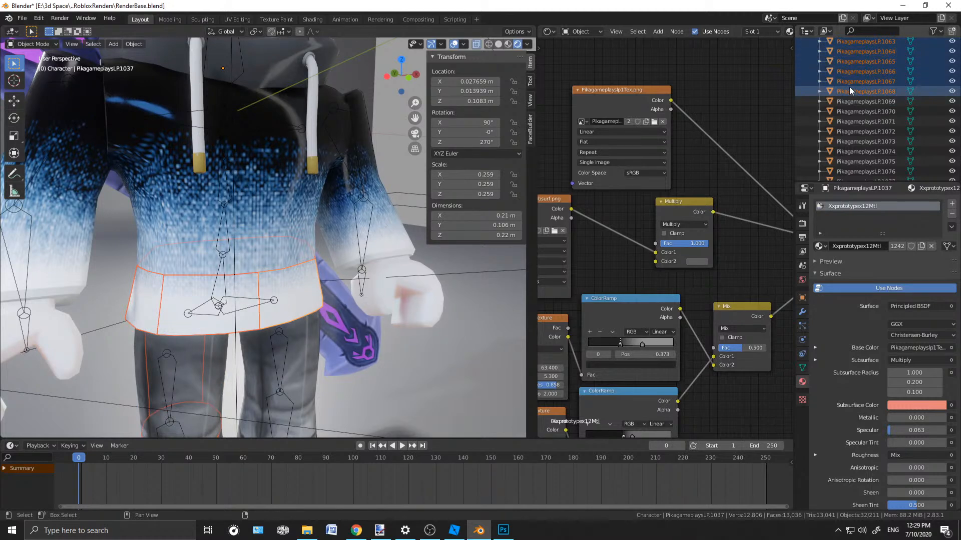
shift+click(852, 73)
scroll(320, 244, down, 3)
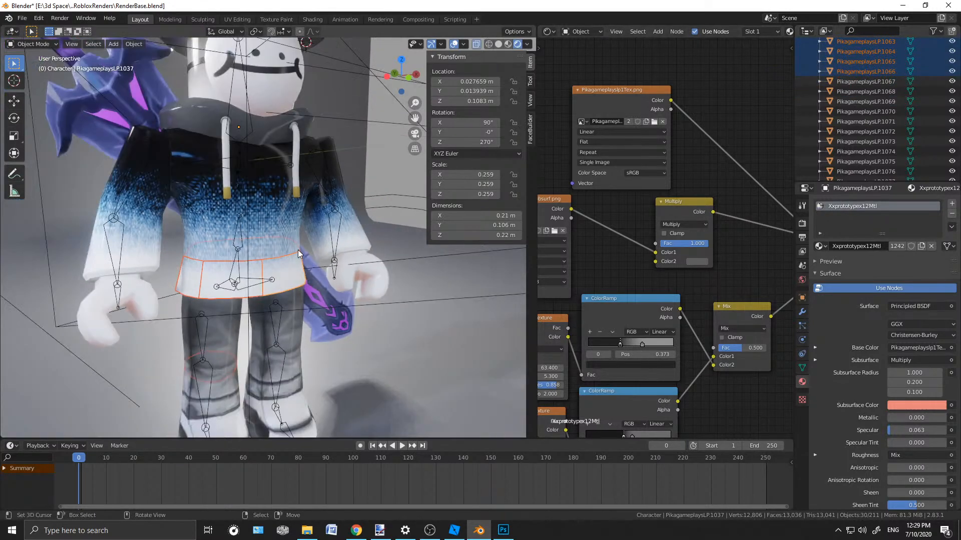
middle_drag(296, 250, 220, 245)
scroll(220, 245, up, 2)
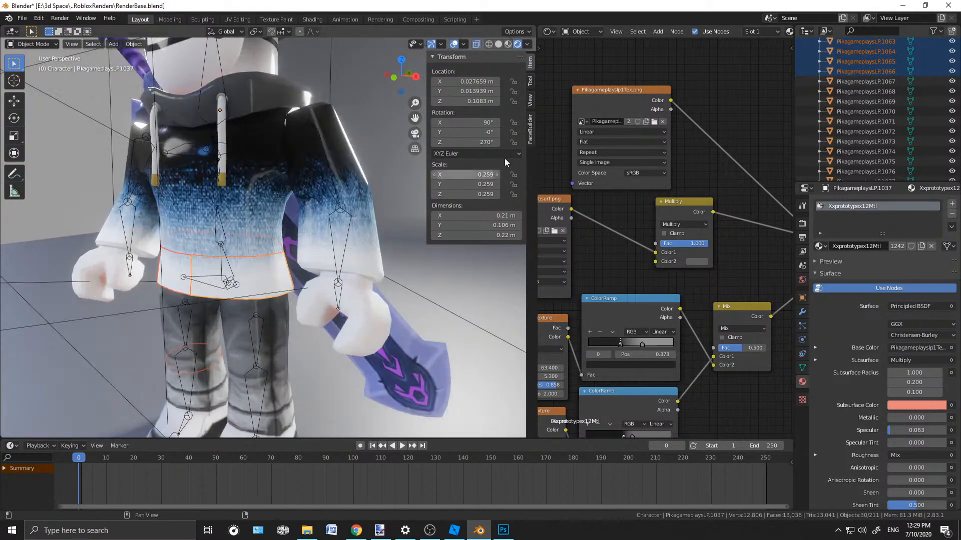
shift+click(851, 71)
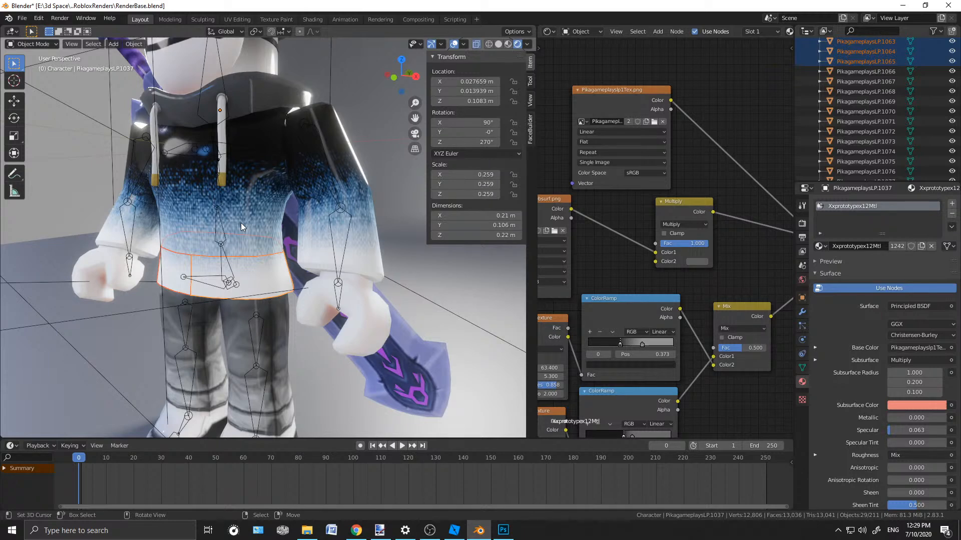
key(ctrl+j)
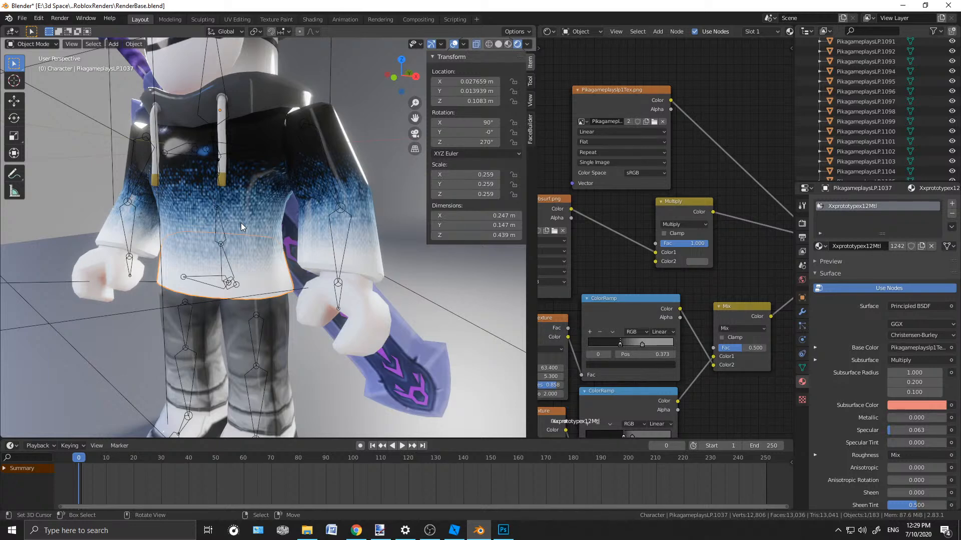
Select PikagameplaysLP.1066 through .1069, the upper pieces of the character's right leg, and join them into one object
scroll(898, 113, up, 17)
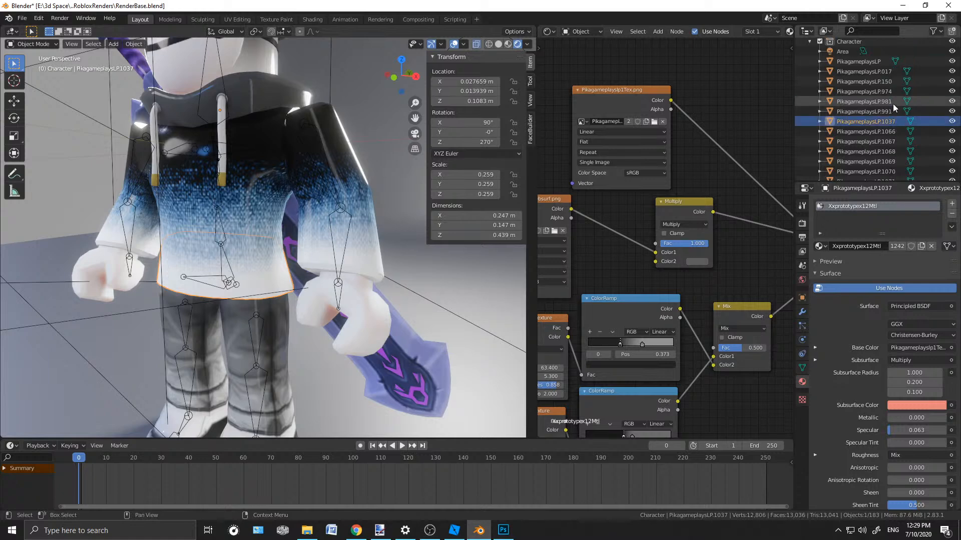
click(873, 131)
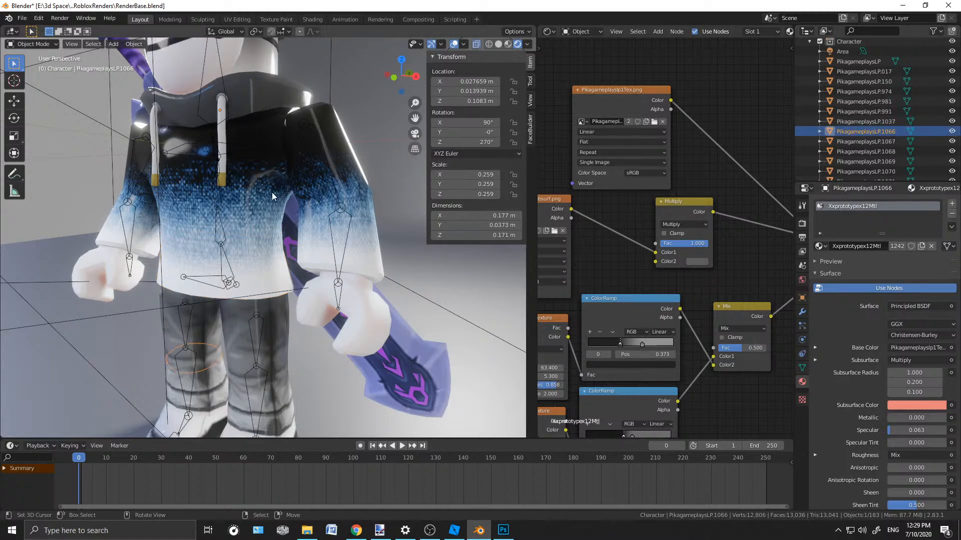
scroll(268, 253, down, 5)
scroll(275, 308, up, 6)
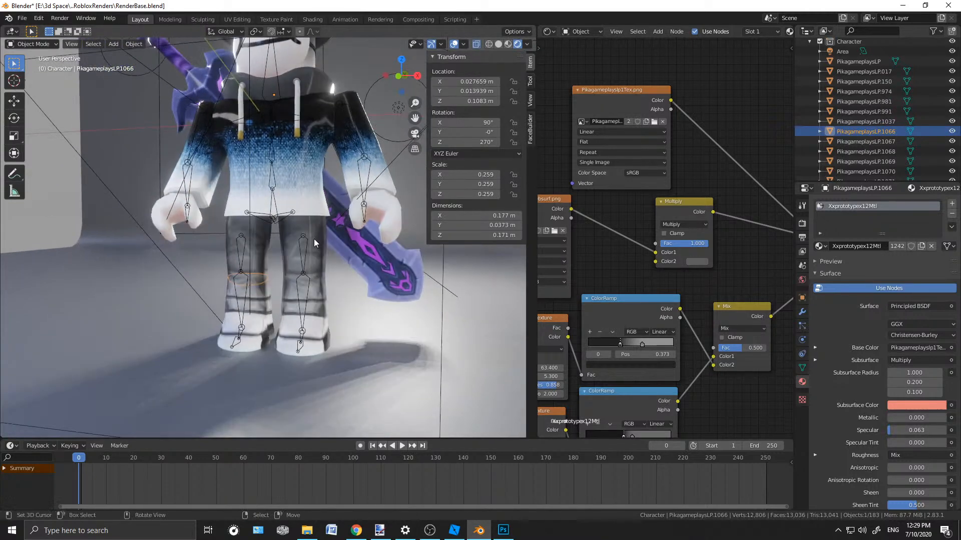
scroll(319, 244, up, 1)
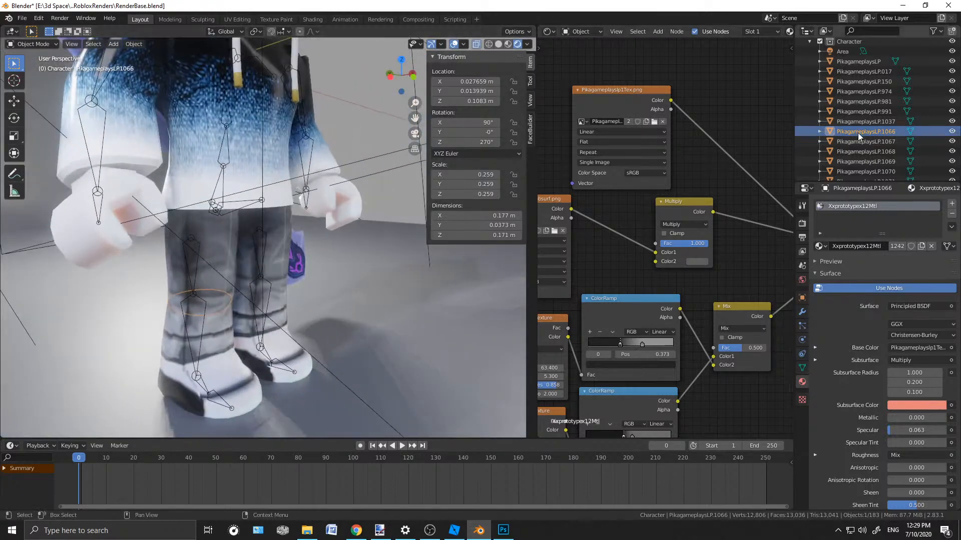
shift+click(863, 151)
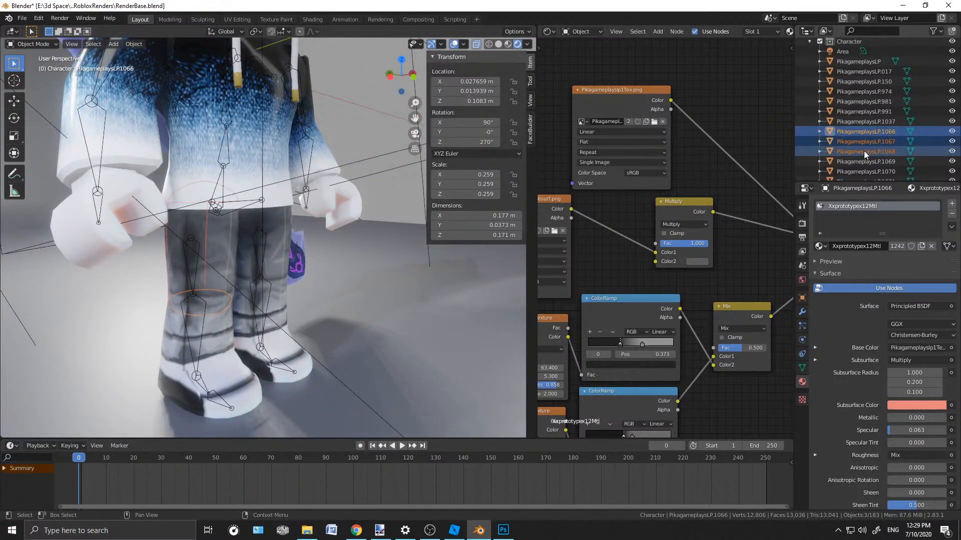
shift+click(861, 157)
scroll(321, 226, down, 7)
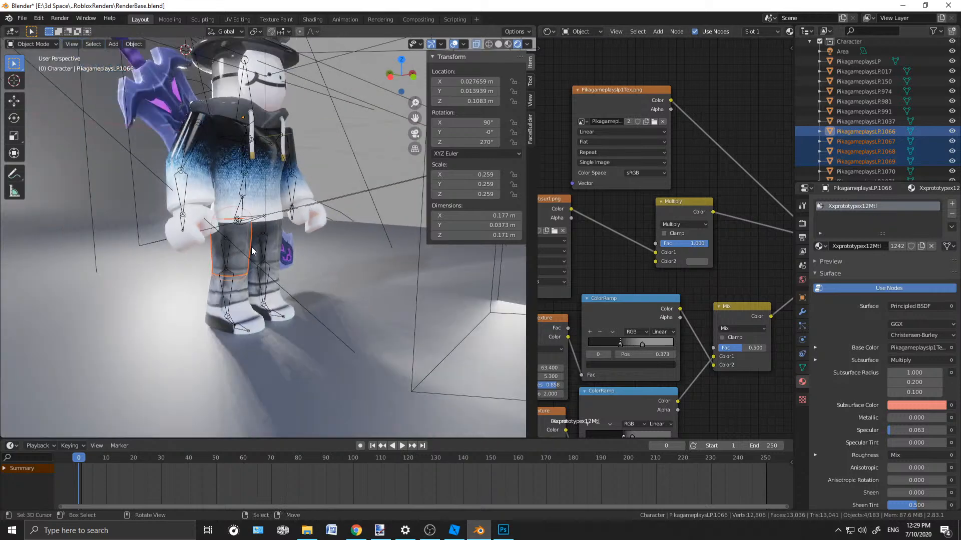
scroll(858, 154, down, 2)
ctrl+click(858, 154)
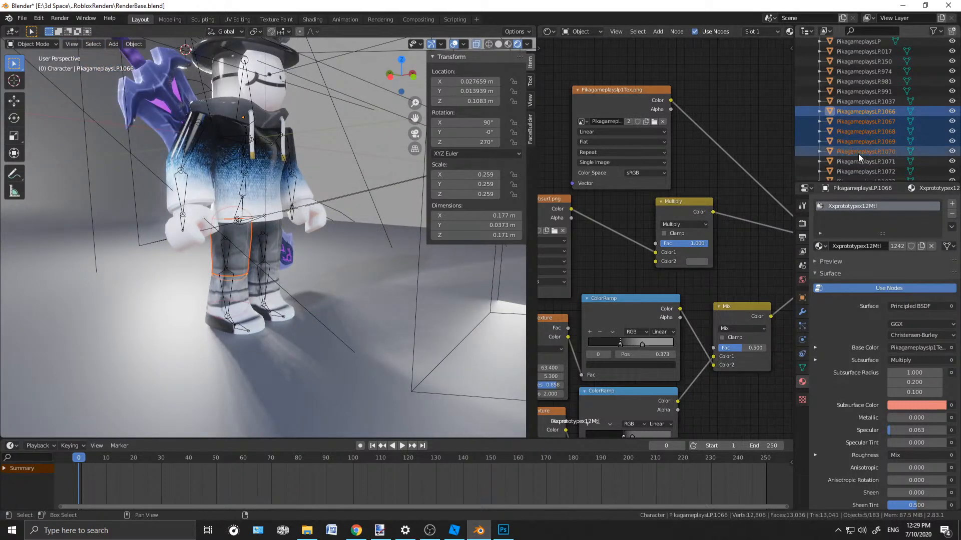
ctrl+click(859, 152)
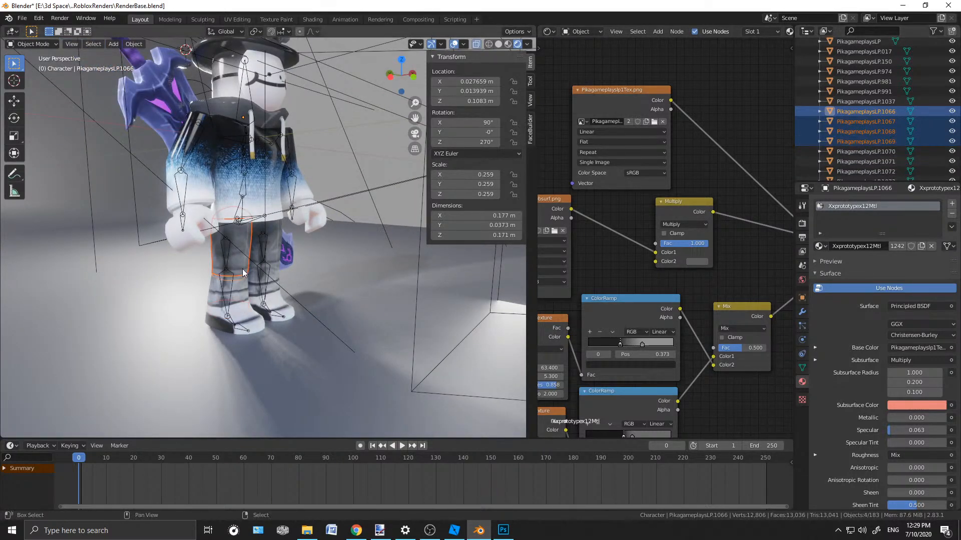
key(ctrl+j)
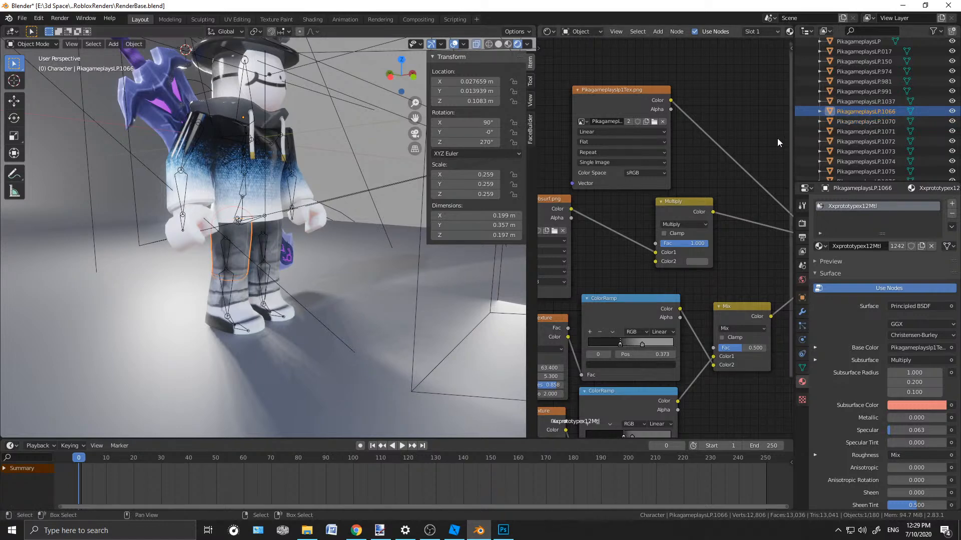
Select the right lower-leg pieces PikagameplaysLP.1070 through .1073, leaving out .1074 through .1076, and join them into one object
click(851, 118)
shift+click(865, 152)
scroll(866, 152, down, 2)
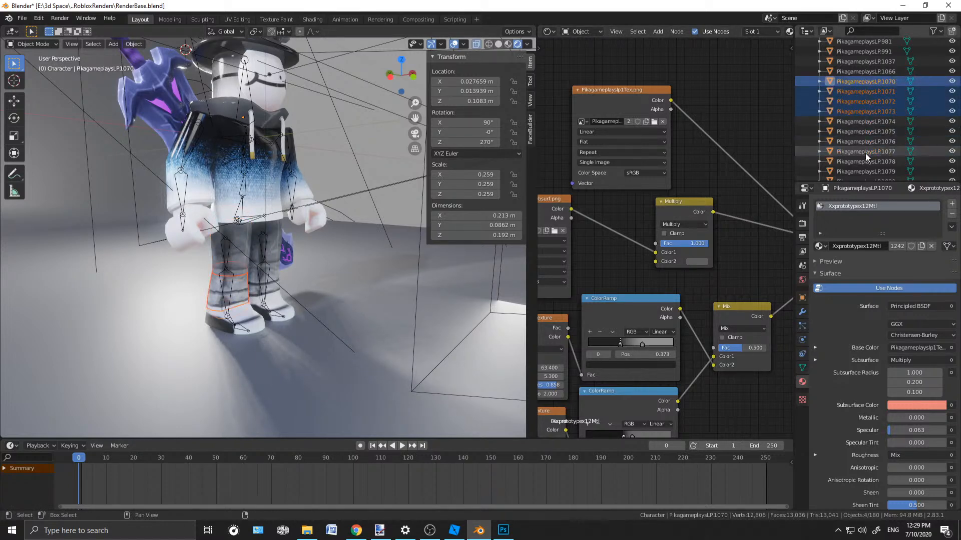
shift+click(860, 137)
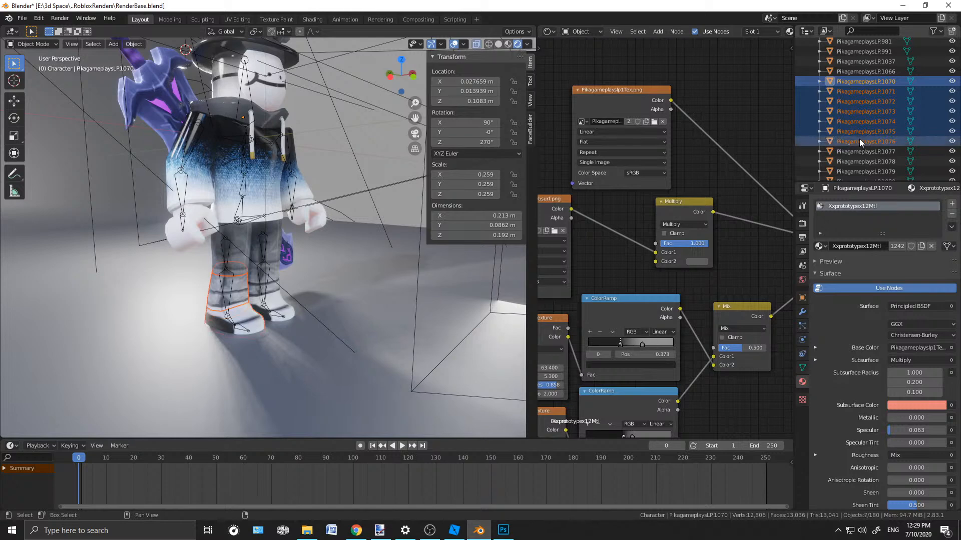
shift+click(859, 133)
shift+click(859, 124)
shift+click(854, 113)
key(ctrl+j)
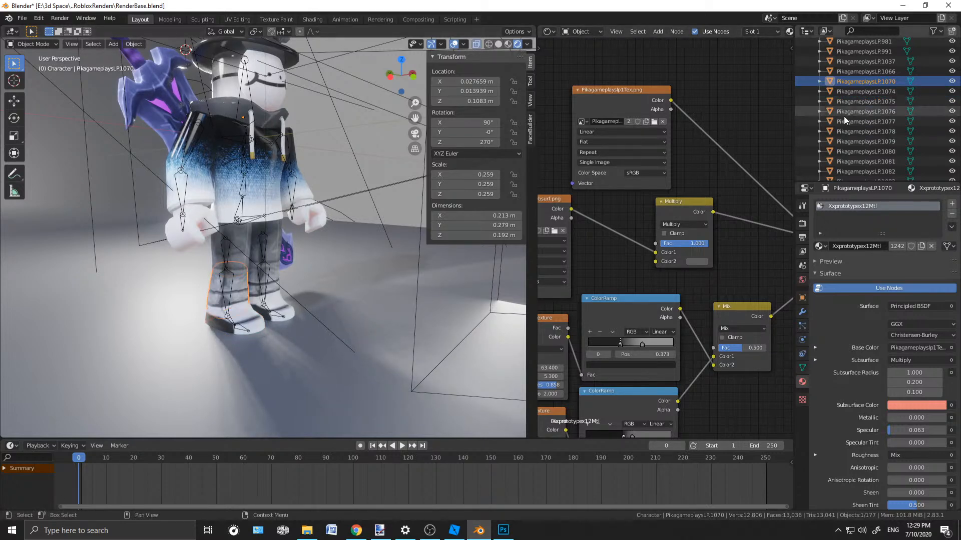
Select PikagameplaysLP.1074 through .1080 around the character's right foot and check the selection on the model
middle_drag(339, 148, 292, 168)
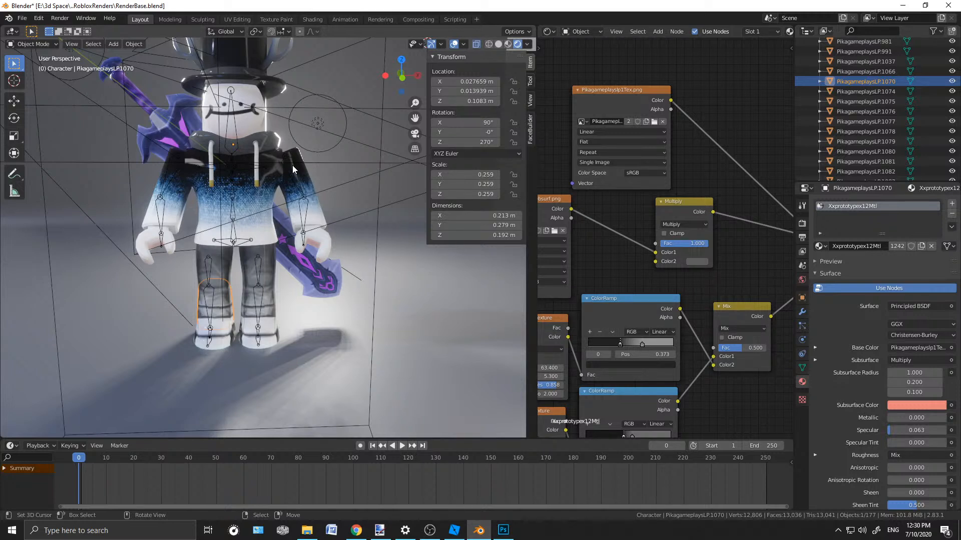
scroll(311, 238, up, 2)
scroll(320, 260, down, 2)
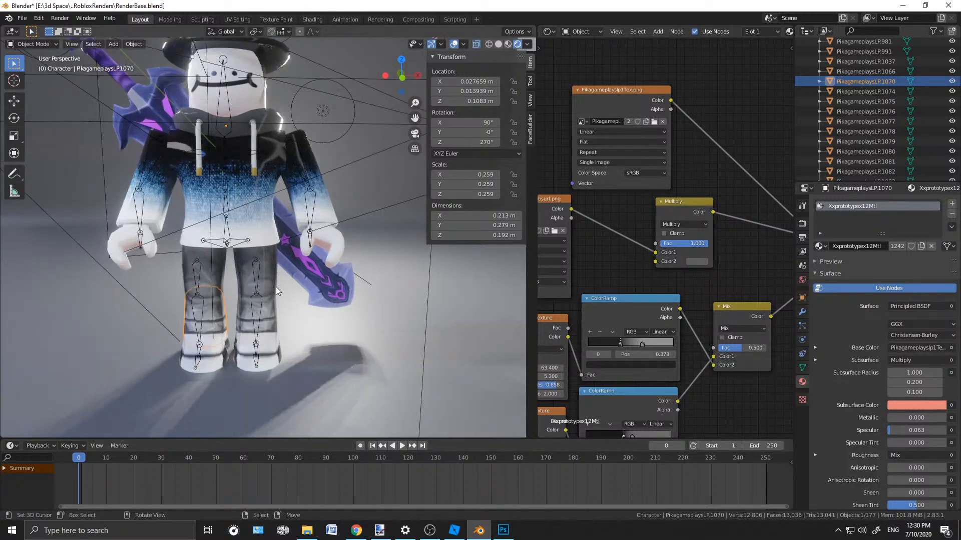
middle_drag(259, 281, 217, 282)
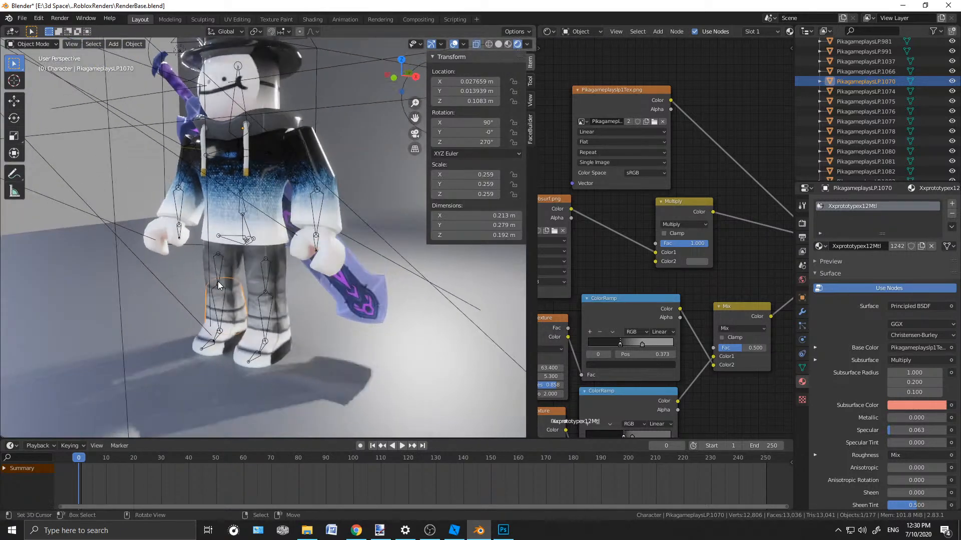
click(858, 91)
shift+click(862, 132)
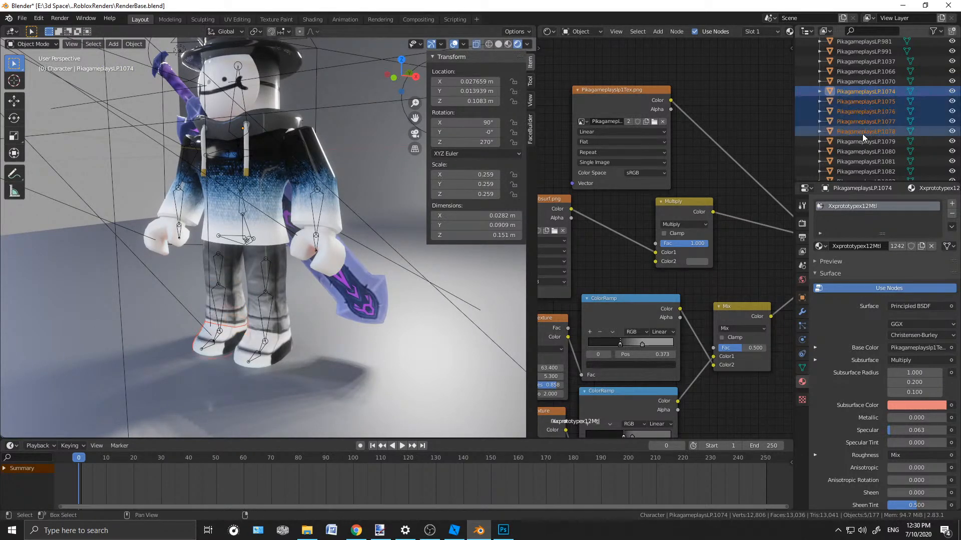
scroll(252, 254, up, 5)
middle_drag(252, 254, 302, 241)
shift+click(878, 142)
shift+click(873, 150)
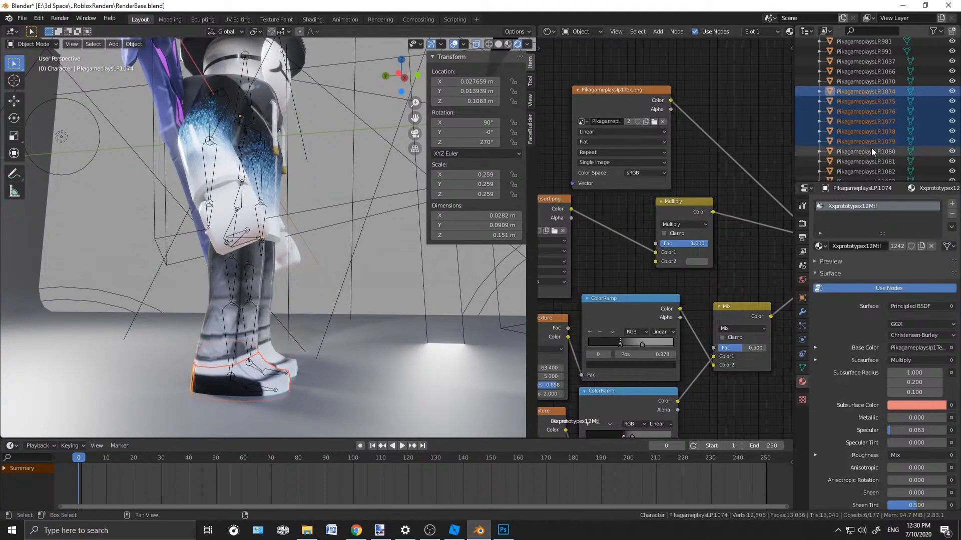
scroll(282, 191, down, 5)
middle_drag(282, 191, 256, 196)
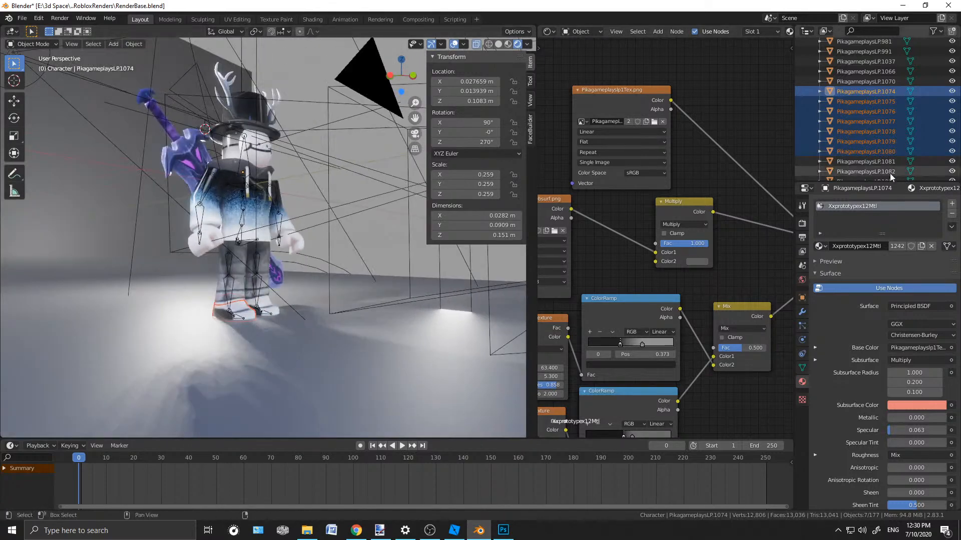
Extend the foot selection down the object list through PikagameplaysLP.1106
shift+click(871, 171)
scroll(871, 171, down, 2)
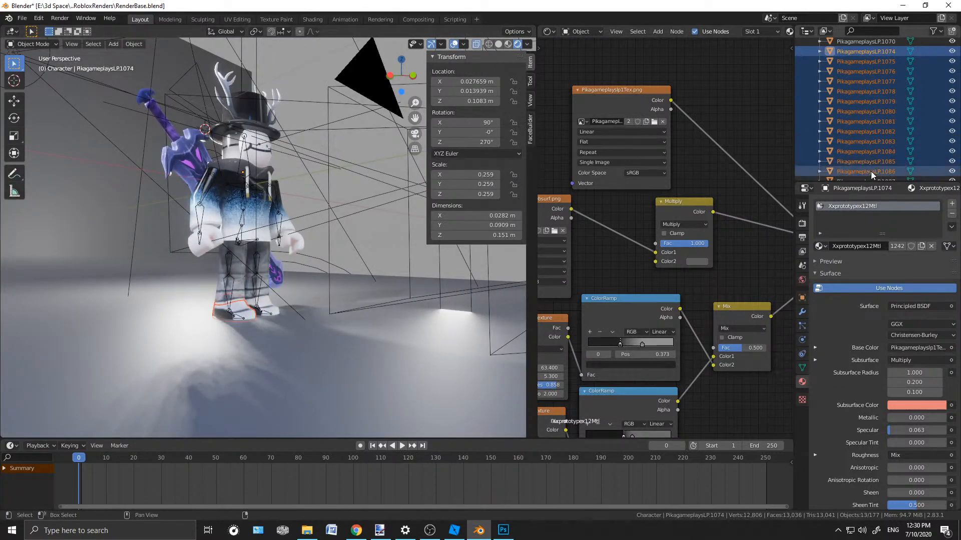
scroll(870, 174, down, 4)
shift+click(870, 173)
scroll(870, 173, down, 3)
shift+click(869, 173)
scroll(870, 173, down, 3)
shift+click(869, 172)
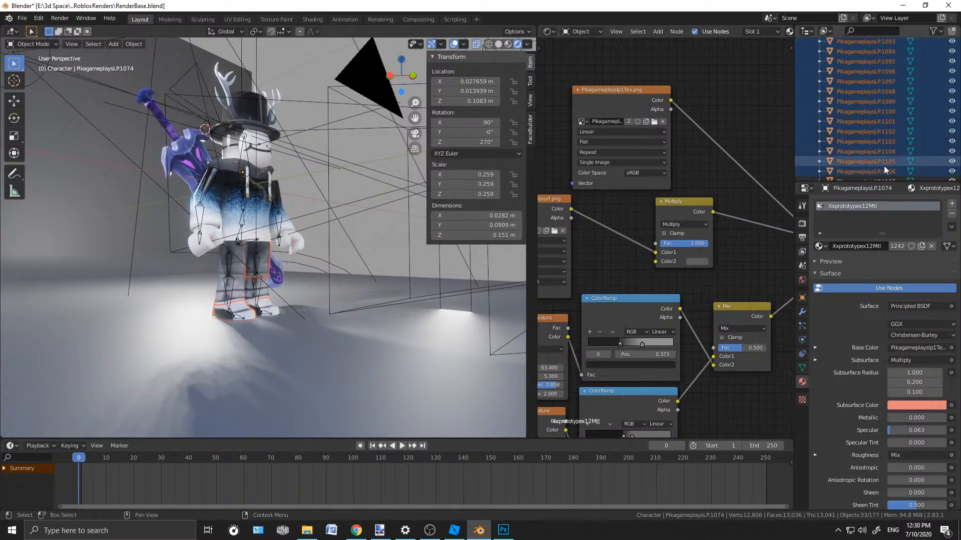
Deselect PikagameplaysLP.1101 through .1106 and join the right foot pieces .1074 through .1100 into one object
shift+click(883, 153)
shift+click(881, 144)
shift+click(878, 130)
shift+click(868, 122)
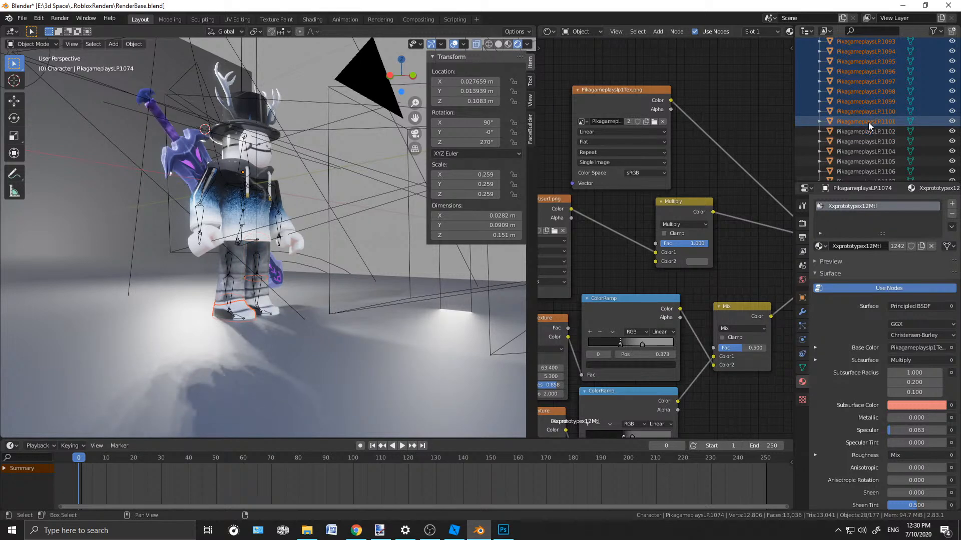
shift+click(866, 113)
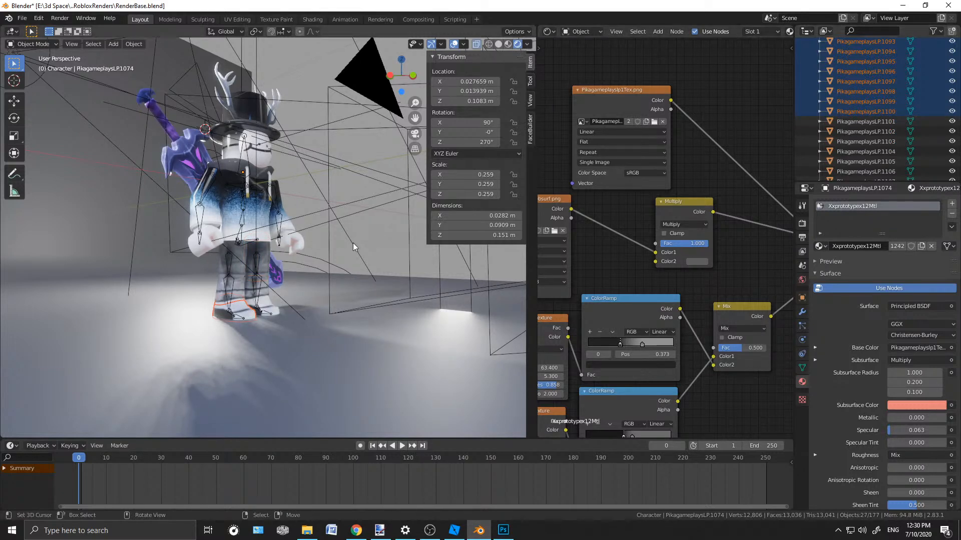
middle_drag(352, 242, 293, 249)
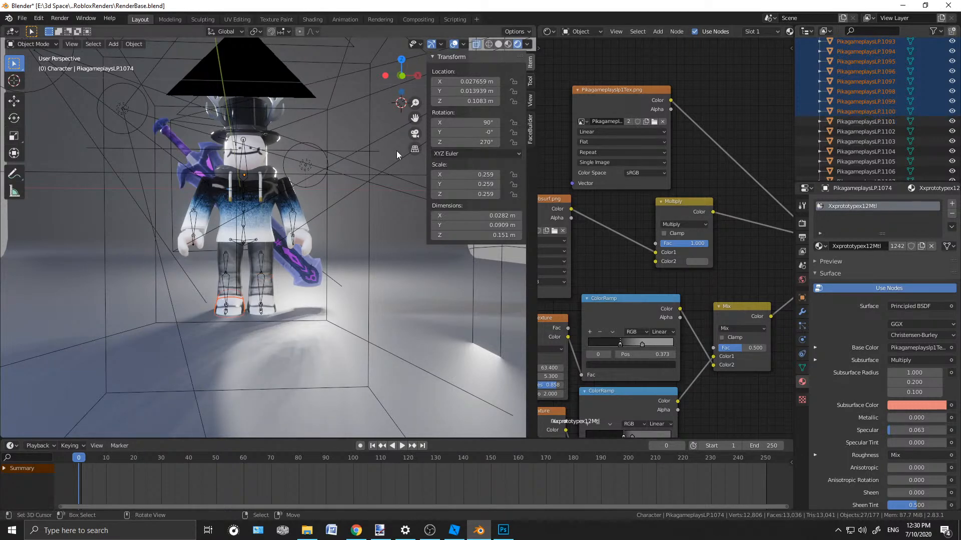
key(Delete)
Select the upper pieces of the character's left leg, PikagameplaysLP.1101 through .1104, and join them into one object
scroll(244, 272, up, 3)
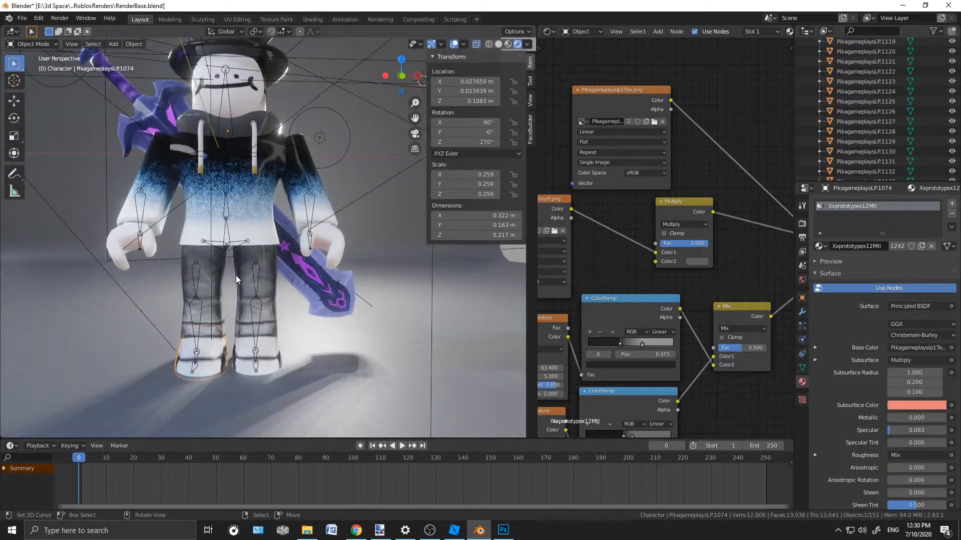
mouse_move(259, 287)
middle_down()
mouse_move(293, 301)
mouse_move(239, 304)
mouse_move(261, 281)
middle_up()
scroll(873, 95, up, 3)
scroll(873, 94, up, 7)
click(869, 142)
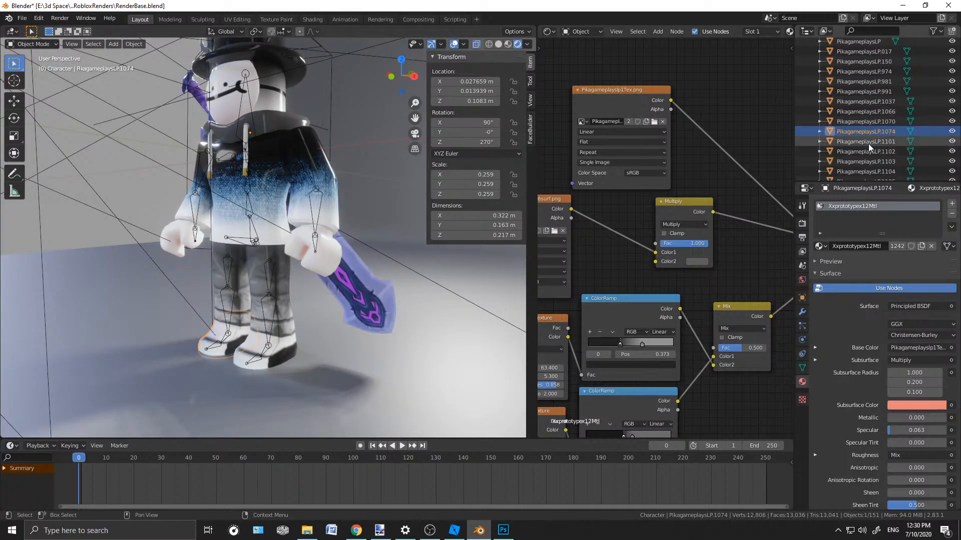
shift+click(869, 143)
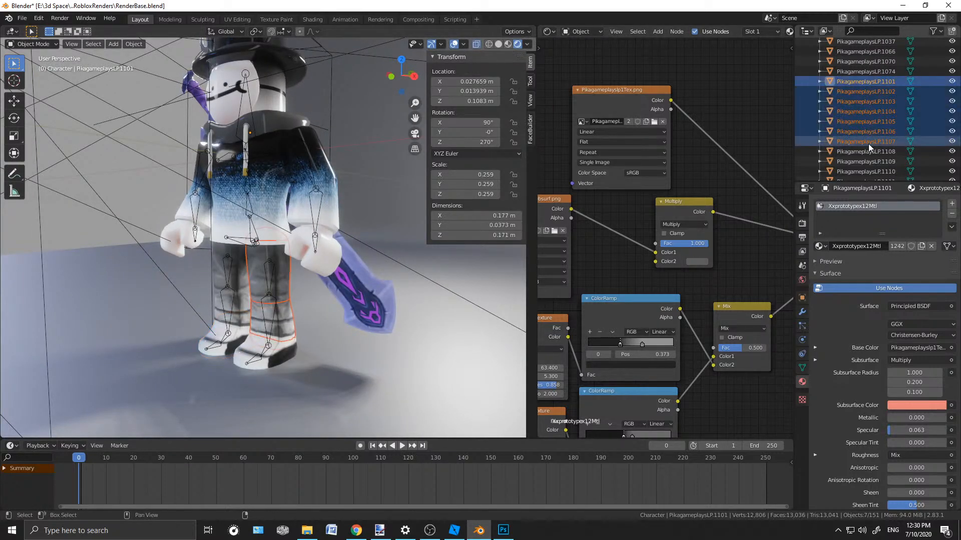
shift+click(867, 135)
shift+click(866, 125)
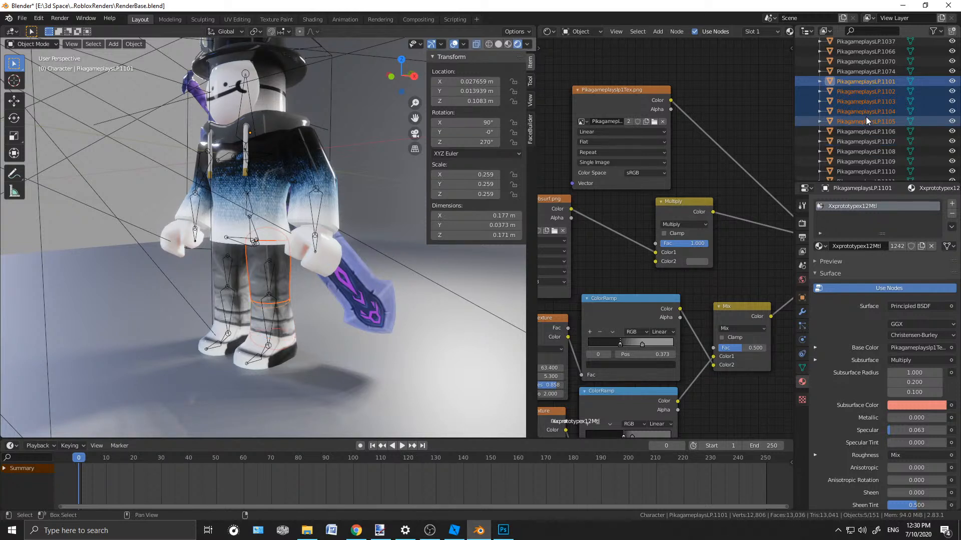
shift+click(865, 115)
key(ctrl+j)
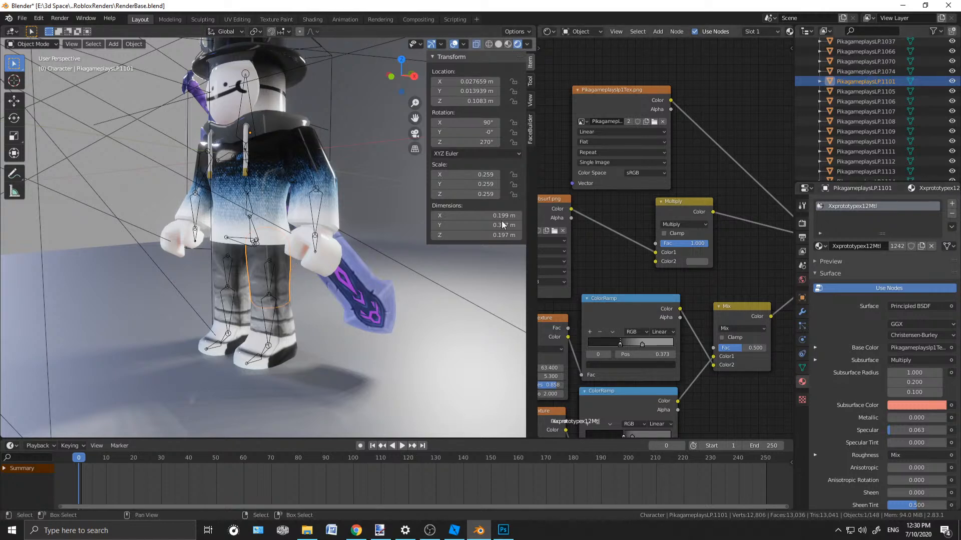
Select the left lower-leg pieces PikagameplaysLP.1105 through .1108, leaving out .1109, and join them into one object
middle_drag(234, 269, 375, 254)
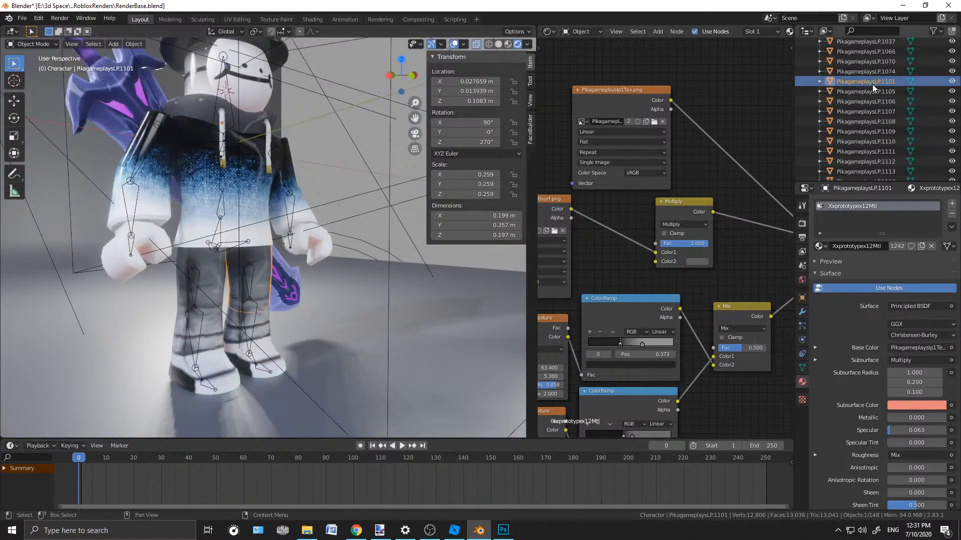
click(863, 91)
shift+click(864, 108)
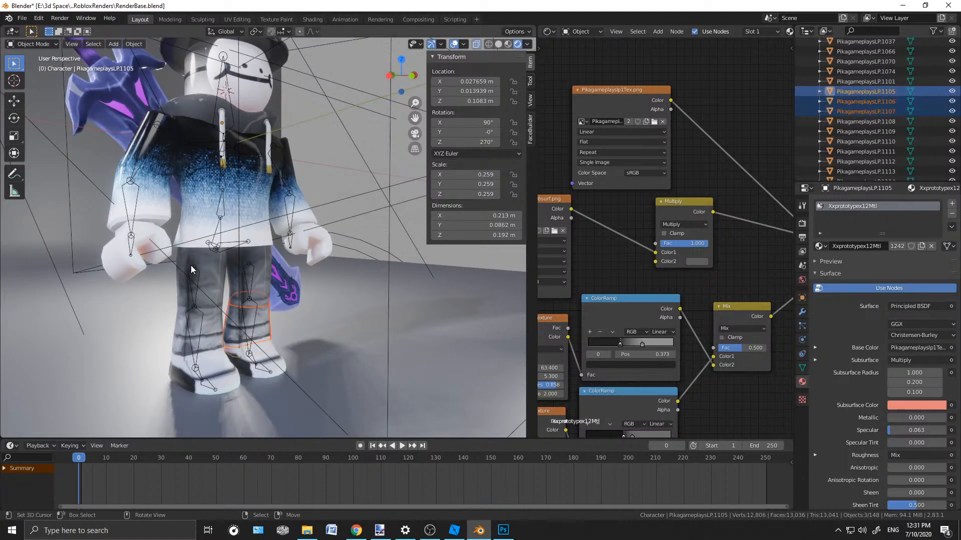
shift+click(844, 124)
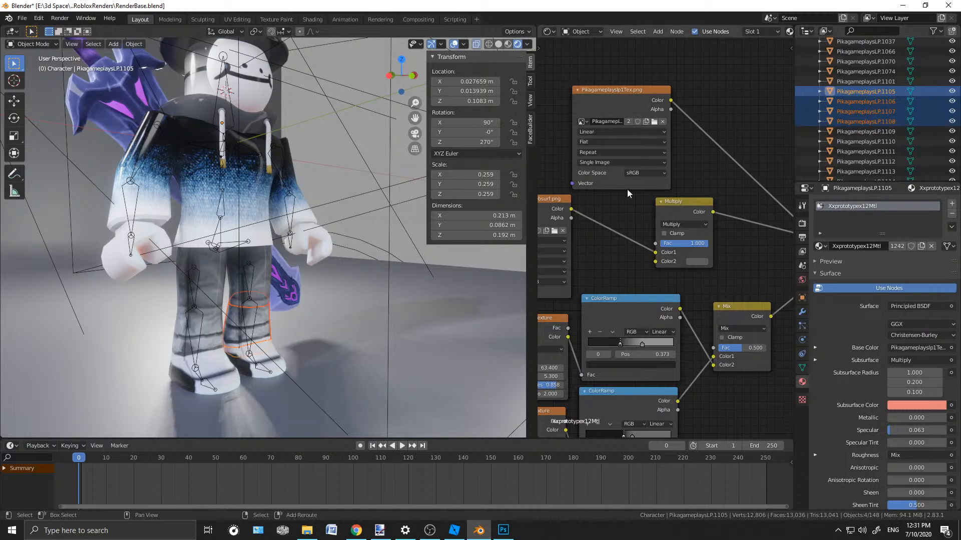
scroll(298, 216, down, 4)
scroll(299, 216, up, 3)
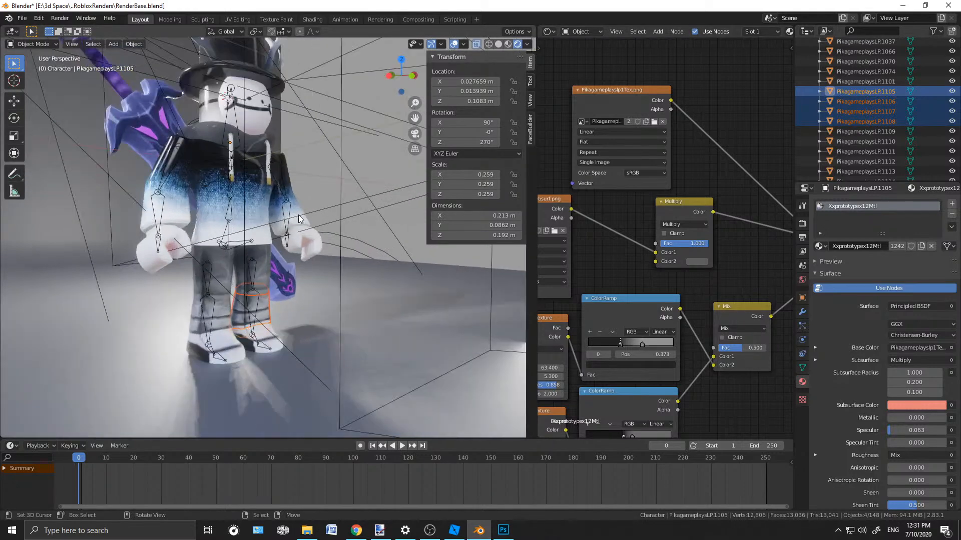
shift+click(861, 131)
ctrl+click(860, 129)
middle_drag(300, 270, 175, 288)
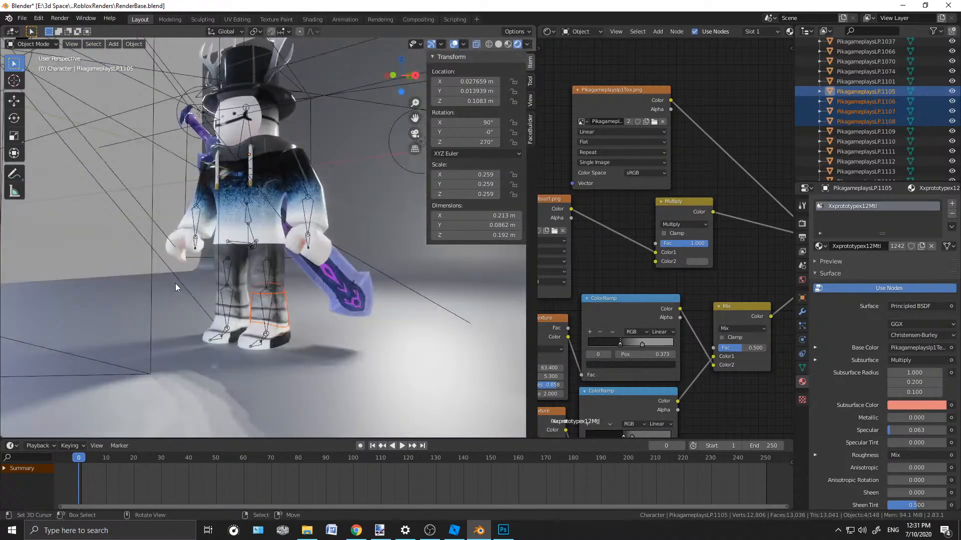
key(ctrl+j)
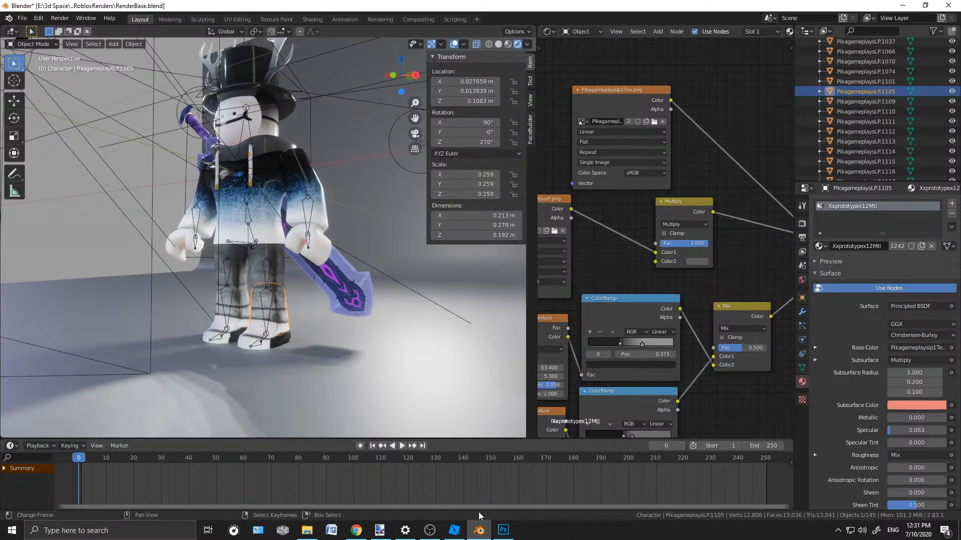
Switch to Roblox Studio
click(456, 535)
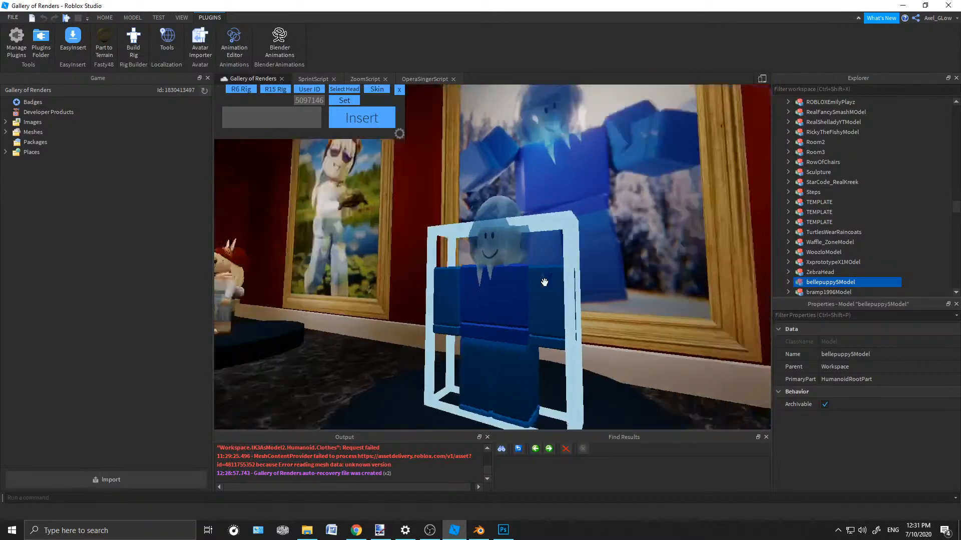
Look around the gallery at the displayed character models and the framed renders behind them
key(s)
right_drag(544, 282, 545, 282)
key(w)
key(w)
key(w)
key(w)
key(w)
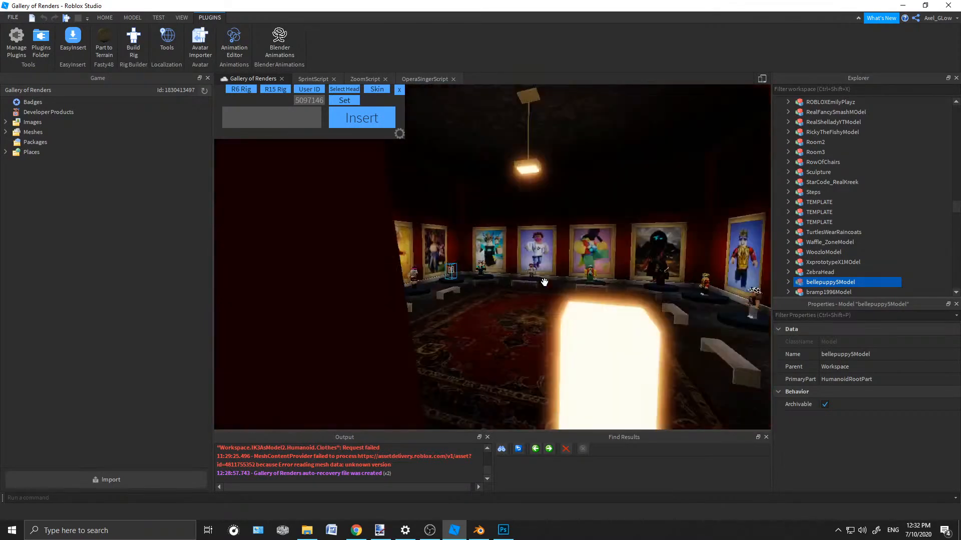
right_drag(544, 283, 545, 283)
key(w)
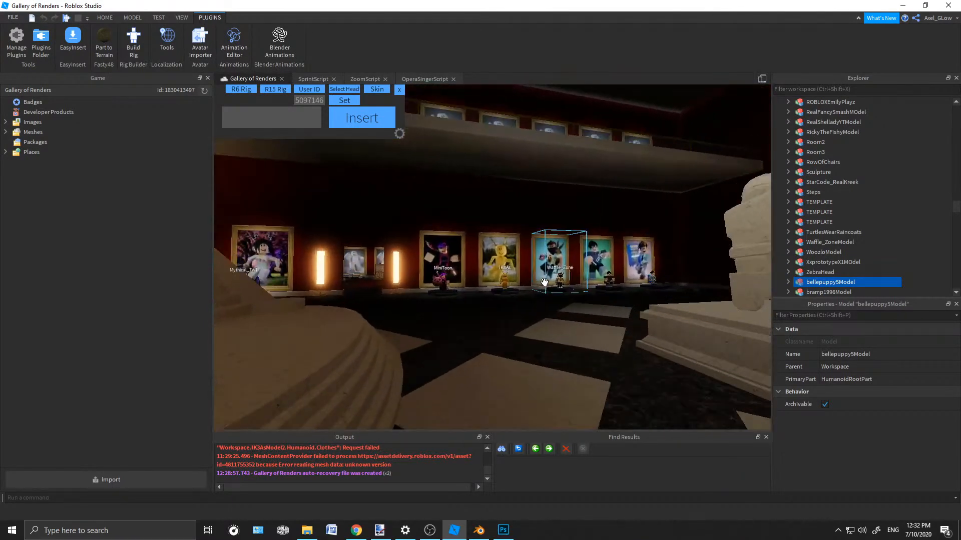
key(w)
right_drag(545, 283, 545, 283)
key(w)
key(f)
key(w)
scroll(545, 283, down, 5)
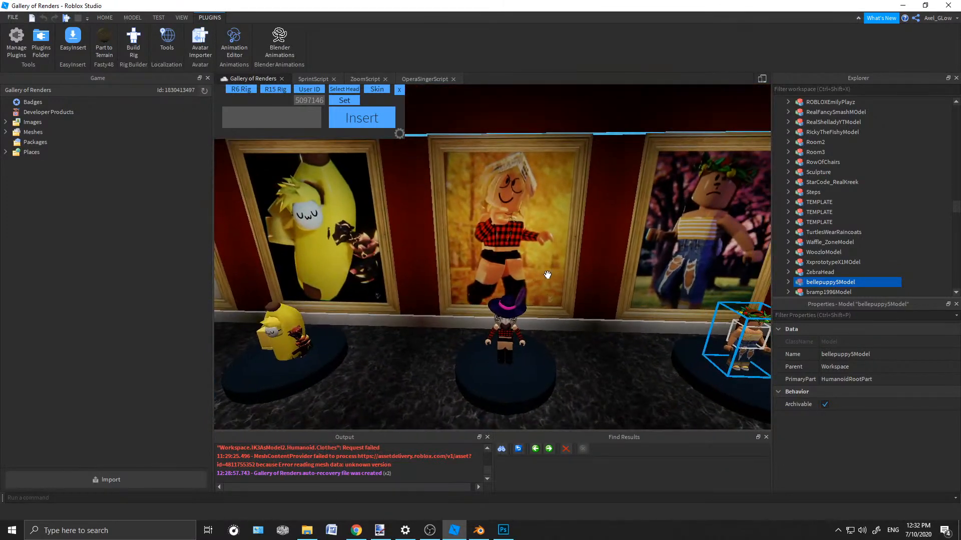
key(s)
right_drag(521, 258, 522, 258)
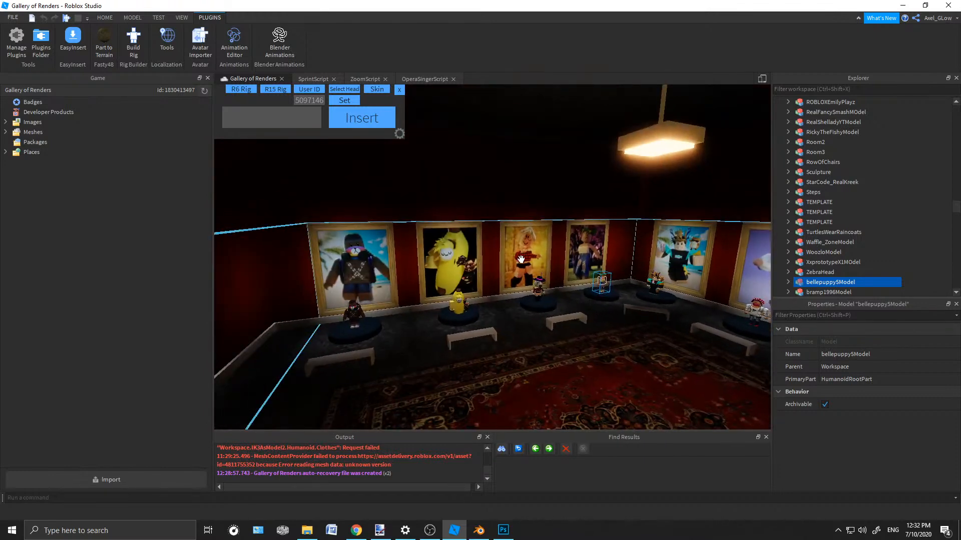
Go through the lobby to the MiniToon display and examine its pig head from both sides
mouse_move(611, 276)
right_down()
mouse_move(629, 312)
mouse_move(622, 257)
mouse_move(510, 267)
mouse_move(480, 295)
mouse_move(605, 277)
right_up()
key(w)
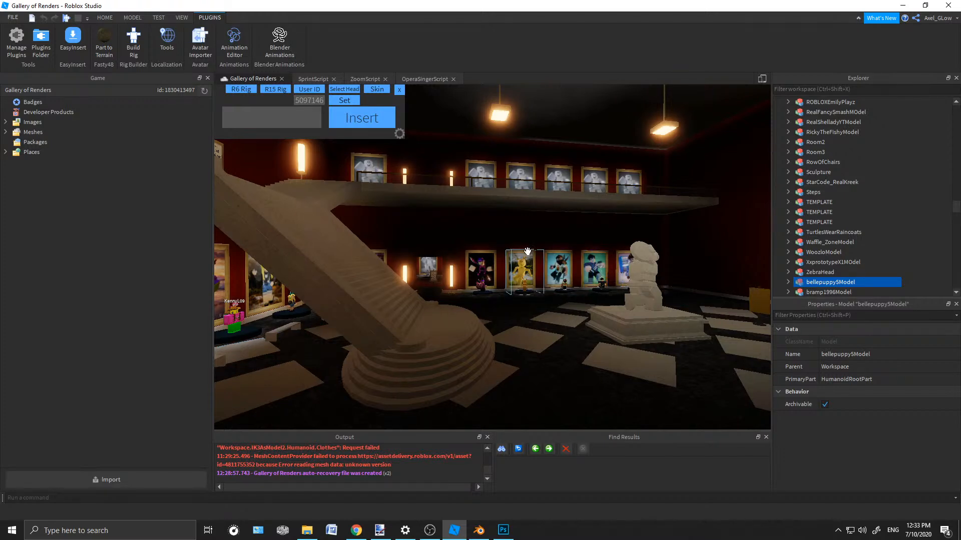
key(w)
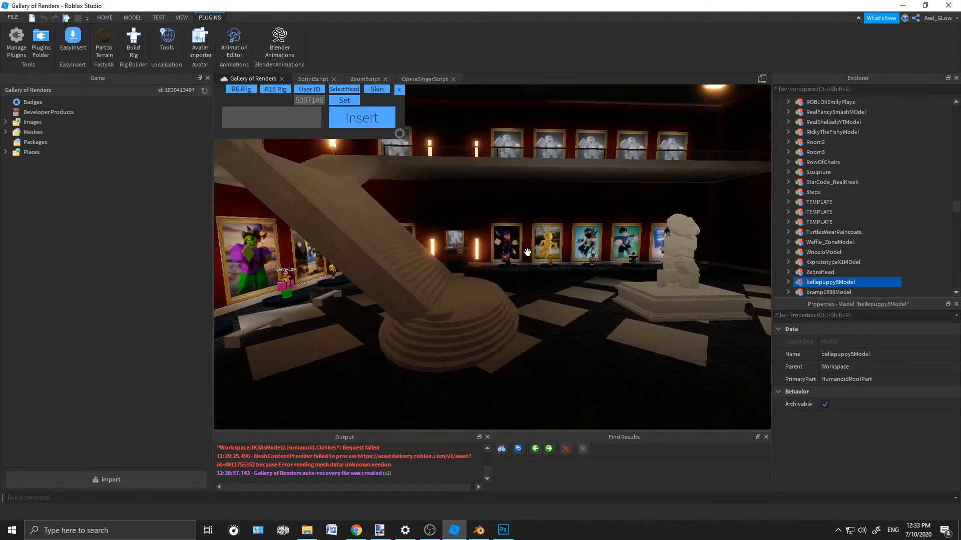
key(w)
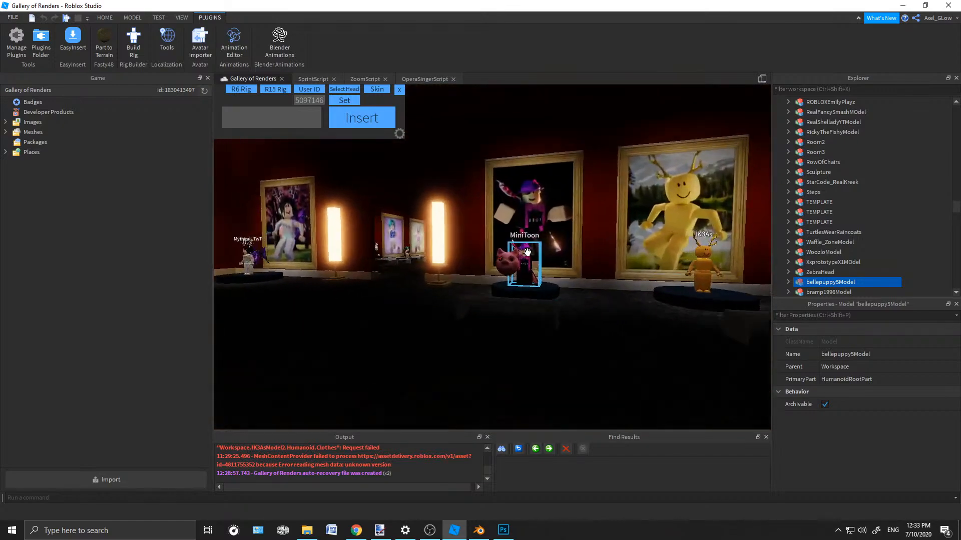
key(d)
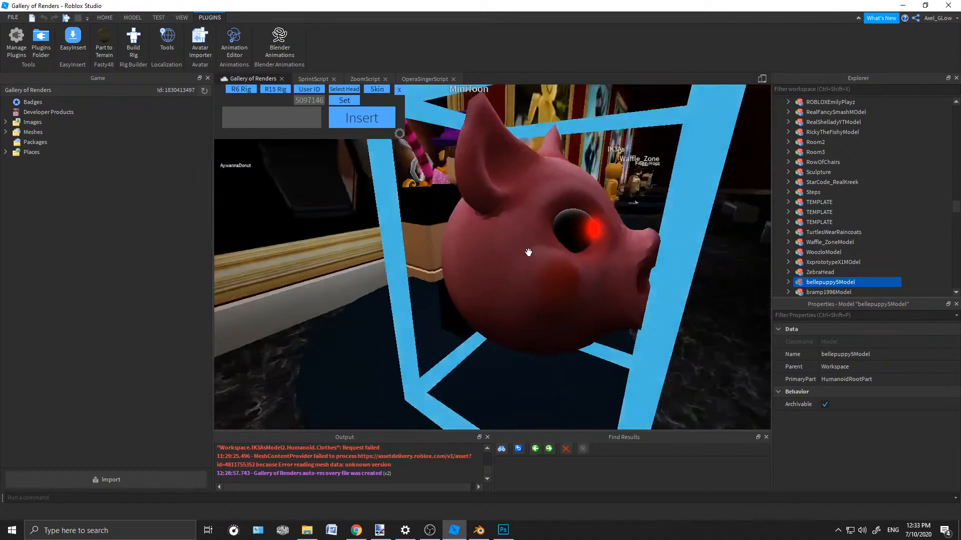
key(d)
right_drag(528, 253, 527, 253)
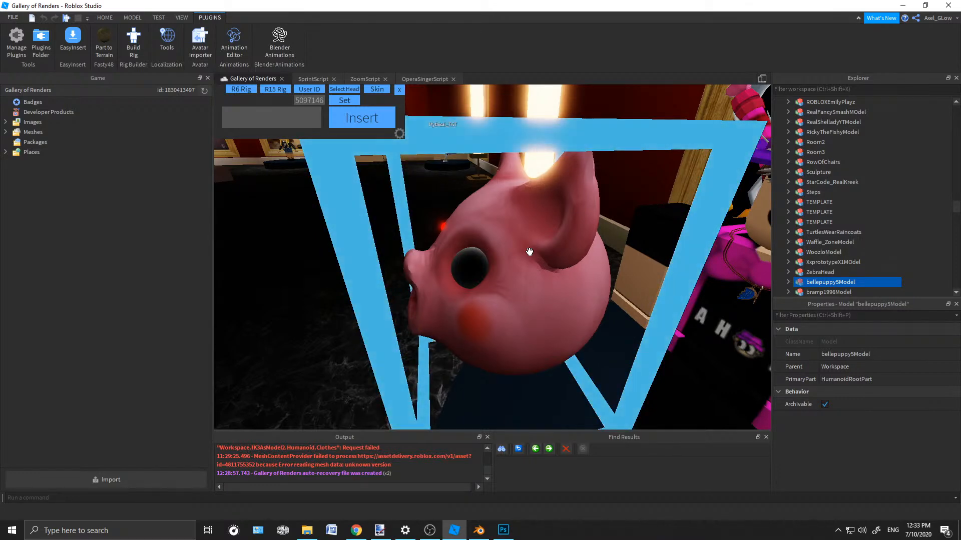
Look through the carpeted exhibition room, then return to the MiniToon pig head display
key(w)
right_drag(523, 263, 558, 281)
key(w)
key(w)
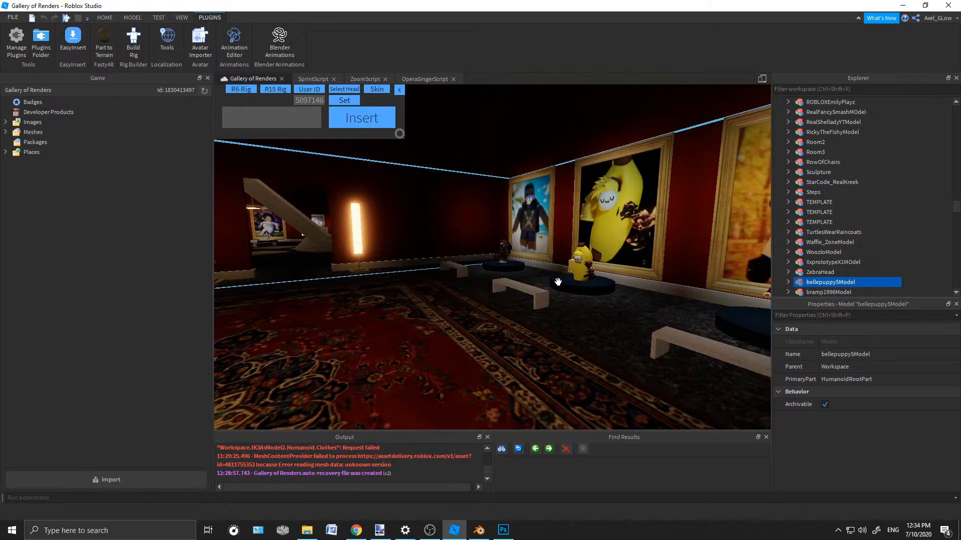
right_drag(521, 281, 522, 281)
key(w)
key(w)
key(w)
right_drag(522, 280, 522, 281)
key(f)
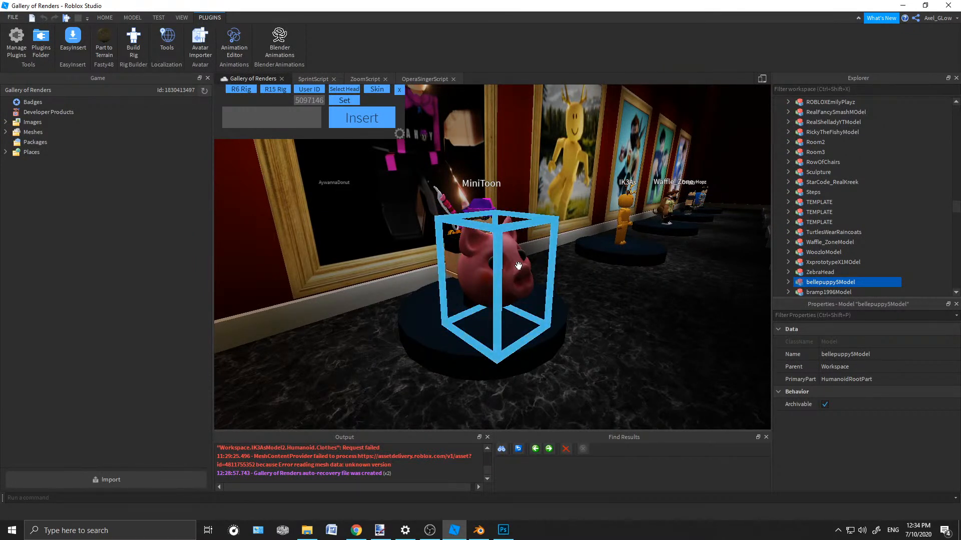
right_drag(549, 275, 549, 277)
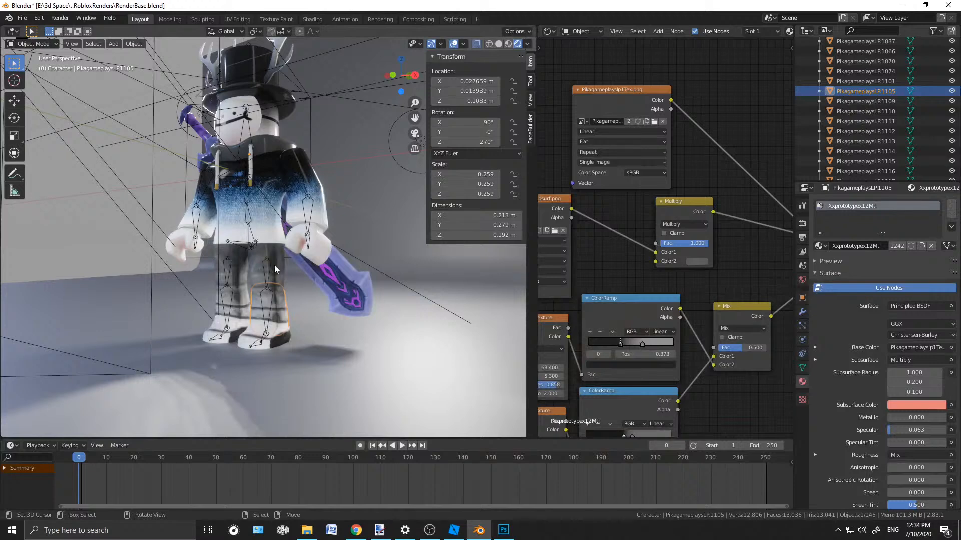
Switch back to Blender, select the left foot pieces PikagameplaysLP.1109 through .1135 and join them into one object
click(845, 102)
shift+click(841, 152)
scroll(839, 165, down, 5)
shift+click(838, 163)
scroll(839, 163, down, 3)
shift+click(838, 163)
scroll(839, 163, down, 3)
shift+click(839, 163)
scroll(836, 162, down, 12)
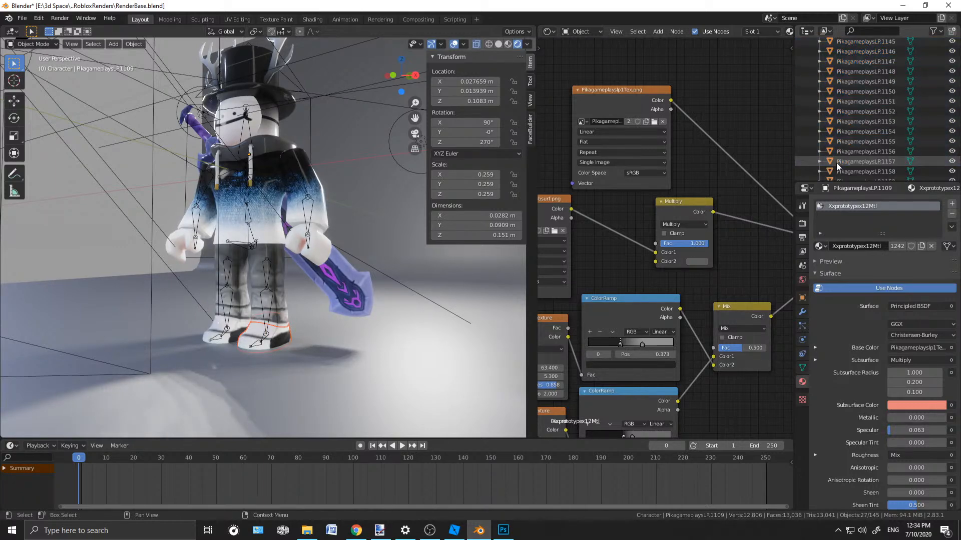
shift+click(851, 142)
scroll(851, 142, up, 3)
shift+click(850, 142)
scroll(853, 130, up, 3)
shift+click(853, 130)
scroll(852, 130, up, 4)
shift+click(853, 130)
scroll(853, 130, up, 1)
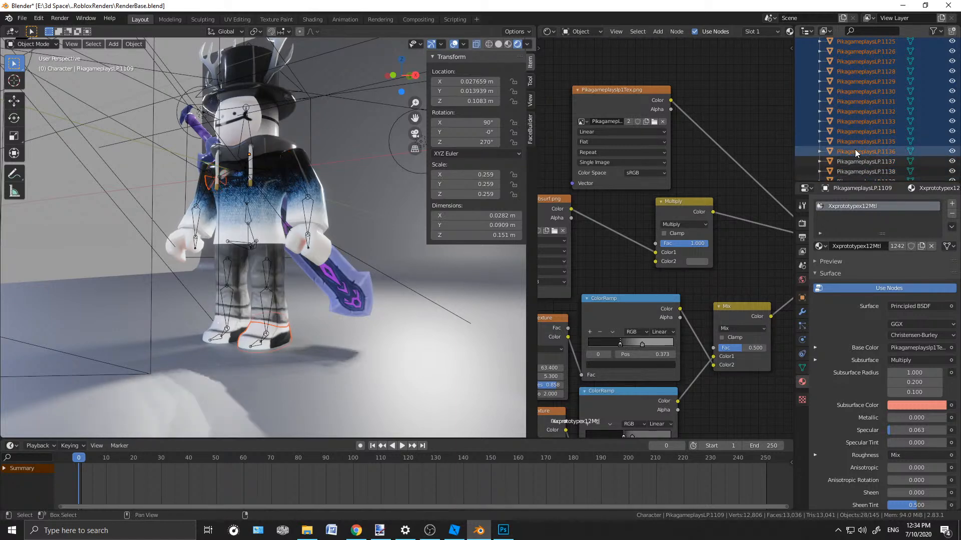
shift+click(854, 142)
shift+click(847, 149)
shift+click(848, 140)
mouse_move(300, 226)
middle_down()
mouse_move(347, 228)
mouse_move(295, 227)
middle_up()
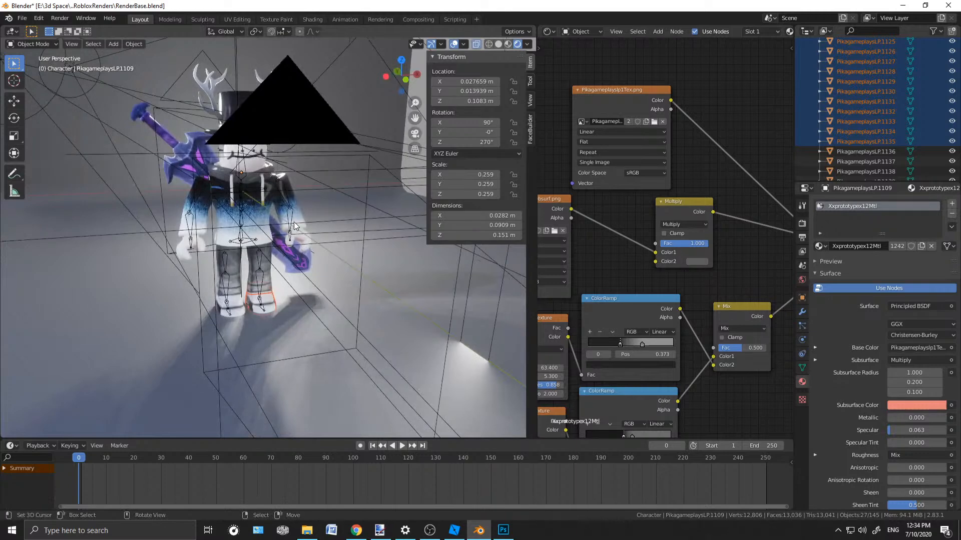
key(Delete)
key(g)
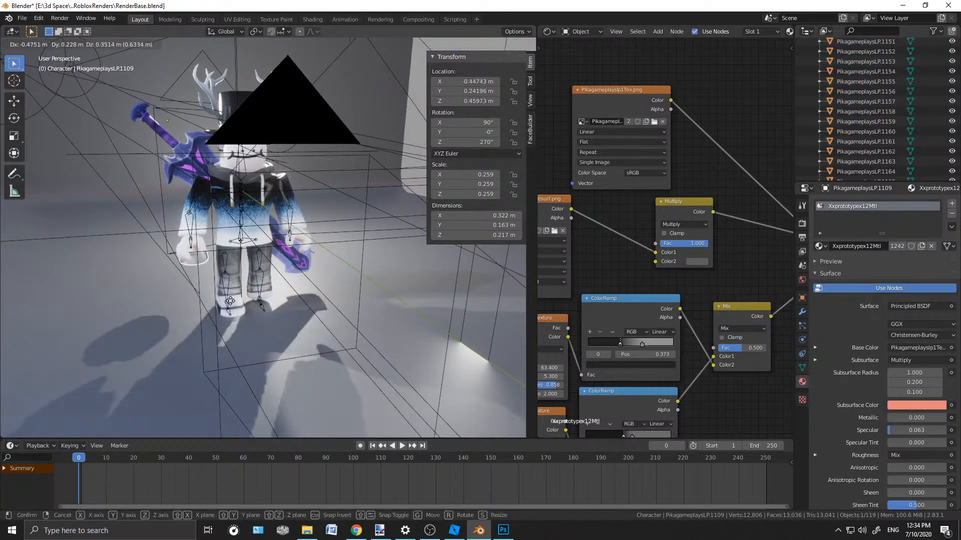
right_click(256, 258)
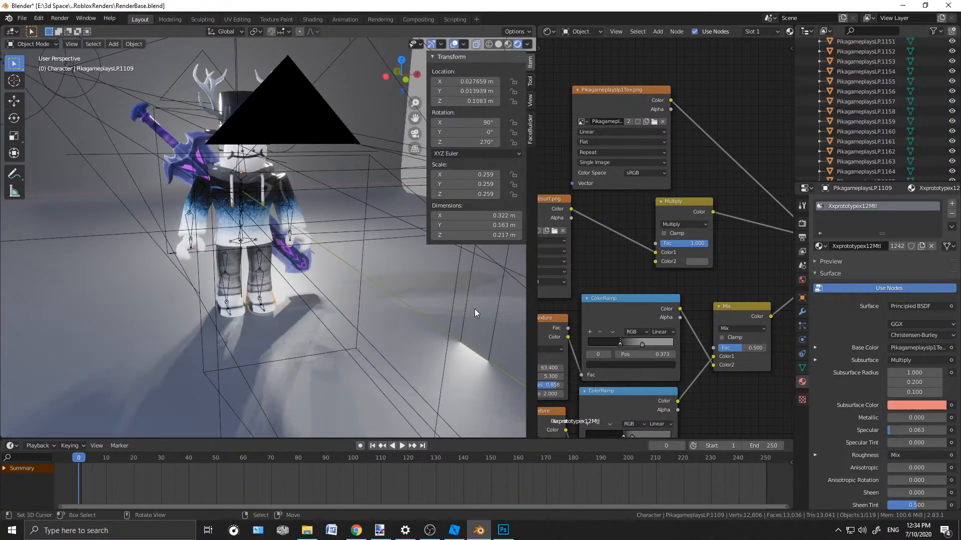
Select the upper torso pieces PikagameplaysLP.1136 through .1165, leaving out .1166, and join them into one object
scroll(350, 271, up, 1)
middle_drag(350, 270, 315, 204)
scroll(314, 203, up, 1)
scroll(836, 97, up, 6)
click(863, 112)
scroll(881, 125, down, 5)
shift+click(881, 123)
scroll(881, 125, down, 2)
shift+click(881, 125)
scroll(881, 126, down, 3)
shift+click(880, 125)
scroll(880, 125, down, 2)
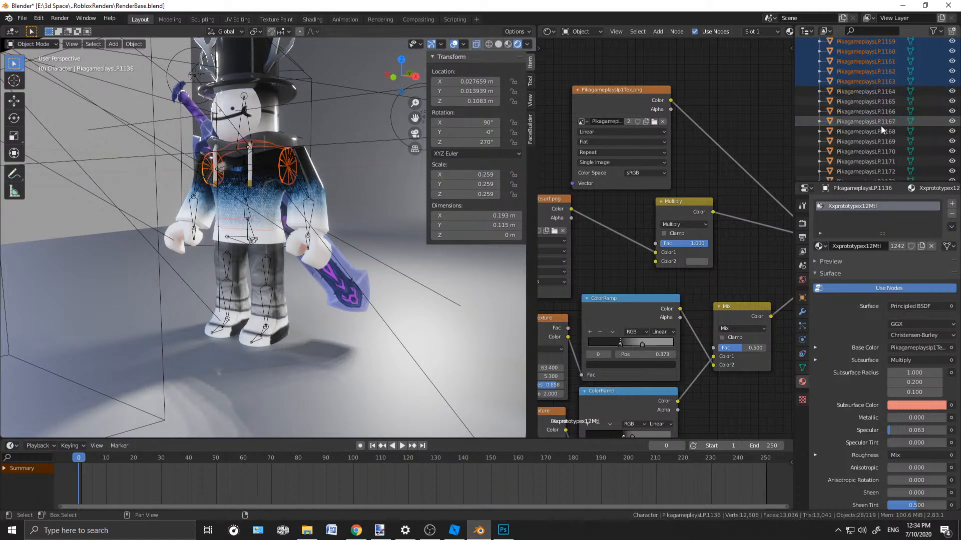
shift+click(861, 111)
ctrl+click(860, 110)
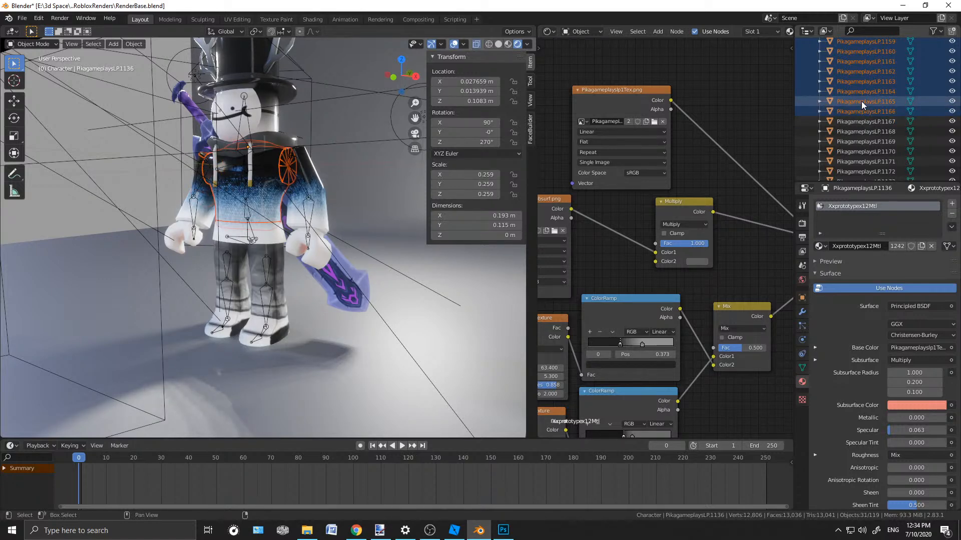
middle_drag(390, 211, 341, 229)
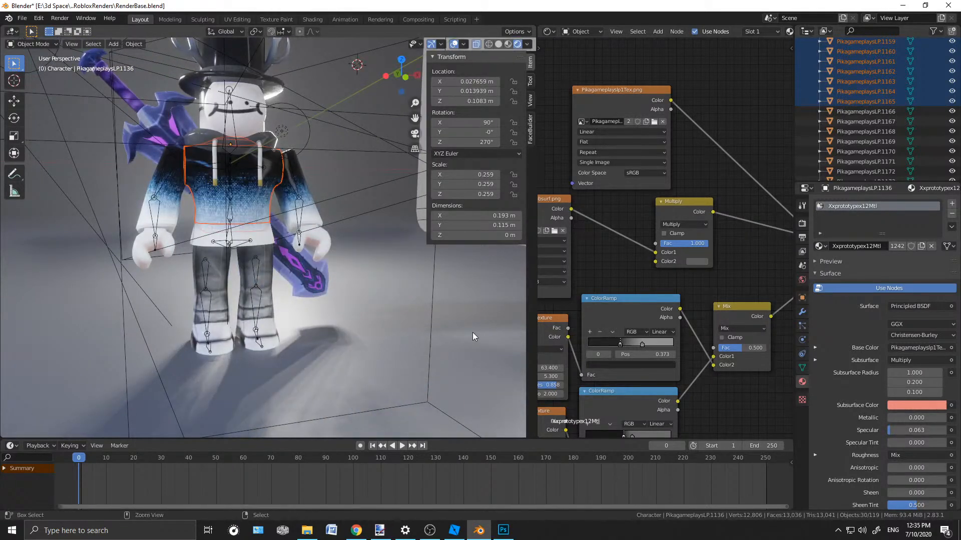
key(Delete)
Select only the right upper-arm pieces PikagameplaysLP.1166 through .1170 and join them into one object
scroll(868, 132, up, 5)
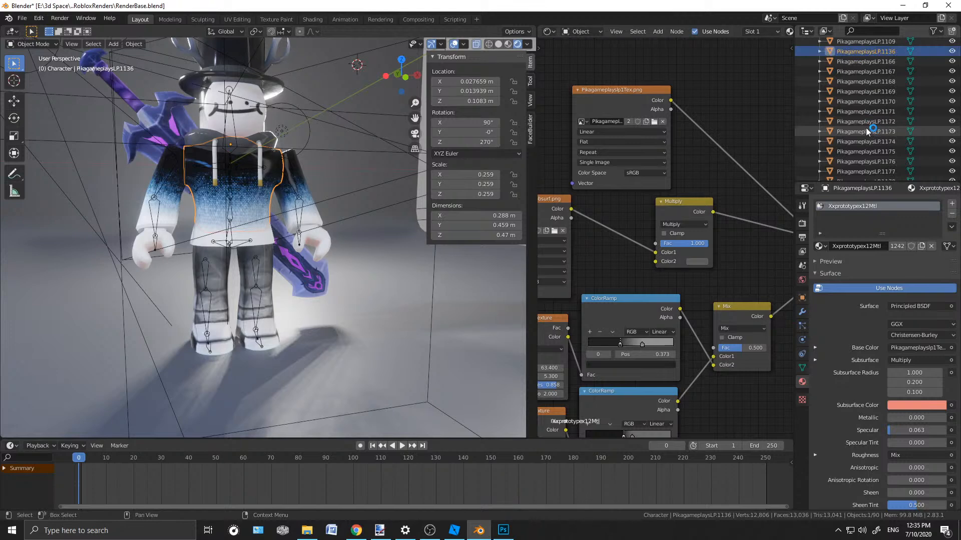
click(851, 122)
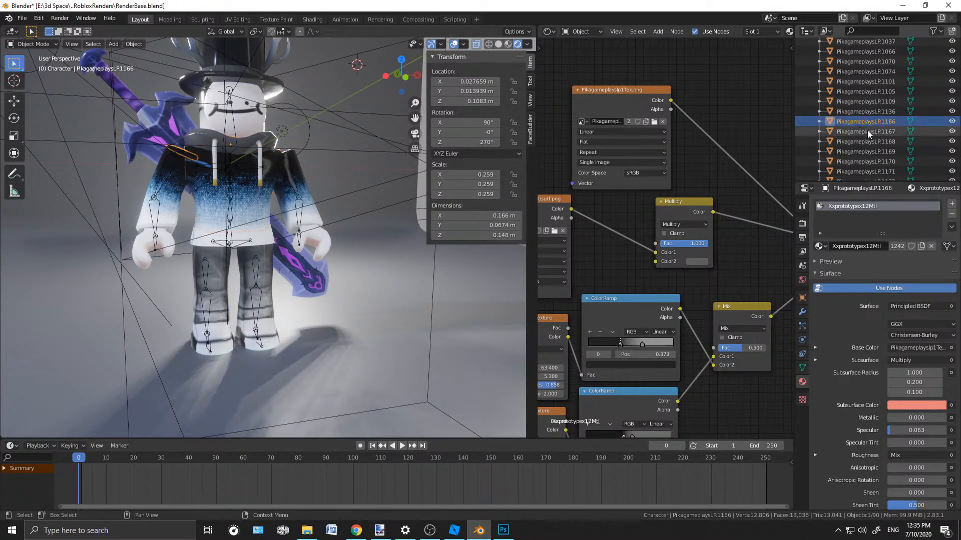
scroll(860, 138, down, 5)
shift+click(861, 137)
shift+click(860, 101)
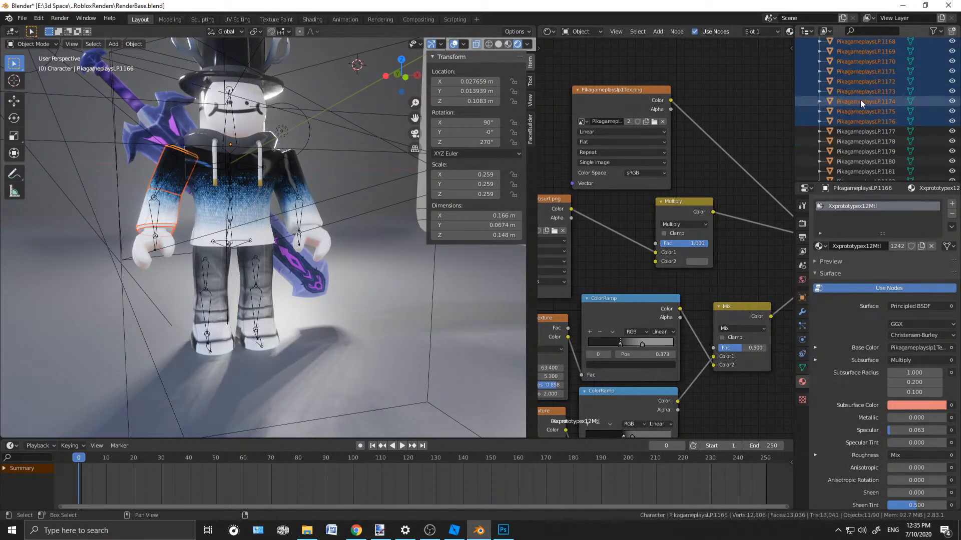
scroll(860, 100, up, 2)
shift+click(847, 131)
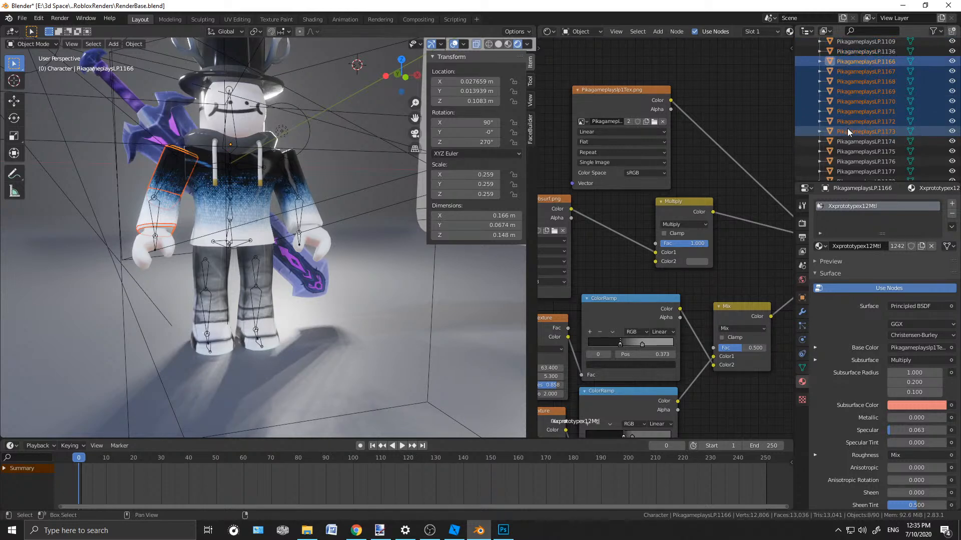
shift+click(849, 124)
shift+click(850, 112)
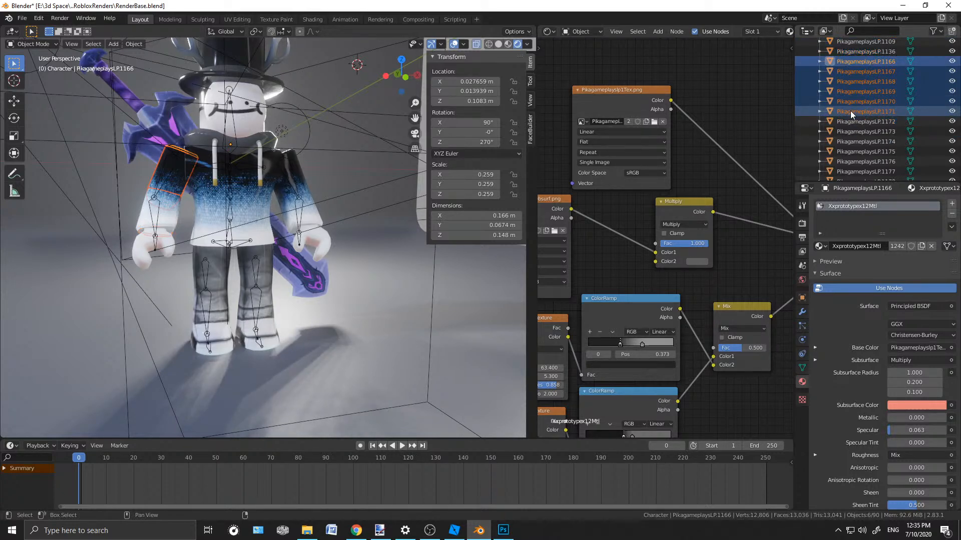
shift+click(851, 102)
middle_drag(345, 207, 280, 208)
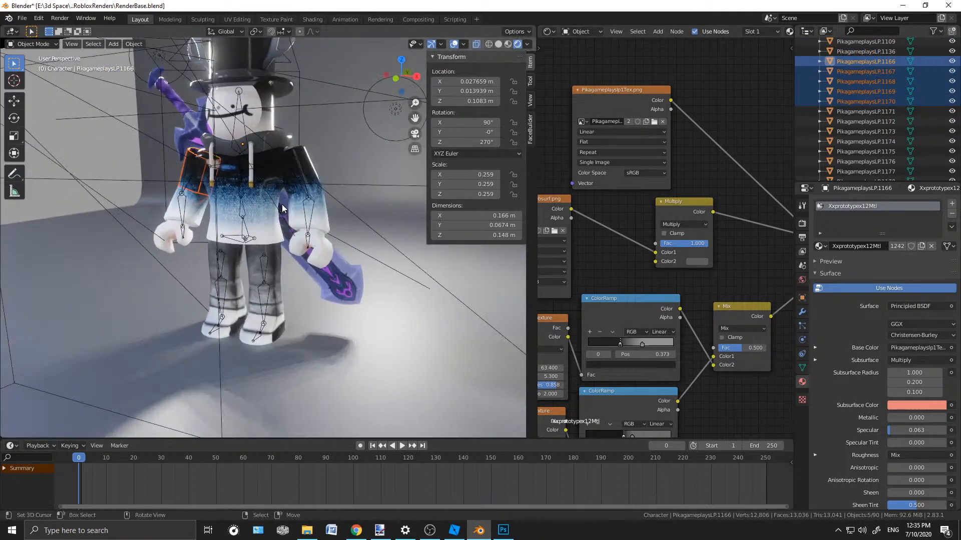
key(ctrl+j)
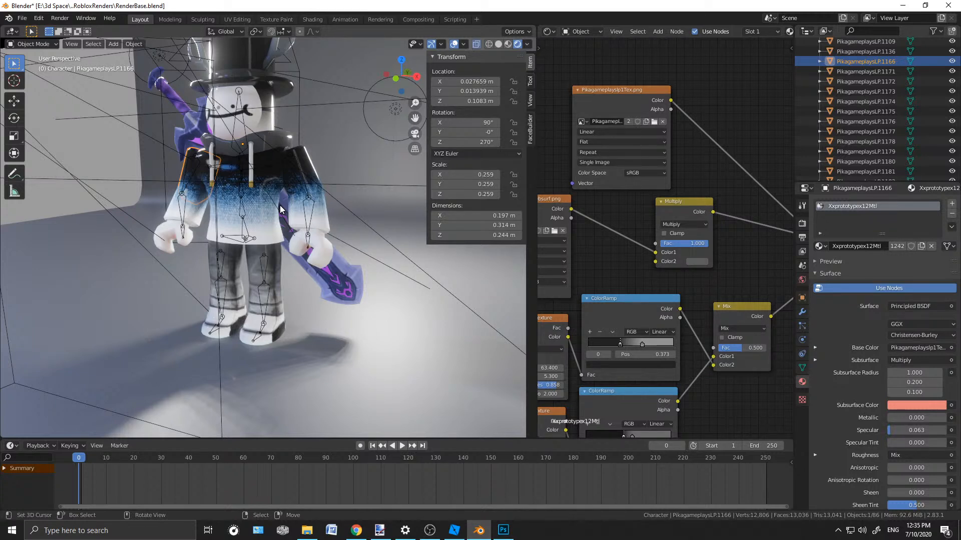
Select the right lower-arm pieces PikagameplaysLP.1171 through .1179, leaving out hand piece .1180, and join them into one object
middle_drag(280, 205, 311, 196)
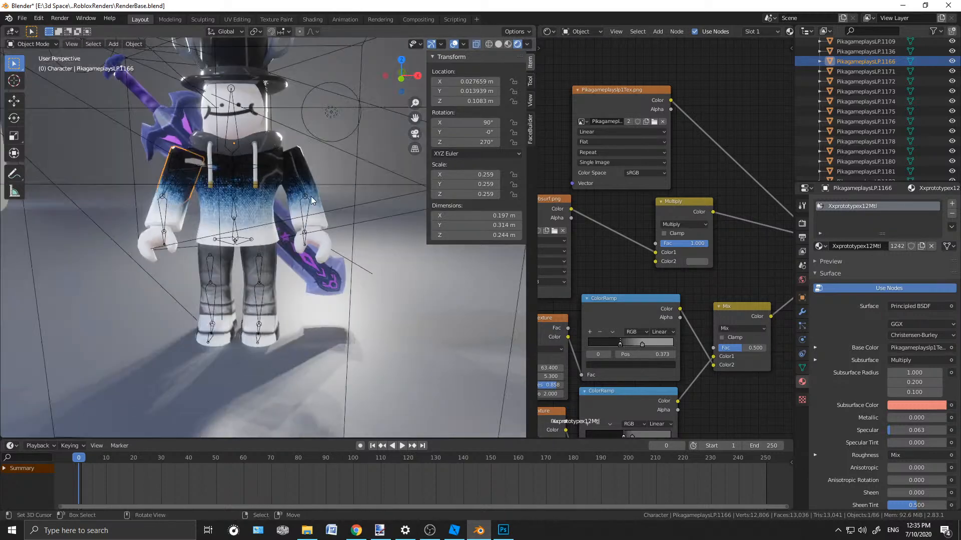
click(849, 70)
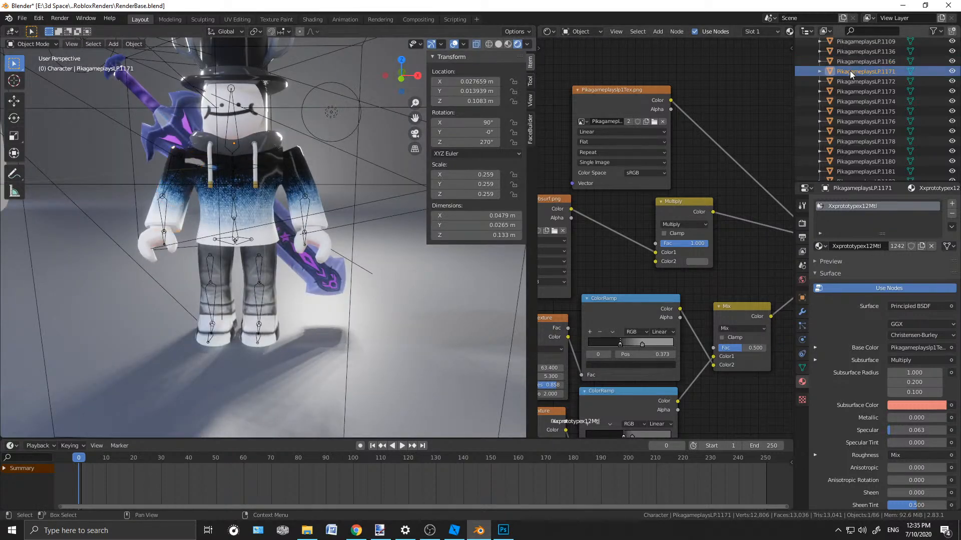
scroll(861, 111, down, 2)
shift+click(860, 111)
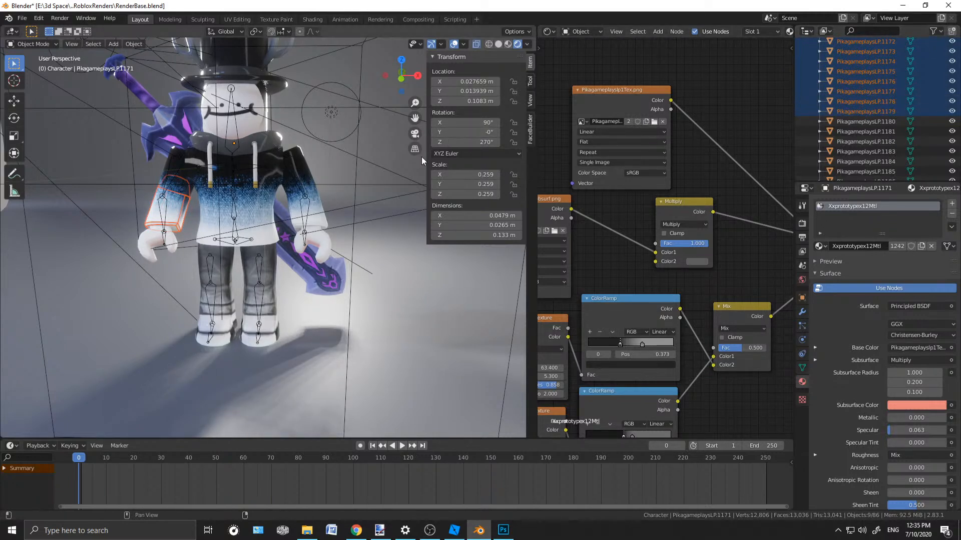
middle_drag(233, 184, 283, 206)
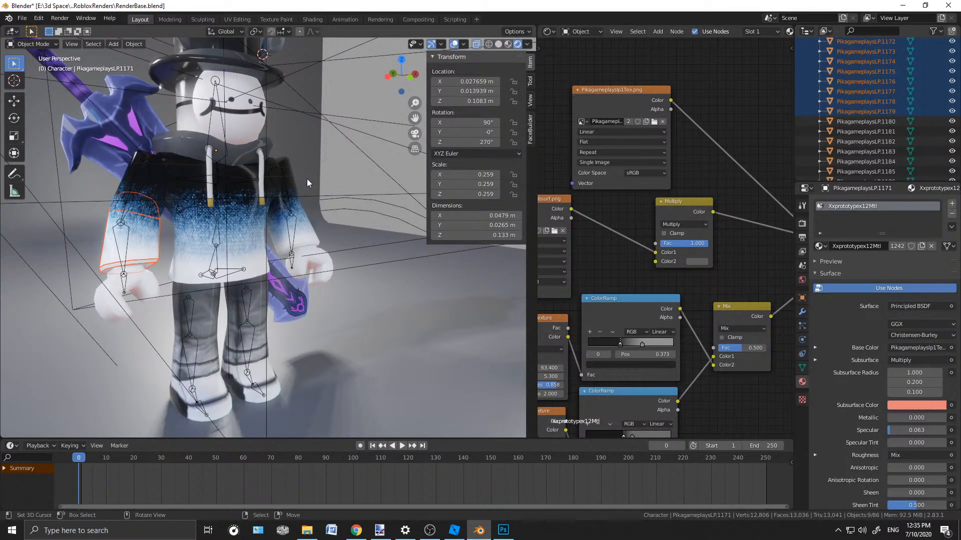
ctrl+click(830, 122)
ctrl+click(830, 123)
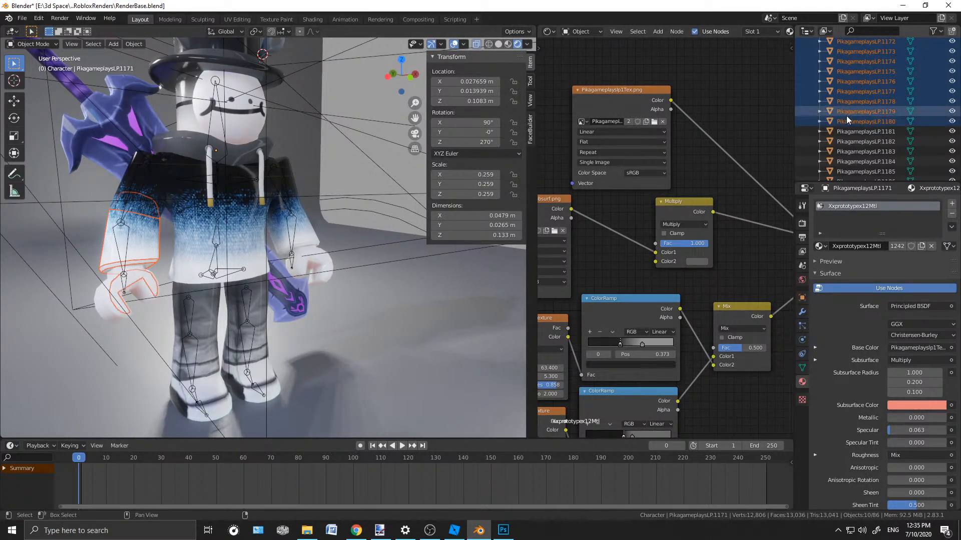
click(182, 185)
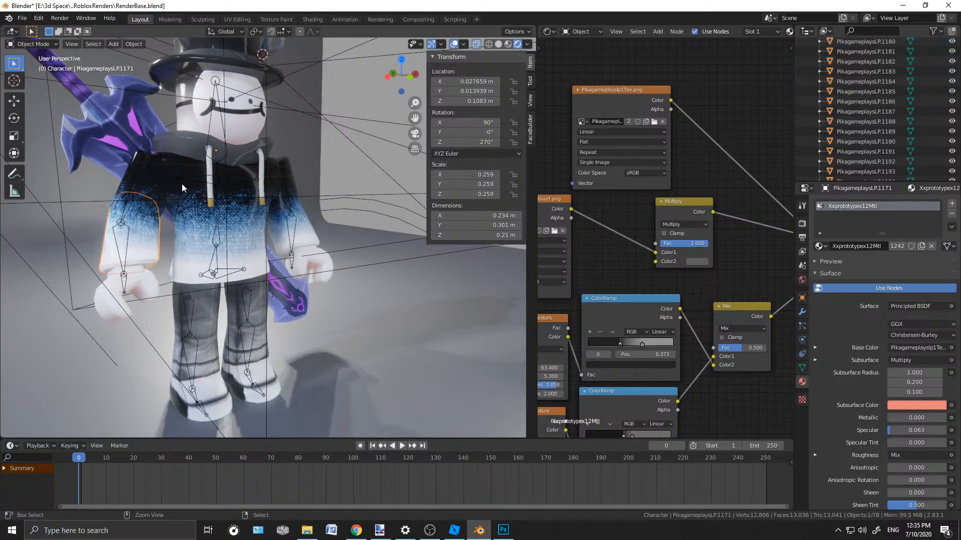
Select the right hand pieces PikagameplaysLP.1180 through .1198, leaving out .1199, and join them into one object
scroll(847, 84, up, 2)
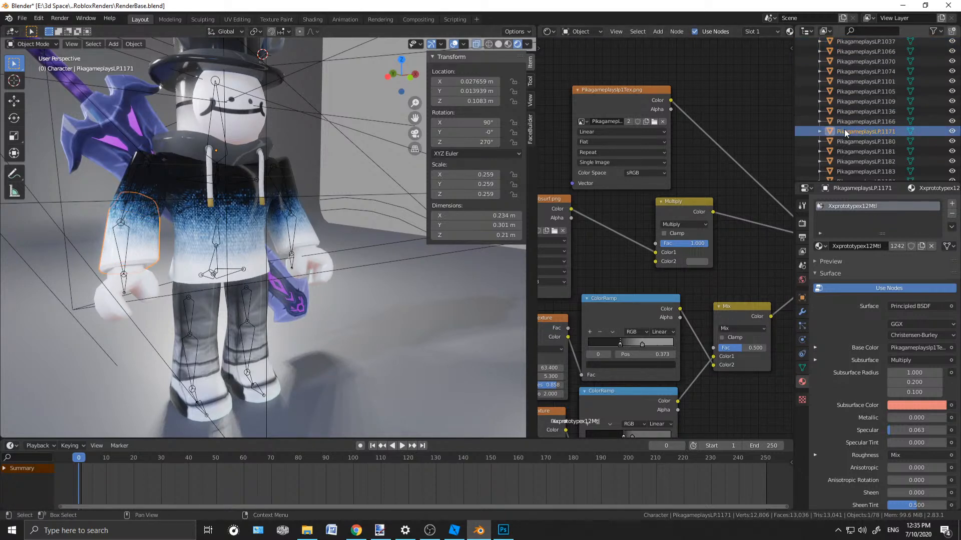
click(851, 141)
scroll(854, 142, down, 2)
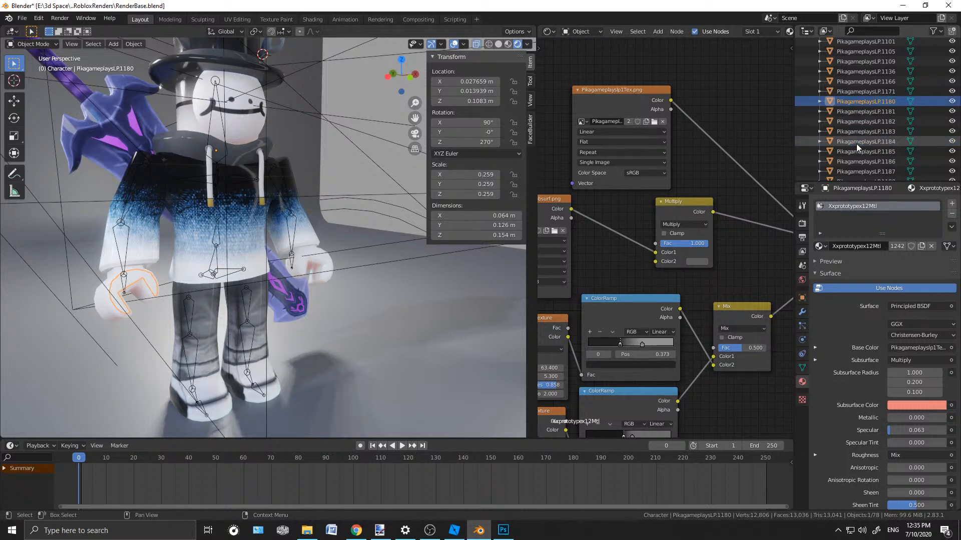
scroll(856, 147, down, 1)
shift+click(854, 144)
scroll(854, 144, down, 1)
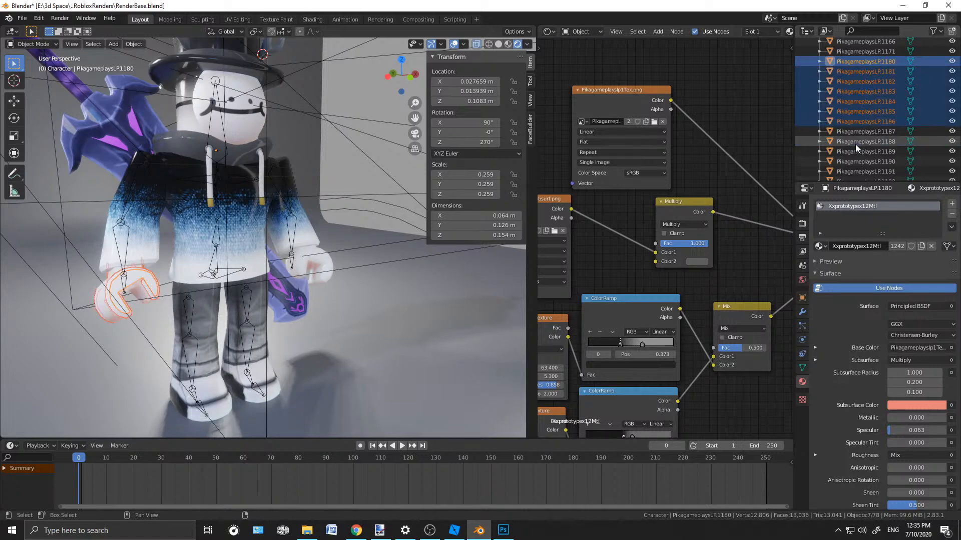
shift+click(854, 144)
scroll(855, 144, down, 1)
shift+click(854, 144)
scroll(854, 144, down, 1)
shift+click(854, 145)
scroll(855, 145, down, 2)
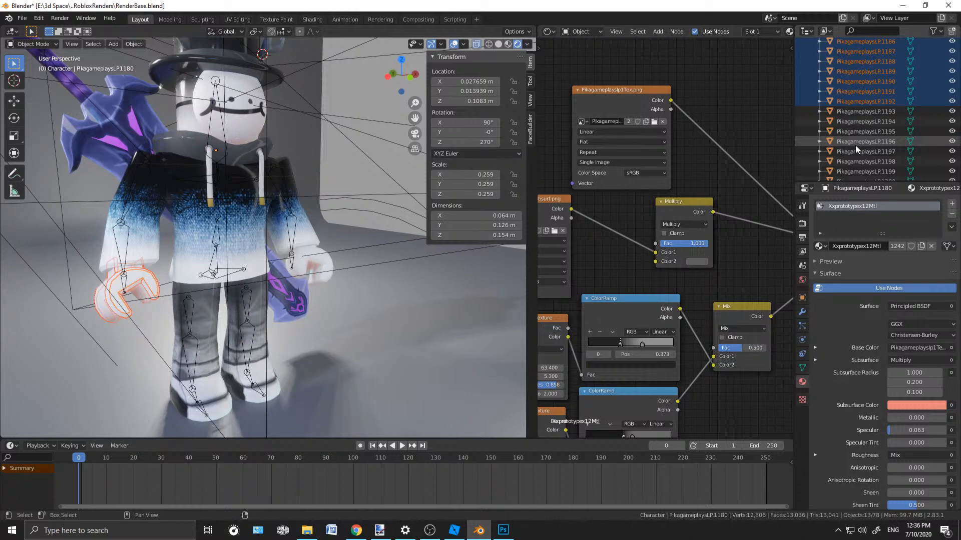
shift+click(854, 145)
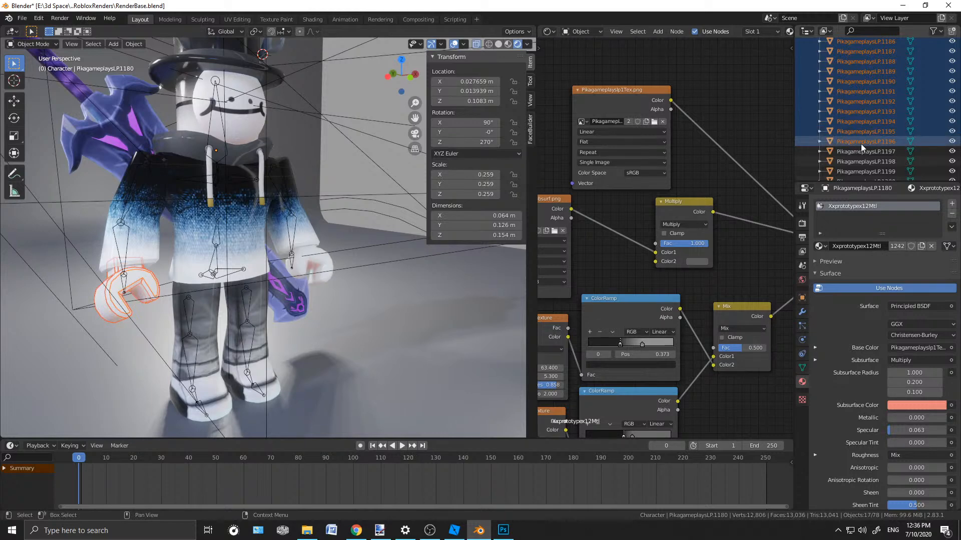
scroll(860, 144, down, 1)
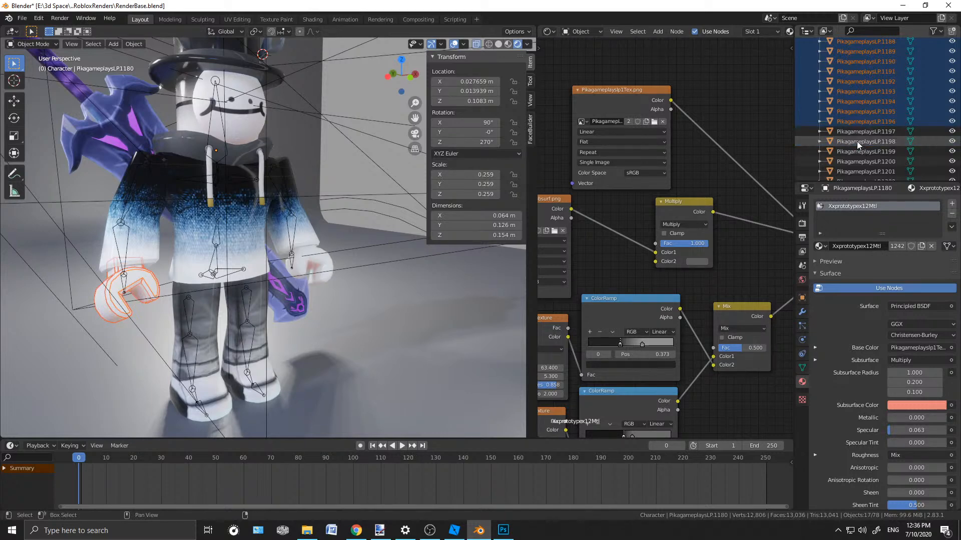
shift+click(850, 139)
shift+click(854, 151)
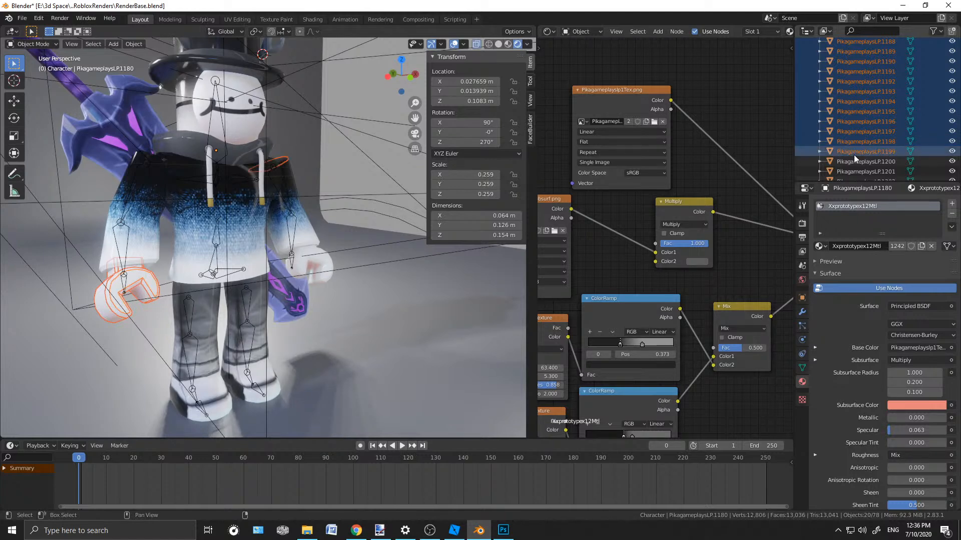
shift+click(849, 142)
scroll(306, 246, down, 2)
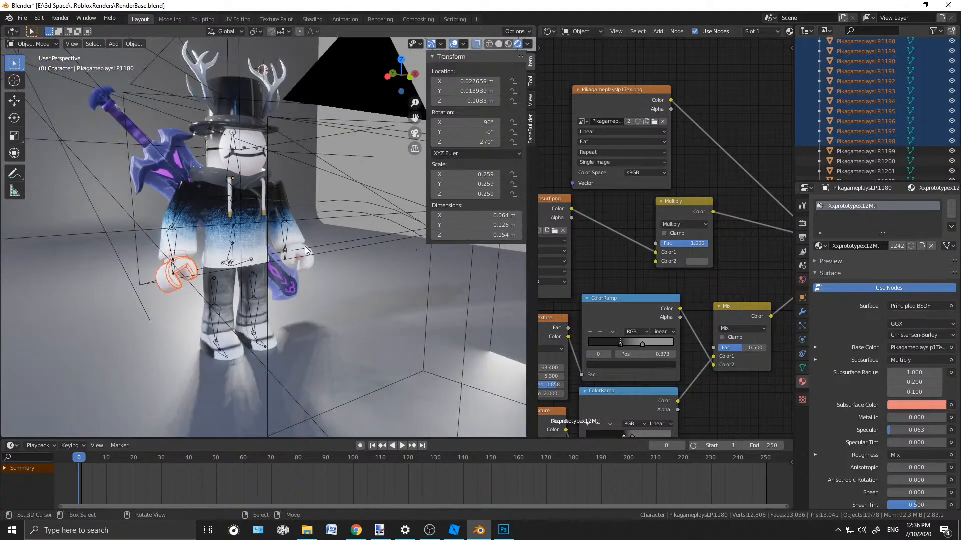
key(ctrl+j)
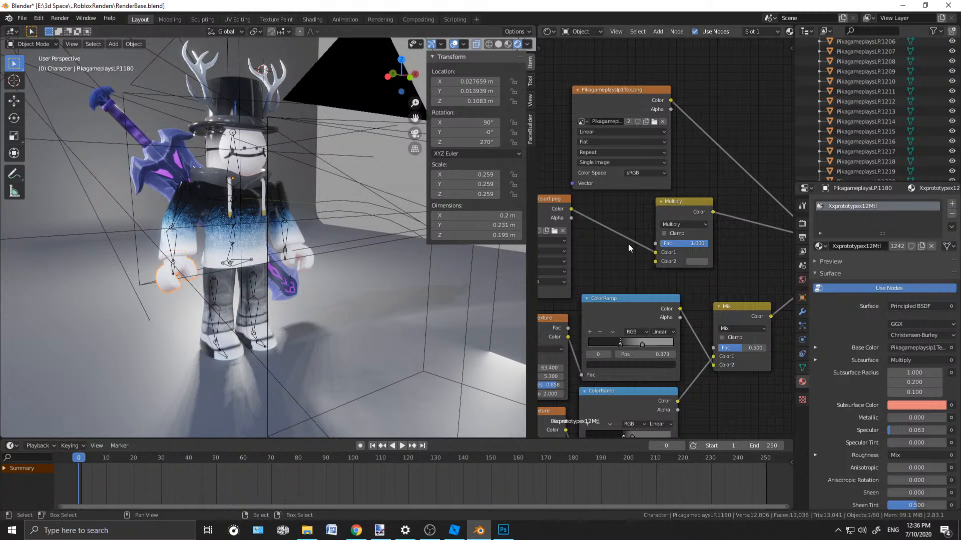
Select only the left upper-arm pieces PikagameplaysLP.1199 through .1202 and join them into one object
scroll(849, 121, up, 2)
click(853, 71)
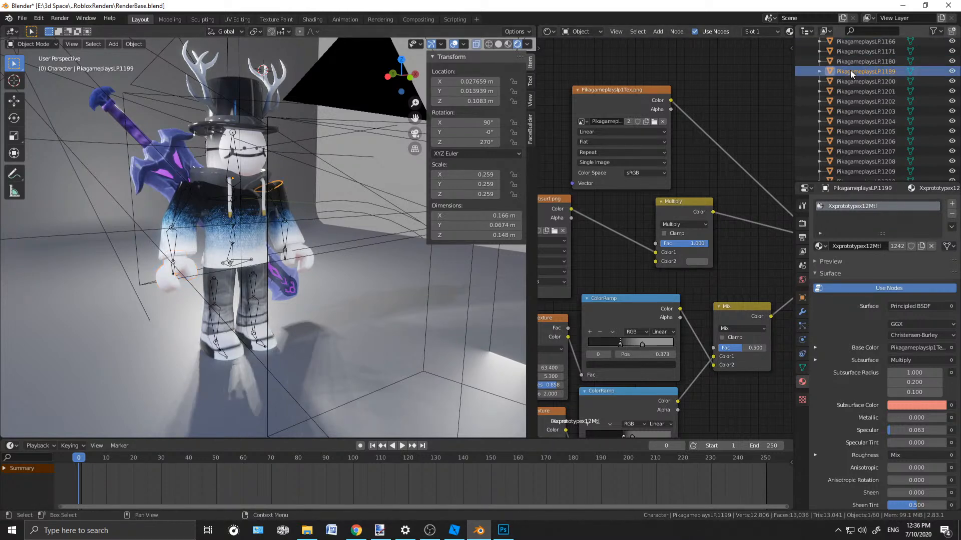
scroll(868, 110, down, 3)
shift+click(868, 109)
scroll(867, 108, down, 1)
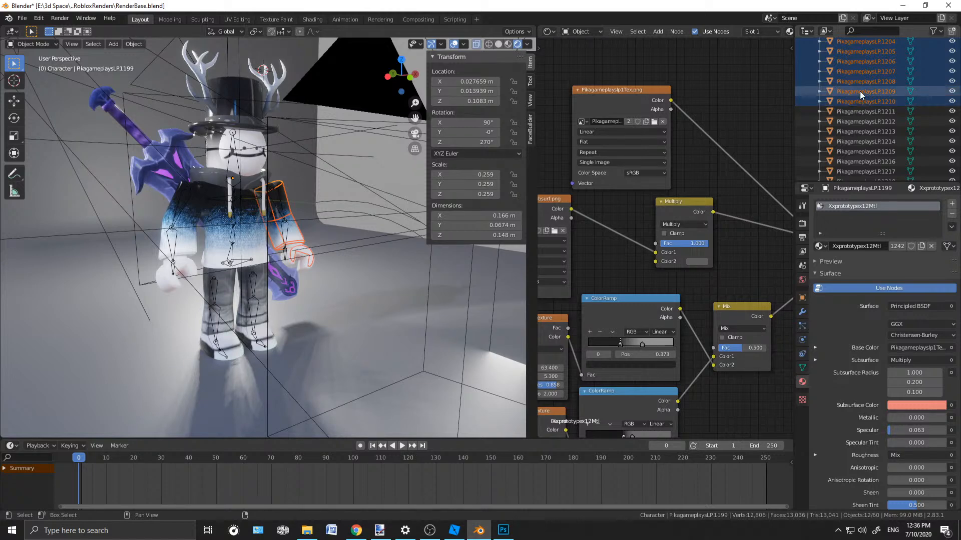
scroll(854, 127, up, 10)
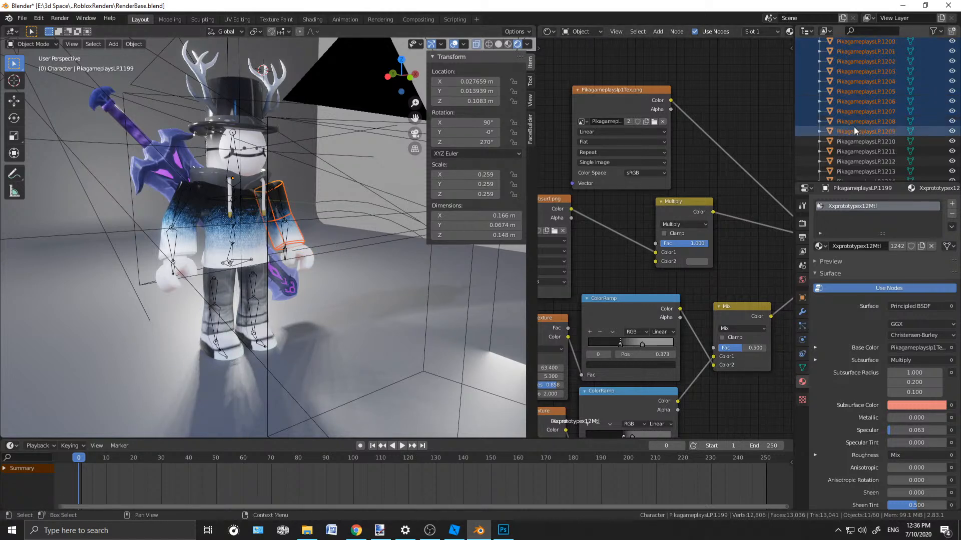
ctrl+click(846, 149)
ctrl+click(845, 141)
ctrl+click(845, 131)
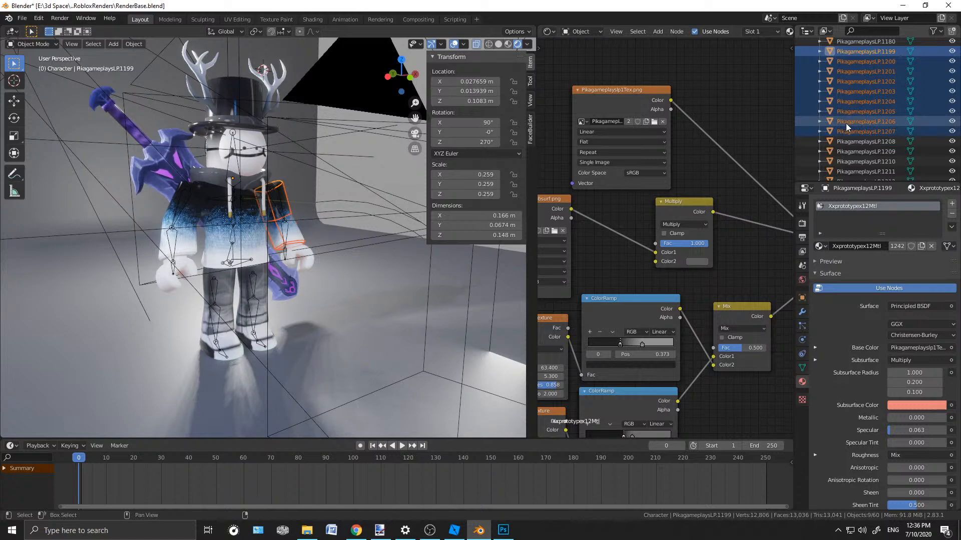
ctrl+click(845, 121)
ctrl+click(850, 111)
ctrl+click(850, 101)
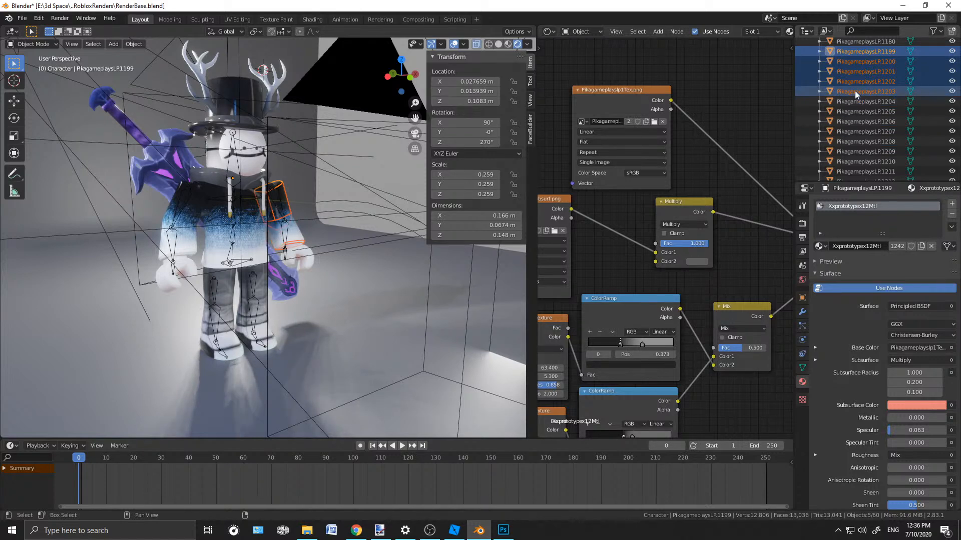
ctrl+click(855, 91)
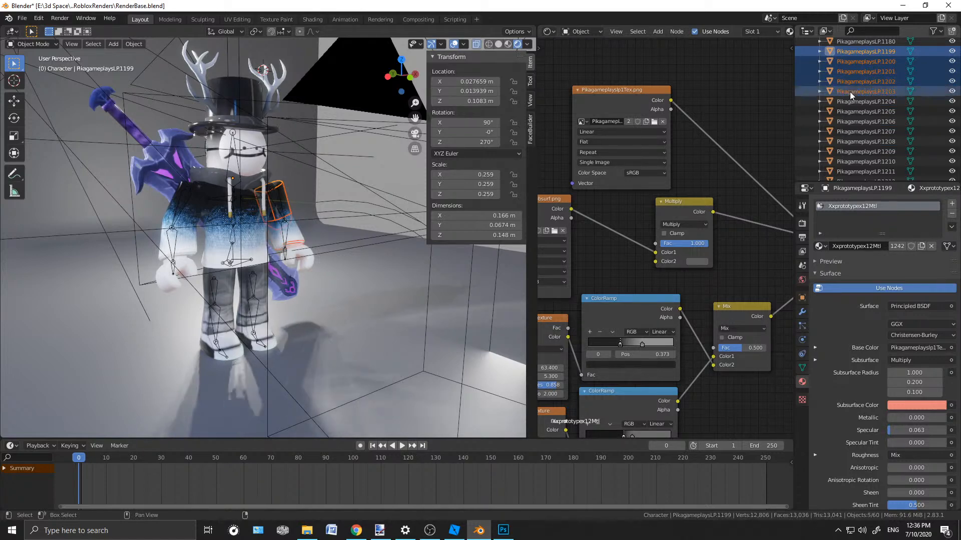
key(ctrl+j)
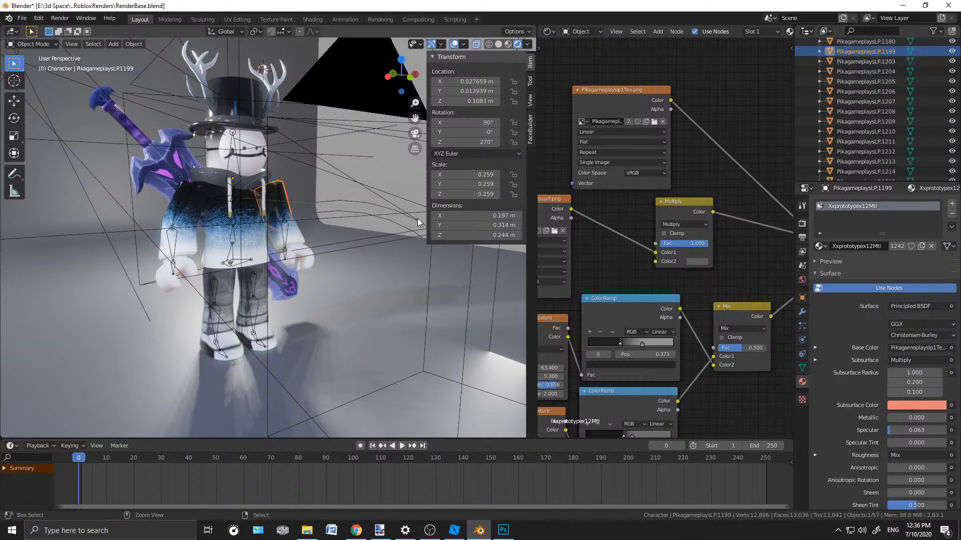
Select the left lower-arm pieces PikagameplaysLP.1203 through .1209, leaving out hand piece .1210, and join them into one object
scroll(306, 236, up, 2)
middle_drag(320, 222, 257, 232)
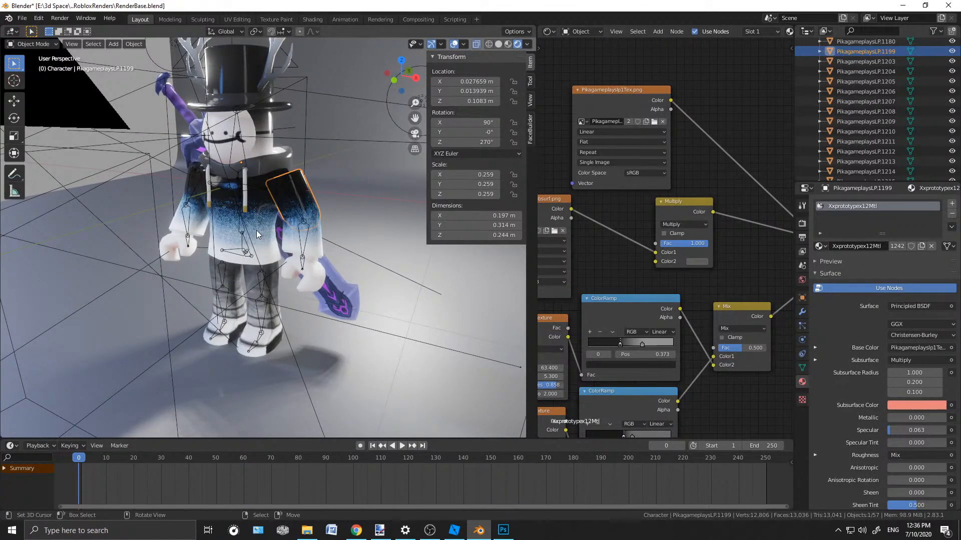
click(851, 61)
key(KP_Decimal)
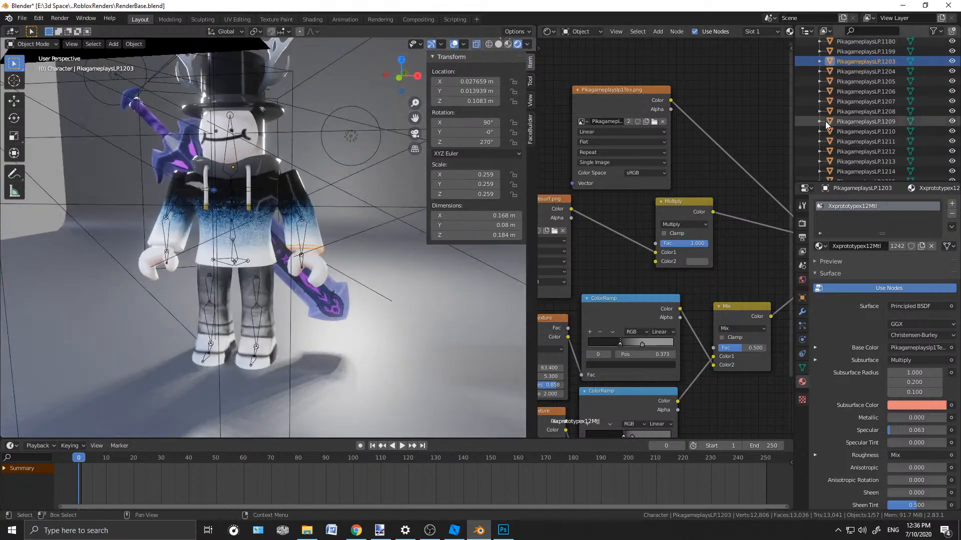
shift+click(854, 113)
scroll(854, 114, down, 1)
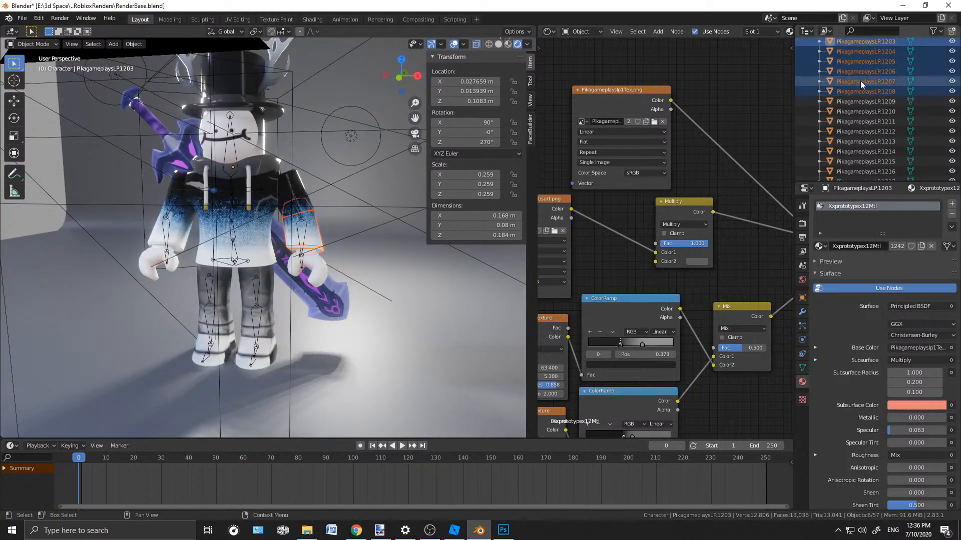
shift+click(851, 115)
middle_drag(260, 291, 381, 255)
ctrl+click(870, 111)
click(297, 259)
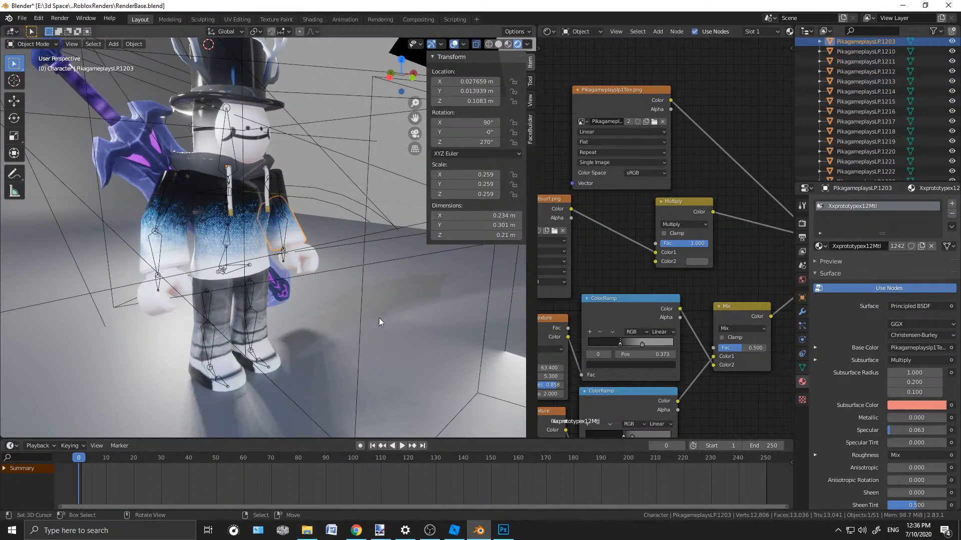
Examine the joined arm pieces and their fit with the armature bones from the front and side of the character
middle_drag(333, 189, 320, 218)
scroll(233, 184, up, 2)
scroll(307, 212, up, 3)
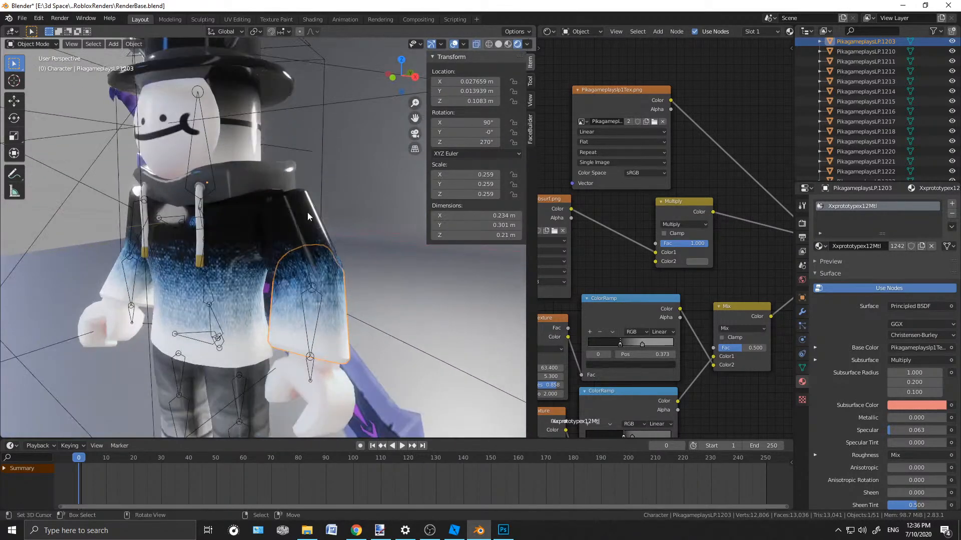
scroll(307, 220, down, 3)
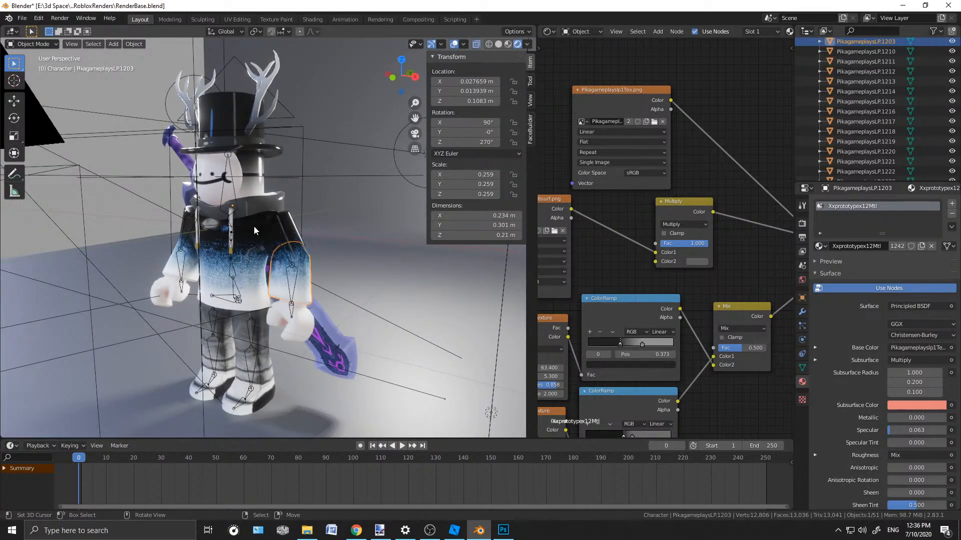
middle_drag(254, 226, 259, 258)
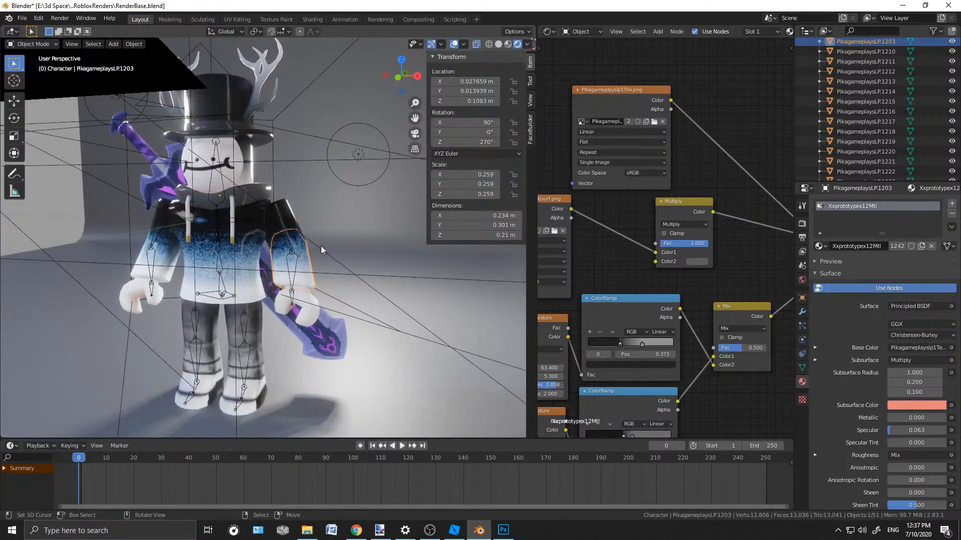
middle_drag(316, 247, 130, 198)
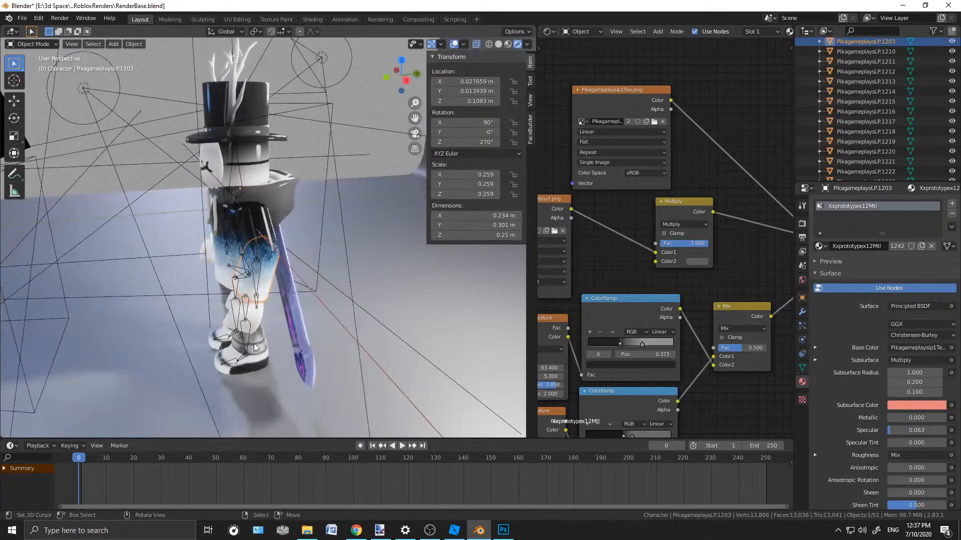
middle_drag(321, 230, 316, 215)
scroll(344, 196, up, 2)
middle_drag(213, 203, 285, 204)
Select the left hand pieces PikagameplaysLP.1210 through .1228 and join them into one object
click(859, 50)
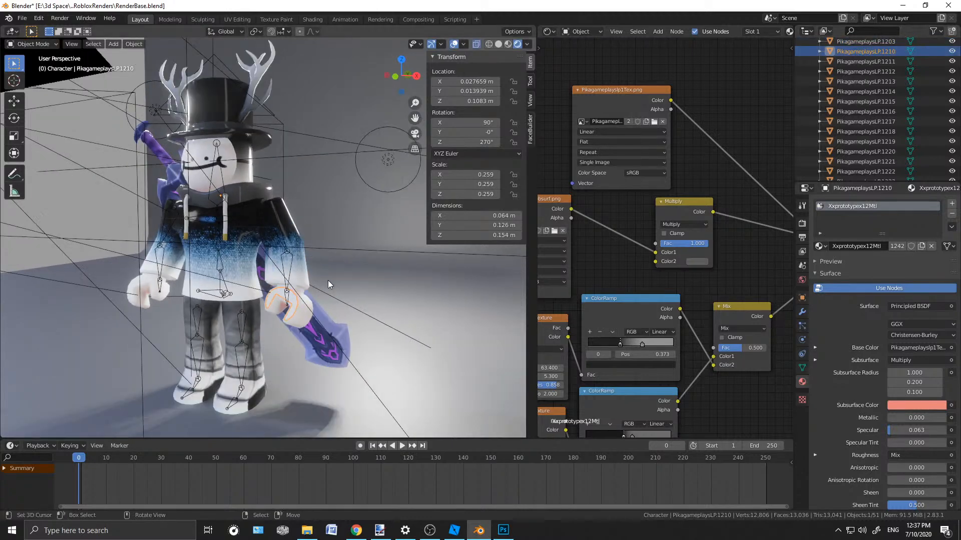
scroll(855, 87, down, 3)
shift+click(852, 94)
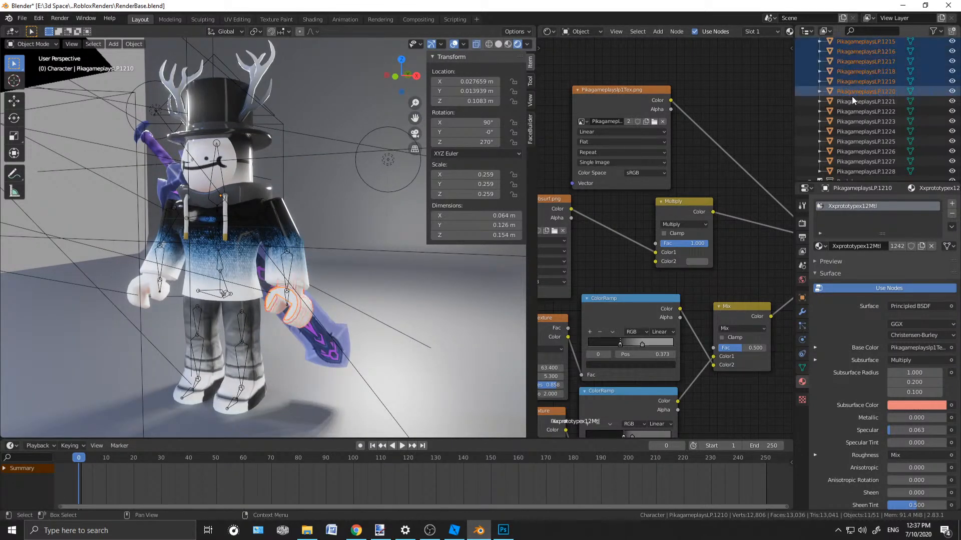
scroll(852, 95, down, 2)
shift+click(851, 93)
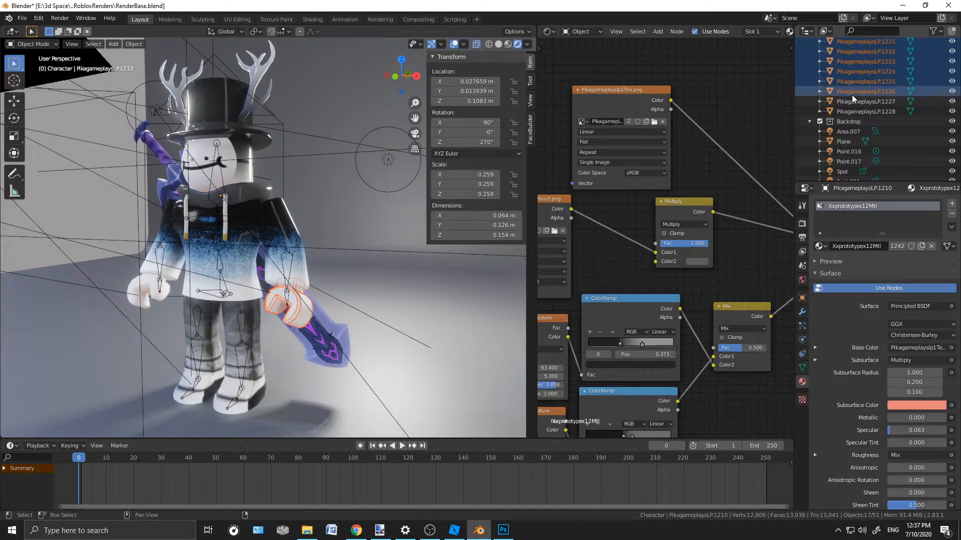
shift+click(848, 109)
middle_drag(189, 269, 263, 276)
click(263, 275)
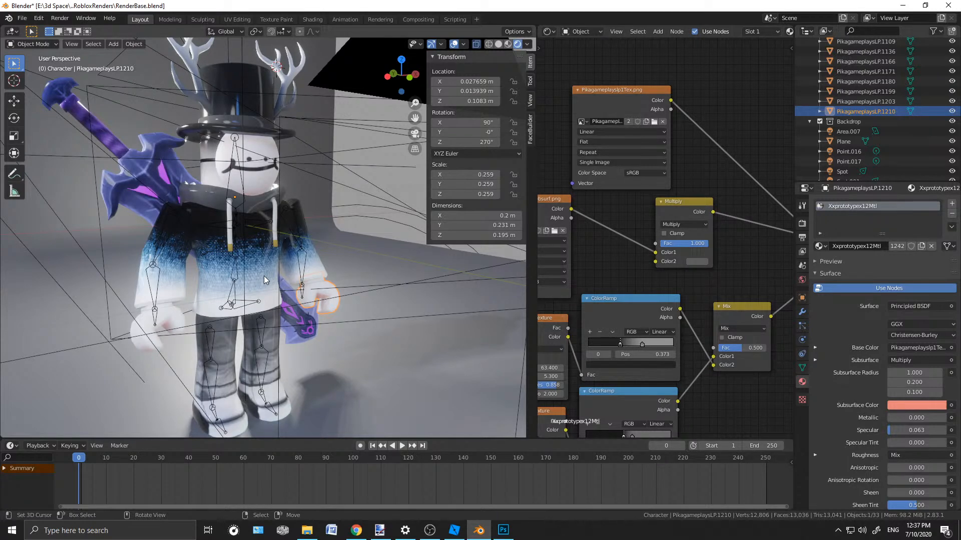
Show the character in the right orthographic view, select the metarig armature and put it into Edit Mode
middle_drag(368, 260, 221, 227)
key(KP_3)
scroll(227, 220, up, 2)
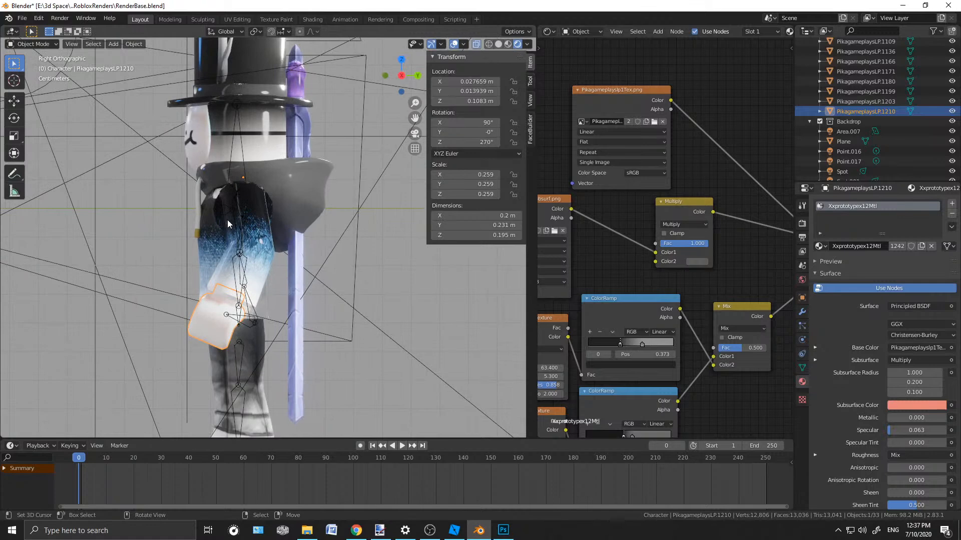
click(239, 197)
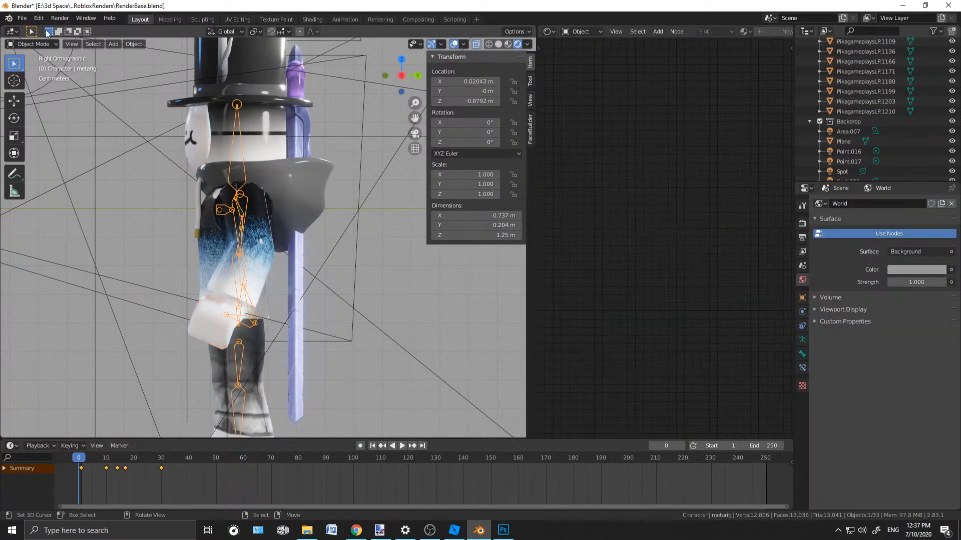
click(35, 44)
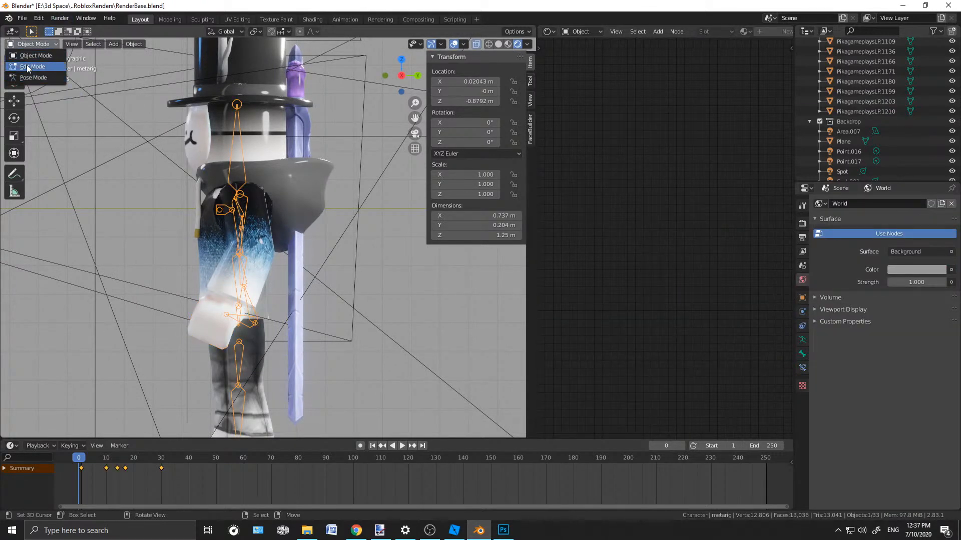
click(26, 65)
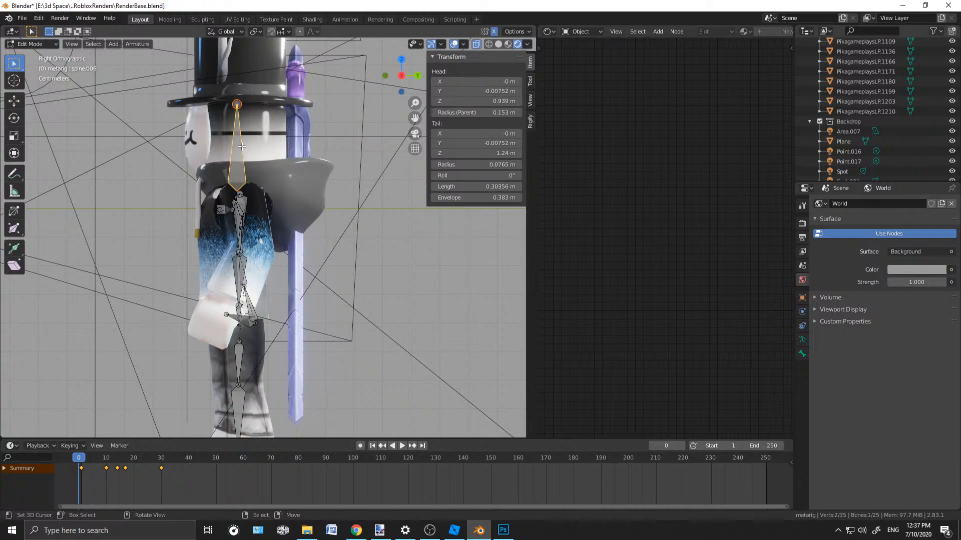
In the right orthographic view, move the left elbow joint toward the arm's back to about Y 0.0464 m, Z 0.74 m
scroll(240, 143, down, 3)
middle_drag(241, 144, 281, 186)
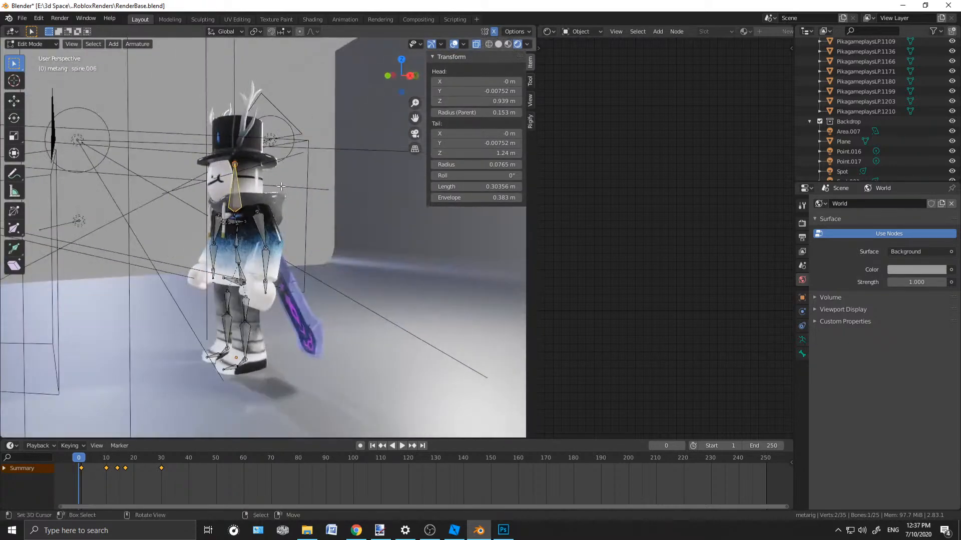
key(KP_3)
scroll(266, 167, up, 4)
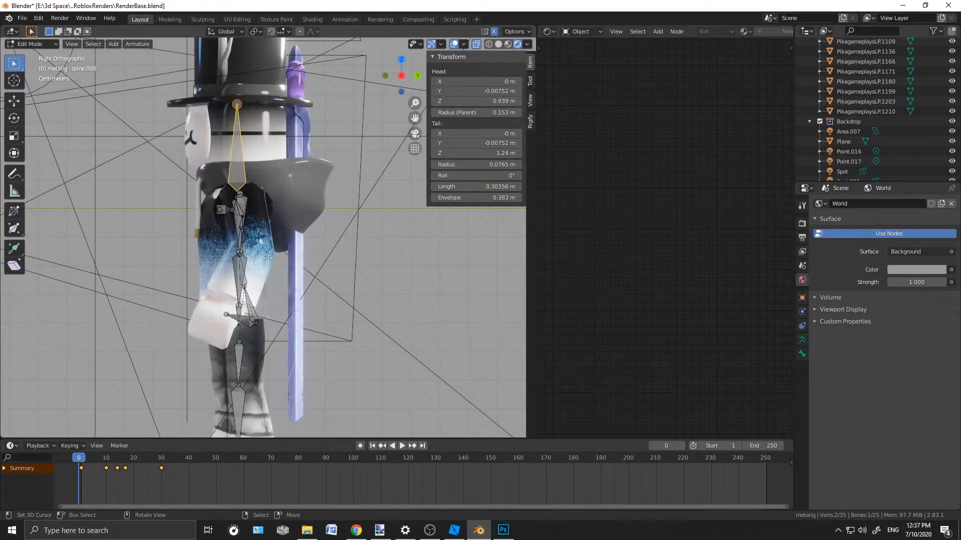
scroll(268, 260, up, 3)
click(268, 226)
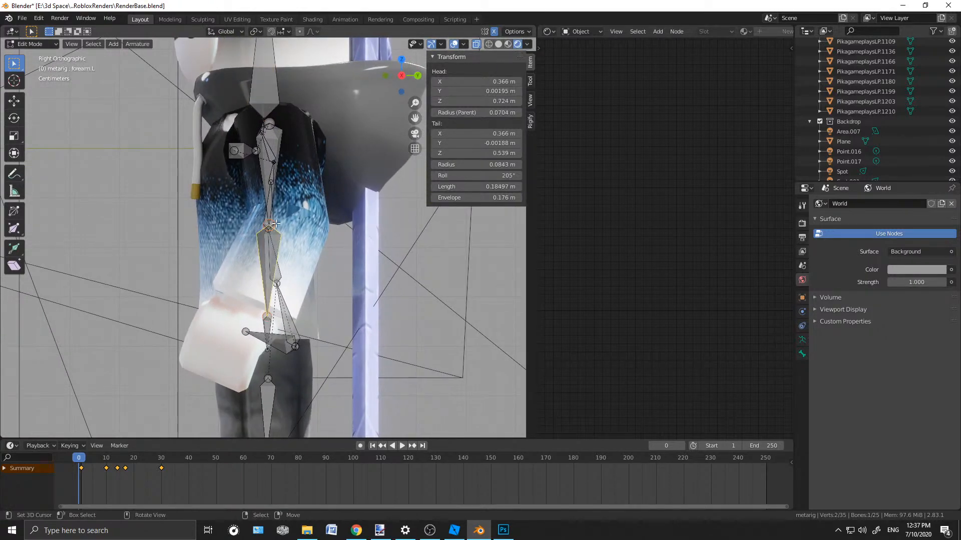
click(271, 225)
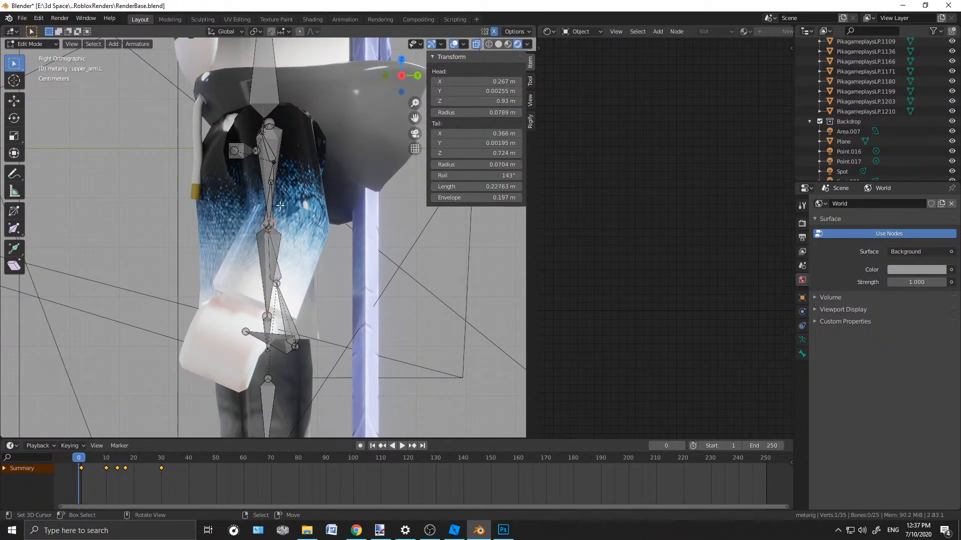
key(g)
click(289, 200)
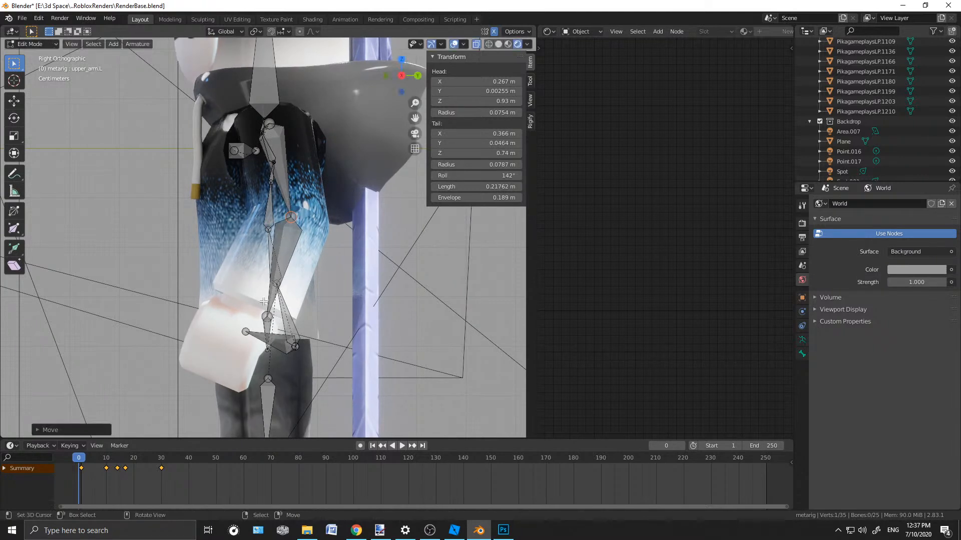
Move the left wrist joint to about Y -0.0413 m, Z 0.556 m and the hand bone's tip to the lower end of the hand
click(266, 317)
key(g)
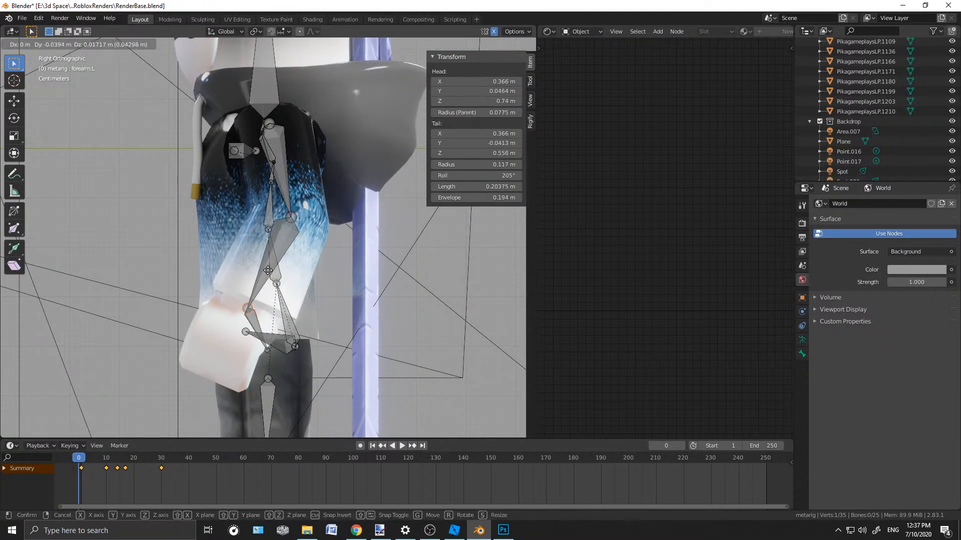
click(268, 270)
click(268, 352)
key(g)
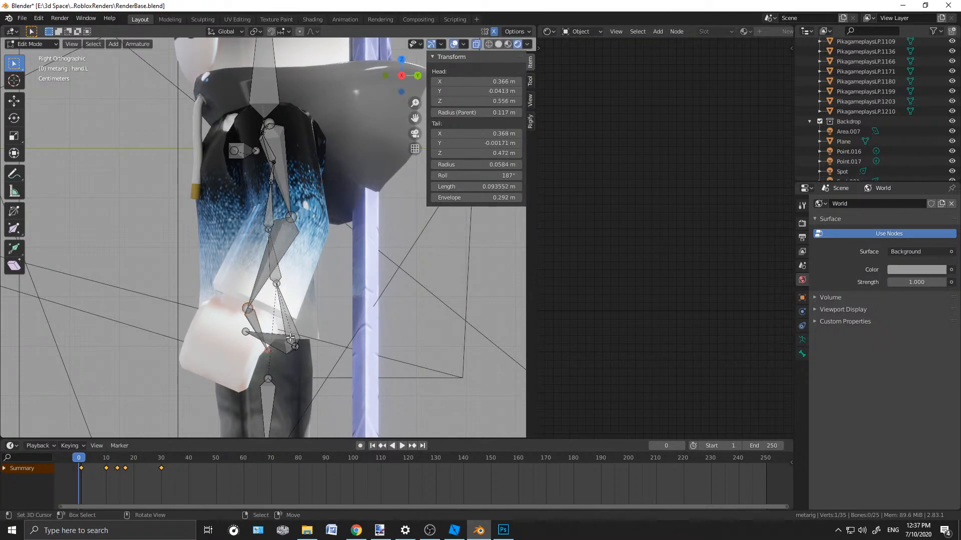
click(216, 372)
Nudge the left elbow joint slightly upward to about Y 0.0474 m, Z 0.754 m
click(291, 218)
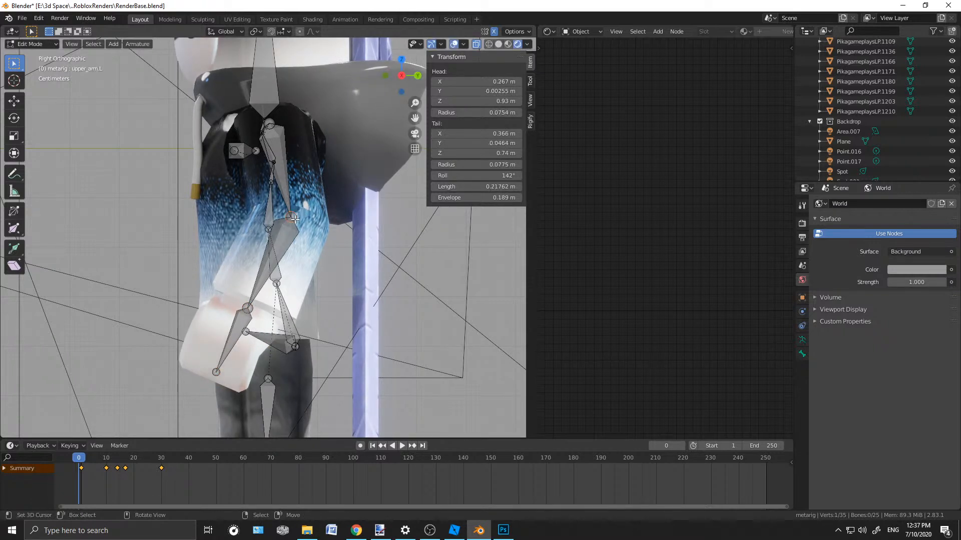
key(g)
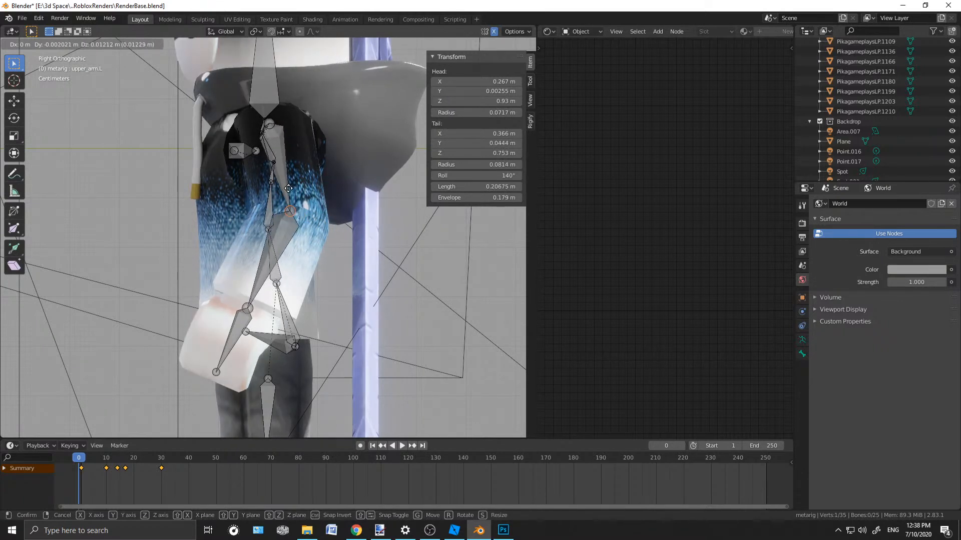
click(290, 187)
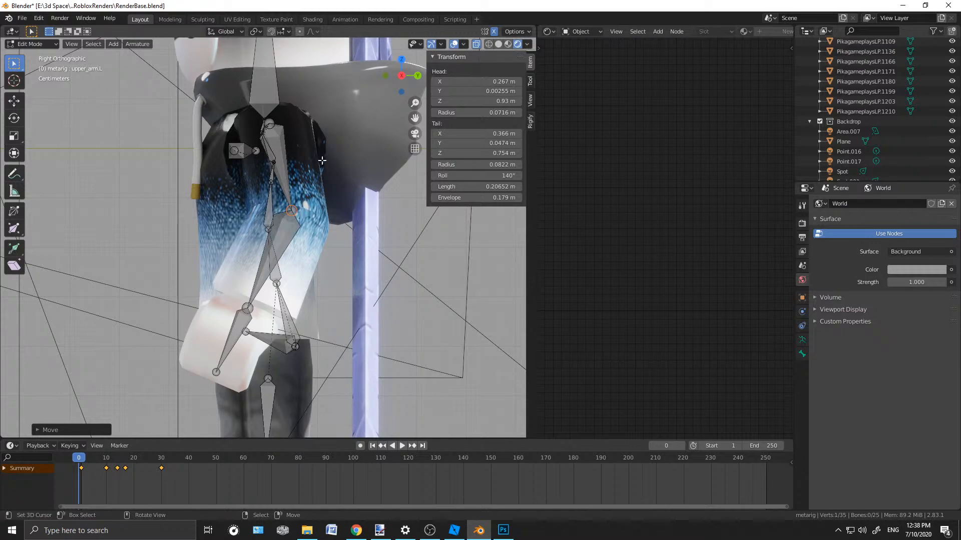
In Object Mode, move the left lower-arm mesh away from the body to expose the elbow joint, and undo the move
middle_drag(175, 262, 314, 245)
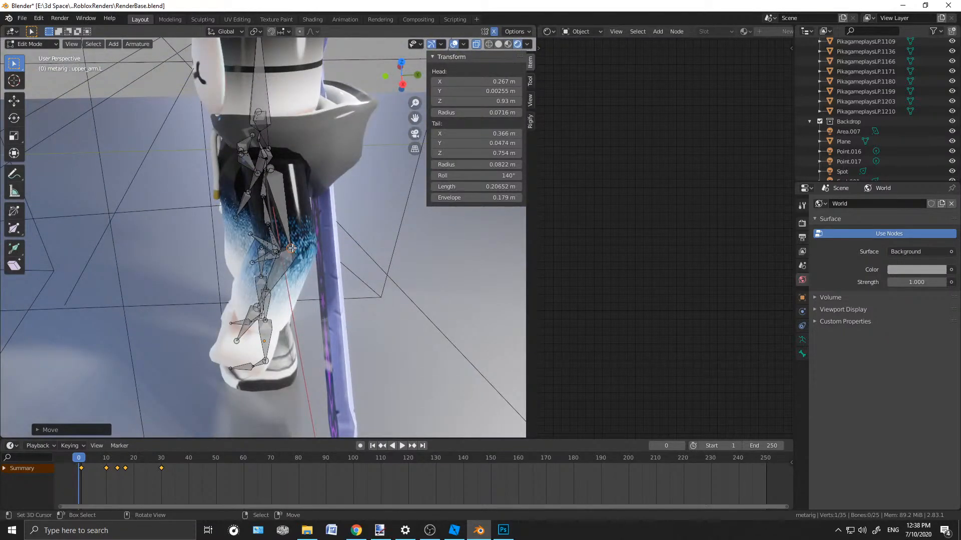
mouse_move(320, 246)
middle_down()
mouse_move(280, 241)
mouse_move(265, 214)
mouse_move(308, 252)
middle_up()
click(22, 43)
click(30, 52)
click(246, 258)
key(g)
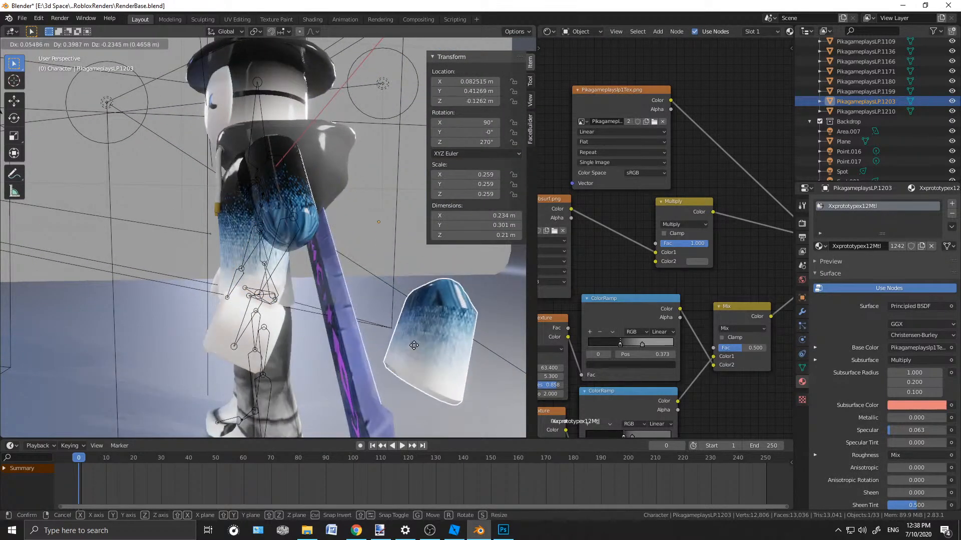
click(451, 325)
middle_drag(428, 317, 434, 343)
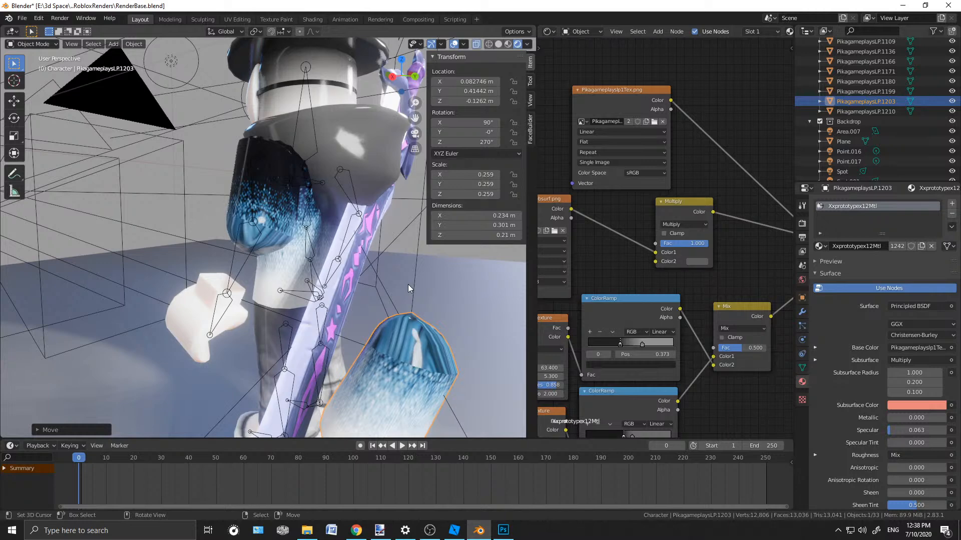
key(ctrl+z)
Put the metarig into Pose Mode and inspect its left forearm and upper-arm bones against the arm mesh
middle_drag(357, 284, 323, 259)
right_click(296, 223)
click(34, 44)
click(30, 76)
right_click(296, 217)
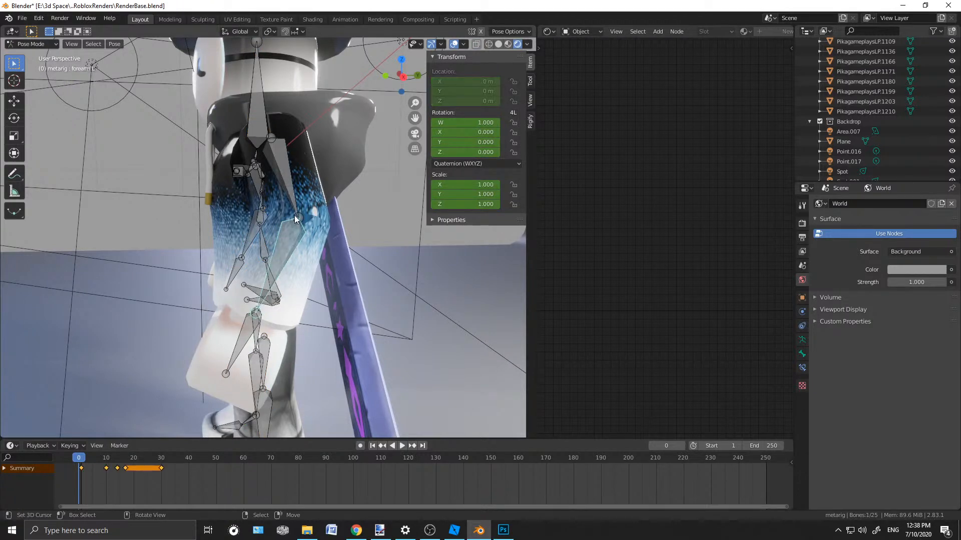
right_click(301, 215)
click(43, 44)
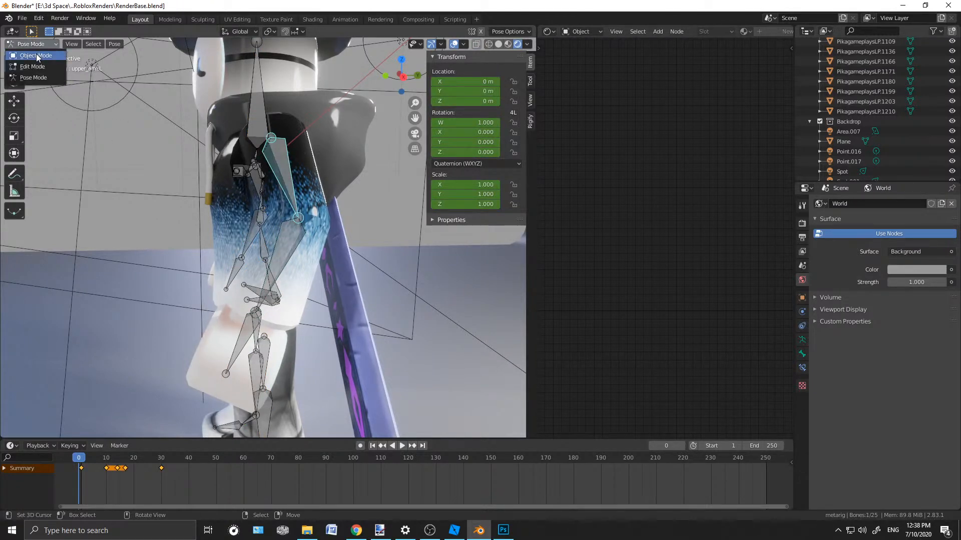
click(32, 78)
Return the metarig to Edit Mode and, in the right orthographic view, adjust the left elbow joint to about Y 0.0481 m, Z 0.75 m
click(33, 43)
click(50, 67)
middle_drag(346, 203, 357, 199)
key(KP_3)
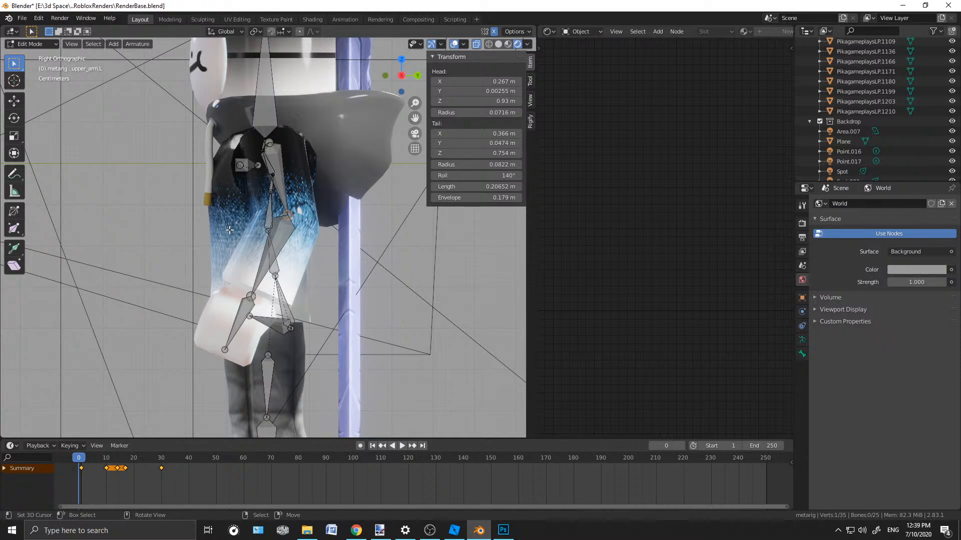
scroll(336, 197, up, 3)
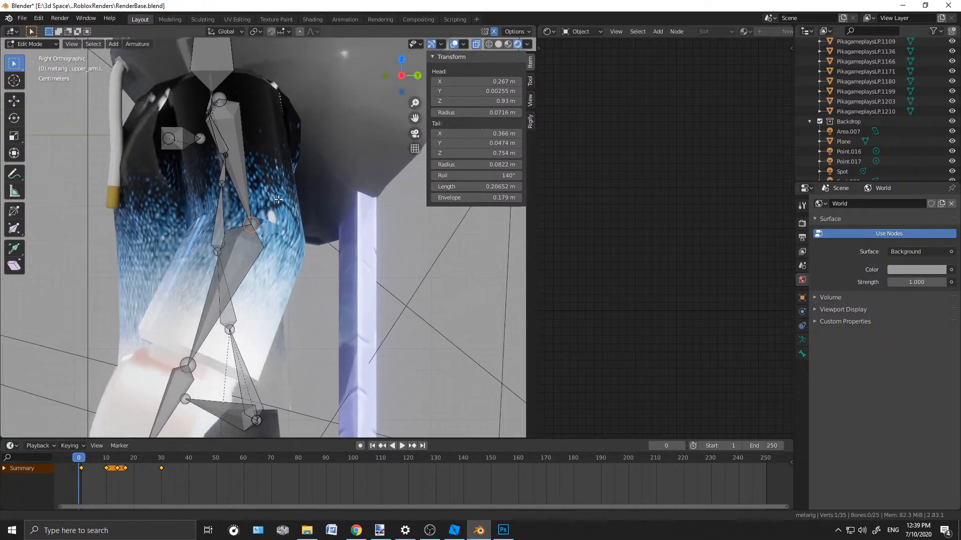
key(g)
click(223, 220)
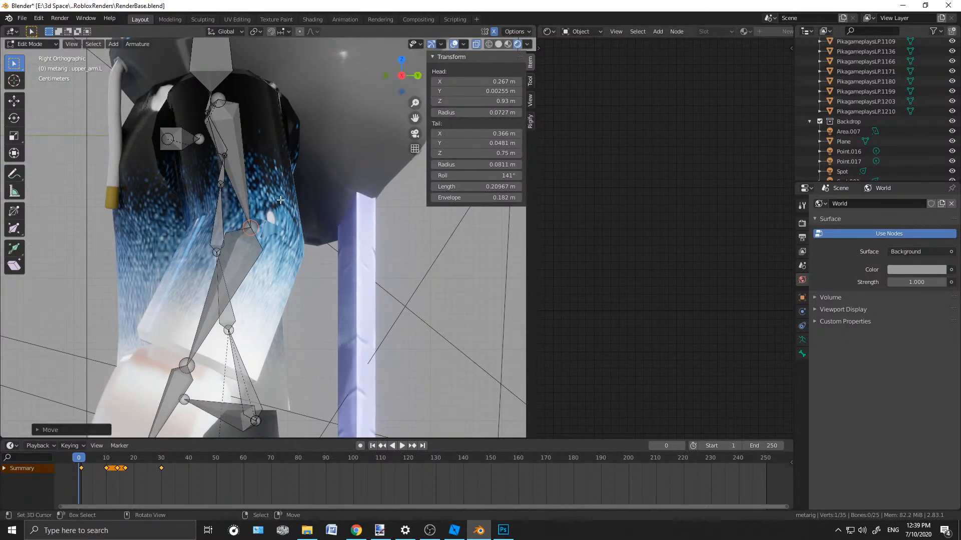
In the front view, move the left elbow joint to about X 0.348 m, Z 0.744 m and the wrist joint to about X 0.389 m, Z 0.563 m
key(KP_1)
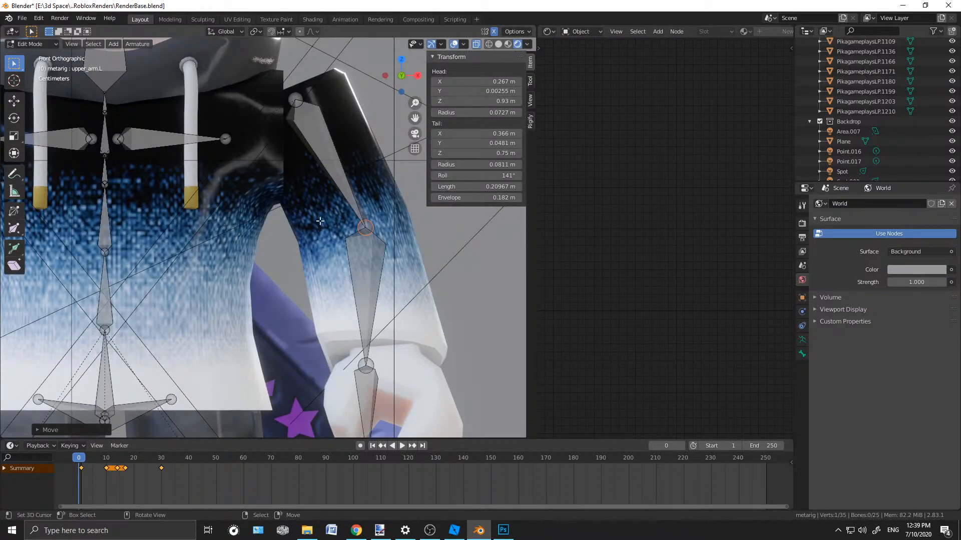
key(g)
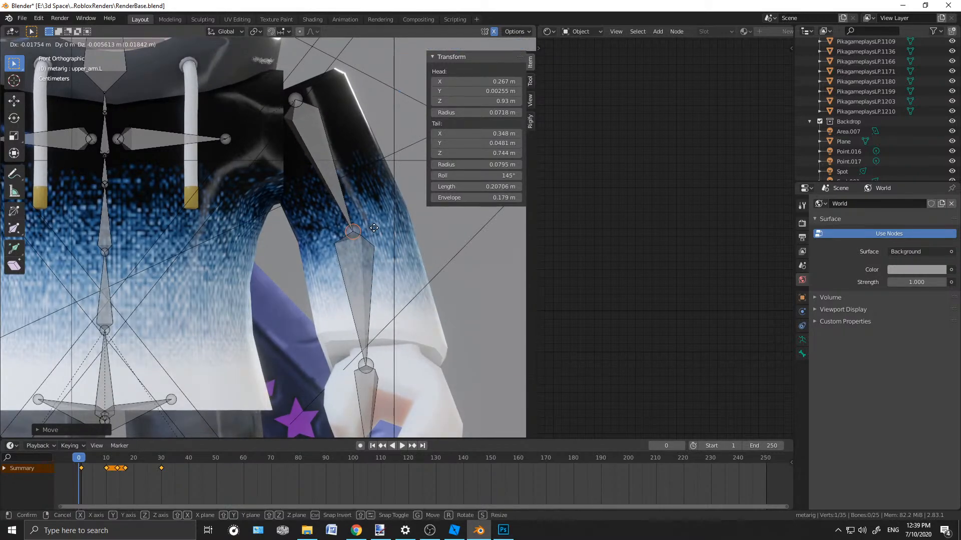
click(374, 228)
click(365, 364)
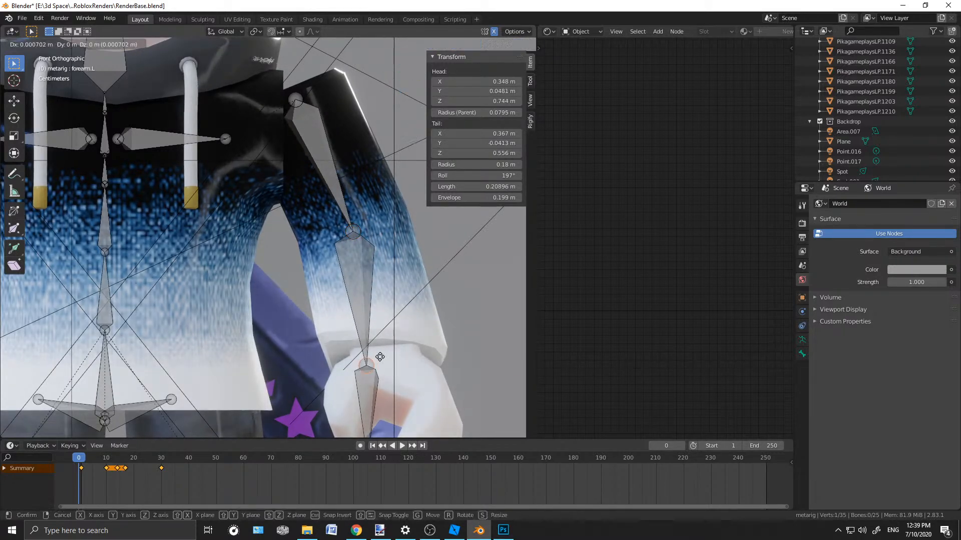
scroll(390, 365, down, 2)
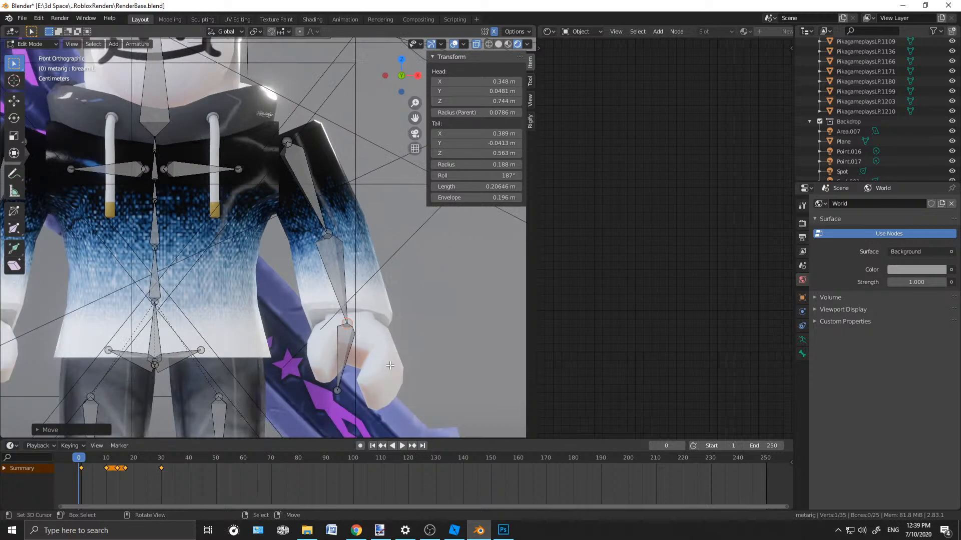
Move the tip of the left hand bone outward to about X 0.392 m, Z 0.427 m
right_click(338, 390)
key(g)
click(362, 384)
Switch to Object Mode and move the whole metarig along X to about 0.0362 m so it is centred between the character's legs
scroll(362, 320, down, 3)
scroll(268, 233, up, 4)
shift+middle_drag(190, 283, 311, 163)
scroll(358, 219, down, 1)
scroll(311, 163, down, 3)
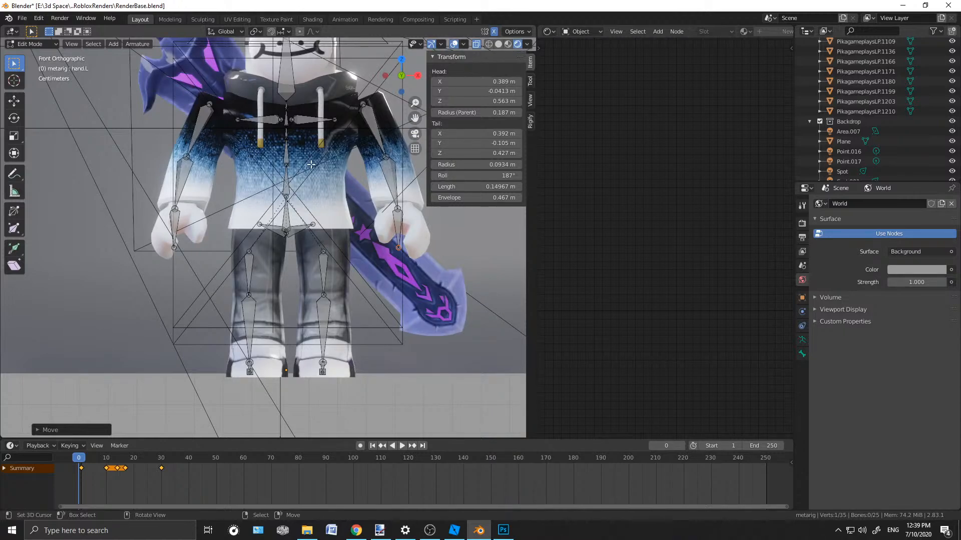
click(45, 43)
click(37, 55)
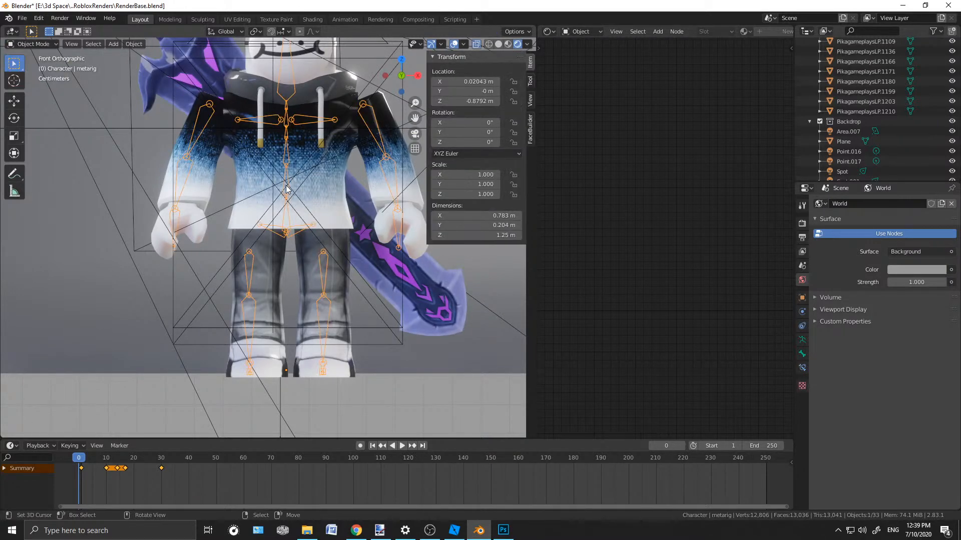
scroll(286, 189, down, 2)
scroll(287, 188, up, 3)
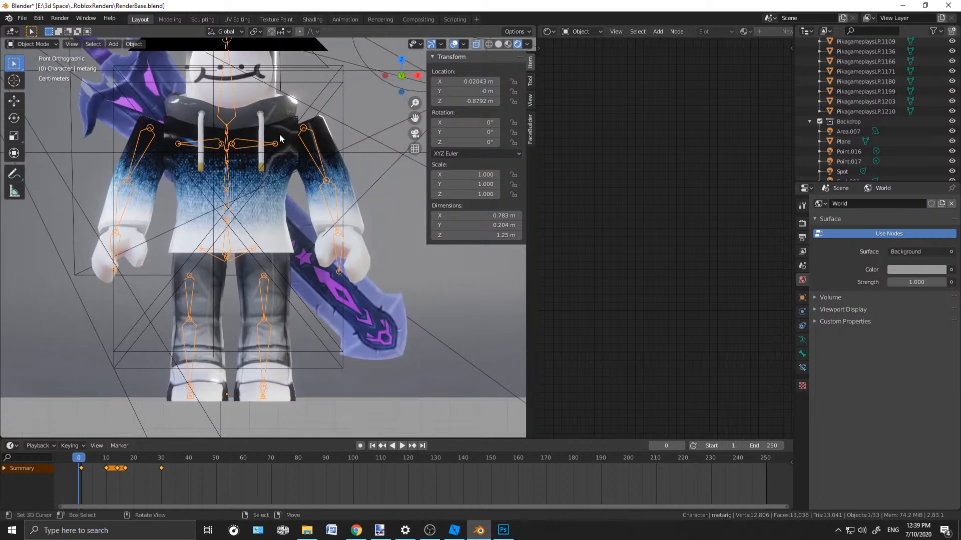
scroll(232, 183, up, 5)
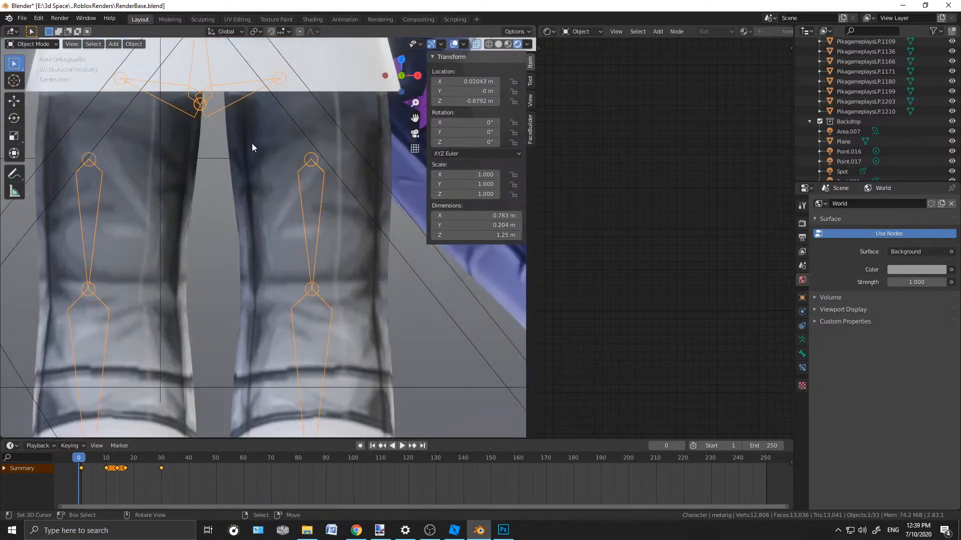
key(g)
key(y)
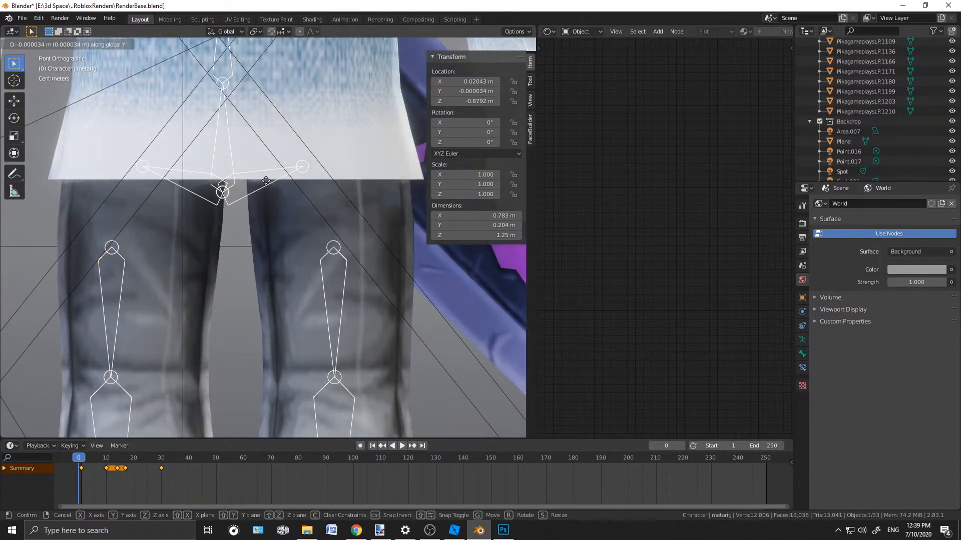
key(x)
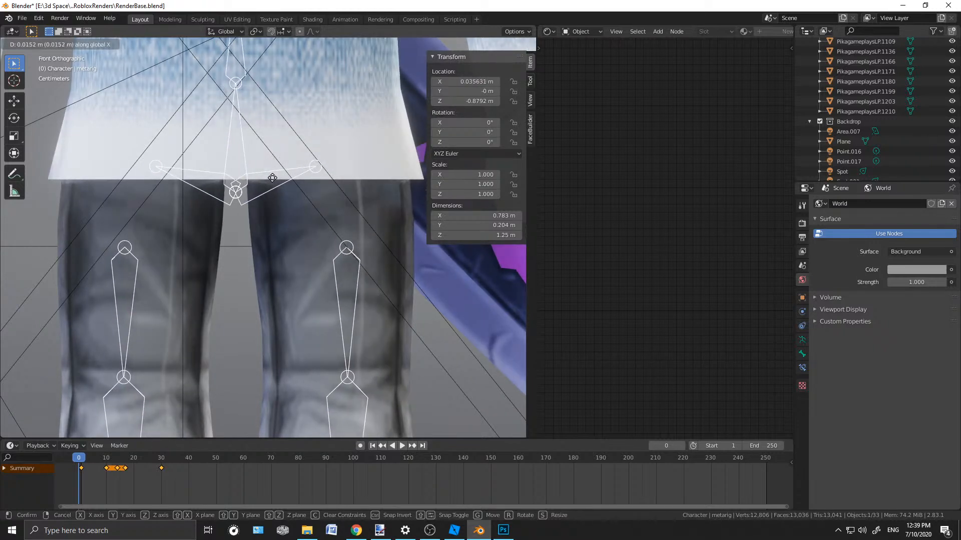
click(273, 177)
Put the metarig back into Edit Mode and move the left elbow joint inward to about X 0.33 m, Z 0.747 m
scroll(272, 178, down, 4)
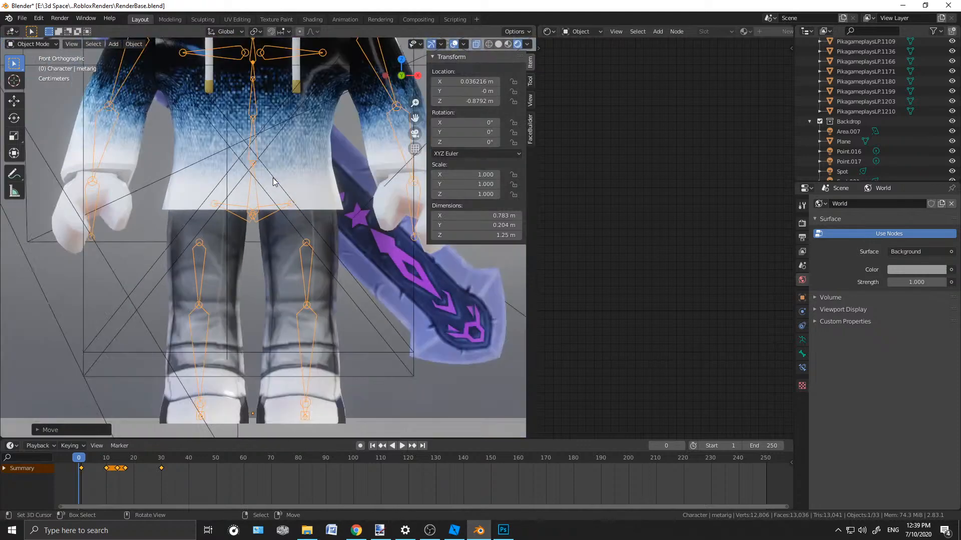
click(40, 44)
click(31, 67)
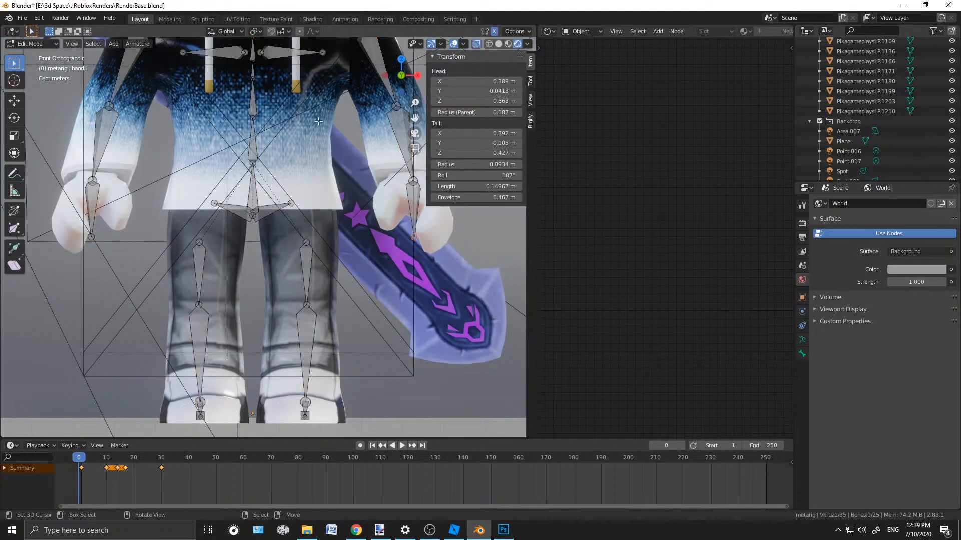
scroll(299, 170, up, 5)
click(299, 195)
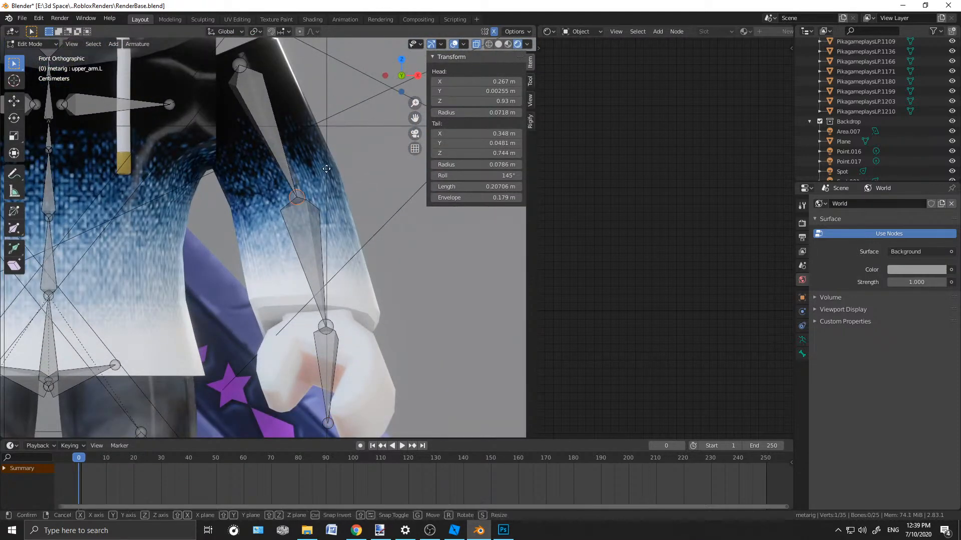
key(g)
click(320, 168)
key(g)
click(313, 166)
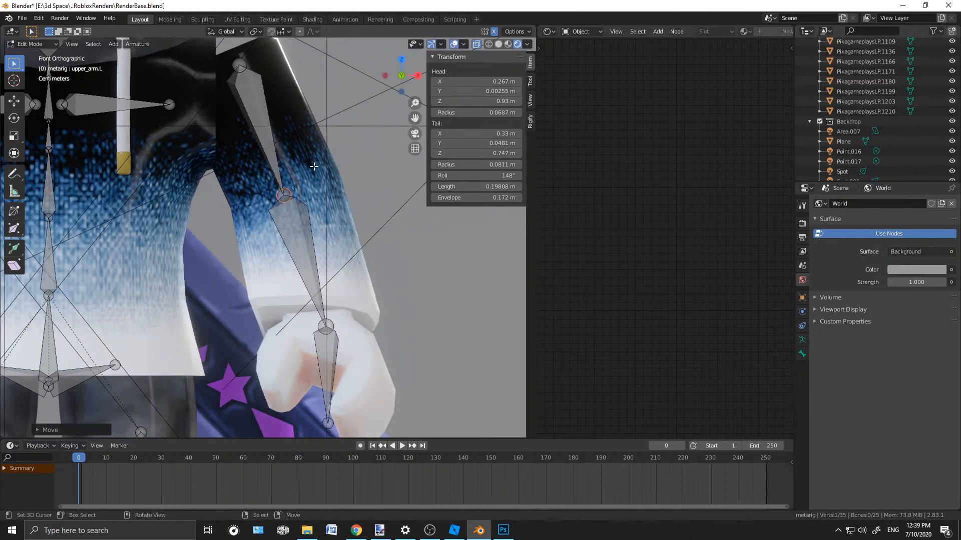
Move the shoulder end of the left upper-arm bone to about X 0.26 m, Z 0.924 m
click(247, 65)
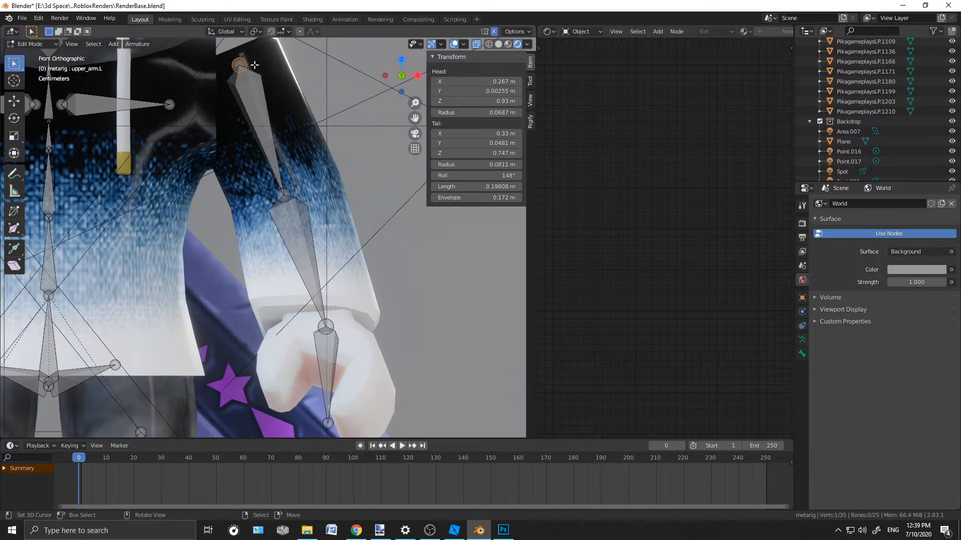
key(g)
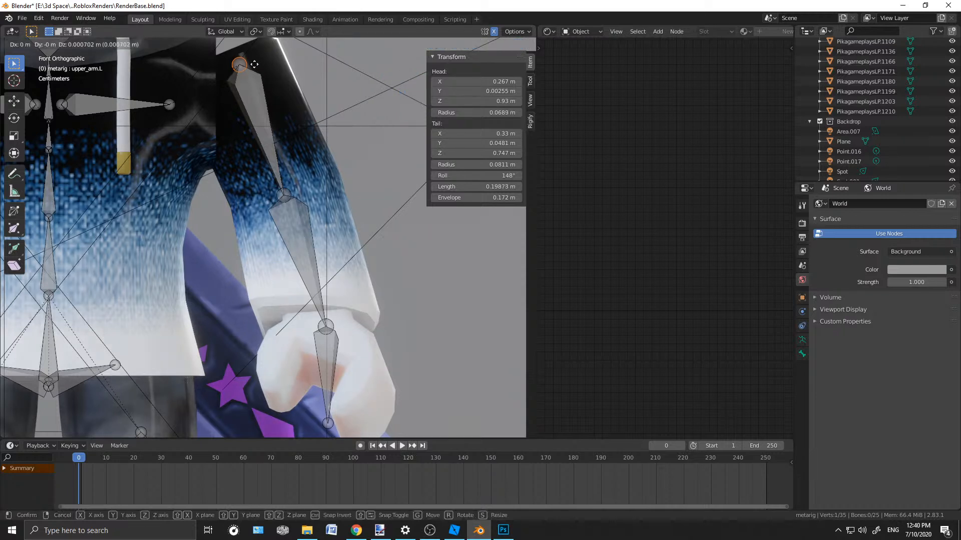
click(249, 69)
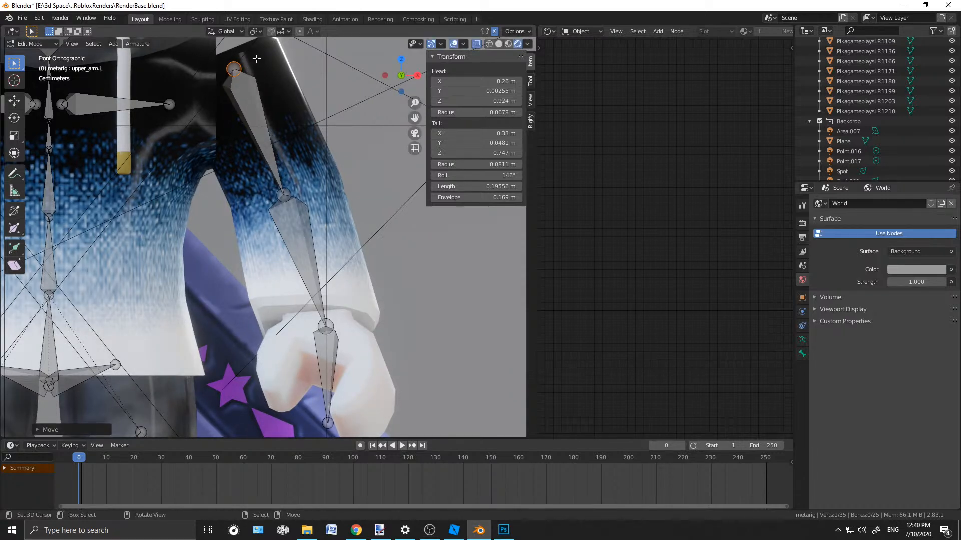
Nudge the shoulder end of the left upper-arm bone to about X 0.258 m and move the left wrist to about X 0.375, Y -0.0497, Z 0.573 m
key(g)
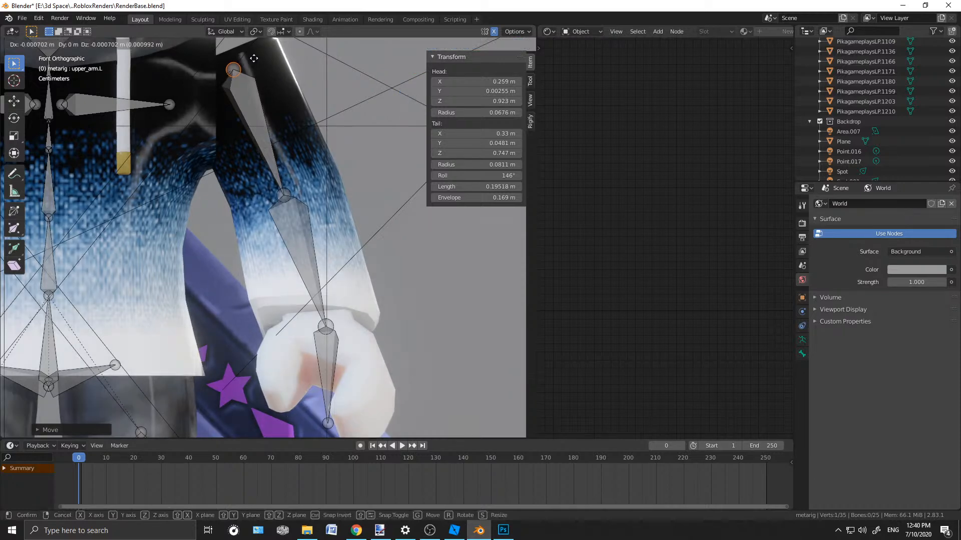
click(254, 60)
click(325, 325)
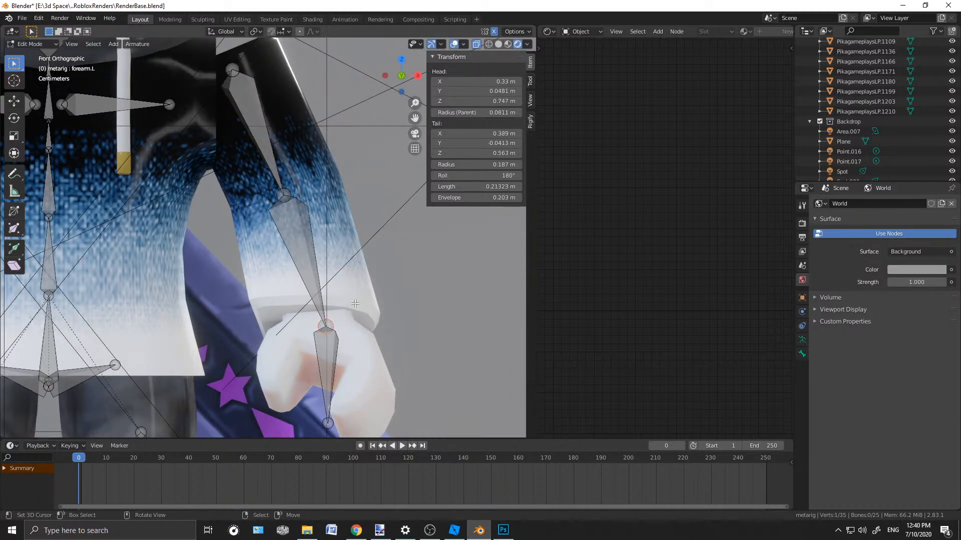
scroll(346, 297, down, 6)
middle_drag(341, 230, 234, 230)
key(KP_3)
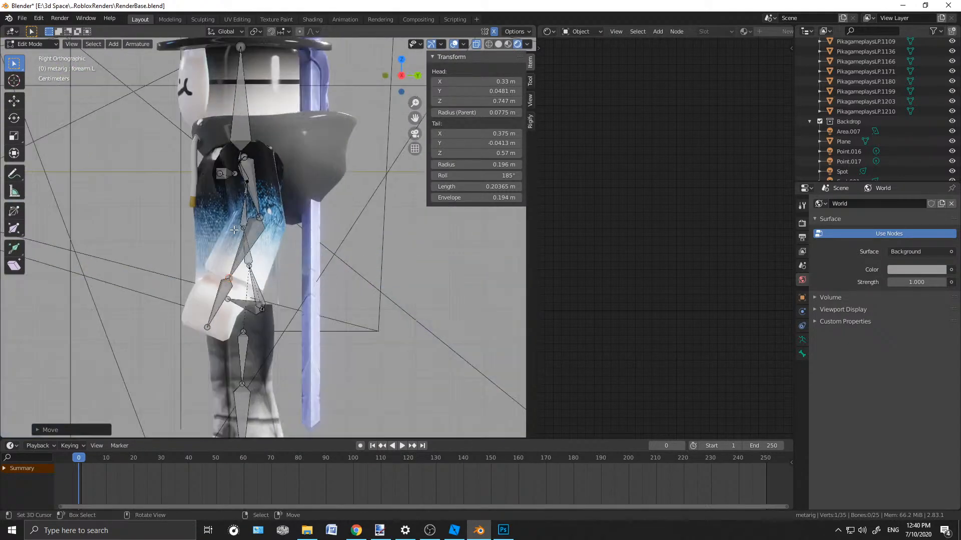
scroll(181, 331, up, 4)
key(g)
click(180, 331)
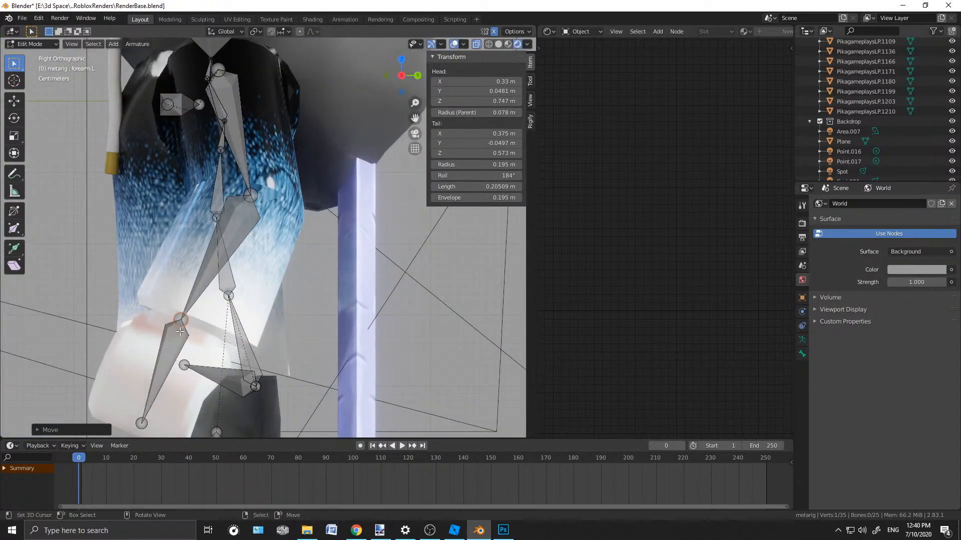
In the side view, move the tip of the left hand bone to about Y -0.119 m, Z 0.432 m
click(141, 423)
key(g)
click(166, 416)
scroll(173, 402, down, 3)
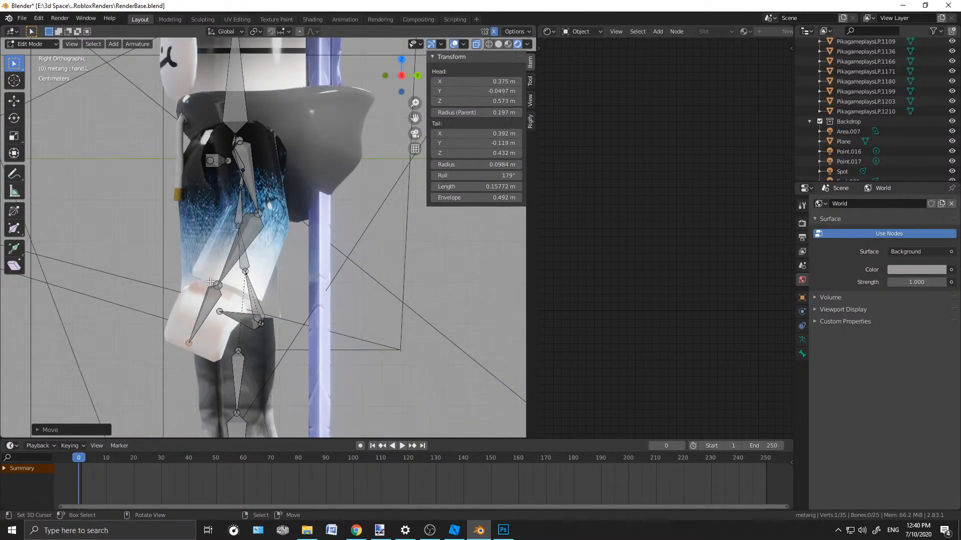
In the side view, move the shoulder end of the left upper-arm bone to about Y 0.00957 m, Z 0.936 m
shift+middle_drag(259, 172, 291, 265)
scroll(281, 221, up, 3)
click(273, 225)
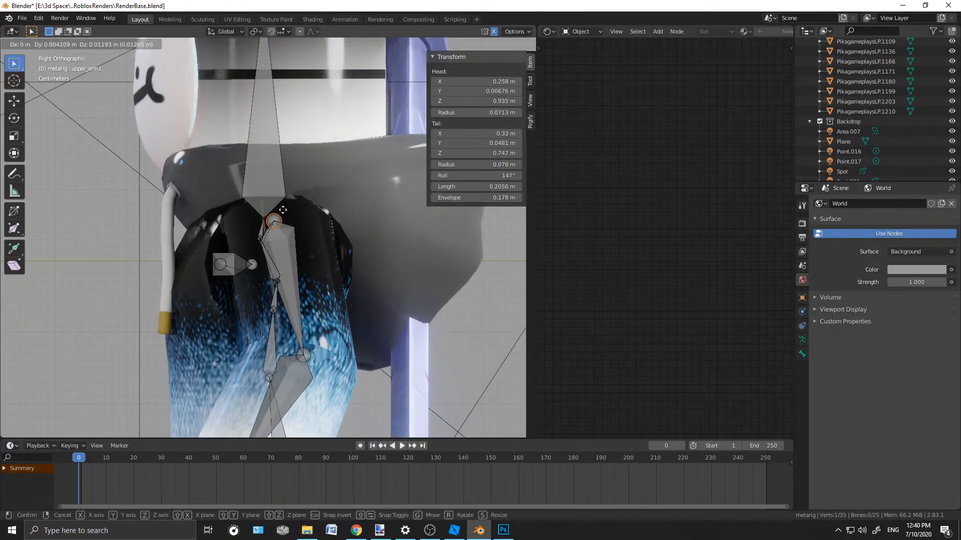
scroll(190, 265, down, 2)
Raise the joint between the neck and head bones along Z to about 0.983 m
middle_drag(190, 265, 320, 300)
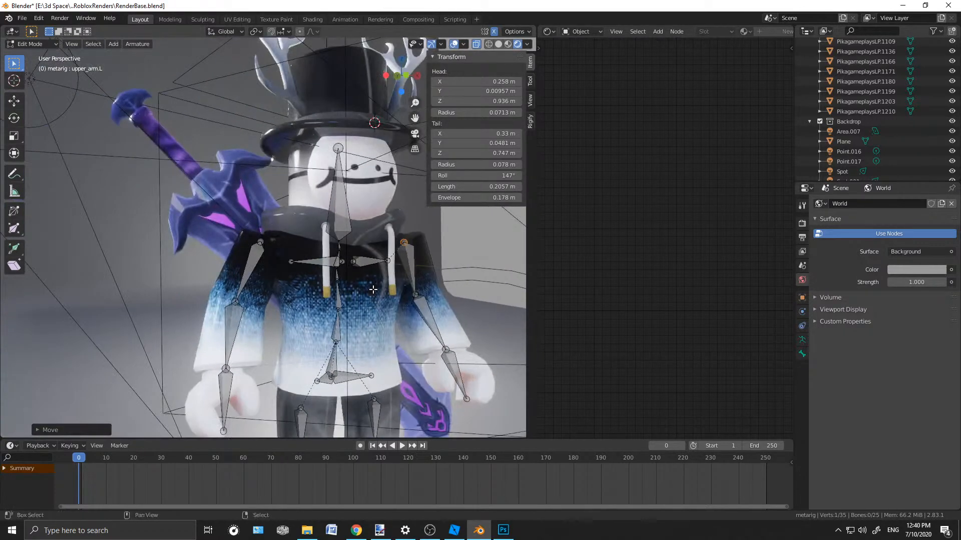
scroll(319, 302, up, 4)
click(318, 302)
key(g)
key(z)
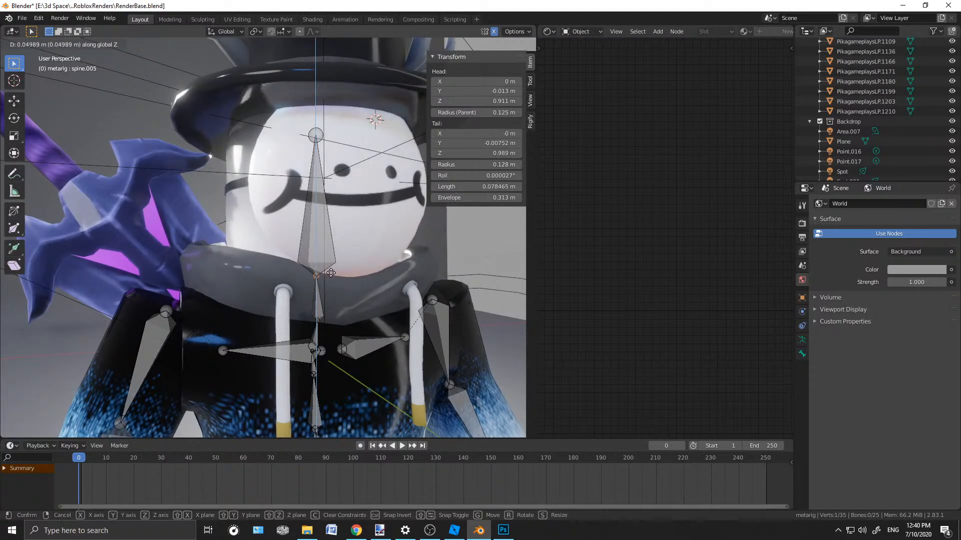
click(332, 273)
scroll(338, 265, down, 2)
Raise the tip of the head bone along Z to about 1.28 m in the side view
key(KP_3)
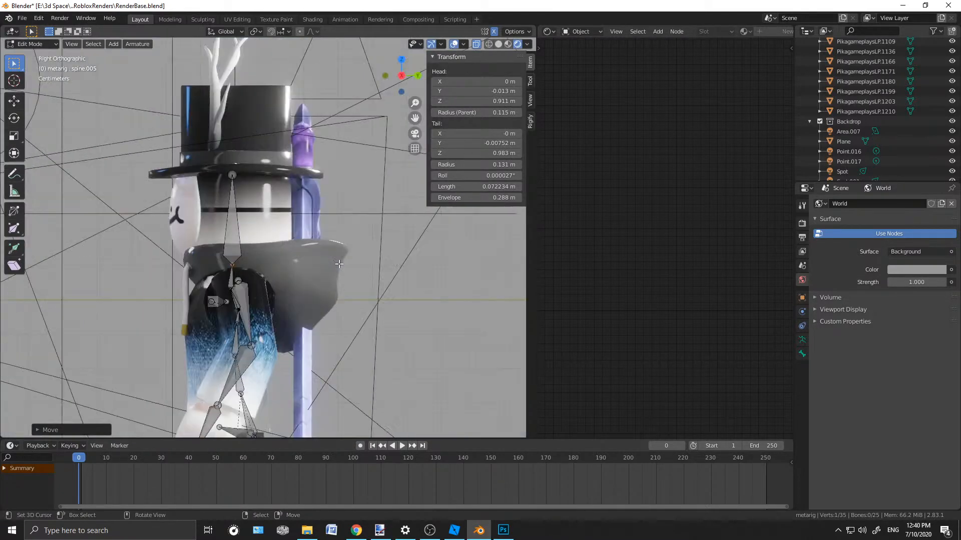
scroll(222, 192, up, 4)
click(195, 109)
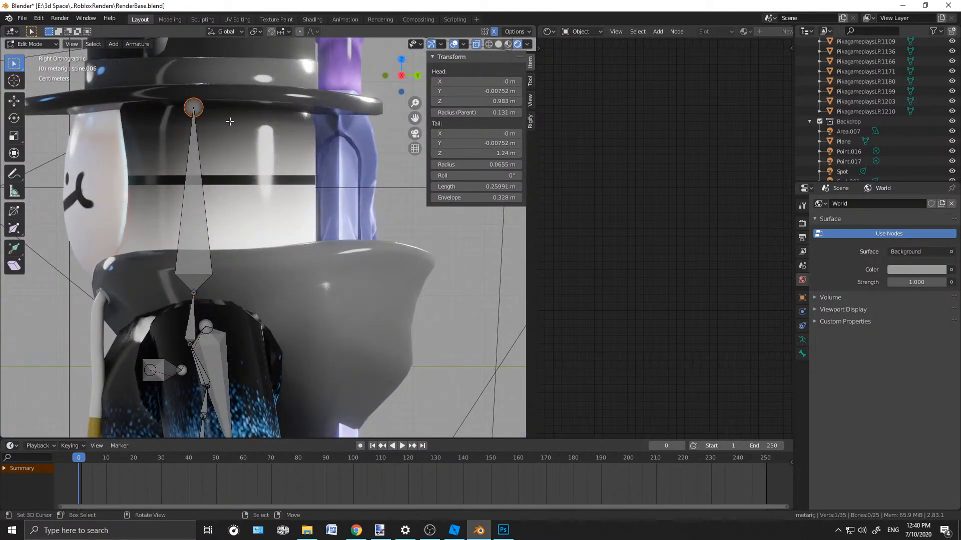
key(g)
key(z)
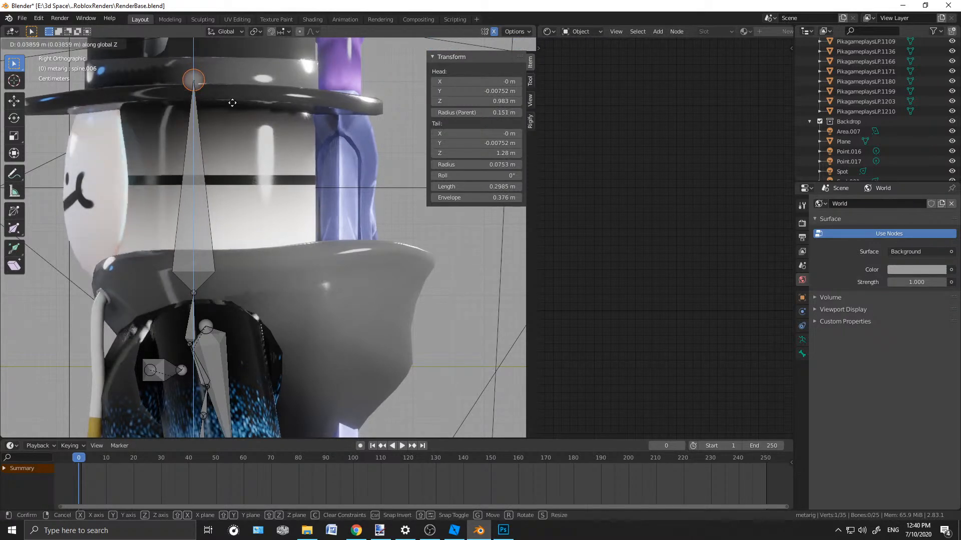
click(232, 103)
key(KP_1)
middle_drag(233, 104, 214, 272)
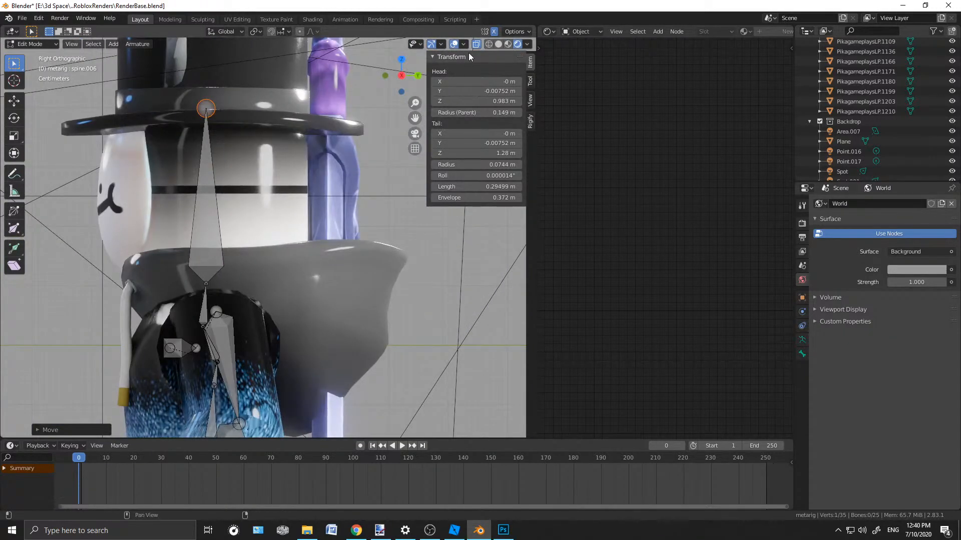
Show the scene in wireframe and lower the joint at the base of the head bone along Z to about 0.973 m
click(491, 44)
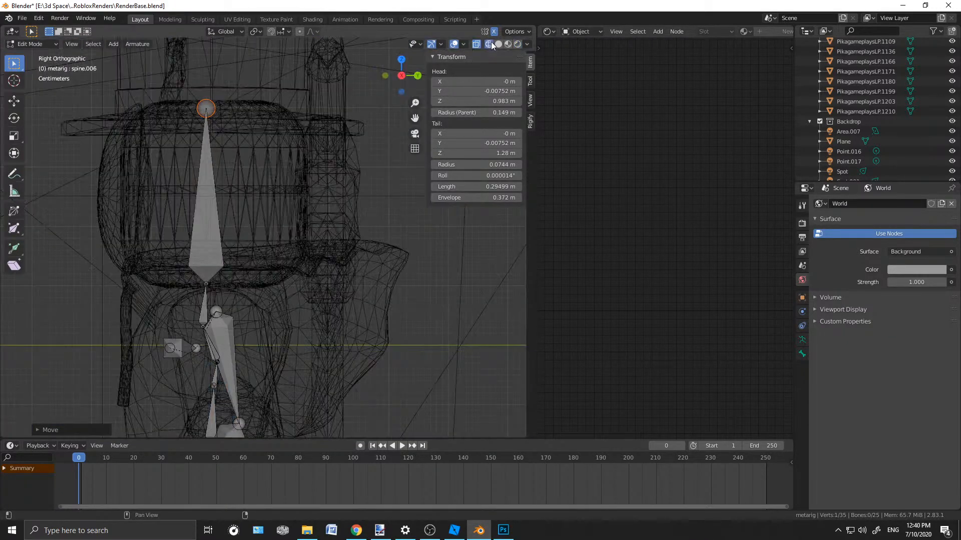
click(206, 285)
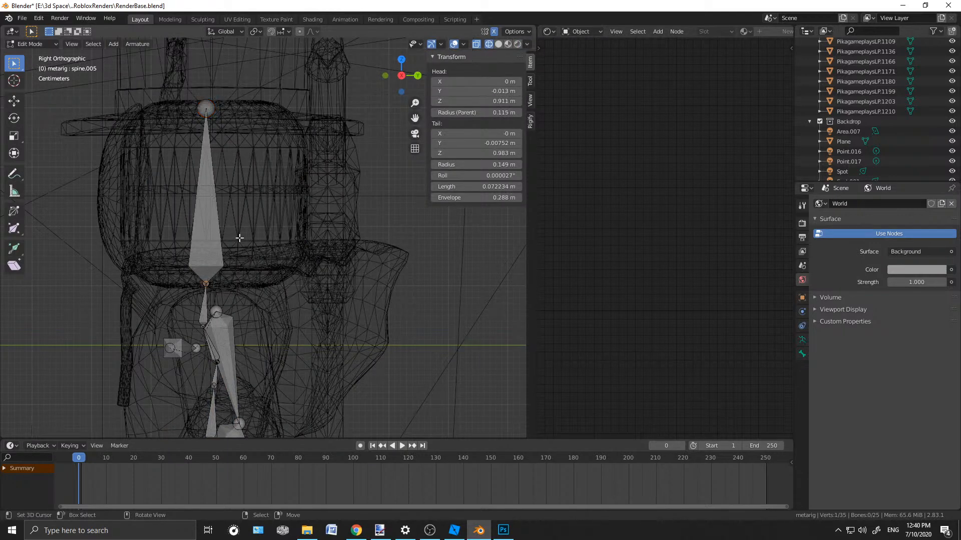
key(g)
key(z)
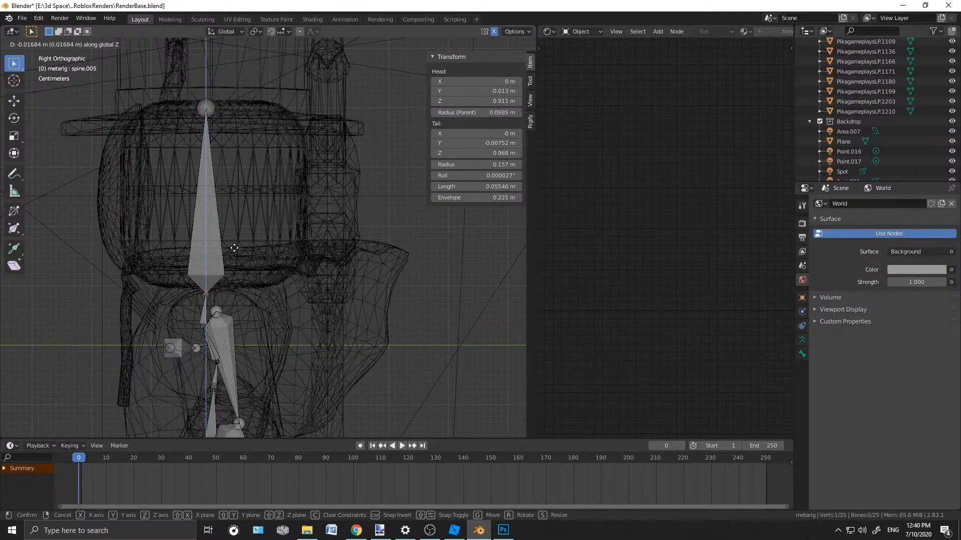
click(236, 243)
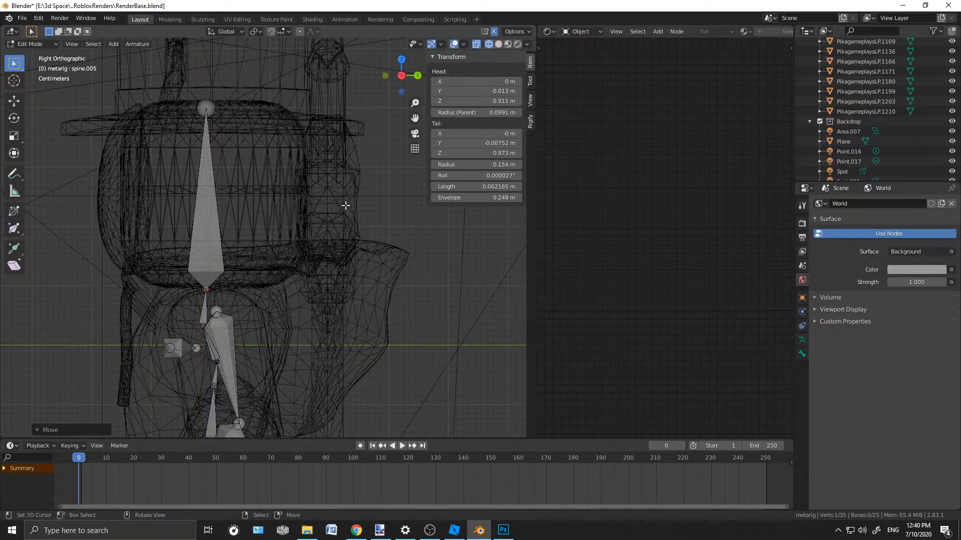
Return the metarig to Object Mode and show the character in rendered shading through the scene camera
key(KP_1)
scroll(325, 222, down, 5)
click(26, 43)
click(25, 59)
click(518, 44)
scroll(304, 262, up, 4)
key(KP_0)
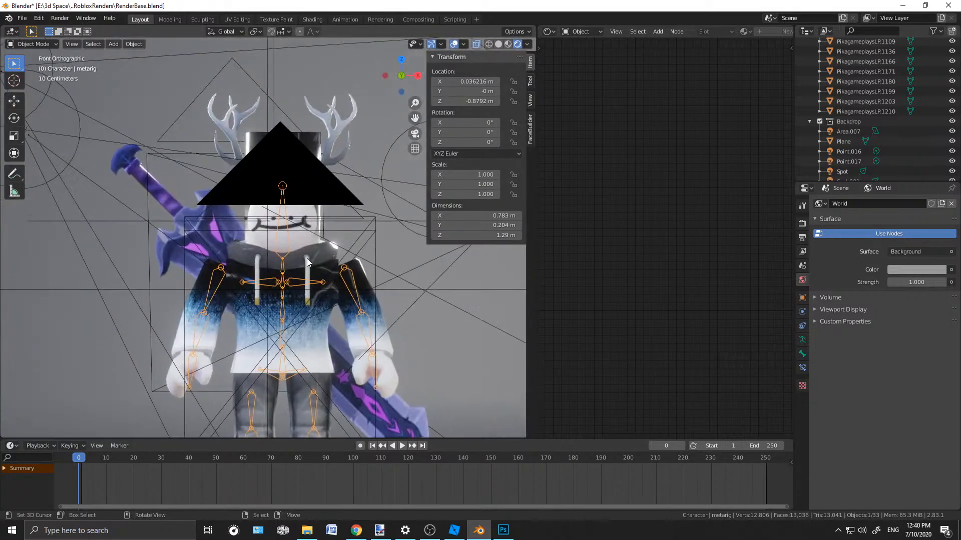
scroll(278, 185, up, 3)
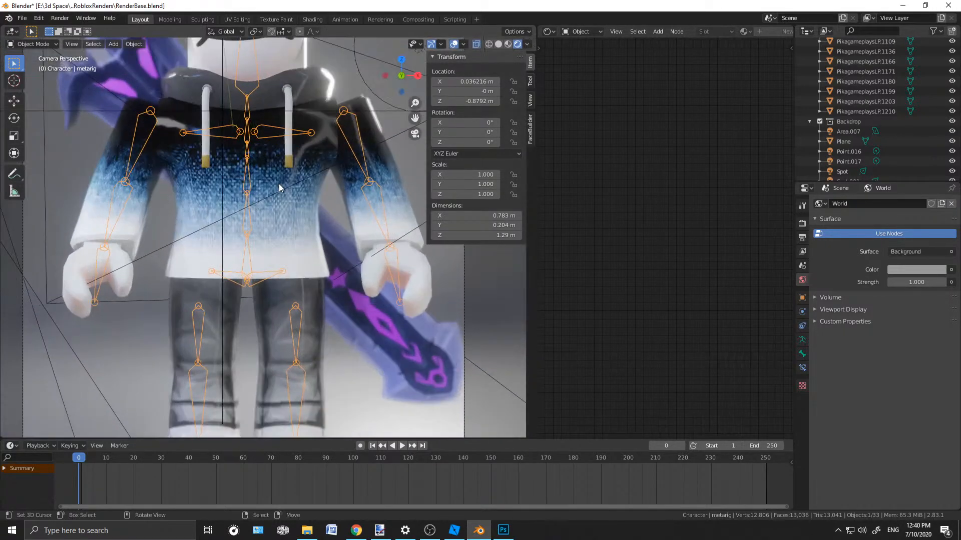
shift+scroll(328, 182, down, 2)
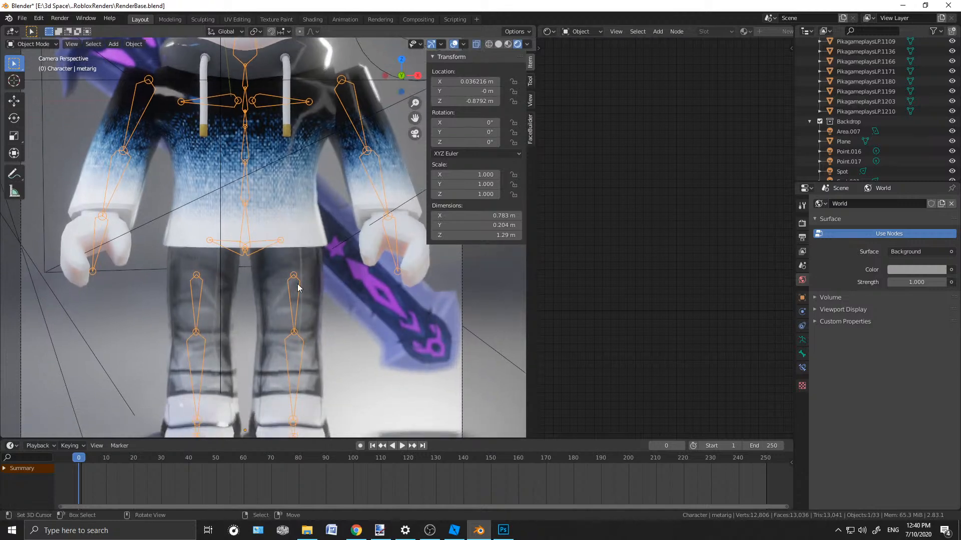
click(293, 270)
click(293, 272)
click(34, 44)
click(30, 78)
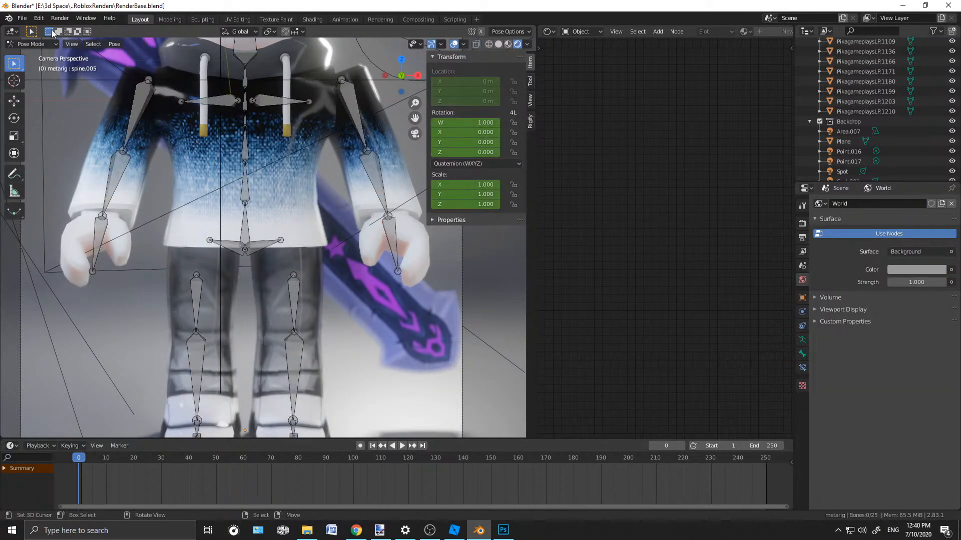
Put the metarig into Edit Mode and raise the hip end of the left thigh bone along Z to about 0.501 m
click(34, 44)
click(30, 67)
click(294, 275)
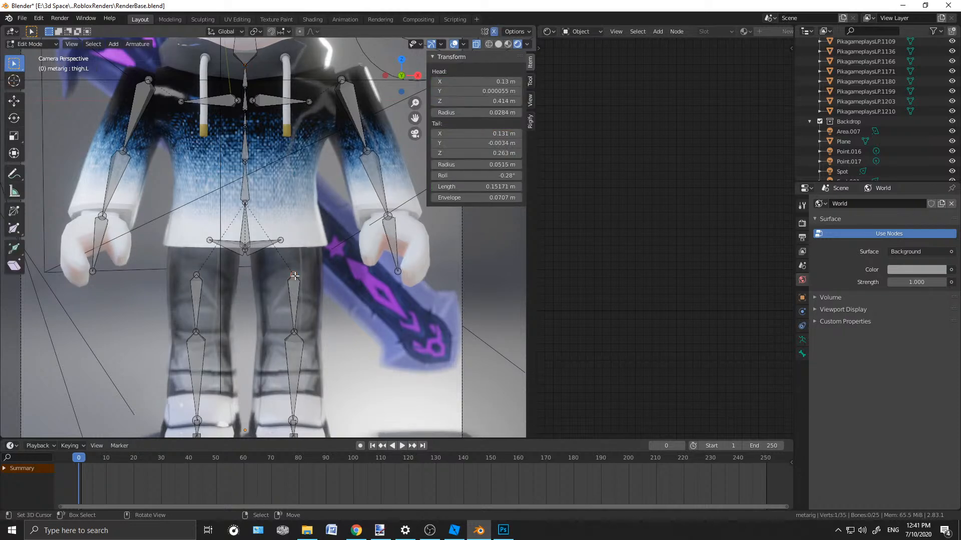
key(g)
key(z)
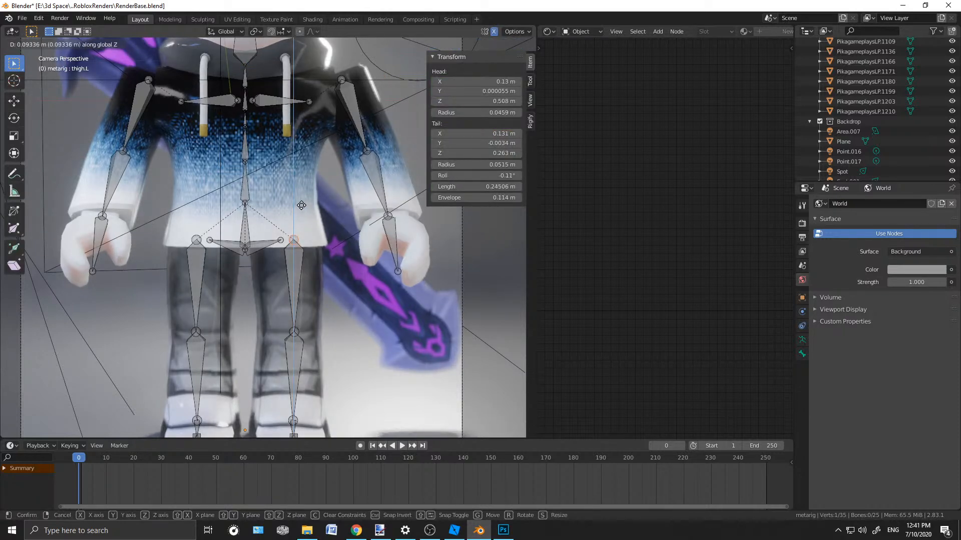
click(299, 208)
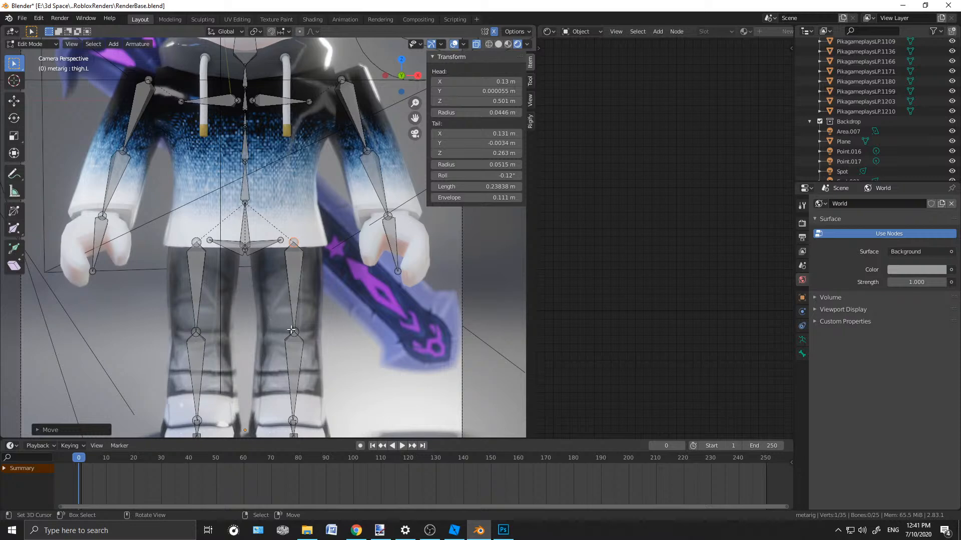
Move the left knee joint to about X 0.123 m, Z 0.245 m
click(292, 331)
key(g)
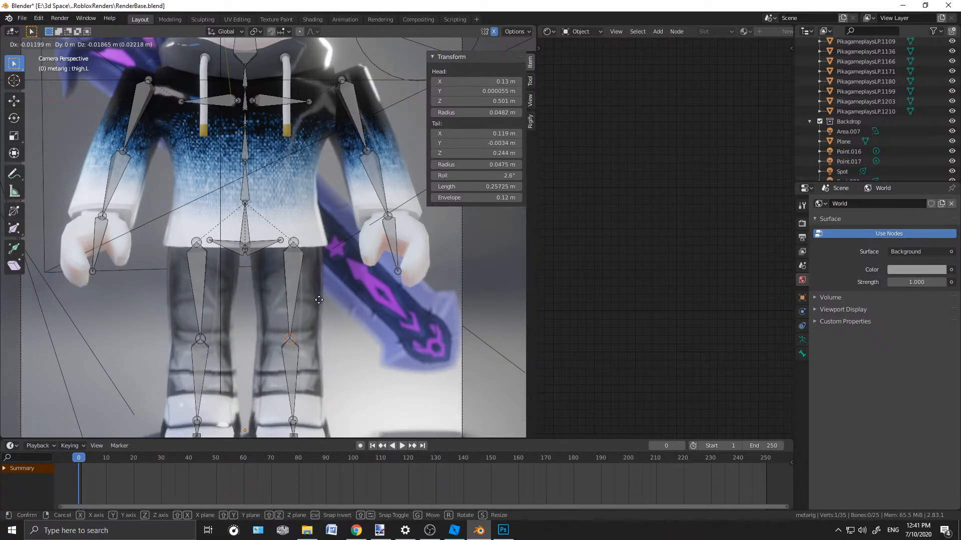
click(320, 300)
Move the left ankle joint slightly inward, towards the middle of the character
shift+middle_drag(326, 386, 325, 282)
scroll(326, 282, up, 1)
scroll(325, 282, up, 1)
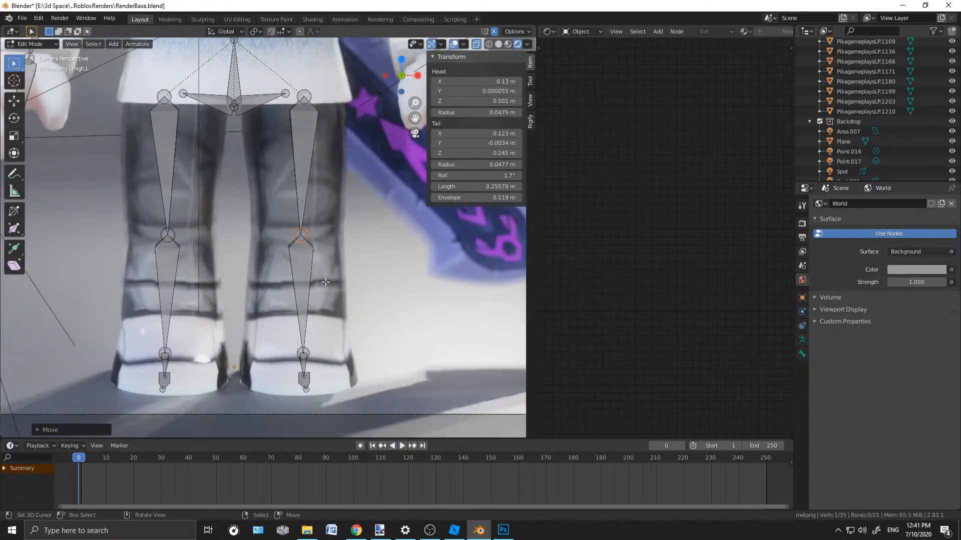
click(304, 353)
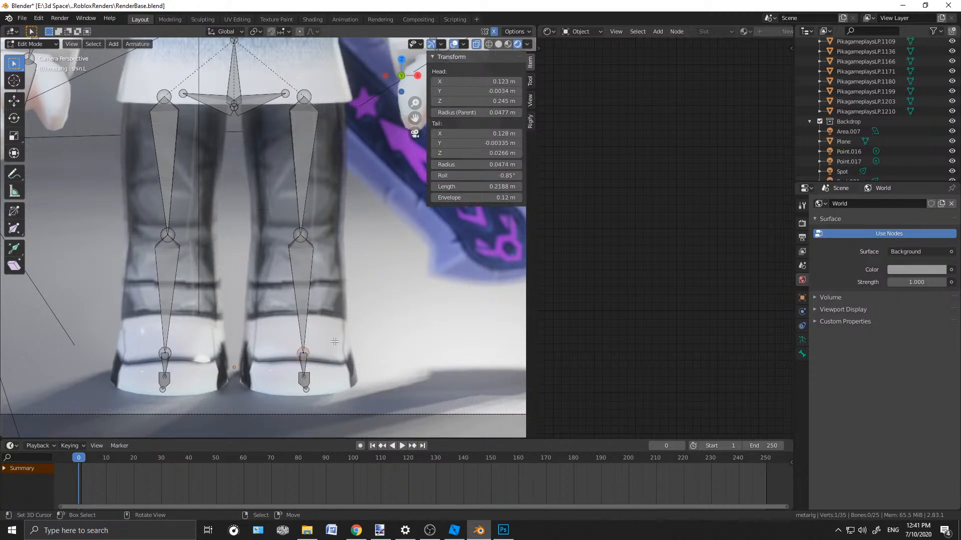
key(g)
click(304, 376)
Move the whole left toe bone inward so its head sits at about X 0.121 m, Z -0.00398 m
click(303, 376)
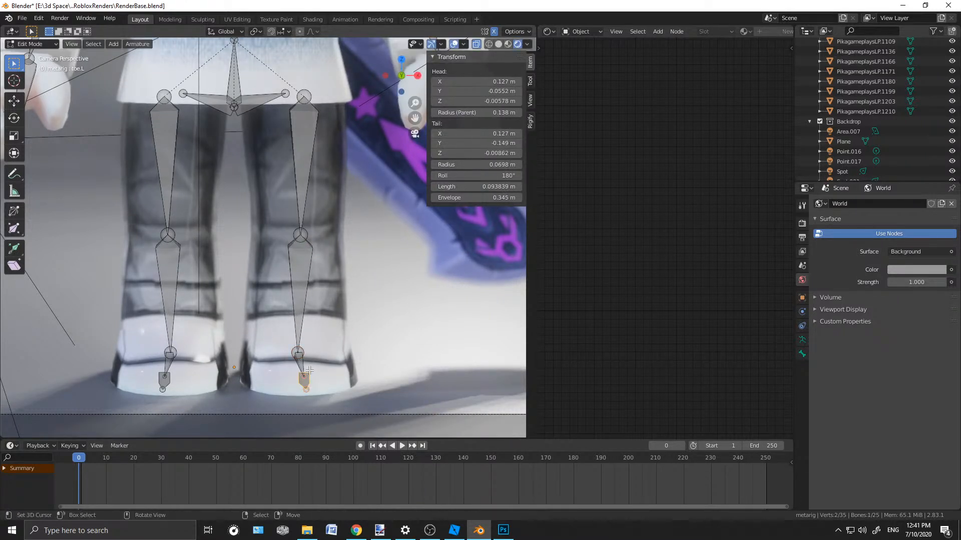
key(g)
click(313, 347)
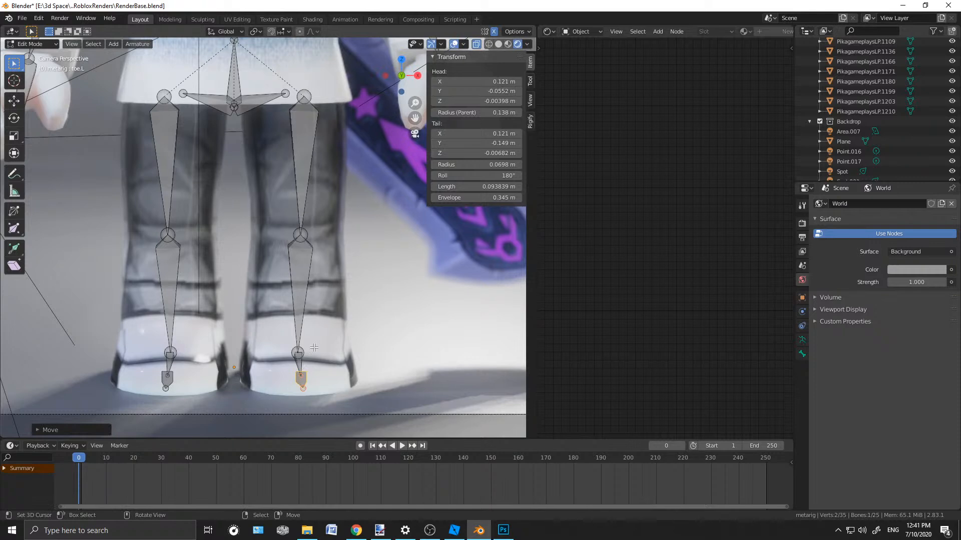
Examine the fit of the metarig's bones to the character from an angle, from the front and through the camera
scroll(300, 276, down, 1)
scroll(272, 202, down, 5)
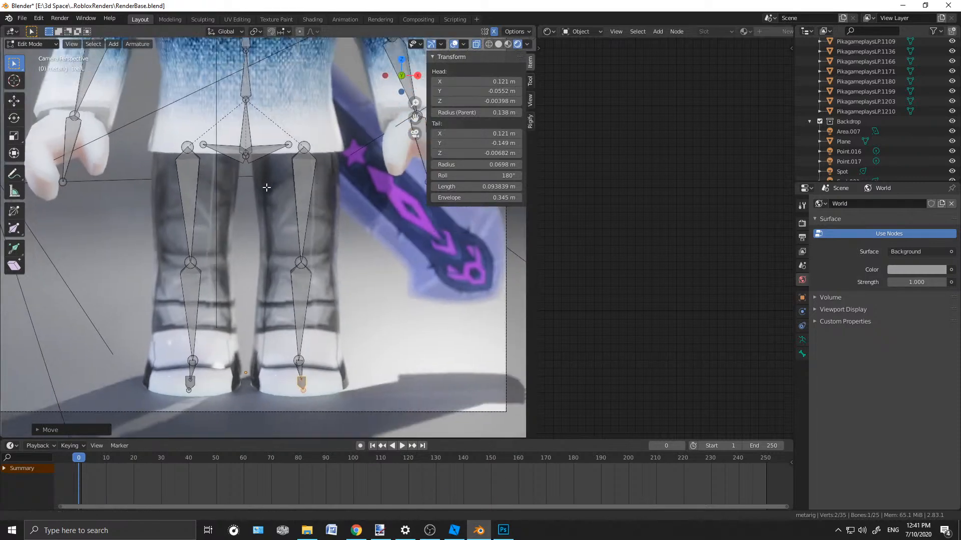
middle_drag(364, 208, 253, 190)
scroll(254, 170, up, 3)
shift+middle_drag(254, 143, 103, 82)
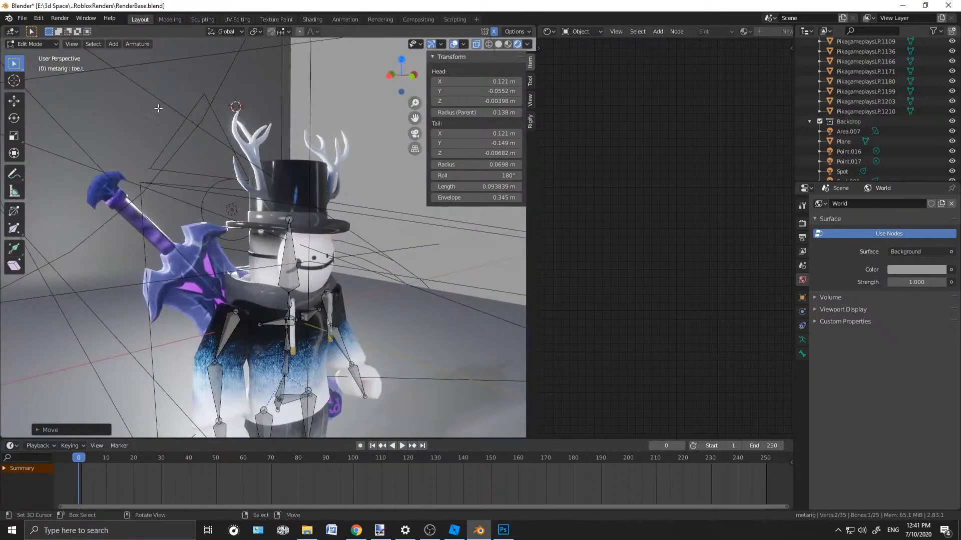
scroll(330, 305, down, 4)
shift+drag(334, 310, 312, 242)
scroll(312, 242, up, 4)
key(KP_1)
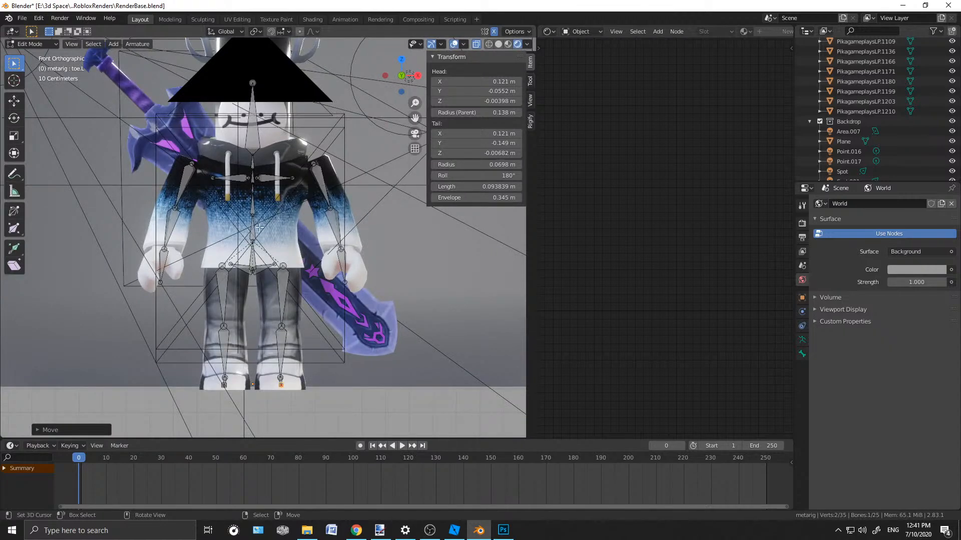
key(KP_0)
scroll(285, 241, up, 2)
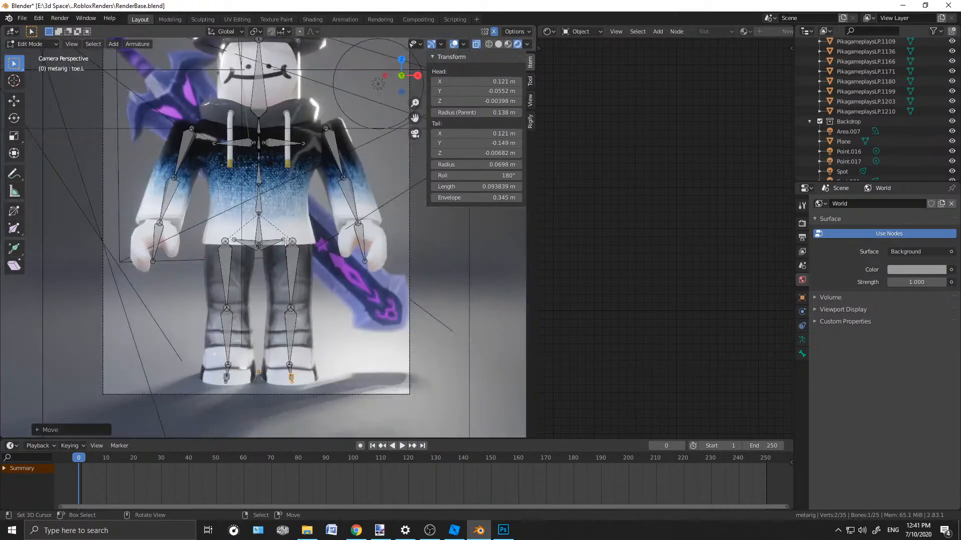
shift+middle_drag(284, 242, 250, 315)
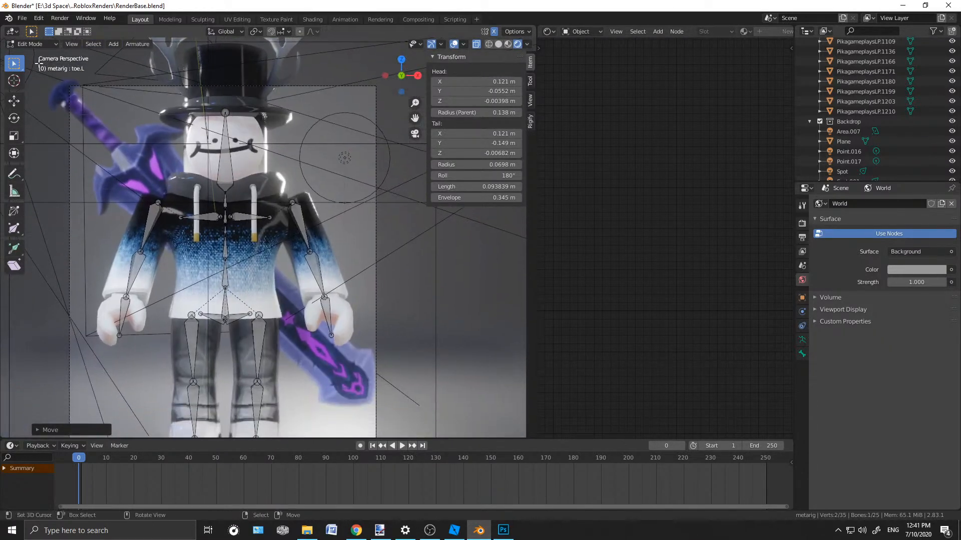
Switch the metarig from Edit Mode to Object Mode
click(31, 44)
click(30, 58)
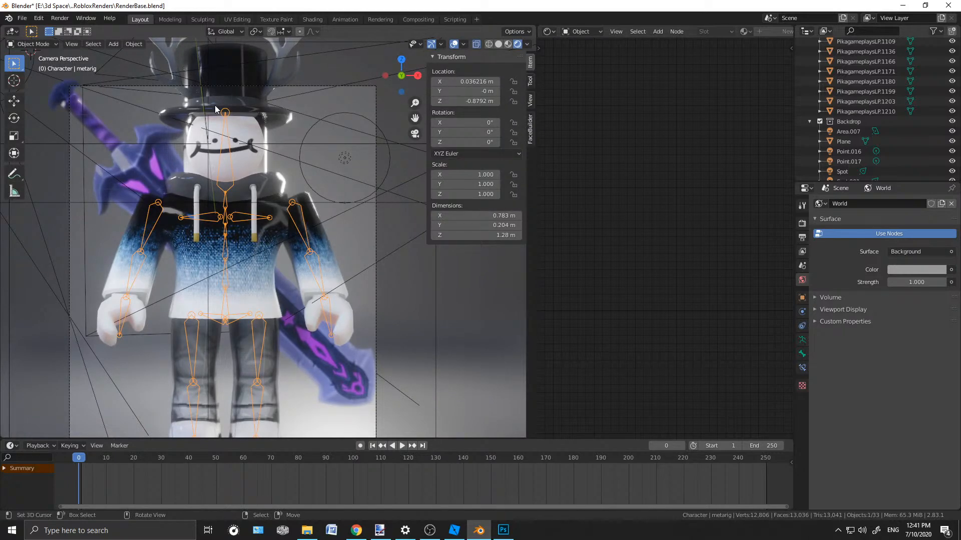
scroll(311, 211, down, 1)
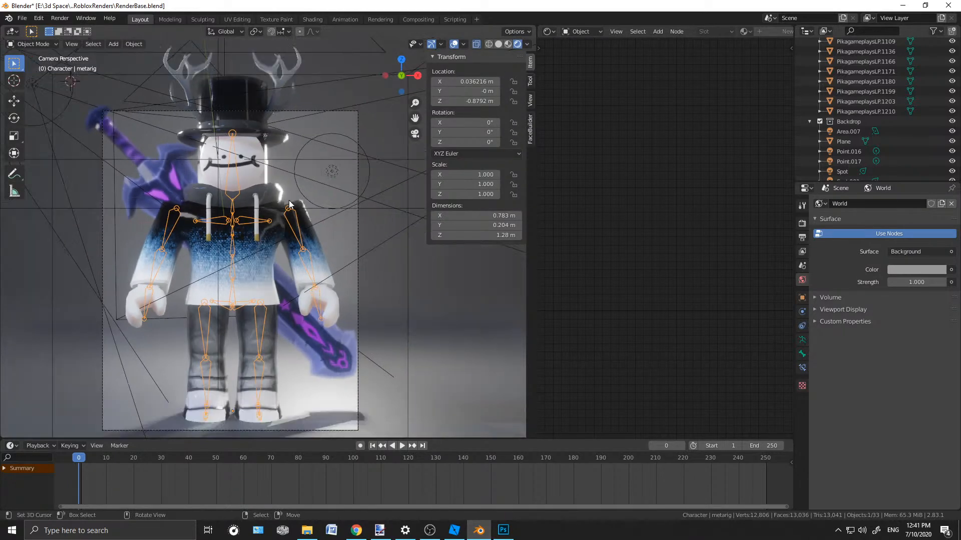
Switch the metarig from Object Mode to Pose Mode
click(48, 44)
click(36, 78)
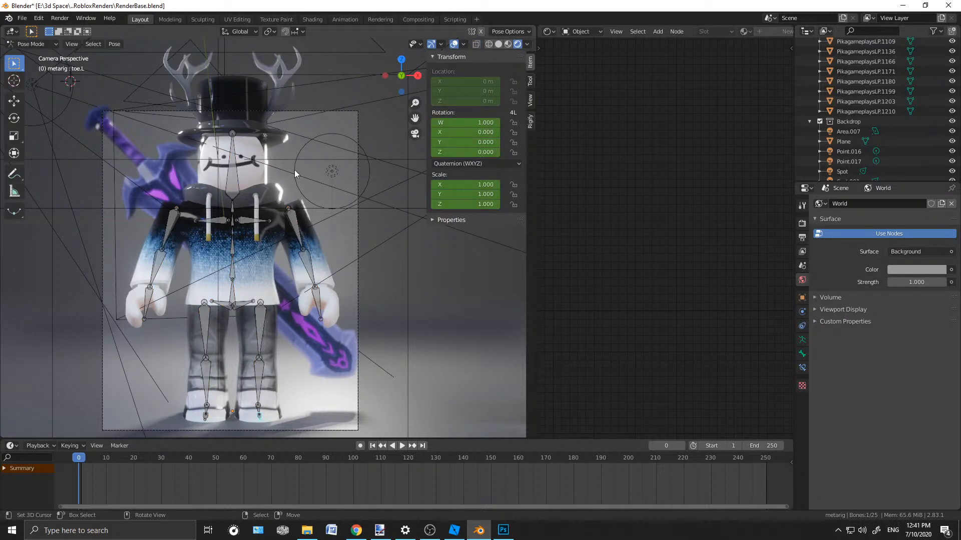
scroll(861, 152, up, 5)
scroll(861, 151, up, 5)
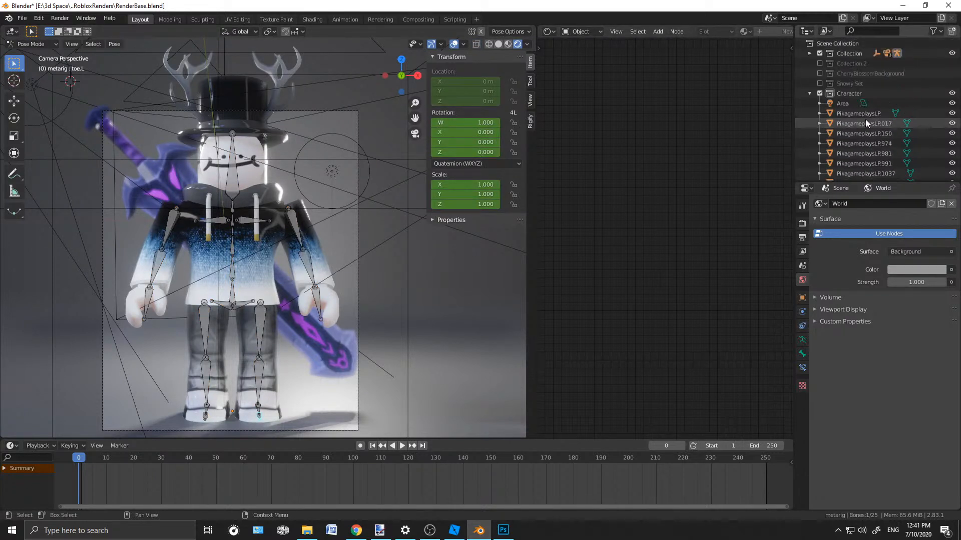
scroll(865, 117, down, 6)
scroll(863, 115, up, 6)
Parent the hood mesh to the spine.001 bone with the Bone option and test the link by rotating the bone
click(854, 113)
scroll(274, 220, up, 1)
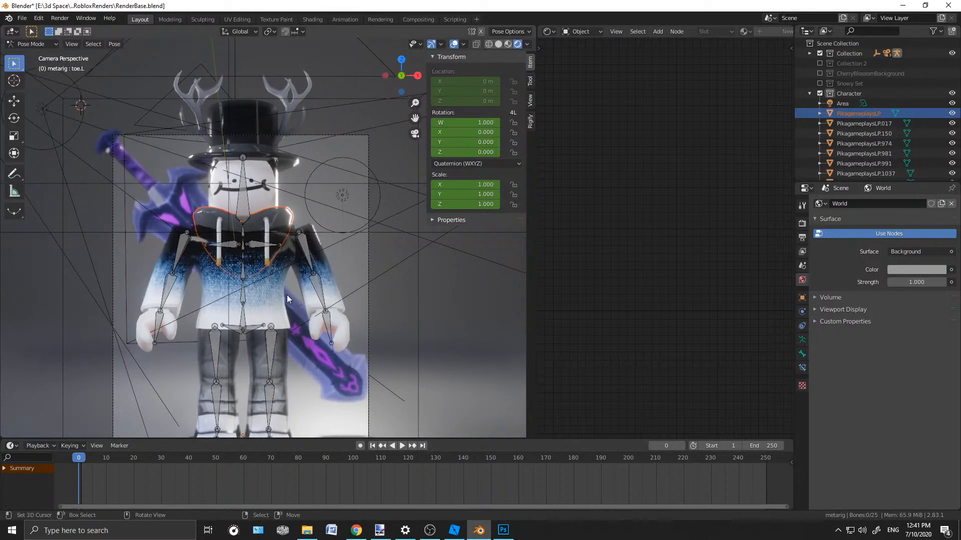
scroll(286, 298, up, 2)
click(233, 320)
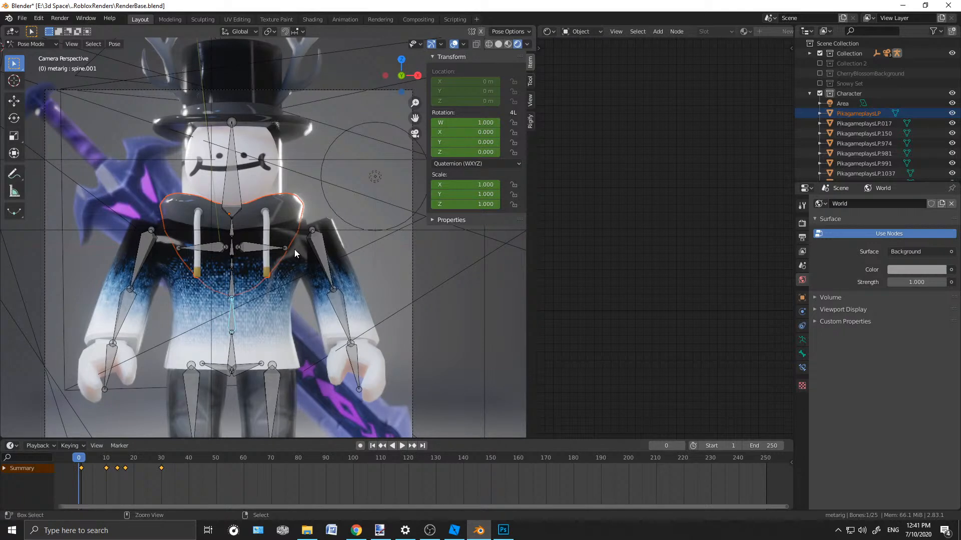
key(ctrl+p)
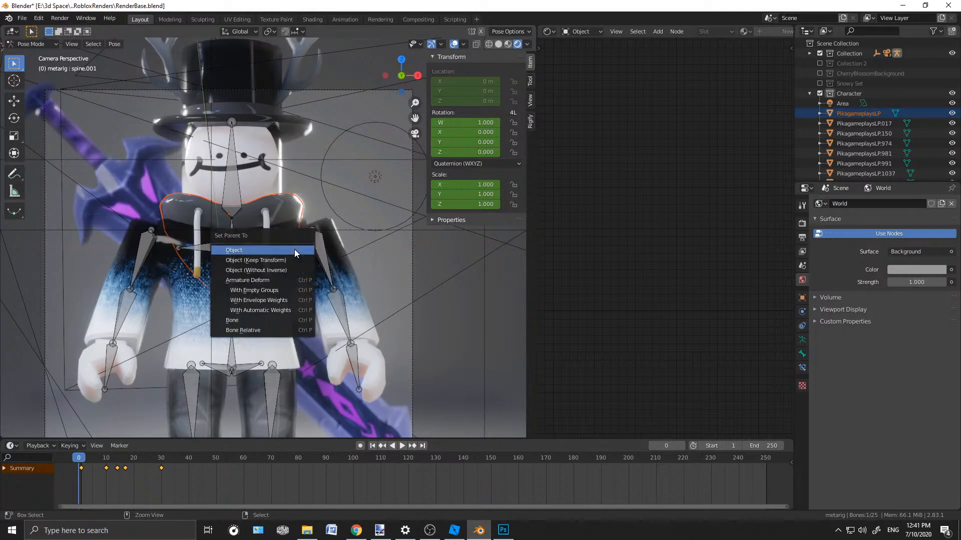
click(260, 321)
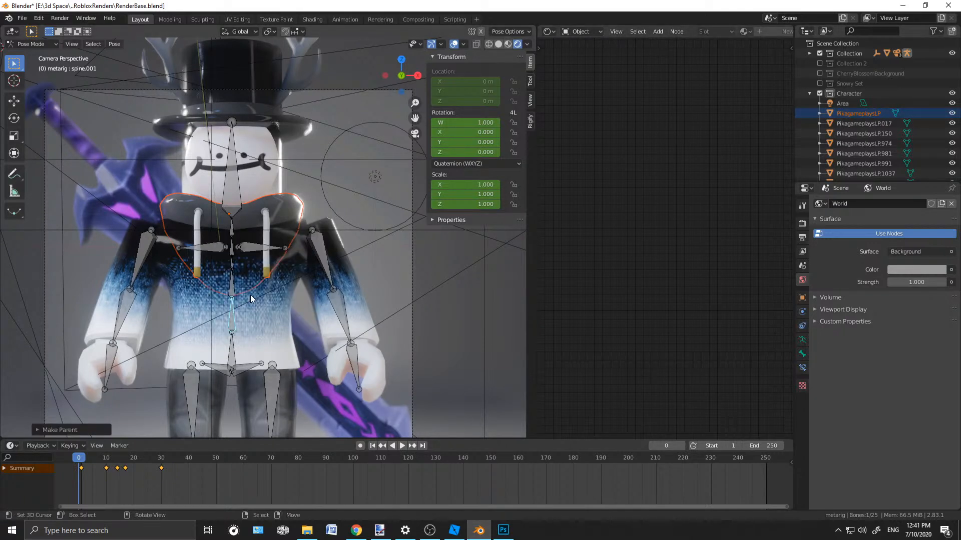
key(r)
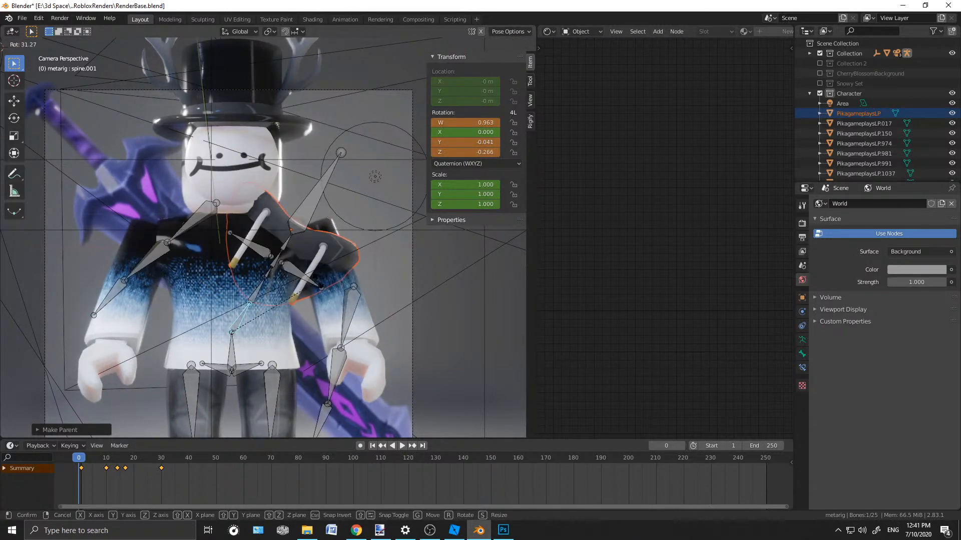
right_click(319, 280)
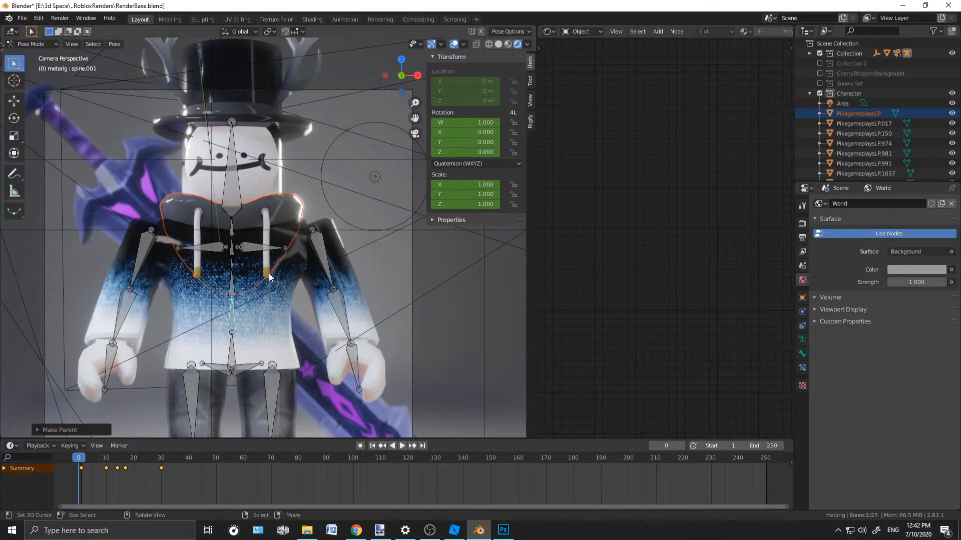
Parent the purple sword mesh to the spine.001 bone using the Bone option
click(866, 125)
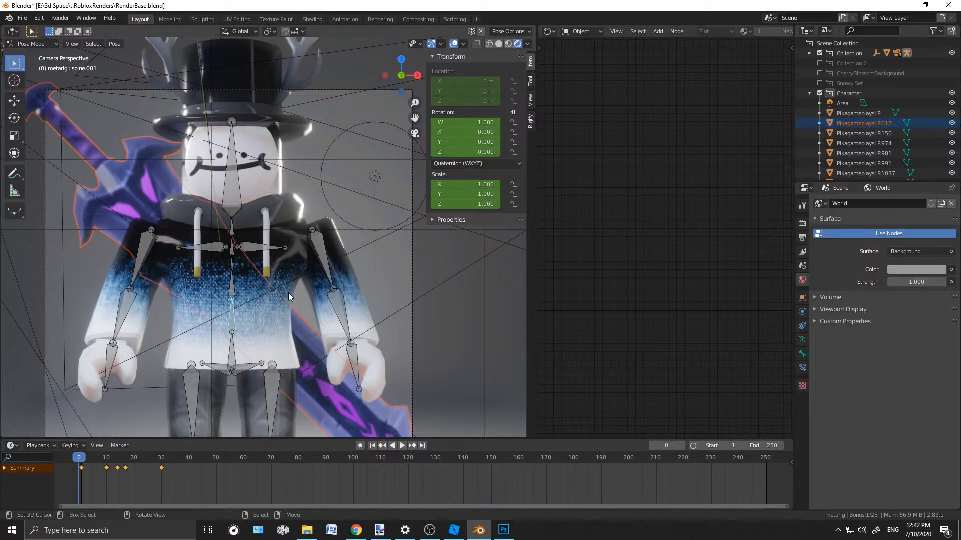
key(ctrl+p)
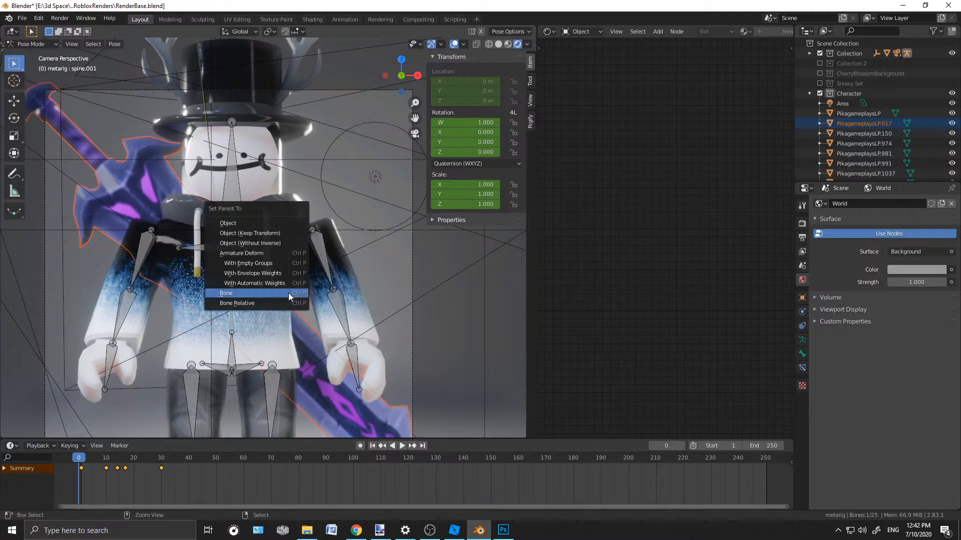
click(288, 292)
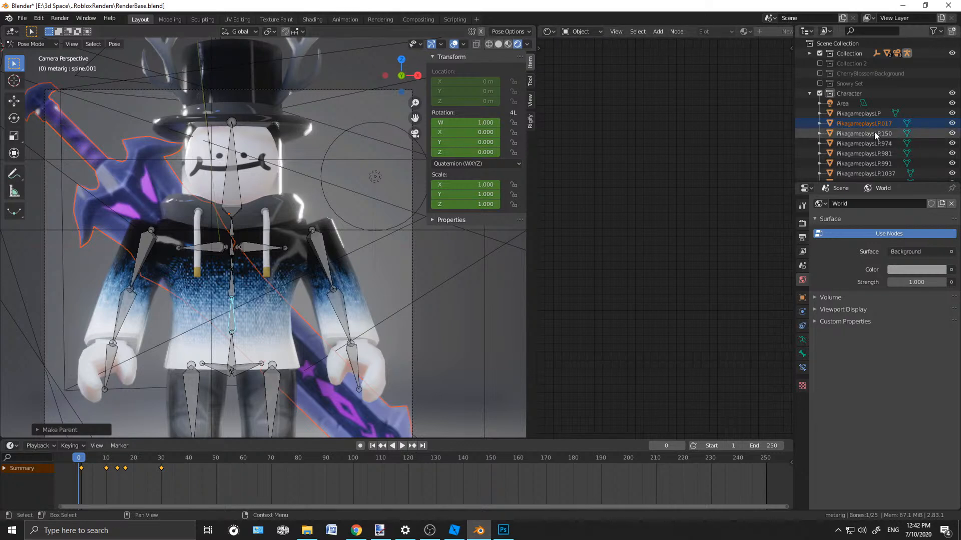
Parent the antlers and the rounded face-area mesh ending in .974 to the spine.006 head bone using the Bone option
click(864, 133)
click(238, 162)
key(ctrl+p)
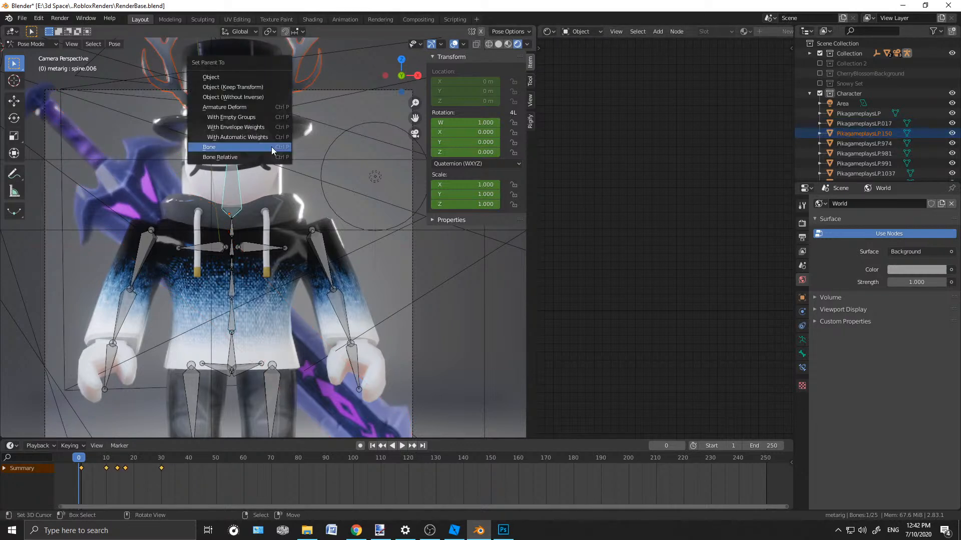
click(271, 146)
click(880, 144)
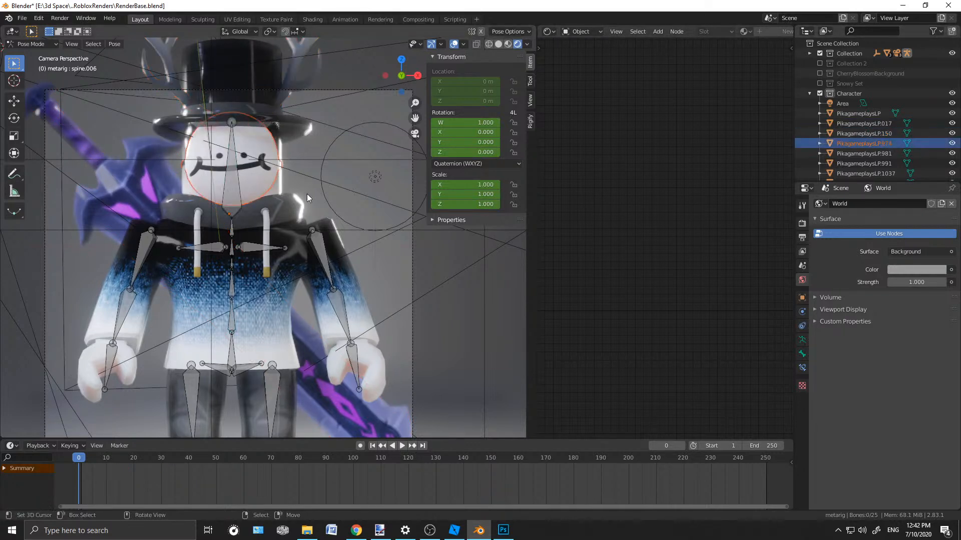
click(232, 170)
key(ctrl+p)
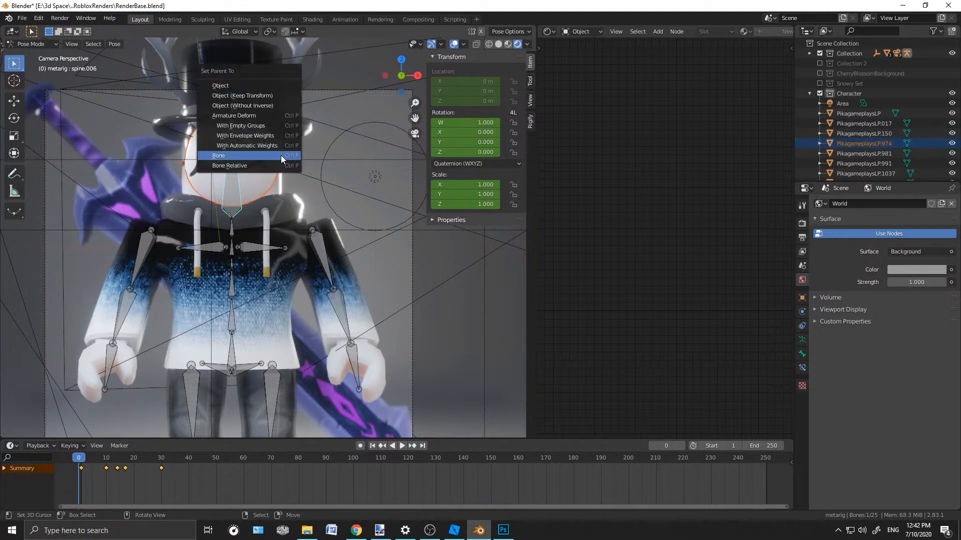
click(281, 157)
Parent the top hat mesh to the spine.006 head bone using the Bone option
click(834, 154)
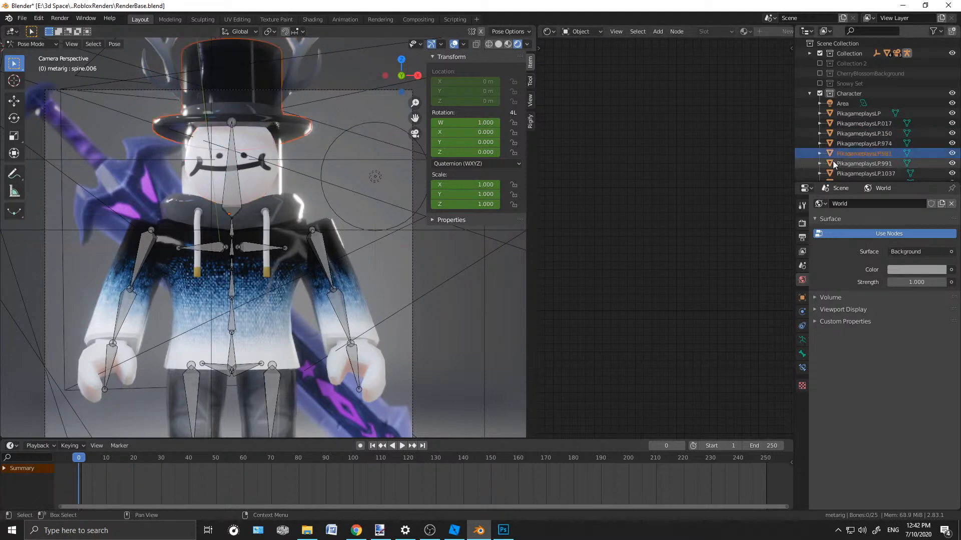
click(230, 169)
key(ctrl+p)
click(277, 152)
key(ctrl+p)
click(308, 137)
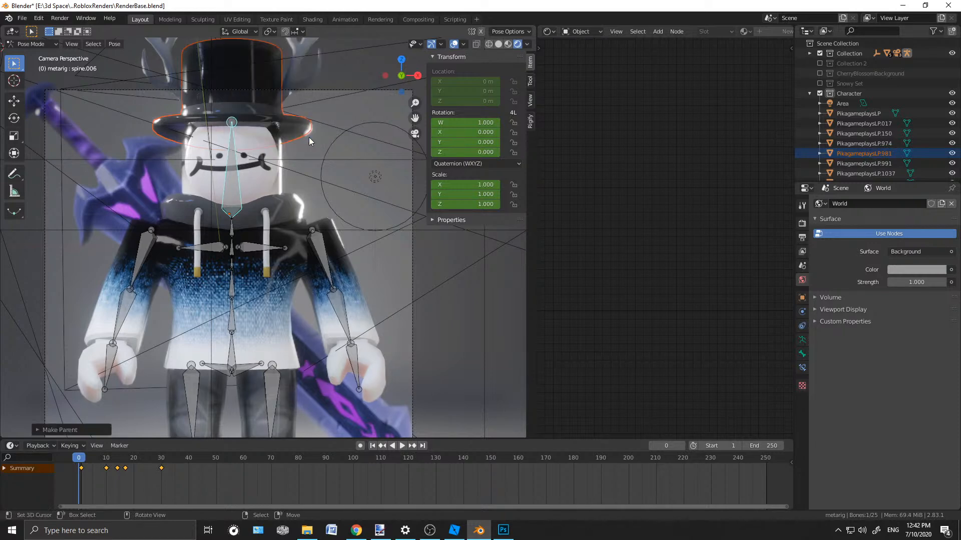
Parent the head mesh ending in .991 to the spine.006 bone and test the head parts by rotating that bone
click(868, 164)
click(246, 183)
key(ctrl+p)
click(284, 166)
key(r)
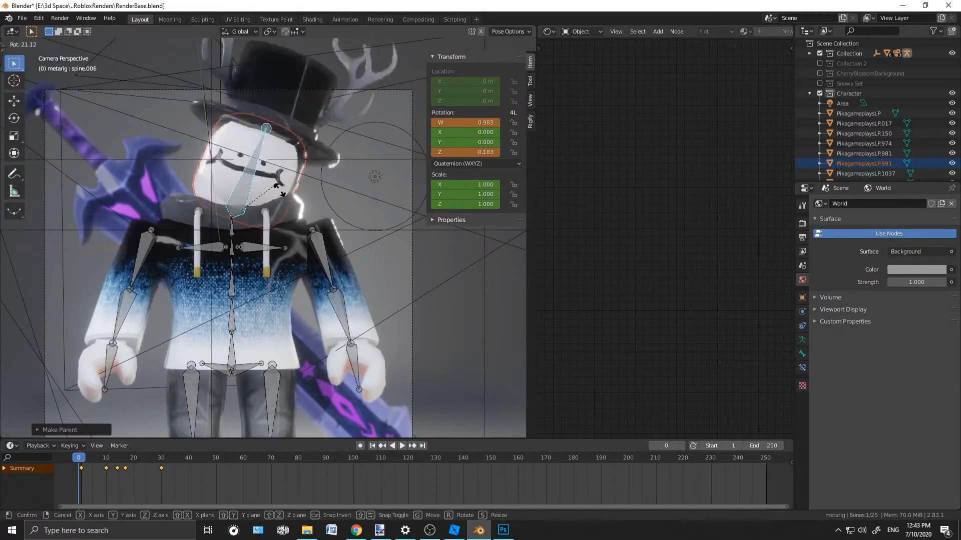
key(Escape)
Parent the lower torso mesh to the spine bone at the hips using the Bone option
scroll(858, 130, down, 5)
click(861, 75)
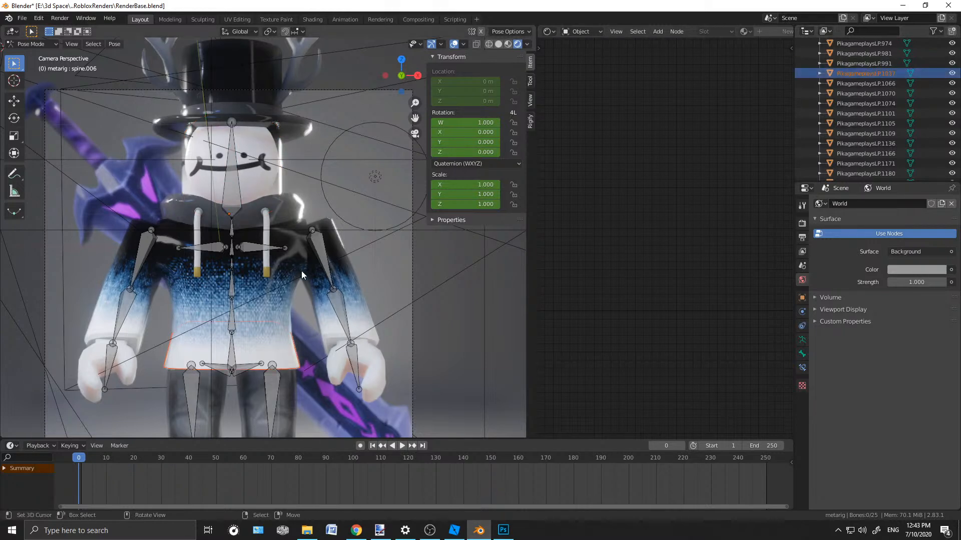
shift+middle_drag(284, 353, 289, 280)
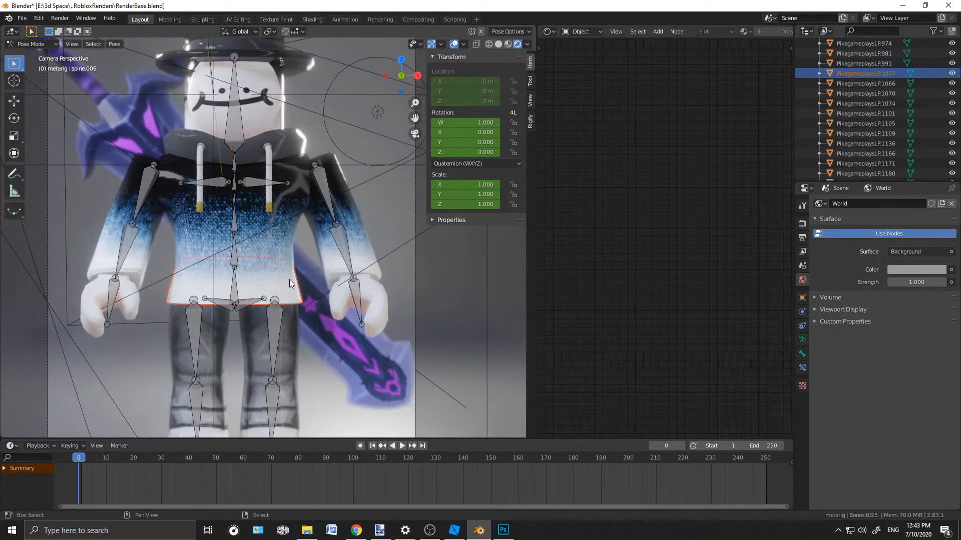
shift+middle_drag(259, 227, 253, 316)
click(248, 314)
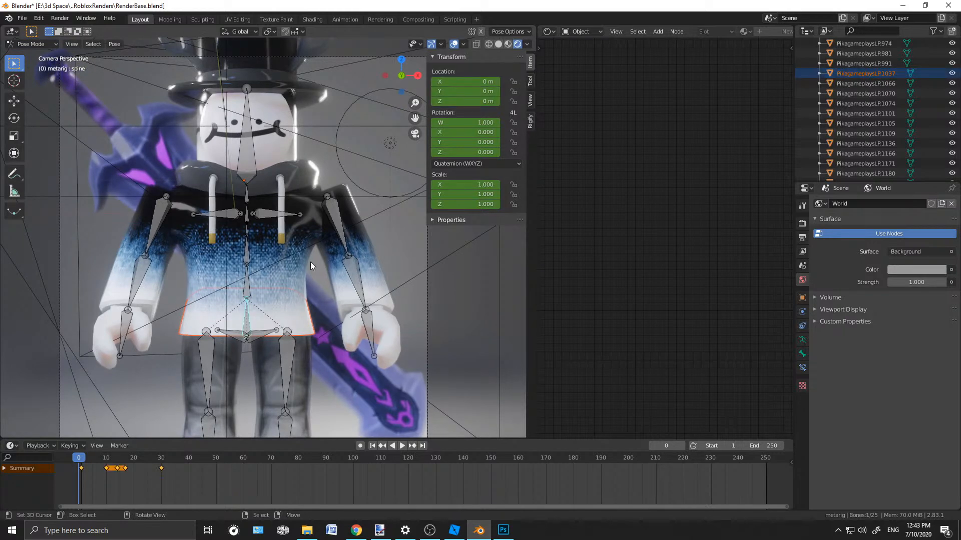
key(ctrl+p)
click(310, 262)
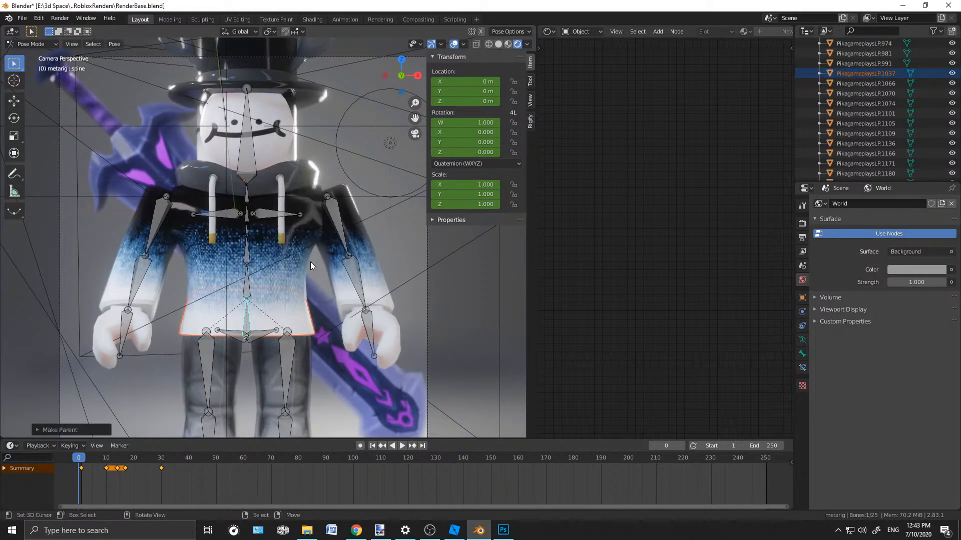
Parent the character's right upper leg mesh to the thigh.R bone using the Bone option
click(213, 349)
key(ctrl+p)
click(304, 243)
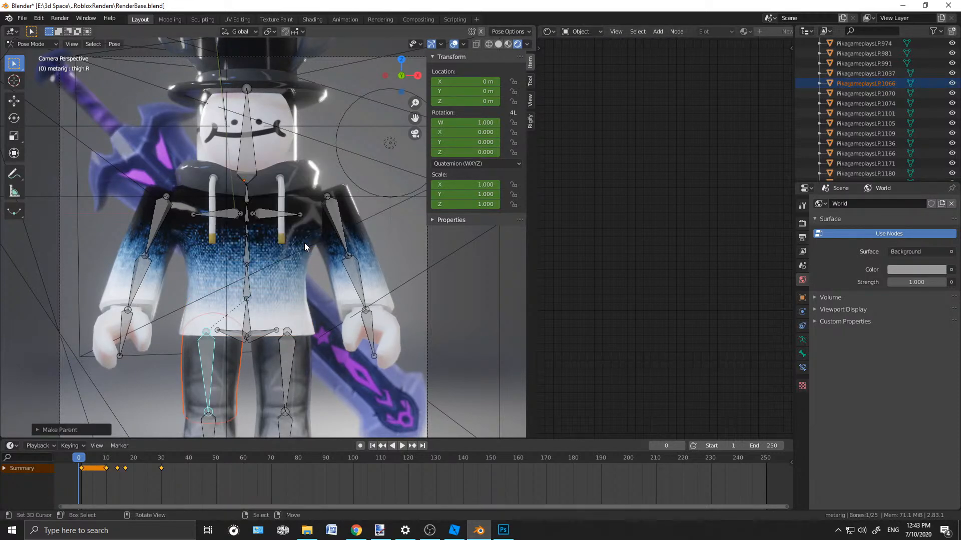
Parent the character's right lower leg mesh to the shin.R bone using the Bone option
click(865, 93)
scroll(242, 410, down, 3)
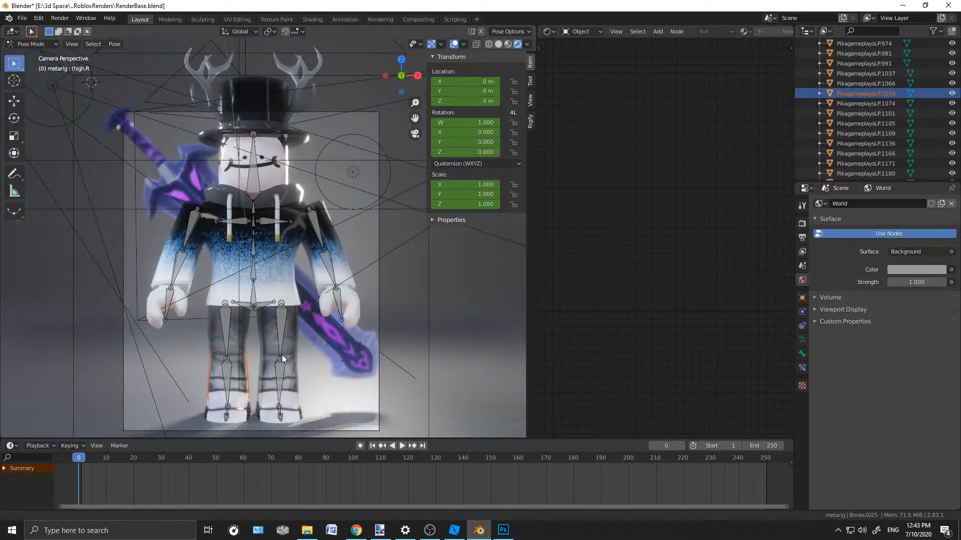
scroll(282, 356, up, 4)
scroll(281, 269, down, 1)
click(204, 319)
key(ctrl+p)
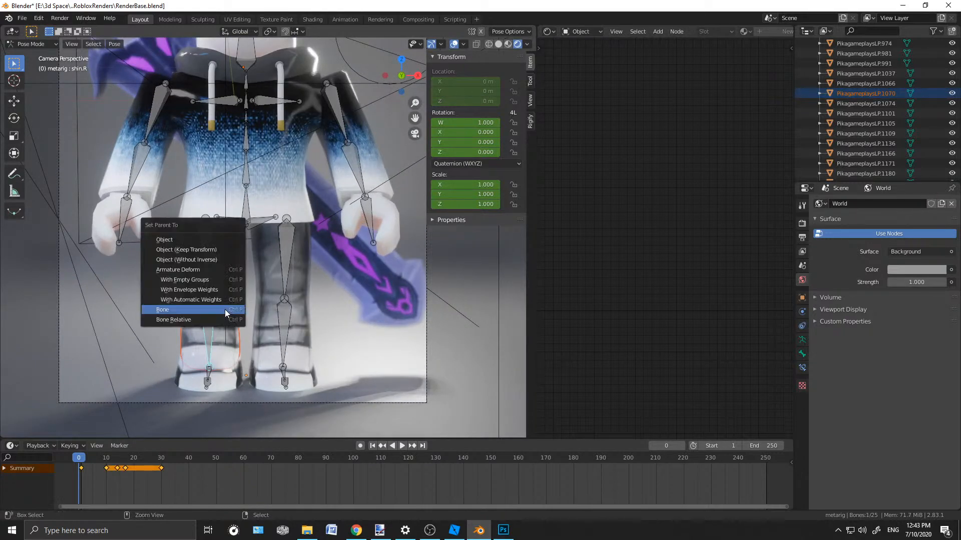
click(224, 310)
Parent the character's right foot mesh to the foot.R bone using the Bone option
click(865, 103)
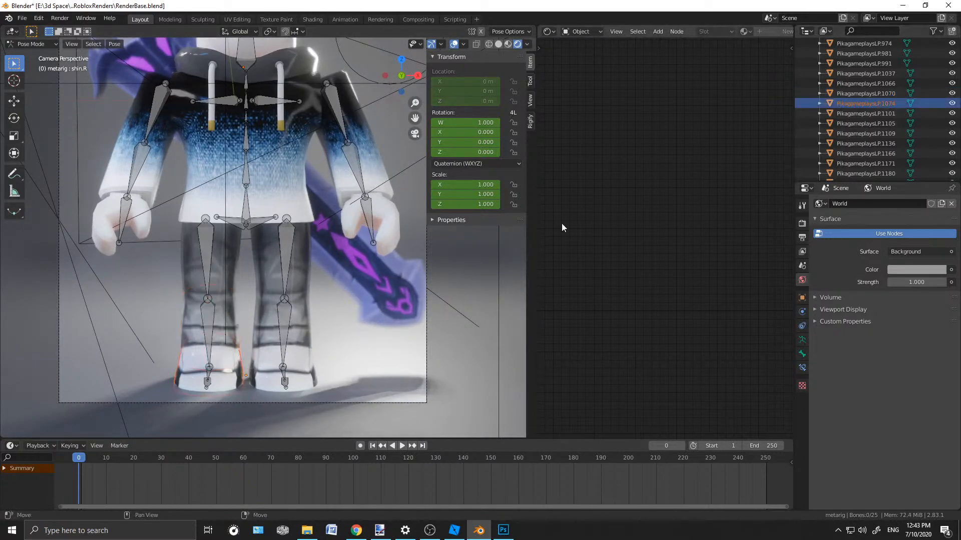
click(208, 378)
key(ctrl+p)
click(244, 325)
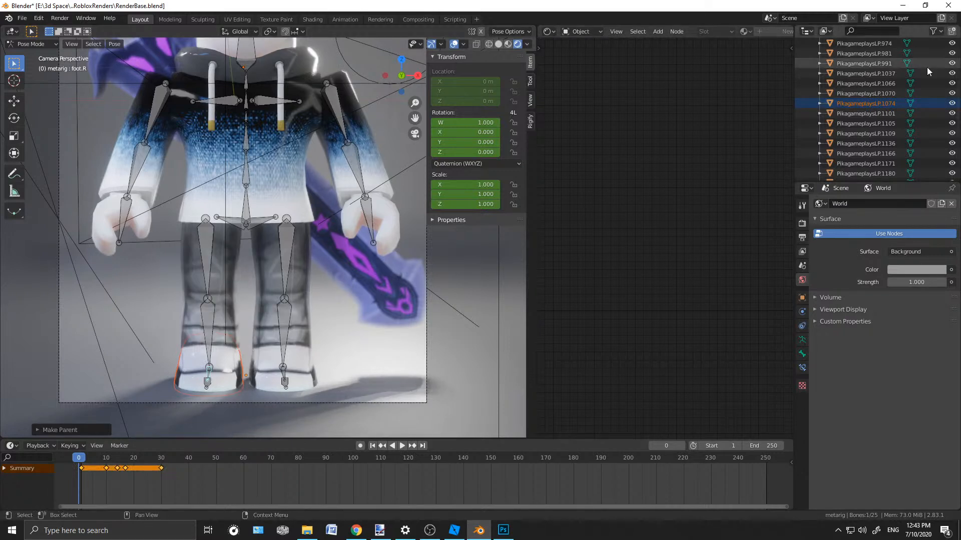
Parent the character's left upper leg mesh to the thigh.L bone using the Bone option
click(866, 113)
click(285, 246)
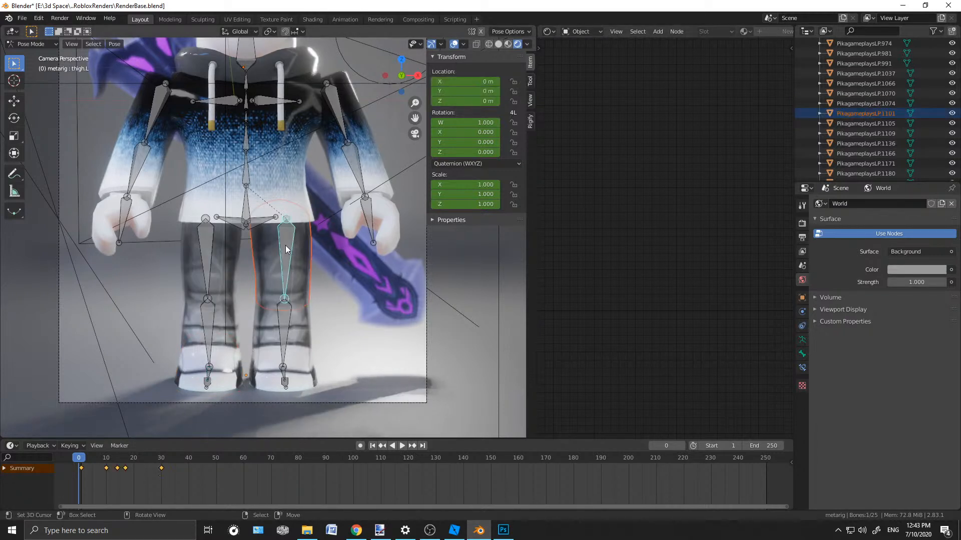
key(ctrl+p)
click(388, 221)
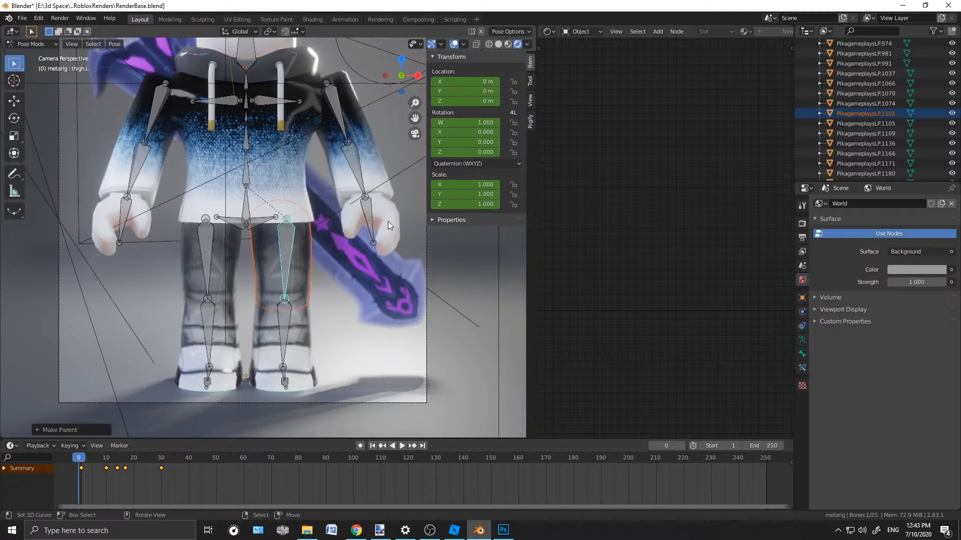
Parent the character's left lower leg mesh to the shin.L bone using the Bone option
click(855, 123)
drag(284, 313, 371, 299)
key(ctrl+z)
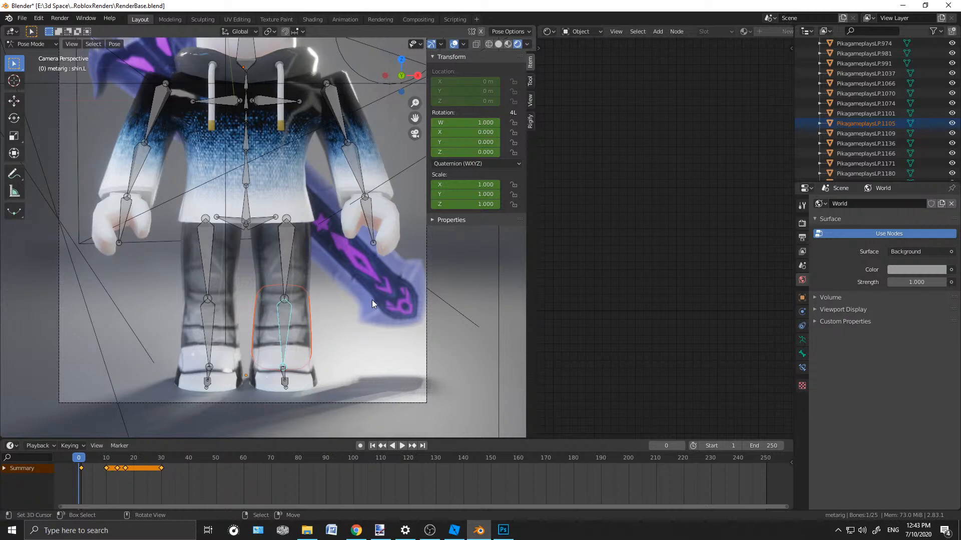
key(ctrl+p)
click(371, 299)
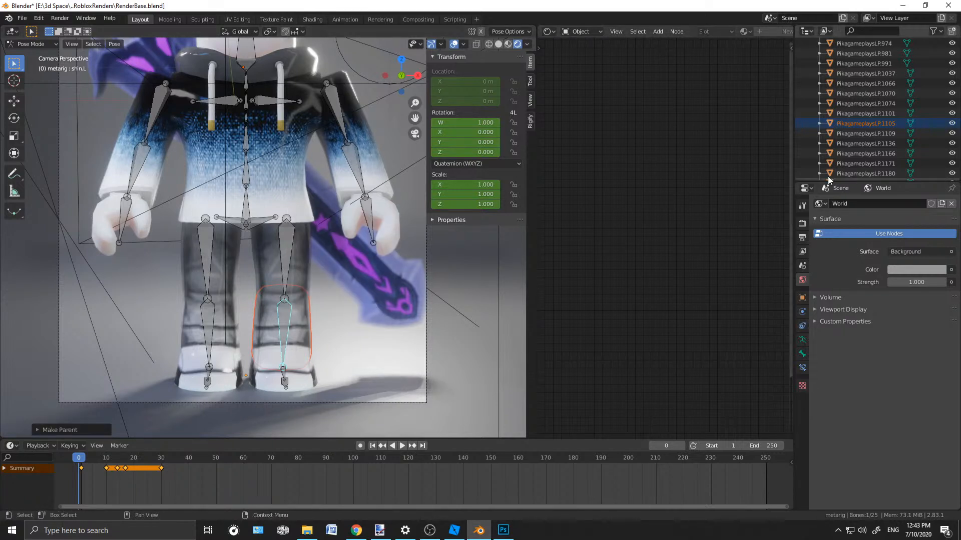
Parent the character's left foot mesh to the foot.L bone using the Bone option
click(865, 133)
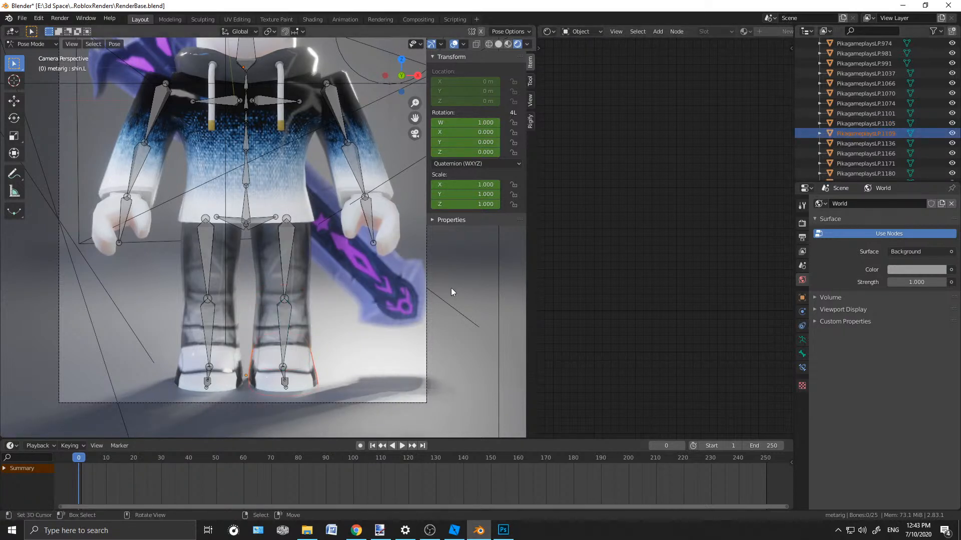
click(281, 379)
key(ctrl+p)
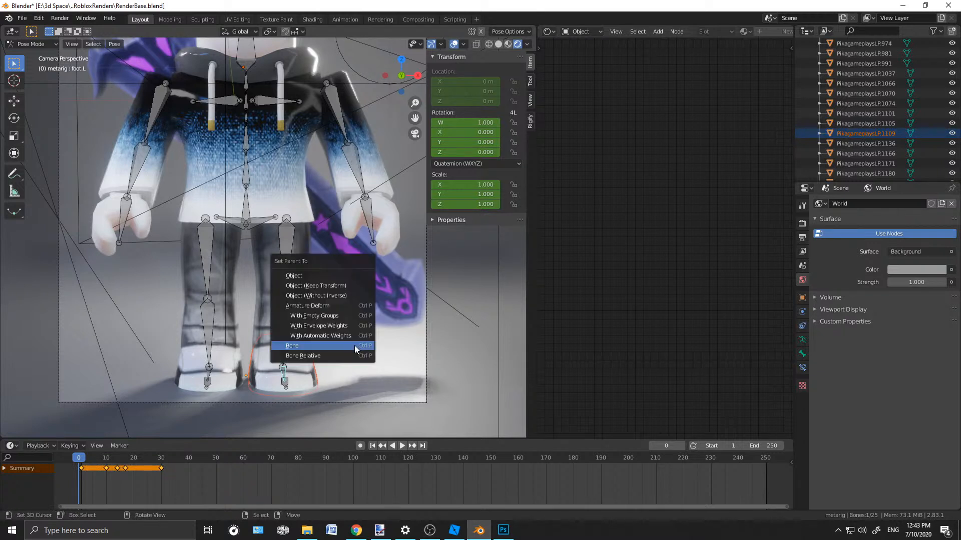
click(354, 345)
Parent the upper torso mesh to the spine.001 bone using the Bone option
click(865, 144)
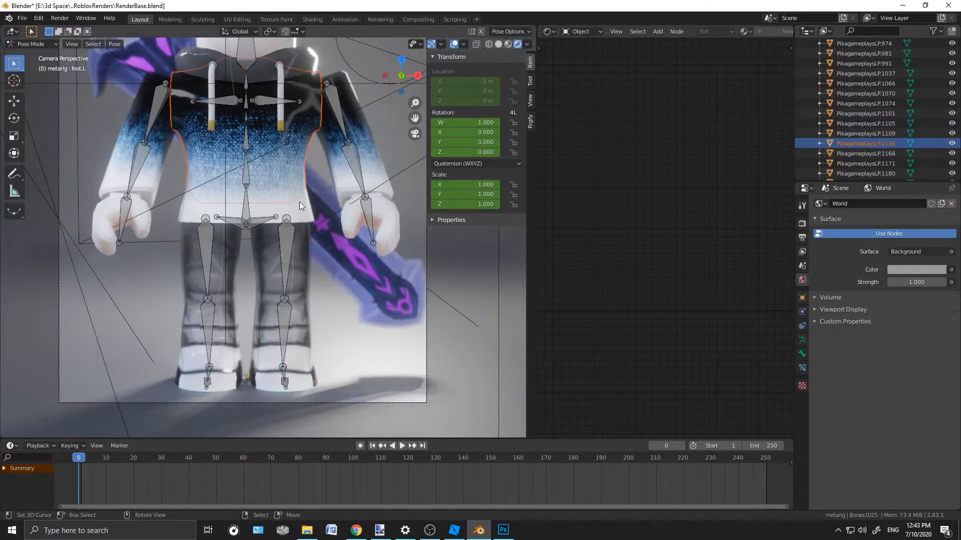
shift+scroll(300, 206, up, 3)
click(245, 257)
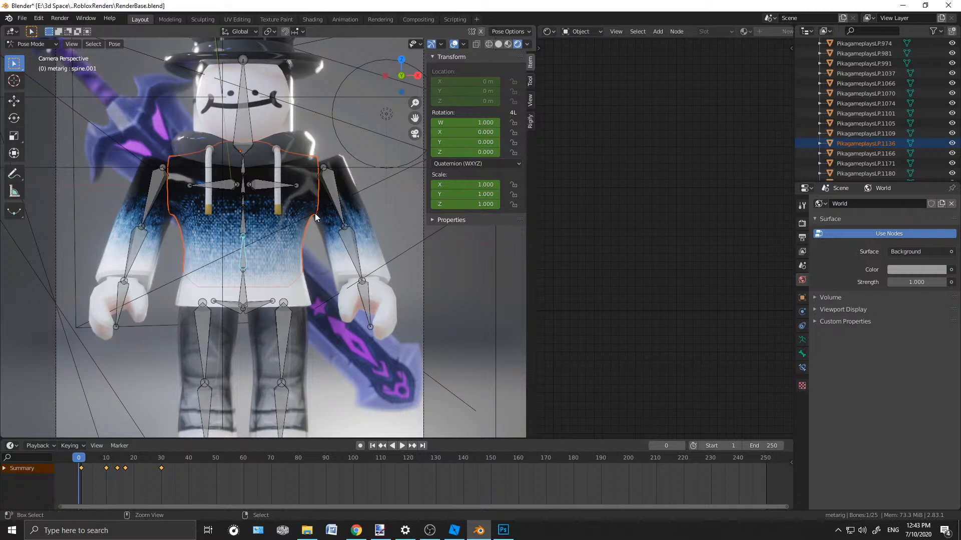
key(ctrl+p)
click(315, 213)
Parent the character's right upper arm mesh to the upper_arm.R bone using the Bone option
click(865, 154)
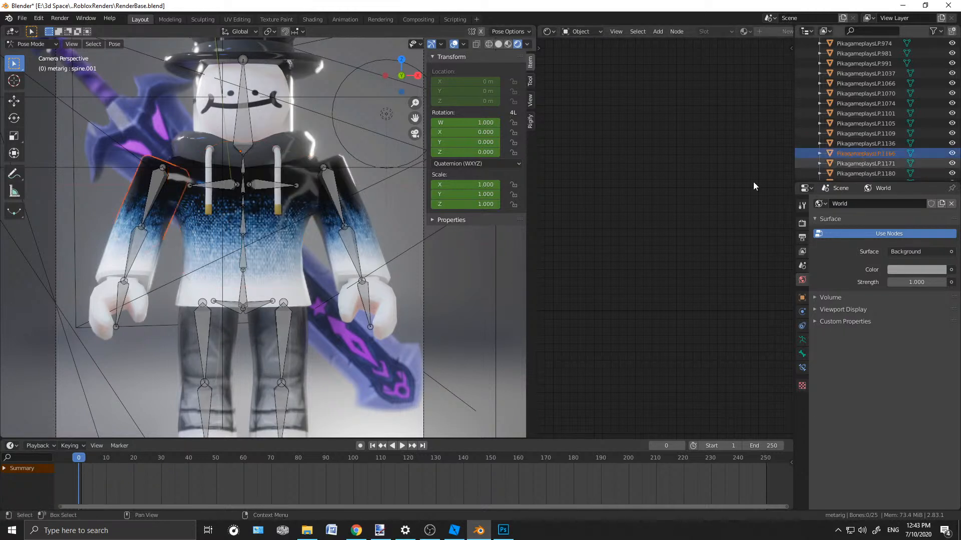
click(160, 179)
key(ctrl+p)
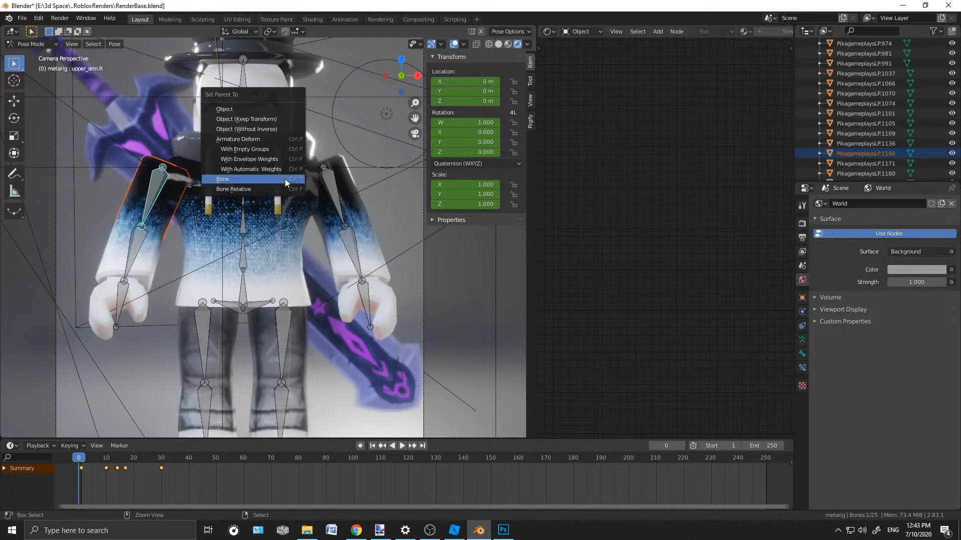
click(285, 179)
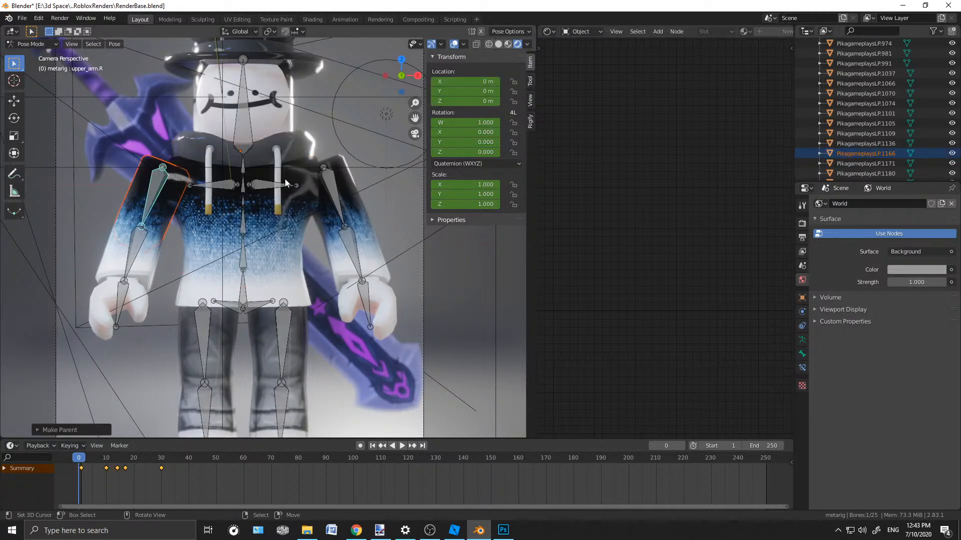
Parent the character's right lower arm mesh to the forearm.R bone using the Bone option
click(855, 163)
click(139, 241)
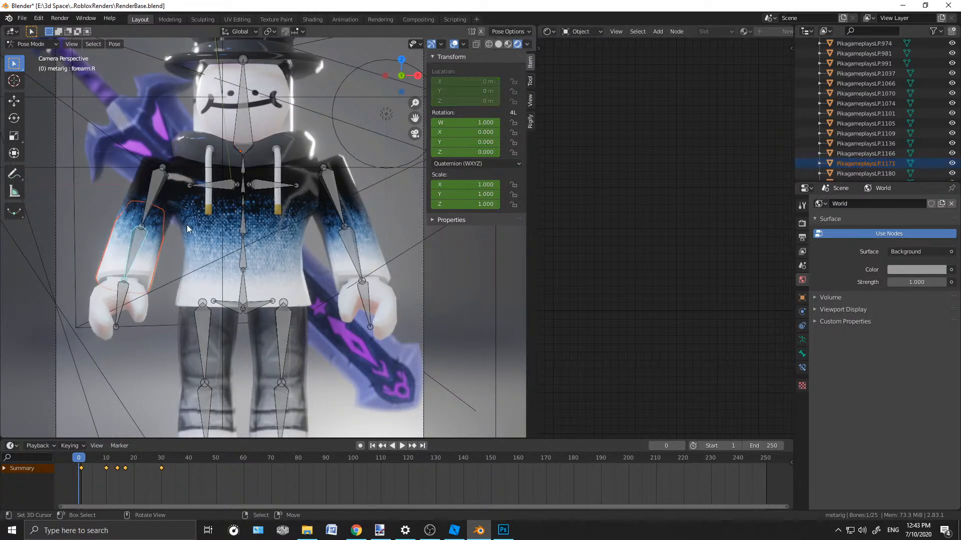
key(ctrl+p)
click(262, 205)
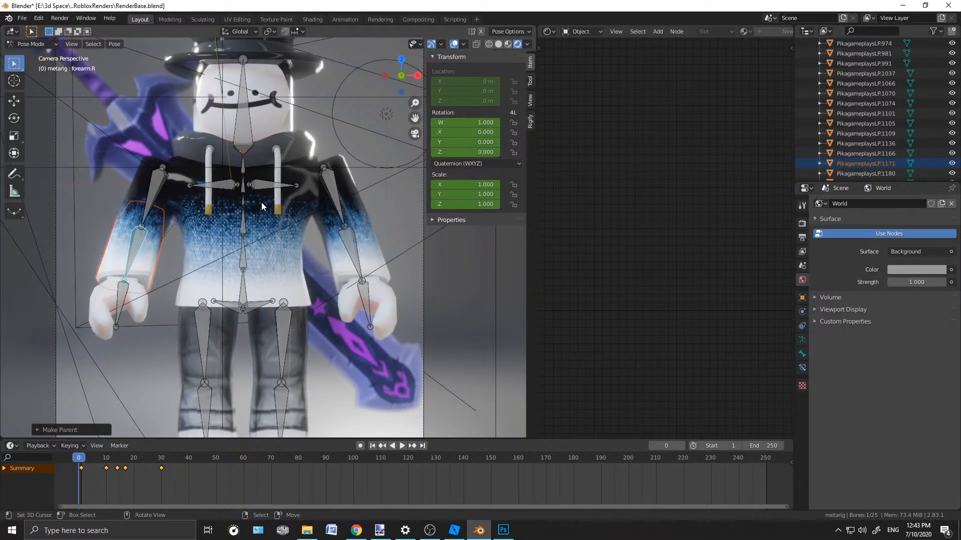
Parent the character's right hand mesh to the right hand bone using the Bone option
click(855, 174)
click(123, 296)
key(ctrl+p)
click(269, 243)
Parent the character's left upper arm mesh to the upper_arm.L bone using the Bone option
scroll(885, 131, down, 3)
click(865, 123)
scroll(885, 125, down, 2)
click(326, 186)
key(ctrl+p)
click(356, 185)
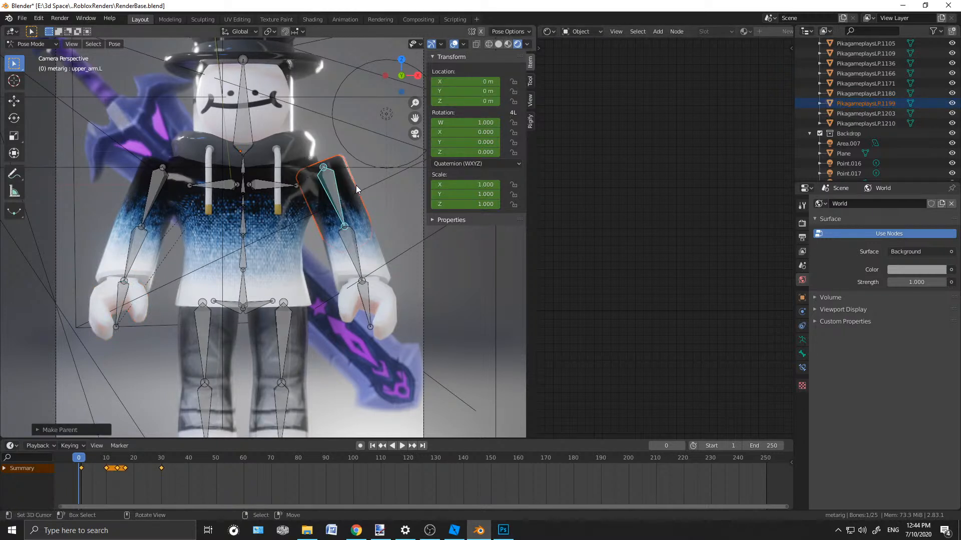
Parent the character's left lower arm mesh to the forearm.L bone using the Bone option
click(853, 114)
click(356, 252)
key(ctrl+p)
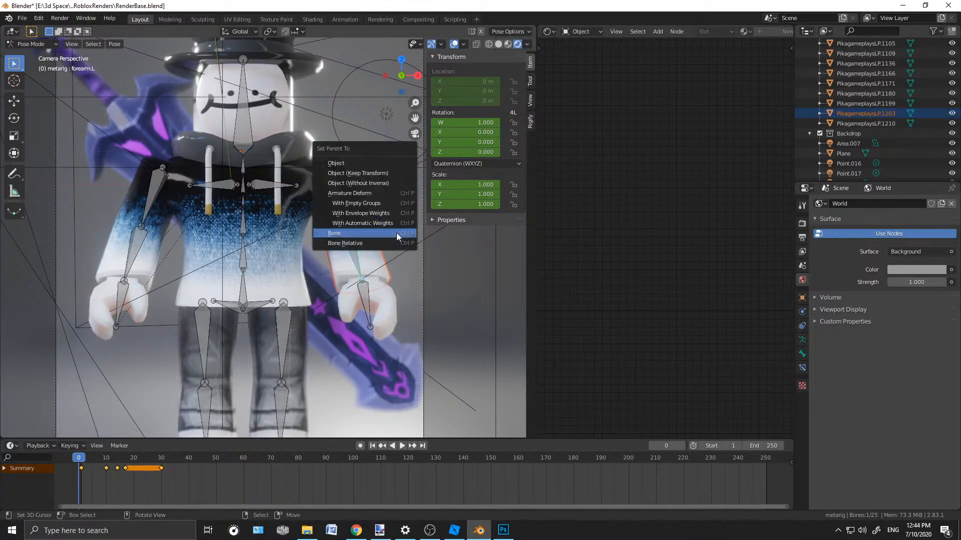
click(396, 233)
Parent the character's left hand mesh to the hand.L bone using the Bone option
click(870, 124)
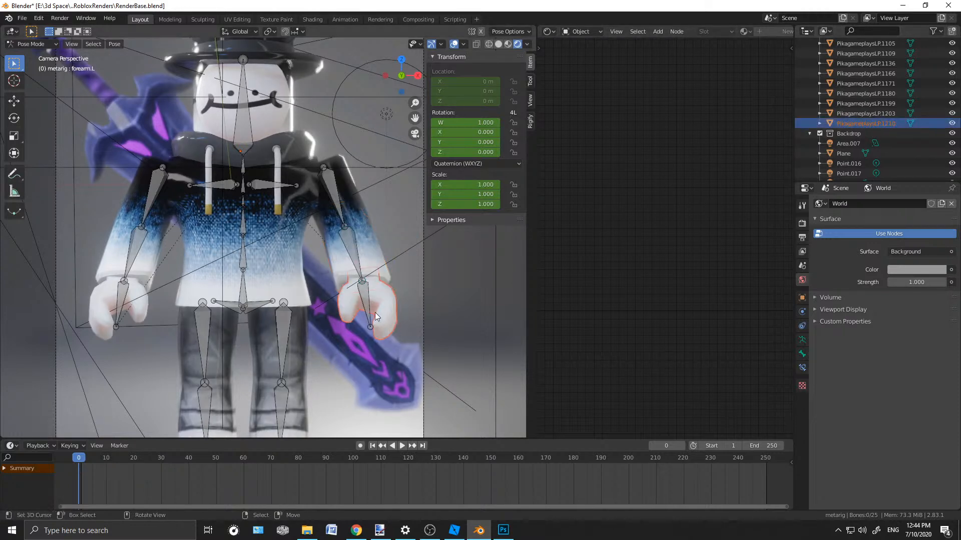
click(363, 299)
key(ctrl+p)
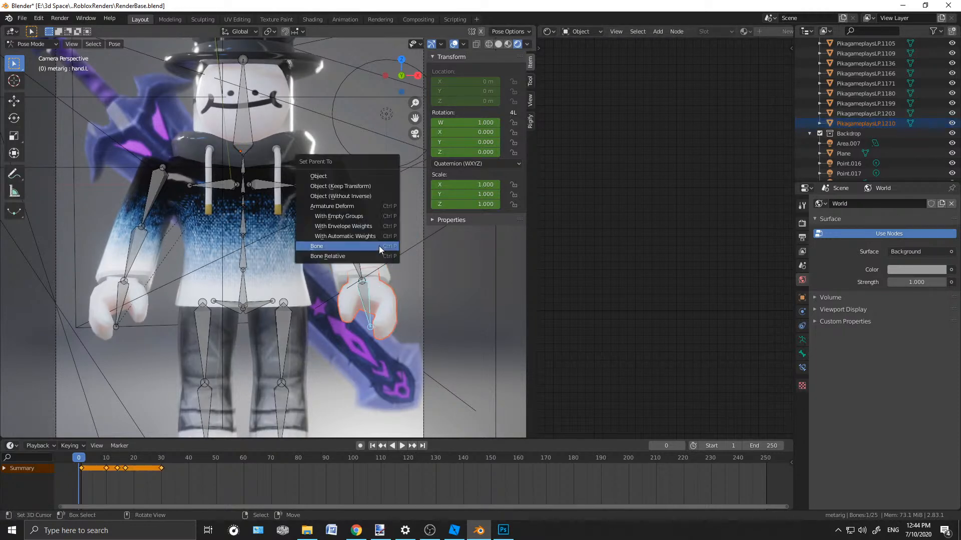
click(379, 245)
Deselect all bones and preview the character's animation through to frame 40
scroll(364, 254, down, 3)
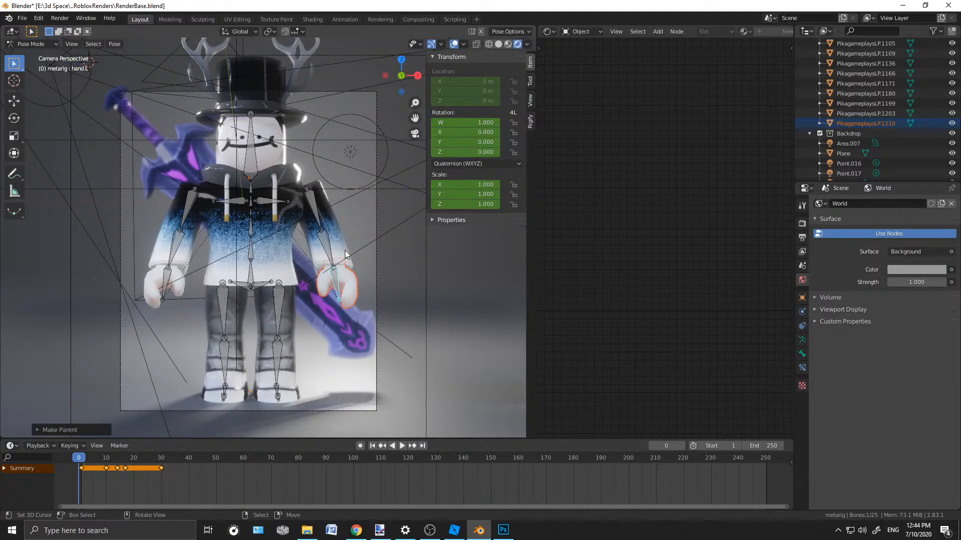
key(alt+a)
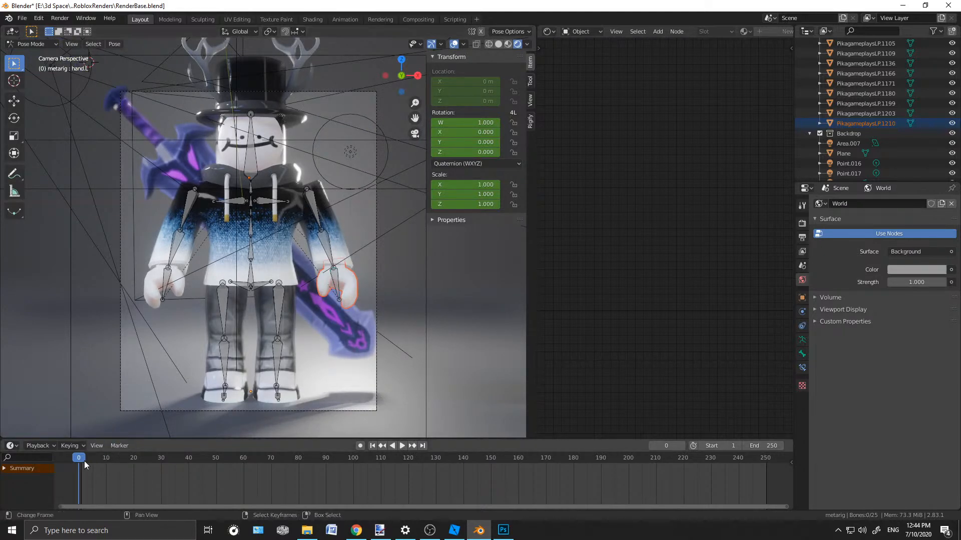
key(space)
drag(142, 469, 188, 432)
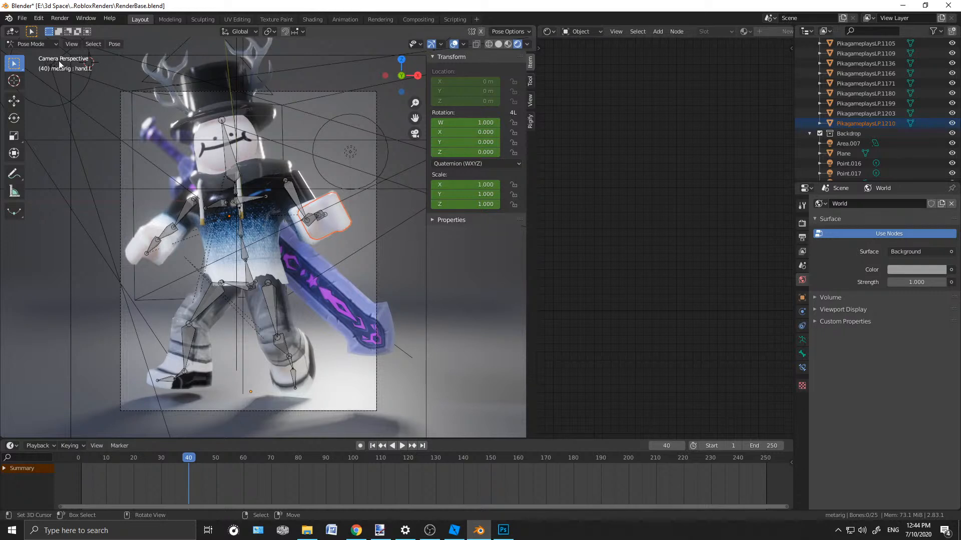
Insert a LocRotScale keyframe for all metarig bones in their current pose at frame 39
key(a)
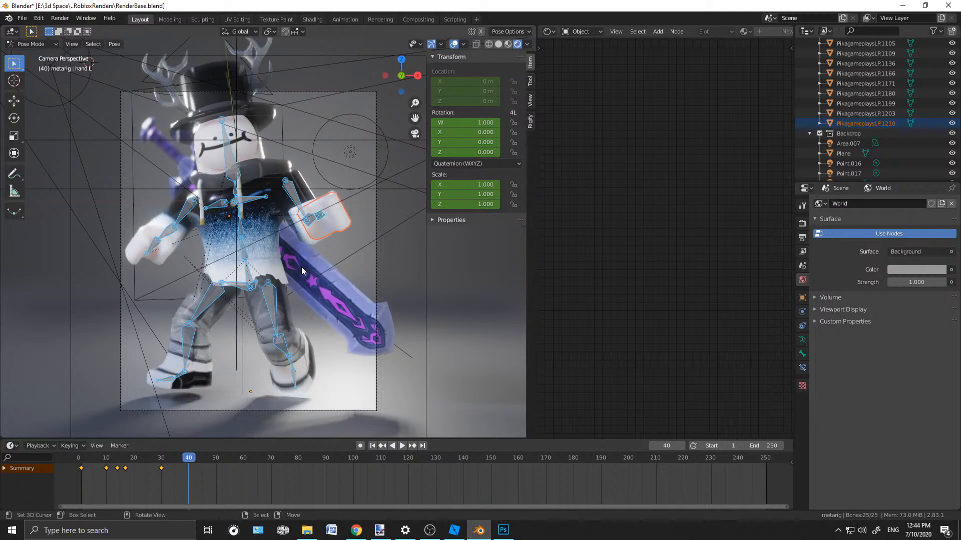
key(Left)
key(alt+r)
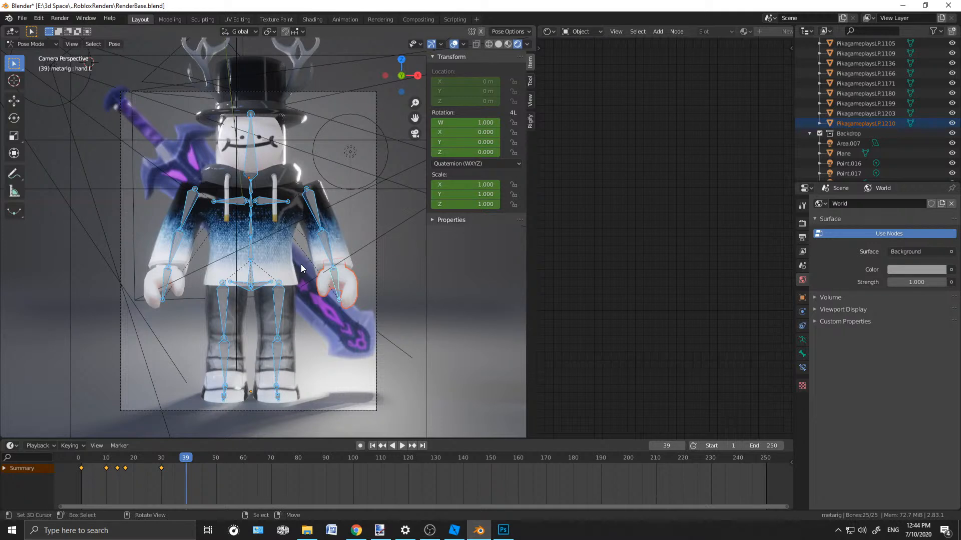
key(ctrl+z)
key(i)
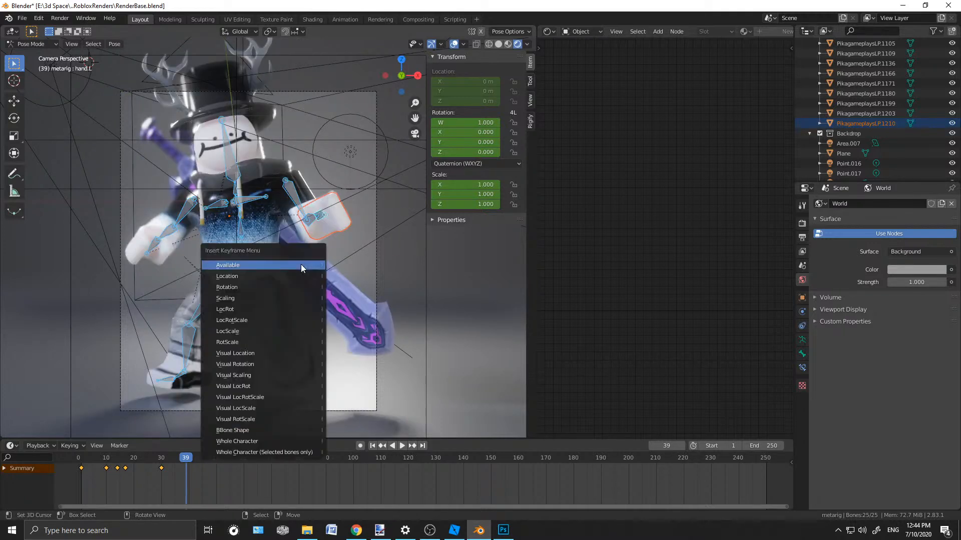
key(Down)
key(Down)
key(Down)
key(Down)
key(Down)
key(Down)
key(Up)
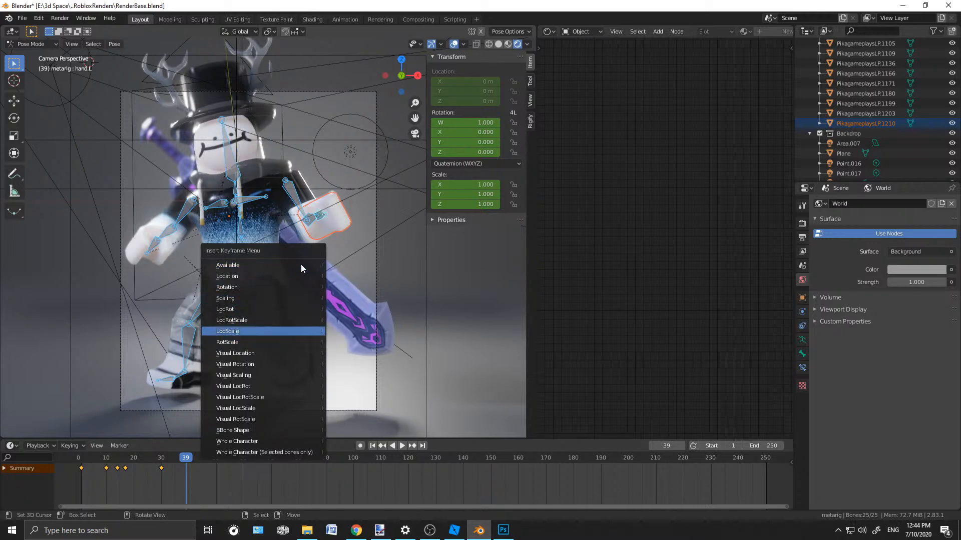
key(Up)
key(Return)
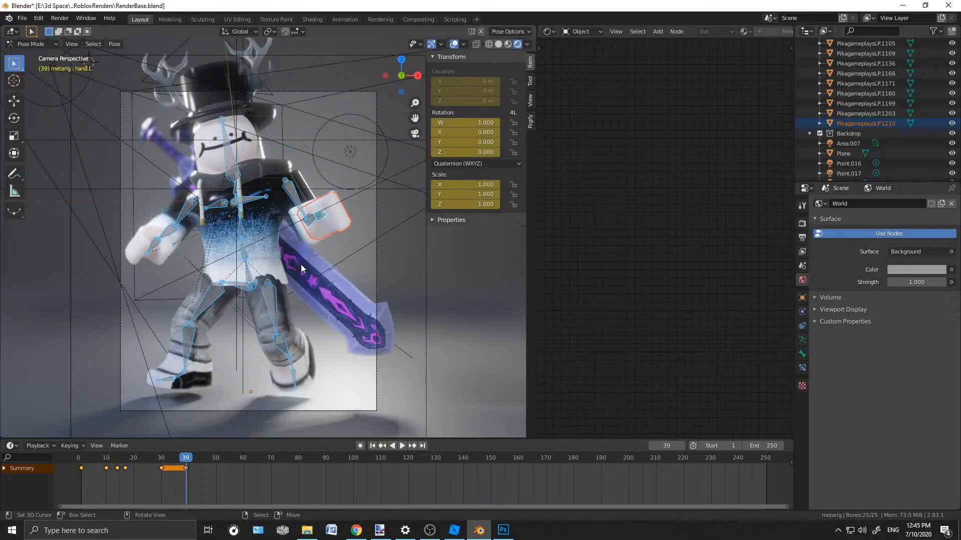
Clear the rotation of all bones at frame 40 and insert a LocRotScale keyframe for them
key(Right)
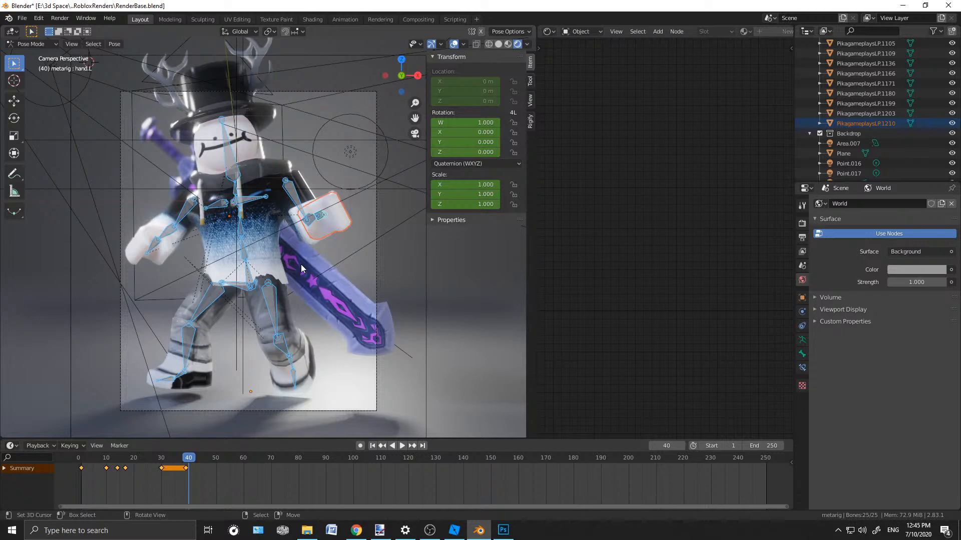
key(alt+r)
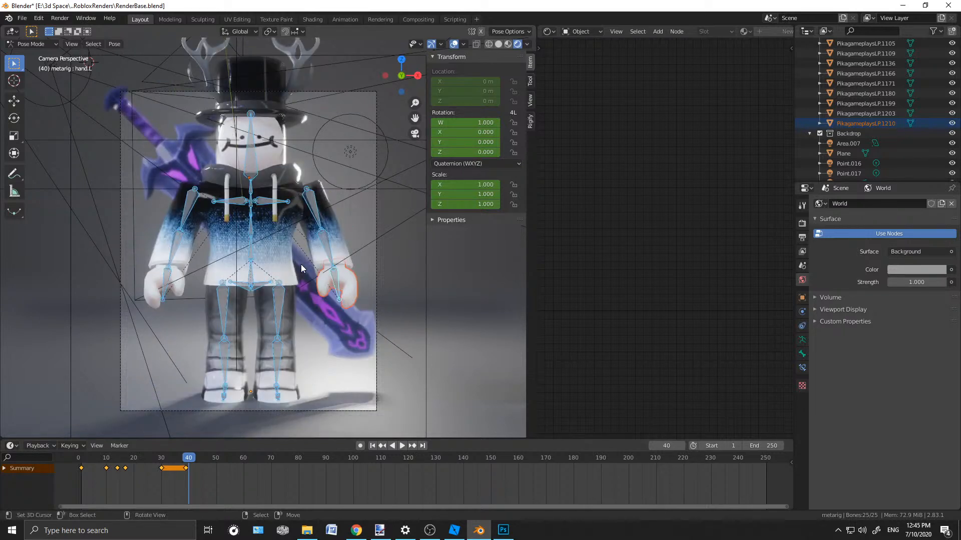
key(i)
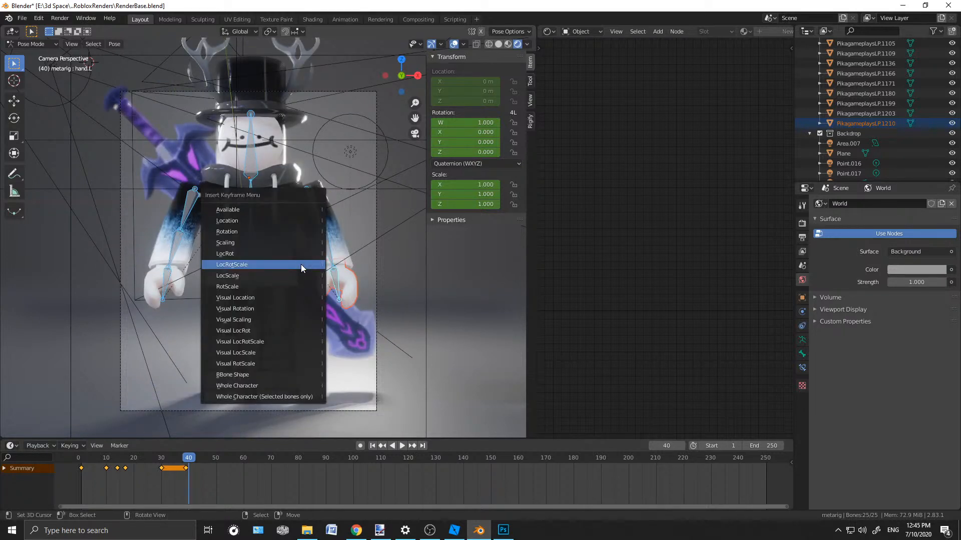
click(302, 265)
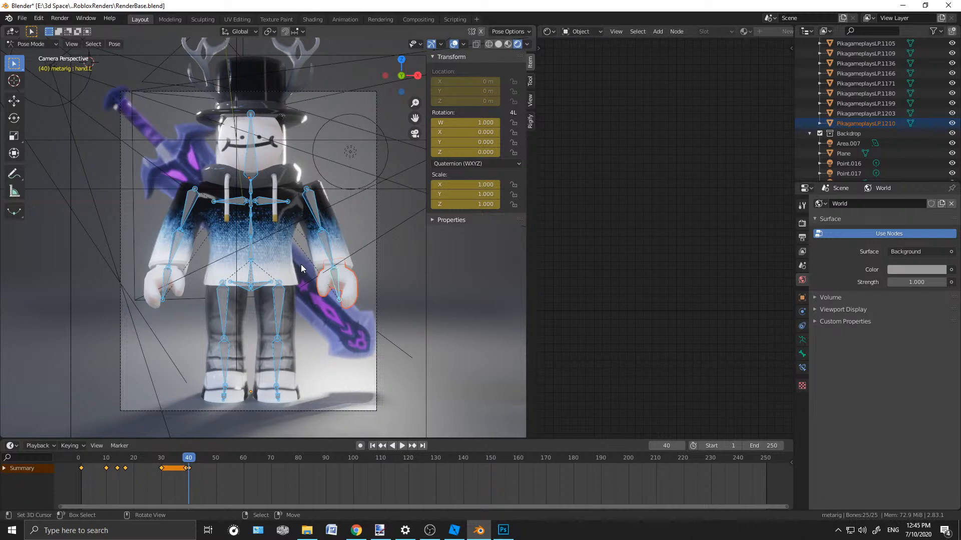
Deselect all bones of the character rig and switch from Pose Mode to Object Mode
key(alt+a)
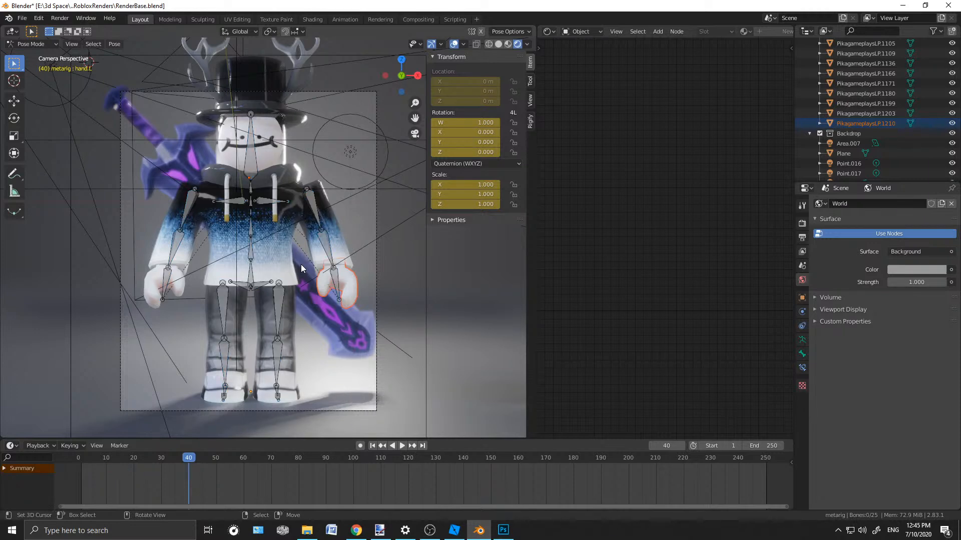
middle_drag(302, 264, 177, 58)
scroll(295, 118, up, 4)
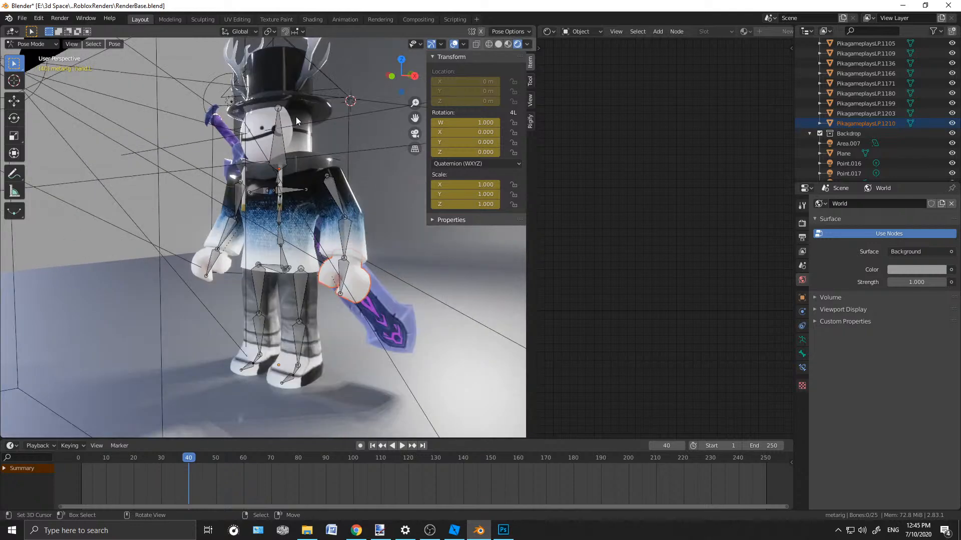
scroll(295, 117, down, 3)
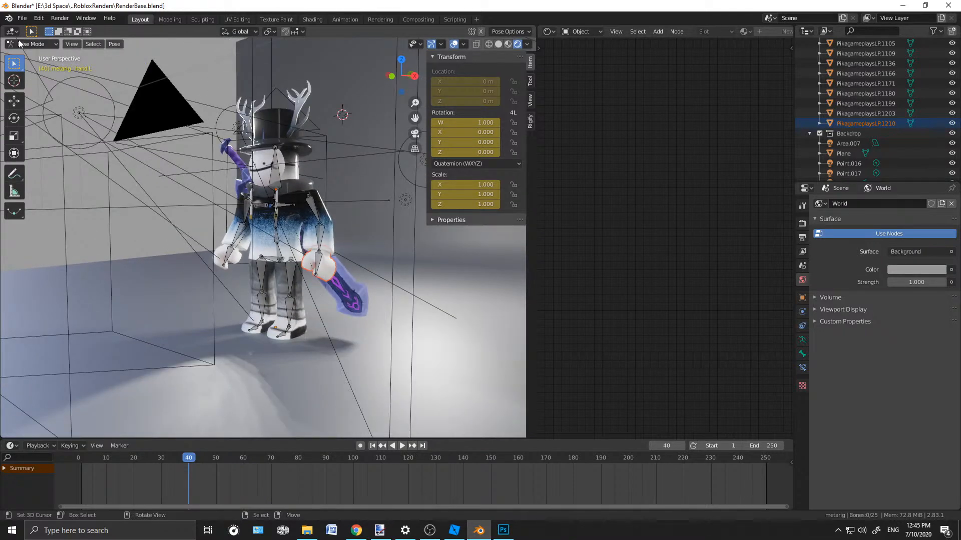
key(ctrl+Tab)
click(204, 106)
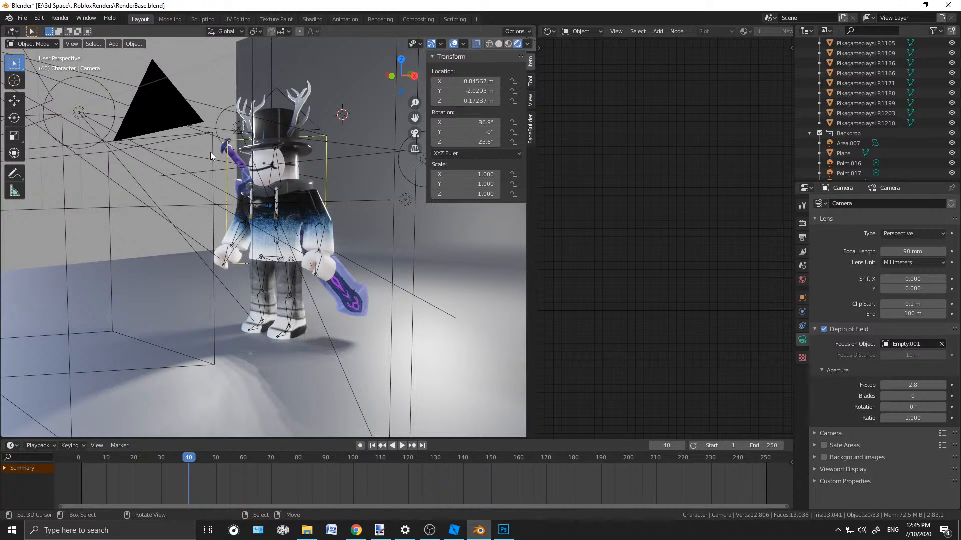
Examine the posed character from the side, from the front and through the scene camera
middle_drag(214, 107, 169, 138)
scroll(344, 140, up, 6)
scroll(169, 138, down, 3)
shift+middle_drag(301, 135, 292, 95)
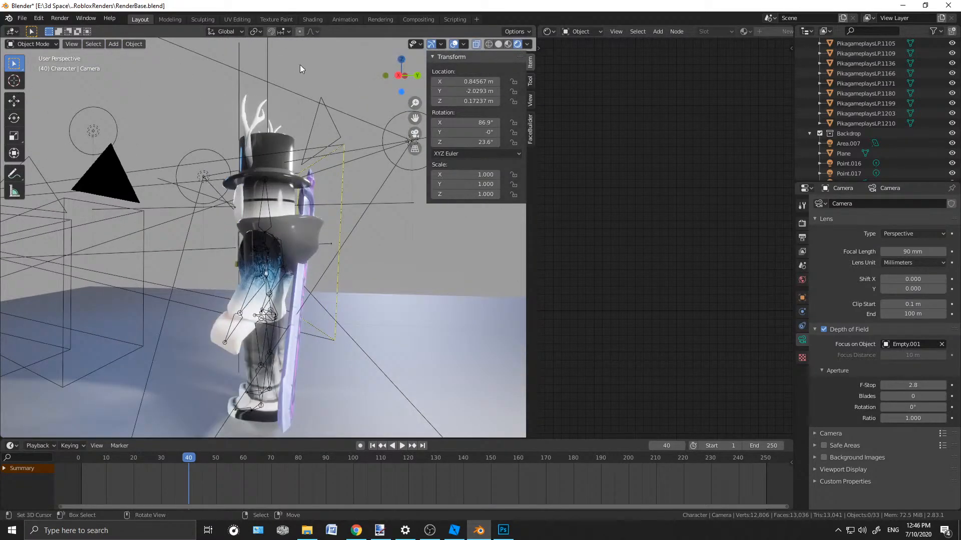
middle_drag(233, 155, 254, 137)
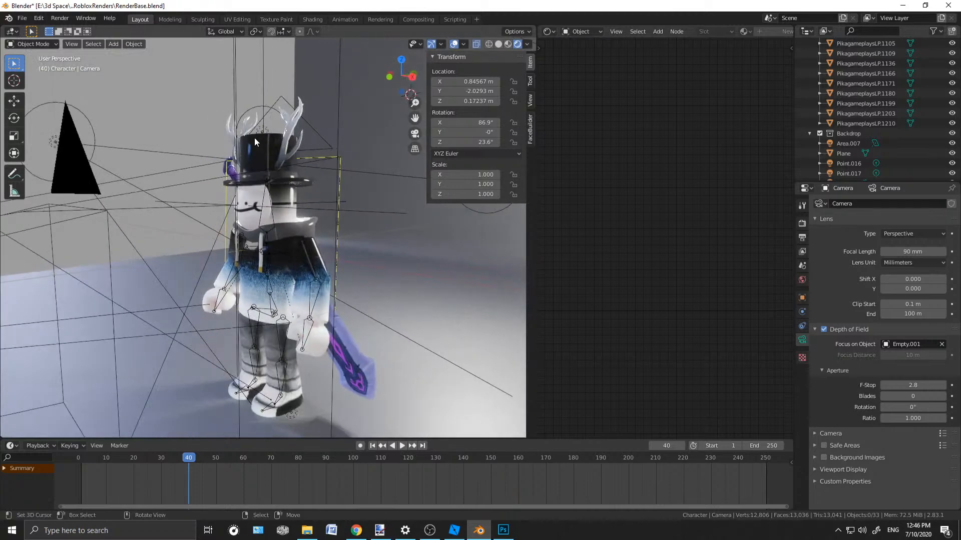
key(KP_0)
scroll(208, 139, up, 3)
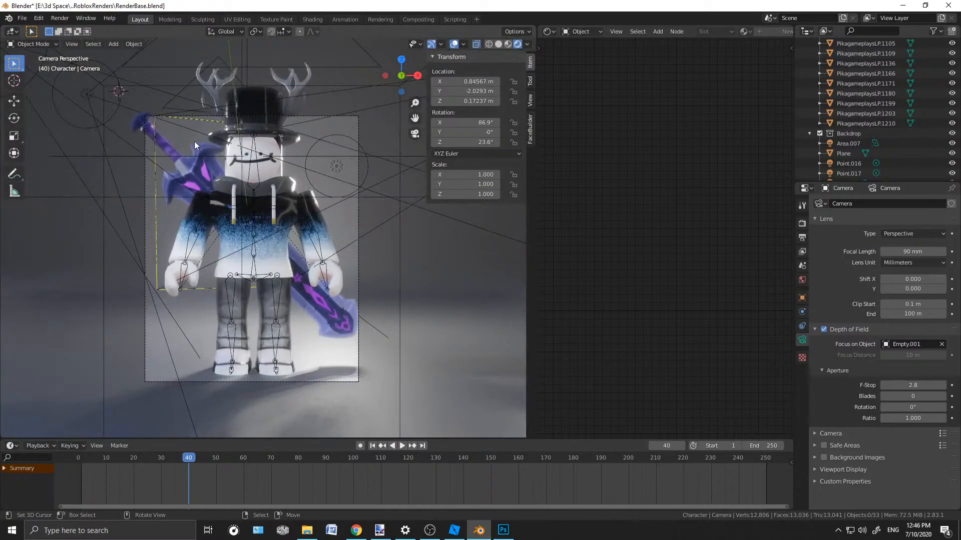
Select the sword on the character's back and make its shared Xxprototypex12Mtl material a single-user copy
click(182, 166)
middle_drag(218, 227, 233, 146)
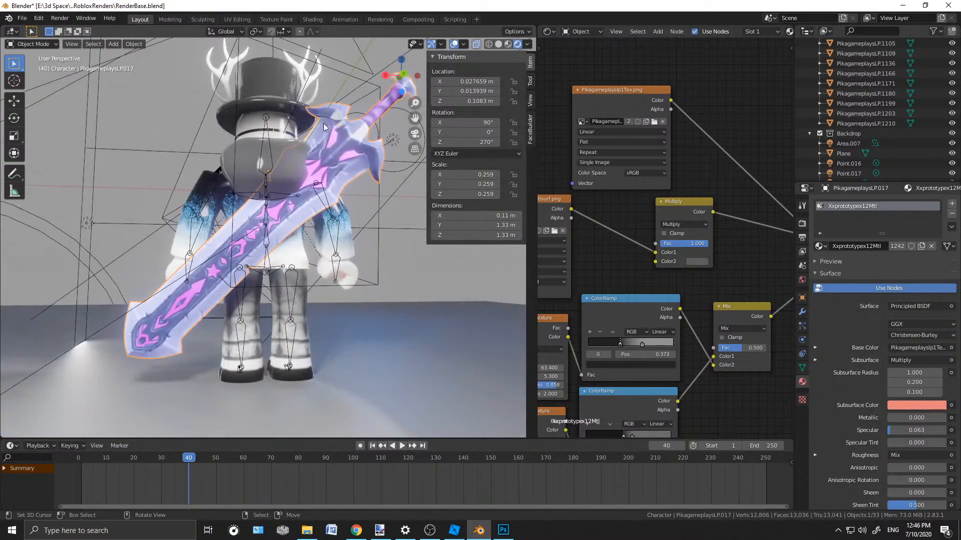
scroll(314, 124, up, 2)
middle_drag(293, 137, 385, 91)
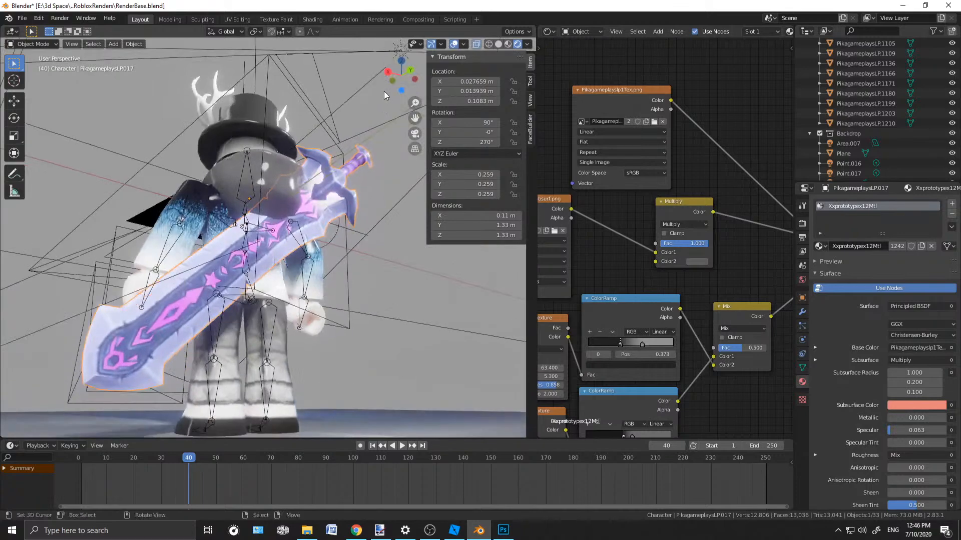
scroll(304, 159, up, 3)
scroll(352, 145, down, 3)
mouse_move(352, 145)
middle_down()
mouse_move(258, 193)
mouse_move(246, 220)
mouse_move(278, 214)
mouse_move(356, 149)
middle_up()
scroll(356, 149, up, 2)
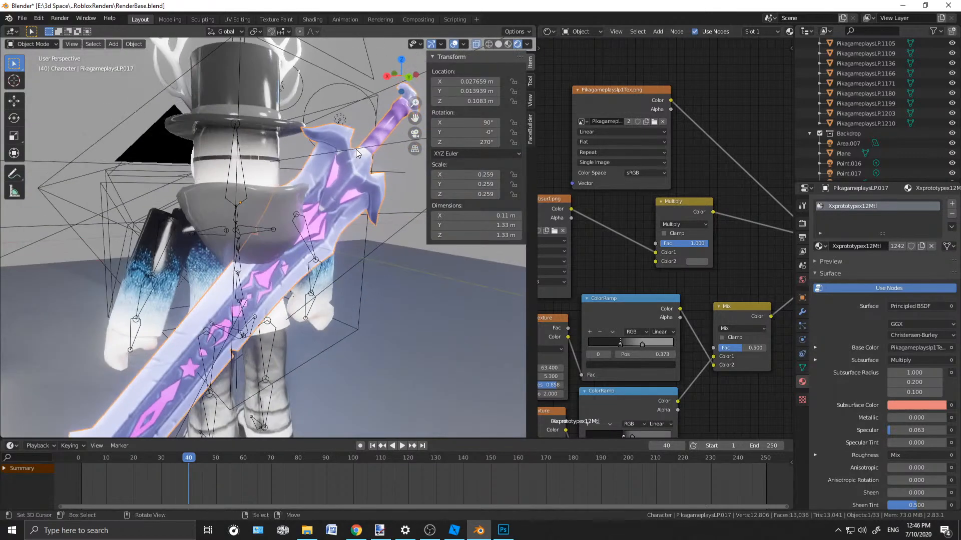
scroll(297, 191, down, 3)
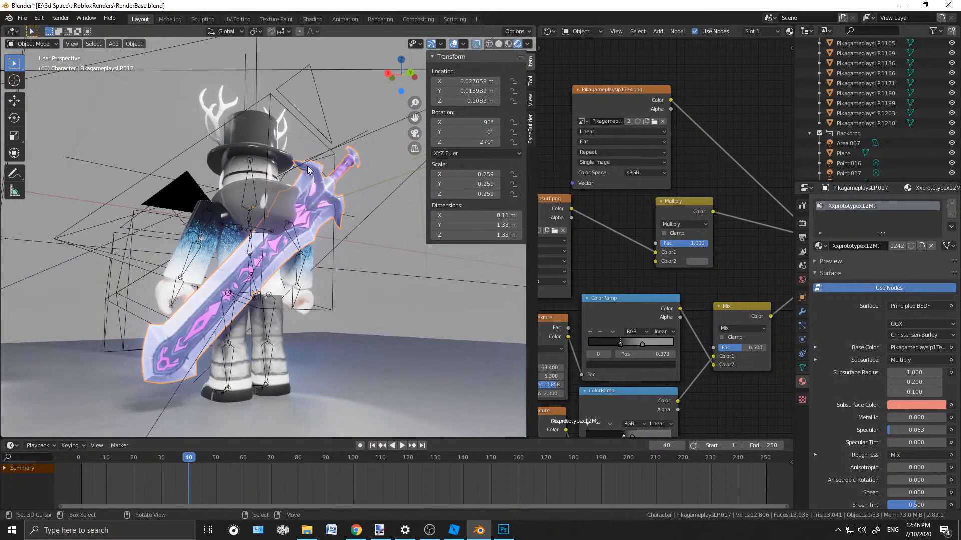
middle_drag(706, 200, 647, 203)
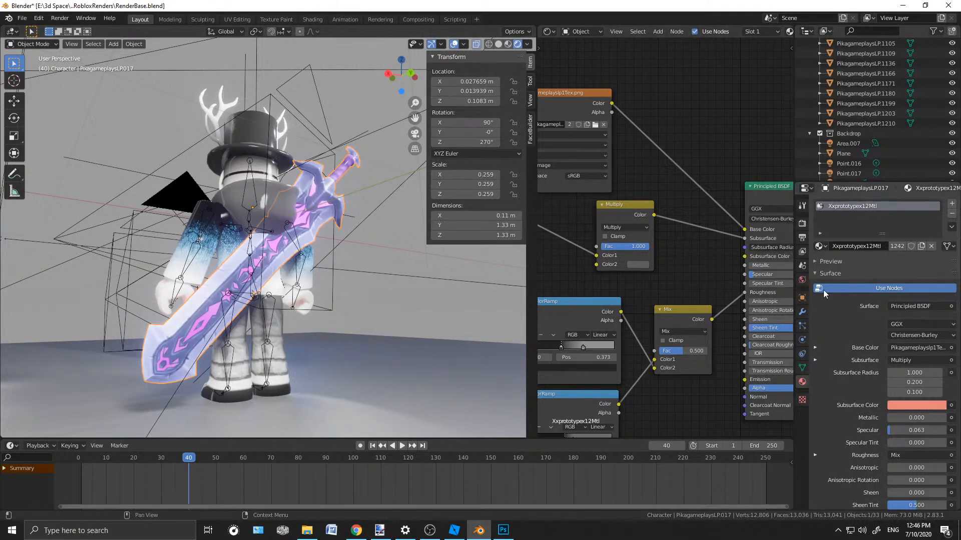
click(920, 246)
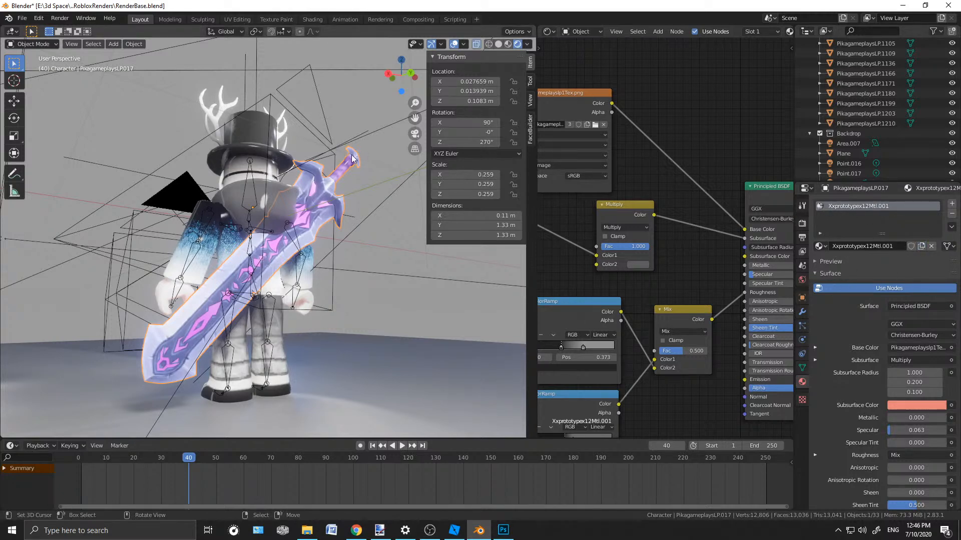
Set Metallic to 1.000 on the Principled BSDF of the sword's material
middle_drag(301, 250, 173, 257)
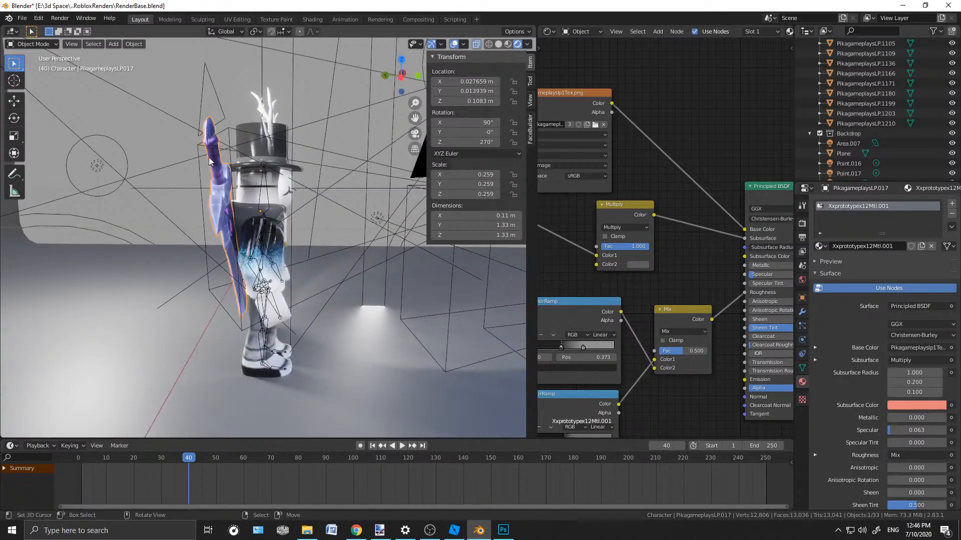
mouse_move(200, 283)
middle_down()
mouse_move(261, 286)
mouse_move(280, 266)
middle_up()
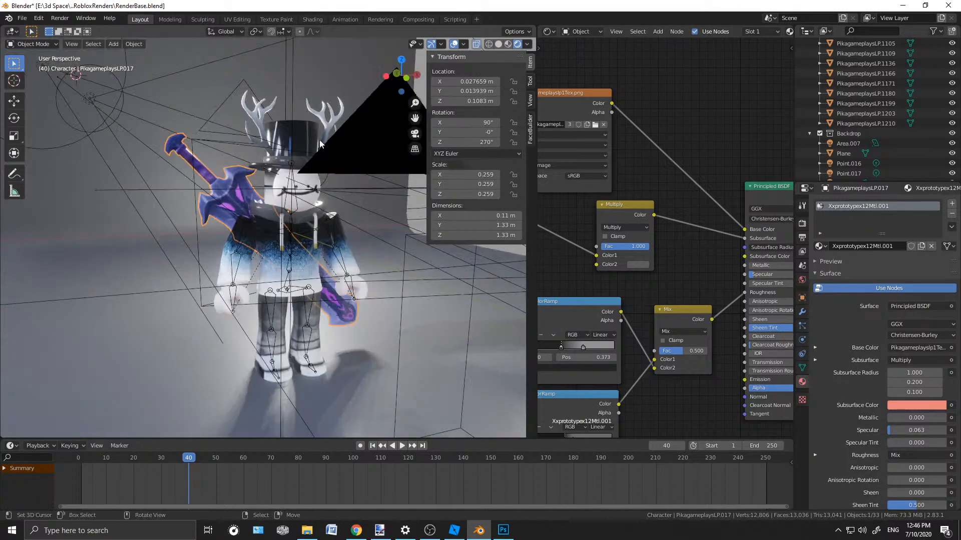
middle_drag(203, 316, 400, 295)
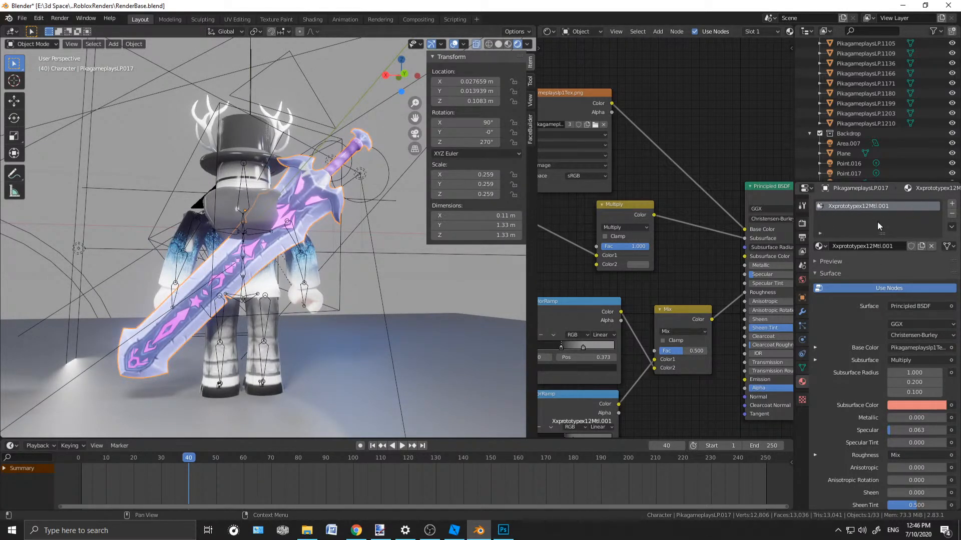
middle_drag(242, 261, 271, 272)
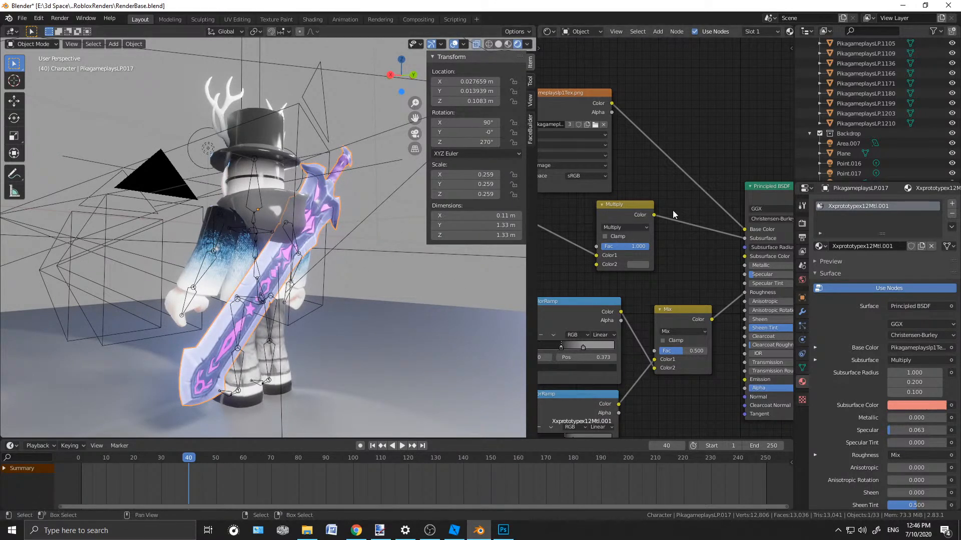
scroll(661, 241, up, 3)
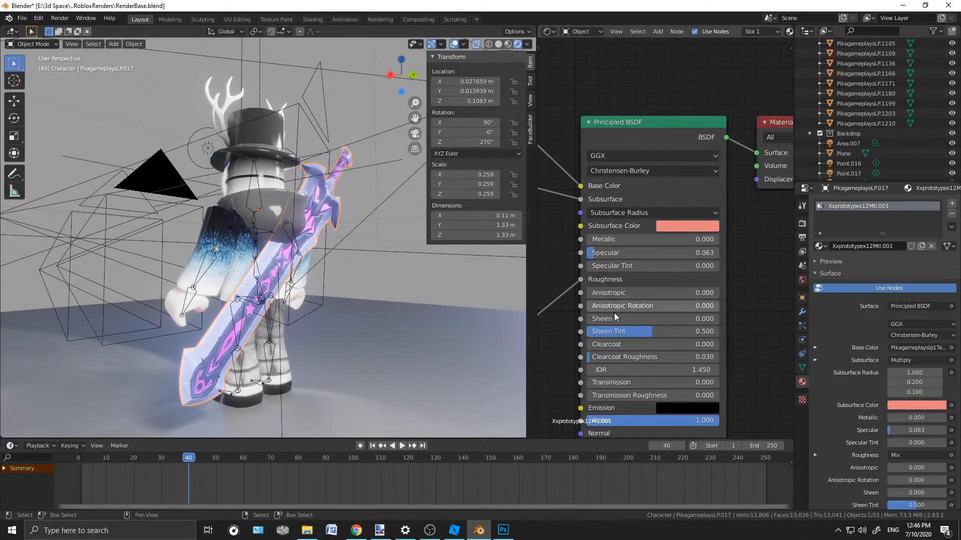
drag(608, 239, 715, 239)
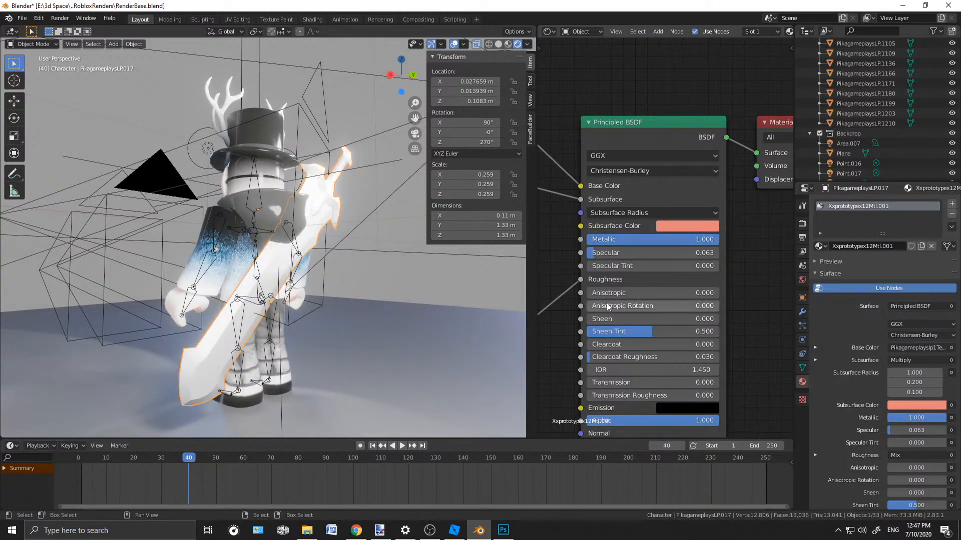
Examine the metallic sword from behind and in front of the character, and deselect it
middle_drag(326, 284, 352, 184)
scroll(344, 184, down, 5)
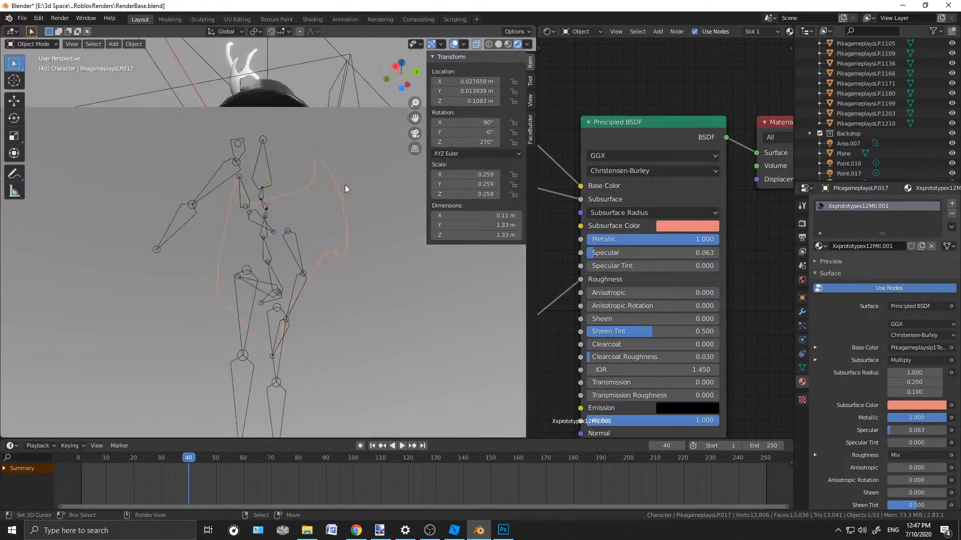
middle_drag(276, 219, 233, 237)
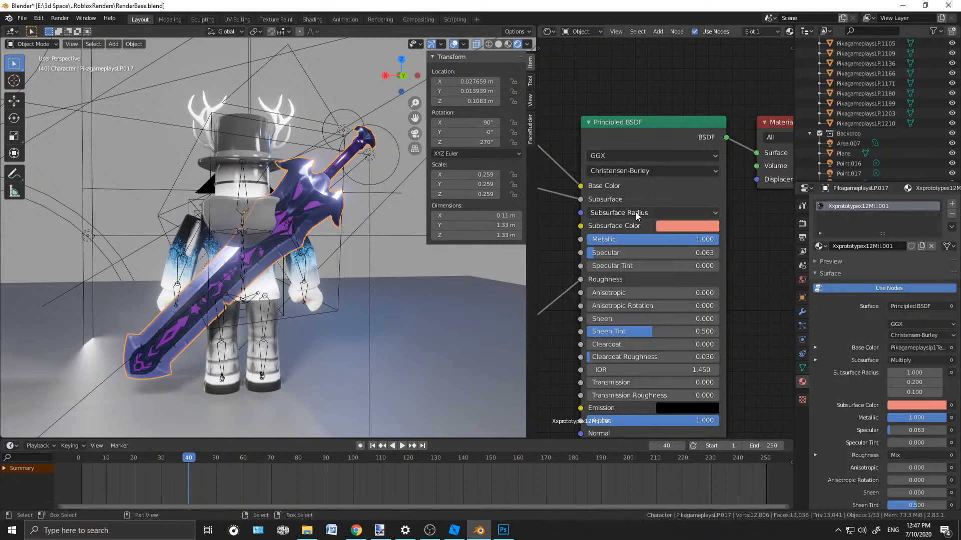
middle_drag(613, 83, 648, 97)
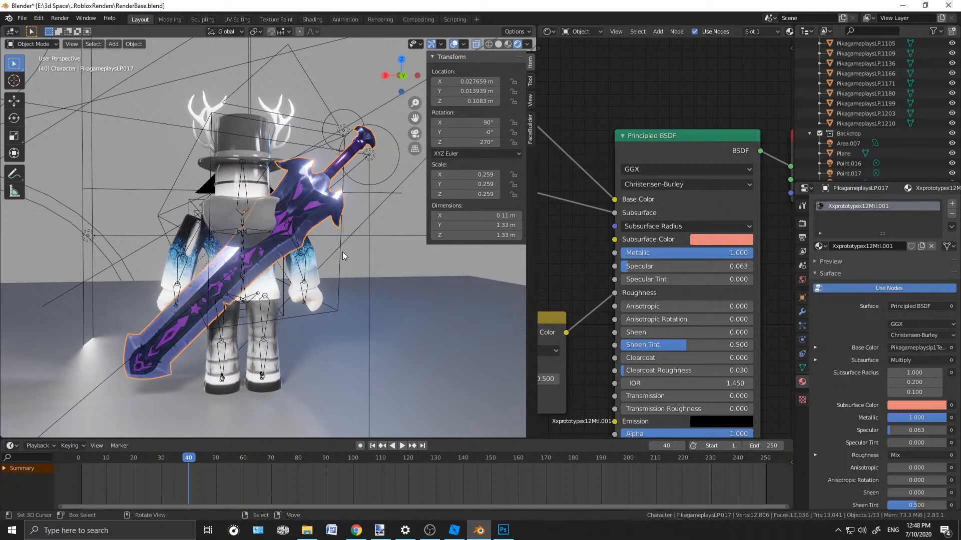
middle_drag(213, 232, 382, 231)
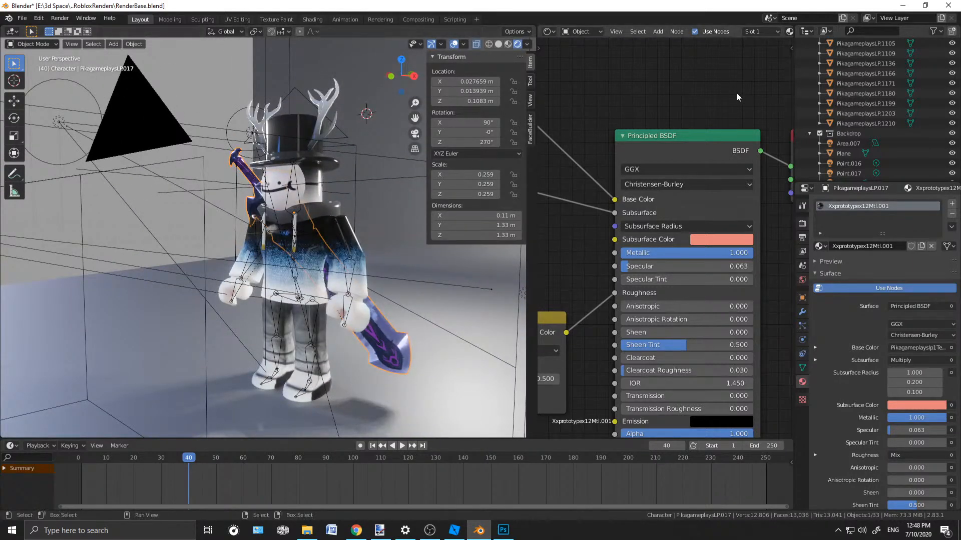
scroll(705, 97, down, 1)
click(802, 205)
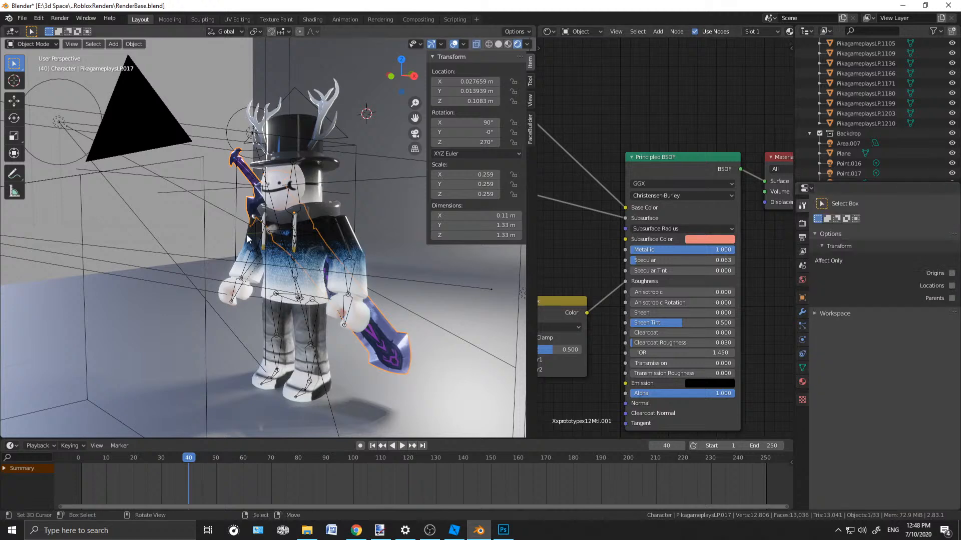
click(190, 51)
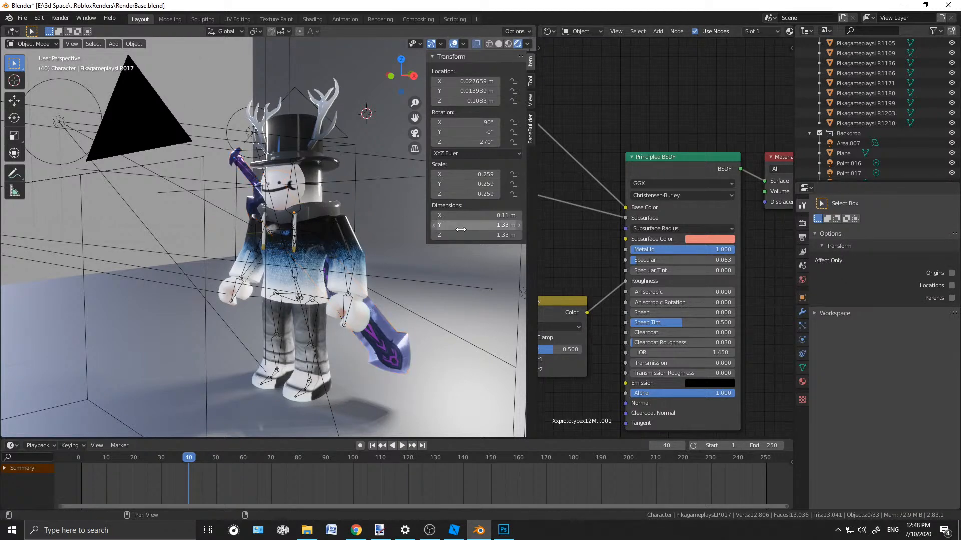
Switch the render engine to Cycles and examine the character's head and torso in the rendered preview
click(802, 224)
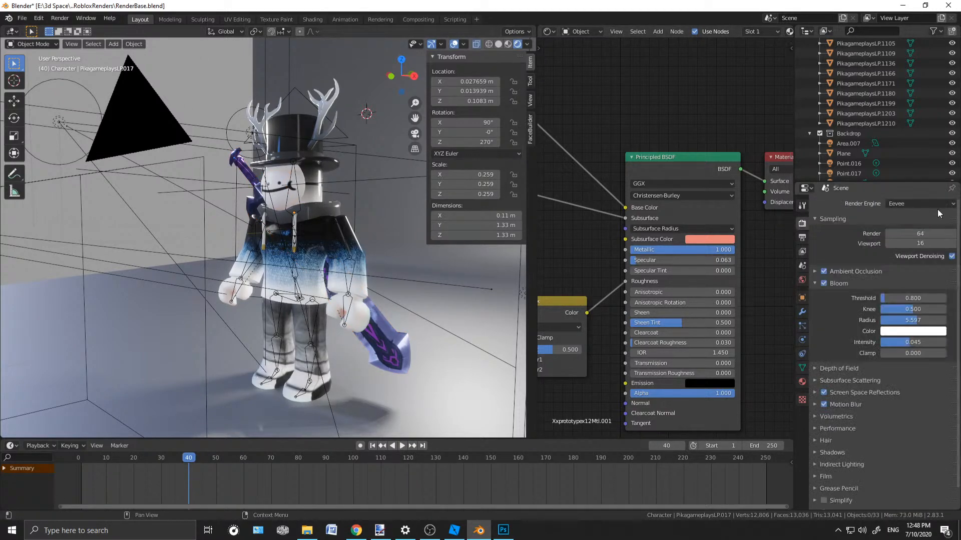
click(932, 205)
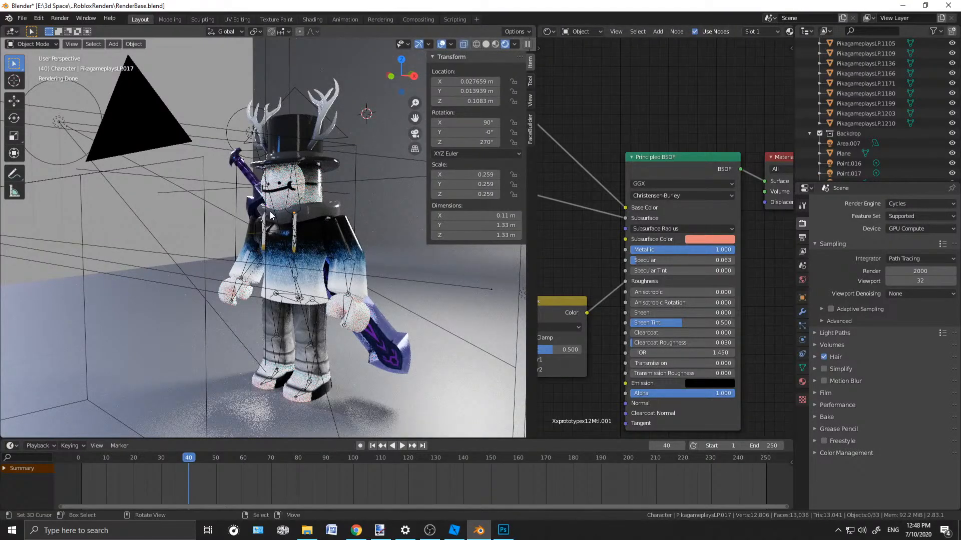
mouse_move(241, 275)
middle_down()
mouse_move(350, 275)
mouse_move(215, 291)
middle_up()
scroll(354, 263, up, 4)
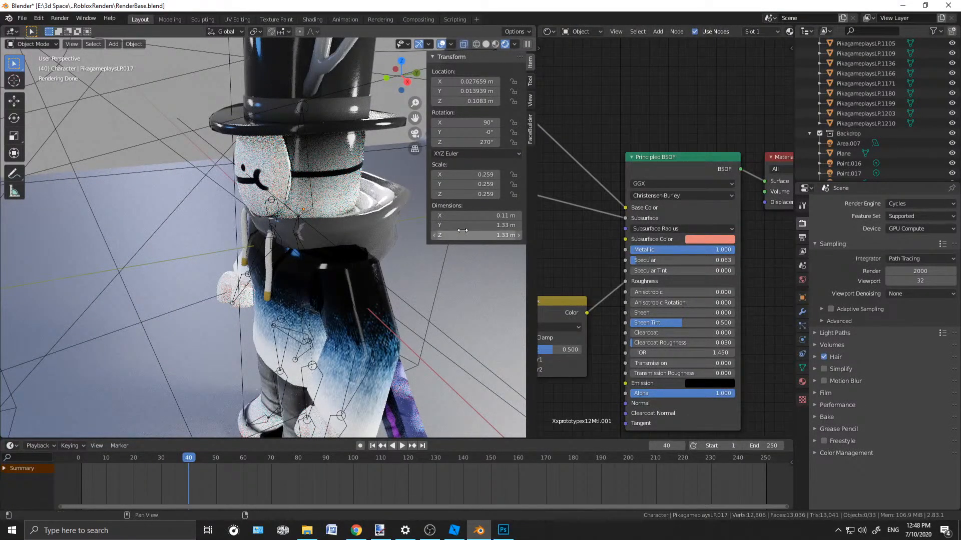
Look at the Cycles device options without changing them and return the render engine to Eevee
click(923, 230)
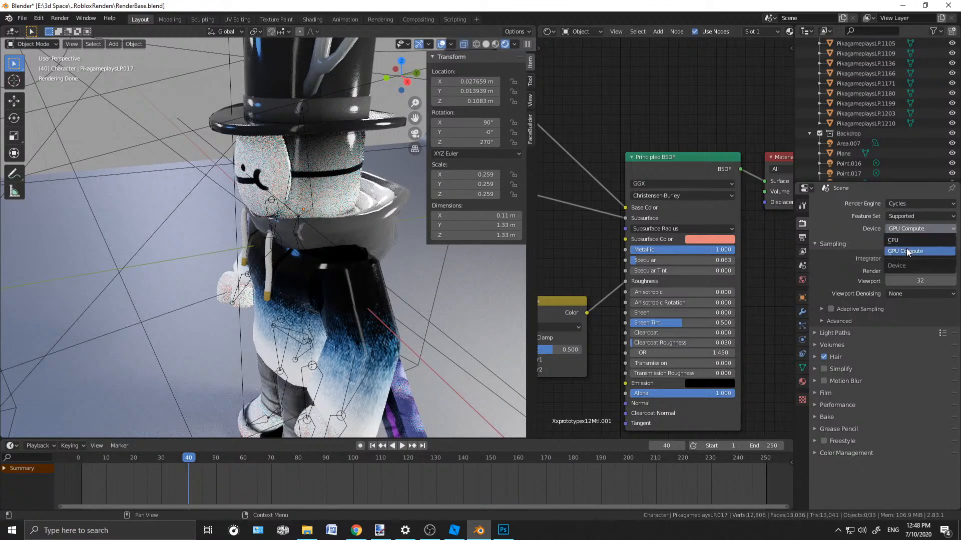
click(906, 230)
click(903, 207)
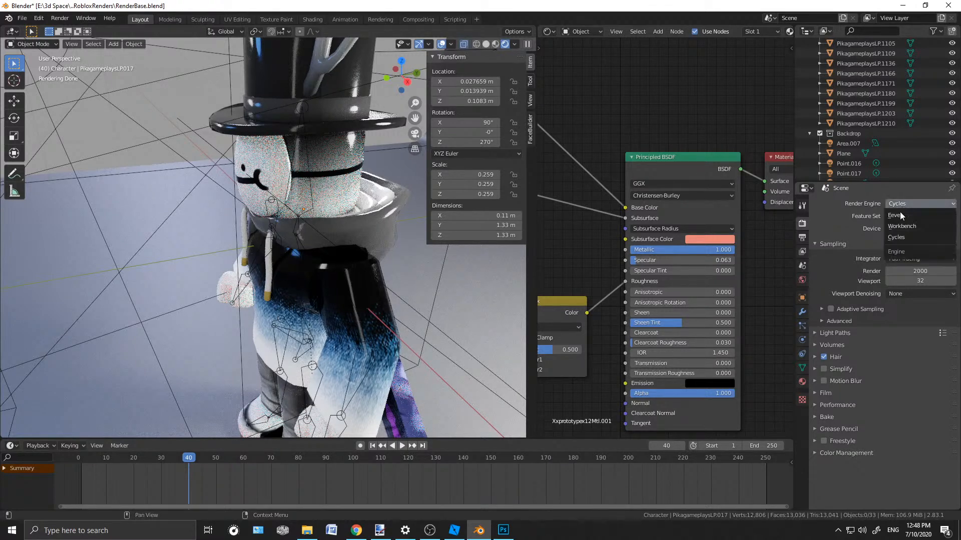
click(899, 214)
Examine the metallic sword in Eevee from several angles, bringing up the subsurface texture in paint.net briefly before returning to Blender
middle_drag(299, 283, 339, 262)
scroll(323, 251, up, 4)
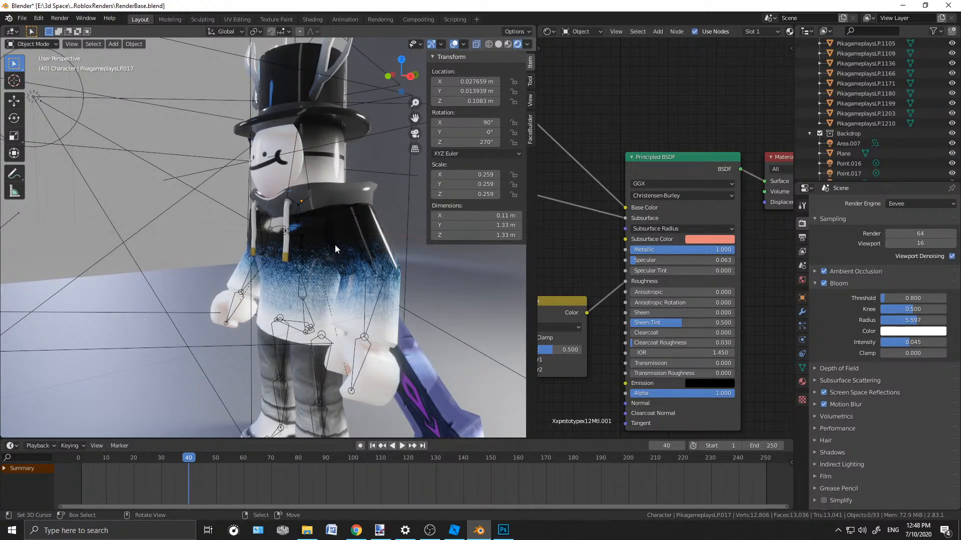
middle_drag(346, 227, 145, 254)
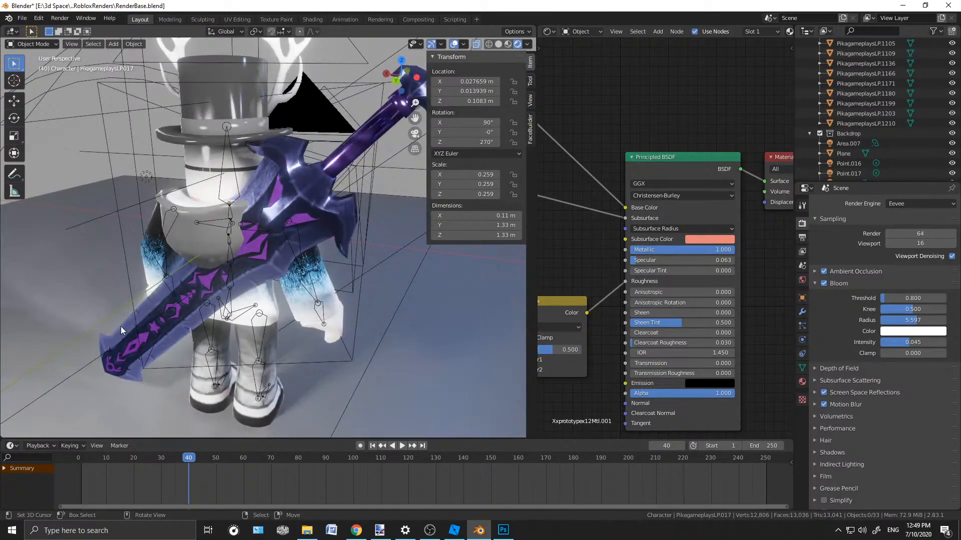
middle_drag(244, 257, 389, 377)
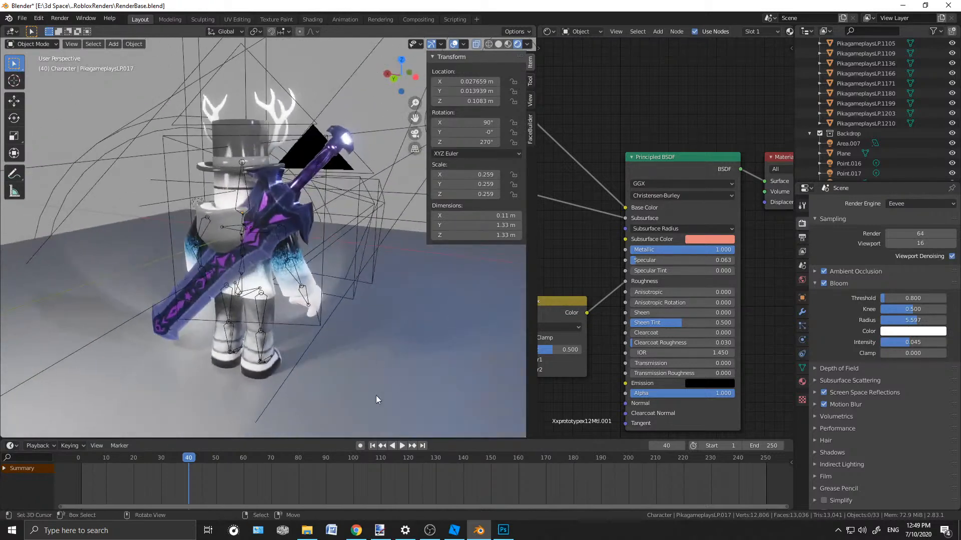
click(380, 530)
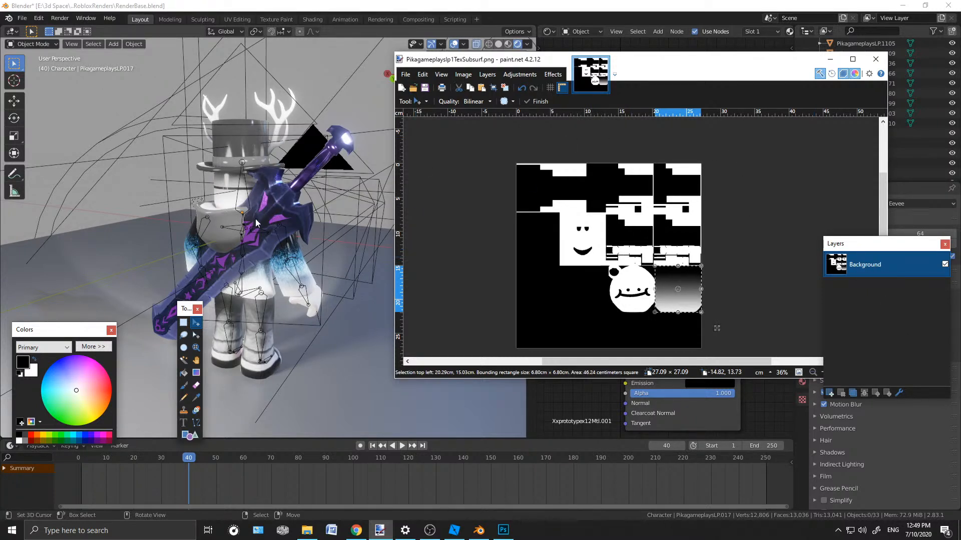
middle_drag(259, 238, 286, 221)
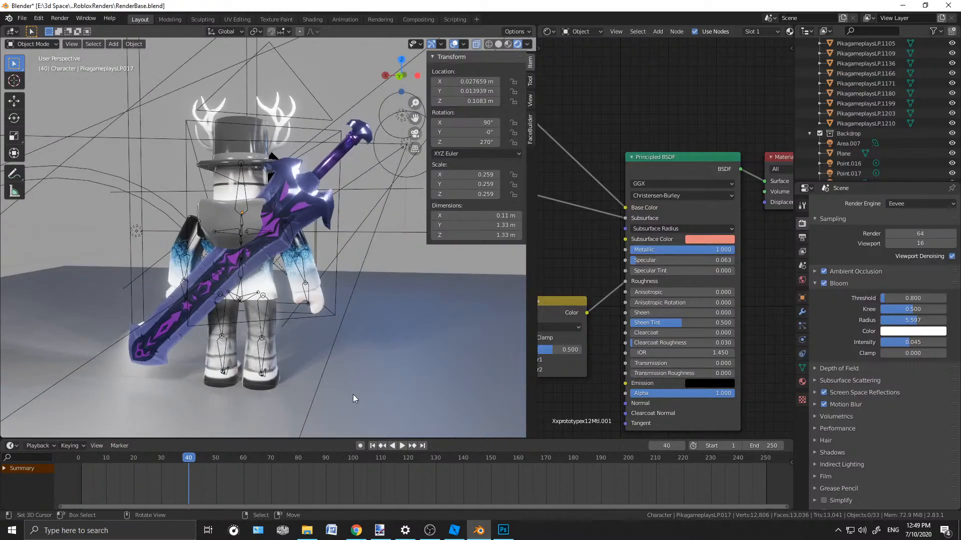
Open Pikagameplayslp1Tex.png from the folder's search results in paint.net as a separate image
click(380, 530)
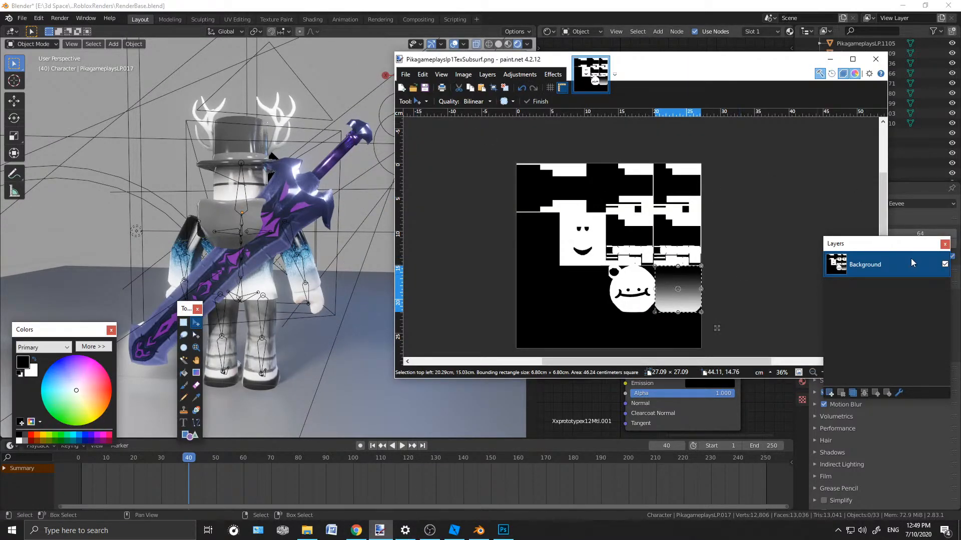
click(307, 530)
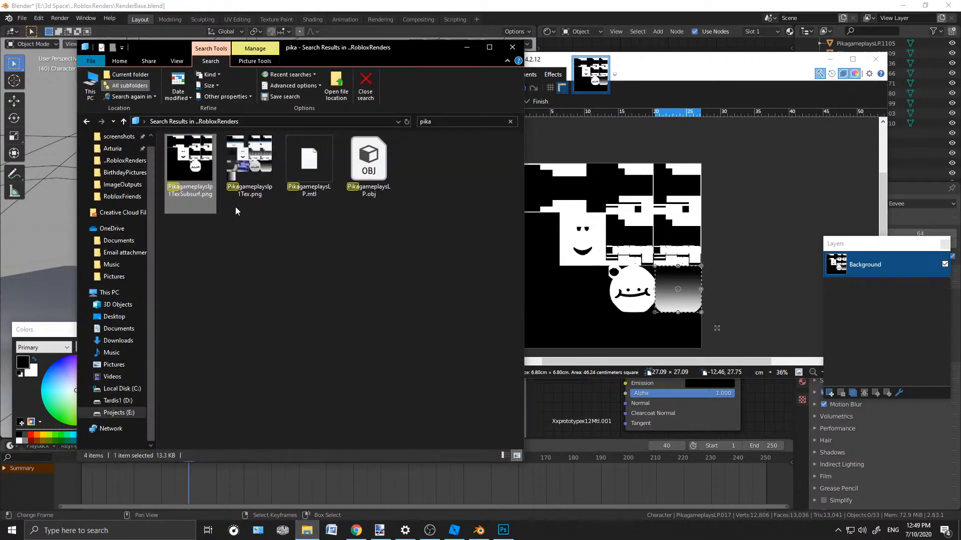
mouse_move(235, 160)
mouse_down()
mouse_move(689, 176)
mouse_move(765, 131)
mouse_up()
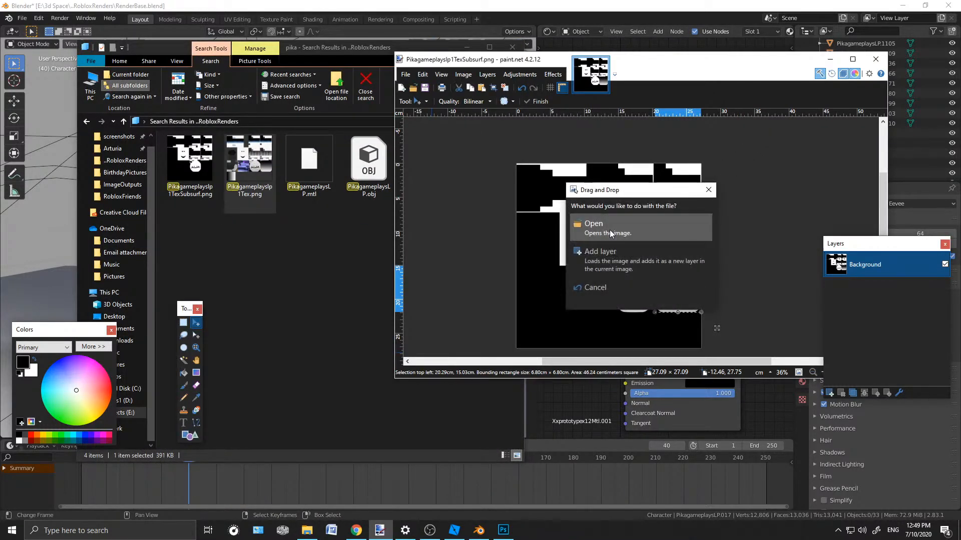
click(592, 224)
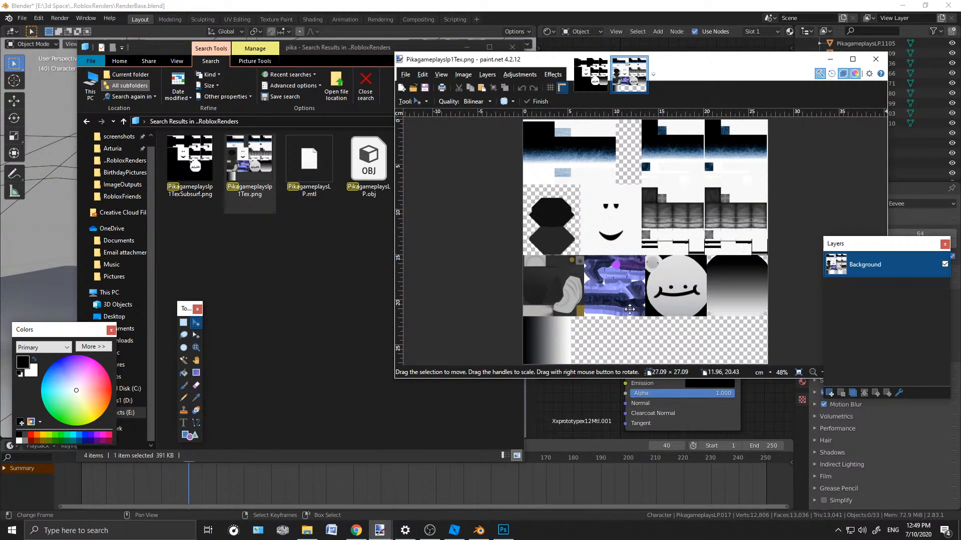
Examine the sword's area of the colour texture up close and minimize the file browser window
ctrl+scroll(629, 311, up, 5)
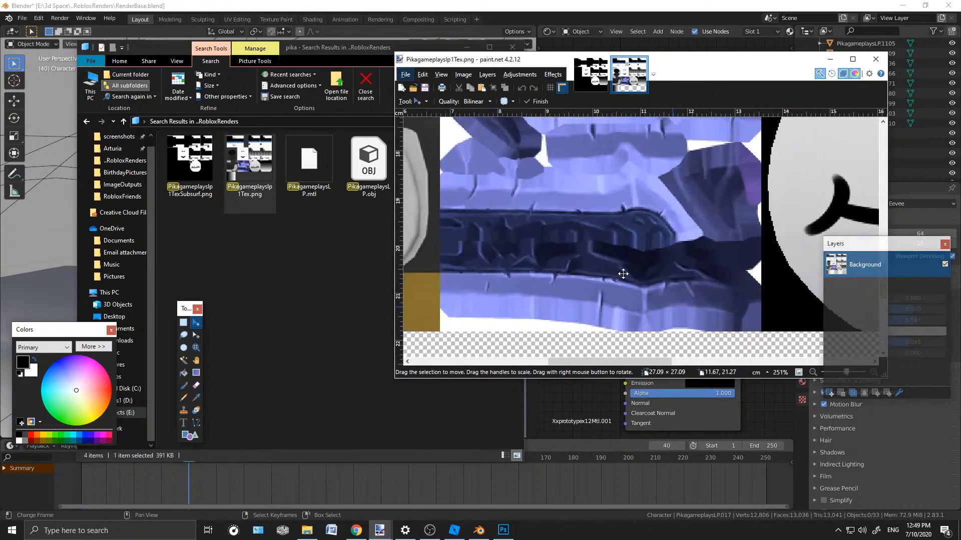
scroll(644, 196, up, 5)
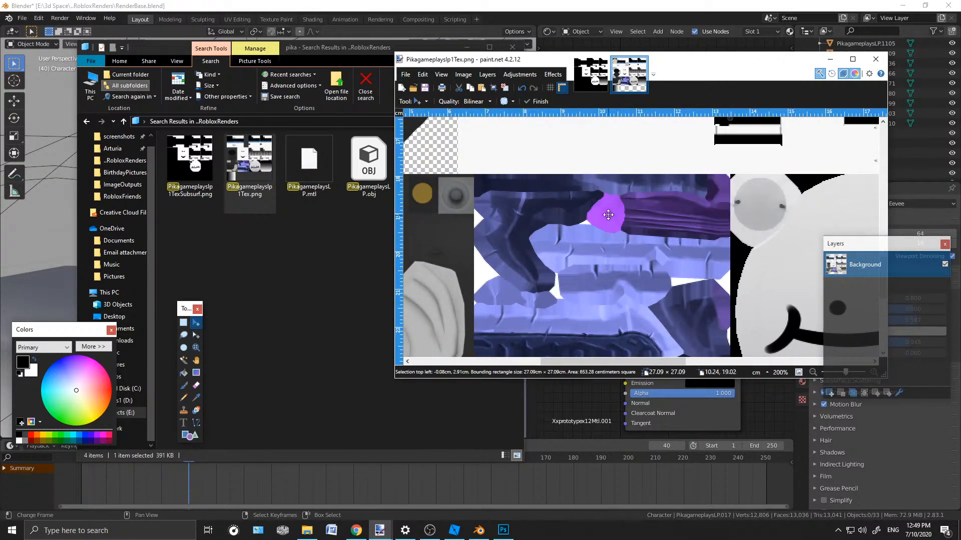
ctrl+scroll(608, 214, up, 3)
ctrl+scroll(607, 214, up, 3)
ctrl+scroll(608, 214, down, 4)
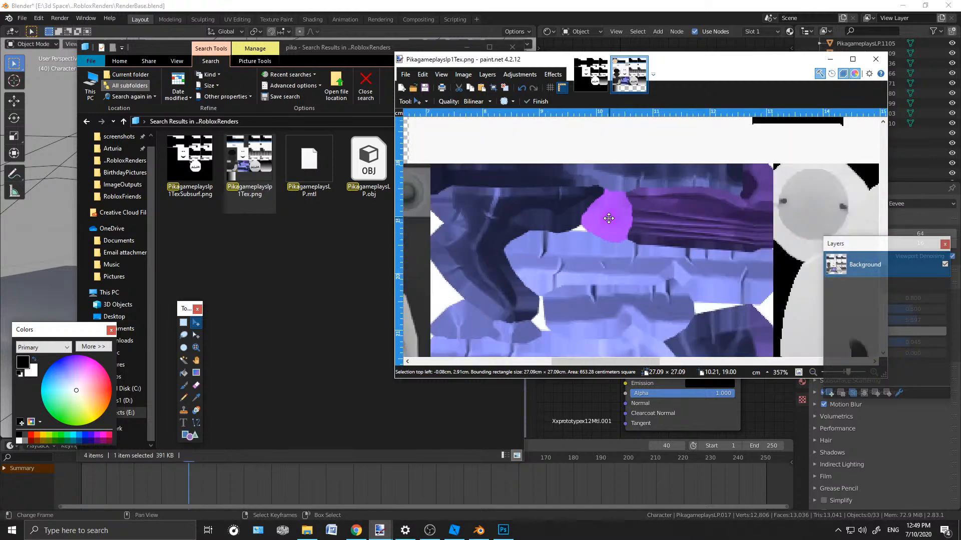
click(466, 47)
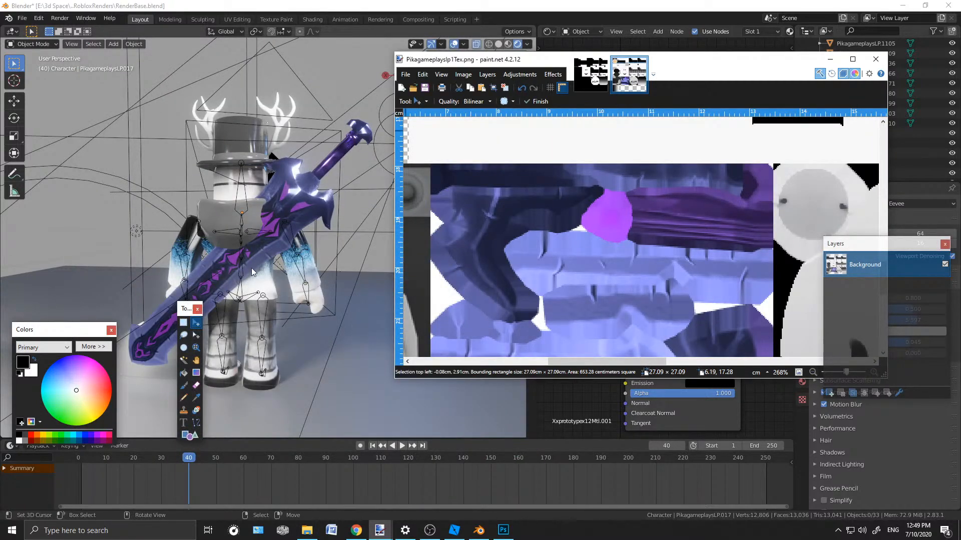
Switch to Blender and examine the sword from behind along with its image texture nodes
mouse_move(252, 267)
middle_down()
mouse_move(274, 254)
mouse_move(433, 240)
mouse_move(503, 265)
mouse_move(503, 286)
mouse_move(422, 296)
mouse_move(224, 260)
mouse_move(198, 267)
mouse_move(239, 268)
middle_up()
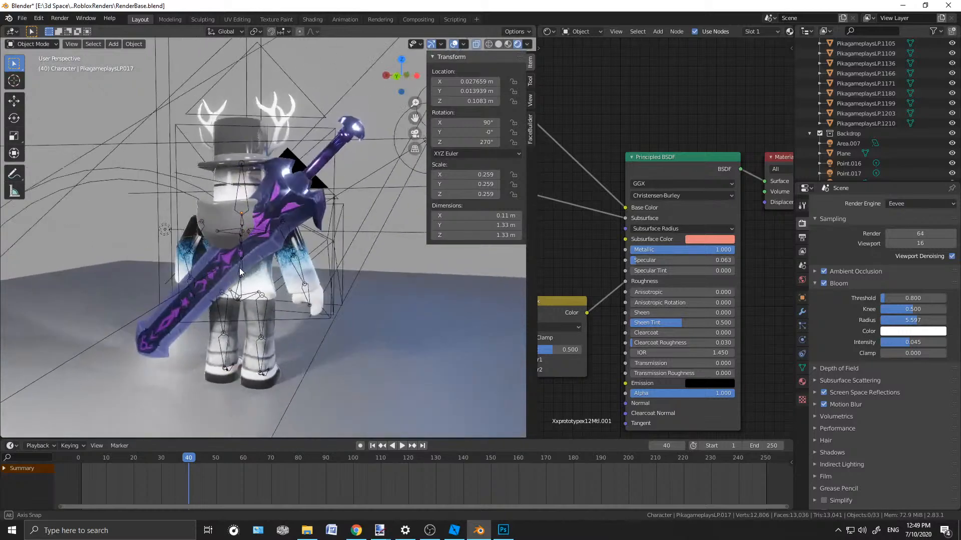
scroll(627, 222, down, 2)
middle_drag(551, 194, 731, 182)
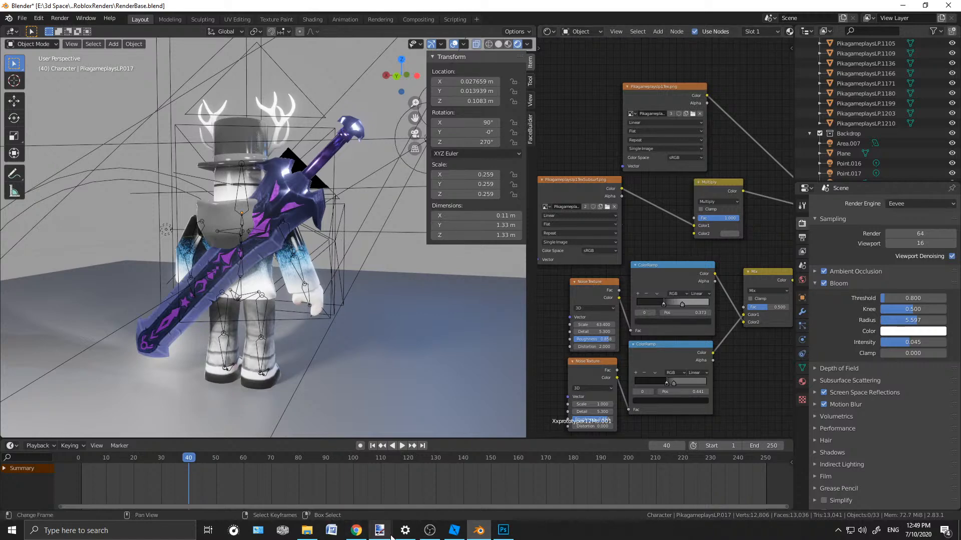
Bring the colour texture back up in paint.net, undo the last image move and clear the selection with Rectangle Select
mouse_move(379, 529)
click(451, 480)
scroll(681, 266, down, 3)
ctrl+scroll(678, 265, down, 2)
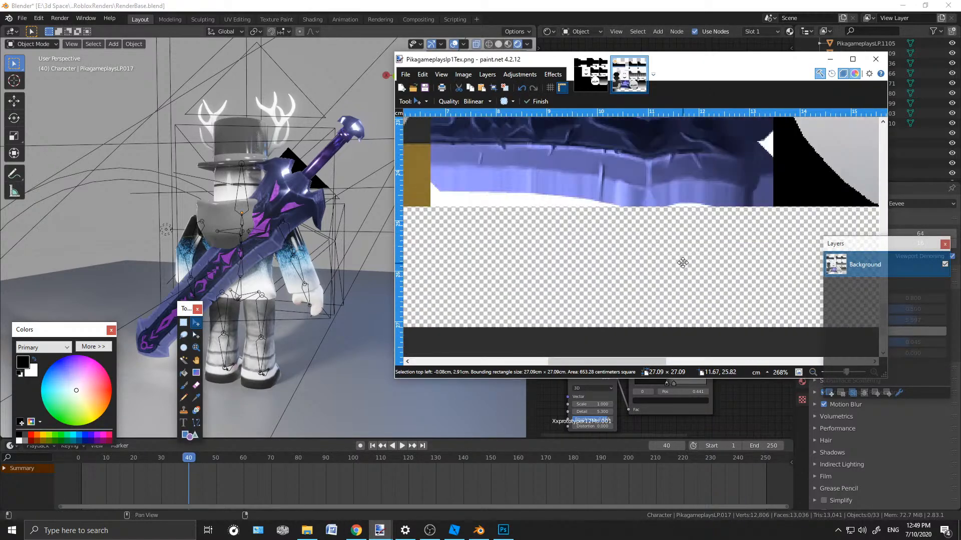
ctrl+scroll(678, 264, down, 4)
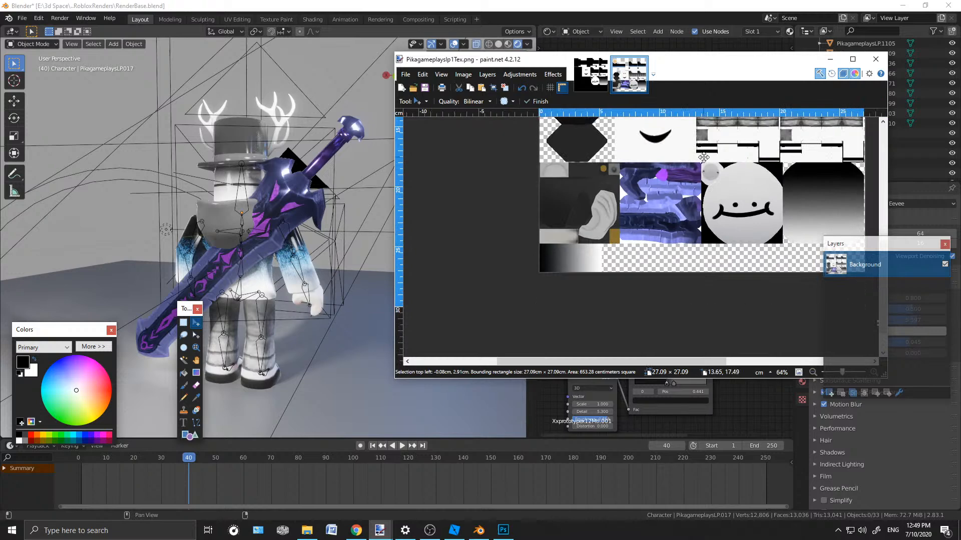
drag(714, 242, 713, 240)
key(ctrl+z)
scroll(714, 230, down, 1)
scroll(651, 233, up, 4)
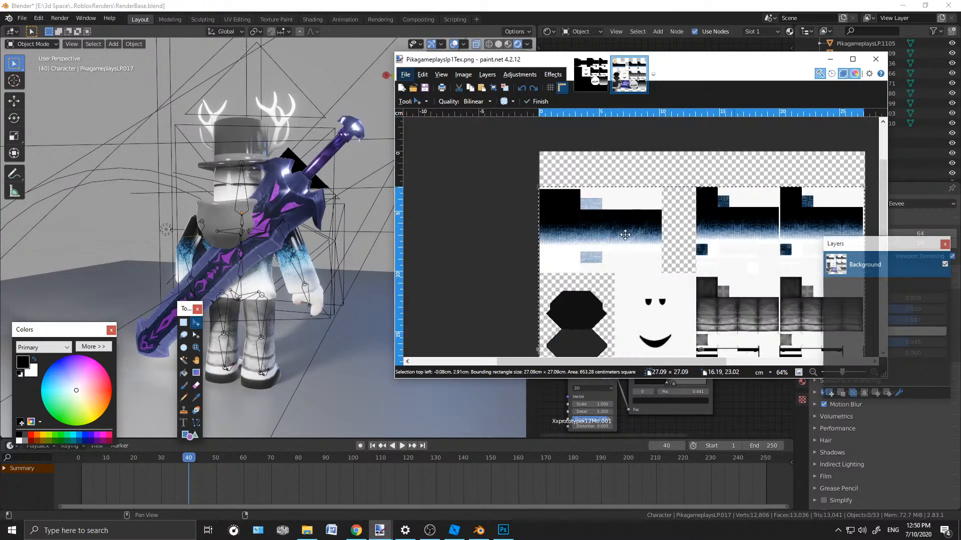
scroll(607, 217, down, 2)
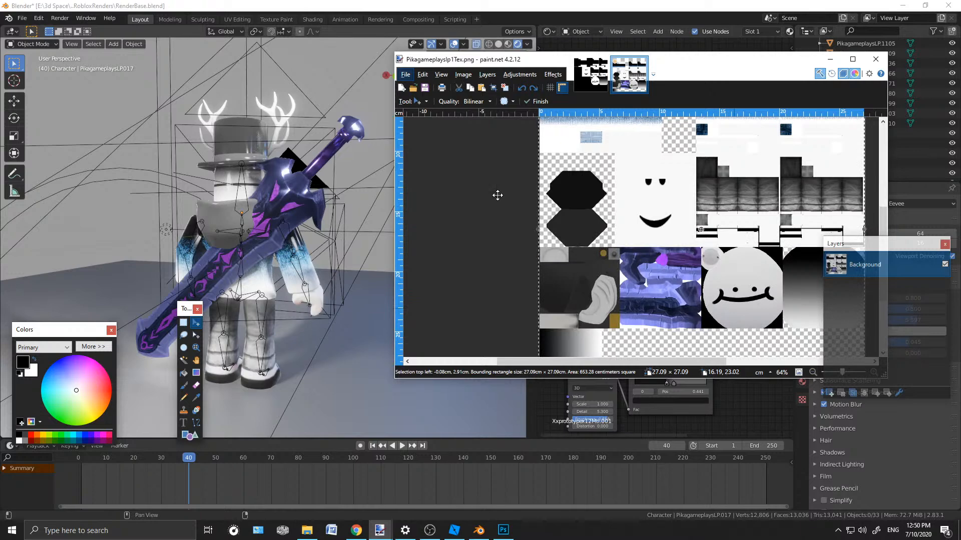
click(183, 323)
click(551, 193)
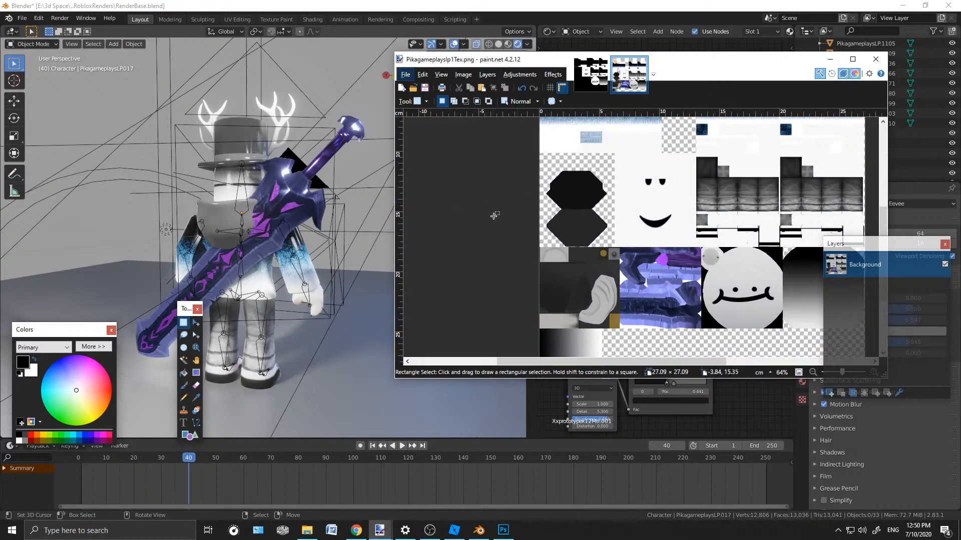
Compare the sword's area of the colour texture with the rendered sword on the character's back in Blender
ctrl+scroll(495, 215, down, 3)
ctrl+scroll(554, 172, up, 3)
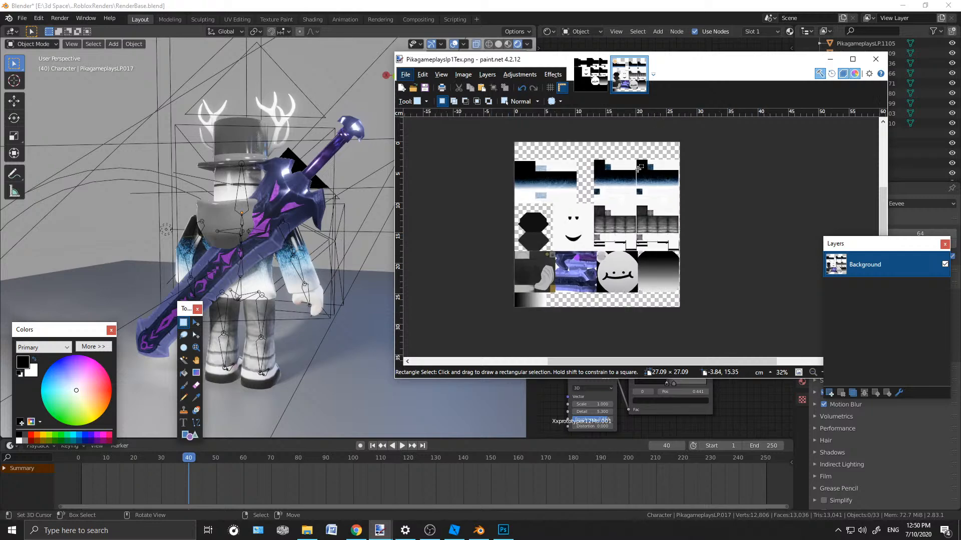
ctrl+scroll(531, 287, up, 7)
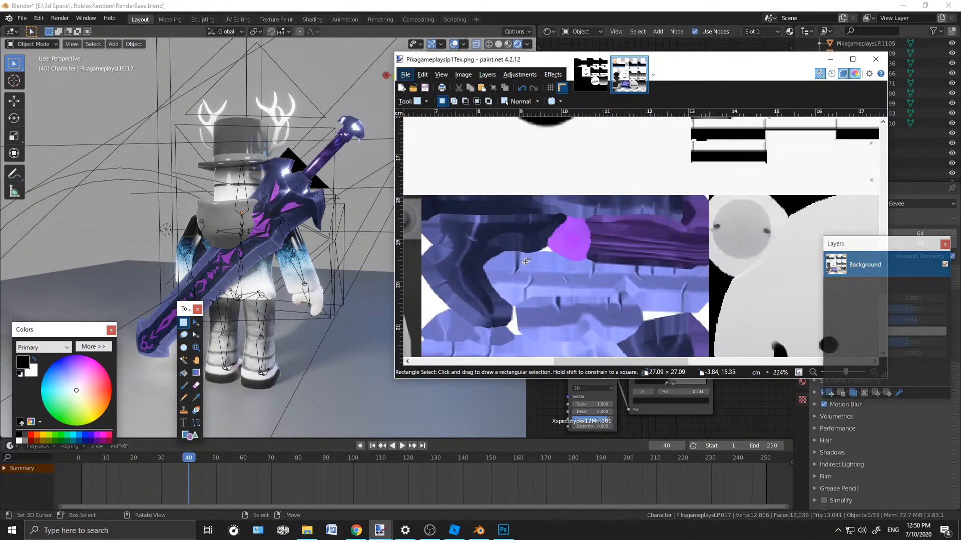
scroll(527, 259, down, 3)
scroll(528, 258, up, 1)
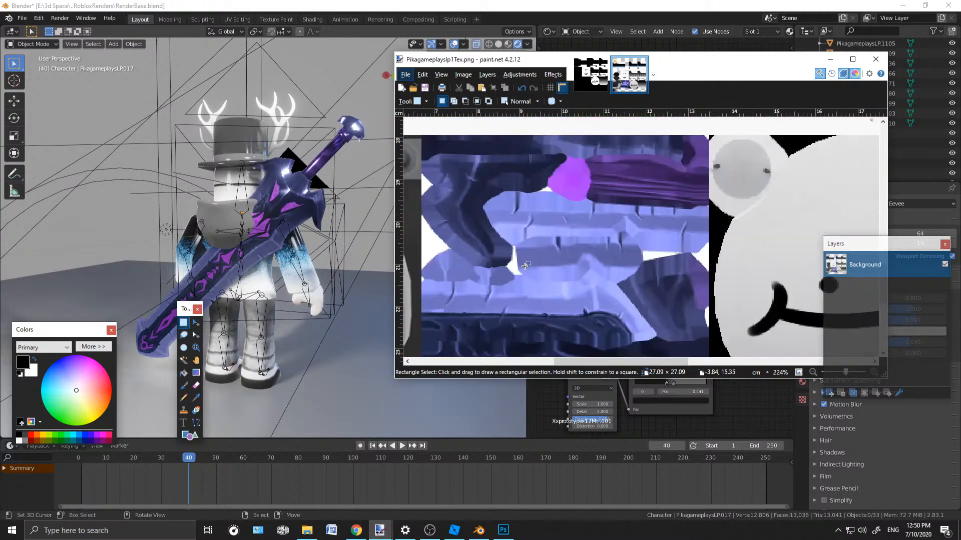
scroll(277, 229, up, 2)
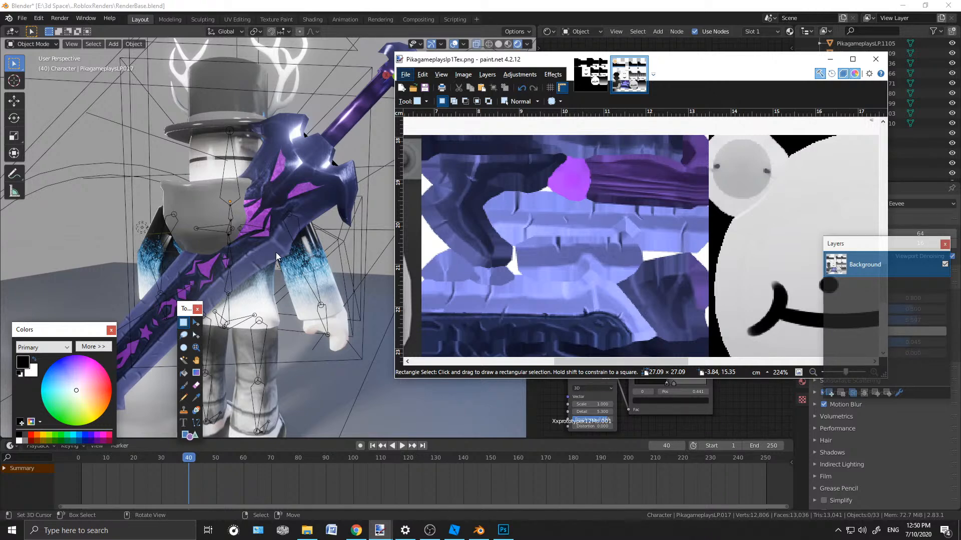
scroll(589, 231, down, 2)
mouse_move(224, 243)
middle_down()
mouse_move(279, 233)
mouse_move(274, 198)
mouse_move(293, 197)
mouse_move(288, 215)
mouse_move(184, 257)
mouse_move(104, 266)
mouse_move(43, 233)
mouse_move(8, 256)
mouse_move(43, 276)
mouse_move(267, 254)
mouse_move(223, 258)
mouse_move(239, 266)
middle_up()
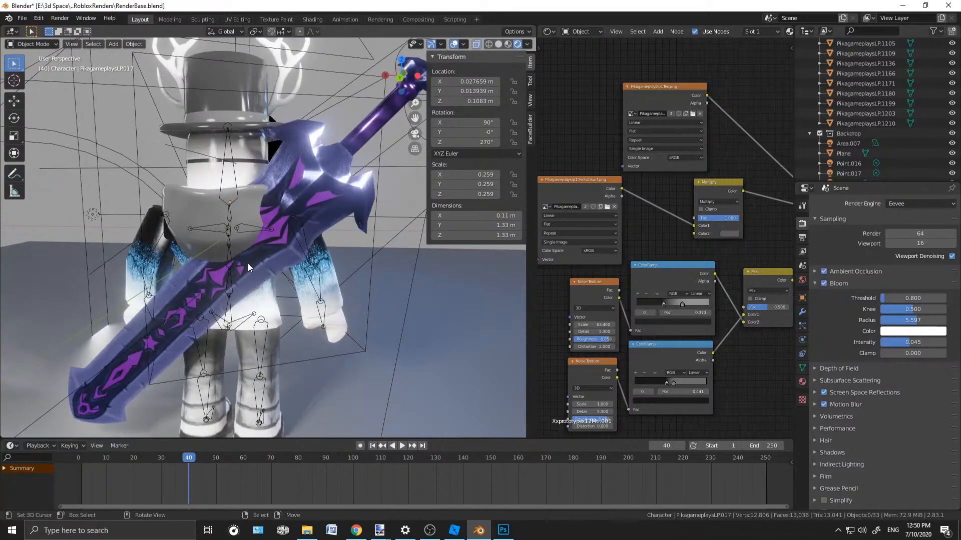
Disconnect the Multiply node from the Subsurface input of the sword material's Principled BSDF
scroll(641, 221, down, 3)
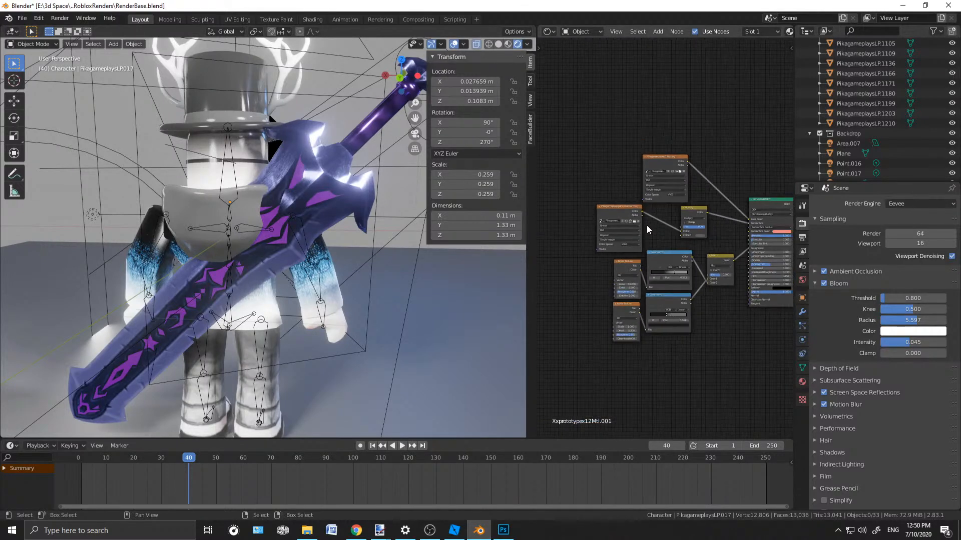
middle_drag(733, 145, 680, 151)
mouse_move(378, 533)
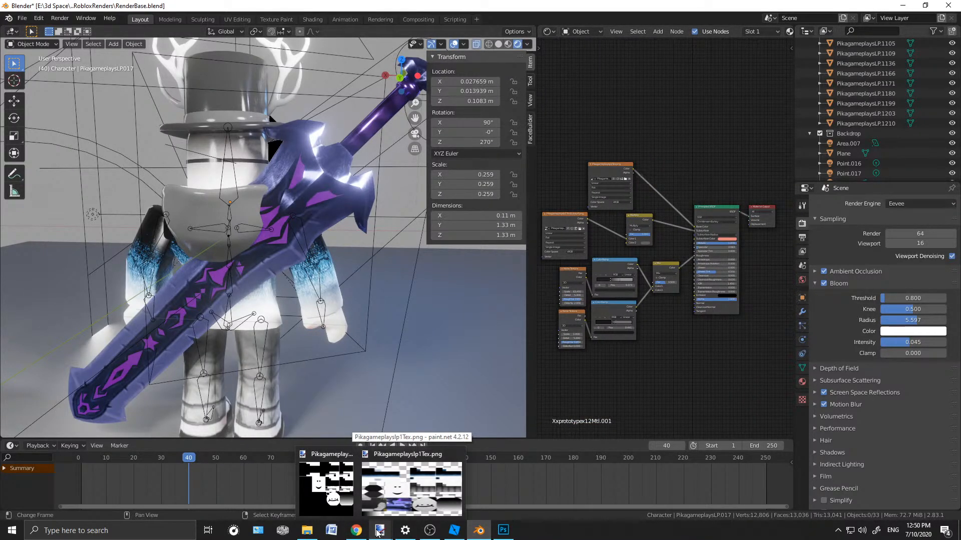
scroll(747, 247, up, 3)
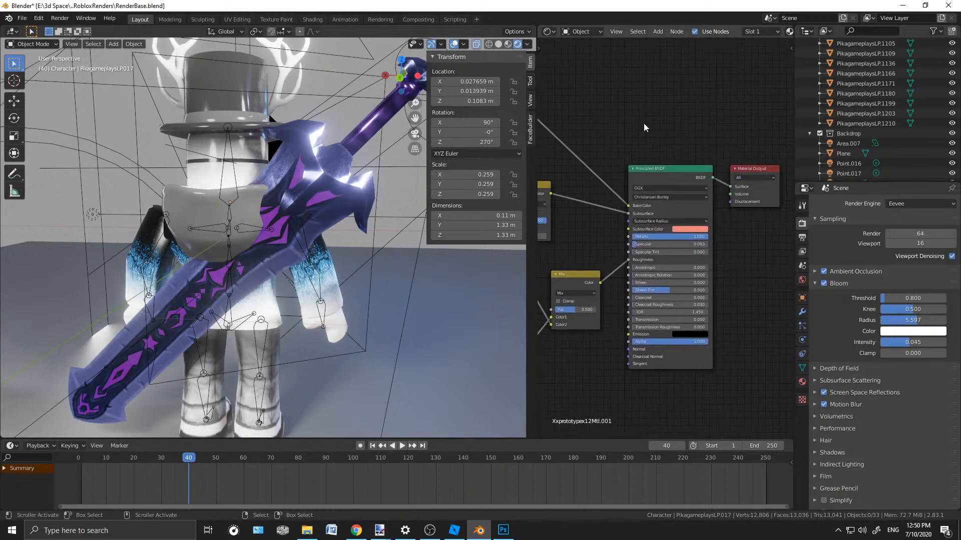
scroll(648, 126, up, 2)
middle_drag(638, 106, 649, 138)
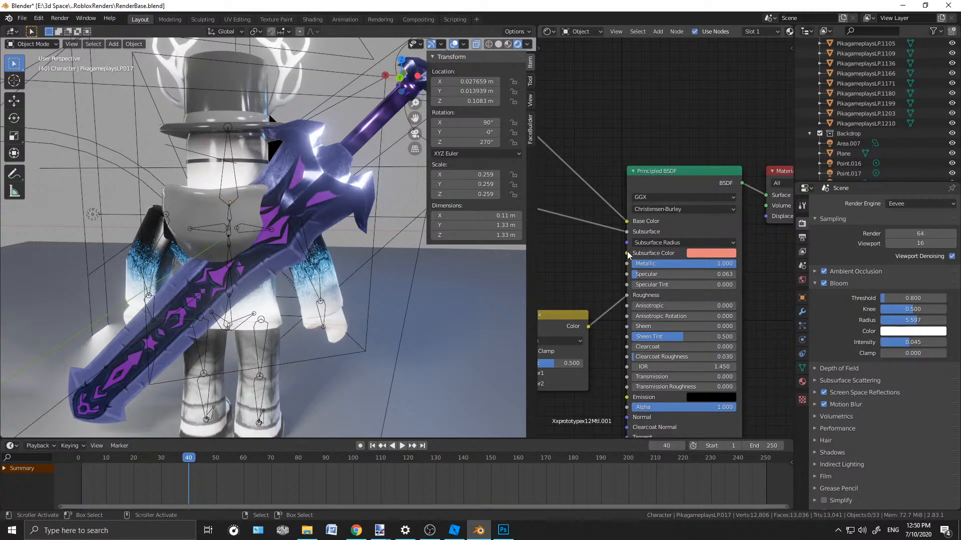
drag(627, 232, 611, 232)
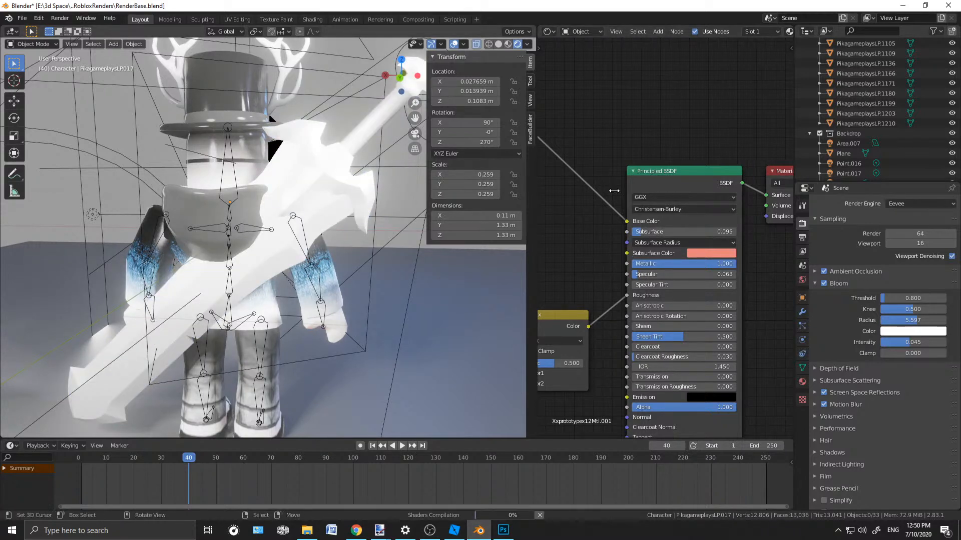
Examine the sword without the subsurface texture from several angles behind the character
middle_drag(218, 324, 300, 263)
middle_drag(294, 275, 269, 258)
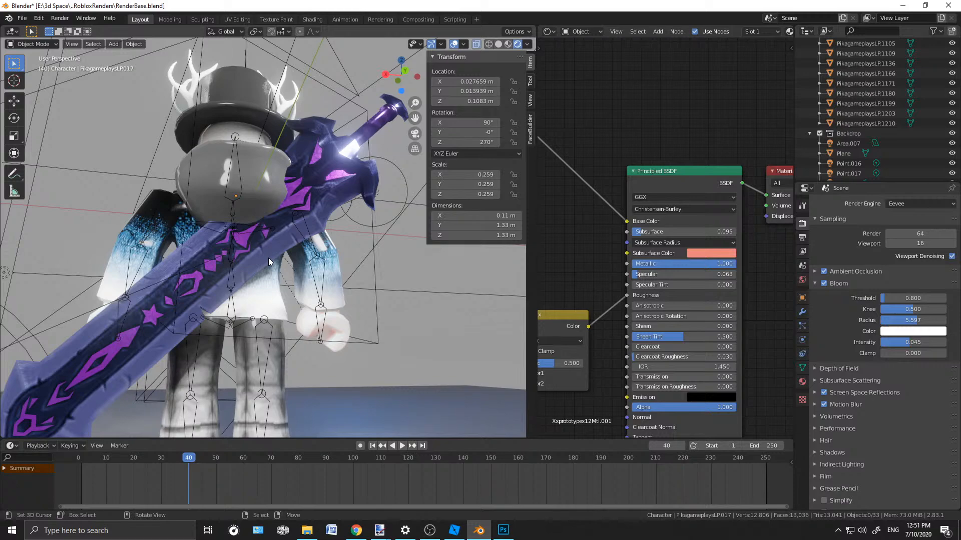
scroll(268, 258, down, 2)
middle_drag(268, 258, 304, 274)
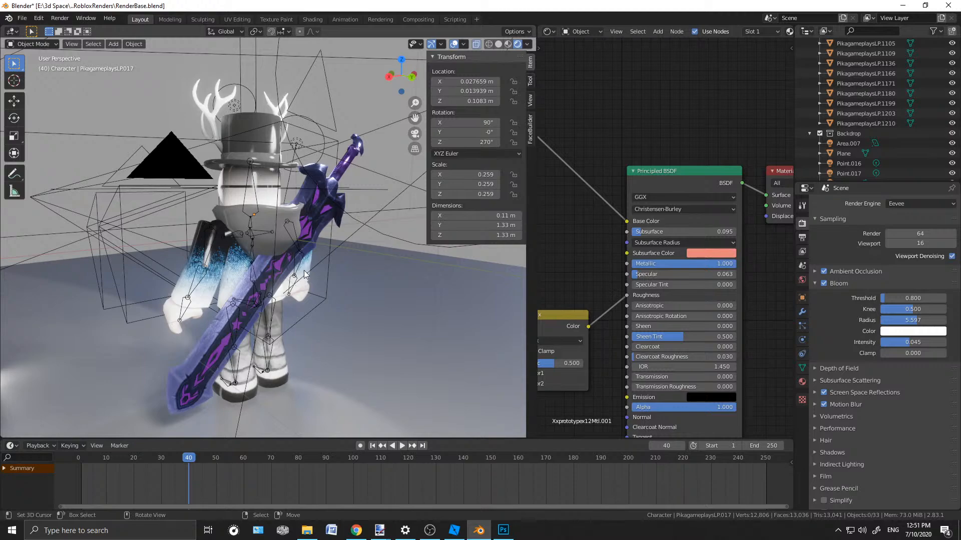
middle_drag(293, 259, 257, 274)
scroll(280, 273, up, 2)
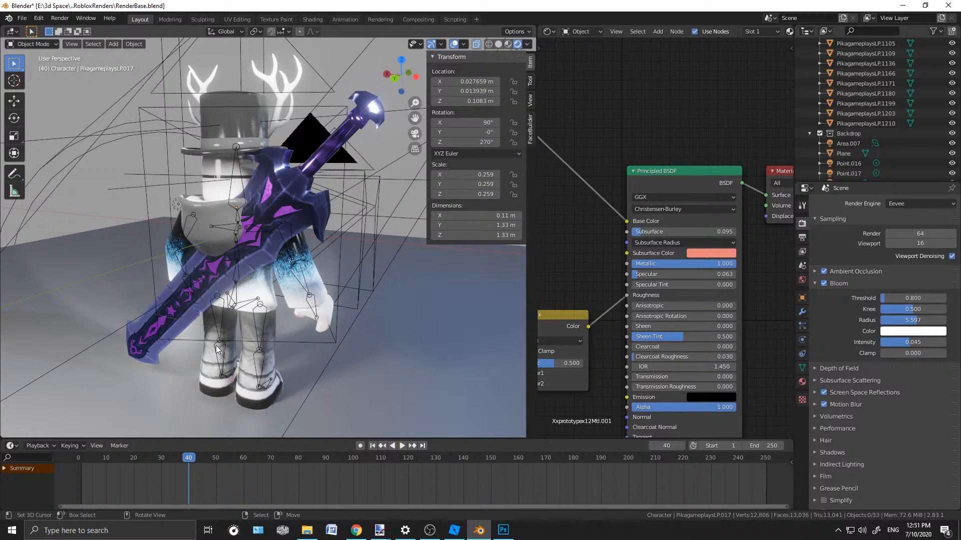
Examine the character and sword from the front, side and back, and bring the sword material's texture nodes into view
middle_drag(273, 275, 111, 253)
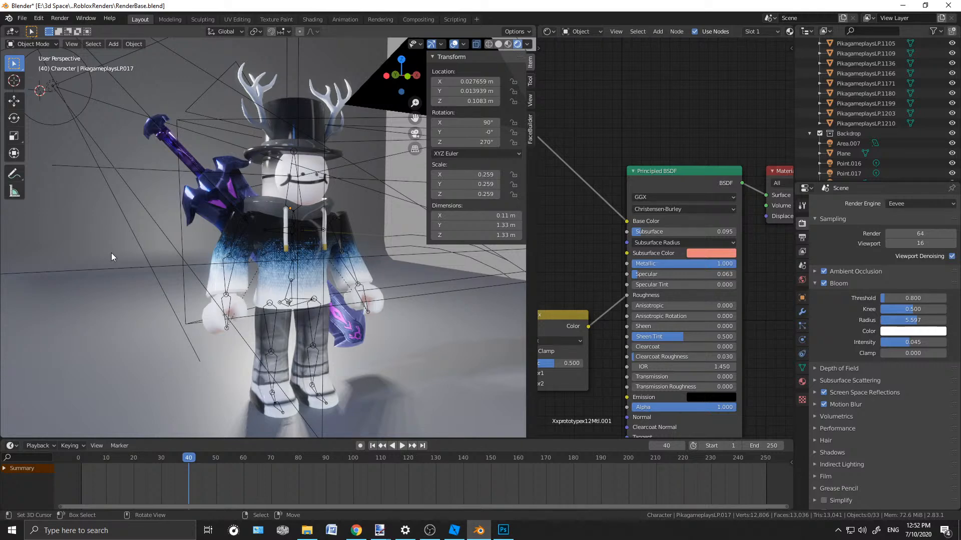
middle_drag(311, 274, 166, 226)
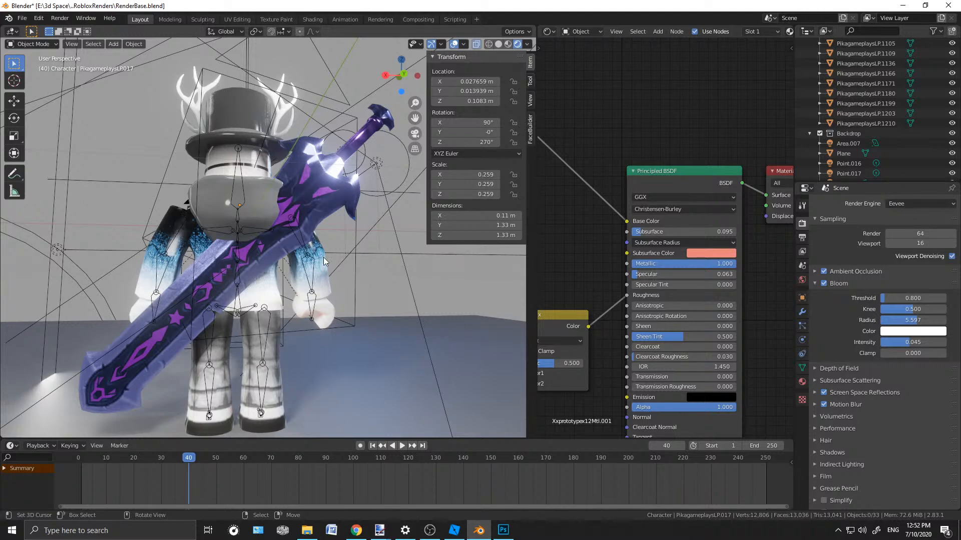
scroll(280, 274, down, 2)
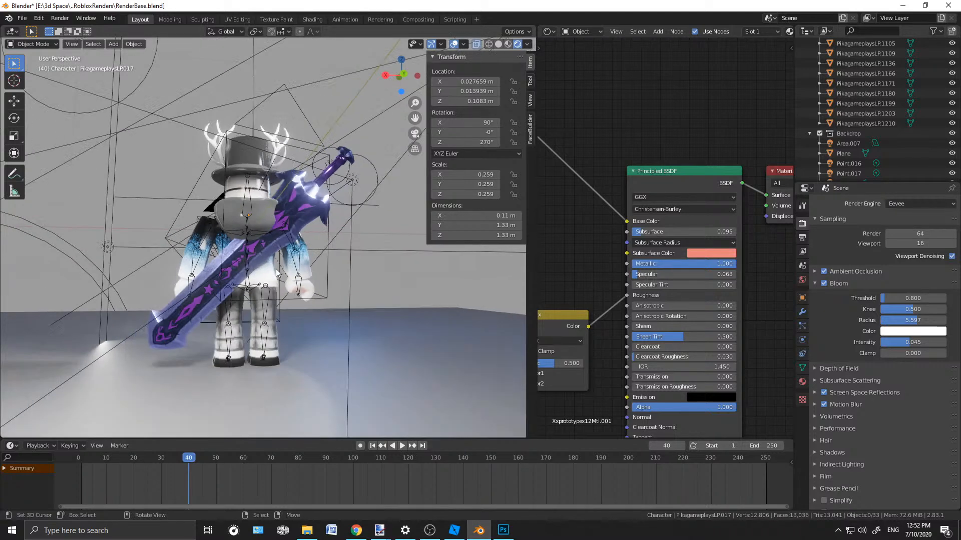
middle_drag(233, 222, 191, 205)
scroll(359, 225, up, 2)
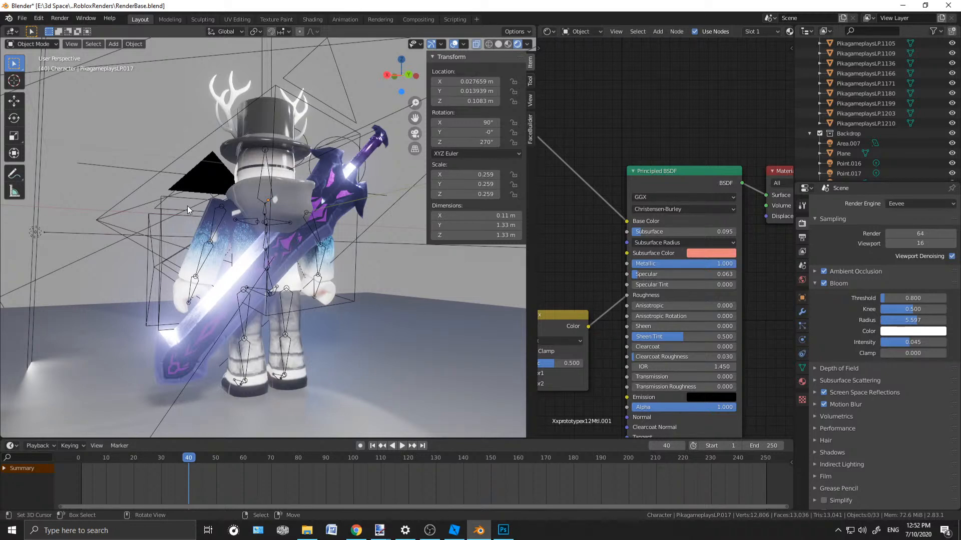
middle_drag(324, 245, 207, 247)
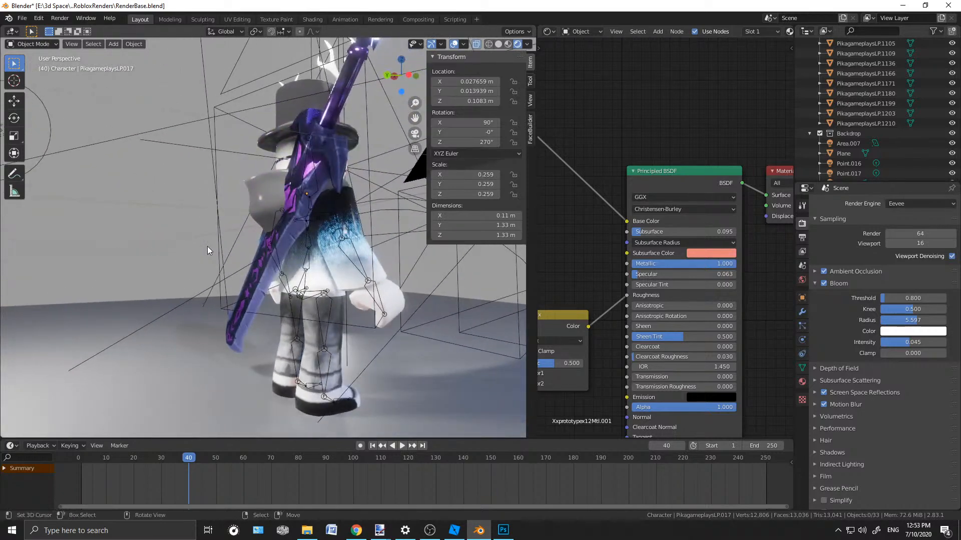
middle_drag(167, 217, 324, 221)
middle_drag(311, 256, 290, 176)
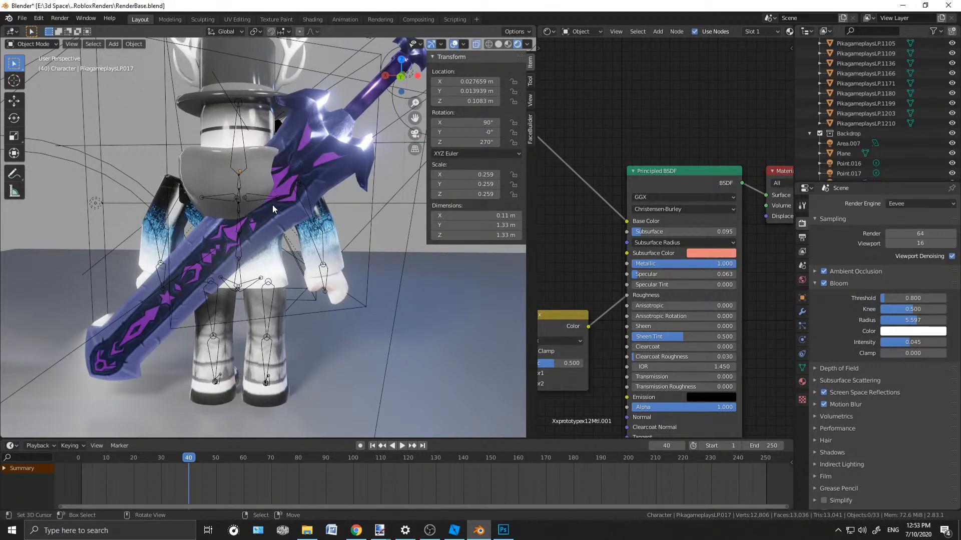
scroll(619, 105, down, 4)
middle_drag(641, 107, 649, 85)
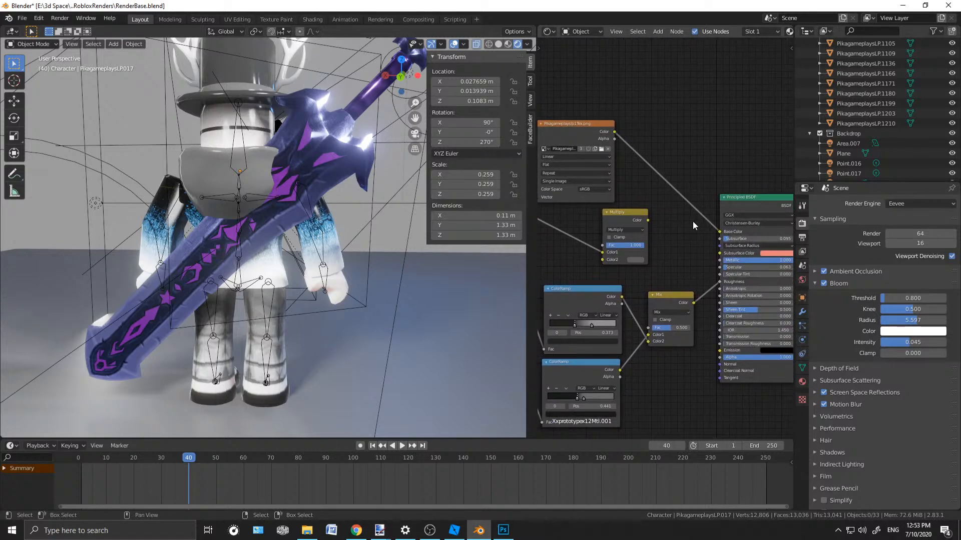
Switch to paint.net and add two new layers above the colour texture's background
click(381, 532)
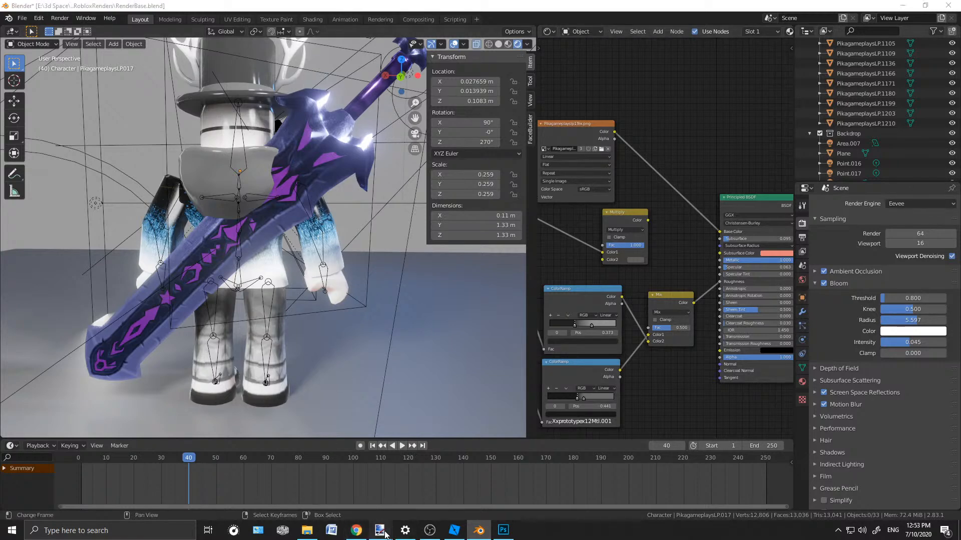
click(411, 487)
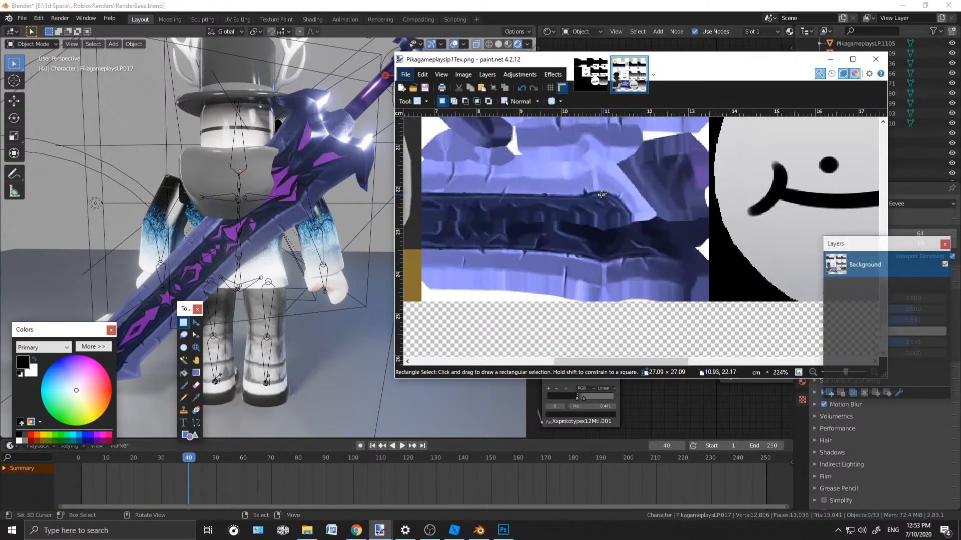
scroll(600, 193, up, 3)
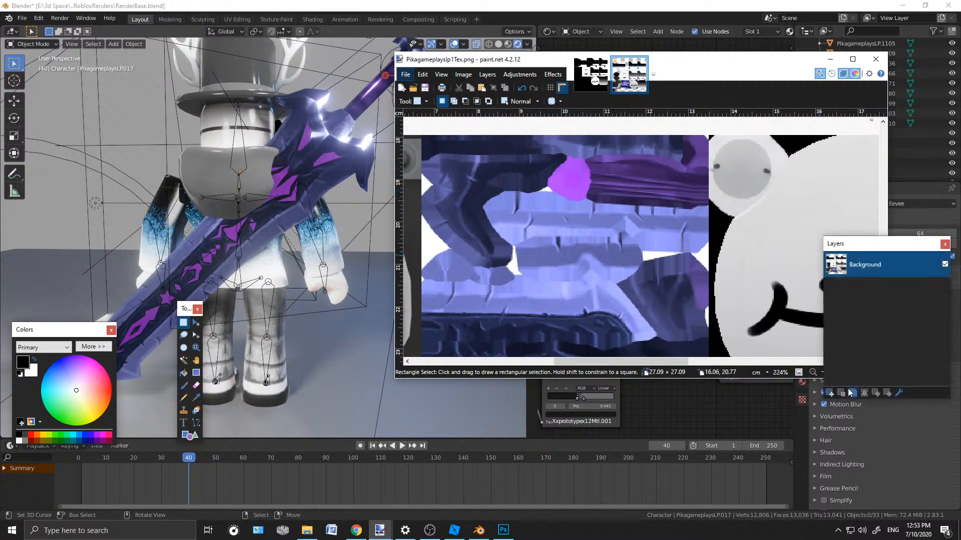
click(829, 394)
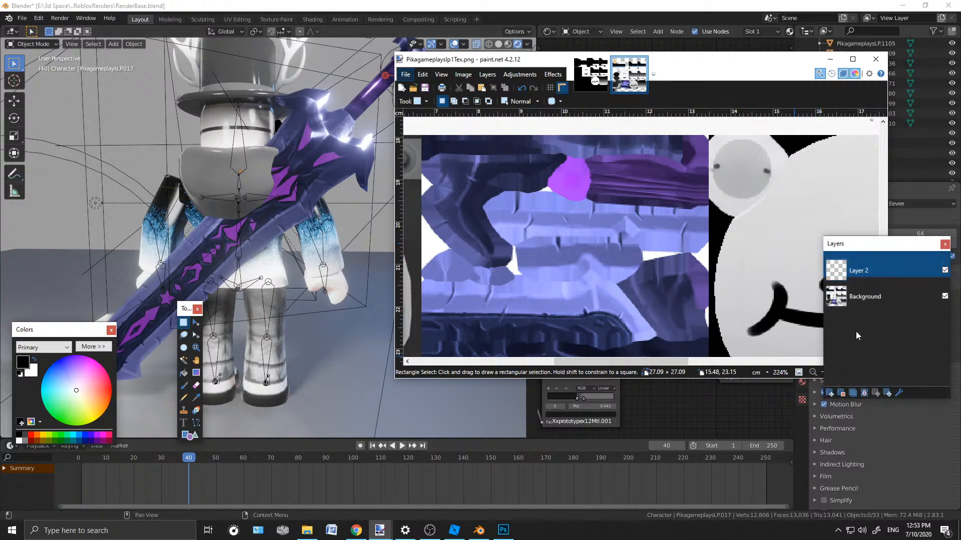
click(829, 394)
Fill Layer 2 entirely with black and hide it
click(858, 290)
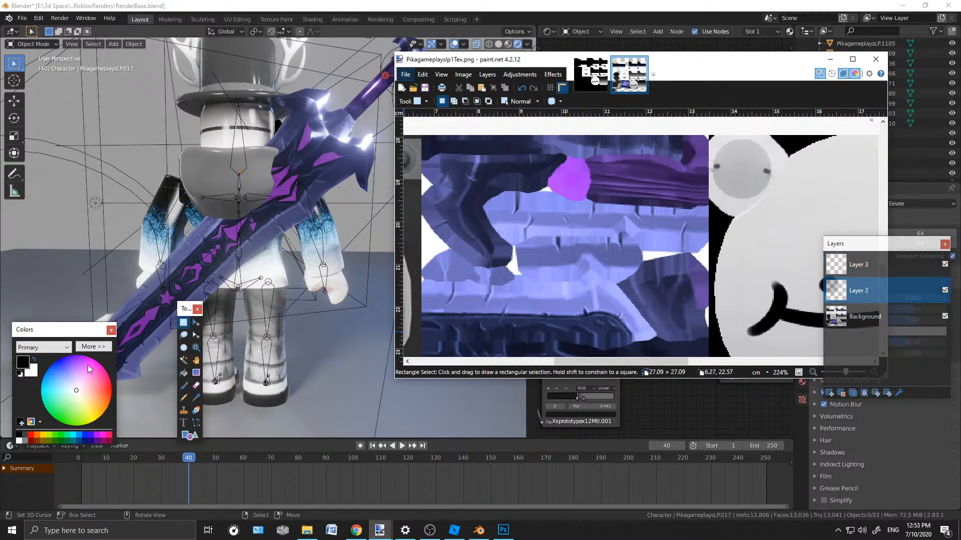
click(186, 374)
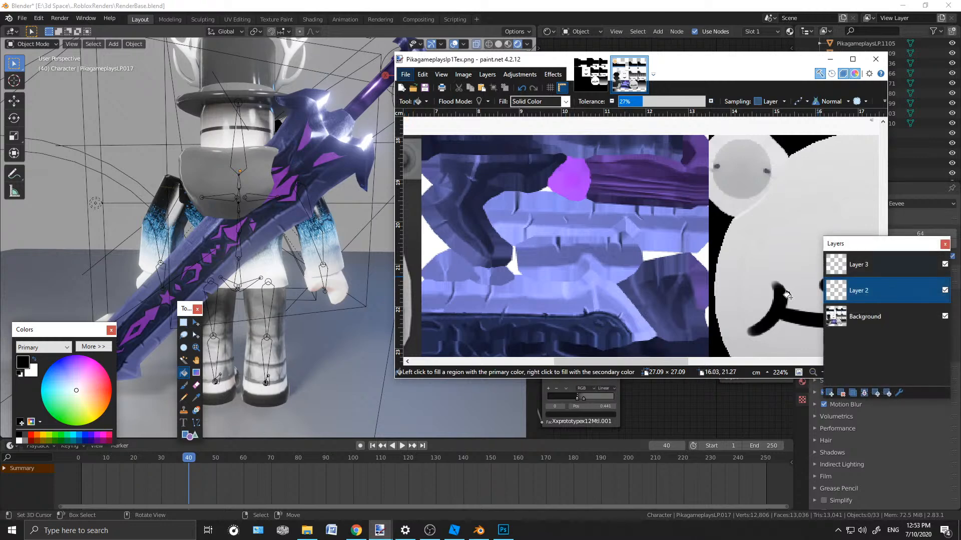
click(626, 231)
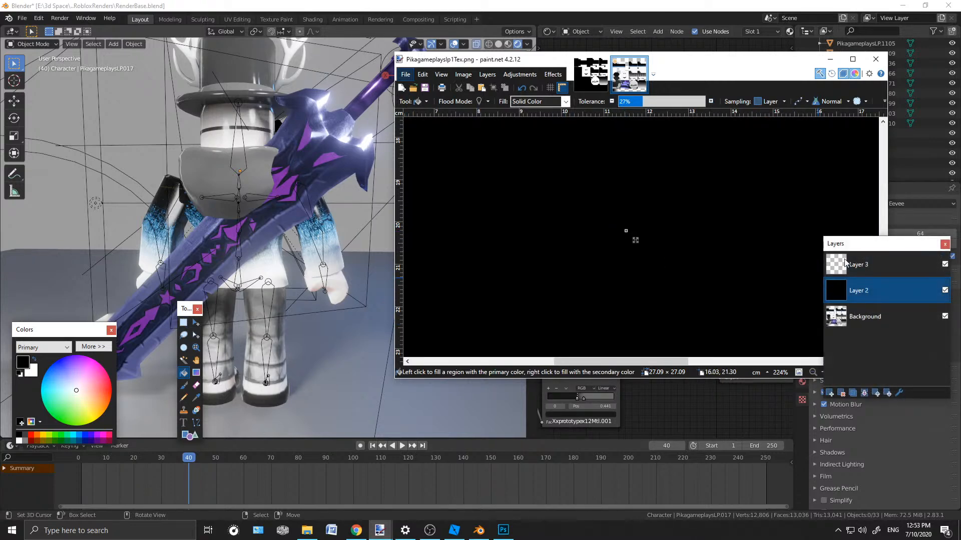
click(945, 290)
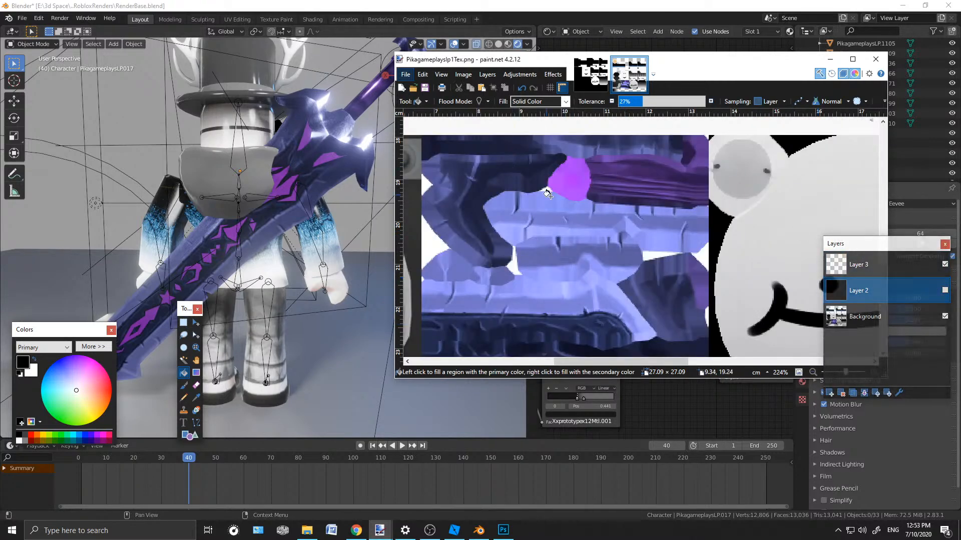
Select Layer 3 and set up a white paintbrush with a brush width of 3
click(856, 265)
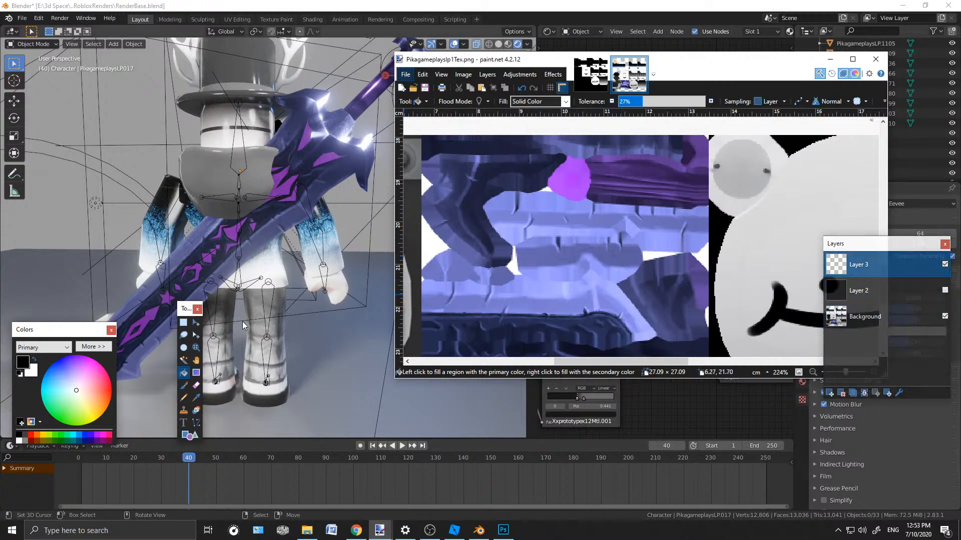
click(33, 358)
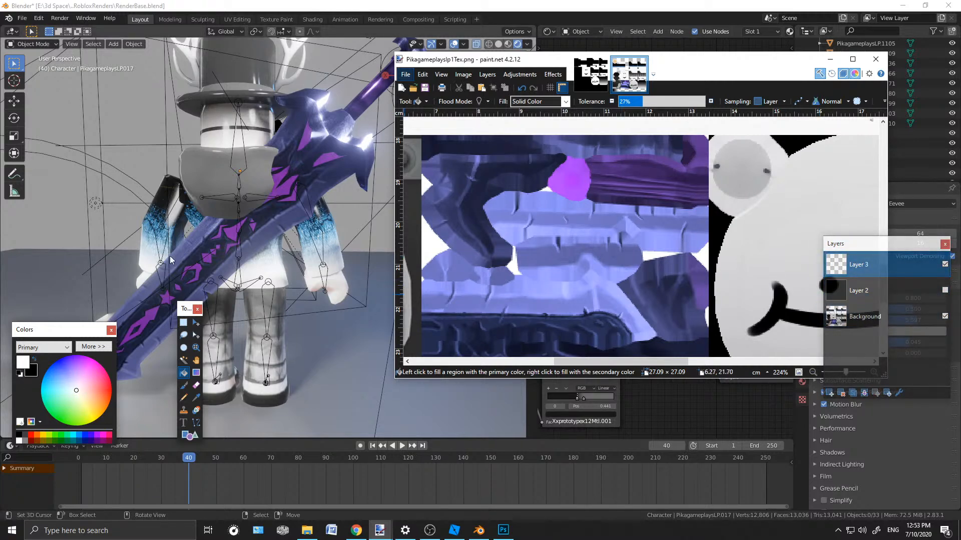
click(183, 385)
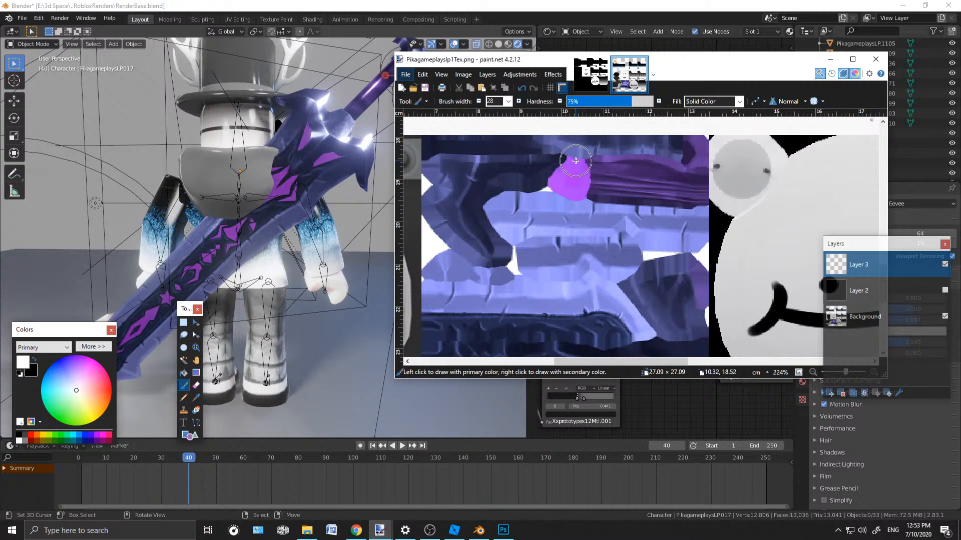
ctrl+scroll(576, 159, up, 5)
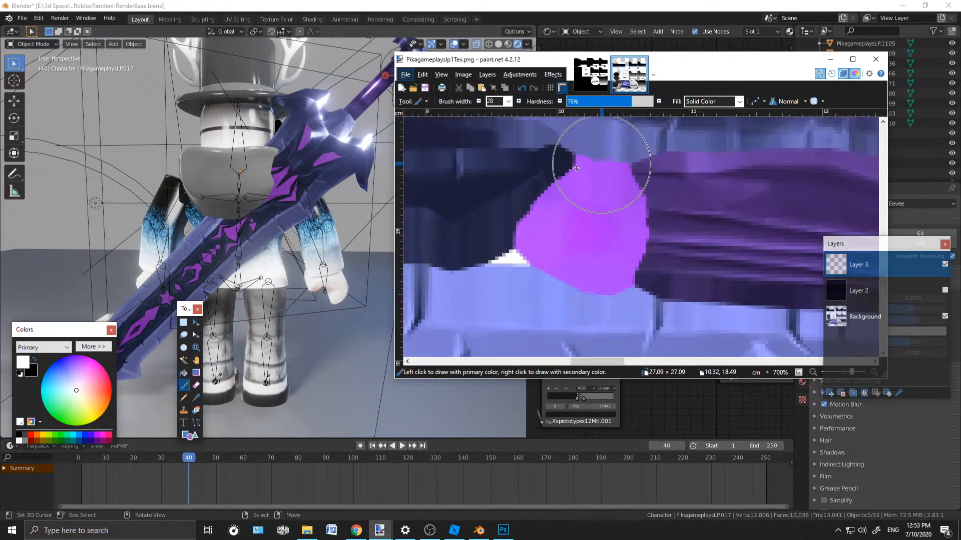
drag(676, 55, 630, 58)
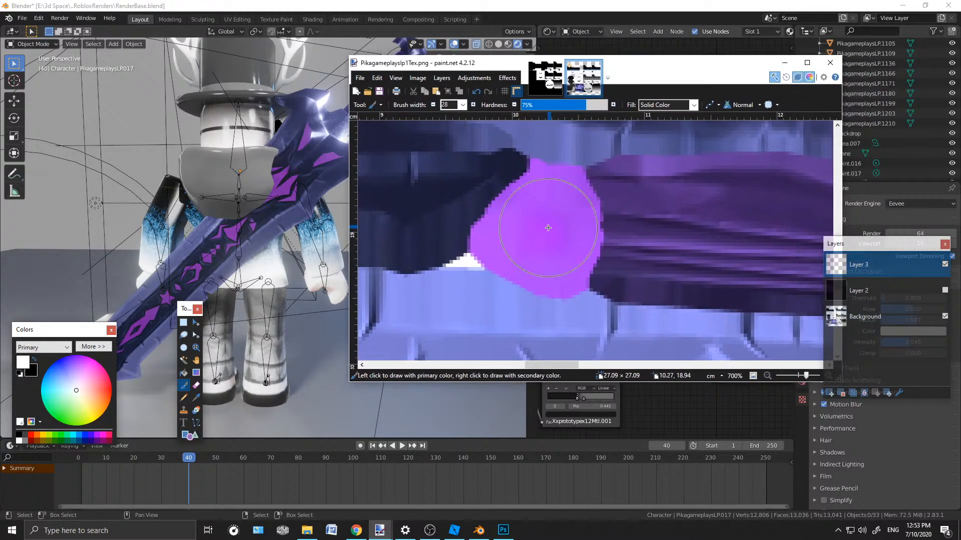
key(bracketleft)
key(bracketleft)
key(bracketleft)
key(bracketleft)
key(bracketleft)
key(bracketleft)
key(bracketleft)
key(bracketleft)
key(bracketleft)
key(bracketleft)
key(bracketleft)
key(bracketleft)
key(bracketleft)
key(bracketleft)
key(bracketleft)
key(bracketleft)
key(bracketleft)
key(bracketleft)
key(bracketleft)
key(bracketleft)
key(bracketleft)
key(bracketleft)
key(bracketleft)
key(bracketleft)
key(bracketleft)
mouse_move(532, 165)
mouse_down()
mouse_move(575, 176)
mouse_move(598, 224)
mouse_move(583, 281)
mouse_move(565, 293)
mouse_move(540, 292)
mouse_move(499, 263)
mouse_move(546, 294)
mouse_up()
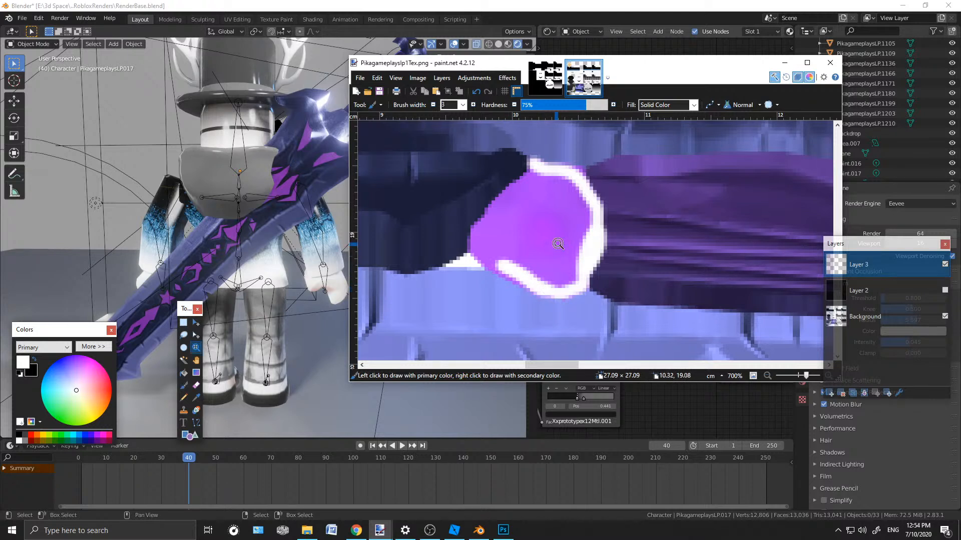
key(z)
key(ctrl+z)
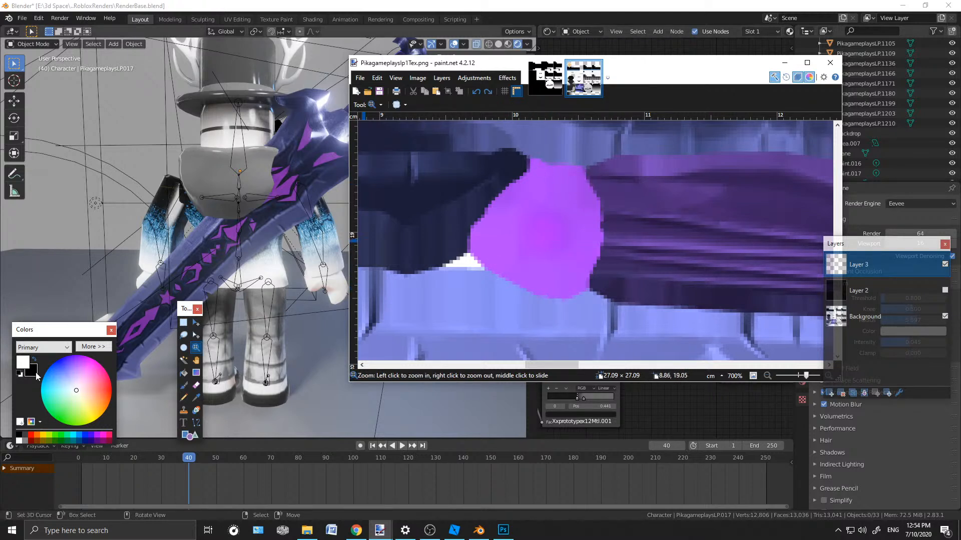
Outline the round purple patch of the sword texture in white on Layer 3 with the paintbrush
click(184, 385)
mouse_move(531, 169)
mouse_down()
mouse_move(579, 184)
mouse_move(593, 207)
mouse_up()
mouse_move(593, 228)
mouse_down()
mouse_move(572, 288)
mouse_move(525, 279)
mouse_move(481, 252)
mouse_move(478, 229)
mouse_move(542, 170)
mouse_up()
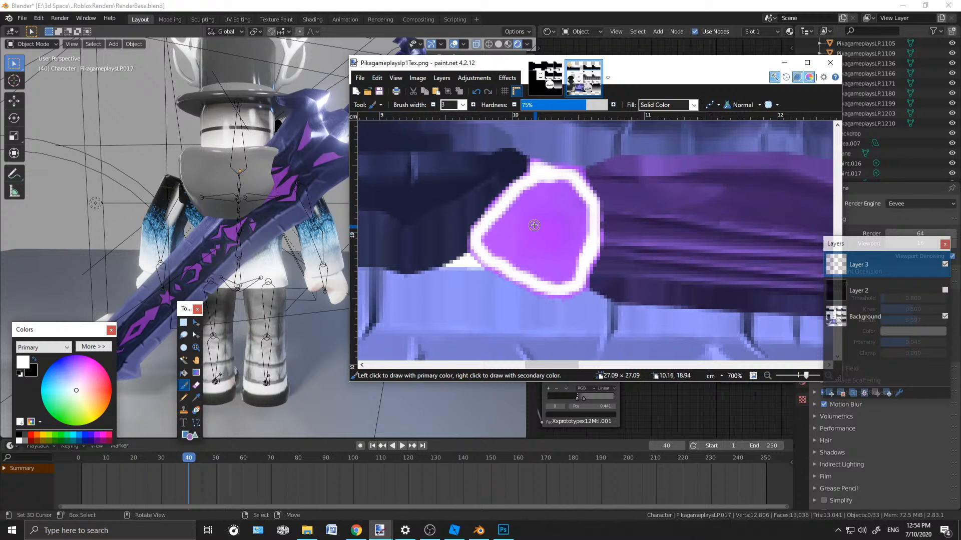
Paint the inside of the outlined purple patch solid white with a brush width of 14
key(bracketright)
key(bracketright)
key(bracketright)
key(bracketright)
key(bracketright)
key(bracketright)
key(bracketright)
key(bracketright)
key(bracketright)
key(bracketright)
drag(500, 237, 530, 207)
key(ctrl+z)
mouse_move(504, 241)
mouse_down()
mouse_move(532, 208)
mouse_move(523, 217)
mouse_move(557, 199)
mouse_move(568, 247)
mouse_move(545, 260)
mouse_move(511, 235)
mouse_up()
right_drag(510, 235, 529, 223)
key(ctrl+z)
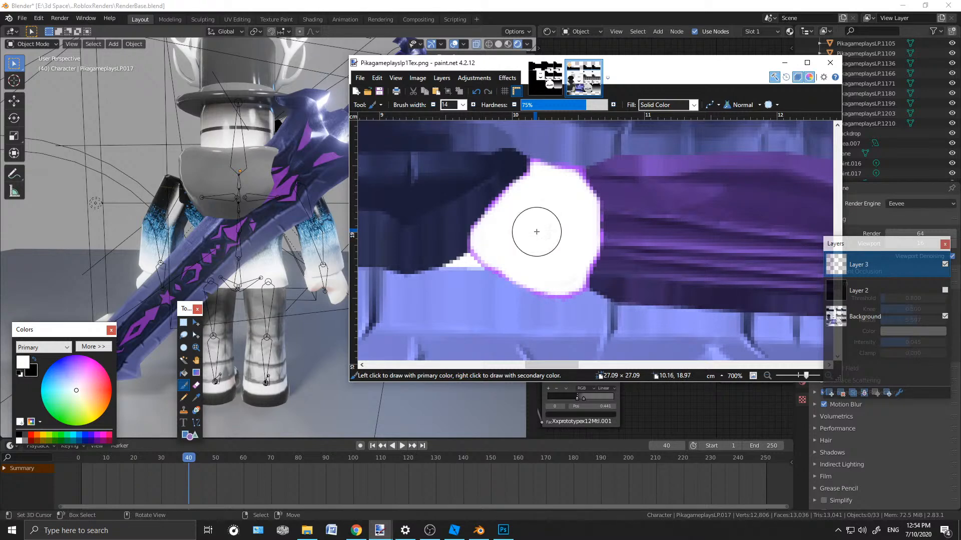
Show the black Layer 2 again beneath the white patch
ctrl+scroll(562, 255, down, 5)
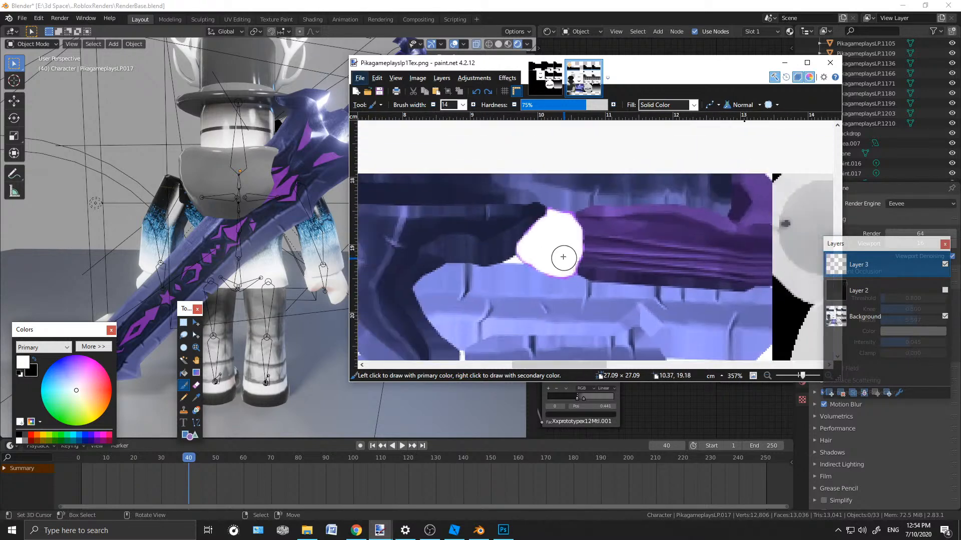
ctrl+scroll(561, 266, up, 2)
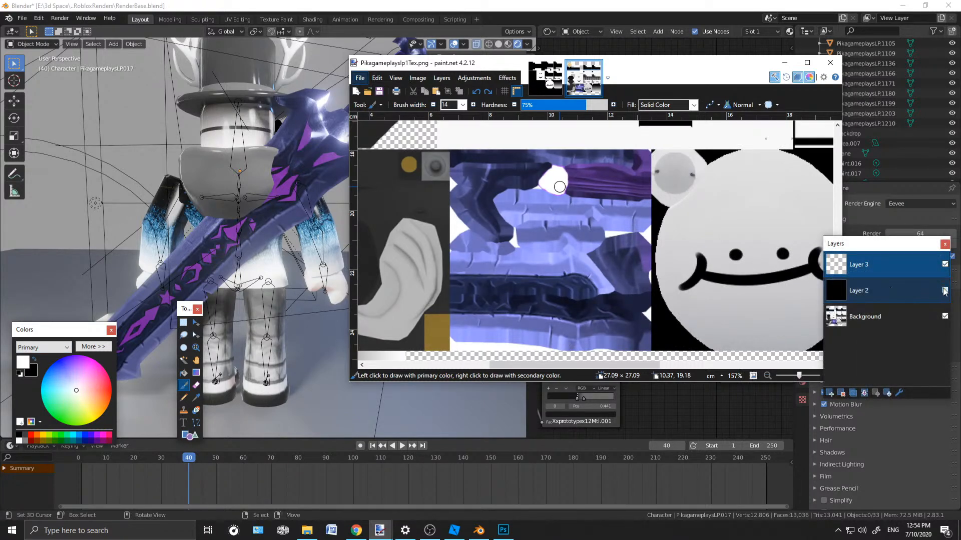
click(944, 292)
Save the image as the flattened PNG file Pikagameplayslp1TexGlow.png in the ..RobloxRenders folder
click(359, 78)
click(381, 155)
click(457, 275)
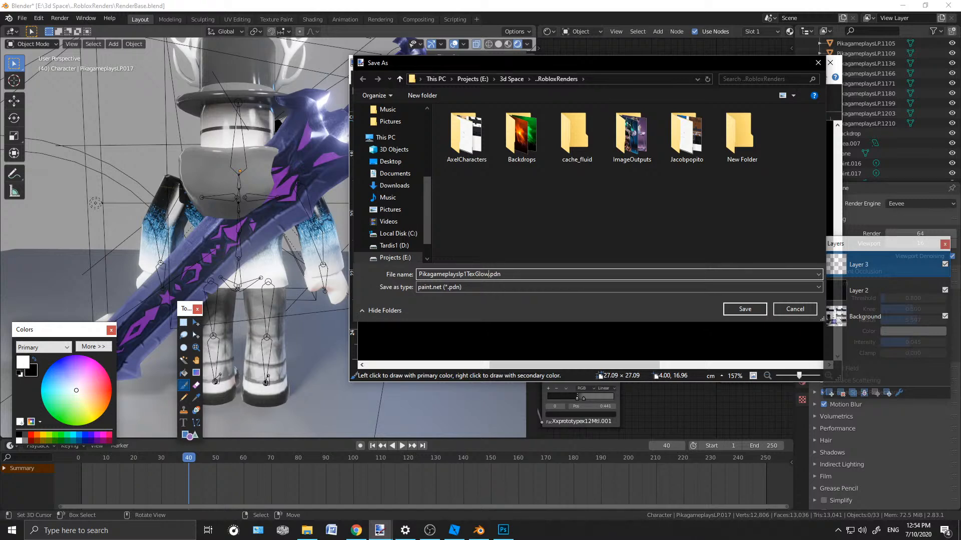
click(479, 286)
click(481, 307)
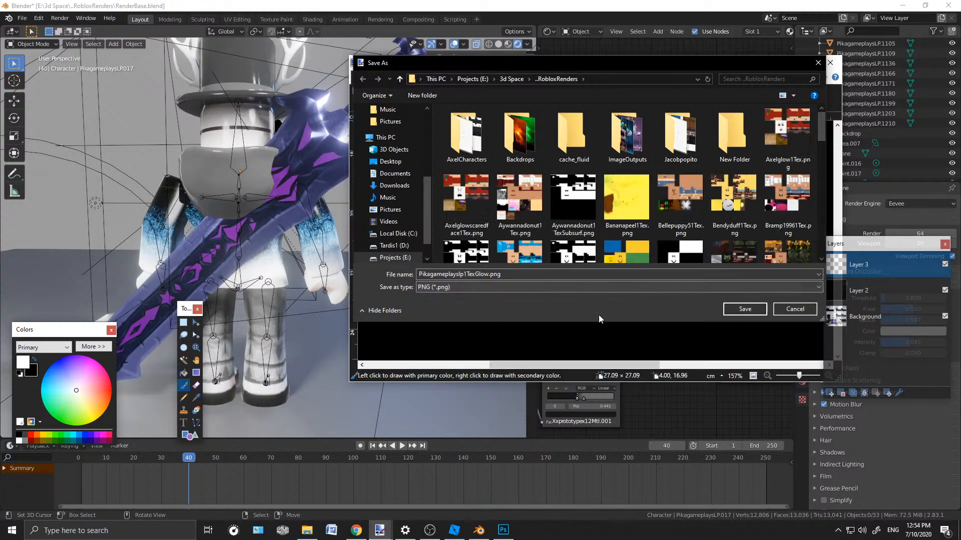
click(739, 313)
click(662, 325)
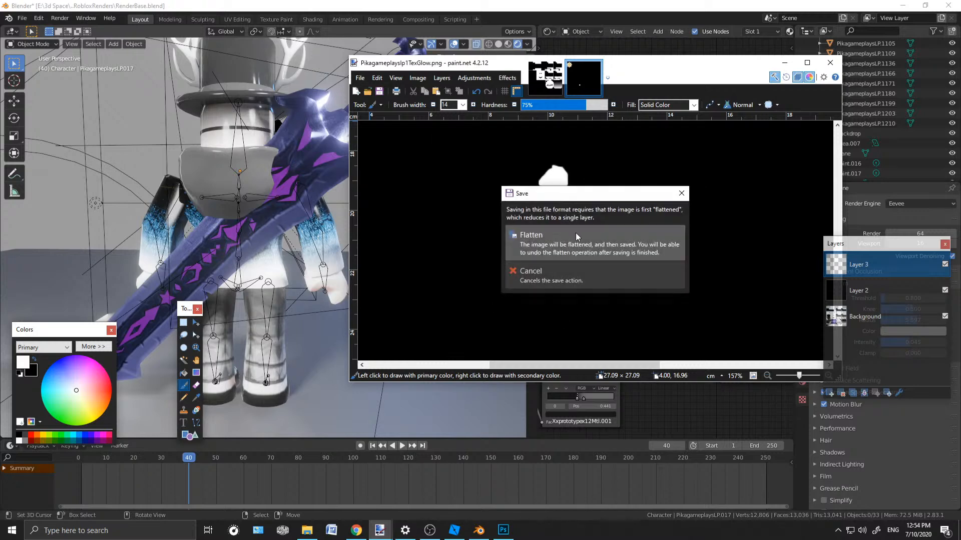
click(545, 241)
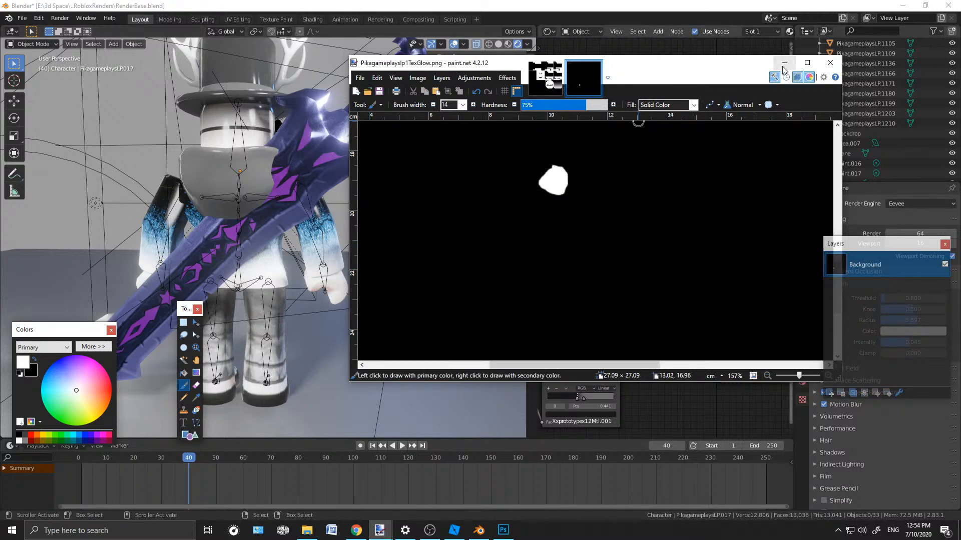
Bring Pikagameplayslp1TexGlow.png from File Explorer into Blender's sword material as an image texture node and place it above the colour texture
click(784, 63)
click(307, 529)
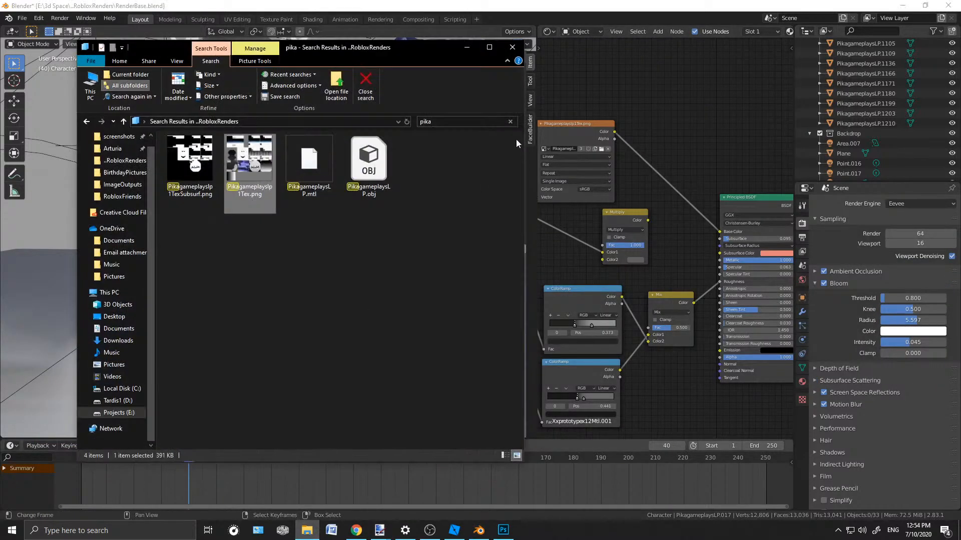
click(407, 122)
drag(198, 178, 683, 88)
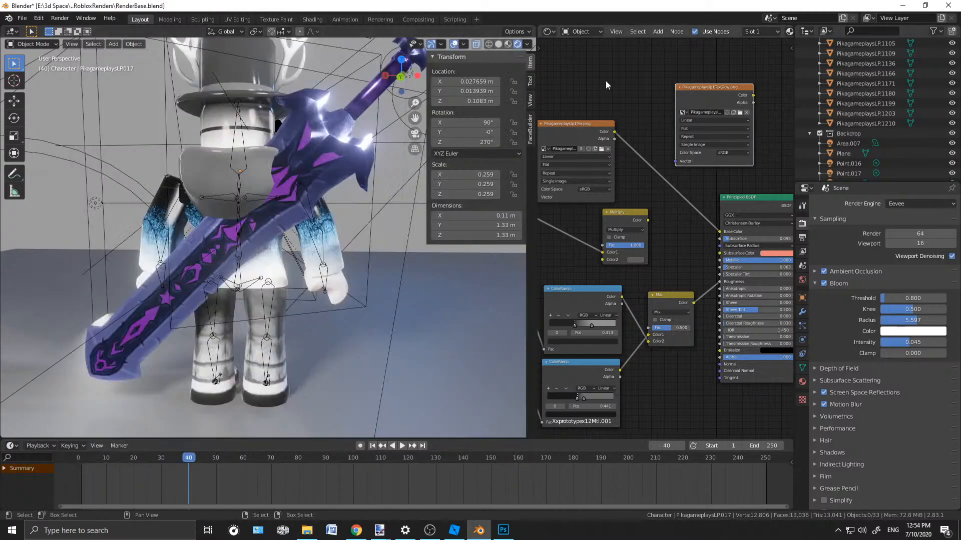
middle_drag(650, 74, 613, 141)
middle_drag(688, 114, 642, 105)
drag(653, 143, 590, 95)
middle_drag(606, 104, 633, 201)
drag(601, 193, 593, 144)
Add an Emission node to the sword material and place it above the Principled BSDF
middle_drag(689, 217, 656, 133)
key(shift+a)
click(660, 206)
text(emiss)
key(Return)
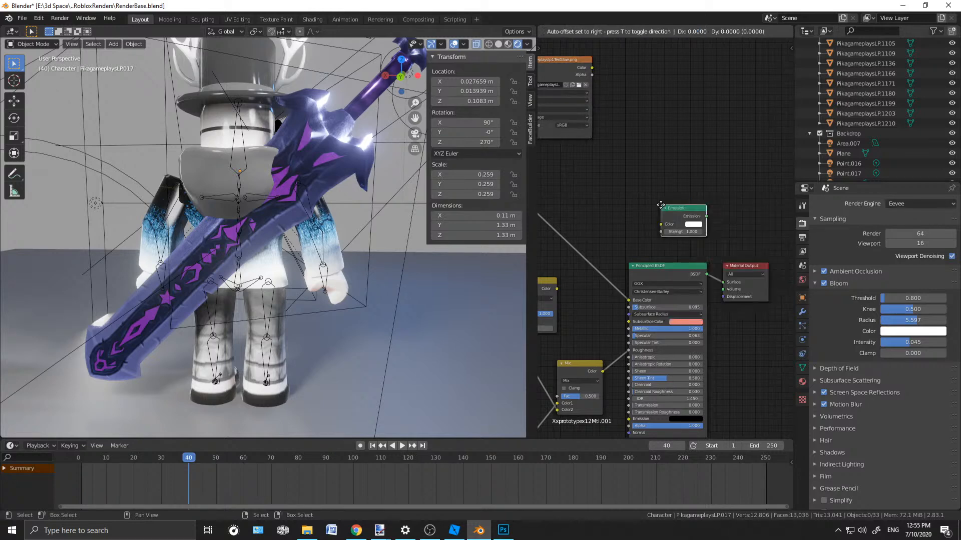
click(617, 164)
middle_drag(691, 98, 736, 109)
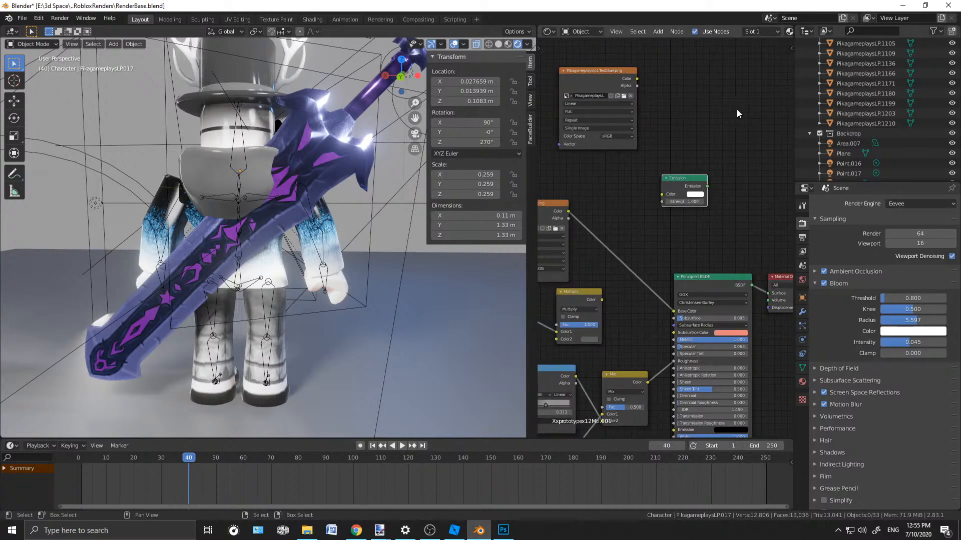
Add a Mix Shader node beside the Emission node
key(shift+a)
click(718, 145)
text(mixsha)
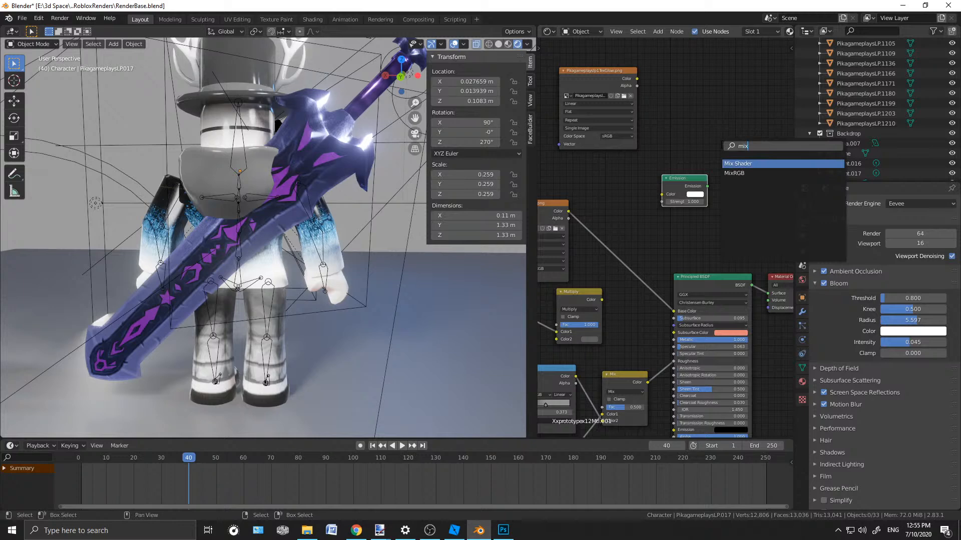
key(BackSpace)
click(743, 164)
click(750, 158)
Connect the glow texture's Color to the Mix Shader's Fac and the Emission output to its first Shader input
middle_drag(669, 147, 607, 183)
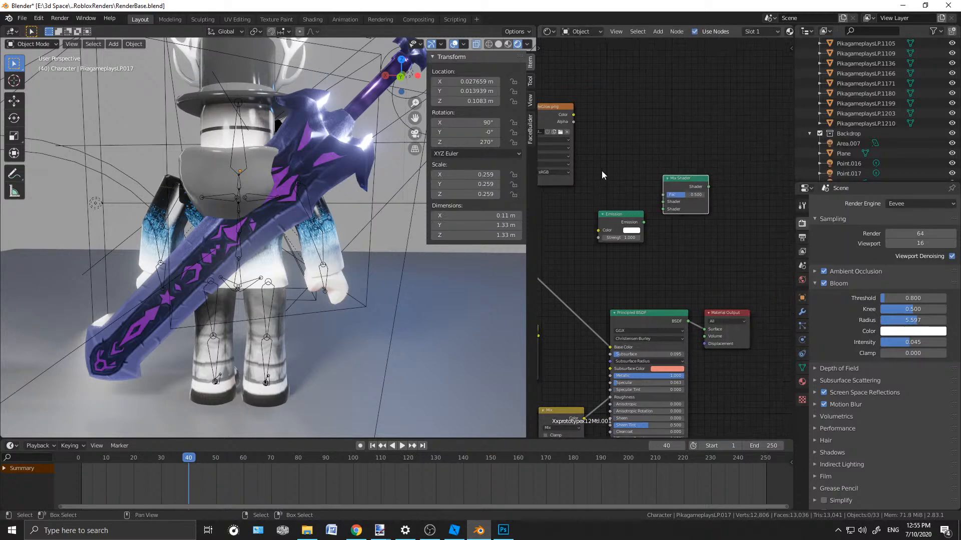
drag(574, 121, 591, 133)
drag(657, 193, 661, 194)
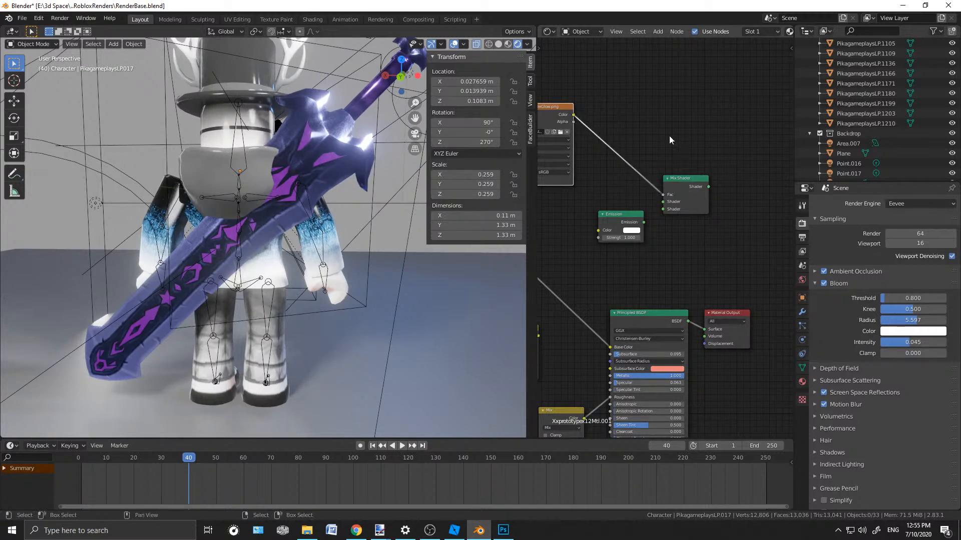
middle_drag(685, 152, 661, 111)
drag(619, 181, 639, 162)
Reposition the Emission node and connect the colour texture's Color output to its Color input
middle_drag(646, 209, 725, 210)
drag(686, 177, 661, 160)
drag(561, 206, 629, 174)
Connect the Principled BSDF to the Mix Shader's second Shader input and the Mix Shader to the Material Output's Surface
middle_drag(729, 208, 632, 210)
drag(630, 273, 622, 172)
drag(666, 147, 751, 152)
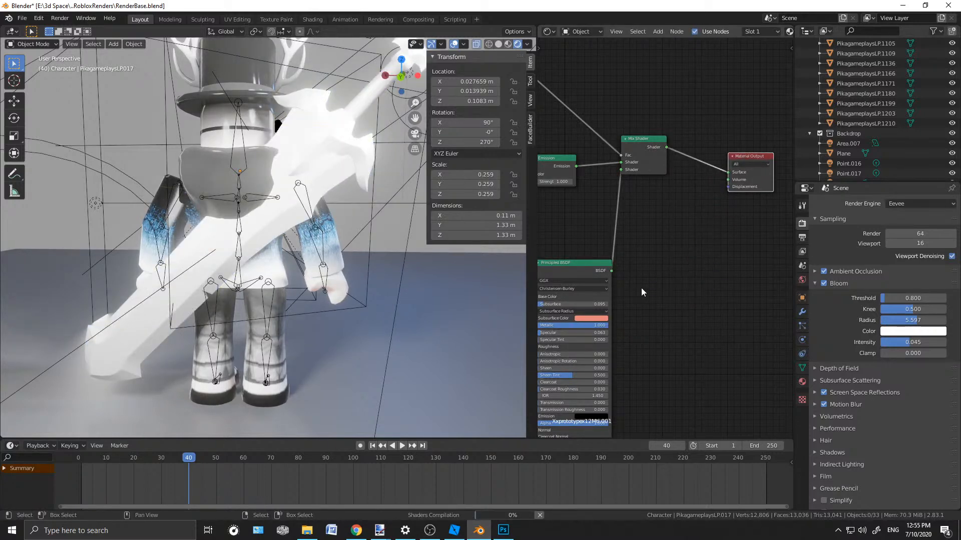
Set the Emission node's Strength to 18.5
middle_drag(567, 205, 710, 258)
scroll(711, 260, up, 7)
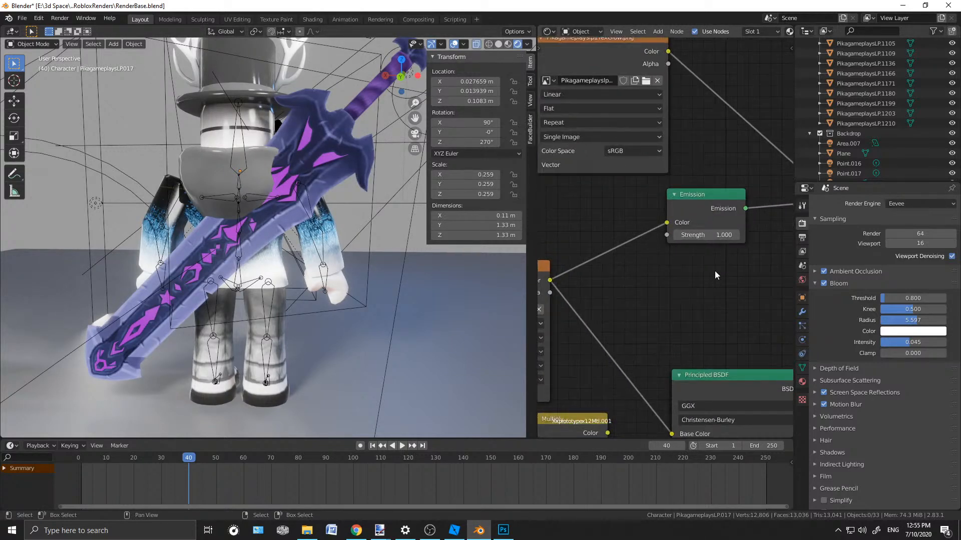
mouse_move(704, 235)
mouse_down()
mouse_move(736, 234)
mouse_move(703, 235)
mouse_up()
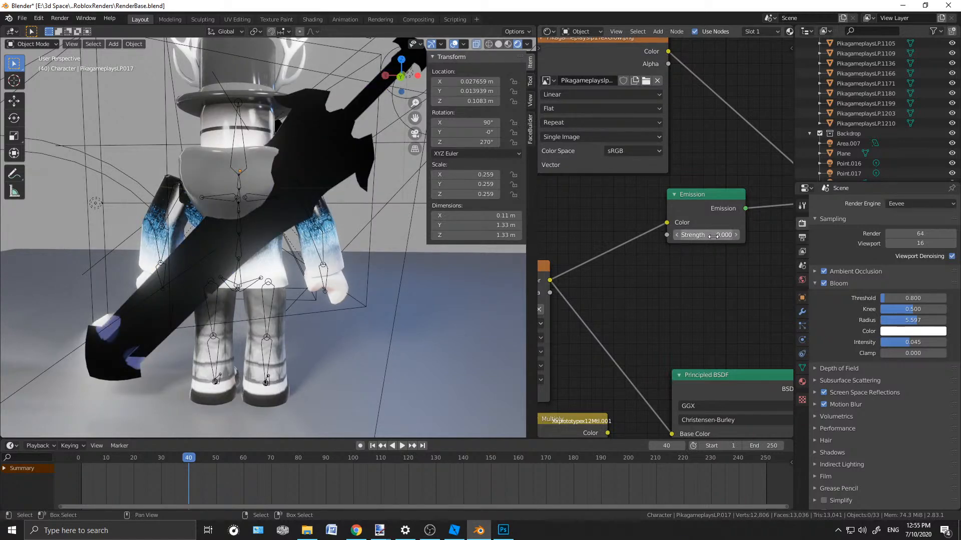
middle_drag(720, 264, 637, 317)
drag(611, 288, 661, 288)
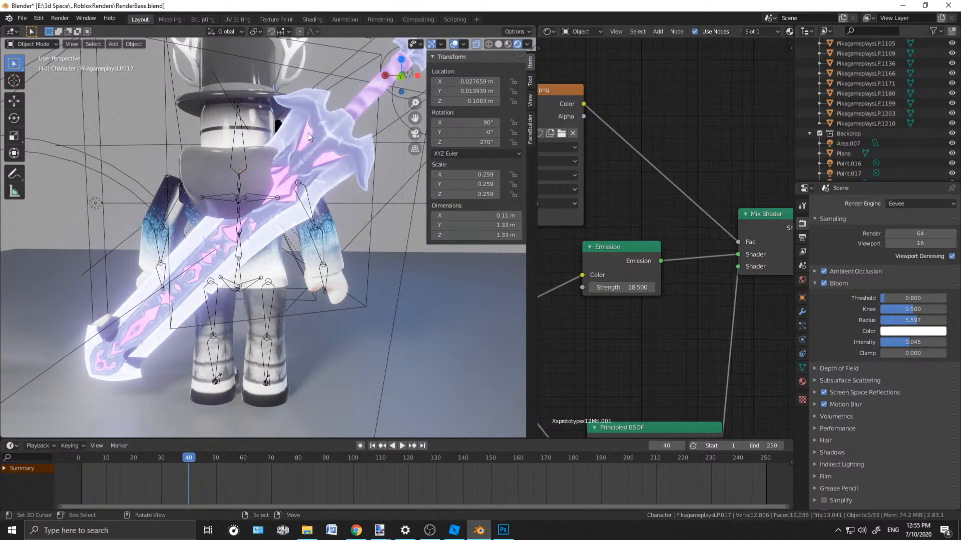
Examine the glowing sword and the finished node setup, from the textures through the Emission and Principled BSDF to the Mix Shader
middle_drag(573, 340, 729, 301)
scroll(711, 308, down, 3)
middle_drag(167, 331, 220, 315)
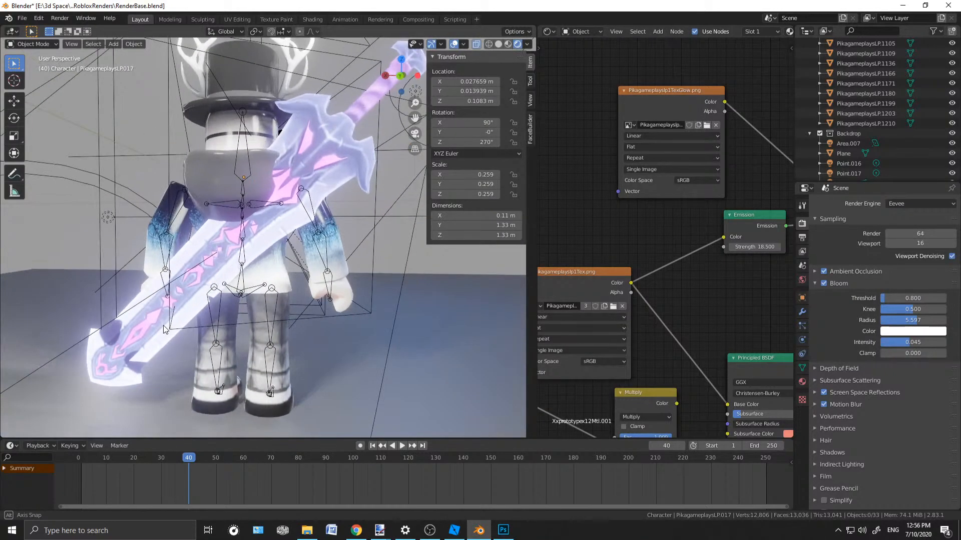
mouse_move(656, 240)
middle_down()
mouse_move(615, 246)
mouse_move(668, 240)
middle_up()
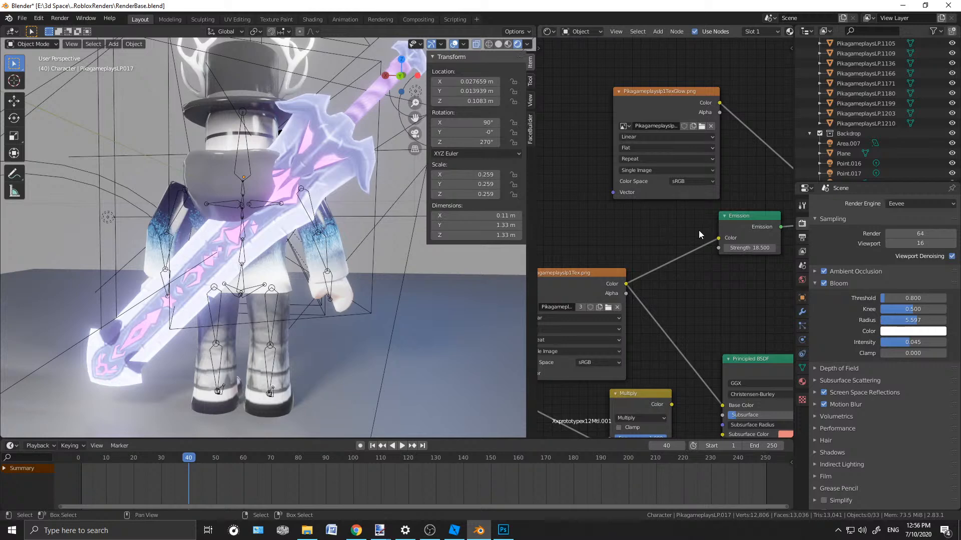
middle_drag(689, 233, 668, 215)
middle_drag(679, 304, 675, 195)
scroll(660, 234, down, 1)
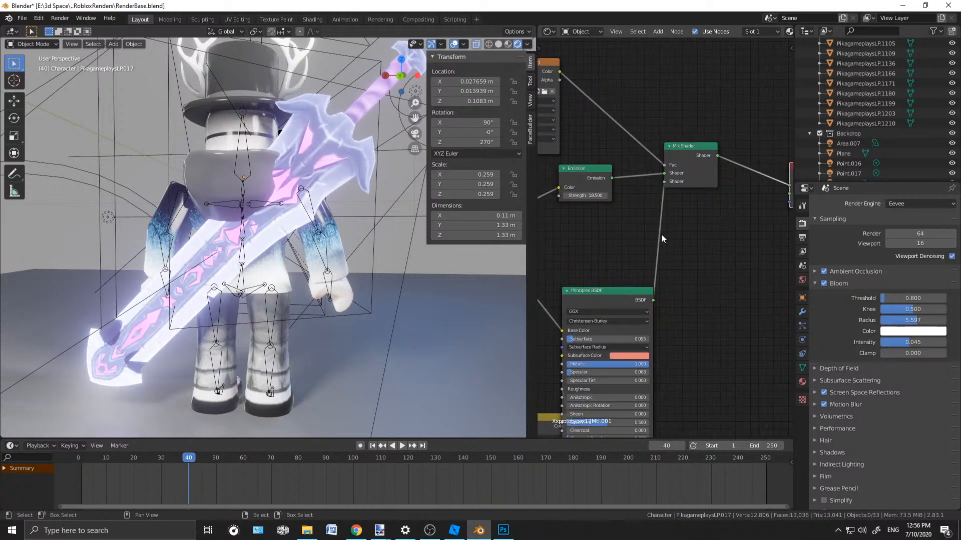
middle_drag(658, 234, 689, 268)
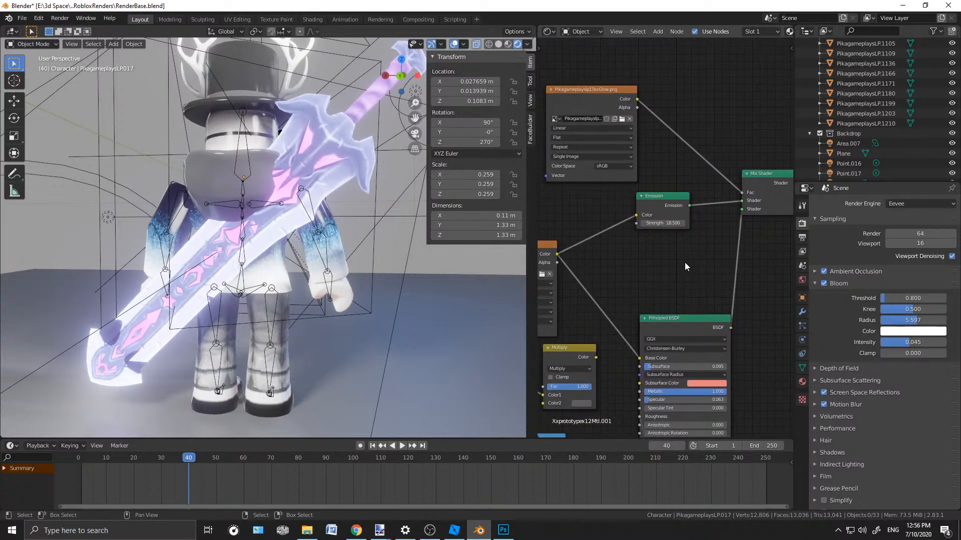
Undo the Emission strength change and the Mix Shader's connection to the Material Output in the sword's material
key(ctrl+z)
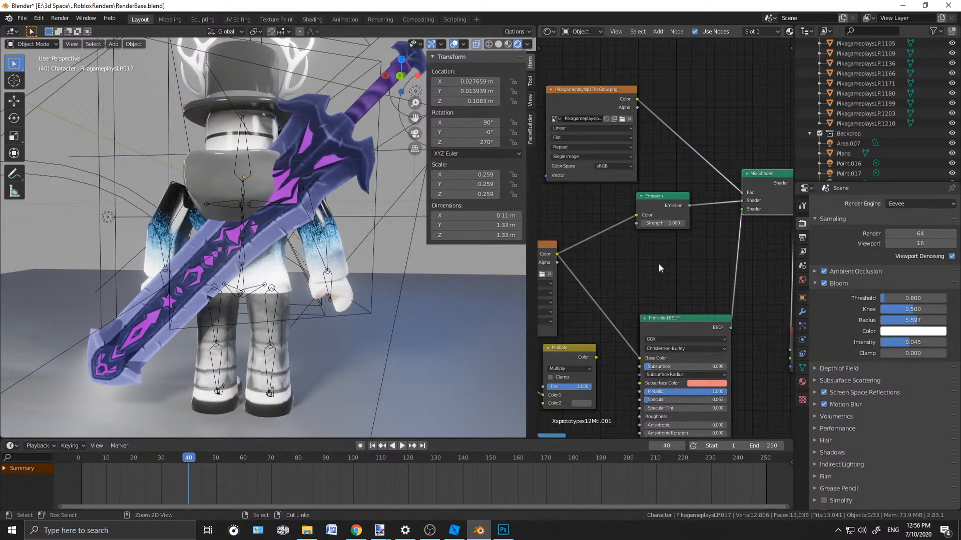
key(ctrl+z)
middle_drag(618, 267, 688, 285)
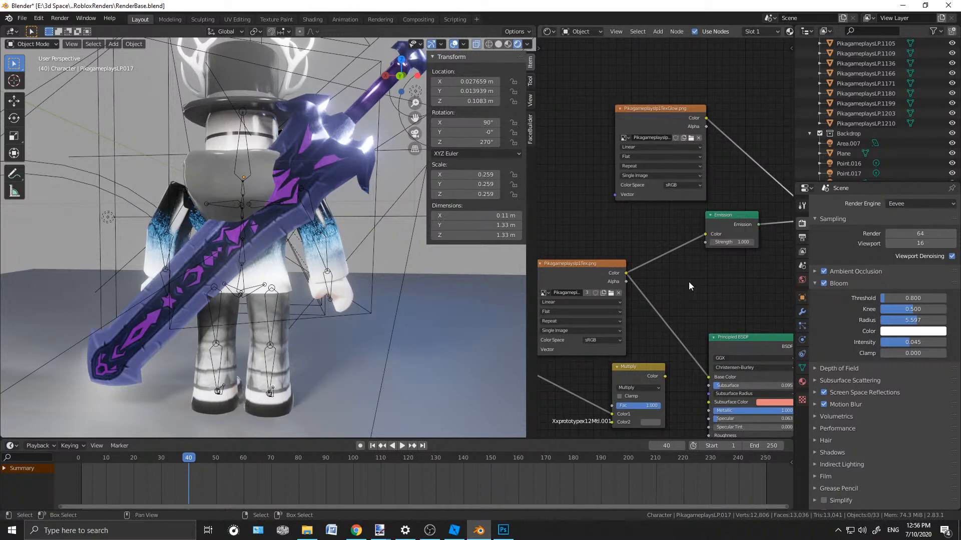
middle_drag(748, 288, 631, 271)
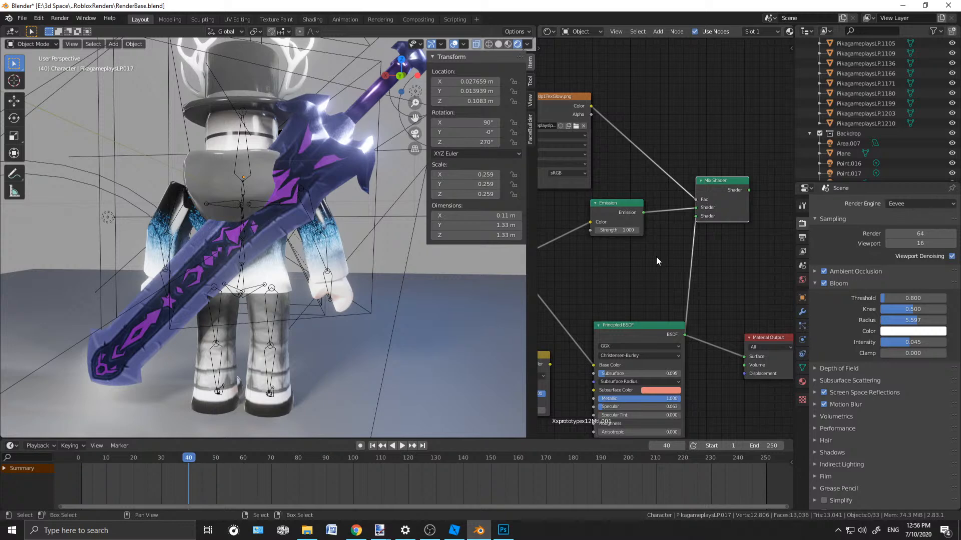
middle_drag(655, 257, 639, 234)
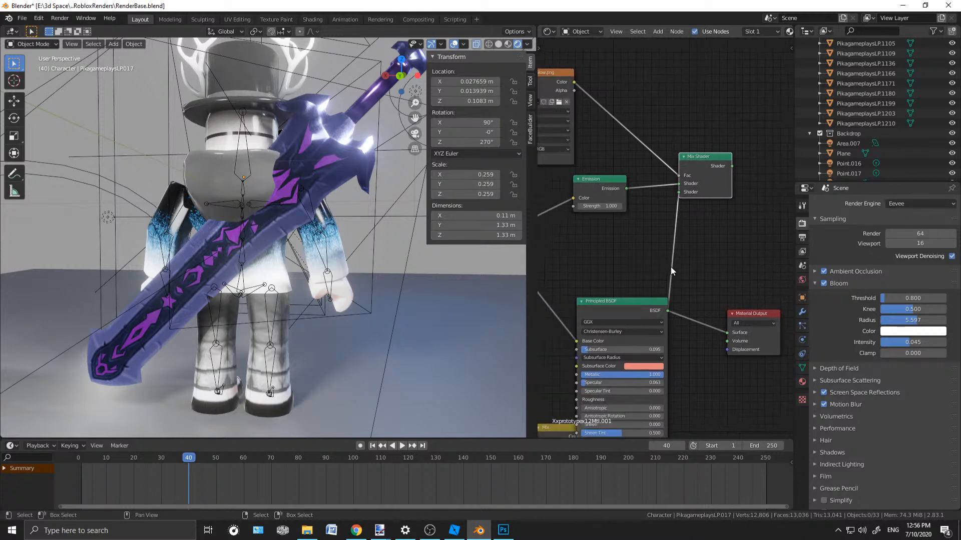
middle_drag(210, 315, 188, 290)
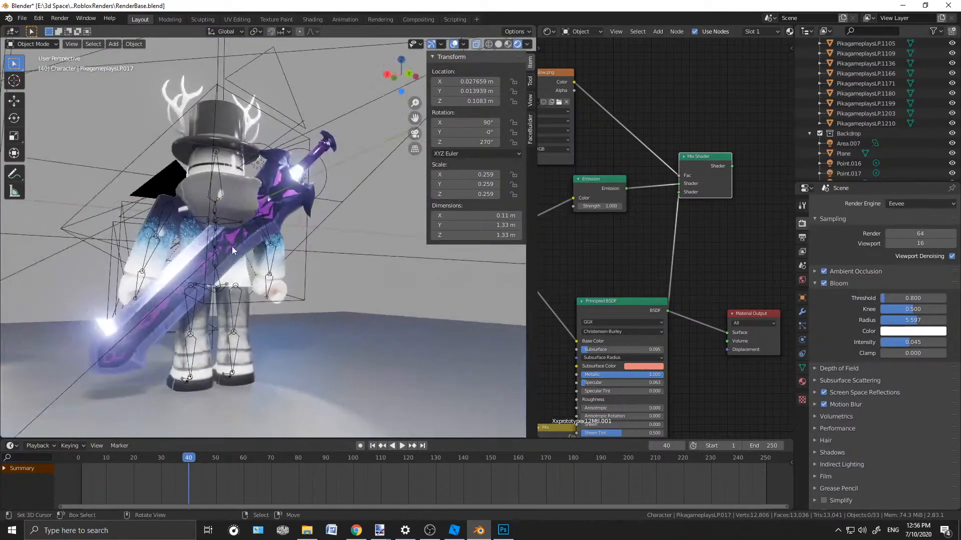
middle_drag(175, 333, 474, 294)
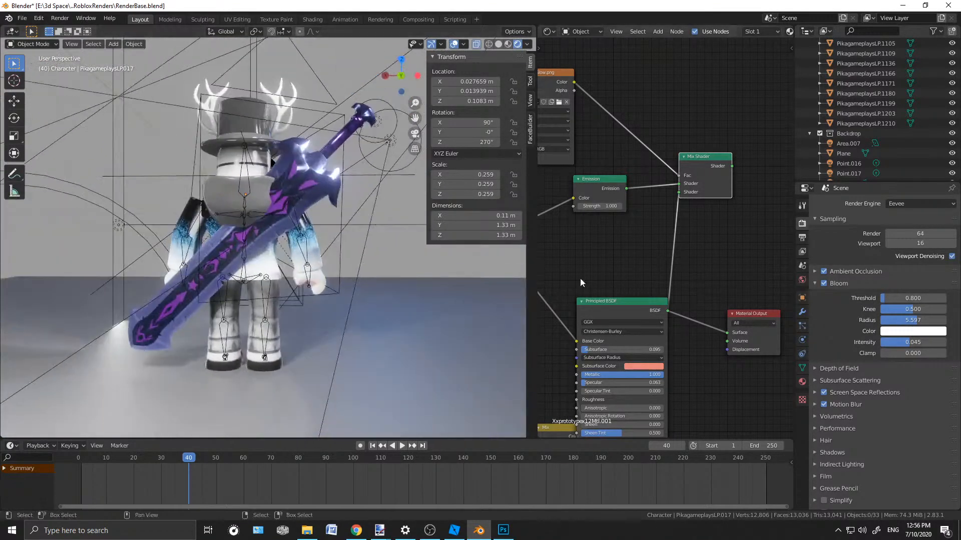
scroll(631, 256, down, 1)
middle_drag(559, 247, 678, 274)
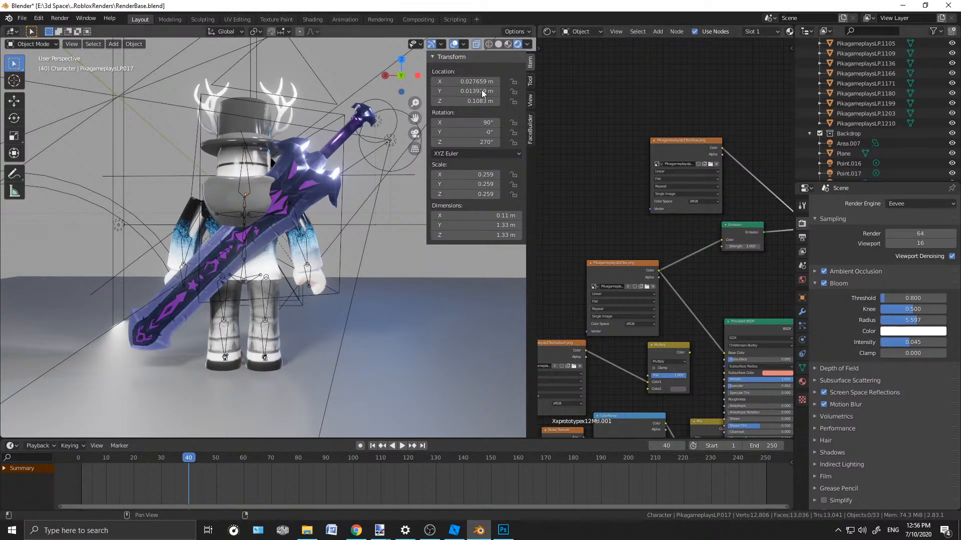
Select the sword and look over the Pikagameplays model and texture files in File Explorer
click(305, 158)
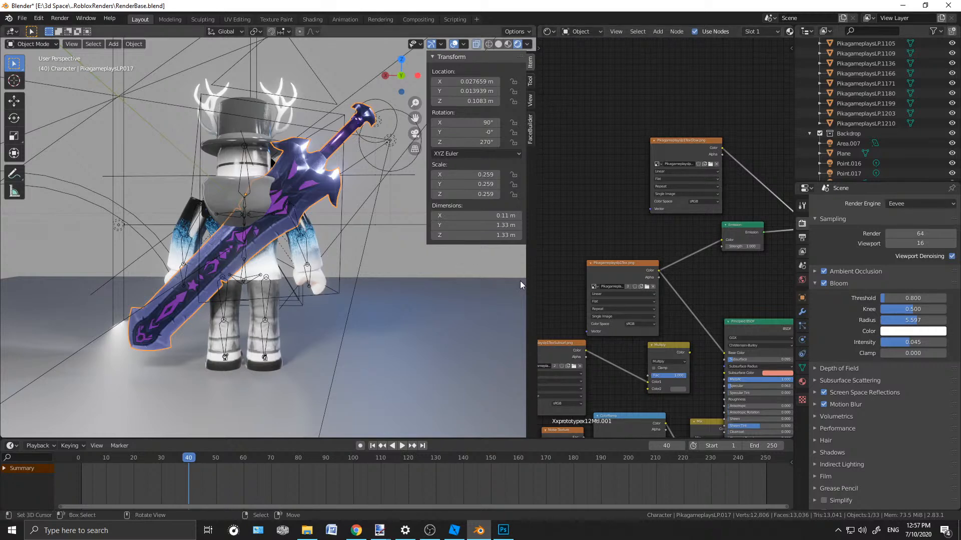
click(307, 531)
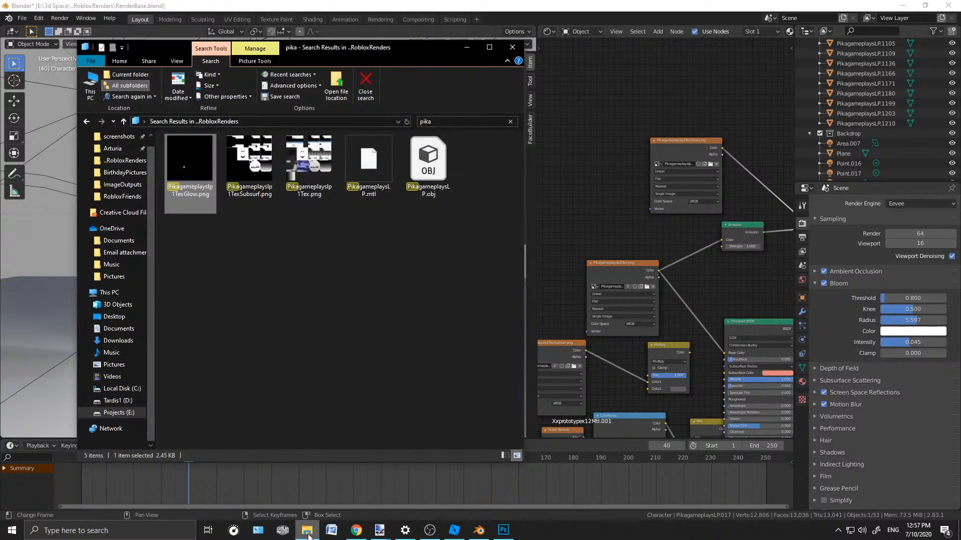
click(467, 48)
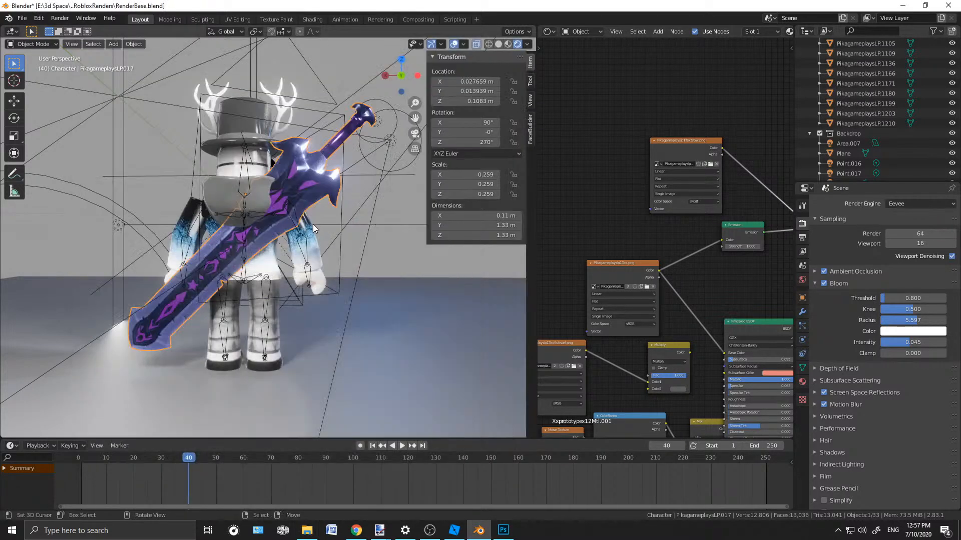
Switch the 3D viewport to the scene camera's view of the character
middle_drag(312, 219, 323, 200)
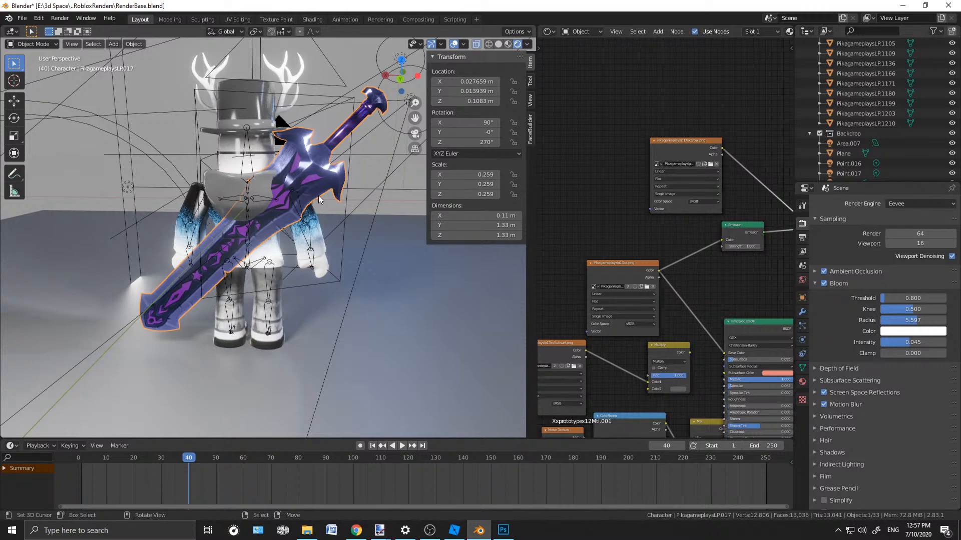
middle_drag(232, 215, 372, 246)
click(367, 70)
middle_drag(354, 172, 164, 214)
scroll(293, 198, up, 5)
key(KP_0)
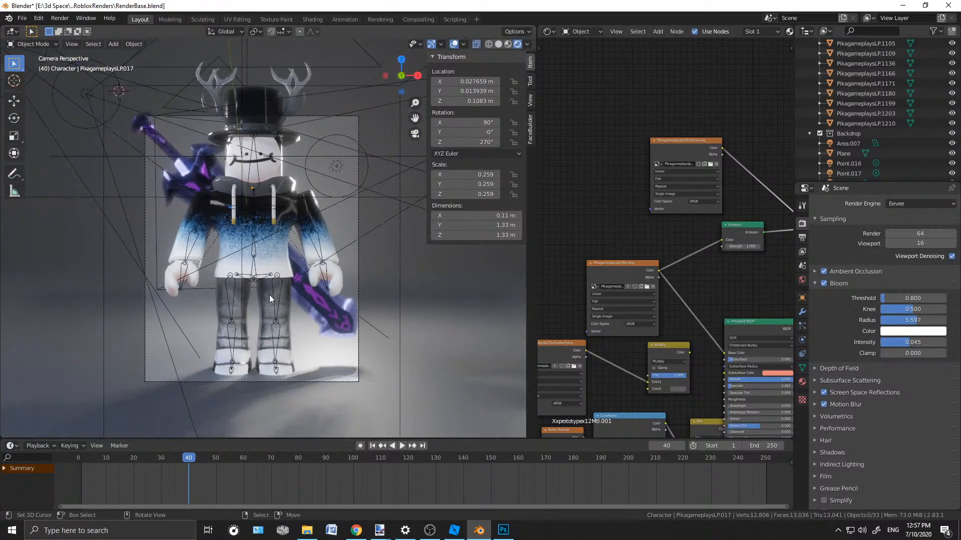
scroll(269, 295, down, 2)
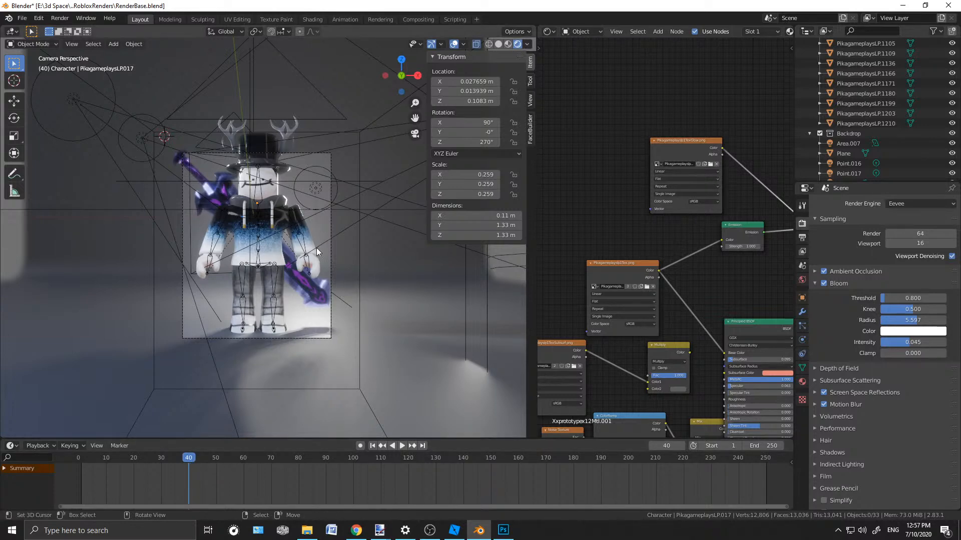
scroll(317, 244, up, 4)
Move the animation's current frame to 31
key(space)
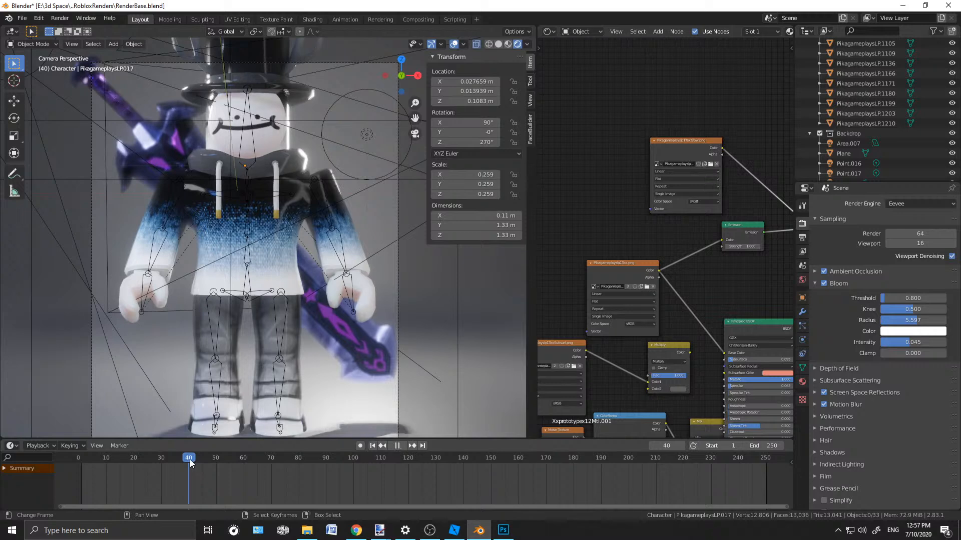
drag(190, 460, 163, 458)
key(space)
scroll(218, 344, down, 2)
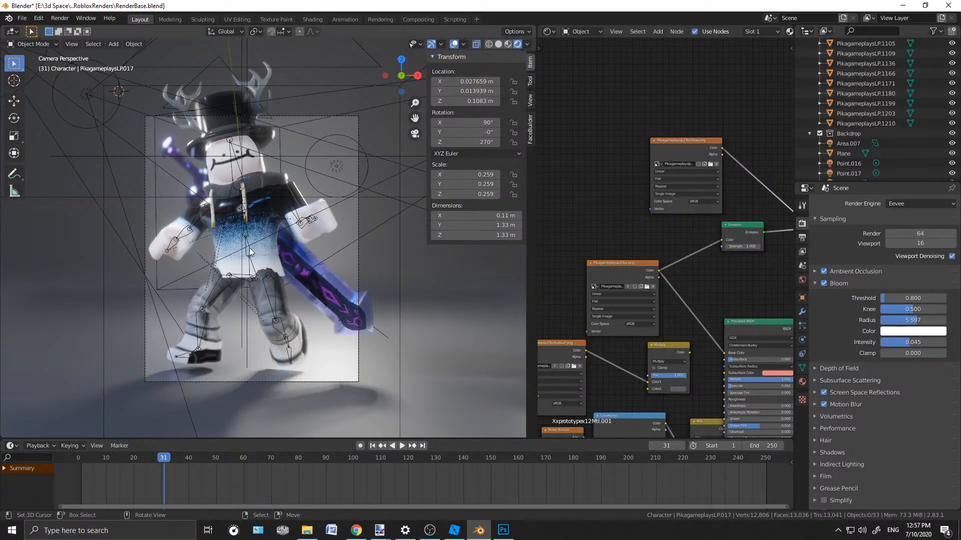
Move the character's metarig slightly within the camera frame, to about X 0.078 m and Z -0.857 m
click(248, 248)
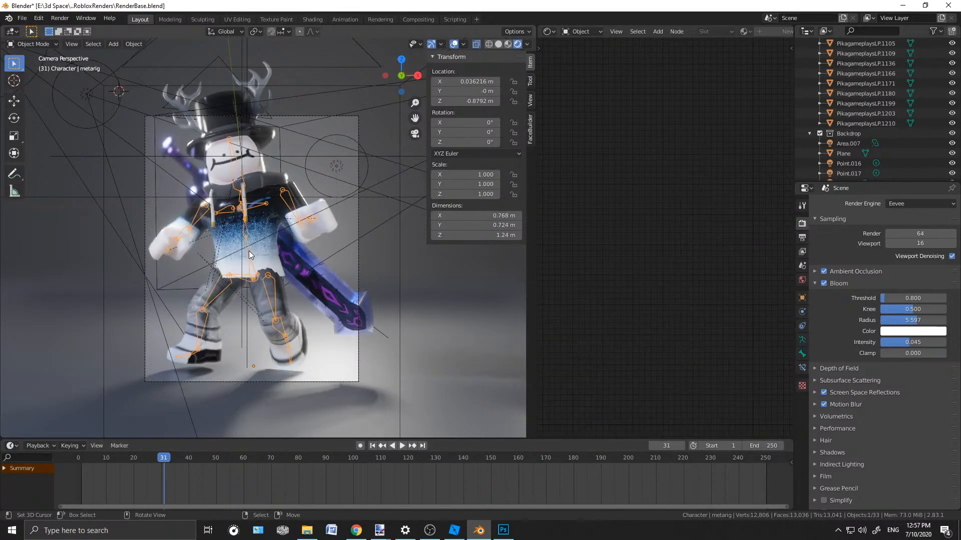
key(g)
click(275, 254)
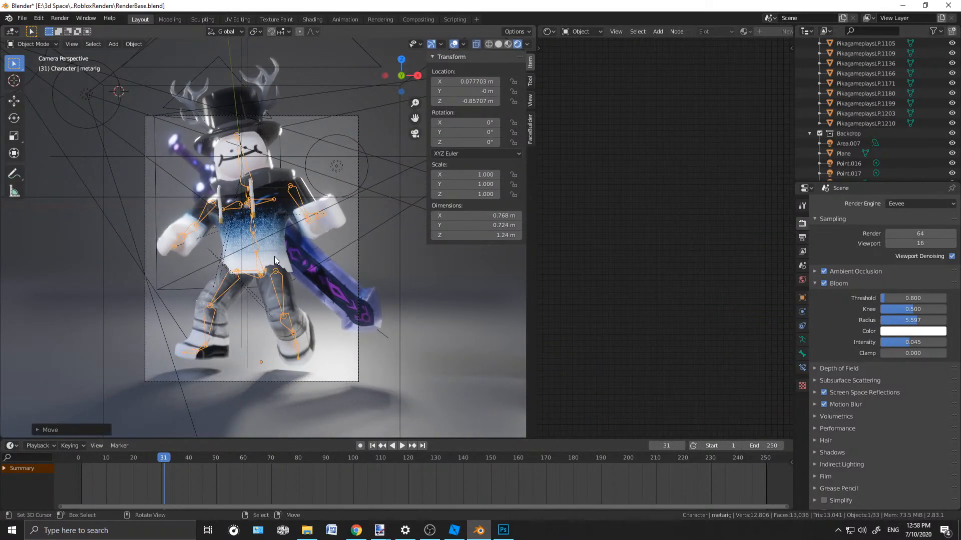
Pull the camera back along its local Z axis to about Y -3.68 m so the character fits its frame
scroll(320, 177, down, 2)
click(311, 155)
key(g)
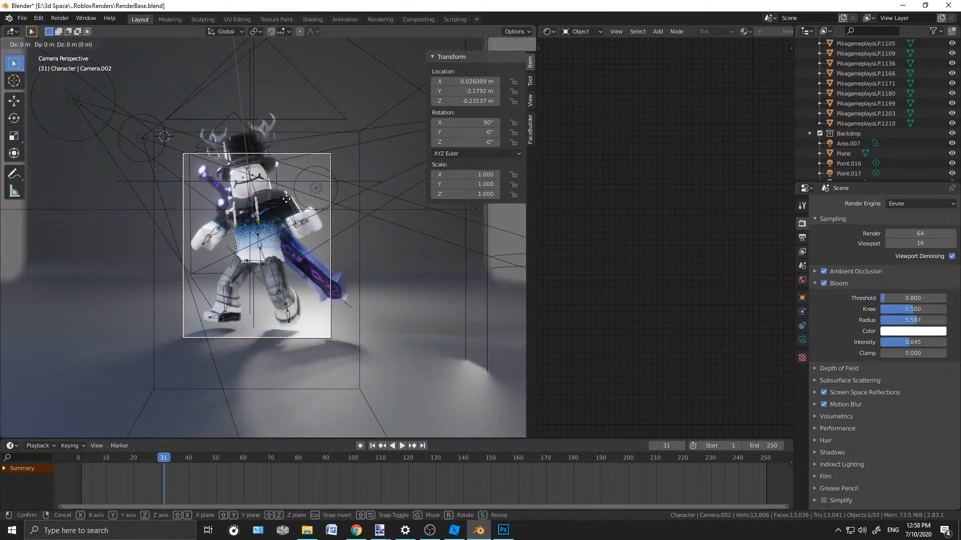
key(z)
key(z)
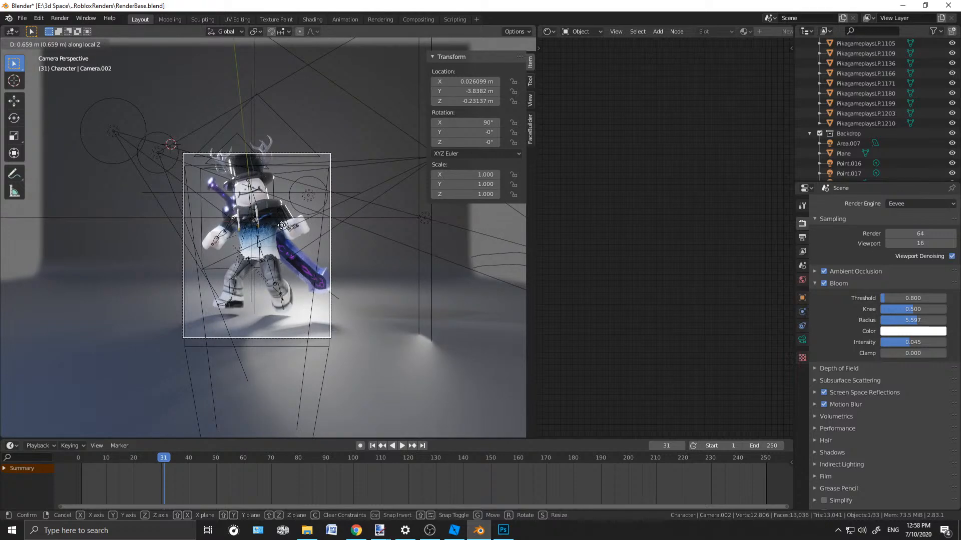
click(266, 272)
Raise the camera and shift it sideways to about X 0.086 m and Z -0.066 m to centre the character
key(g)
key(z)
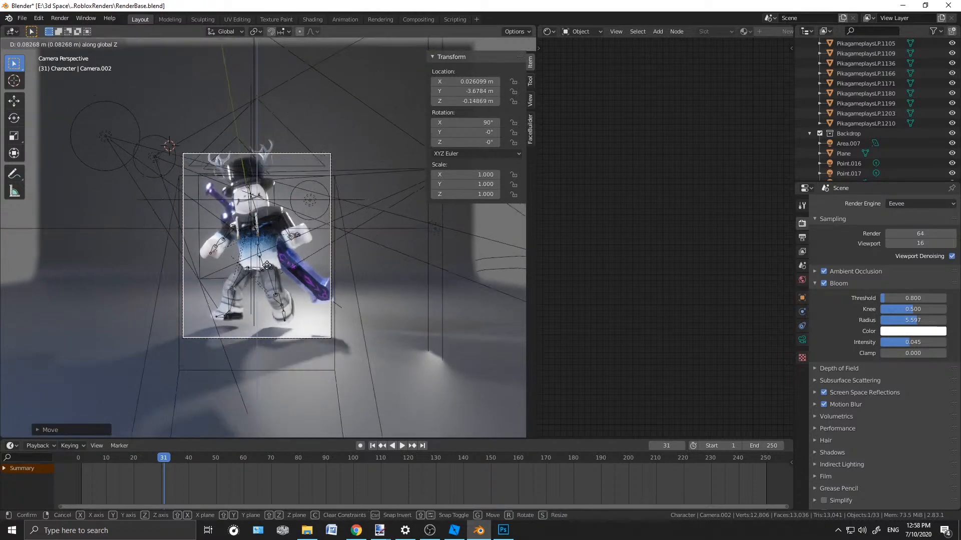
click(269, 260)
key(g)
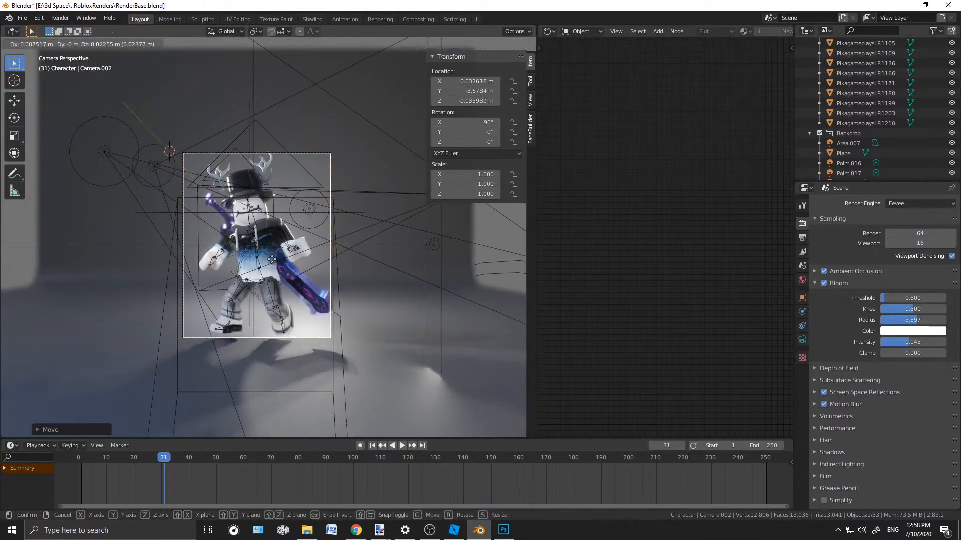
click(274, 261)
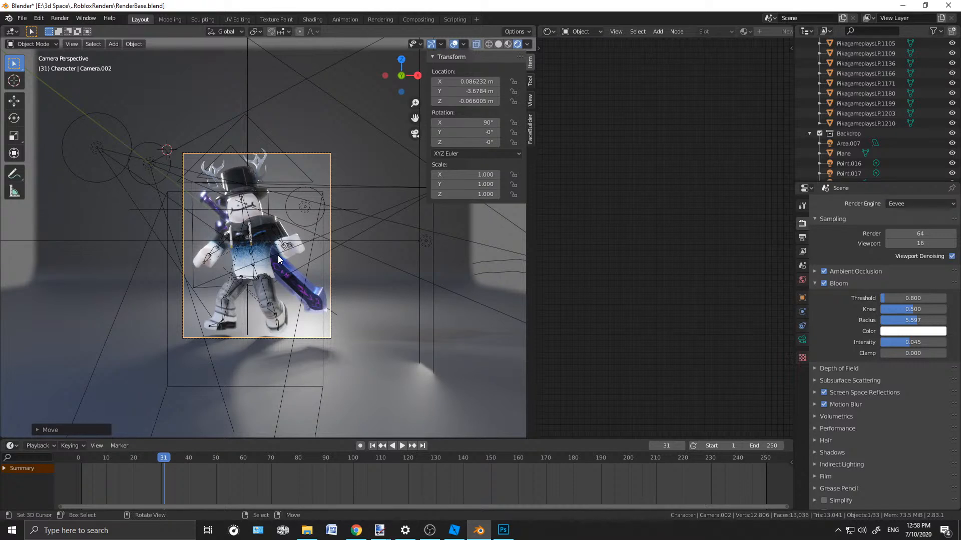
Examine the character's pose and framing up close within the camera view
scroll(278, 256, up, 2)
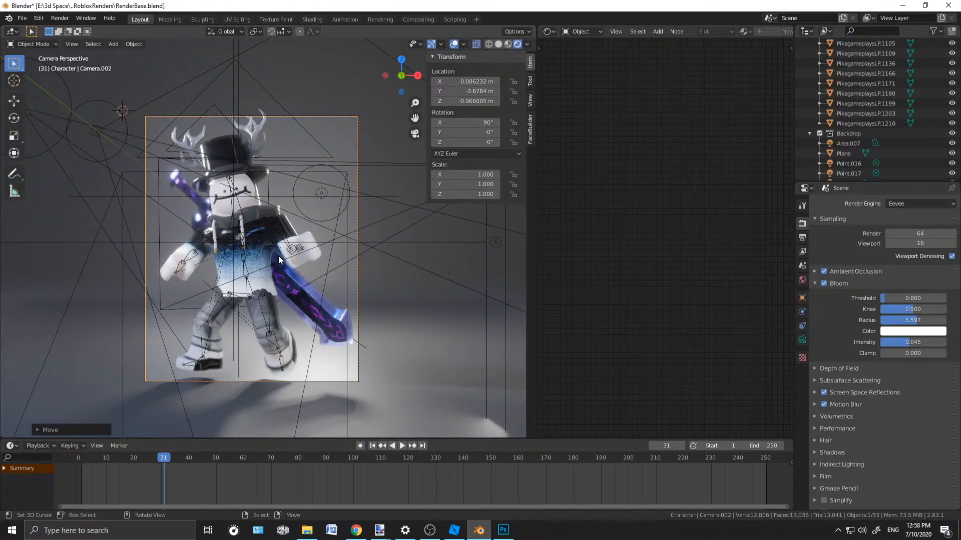
scroll(278, 256, up, 2)
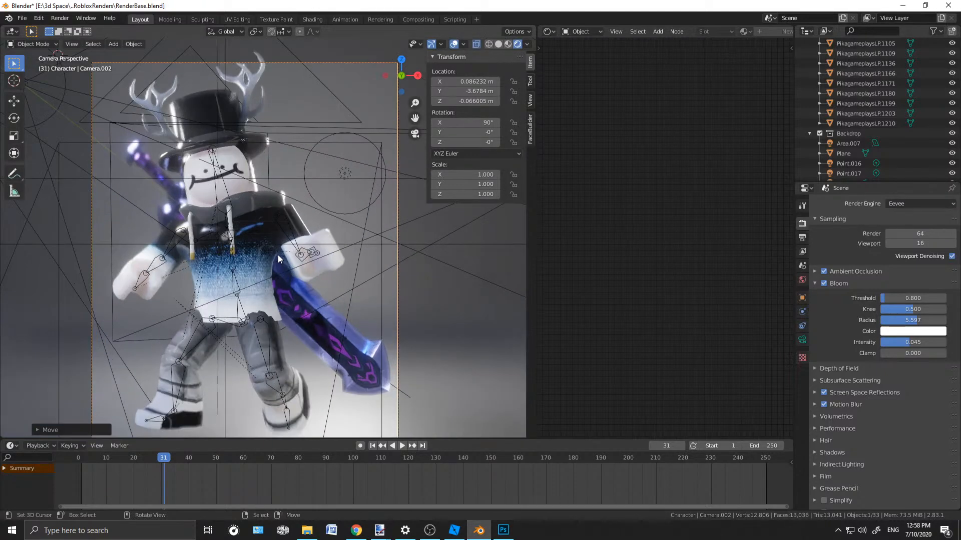
scroll(278, 254, down, 4)
click(306, 48)
scroll(331, 259, up, 2)
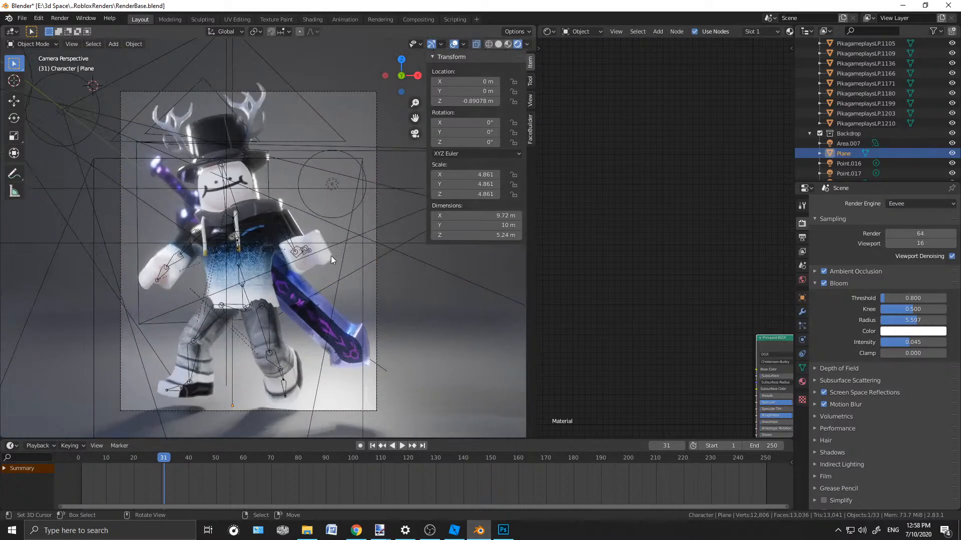
scroll(331, 254, up, 2)
shift+middle_drag(311, 286, 308, 260)
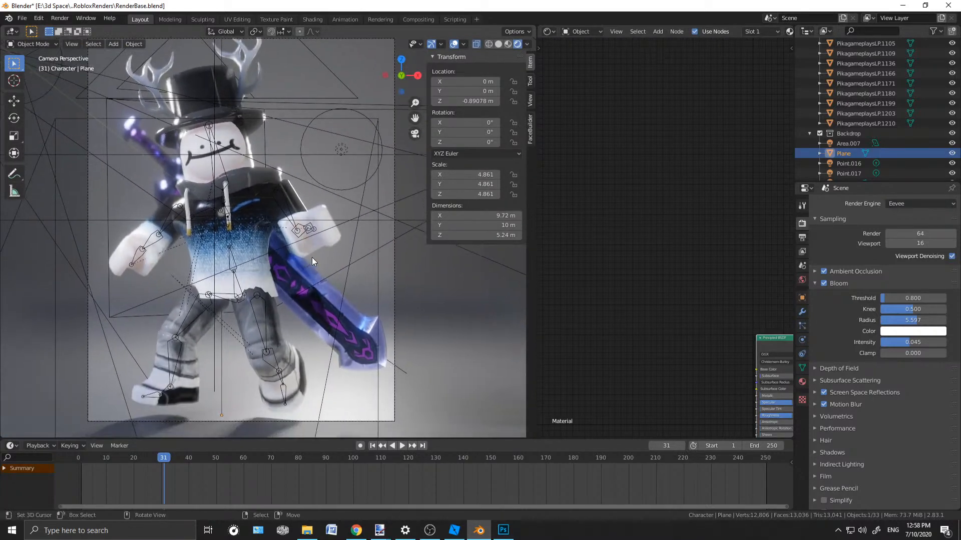
scroll(322, 300, down, 1)
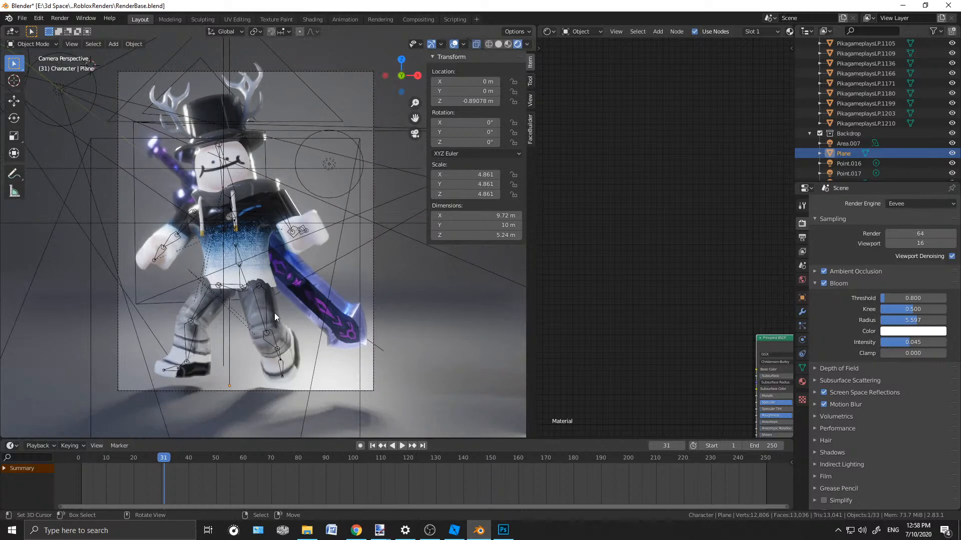
Put the character's metarig into Pose Mode and select its left thigh bone
click(275, 316)
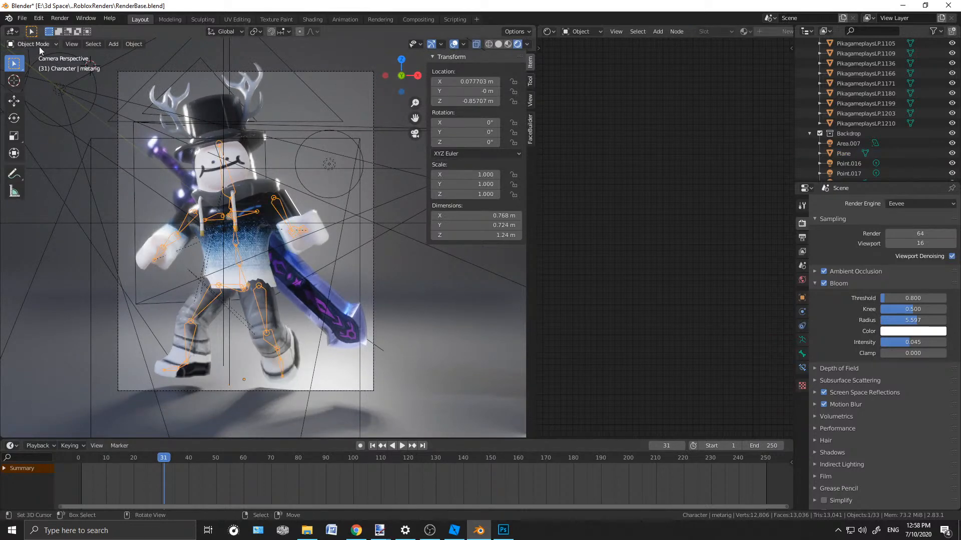
click(39, 44)
click(39, 79)
scroll(376, 394, up, 2)
click(263, 344)
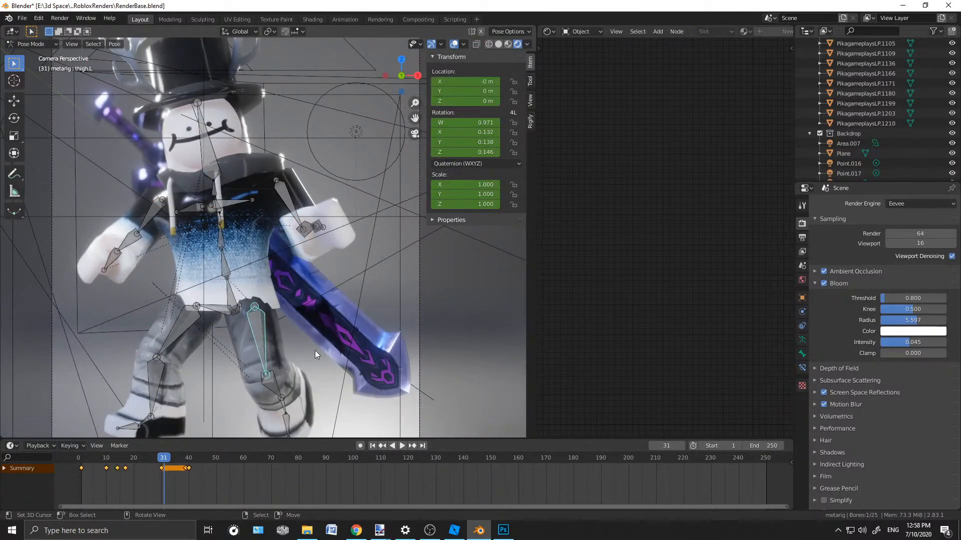
middle_drag(314, 351, 326, 345)
key(KP_0)
key(r)
key(x)
key(x)
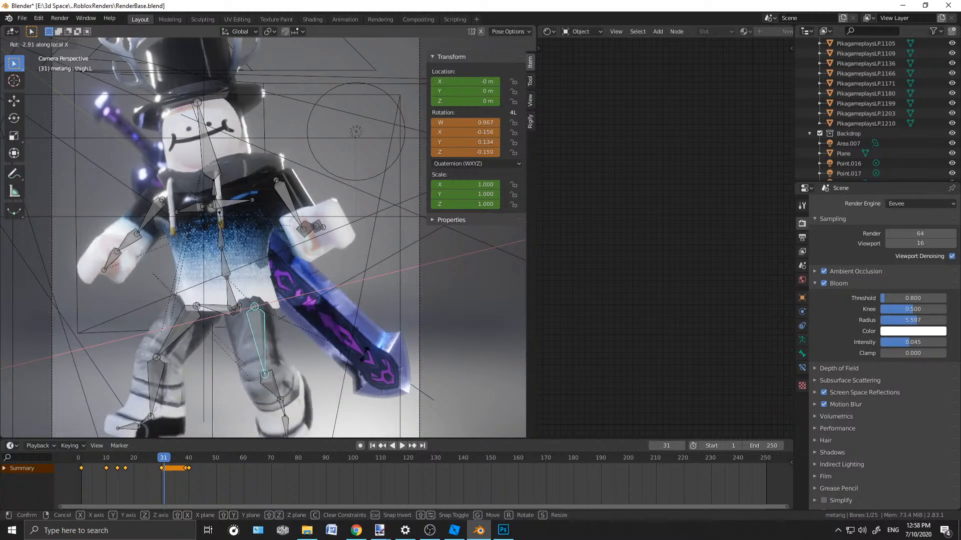
key(Escape)
middle_drag(300, 330, 353, 356)
key(r)
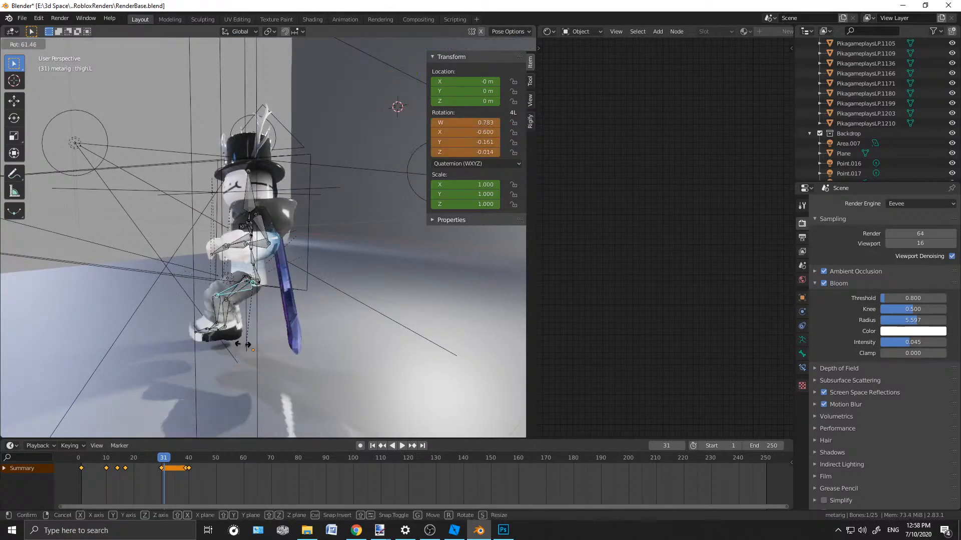
right_click(202, 363)
middle_drag(203, 352, 328, 353)
key(r)
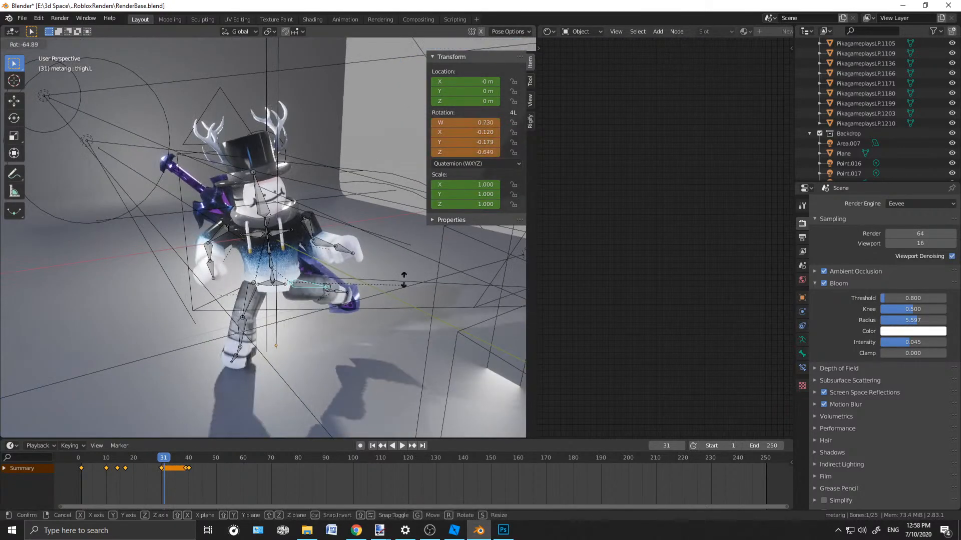
right_click(301, 353)
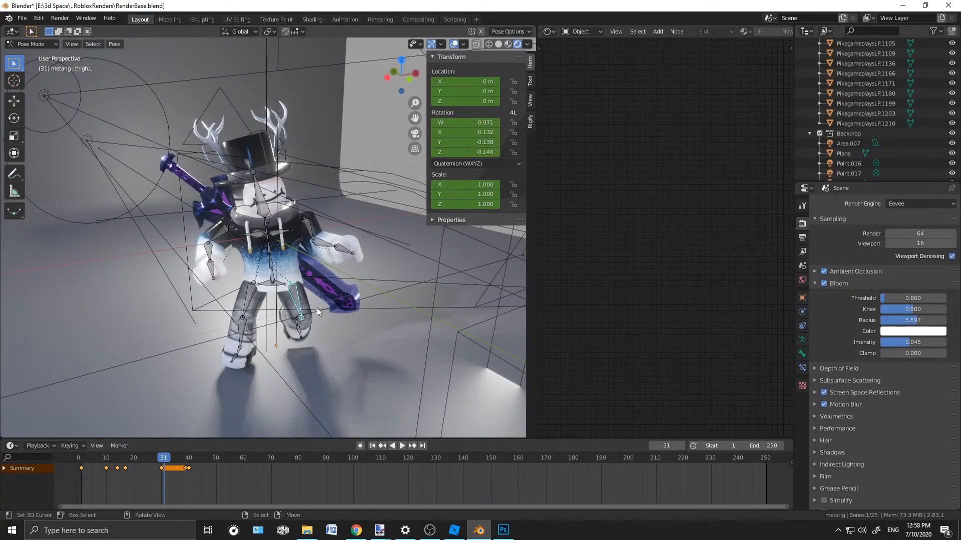
key(KP_0)
key(r)
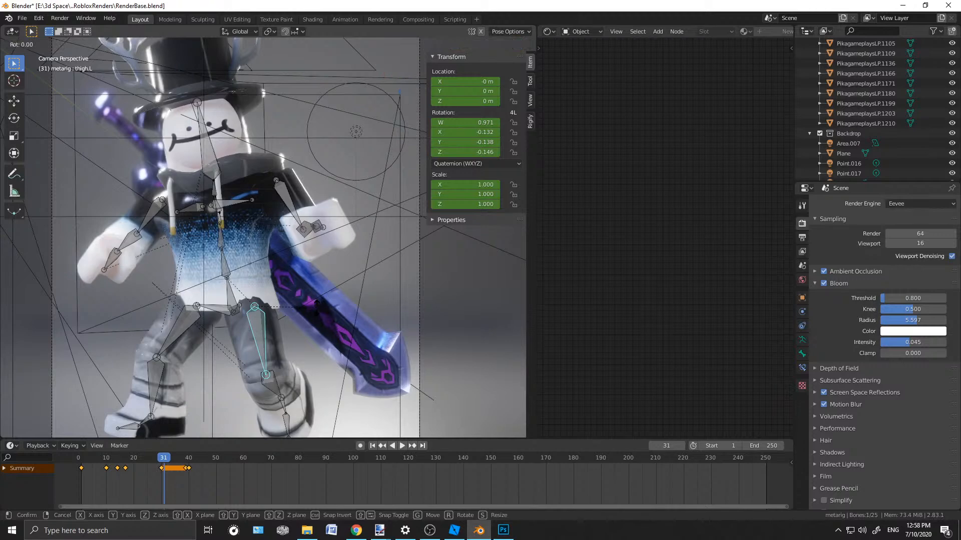
key(x)
key(x)
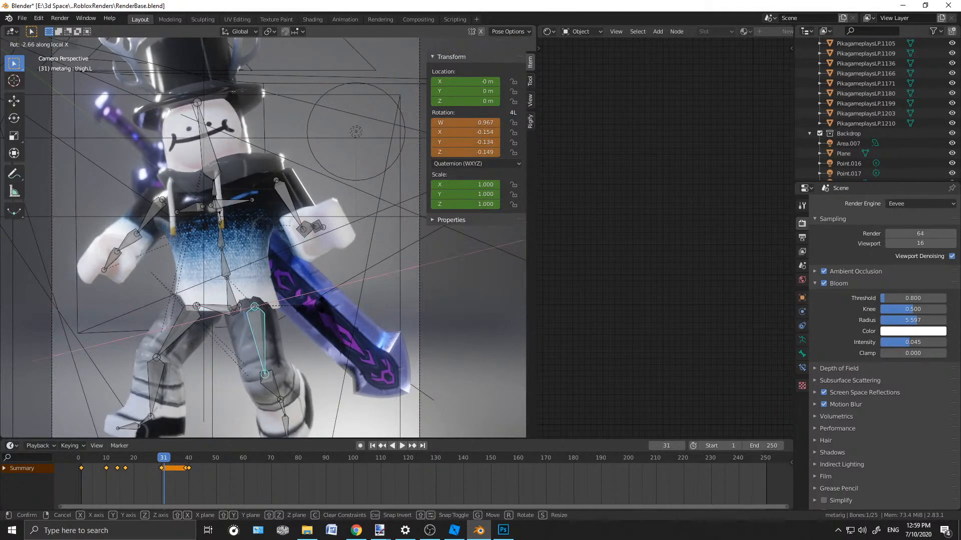
click(320, 384)
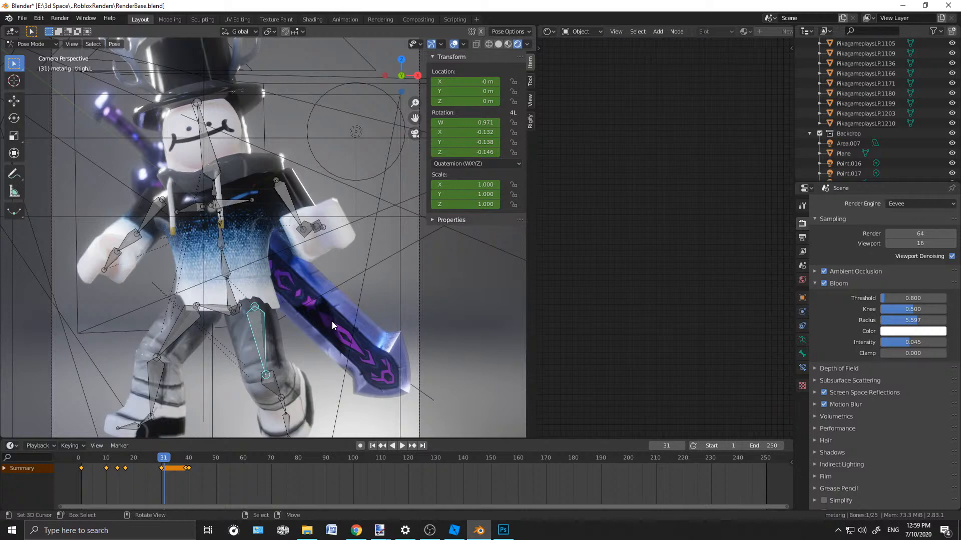
key(r)
key(y)
key(y)
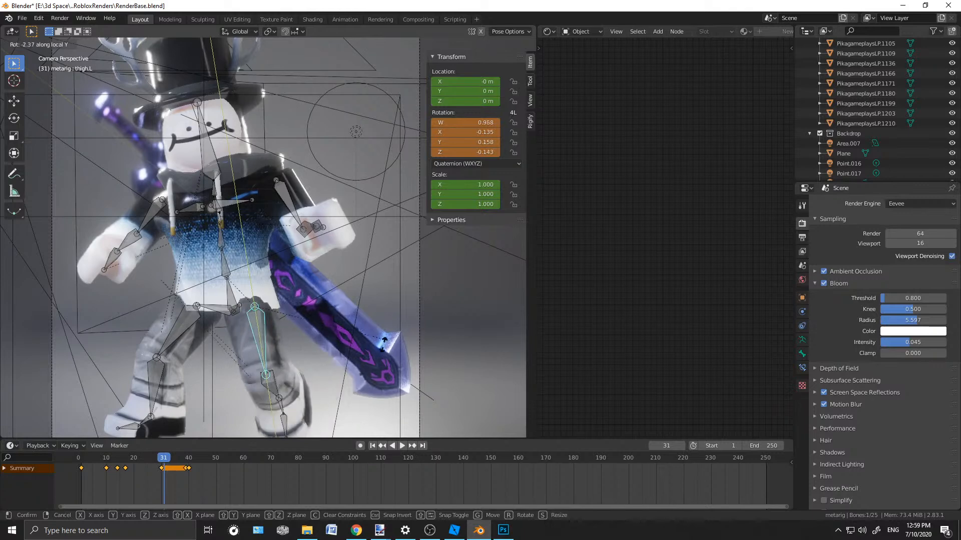
right_click(384, 388)
Rotate the left thigh bone about its local Z and X axes to swing the leg outward, to about X -0.019, Z -0.306
key(r)
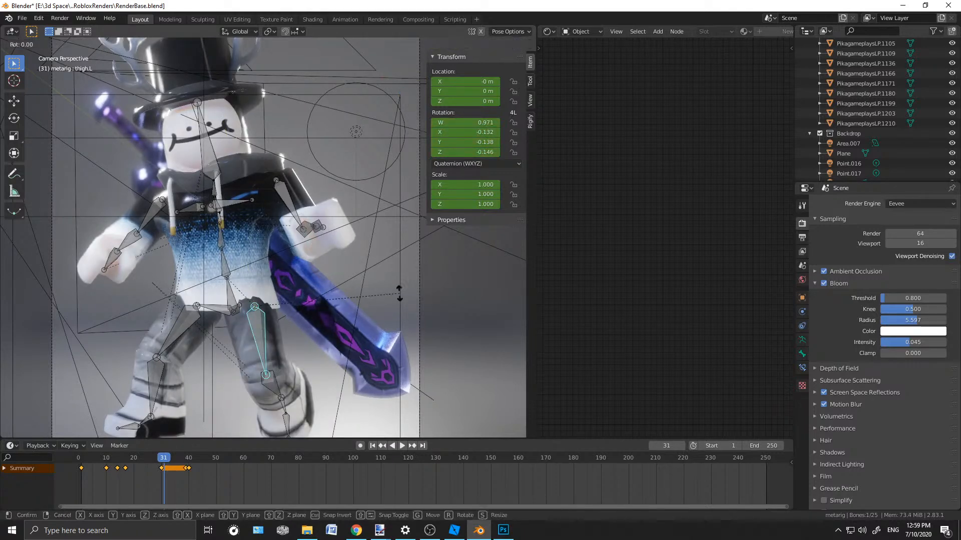
key(z)
key(z)
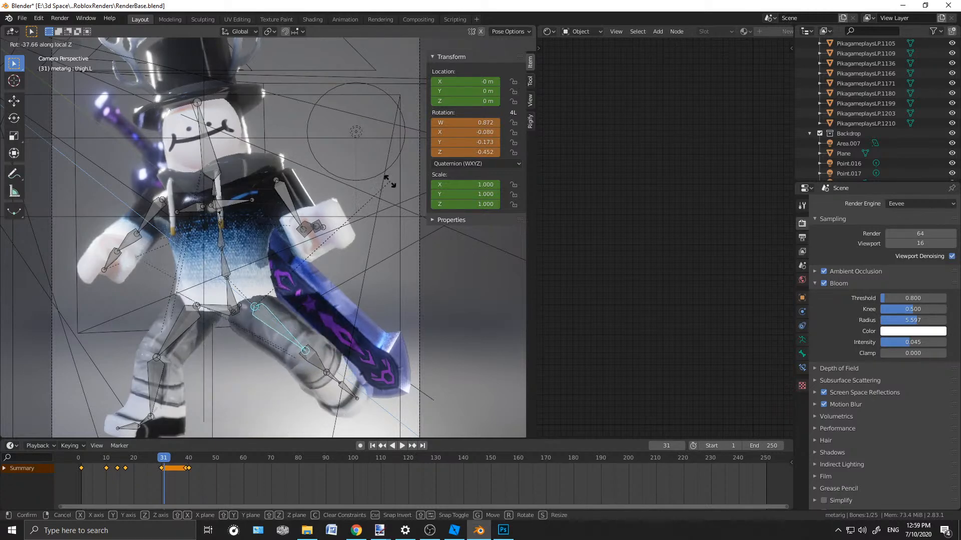
click(385, 241)
key(r)
key(x)
key(x)
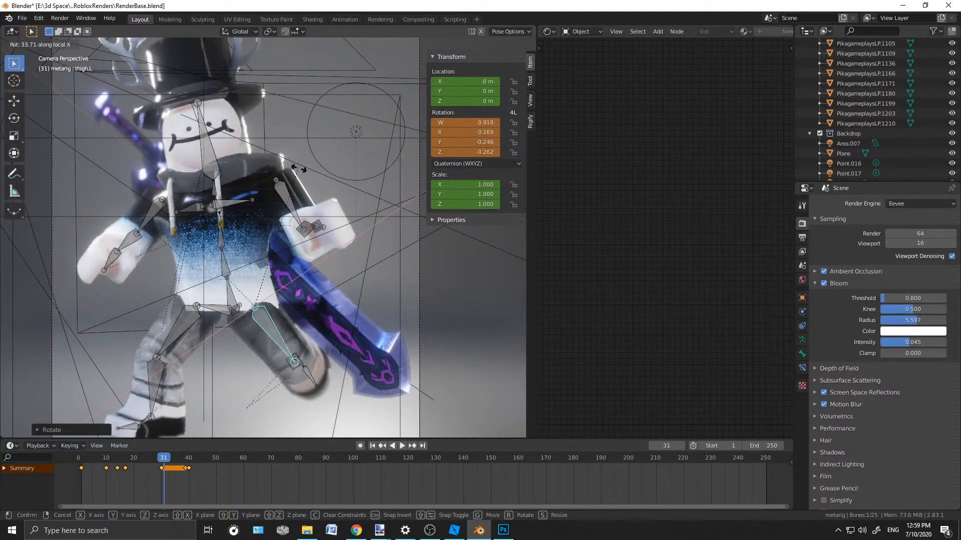
click(339, 208)
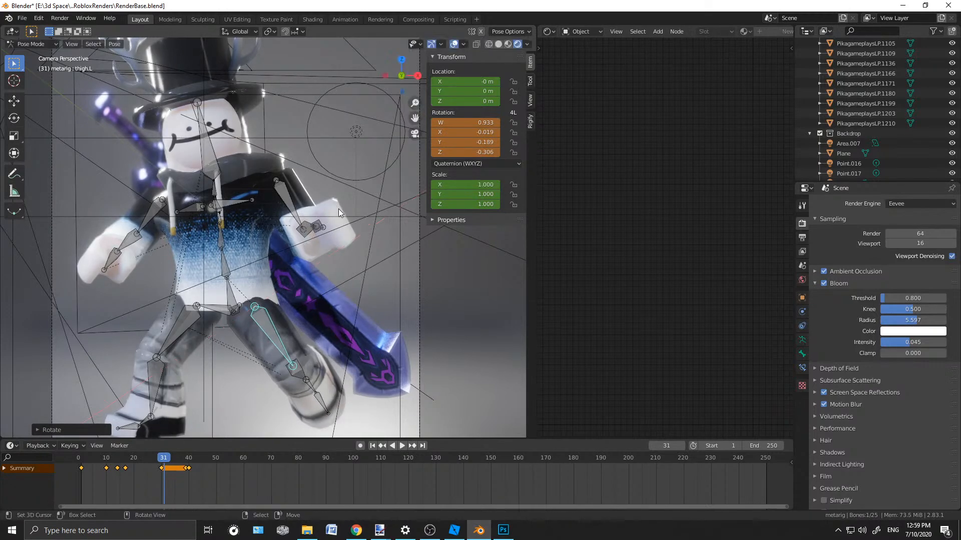
Rotate the left upper arm bone by about -36° in the camera view to raise the arm outward
scroll(360, 295, down, 2)
click(283, 207)
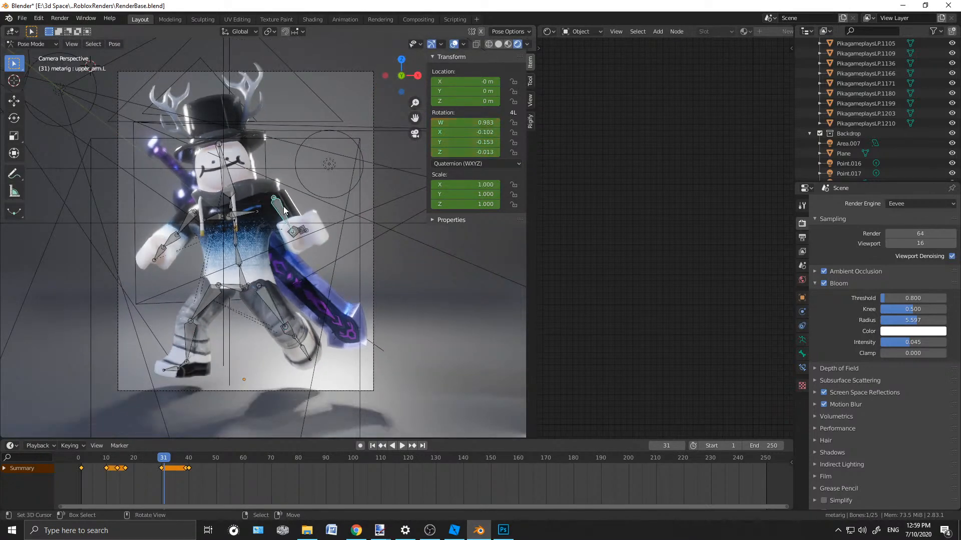
key(r)
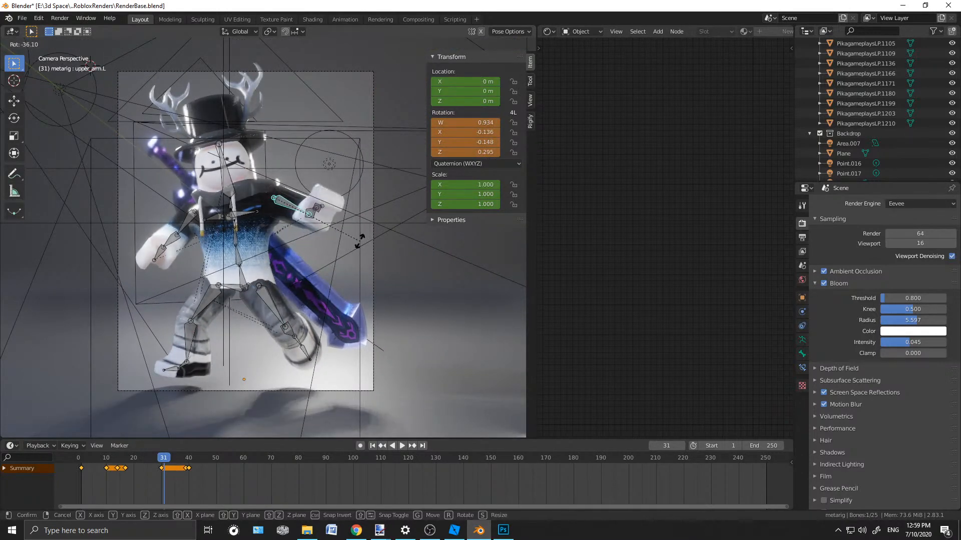
click(363, 231)
Twist the left hand bone about its local Y axis by about -20°
click(310, 208)
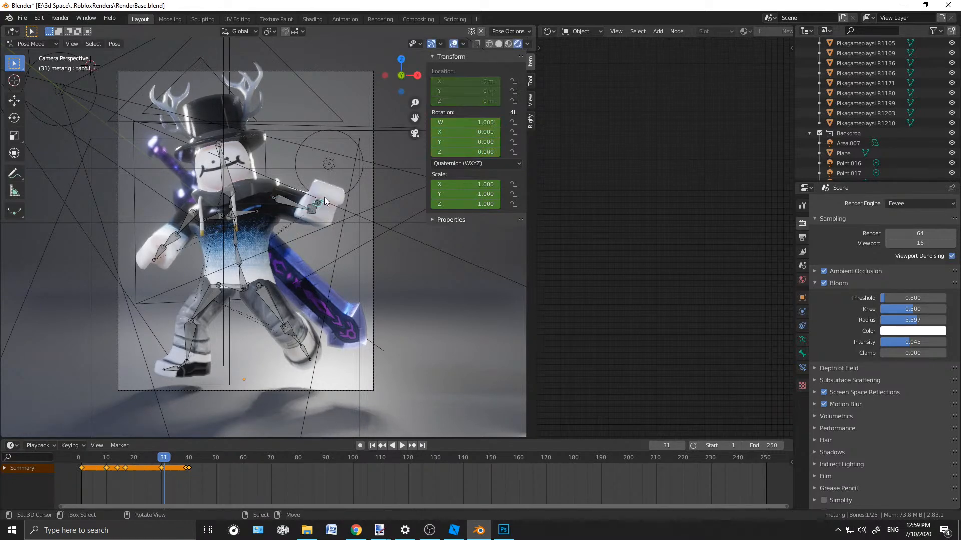
key(r)
key(y)
key(y)
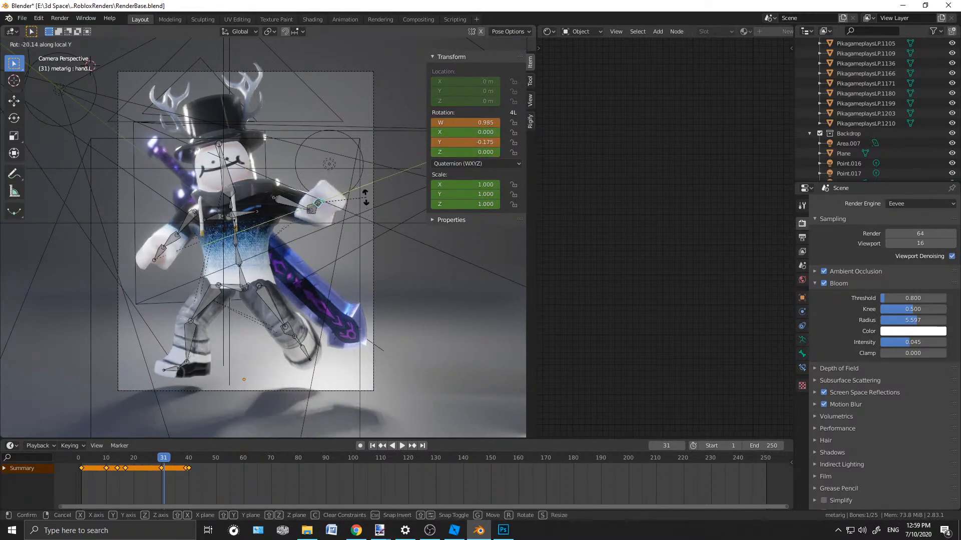
click(363, 203)
Rotate the right upper arm bone forward about its local X axis until its quaternion X is about 0.308
click(181, 230)
middle_drag(182, 234, 283, 310)
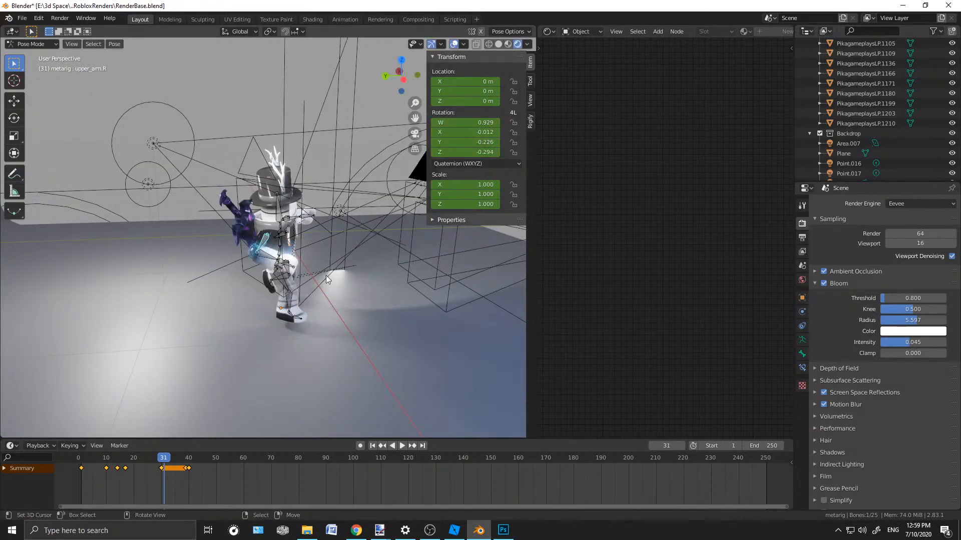
key(r)
key(x)
key(x)
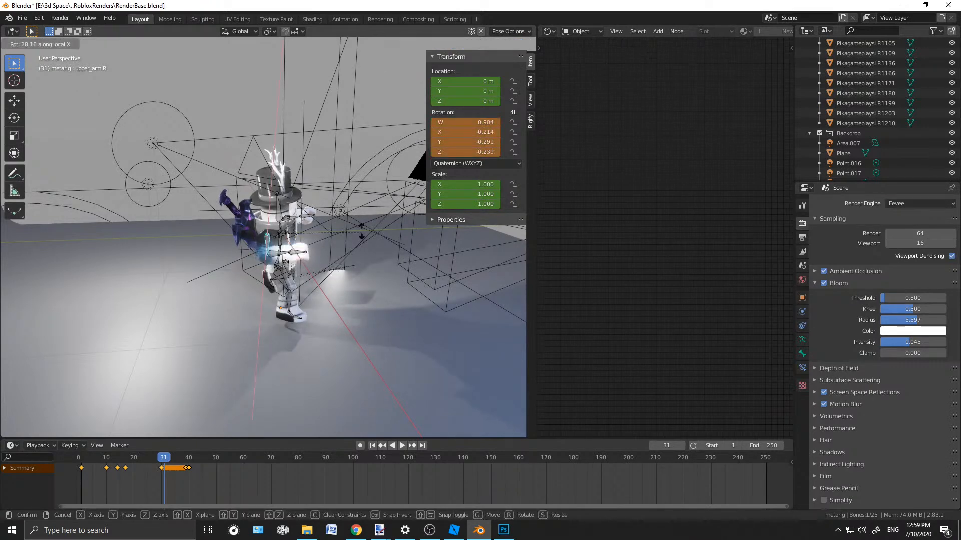
click(355, 213)
key(KP_0)
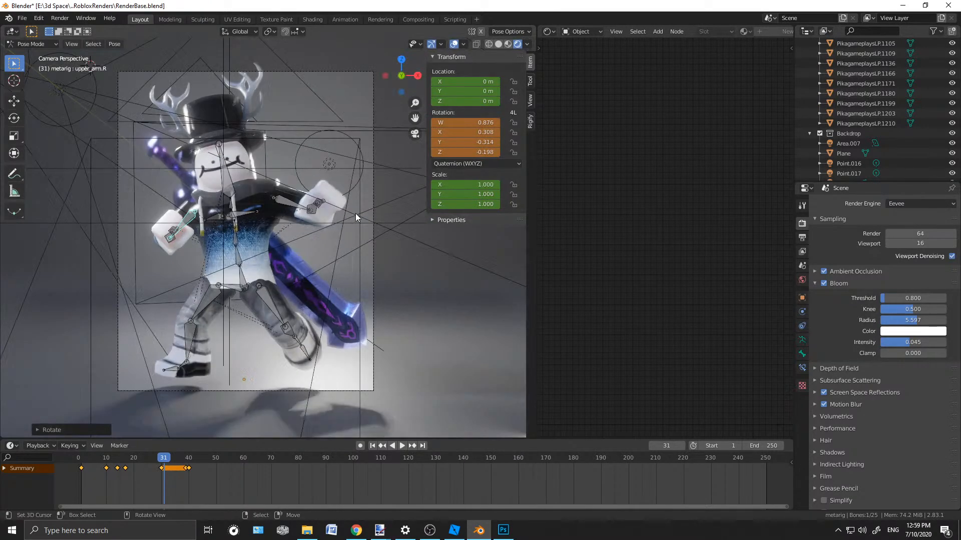
Rotate the right forearm bone about its local X axis by about -39° to straighten the arm outward
click(176, 236)
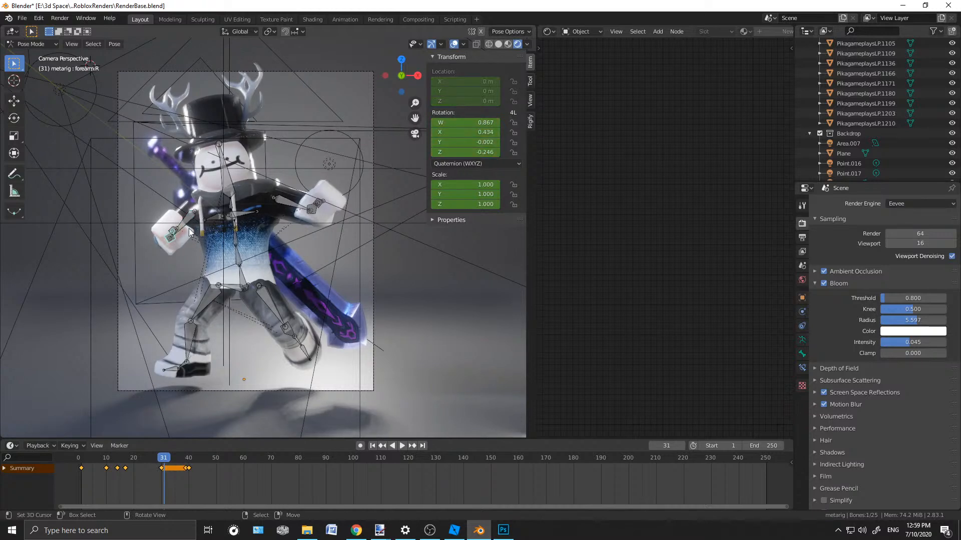
key(r)
key(x)
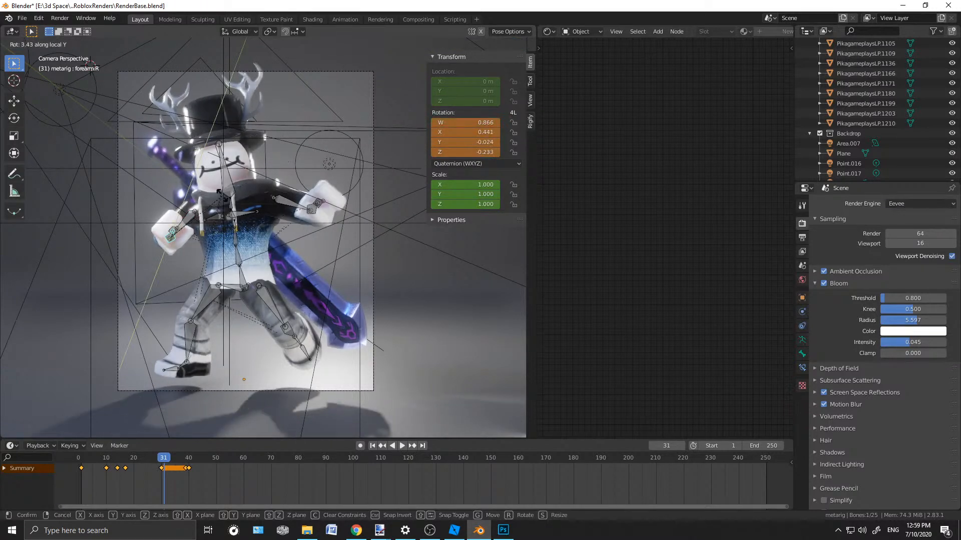
key(x)
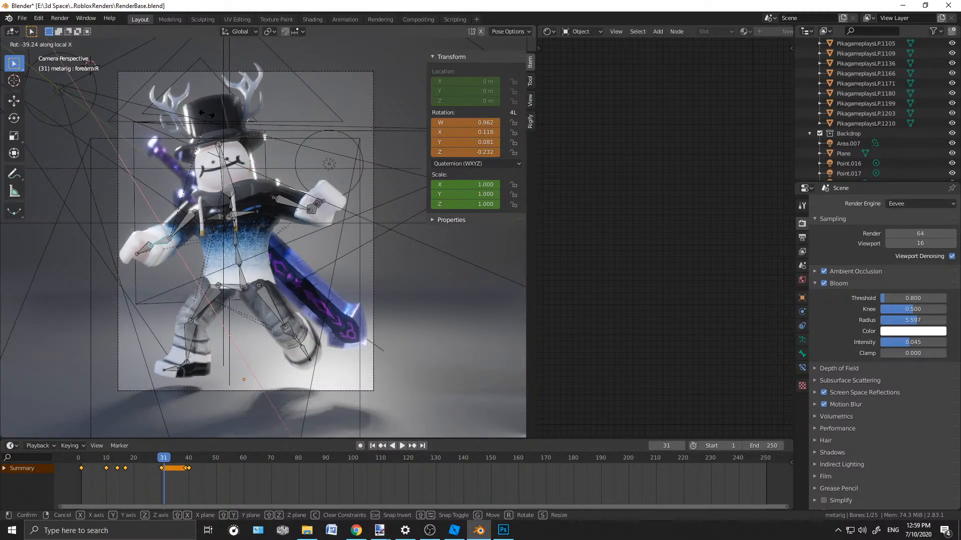
click(205, 114)
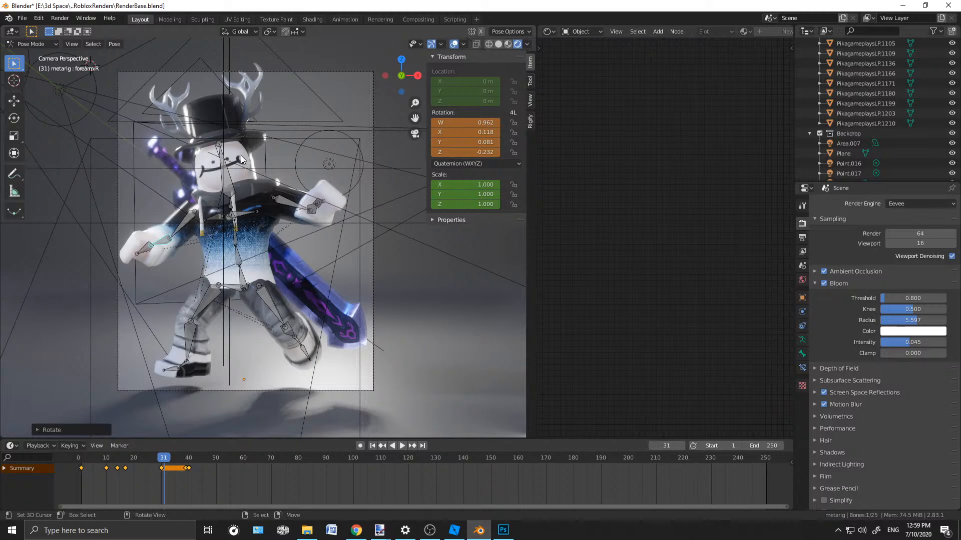
Switch to Object Mode and move the metarig to about X 0.096 m, Z -0.844 m, and deselect it
click(32, 44)
click(43, 52)
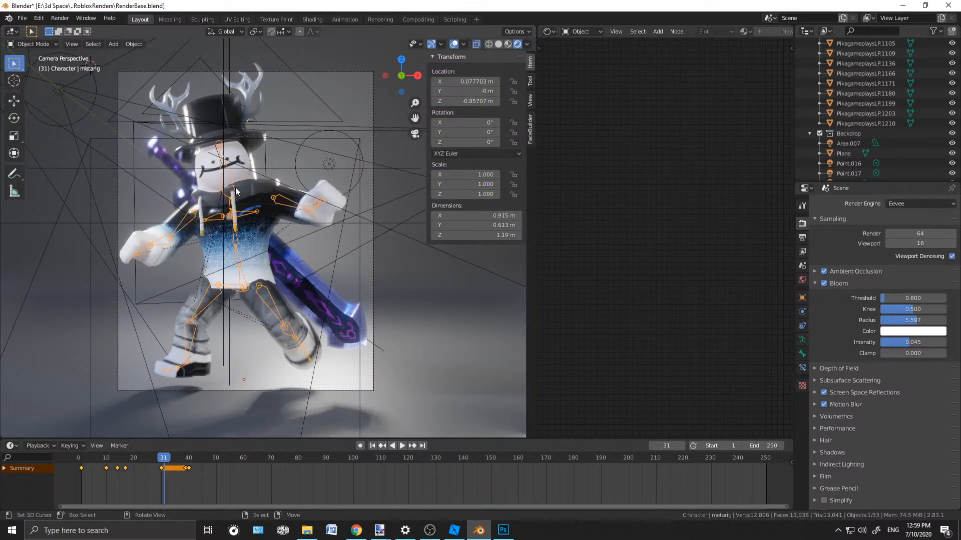
key(g)
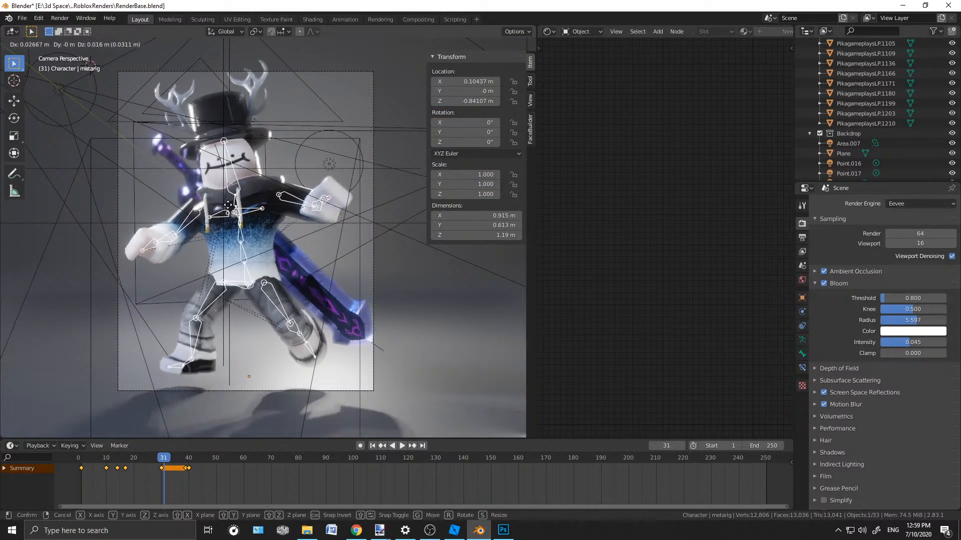
click(236, 200)
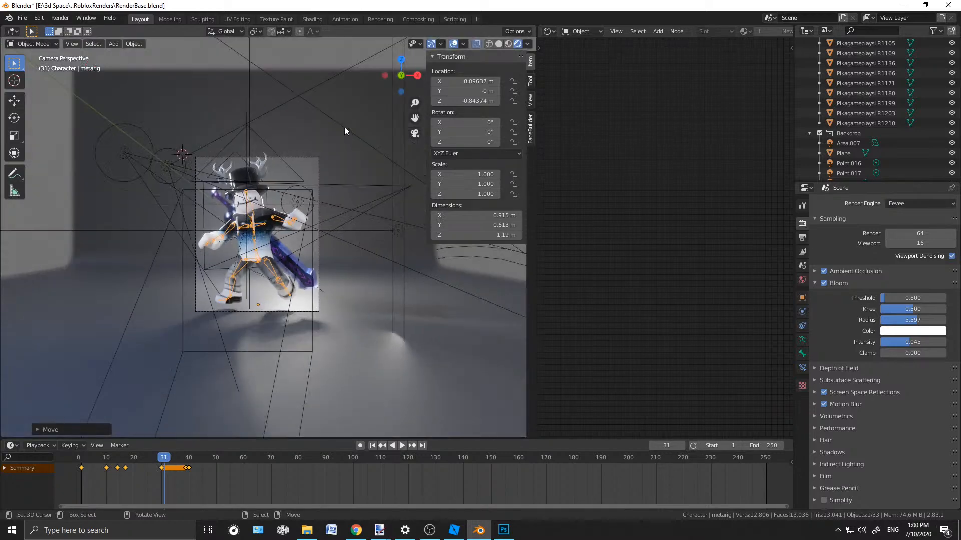
click(297, 92)
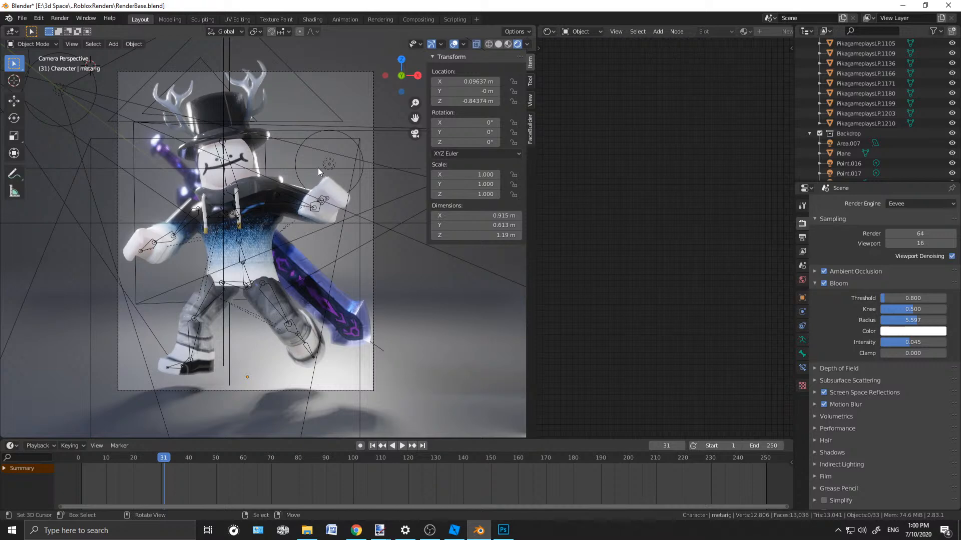
Put the metarig back into Pose Mode and rotate the right thigh bone about its local X axis to lift the leg forward
click(230, 164)
click(35, 44)
click(33, 78)
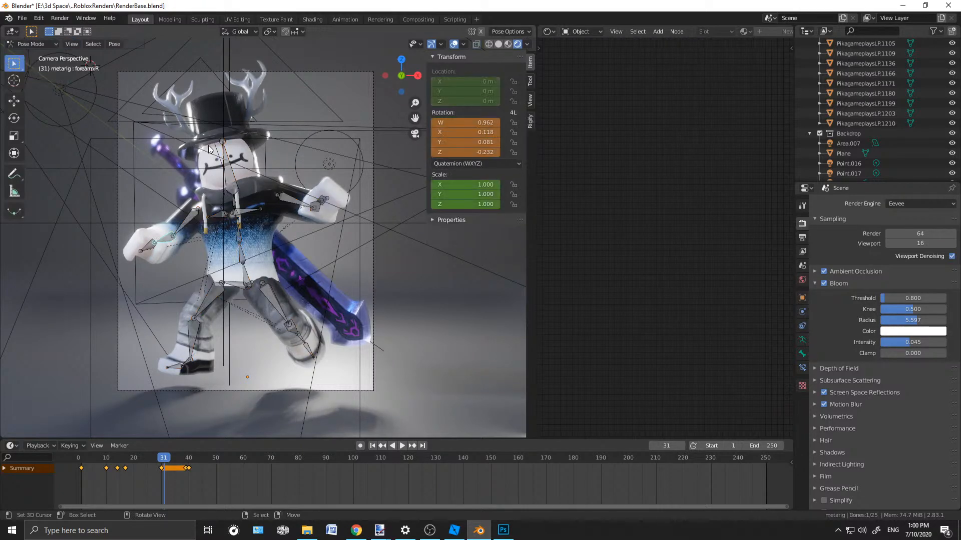
click(235, 170)
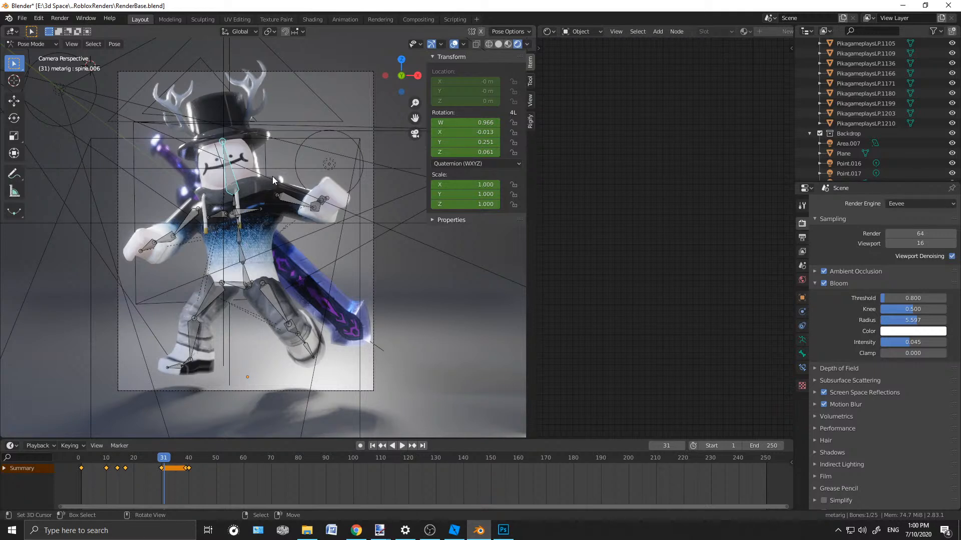
click(213, 295)
key(r)
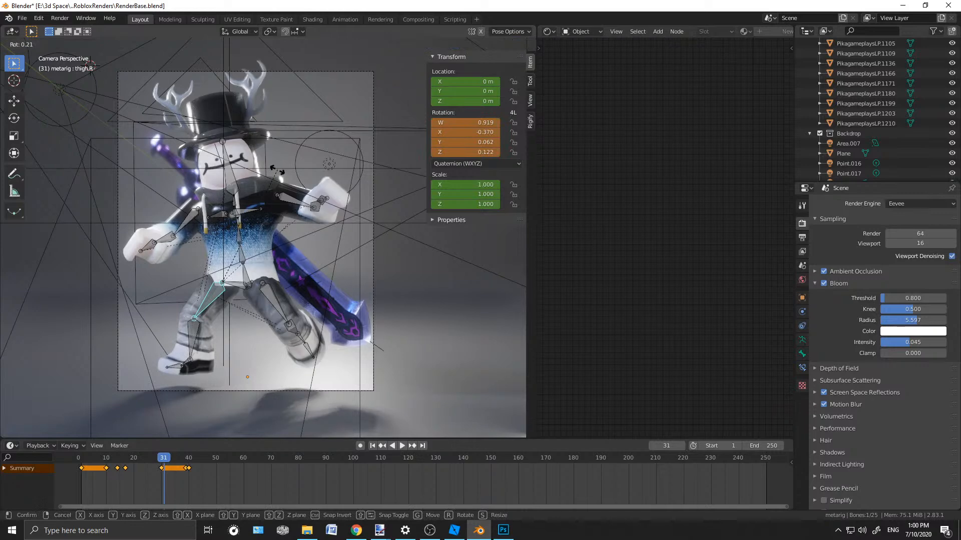
key(x)
key(x)
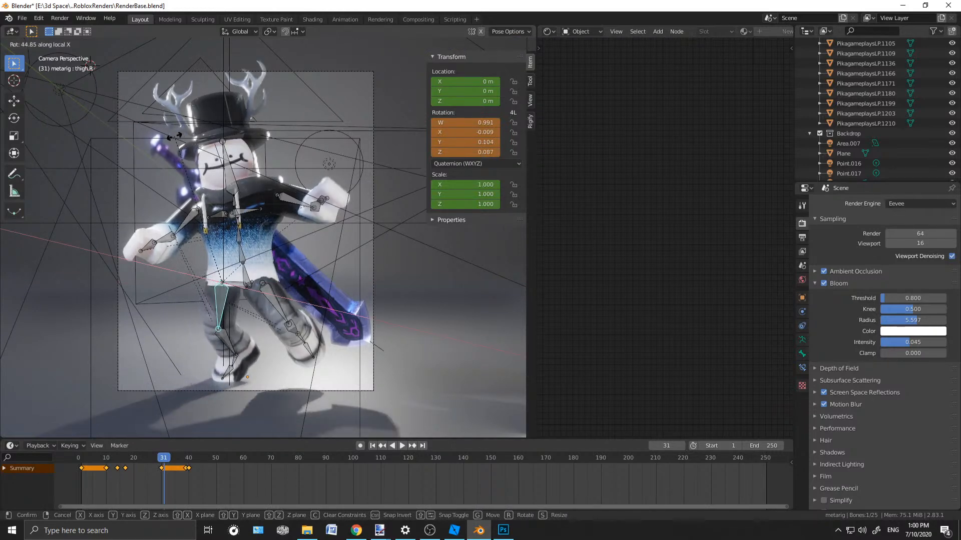
click(279, 230)
Rotate the base spine bone from a side view so the whole body leans backward
click(247, 274)
middle_drag(252, 278, 289, 285)
scroll(289, 284, up, 4)
key(r)
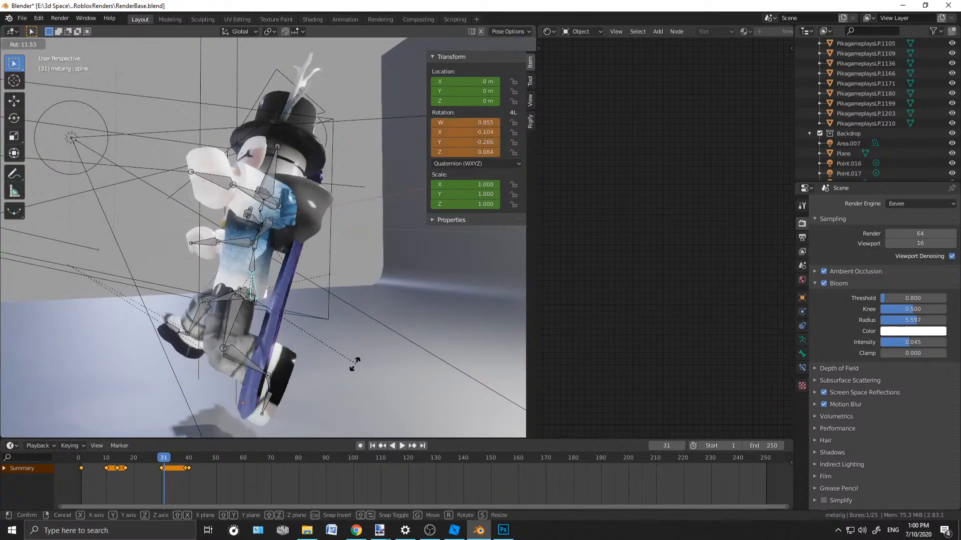
click(341, 370)
Bend the spine.001 bone forward to bring the torso upright, to a quaternion X of about 0.266
click(263, 257)
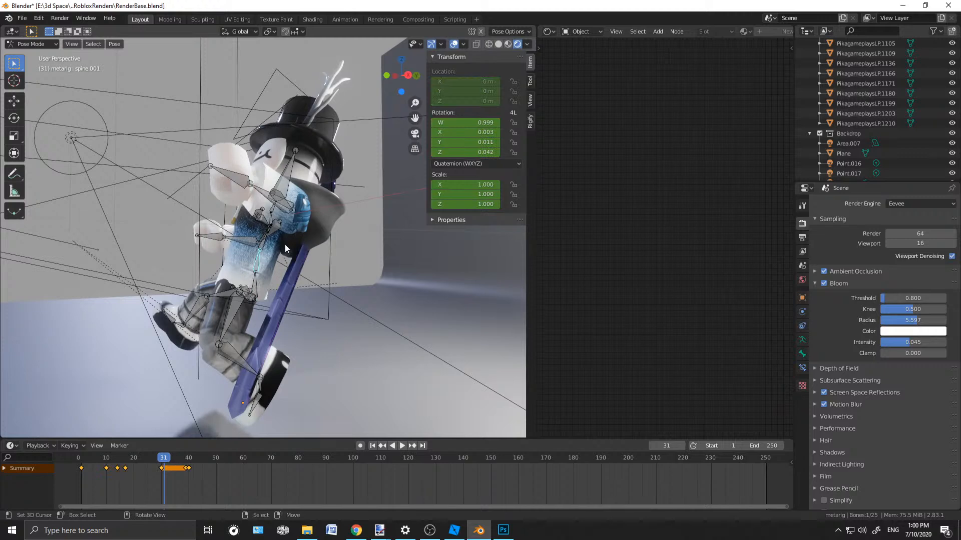
key(r)
click(284, 148)
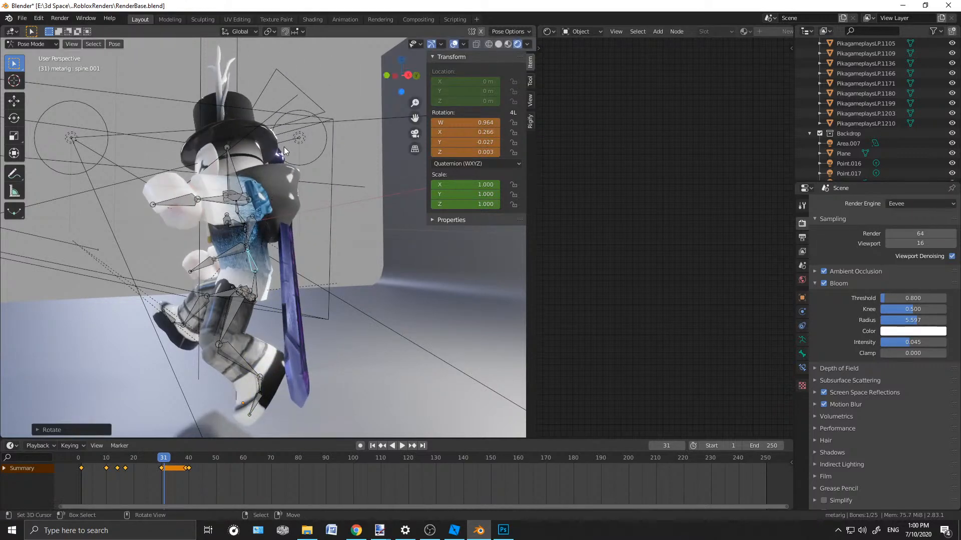
In the camera view, readjust the right thigh bone with a slight free rotation plus about 9.5° about its local X axis
key(KP_0)
scroll(284, 146, up, 1)
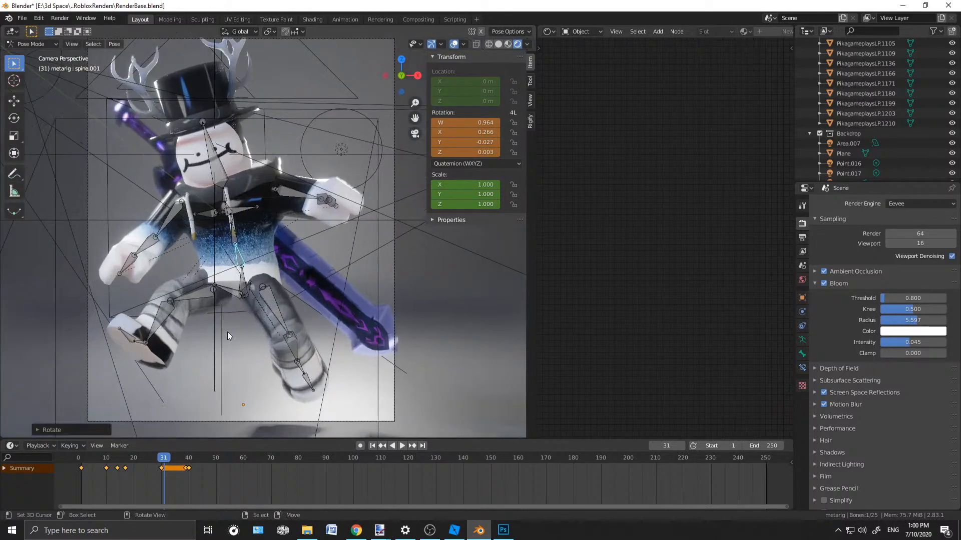
click(191, 296)
key(r)
key(r)
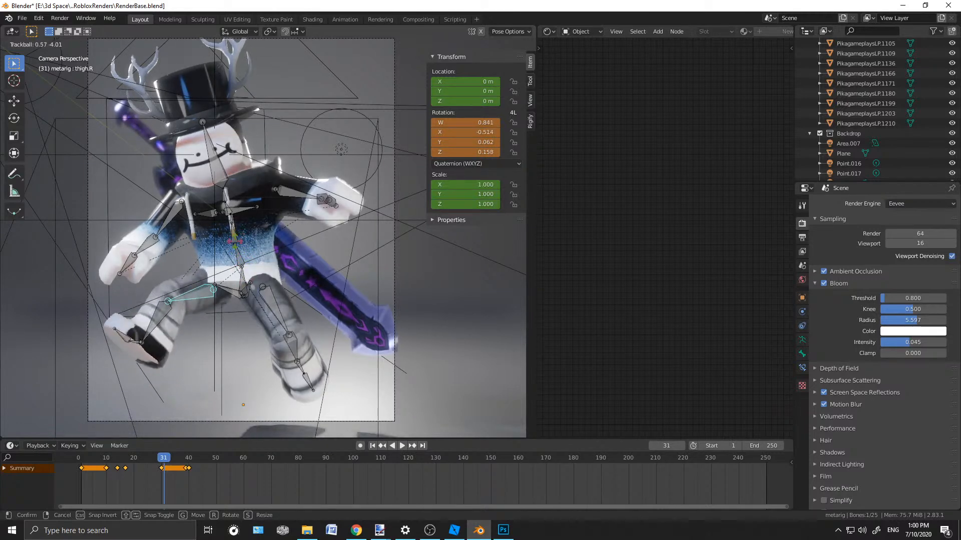
click(231, 286)
key(r)
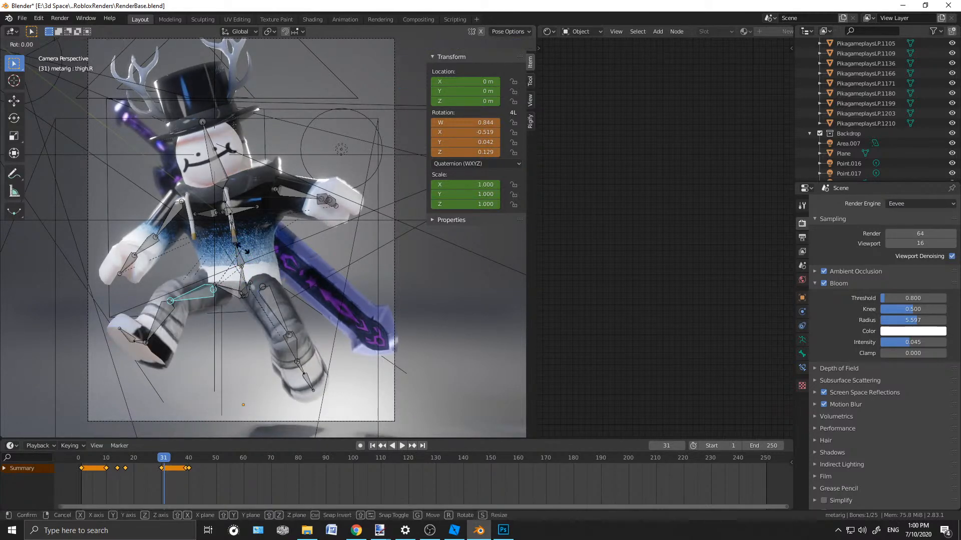
key(x)
key(x)
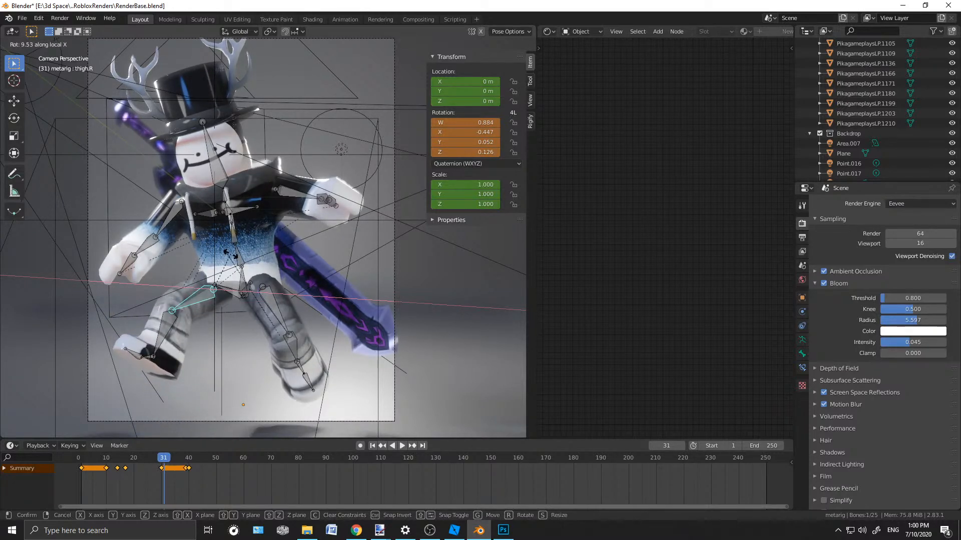
click(232, 256)
Turn the head bone spine.006 by about 7° about its local Y axis and deselect it
click(226, 174)
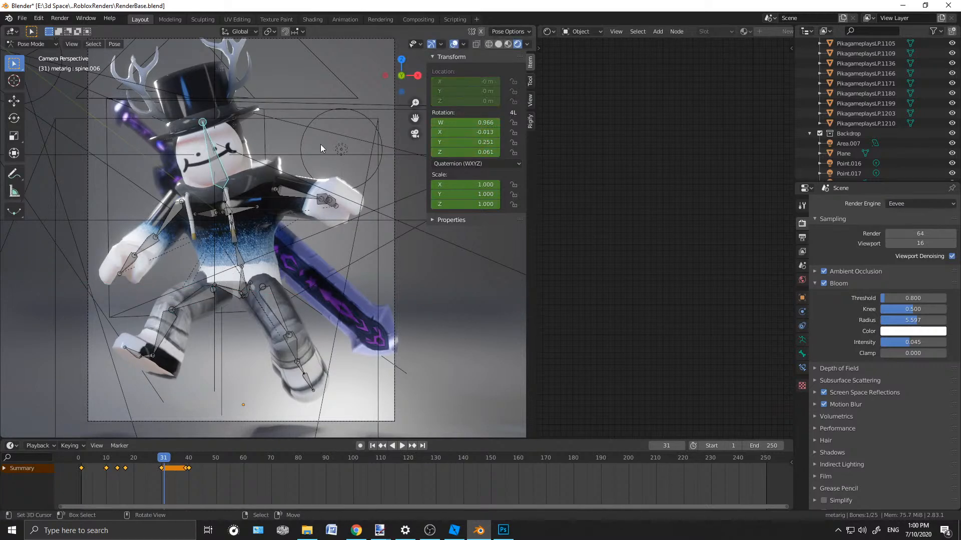
key(r)
key(y)
key(y)
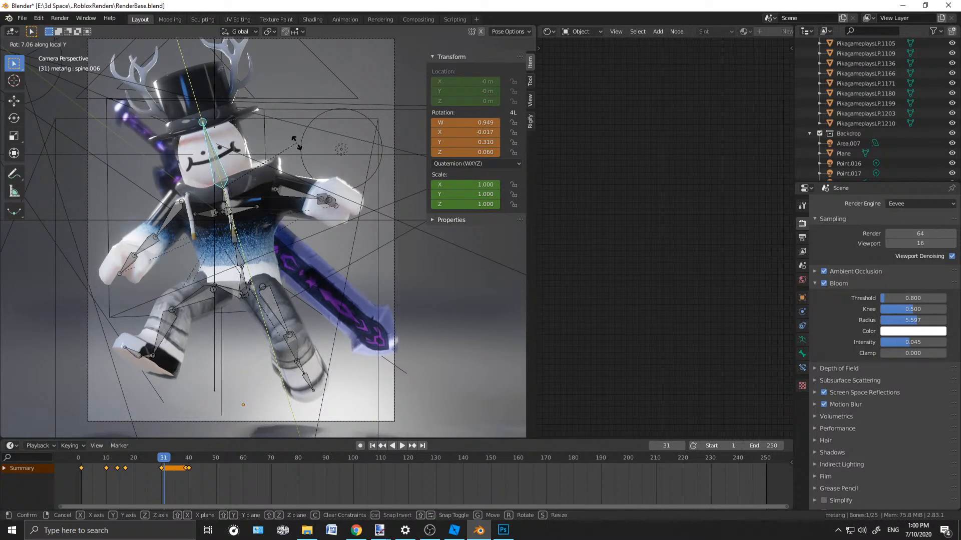
click(296, 142)
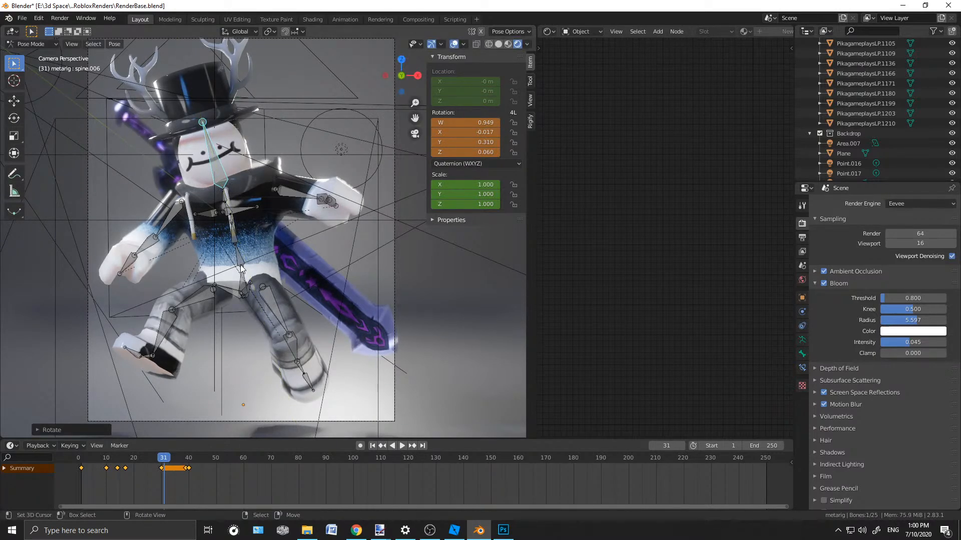
scroll(241, 268, down, 4)
scroll(241, 268, down, 1)
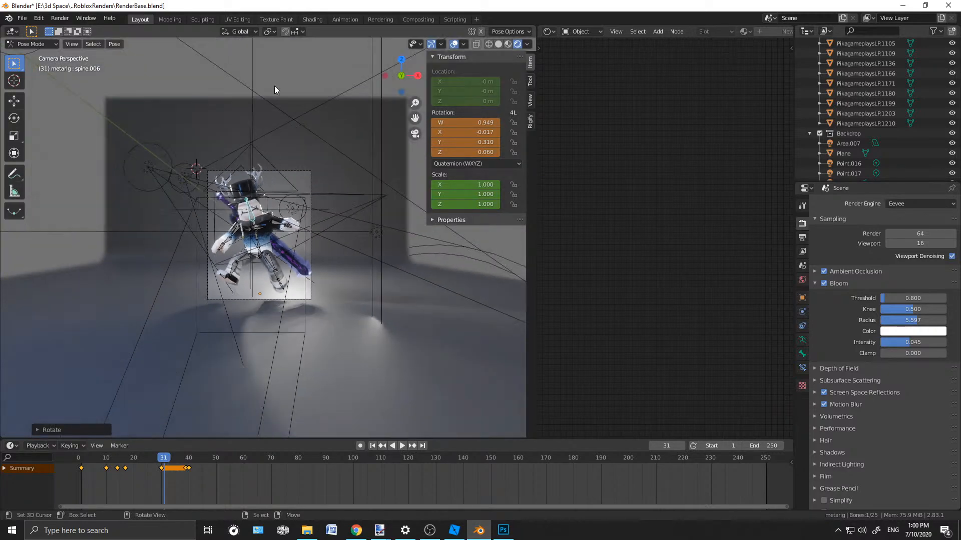
click(276, 80)
scroll(245, 305, up, 5)
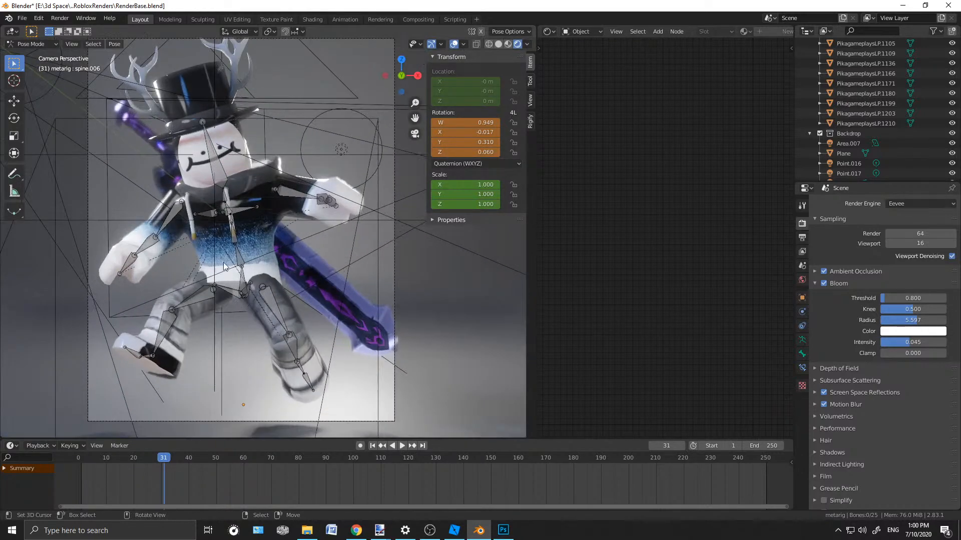
Return the metarig to Pose Mode, select all of its bones and keyframe the pose at frame 31
click(231, 213)
click(45, 66)
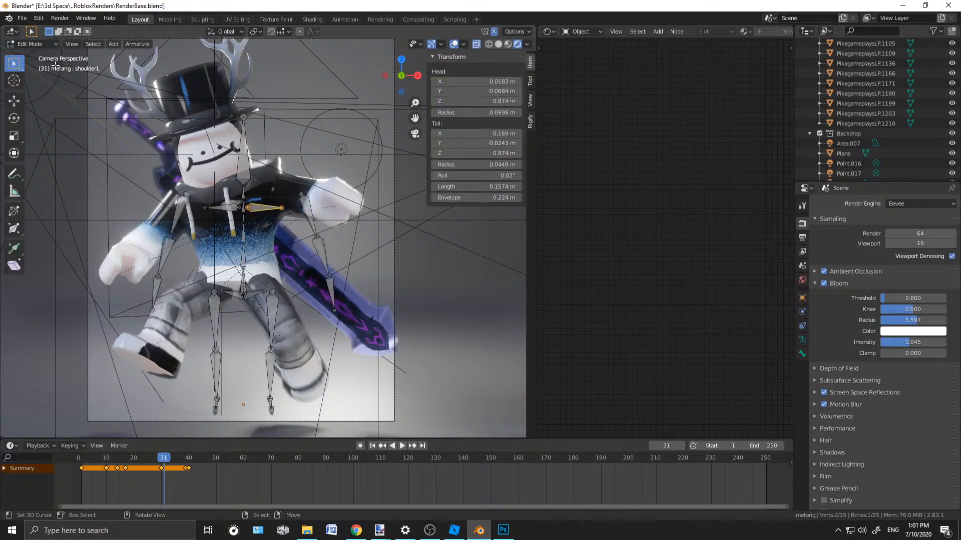
key(ctrl+Tab)
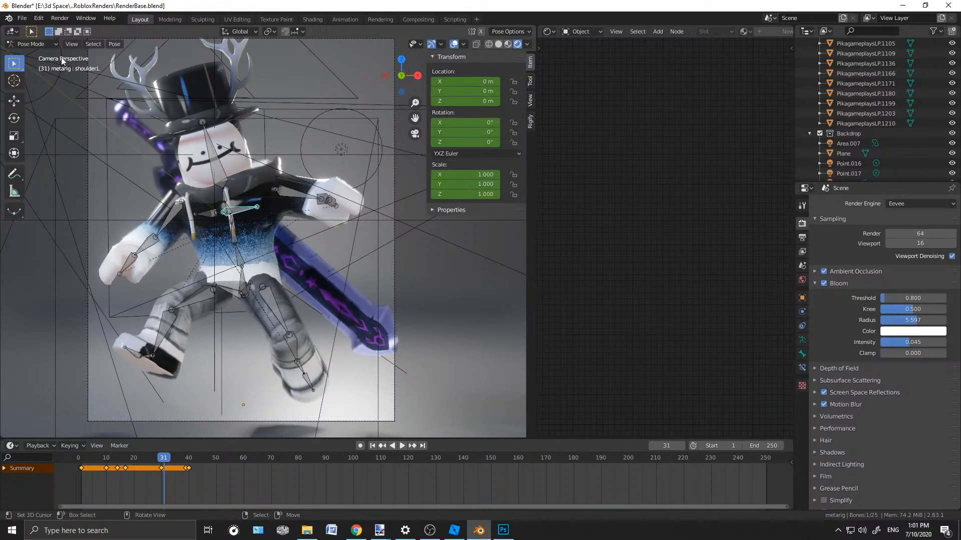
key(a)
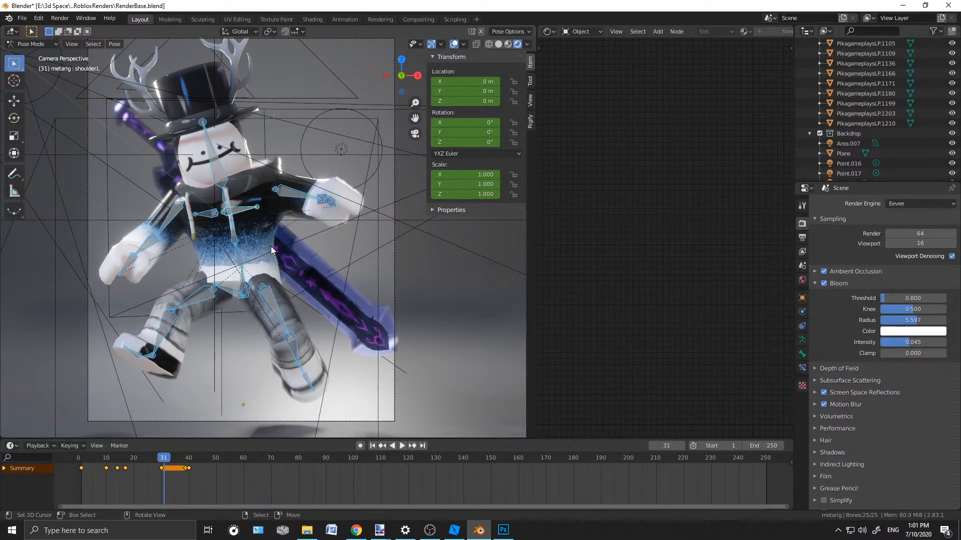
key(i)
click(205, 247)
Switch to Object Mode and move the metarig to about X 0.077 m, Z -0.851 m, and deselect it
click(43, 43)
click(35, 52)
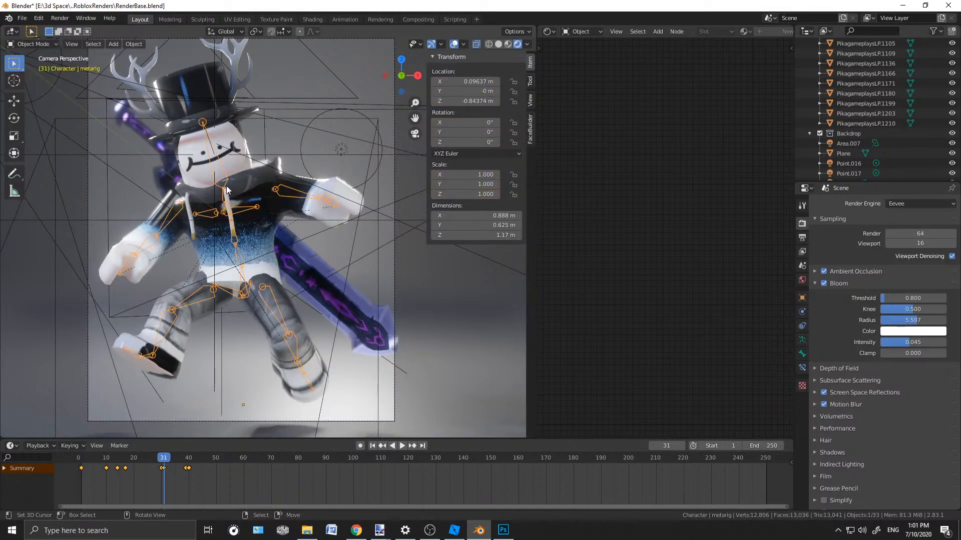
key(g)
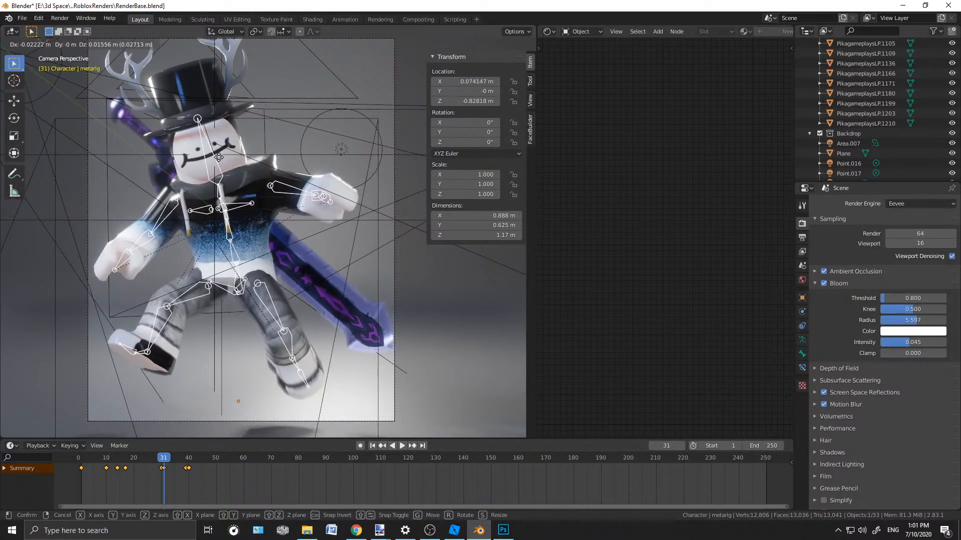
click(219, 157)
scroll(220, 159, down, 2)
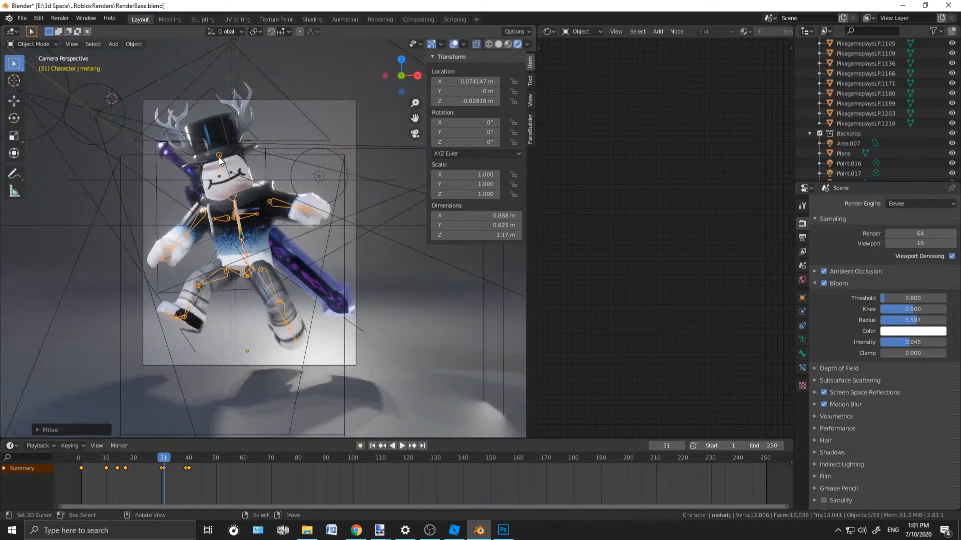
key(g)
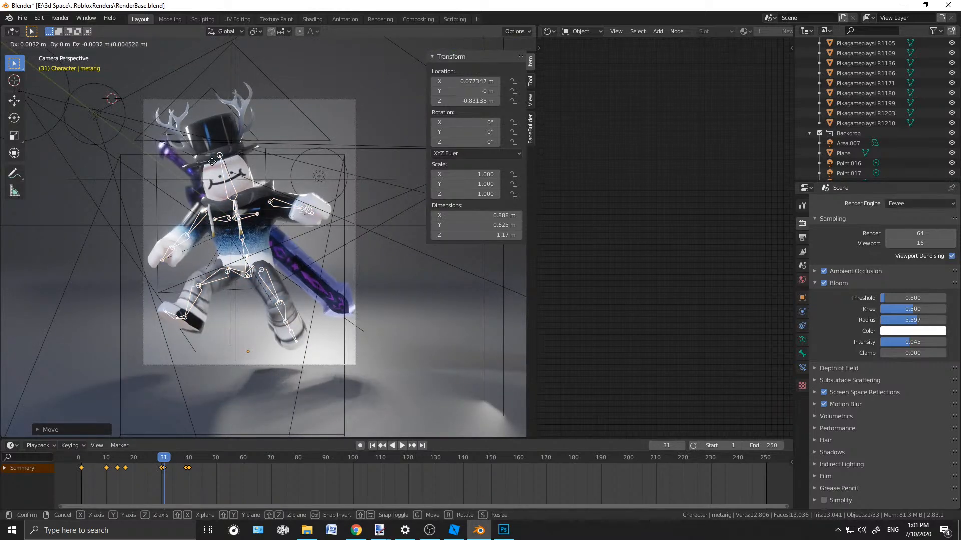
click(212, 168)
click(215, 102)
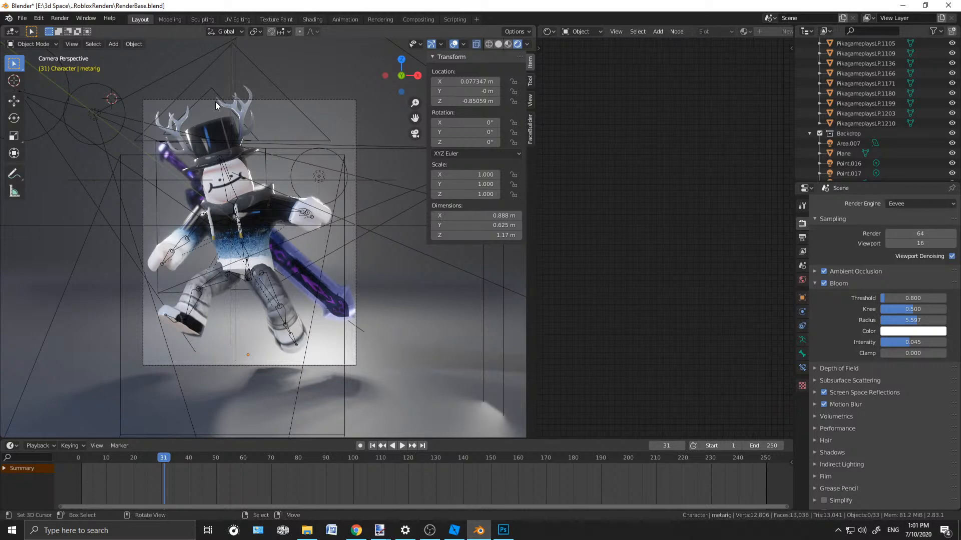
Check the character's framing and select the Point.017 light beside the head
scroll(257, 123, up, 2)
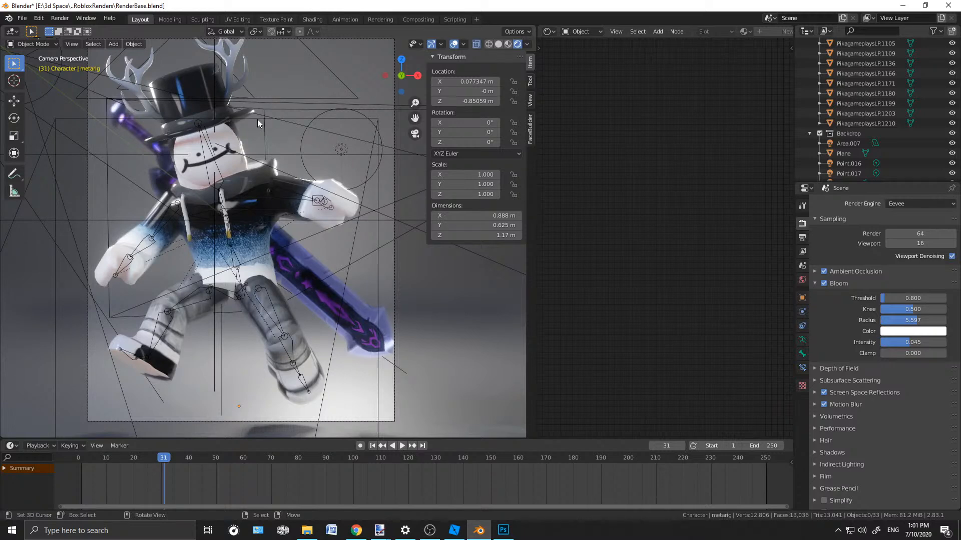
shift+middle_drag(257, 119, 266, 158)
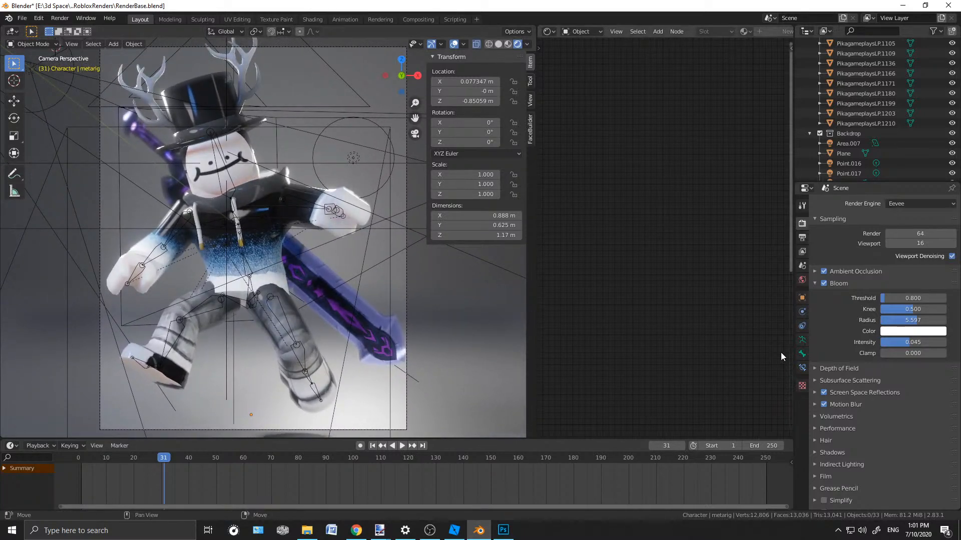
click(358, 155)
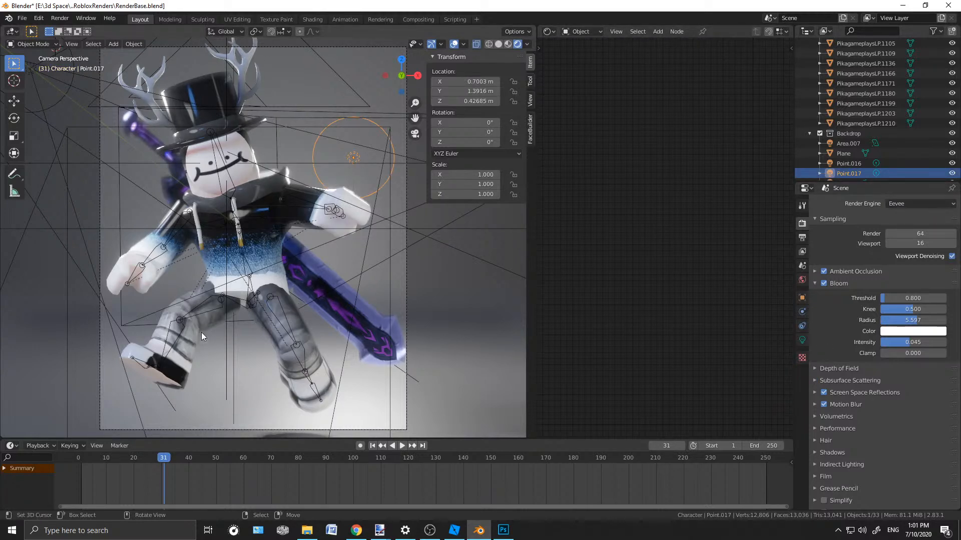
scroll(256, 236, down, 4)
scroll(259, 239, up, 2)
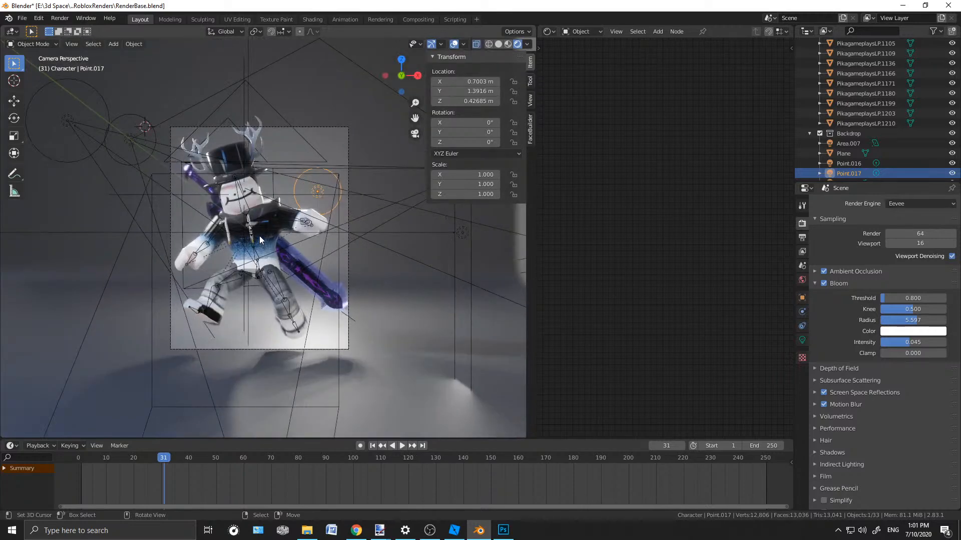
scroll(260, 236, down, 3)
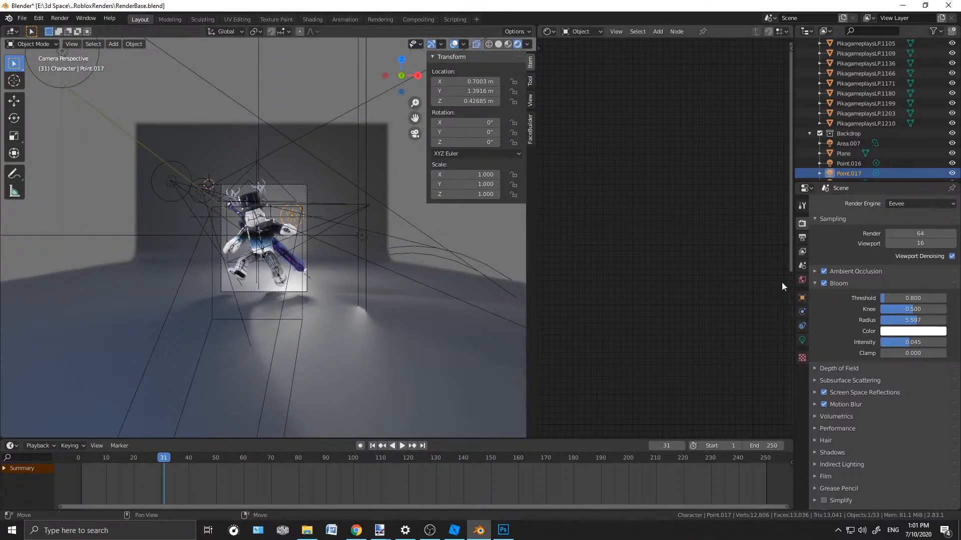
Tint the world background color a muted blue
click(802, 280)
click(917, 270)
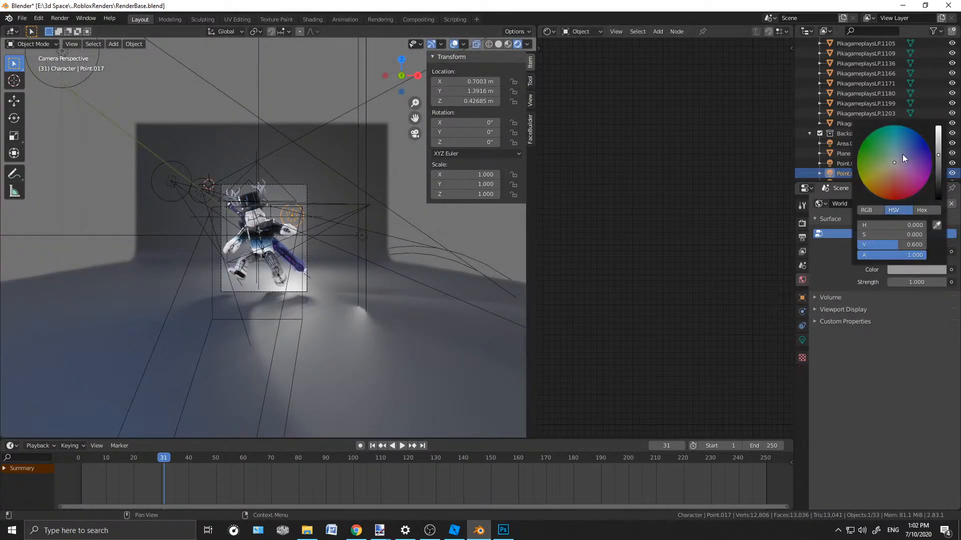
drag(908, 154, 900, 146)
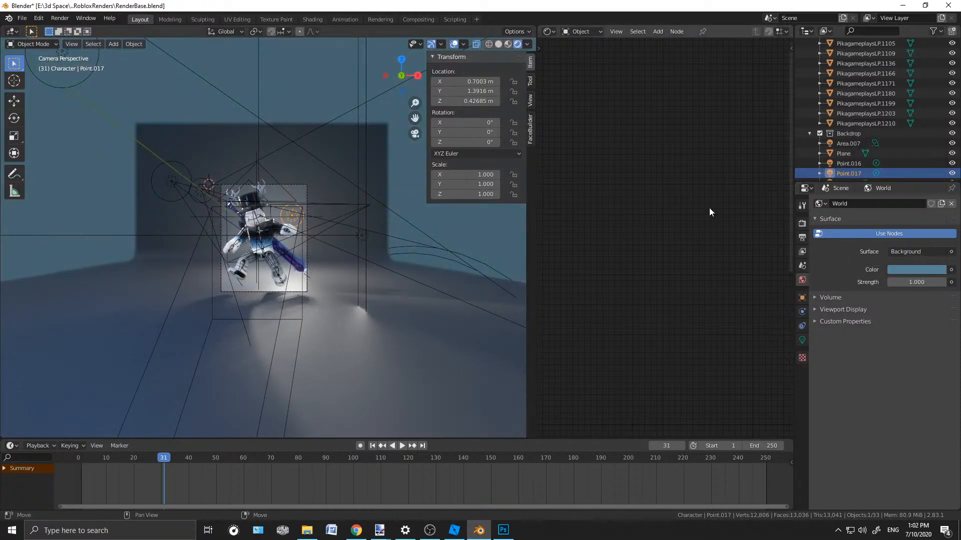
Examine the backdrop and character under the tinted world lighting from several angles and through the camera
middle_drag(209, 273, 401, 185)
scroll(220, 208, down, 6)
scroll(301, 174, up, 4)
middle_drag(272, 146, 252, 179)
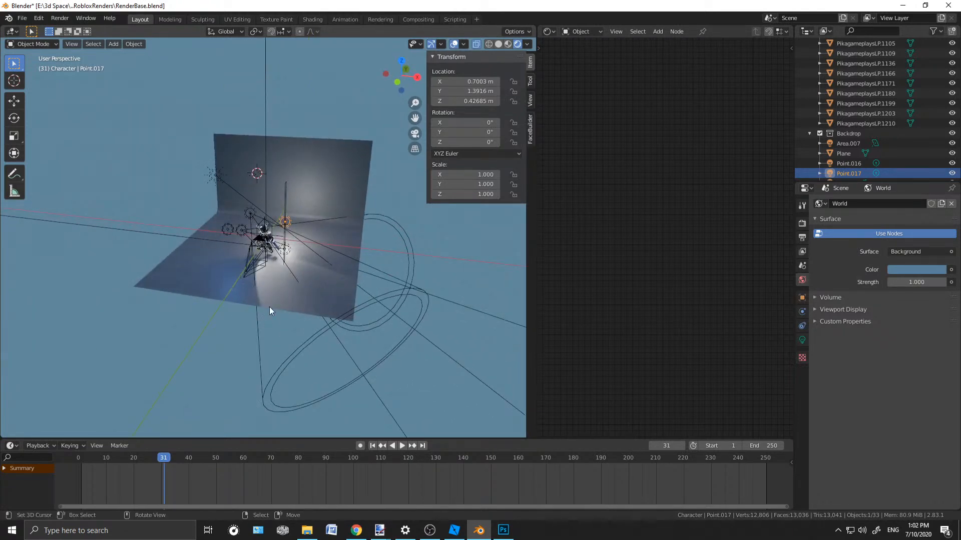
middle_drag(277, 197, 307, 181)
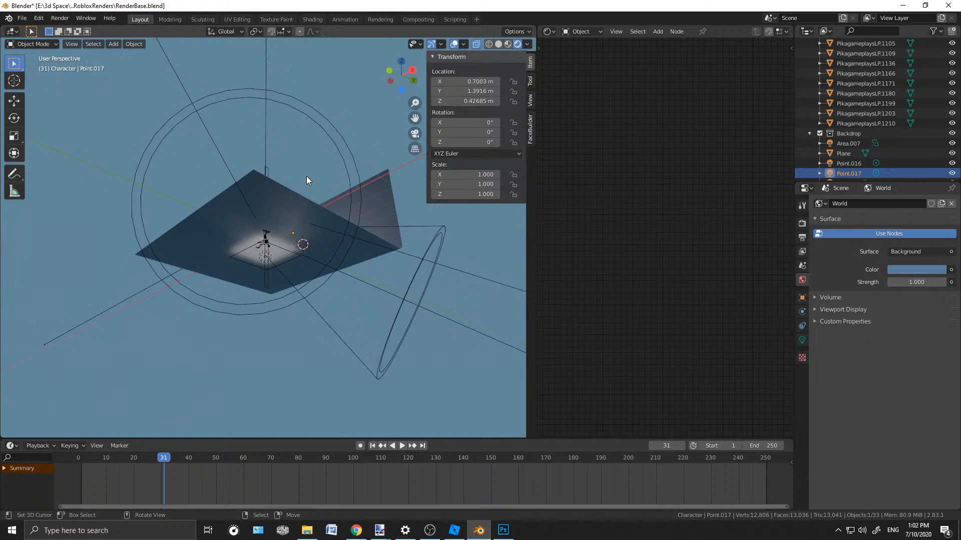
key(KP_0)
scroll(310, 160, up, 3)
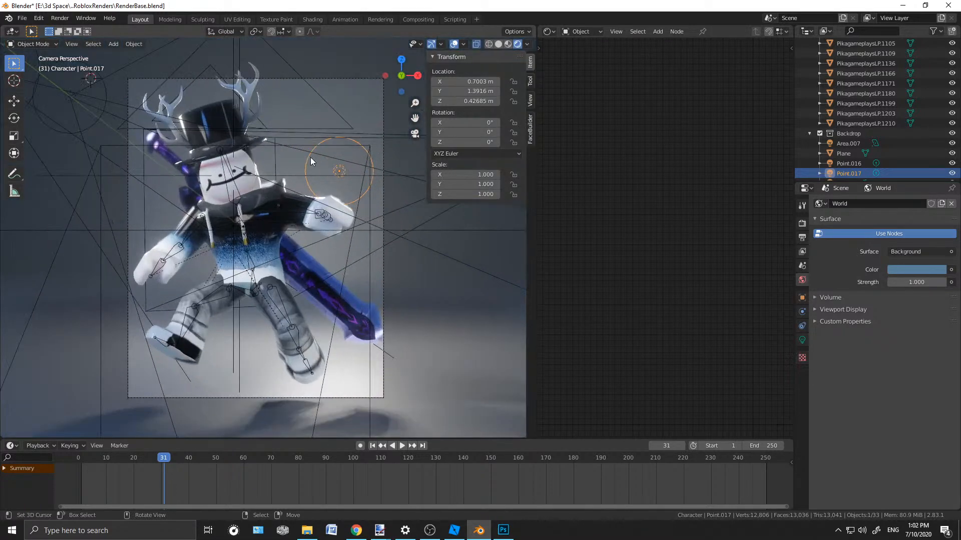
key(KP_0)
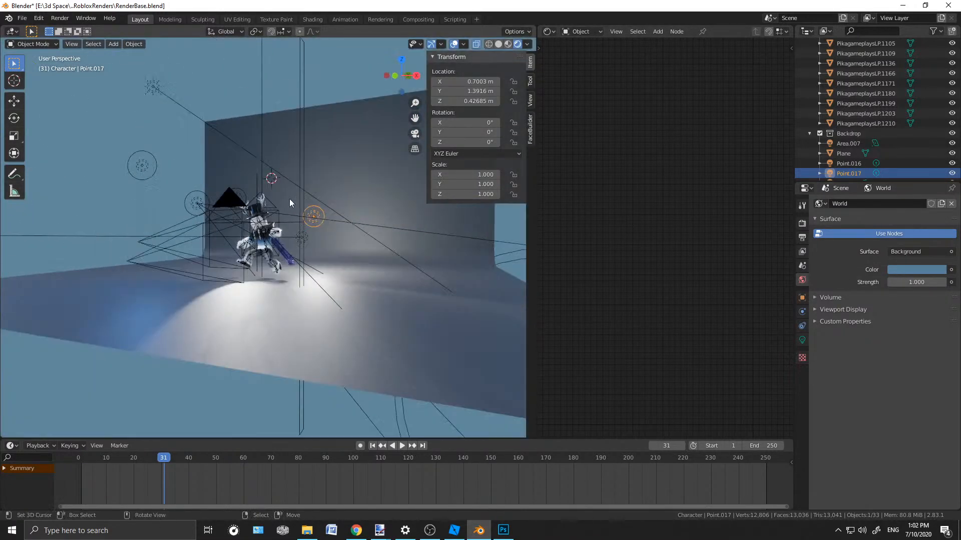
Shift the world background color to a more violet blue, about hue 0.608 and saturation 0.360
middle_drag(262, 286, 303, 299)
click(916, 269)
click(899, 269)
drag(894, 159, 902, 152)
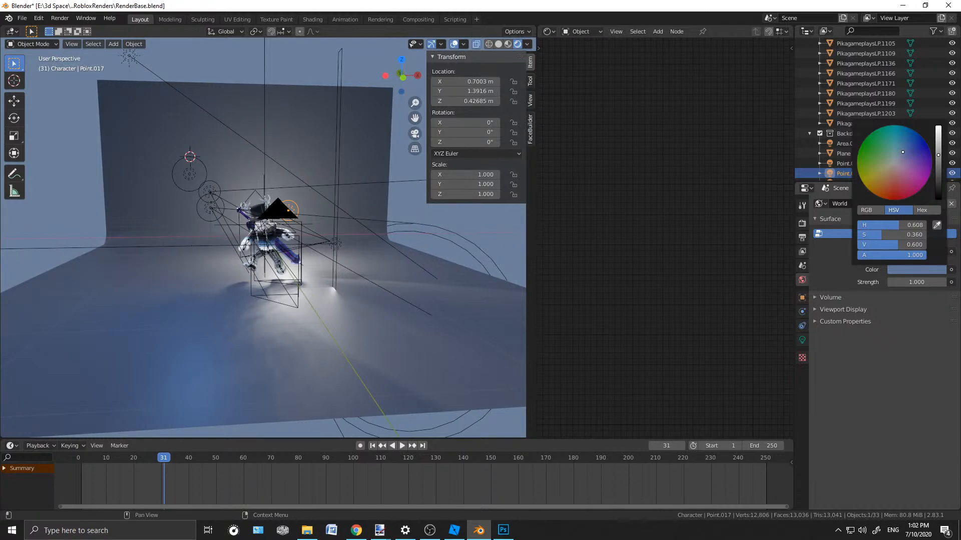
Change the world background color to a more saturated blue, about hue 0.572 and saturation 0.550, and check it through the camera
middle_drag(390, 280, 334, 233)
scroll(392, 247, up, 10)
click(909, 269)
drag(903, 155, 901, 144)
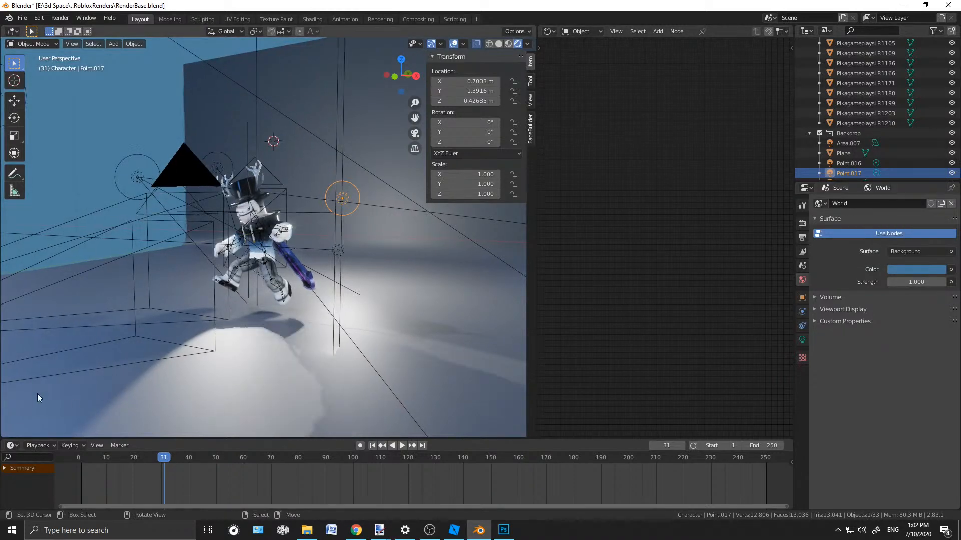
key(KP_0)
scroll(37, 395, up, 2)
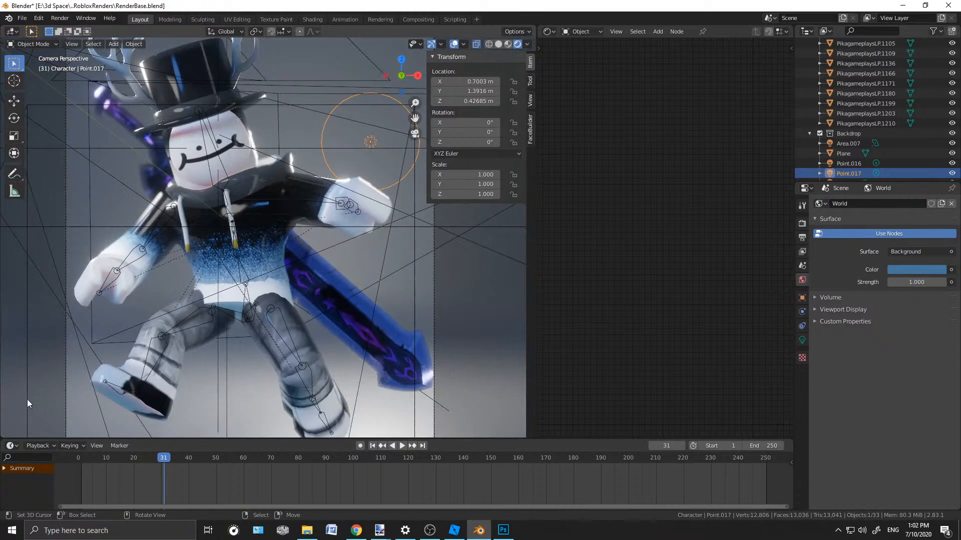
scroll(251, 295, down, 2)
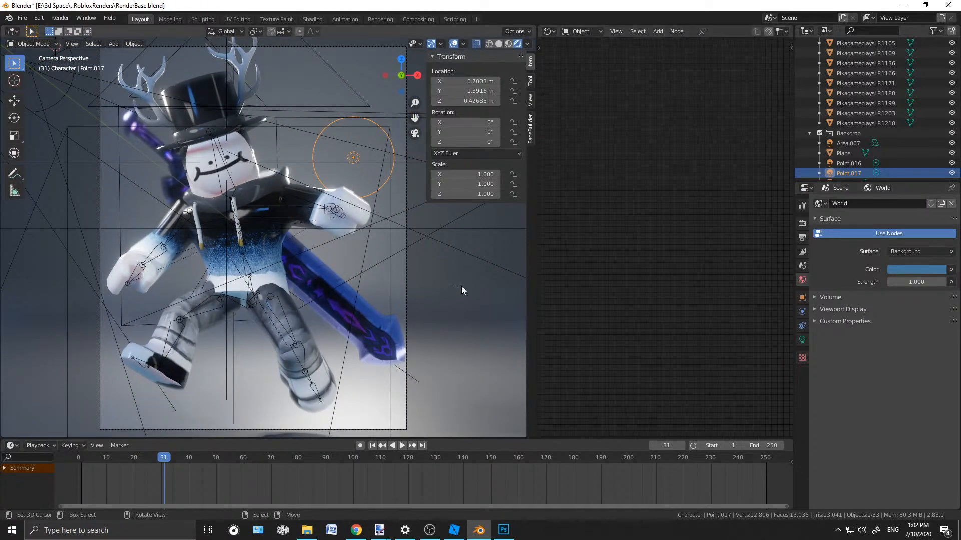
Brighten the world background color to a value of about 0.833 and check the character in the camera view
click(907, 265)
mouse_move(942, 154)
mouse_down()
mouse_move(939, 198)
mouse_move(938, 127)
mouse_move(938, 137)
mouse_up()
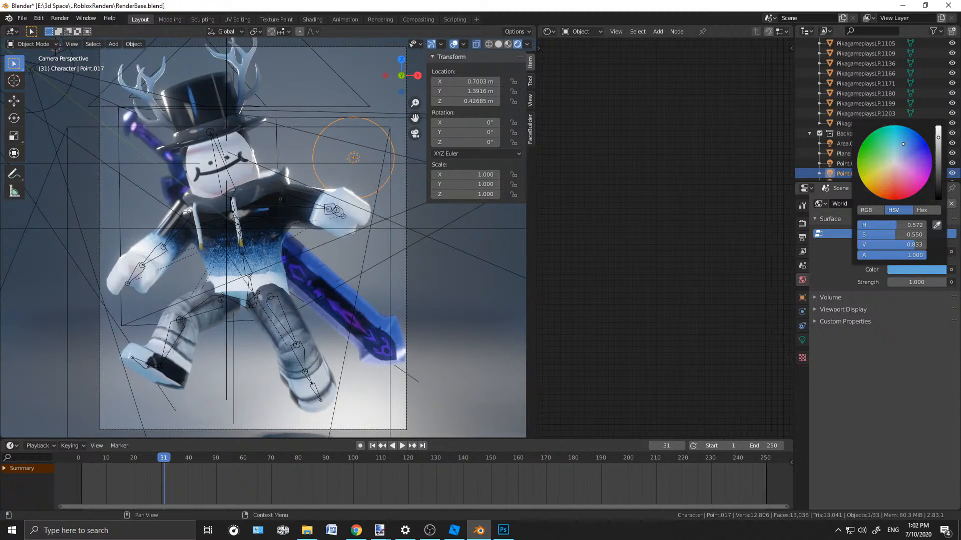
scroll(233, 335, down, 5)
scroll(234, 325, up, 5)
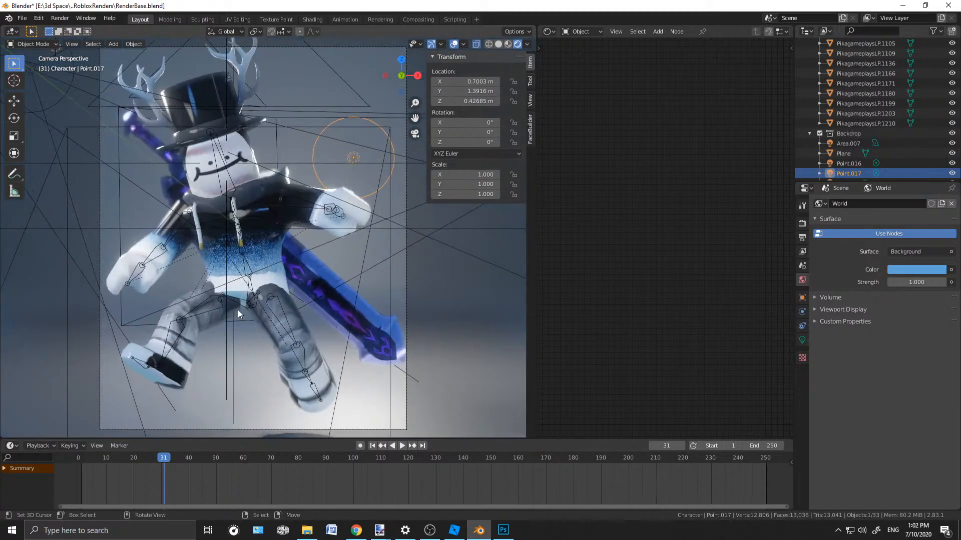
scroll(237, 308, up, 2)
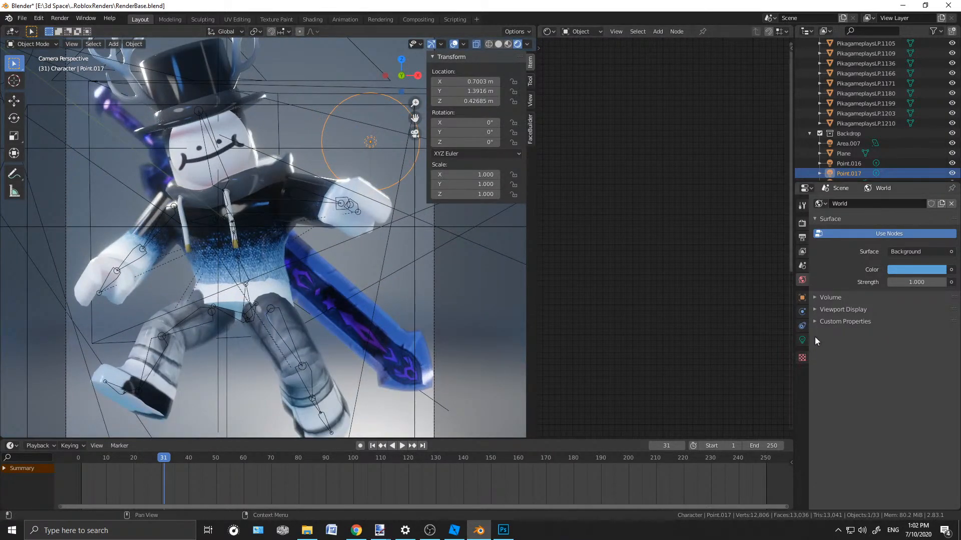
Darken the world background color to a deeper blue and check the character in the camera view
click(911, 268)
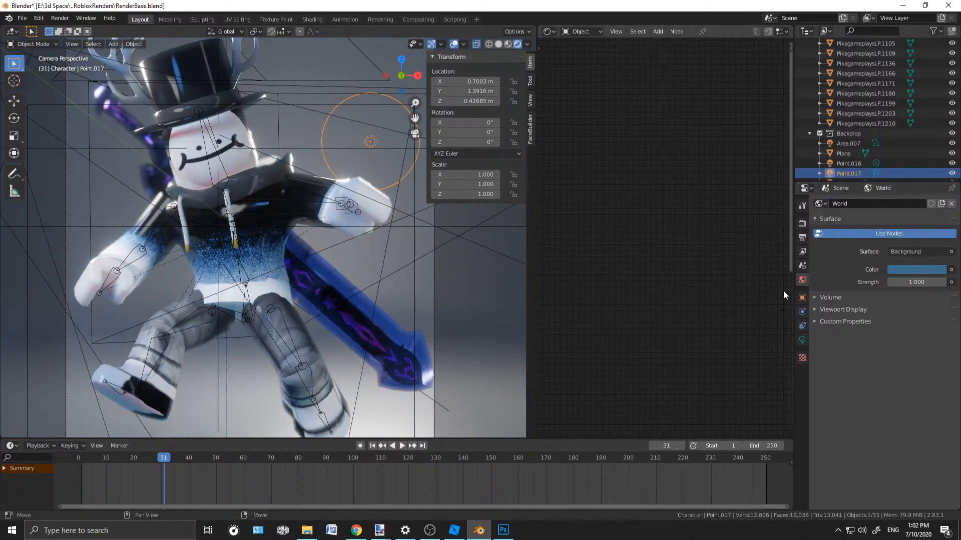
click(802, 341)
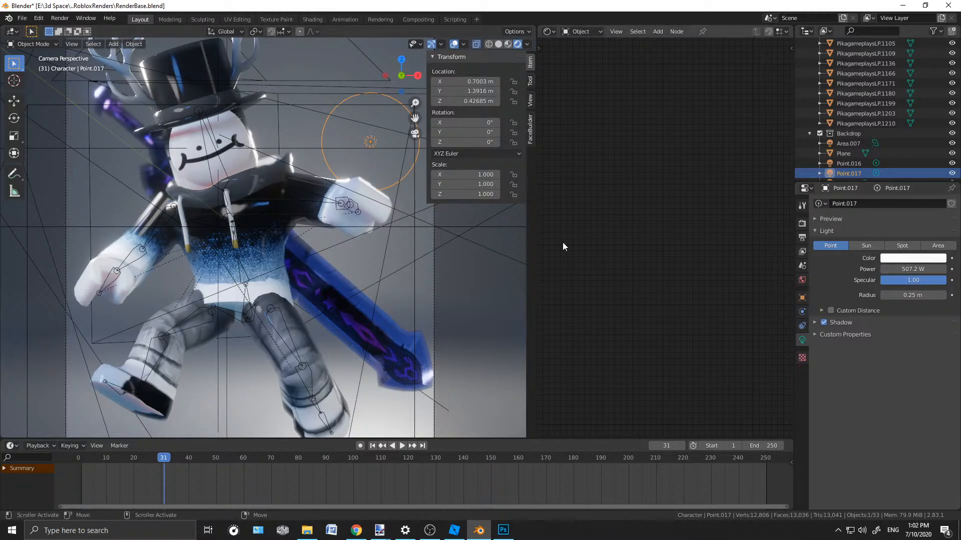
scroll(469, 239, down, 4)
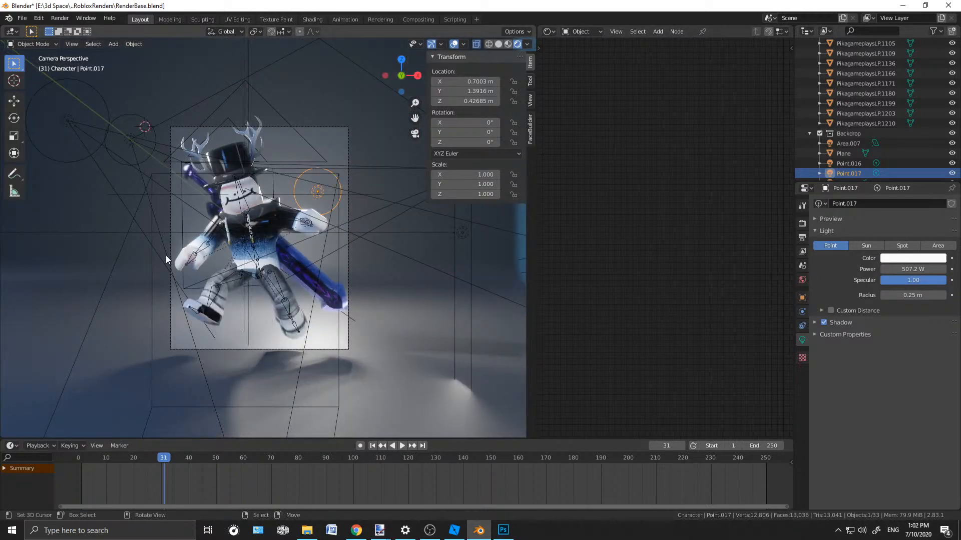
scroll(167, 255, up, 4)
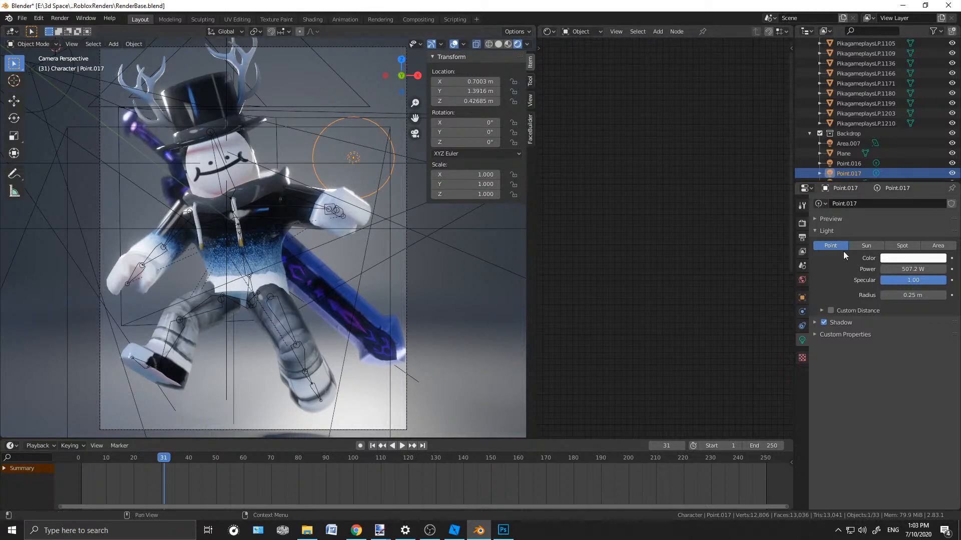
Set the Point.017 backdrop light's color to hot pink, about hue 0.897 and saturation 1.000
click(912, 258)
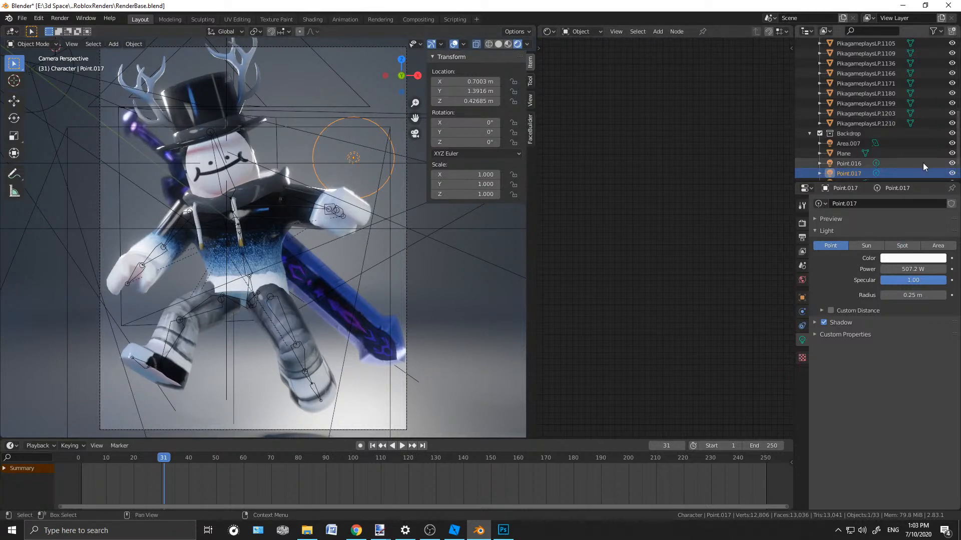
click(913, 258)
drag(895, 167, 919, 189)
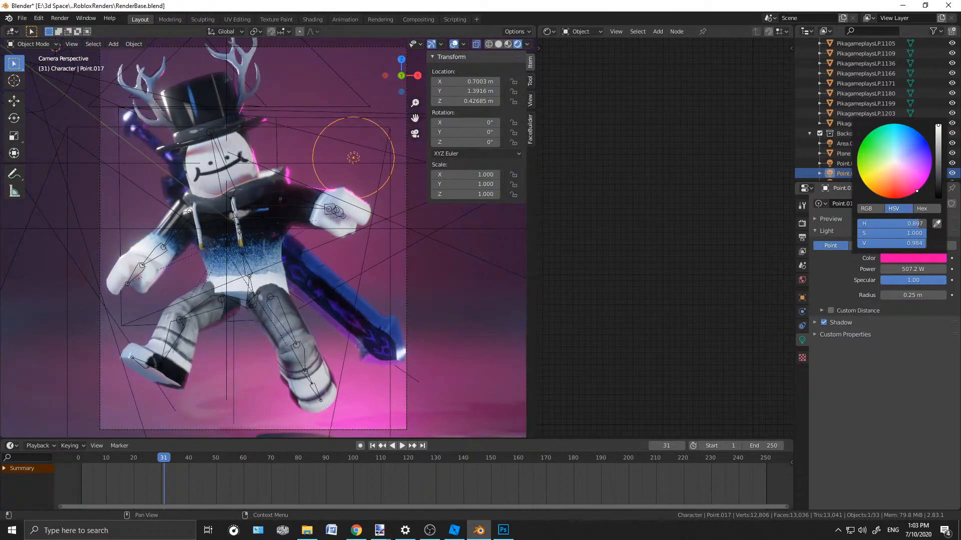
Switch to Roblox Studio and examine the framed character renders along the gallery walls for lighting and color ideas
click(454, 530)
key(f)
key(w)
right_drag(505, 268, 505, 235)
click(505, 267)
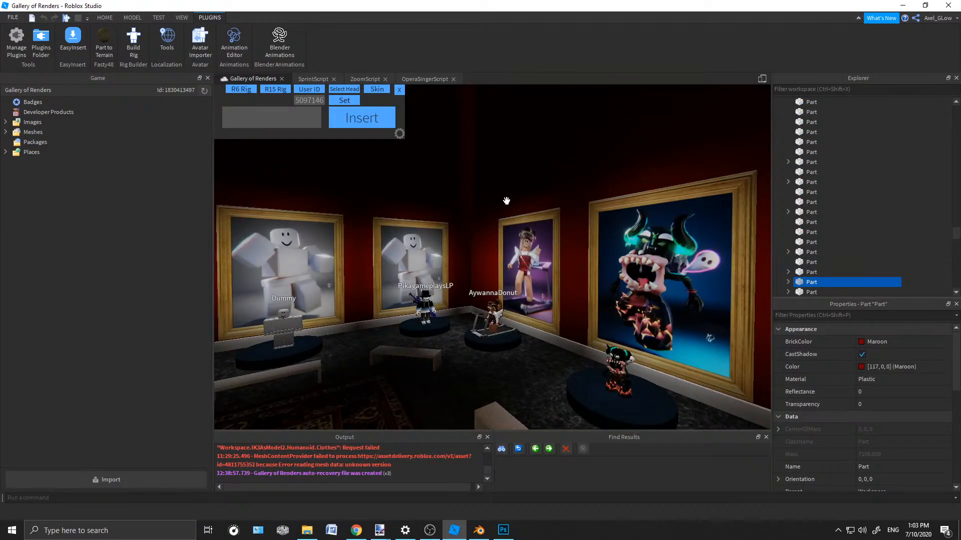
right_drag(506, 201, 511, 197)
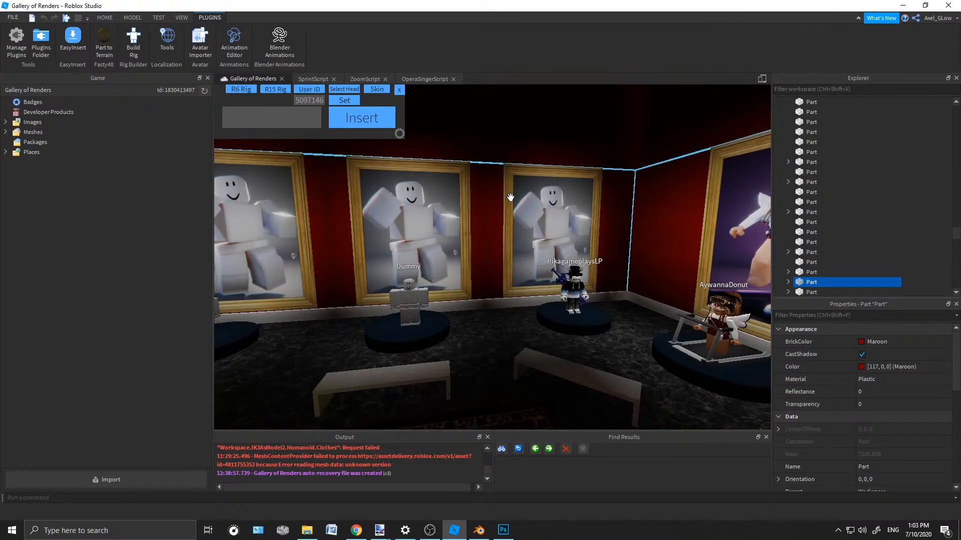
scroll(510, 197, down, 10)
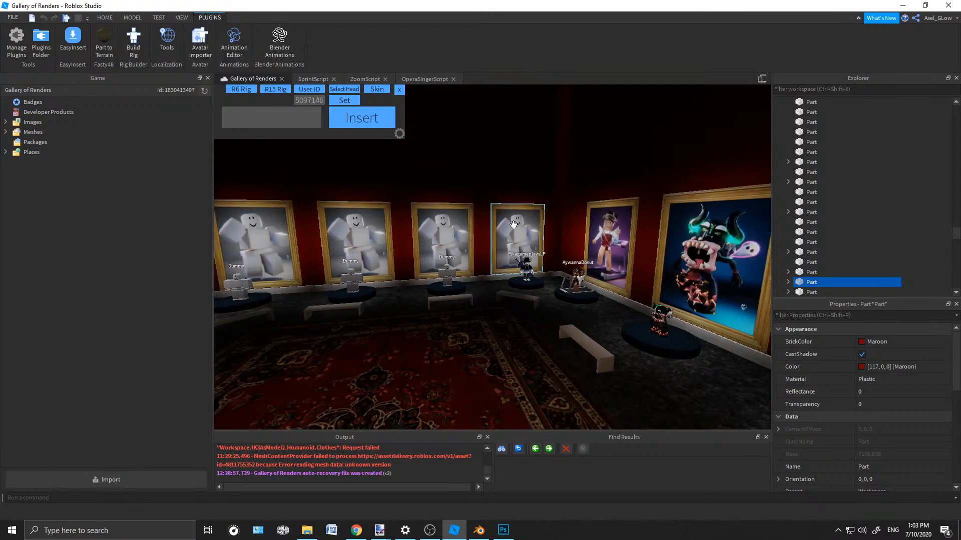
click(513, 224)
right_drag(553, 208, 584, 197)
key(d)
click(902, 6)
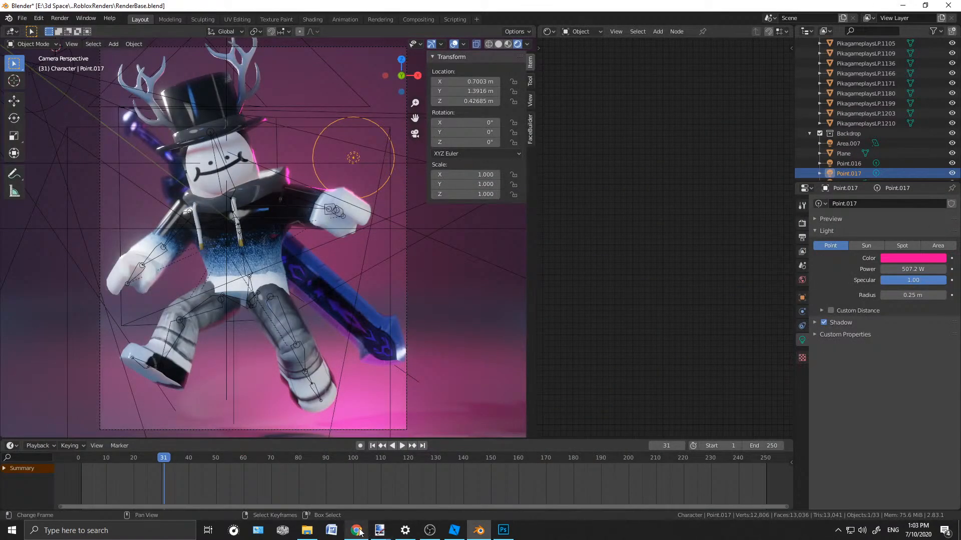
Switch between the Roblox Studio gallery and Blender to compare the framed renders with the pink-lit scene
click(446, 533)
right_drag(521, 347, 499, 340)
click(479, 531)
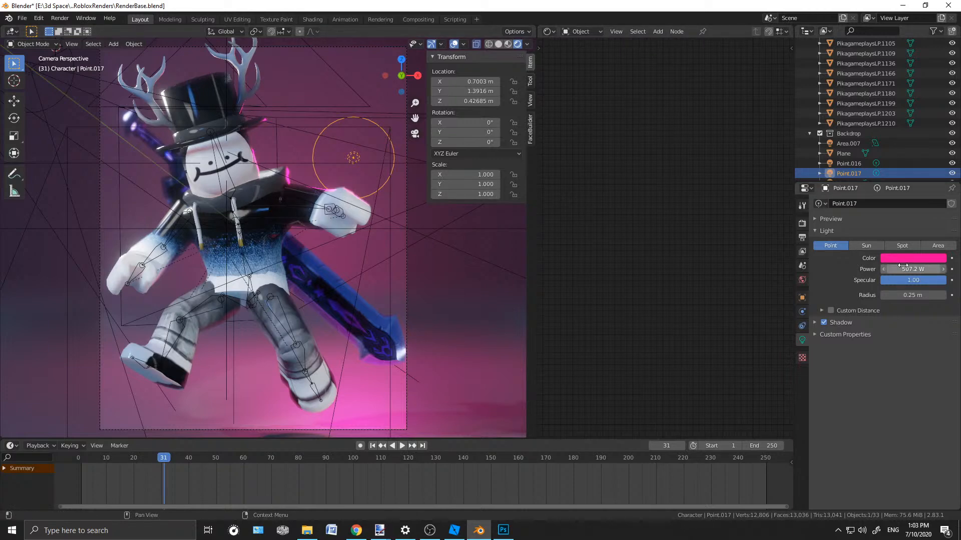
click(454, 530)
right_drag(587, 336, 587, 338)
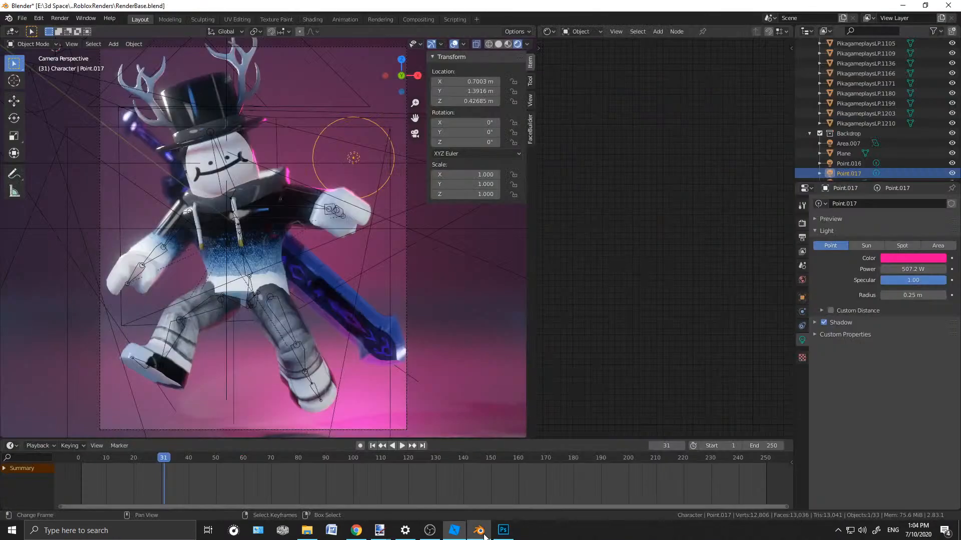
click(480, 531)
Examine the pink lighting on the character and backdrop through the camera, from close up and farther out
right_drag(382, 282, 379, 281)
scroll(454, 300, down, 2)
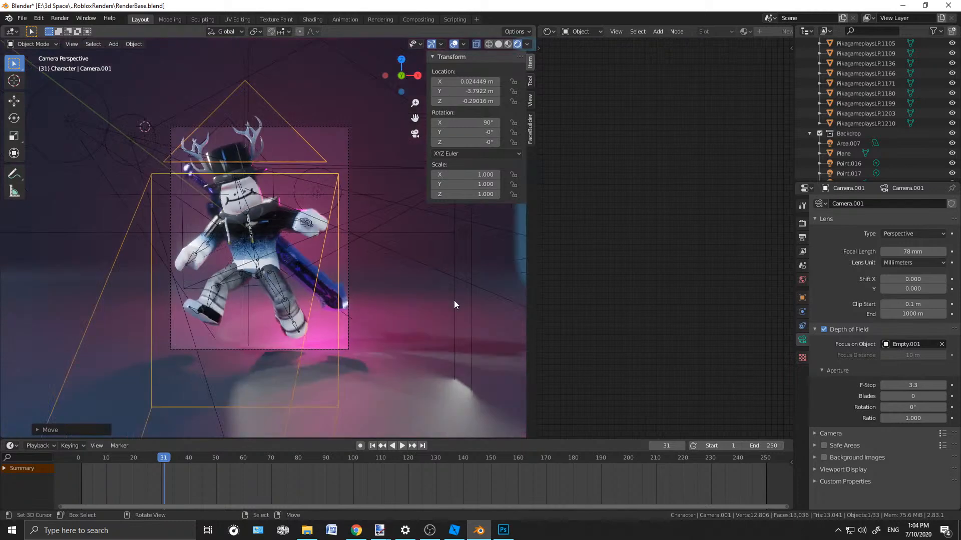
click(455, 304)
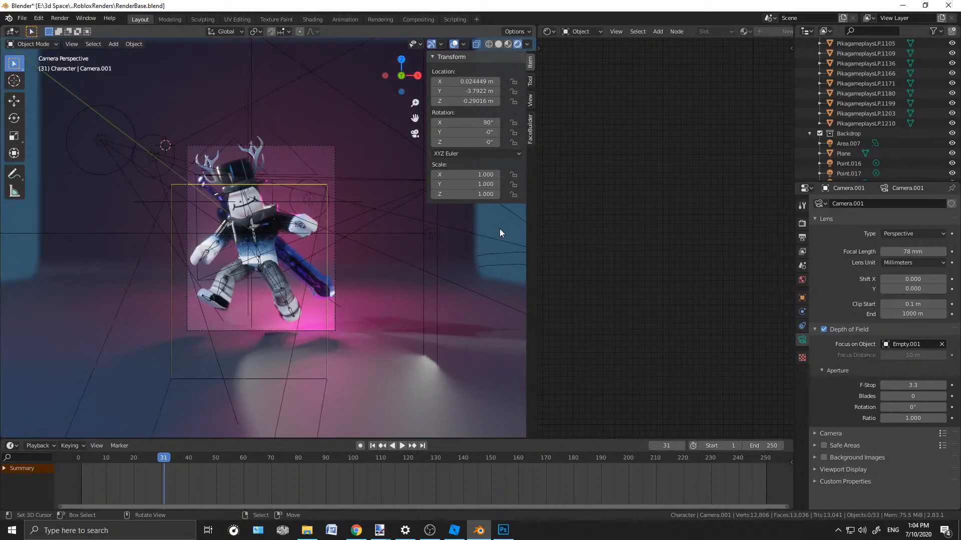
scroll(499, 228, up, 3)
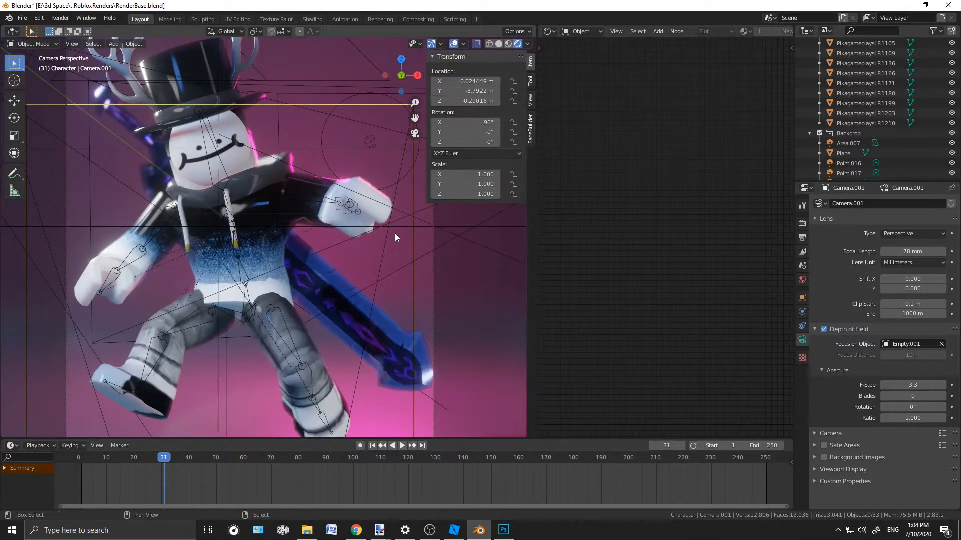
scroll(396, 232, down, 5)
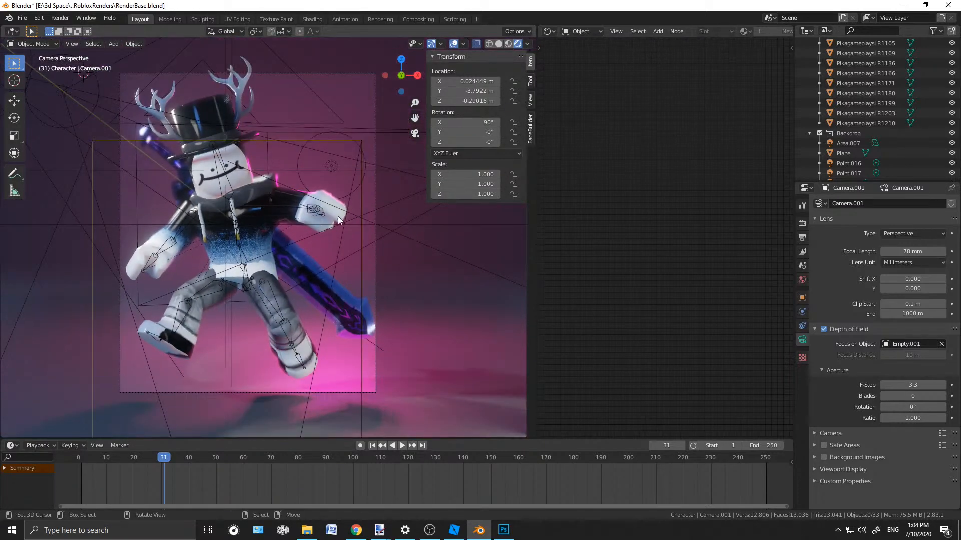
scroll(320, 183, up, 3)
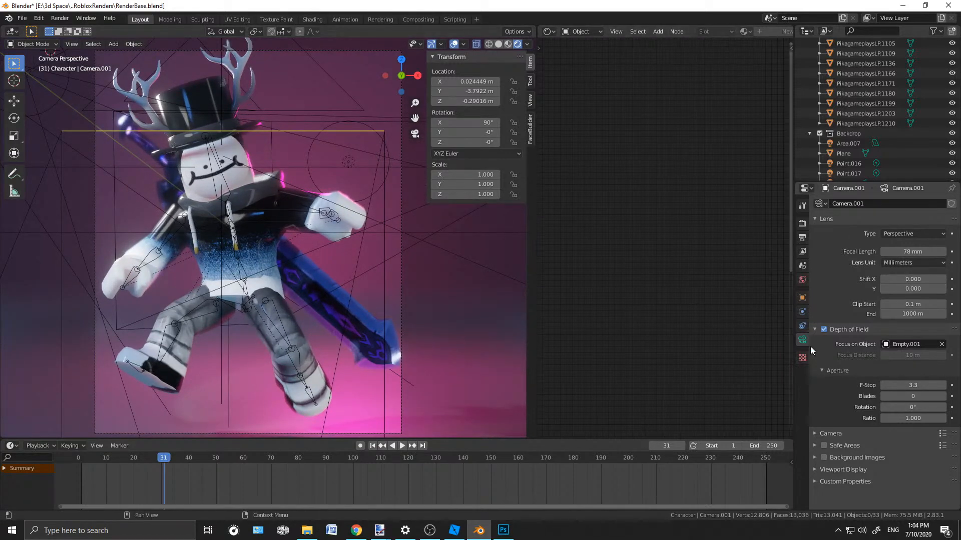
Try a saturated orange as the Point.017 light's color and check it through the camera
click(346, 163)
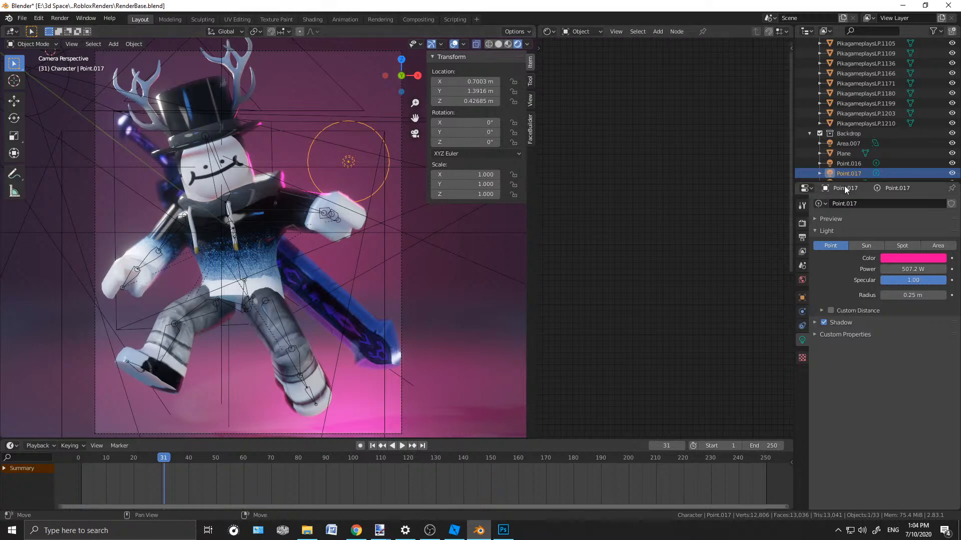
click(902, 259)
mouse_move(910, 184)
mouse_down()
mouse_move(916, 170)
mouse_move(908, 192)
mouse_move(875, 193)
mouse_move(885, 197)
mouse_up()
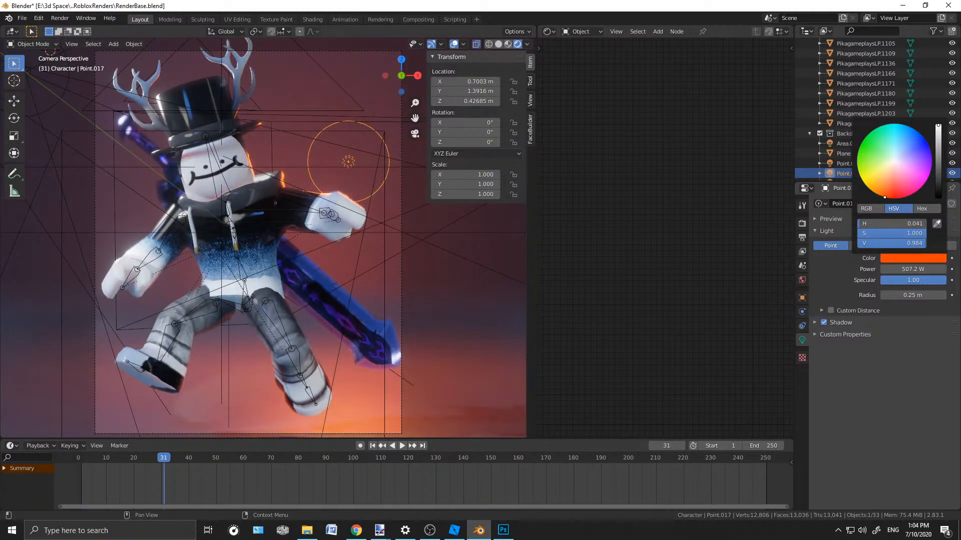
drag(884, 198, 880, 196)
scroll(307, 294, down, 3)
scroll(264, 263, up, 2)
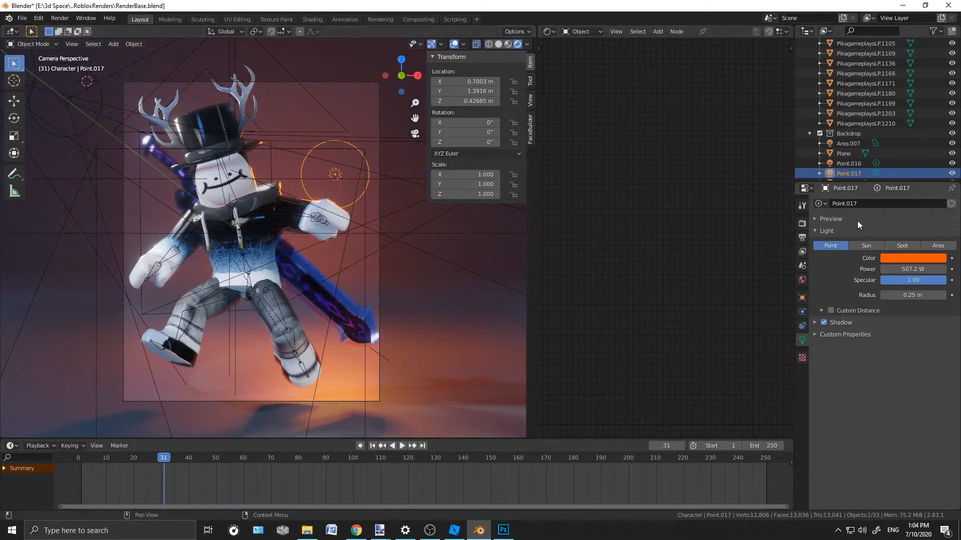
Set the Point.017 light's color to a softer pink, about hue 0.896 and saturation 0.789, and check it through the camera
click(890, 260)
mouse_move(878, 161)
mouse_down()
mouse_move(918, 189)
mouse_move(912, 185)
mouse_up()
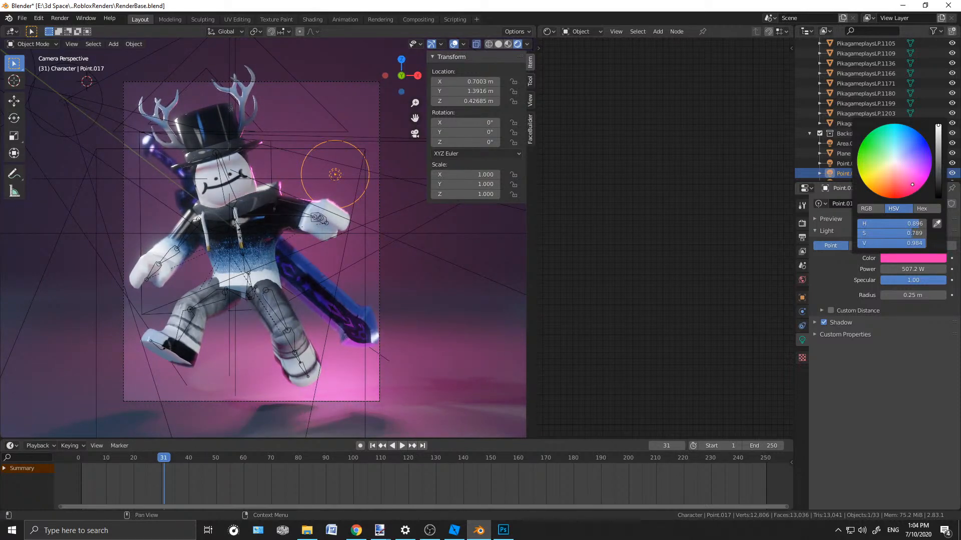
scroll(342, 266, down, 1)
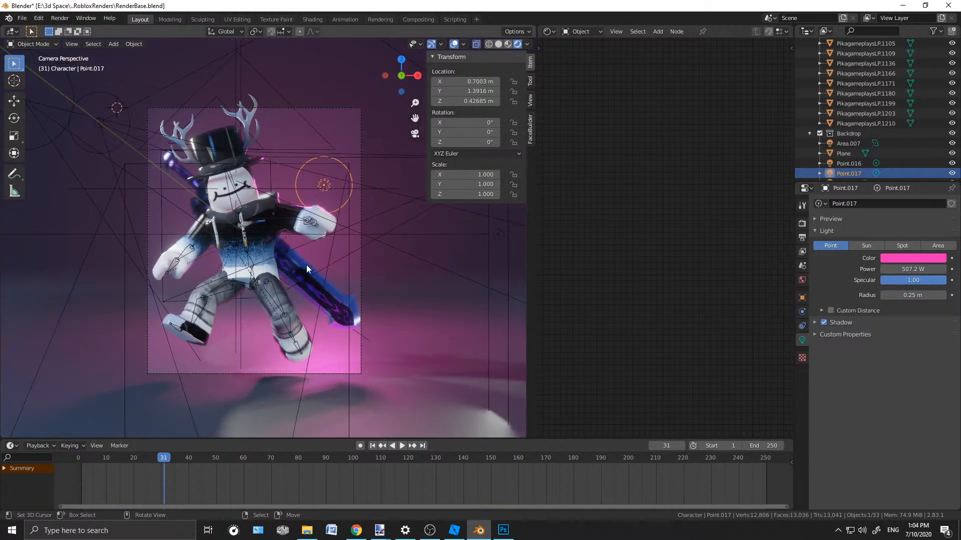
scroll(311, 265, down, 5)
click(305, 86)
scroll(257, 246, up, 8)
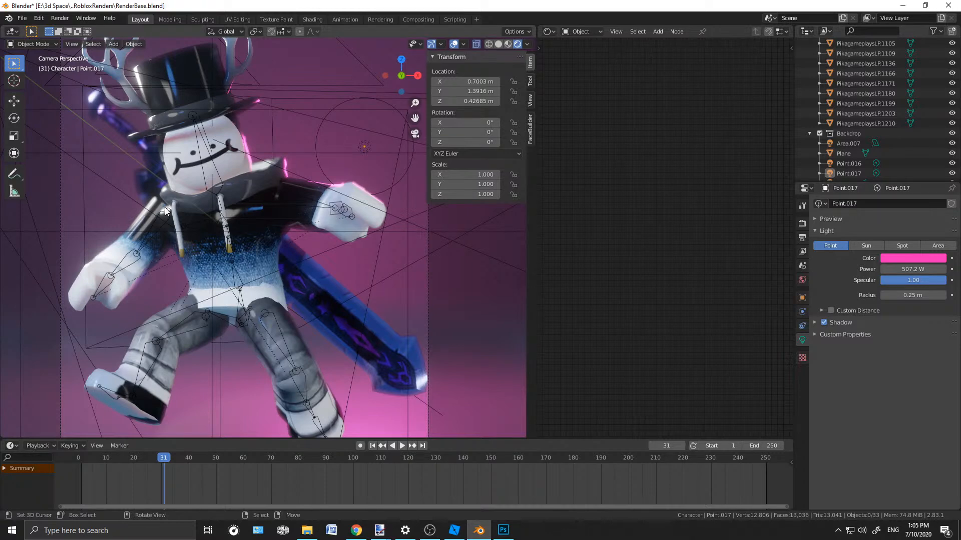
Move the spot light beside the character to about X -0.970, Y -0.896, Z 0.456 m and check it in the camera view
shift+middle_drag(244, 284, 290, 236)
click(302, 271)
middle_drag(305, 270, 303, 201)
key(g)
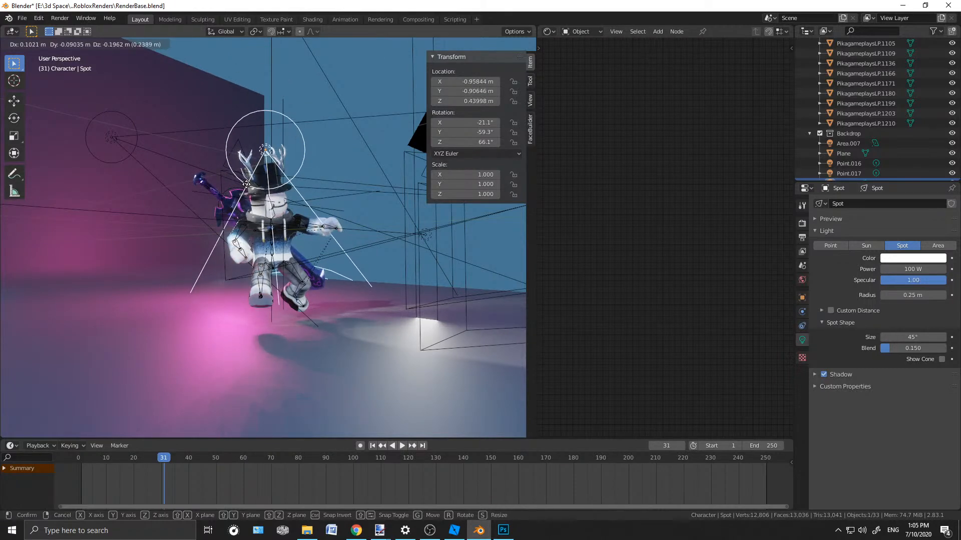
click(244, 183)
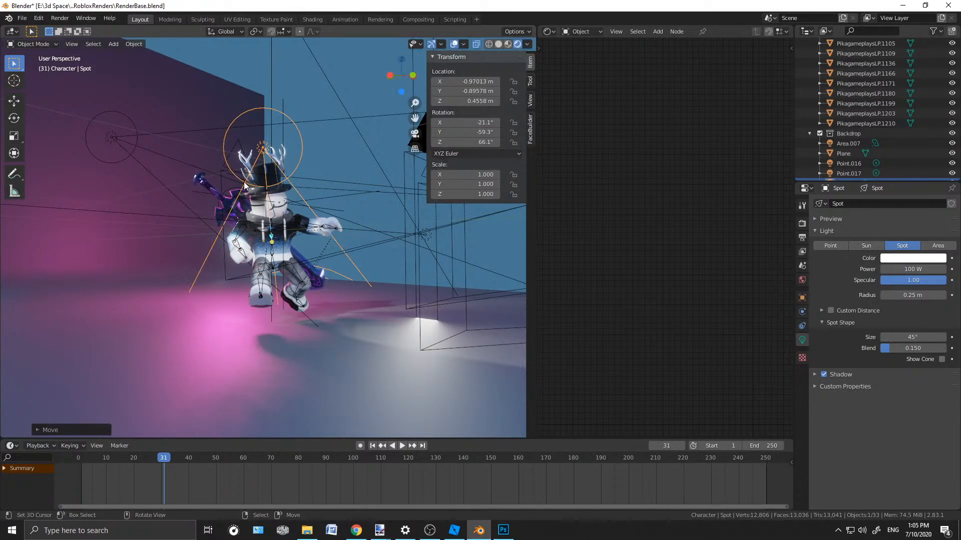
key(KP_0)
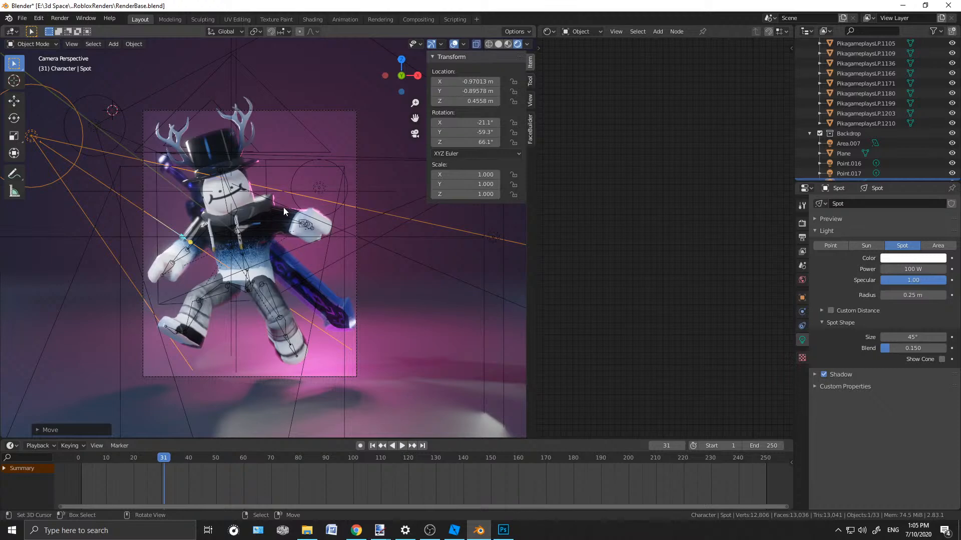
scroll(283, 205, down, 5)
right_click(280, 98)
scroll(278, 103, up, 5)
scroll(261, 138, up, 1)
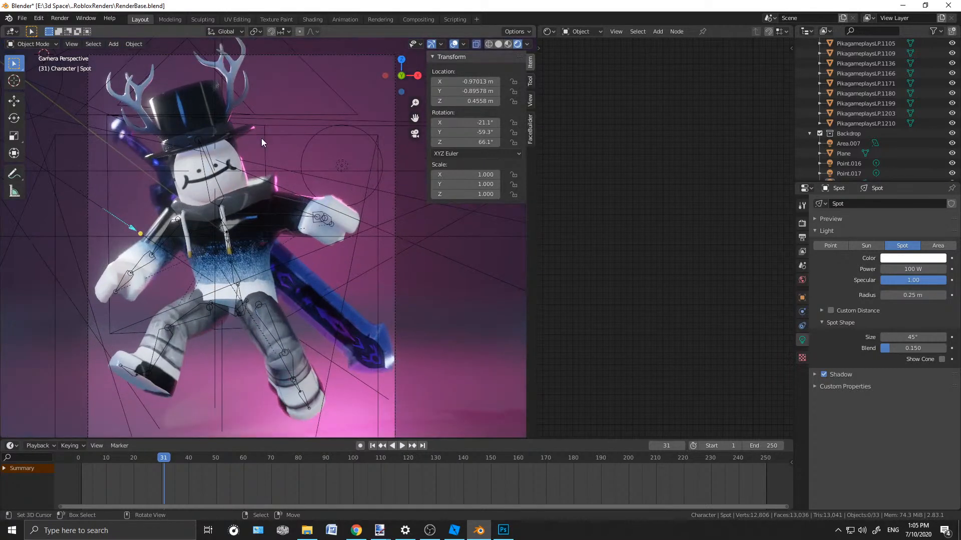
Select Camera.002 and shift it to about X 0.073 m and Z -0.101 m to reframe the character
right_click(222, 194)
right_click(262, 89)
right_click(269, 87)
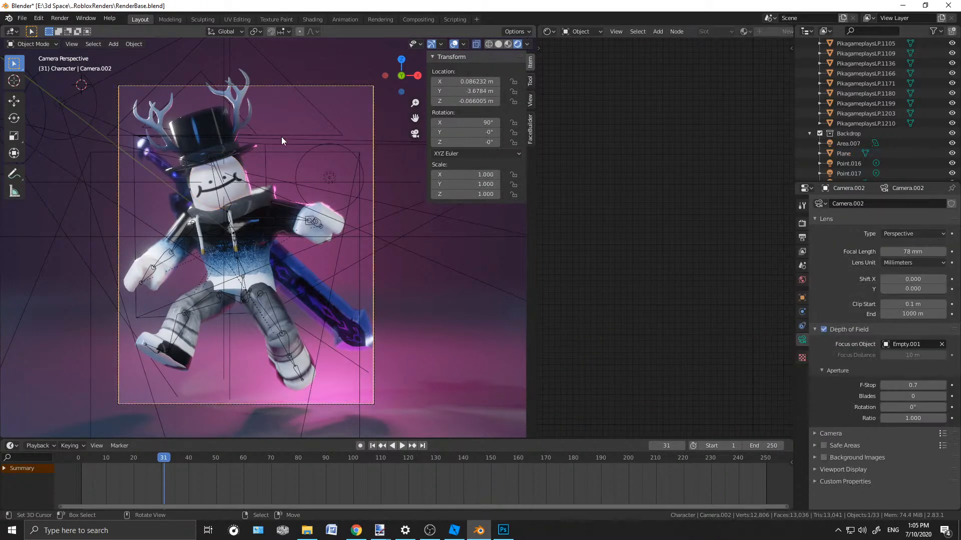
key(g)
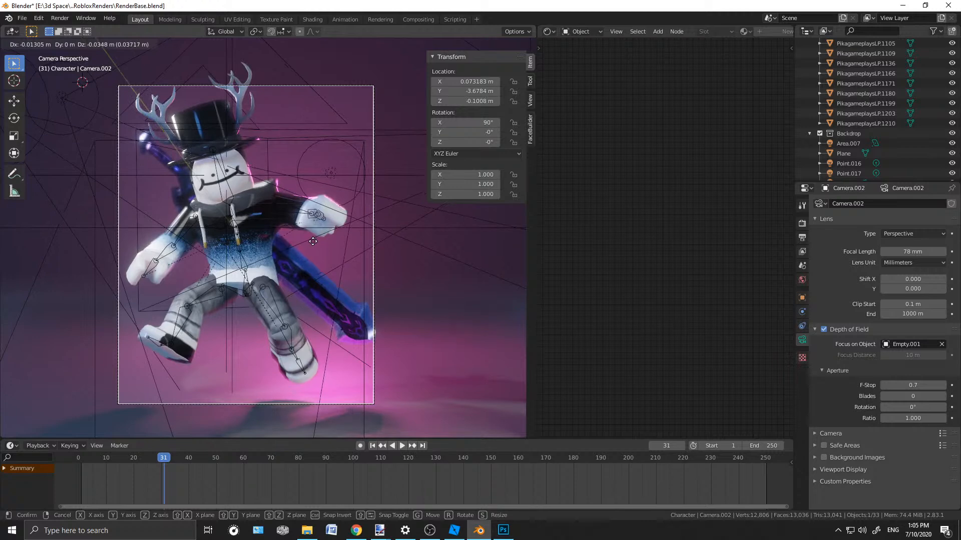
click(312, 241)
Move the character's metarig to about X 0.061 m and Z -0.896 m within the camera frame
click(230, 193)
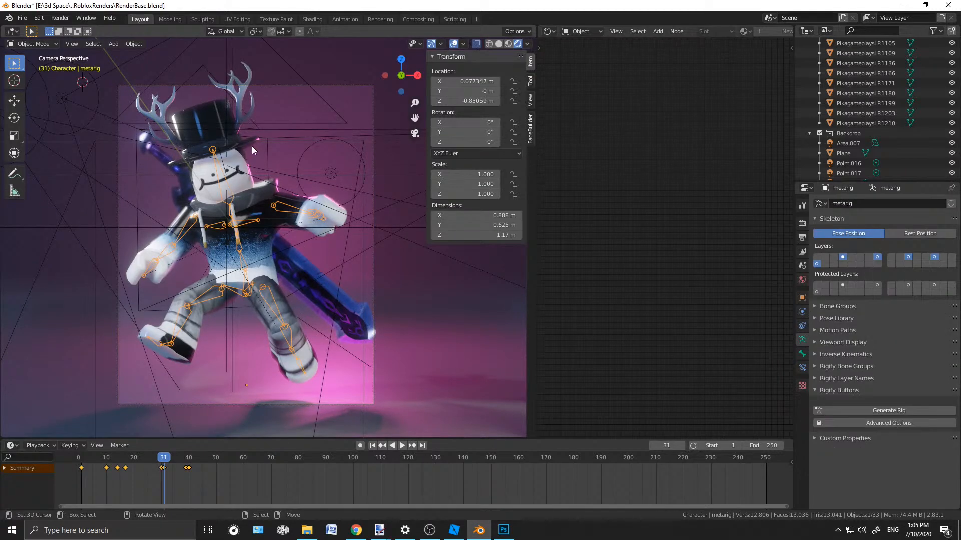
key(g)
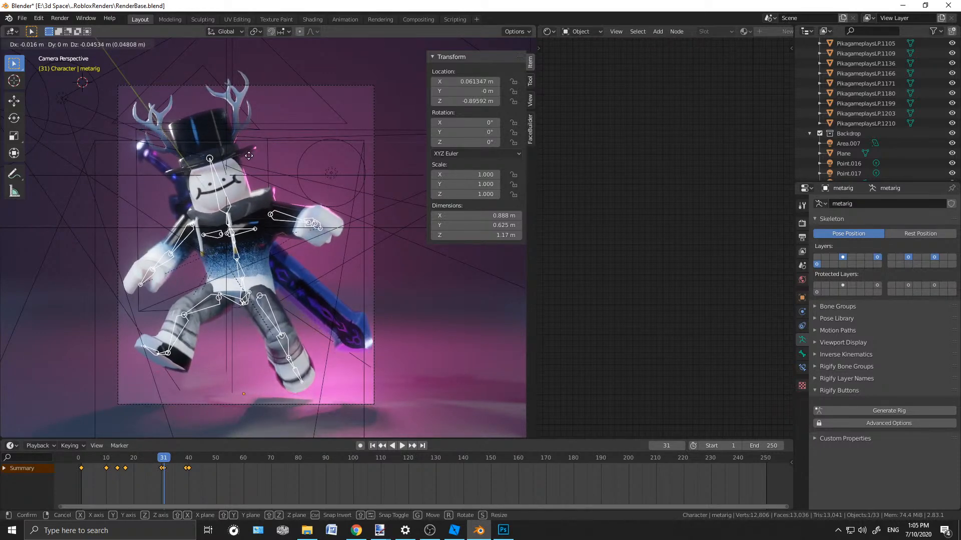
click(248, 155)
key(ctrl+Tab)
Check the character's framing against the whole backdrop and render frame 31 as a still image
scroll(277, 75, down, 3)
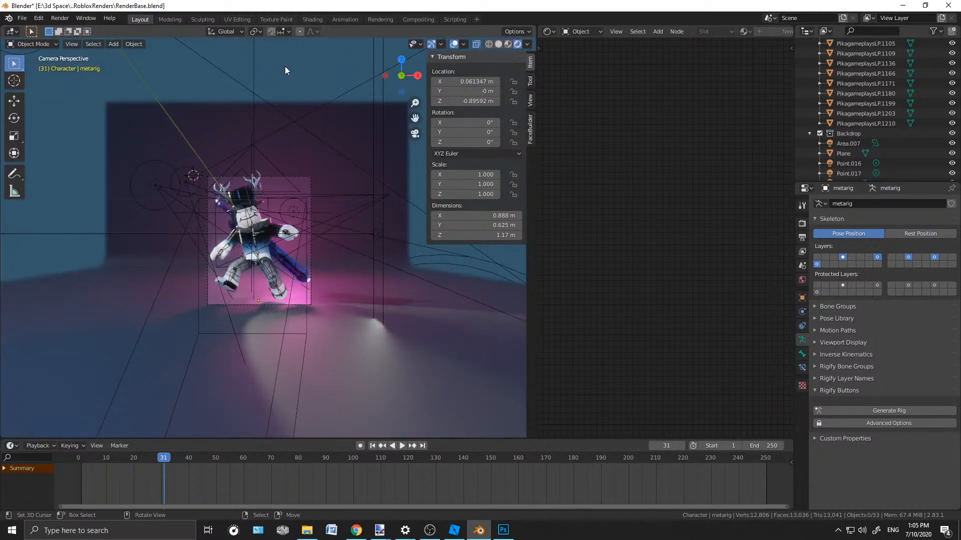
scroll(284, 66, up, 3)
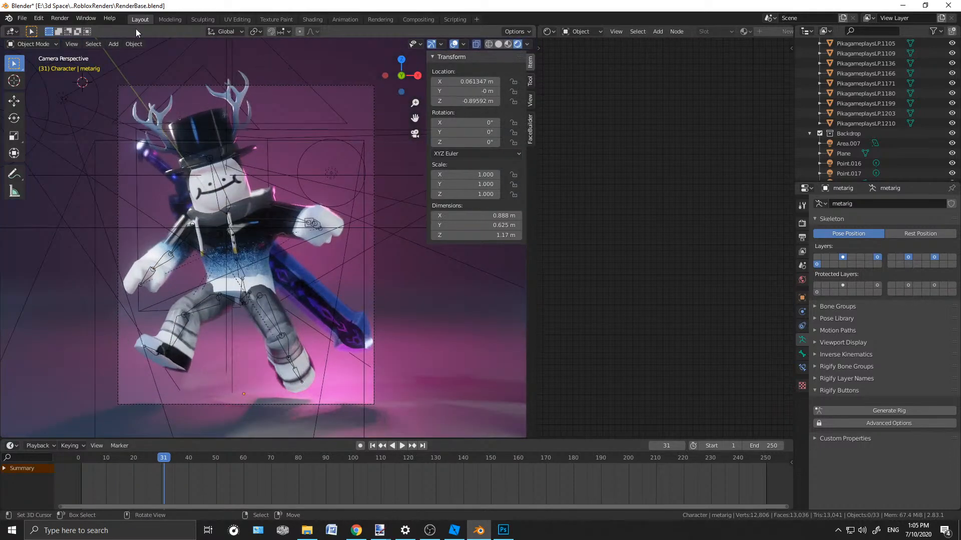
click(60, 18)
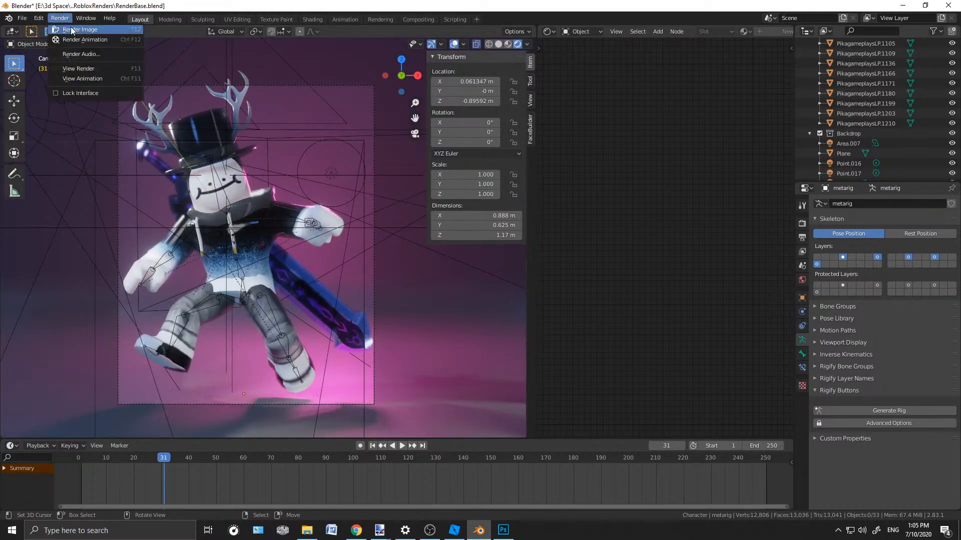
click(75, 29)
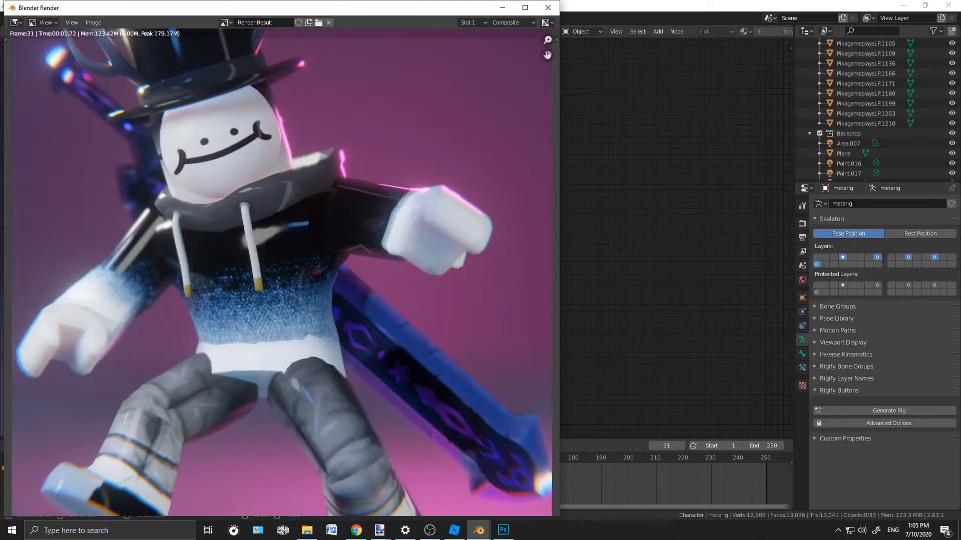
scroll(293, 295, down, 3)
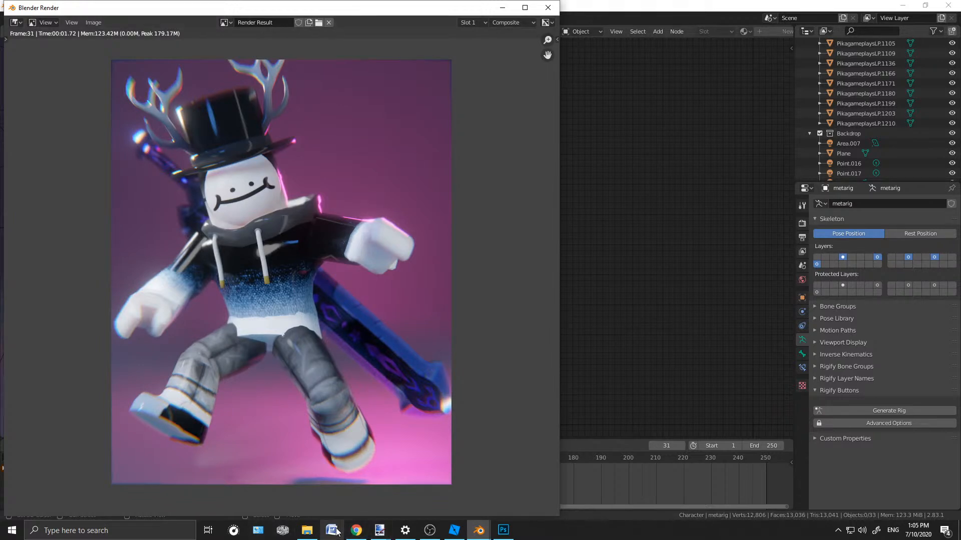
click(357, 533)
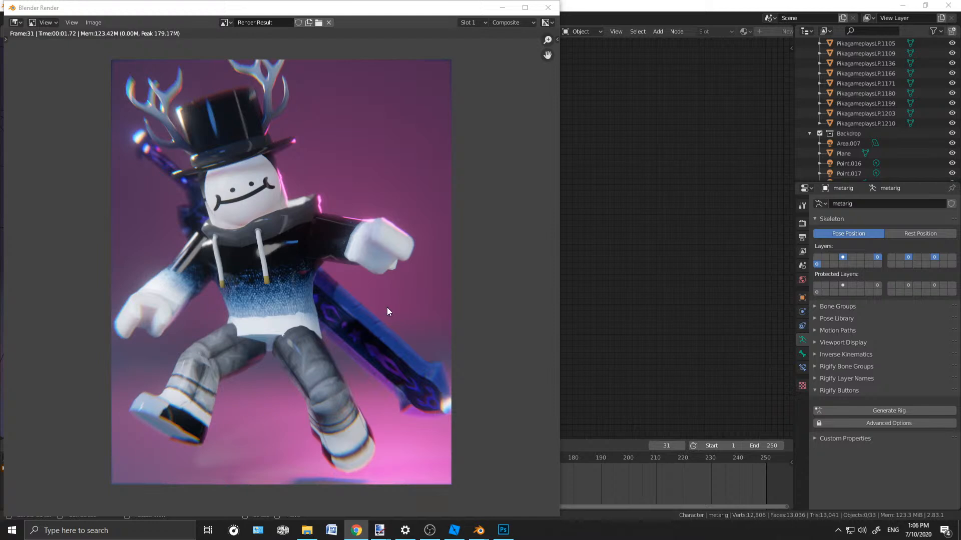
click(101, 23)
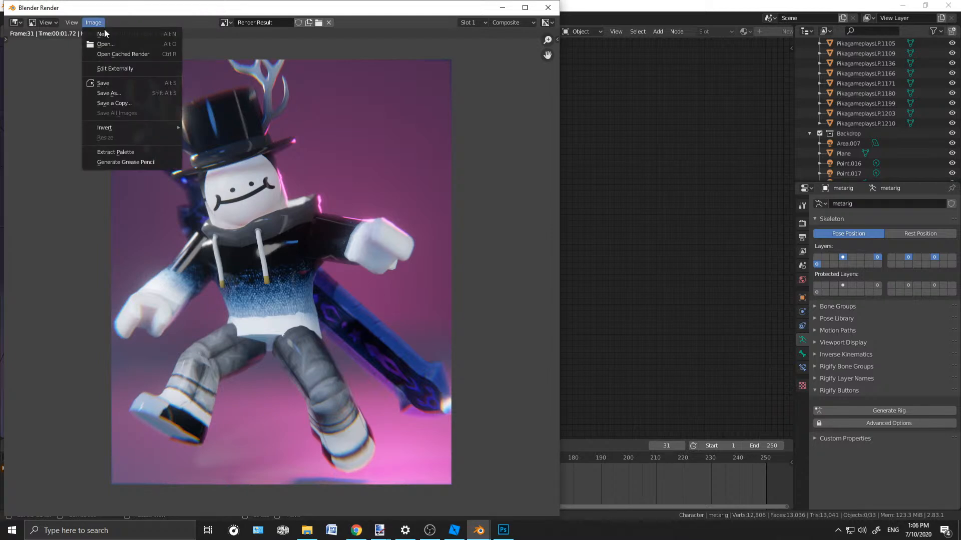
click(108, 93)
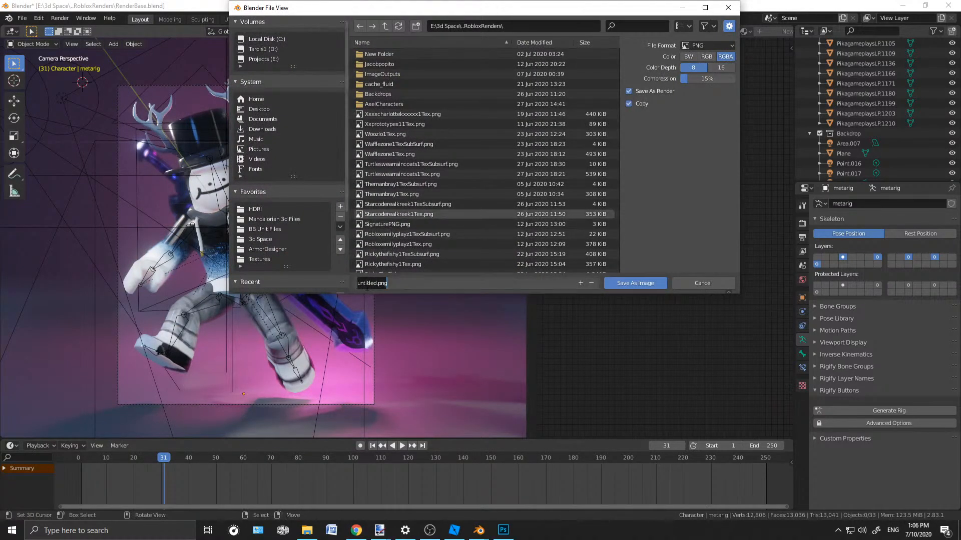
click(704, 7)
click(913, 7)
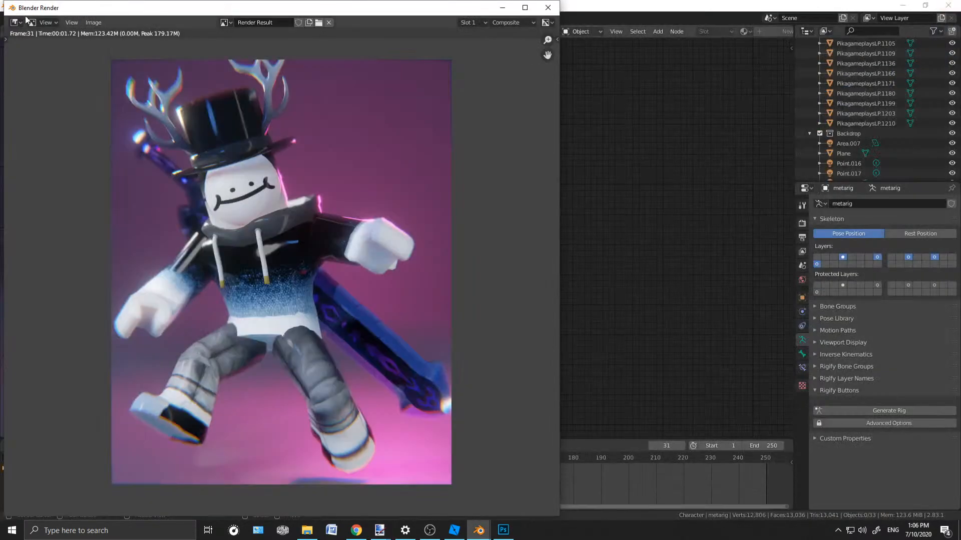
Save the Blender project under the new name PikagameplaysLP.blend in the ..RobloxRenders folder
click(503, 7)
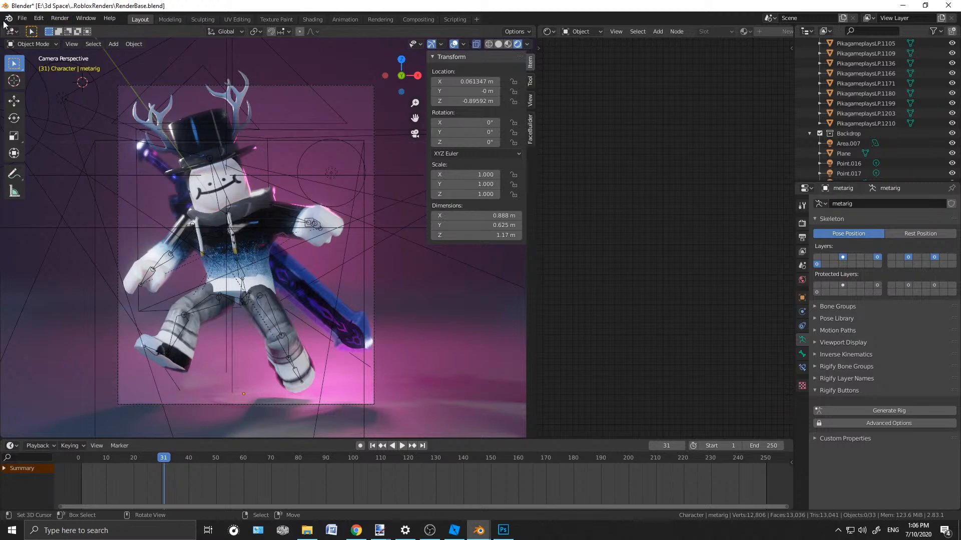
click(22, 18)
click(43, 98)
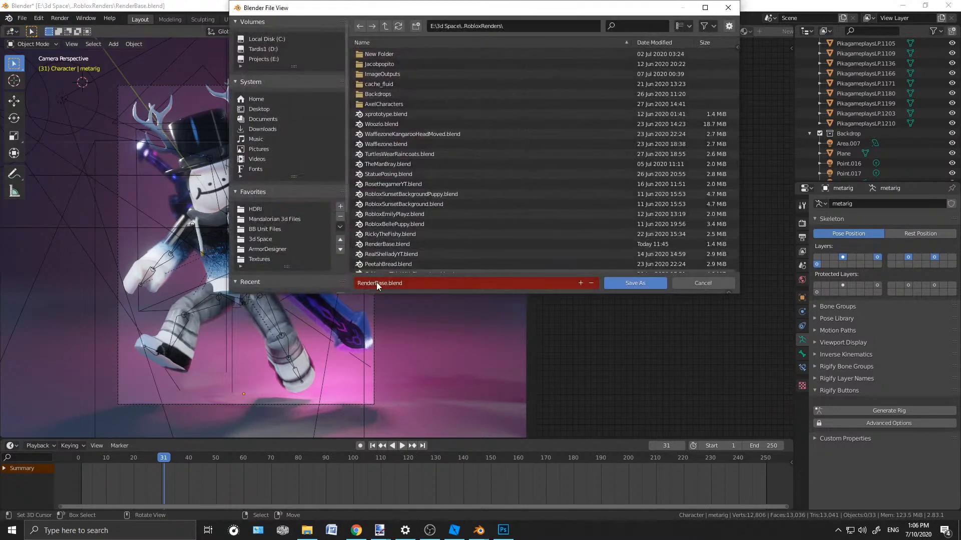
key(BackSpace)
key(BackSpace)
key(BackSpace)
key(BackSpace)
key(BackSpace)
key(BackSpace)
key(BackSpace)
key(BackSpace)
key(BackSpace)
key(BackSpace)
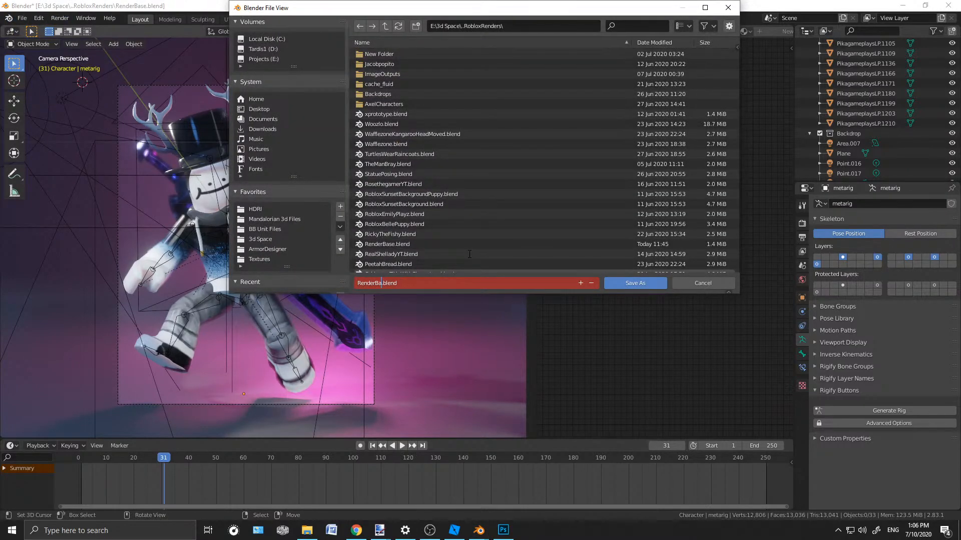
text(Pikagaming)
key(BackSpace)
key(BackSpace)
key(BackSpace)
text(eplaysLP)
click(606, 283)
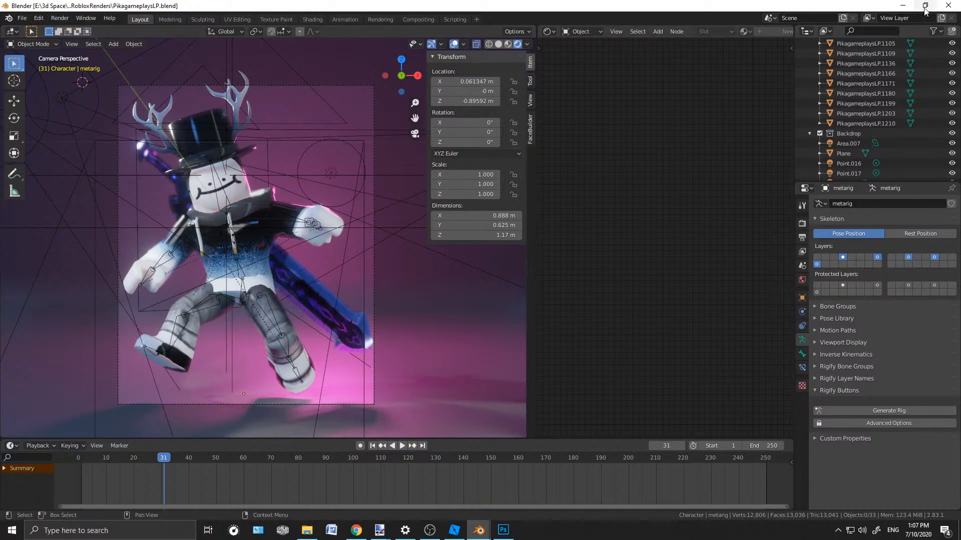
Return to the rendered image and save a copy of it as PikaGame.png in the ImageOutputs folder
click(903, 6)
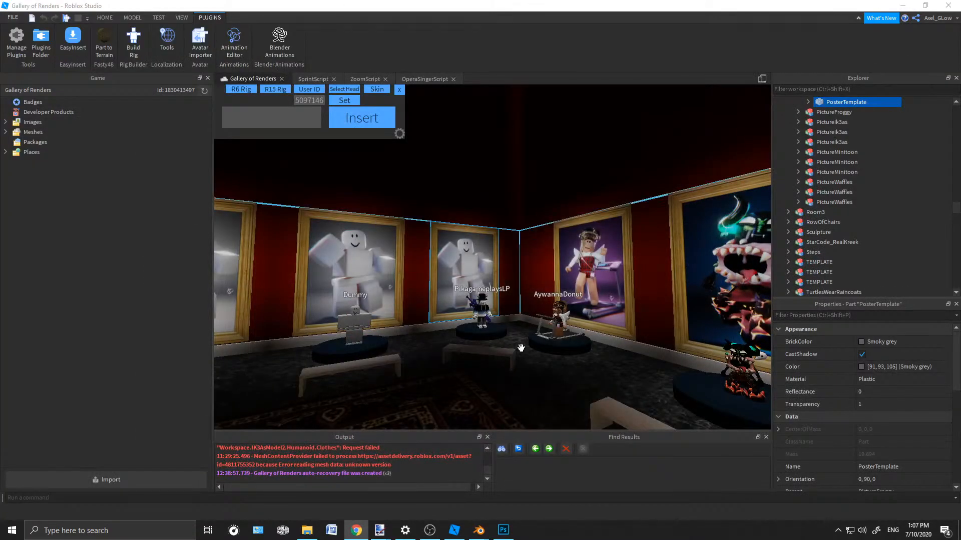
click(904, 6)
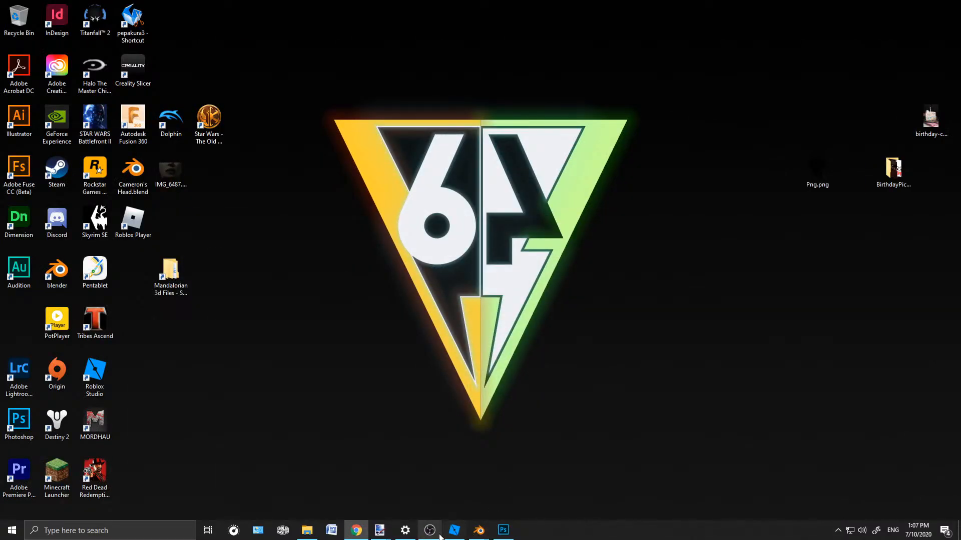
mouse_move(480, 531)
click(533, 498)
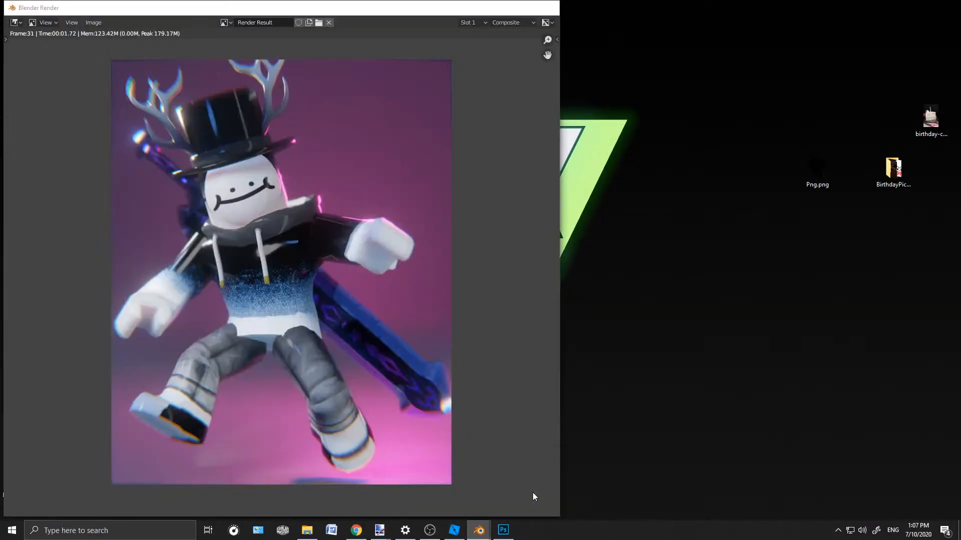
click(93, 24)
click(119, 103)
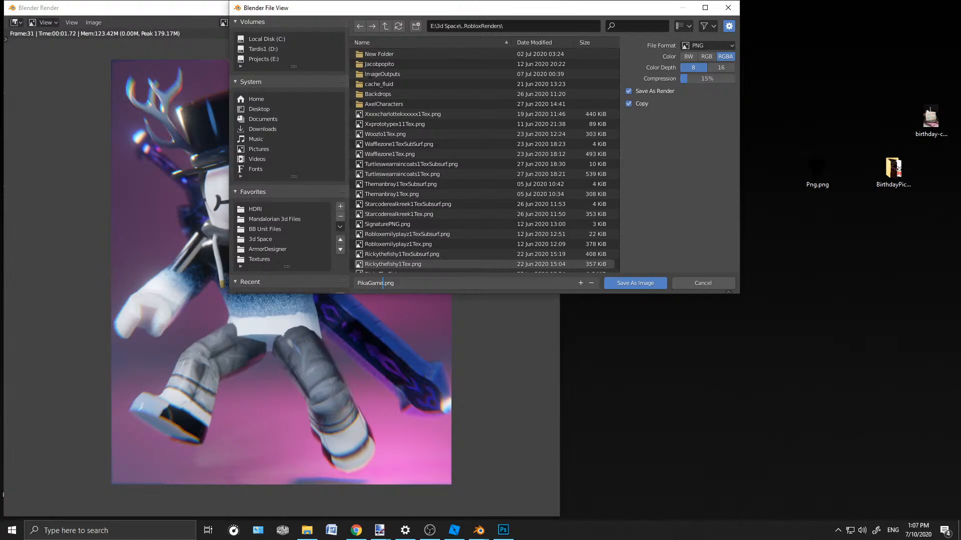
click(378, 74)
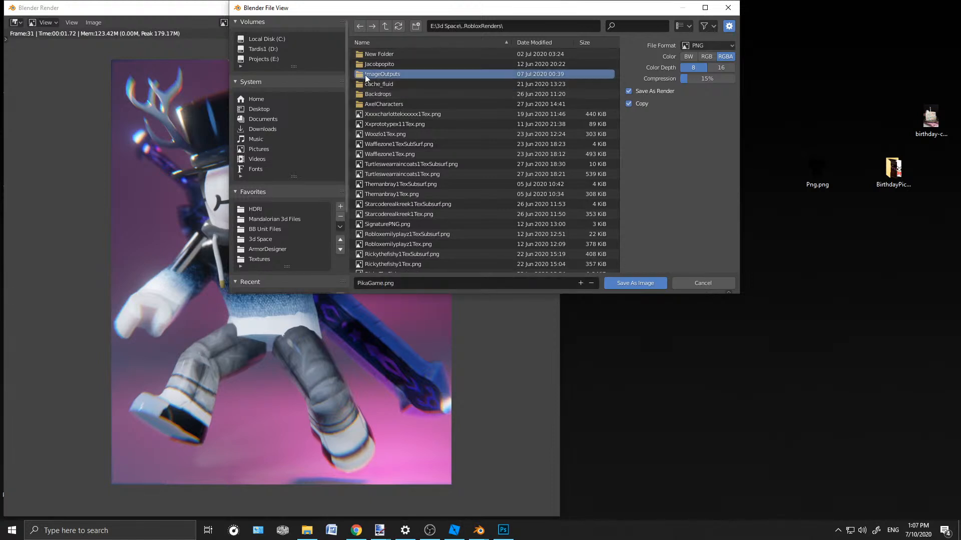
click(369, 75)
click(380, 284)
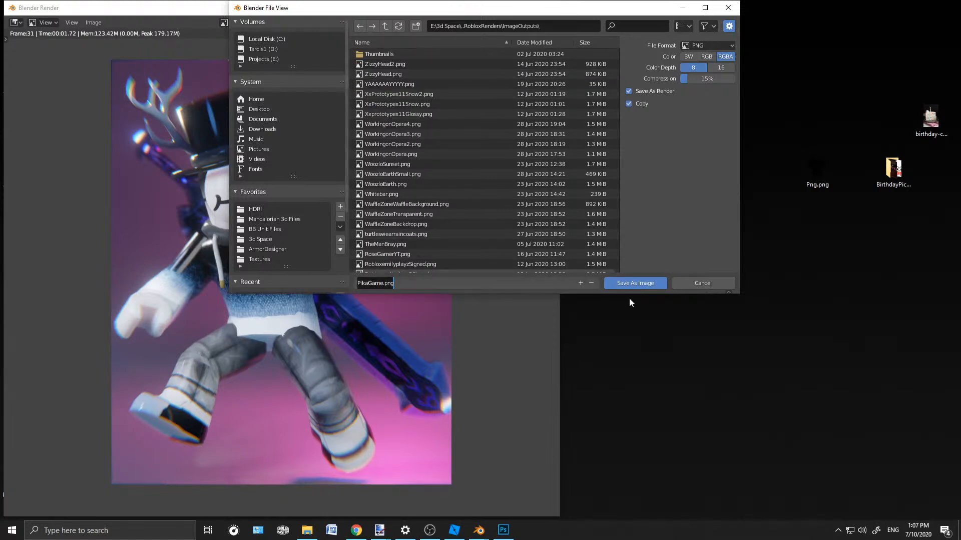
click(626, 282)
Switch to paint.net and open PikaGame.png from the ImageOutputs folder as a separate image
mouse_move(380, 530)
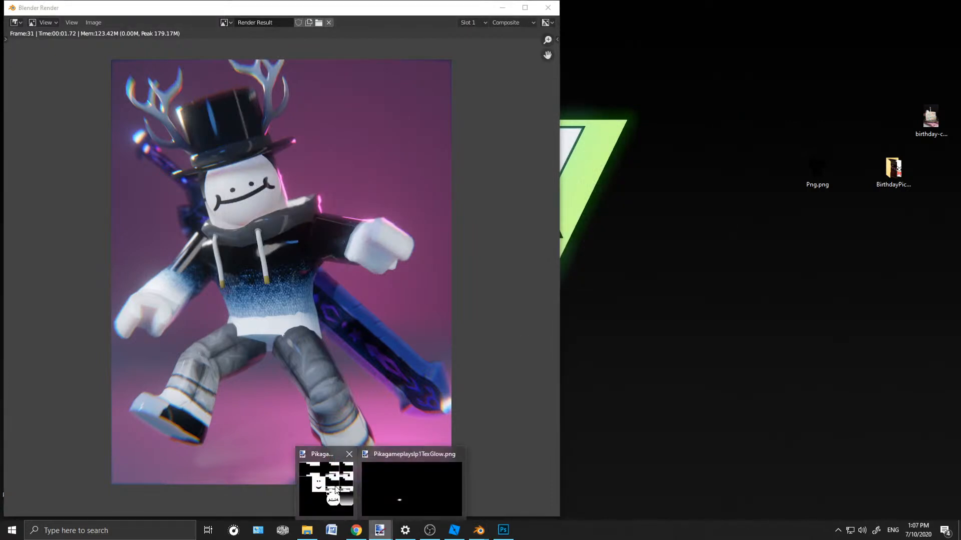
click(341, 490)
click(306, 533)
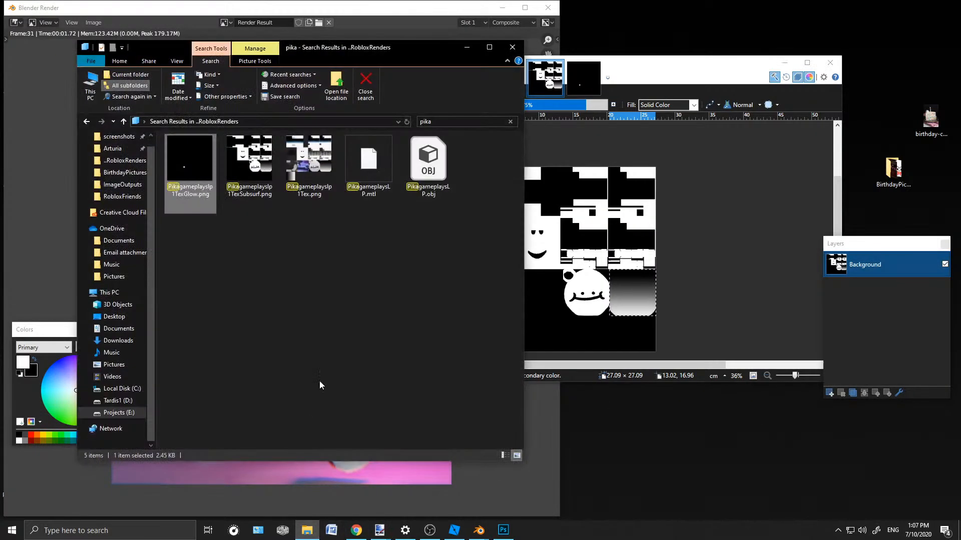
click(85, 122)
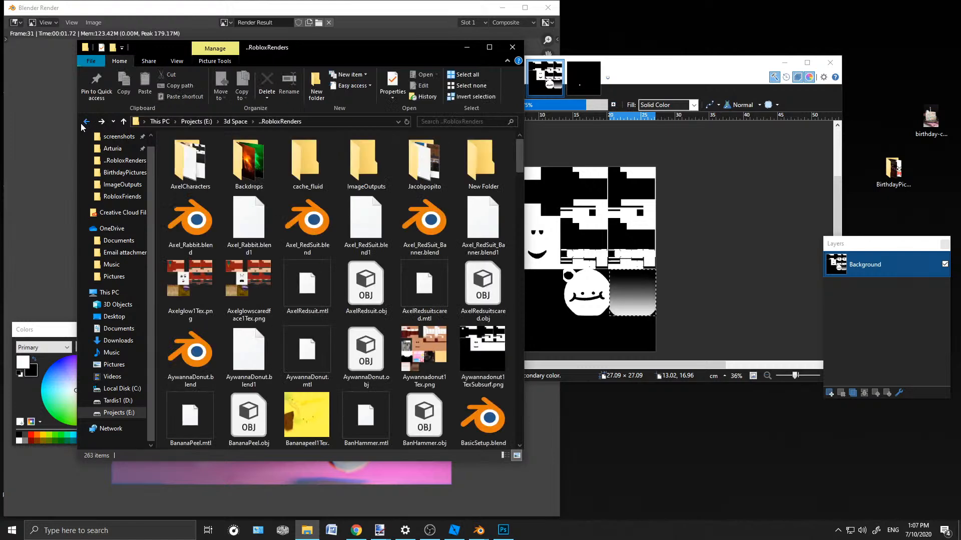
double_click(366, 163)
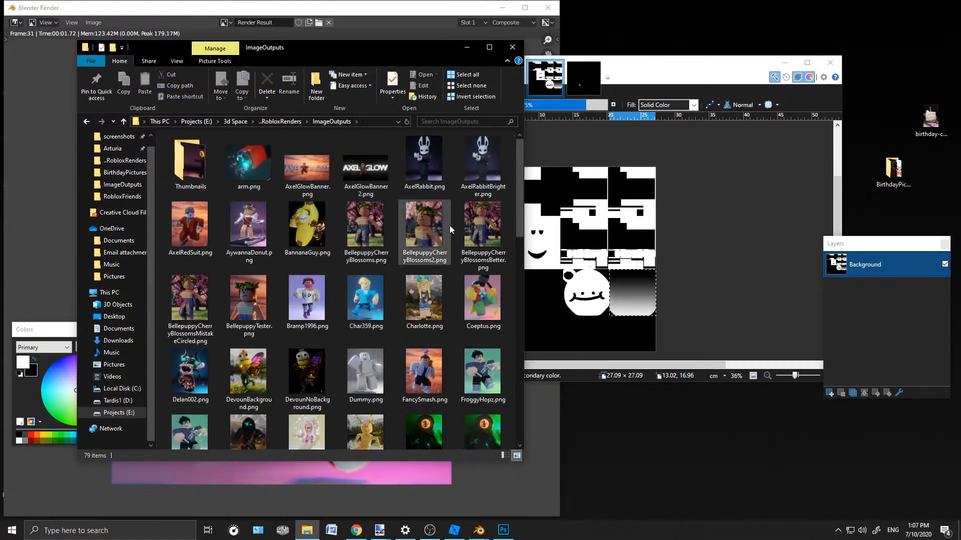
mouse_move(517, 189)
mouse_down()
mouse_move(514, 327)
mouse_move(515, 303)
mouse_up()
mouse_move(366, 321)
mouse_down()
mouse_move(692, 220)
mouse_move(677, 235)
mouse_up()
click(550, 226)
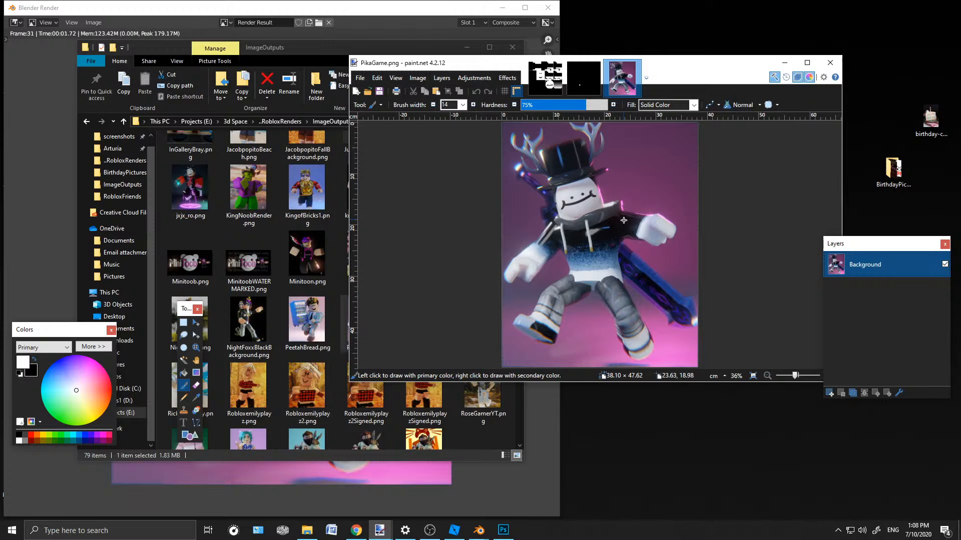
Locate the SignaturePNG.png file in the ..RobloxRenders folder in File Explorer
click(271, 55)
scroll(340, 193, up, 10)
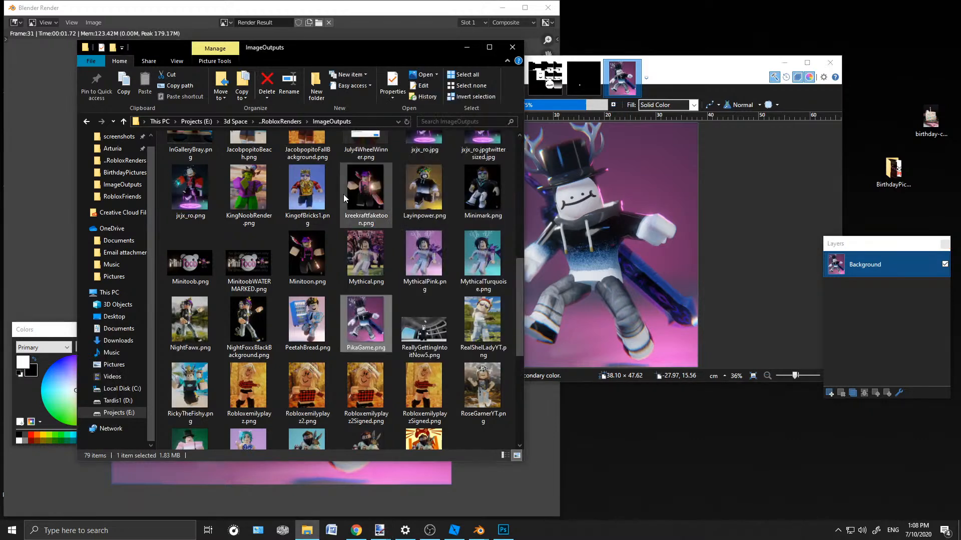
click(278, 122)
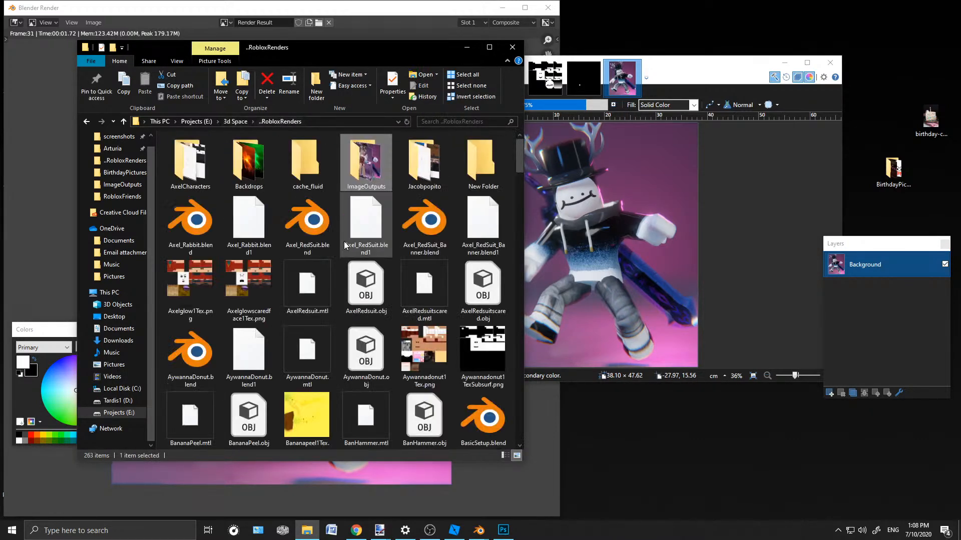
scroll(344, 241, down, 10)
drag(519, 233, 511, 410)
drag(488, 197, 551, 230)
click(551, 228)
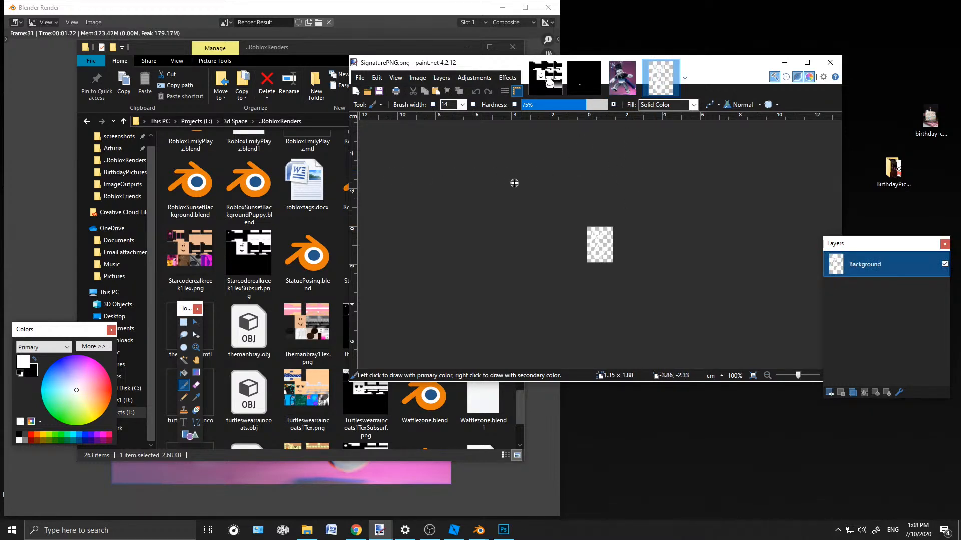
click(673, 65)
Add SignaturePNG.png to the render as a new layer and place it near the lower-right corner, at about 32.52 cm, 41.76 cm
click(320, 61)
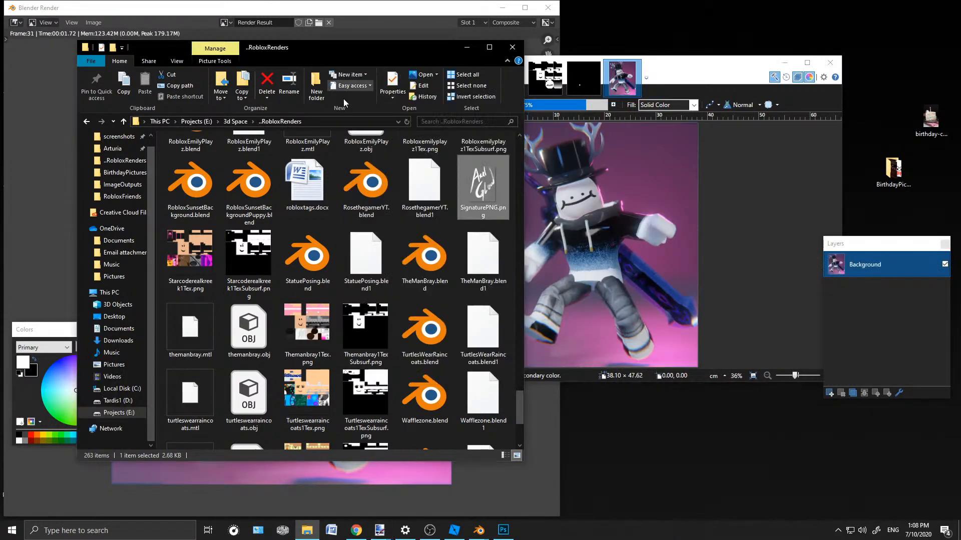
drag(482, 177, 553, 245)
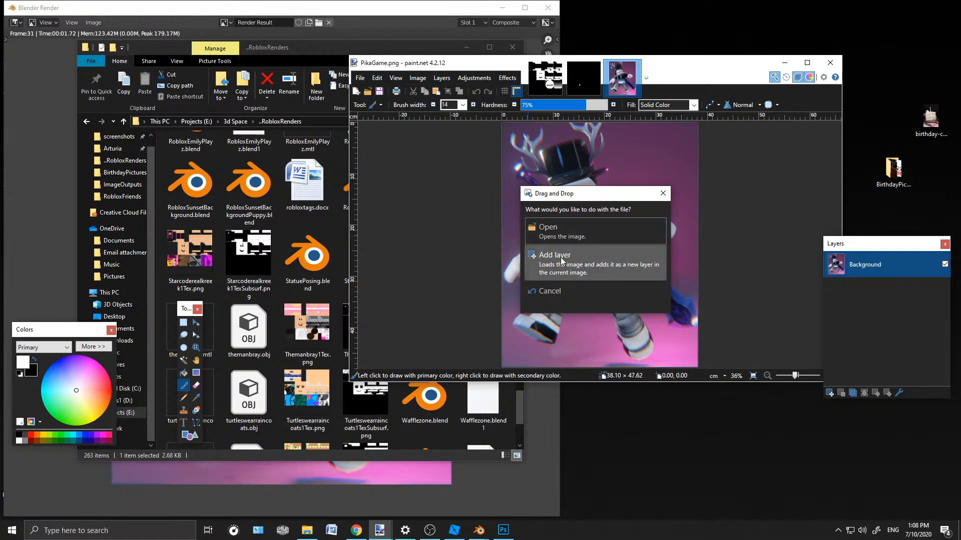
click(561, 257)
drag(524, 154, 647, 348)
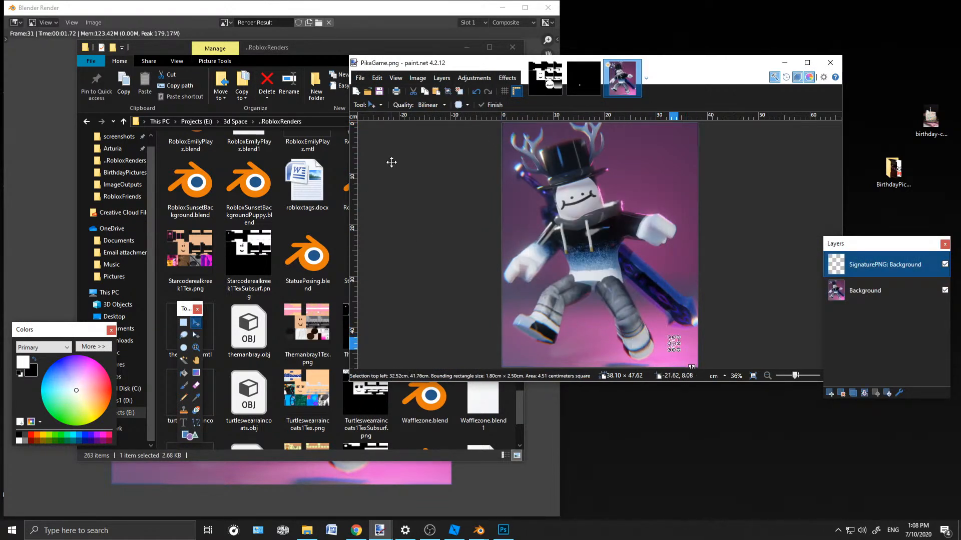
Save the signed render as PNG over the existing PikaGame.png, flattening its layers
click(359, 76)
click(386, 147)
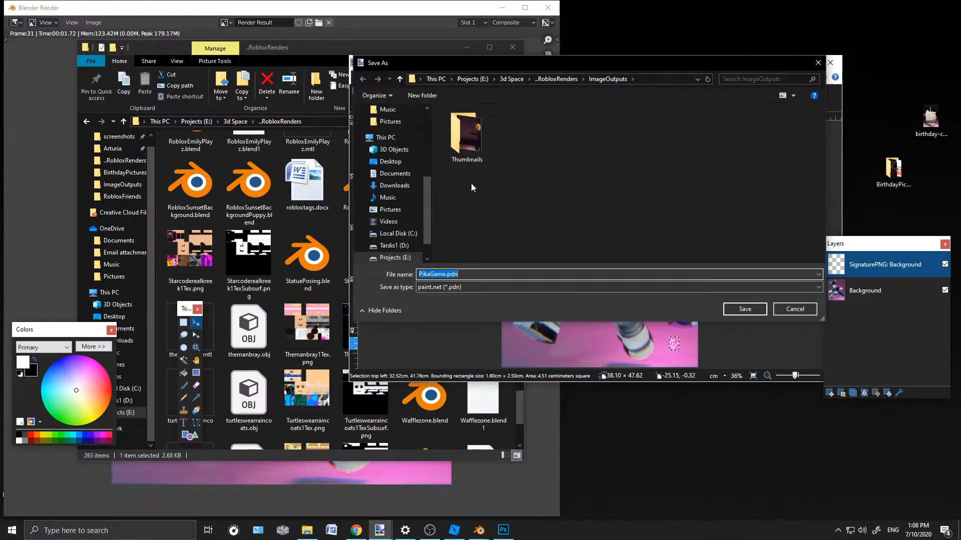
click(465, 288)
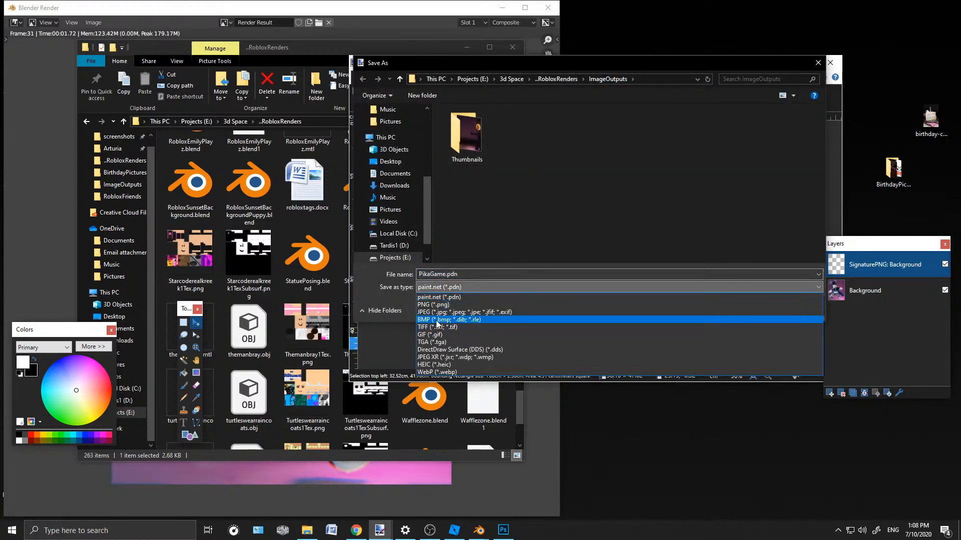
click(712, 318)
click(744, 308)
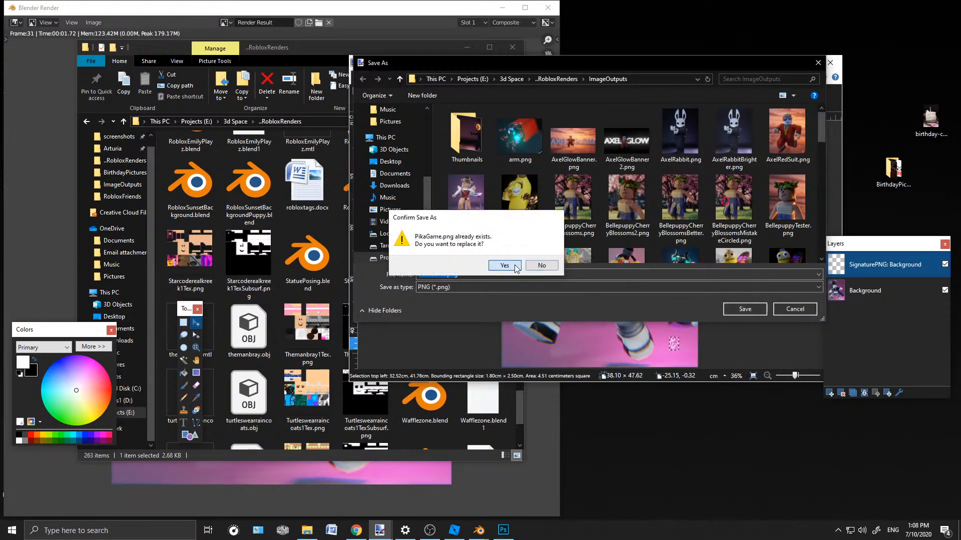
click(556, 267)
click(648, 326)
click(545, 245)
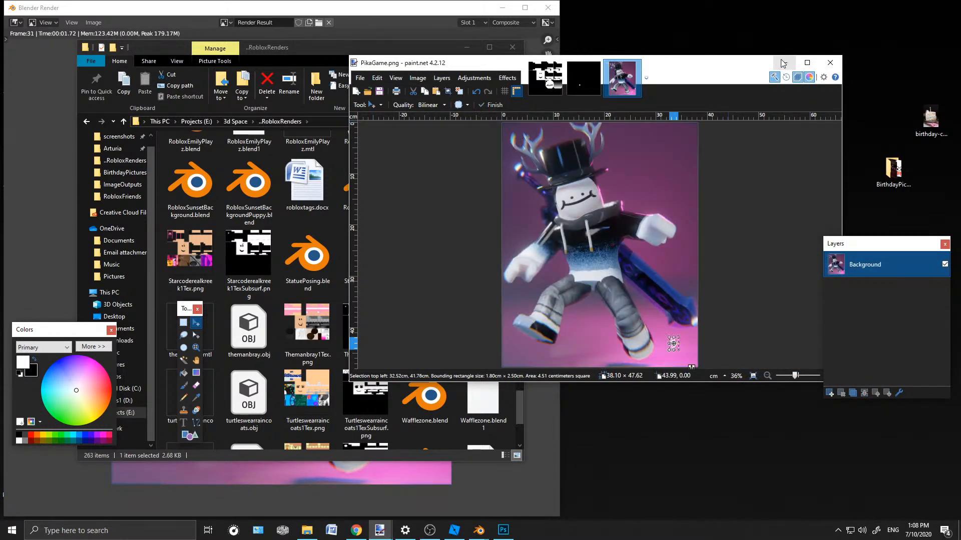
Switch to Roblox Studio and select the ImageLabel inside the CharacterRender part of the PictureFroggy frame behind the top-hat character
click(783, 63)
click(454, 529)
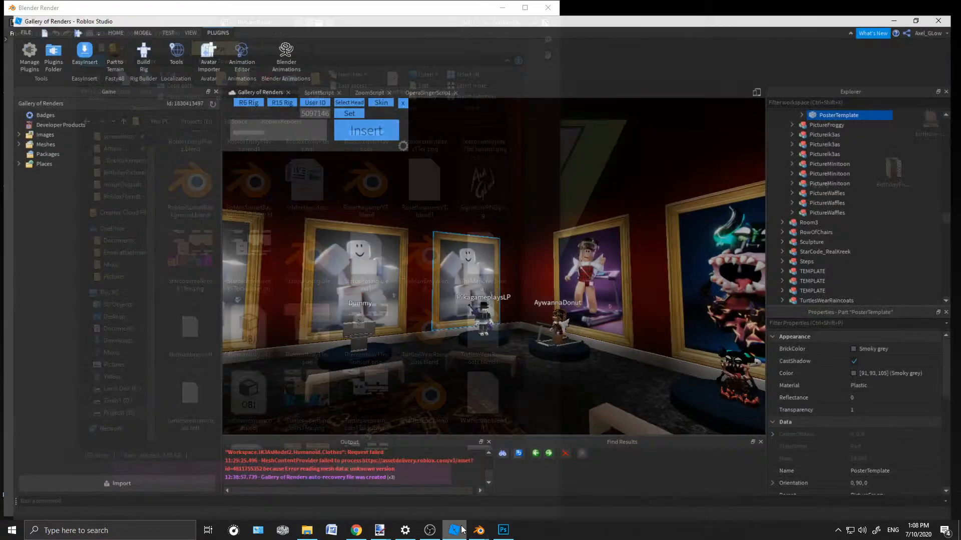
scroll(568, 223, up, 3)
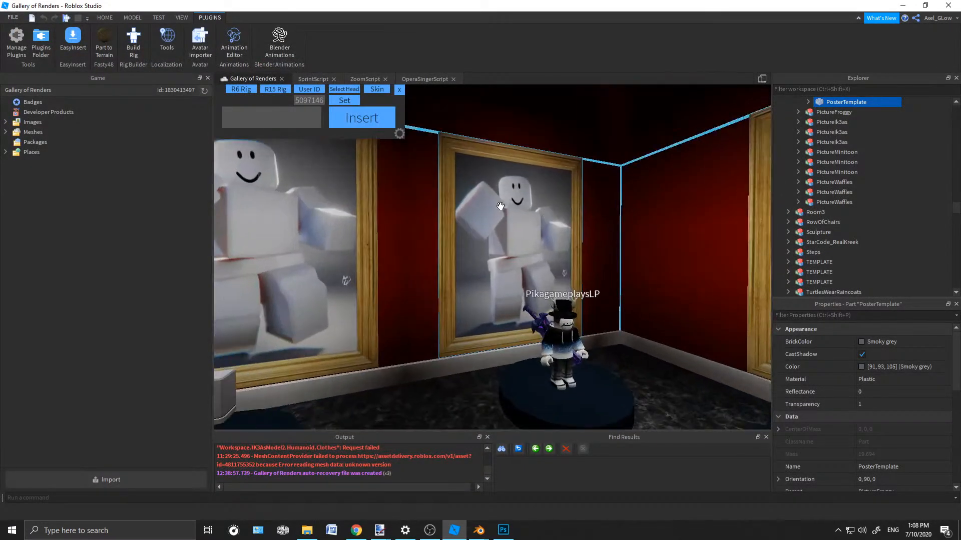
scroll(828, 125, up, 3)
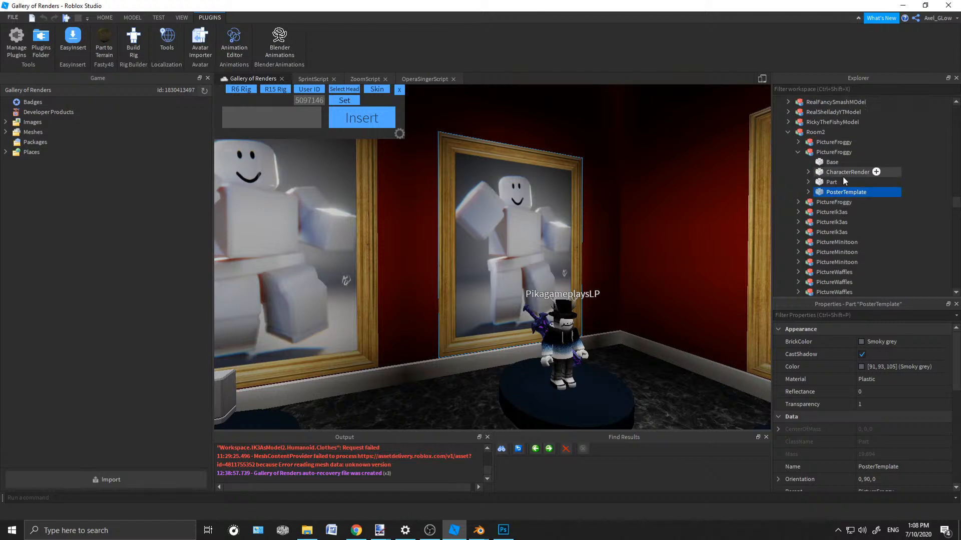
click(808, 172)
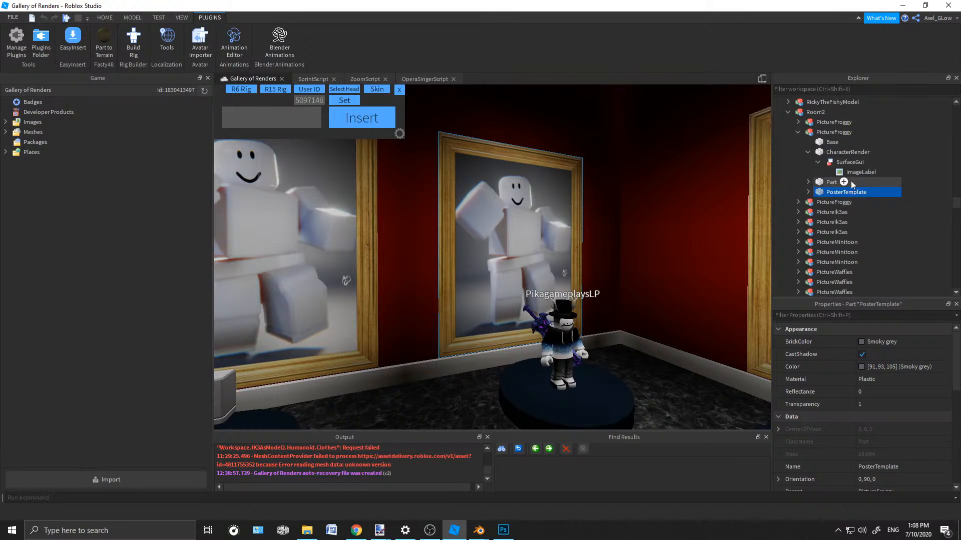
click(851, 173)
Start adding a new image for the label's Image property and open the file chooser for it
scroll(877, 419, down, 8)
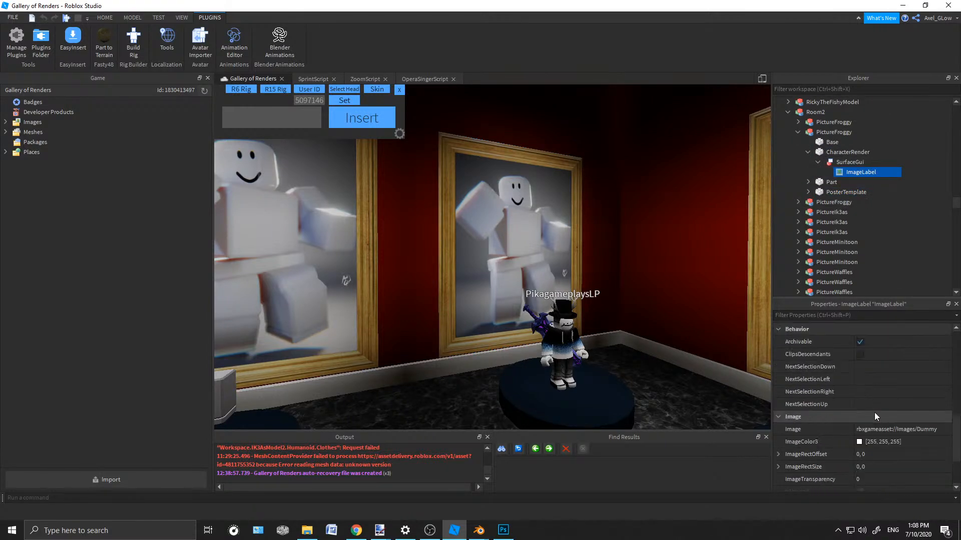
click(881, 392)
click(825, 525)
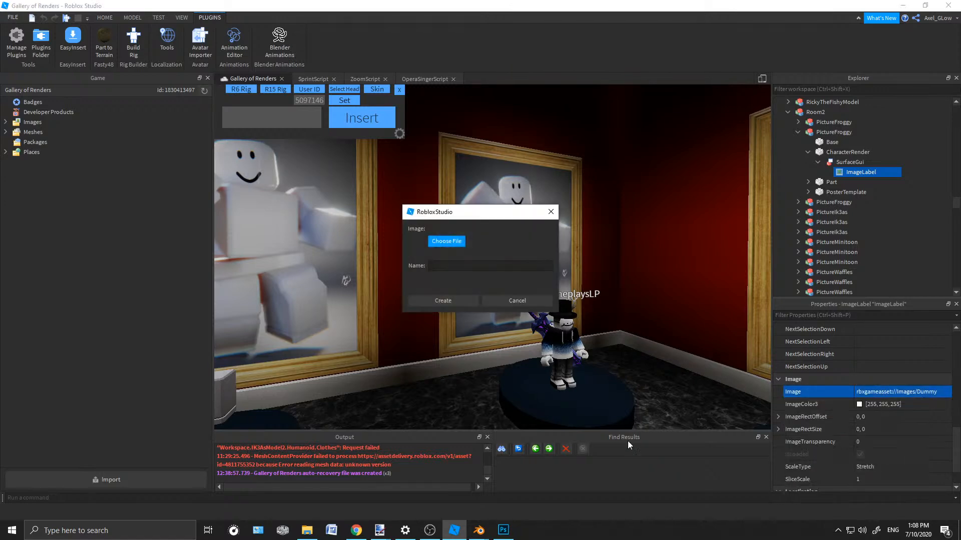
click(457, 241)
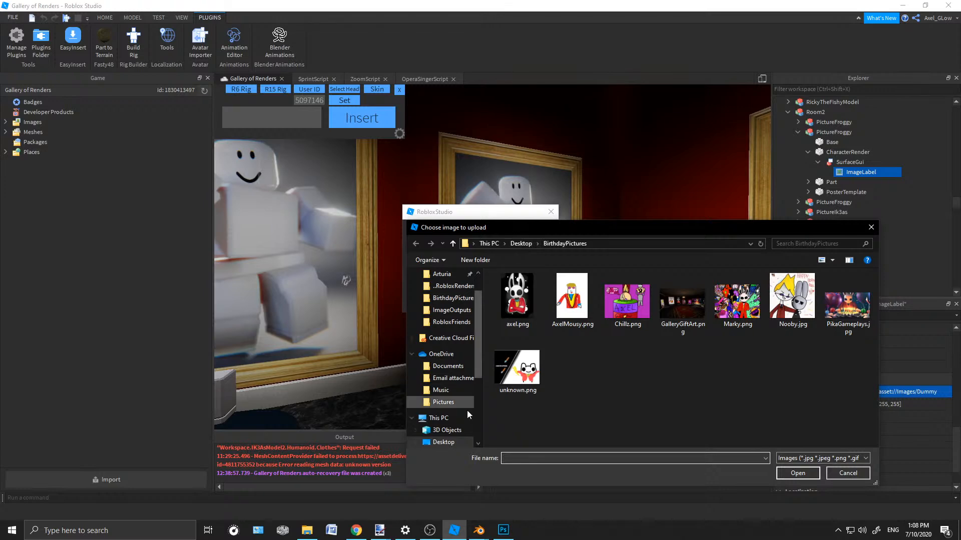
Browse to the ImageOutputs folder inside 3d Space\..RobloxRenders on the Projects (E:) drive
scroll(464, 392, down, 3)
click(450, 422)
scroll(589, 345, down, 4)
scroll(587, 353, up, 5)
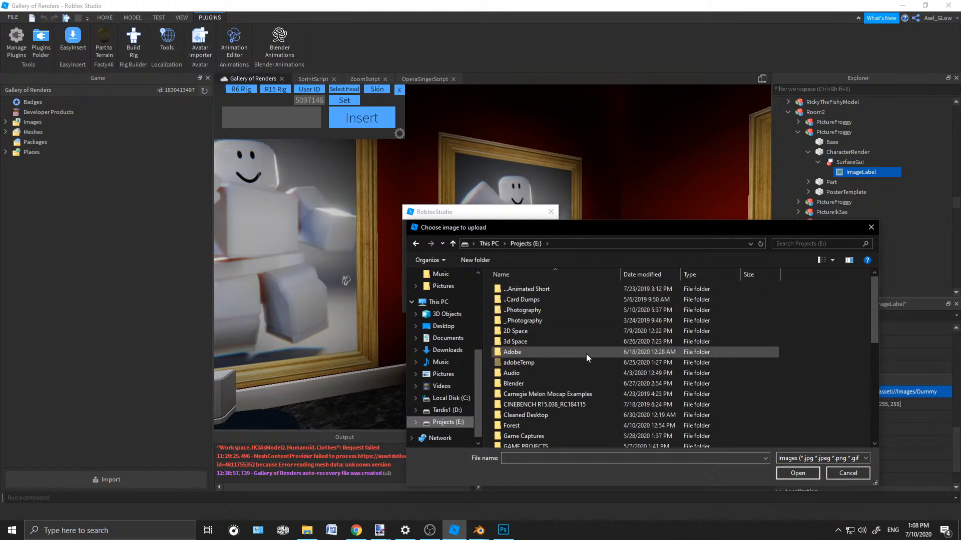
double_click(513, 342)
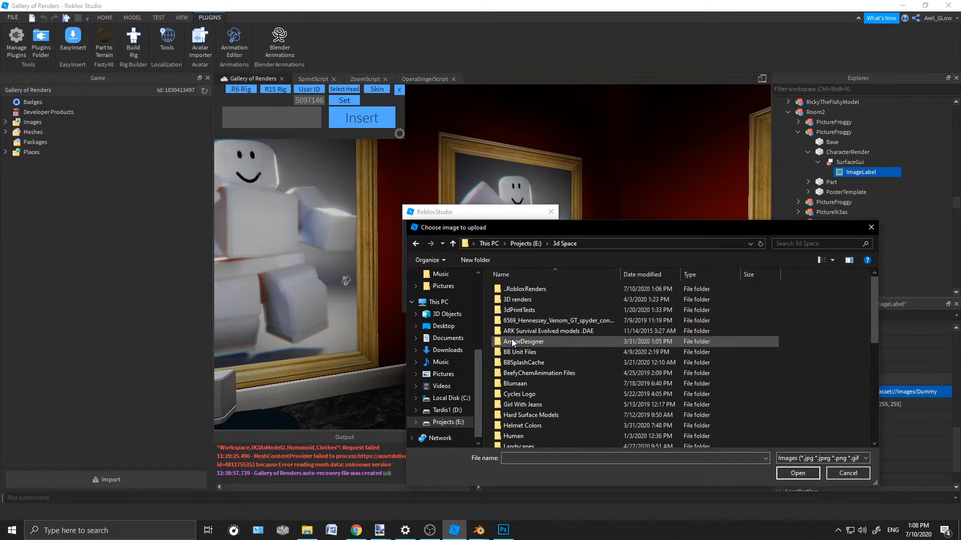
double_click(520, 288)
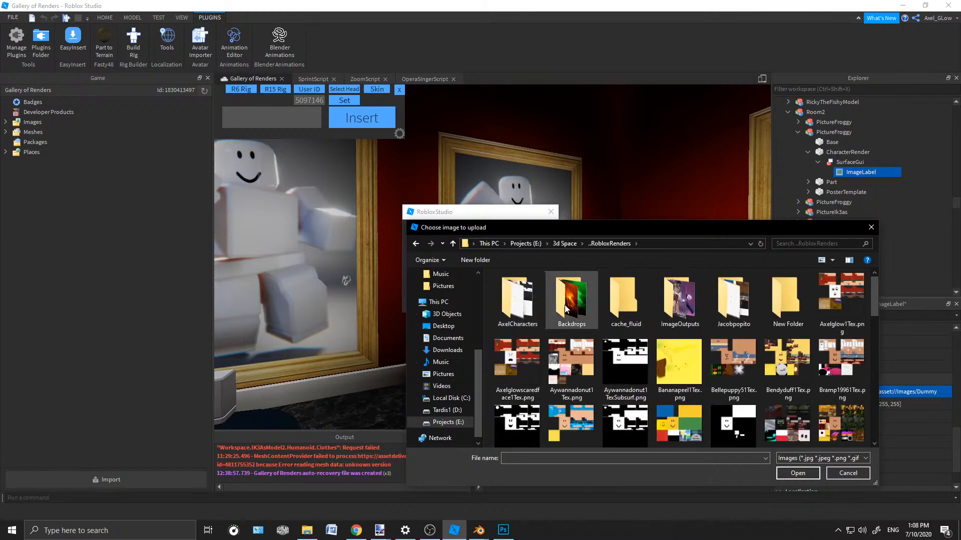
double_click(662, 299)
Create the frame's image from PikaGame.png under the name PikaGame, and publish the place to Roblox
drag(876, 288, 875, 353)
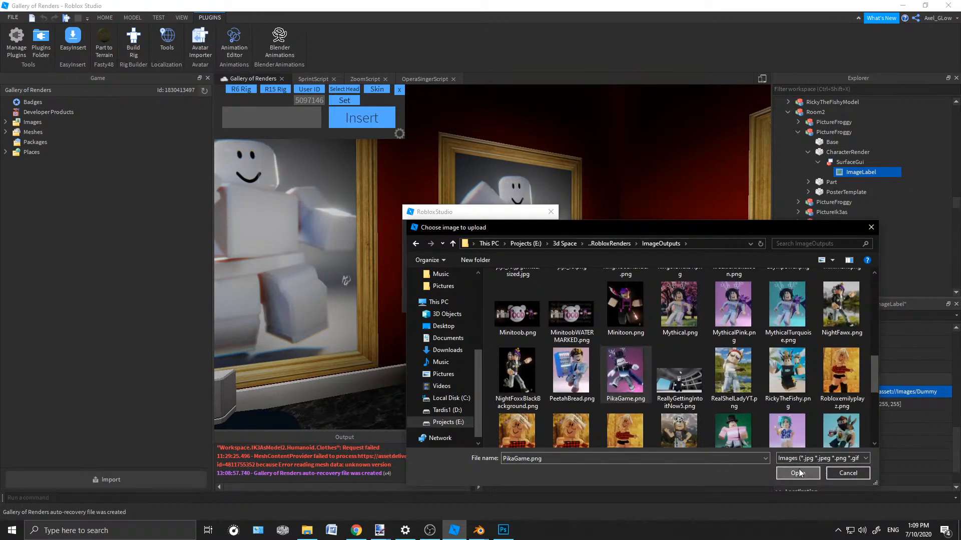
click(798, 473)
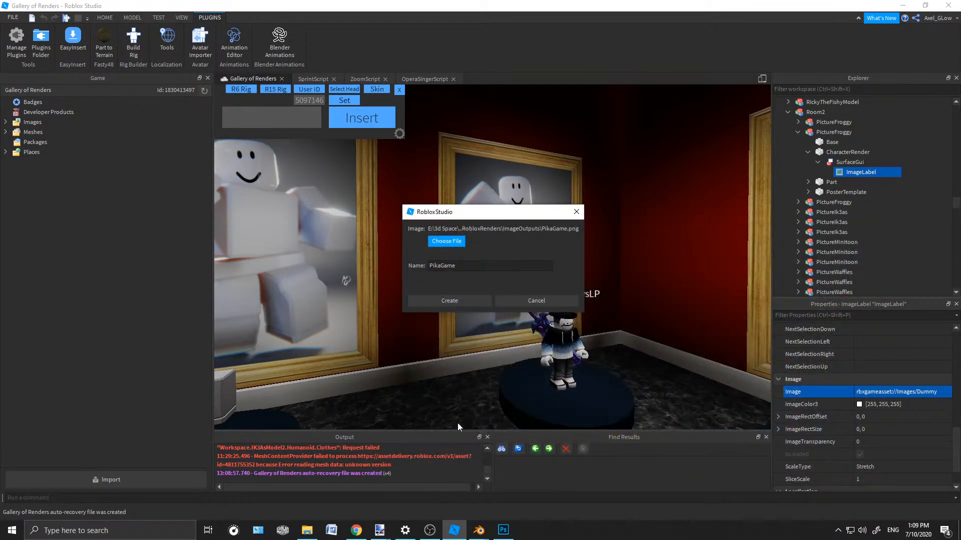
click(449, 301)
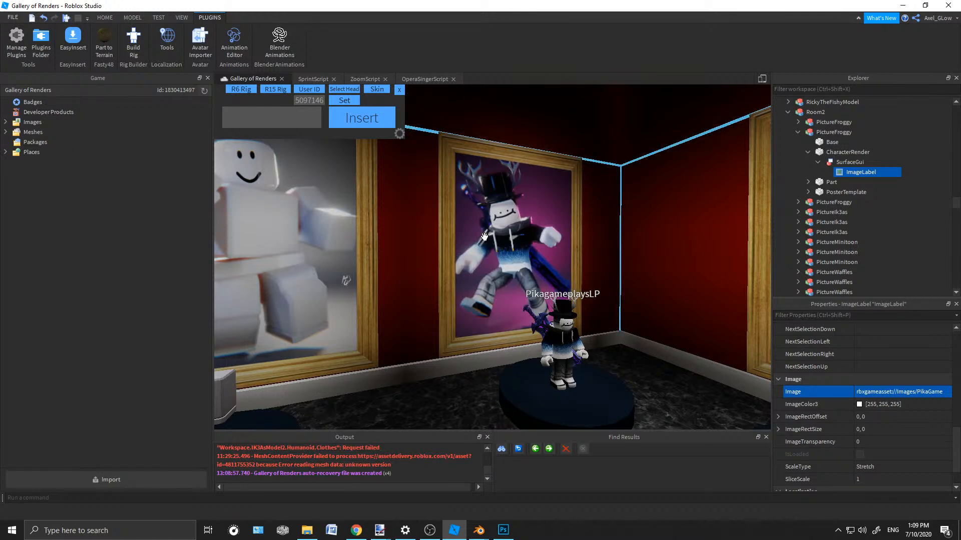
click(12, 17)
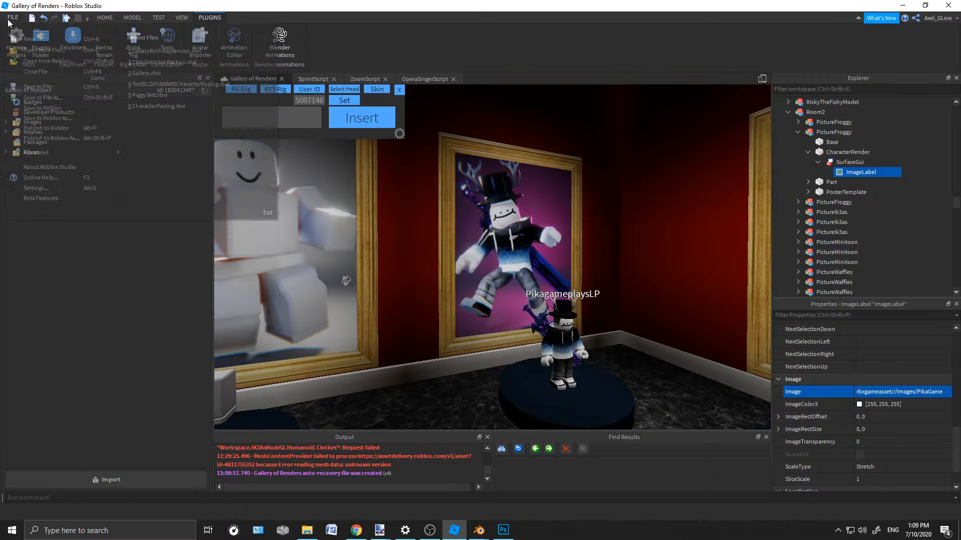
click(50, 126)
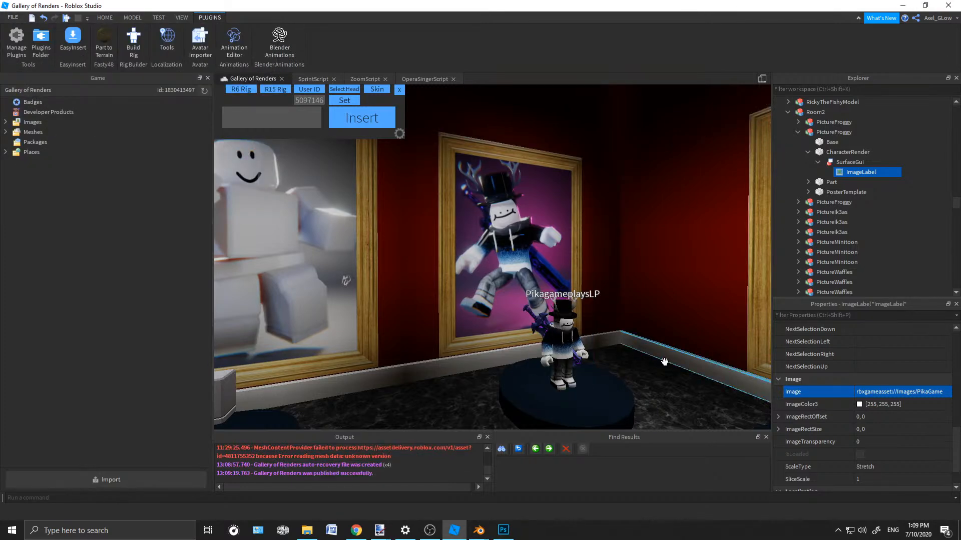
Move through the gallery room to examine the new framed render alongside the dummy frames, other pictures and the room's entrance
right_drag(637, 349, 637, 348)
key(w)
right_drag(591, 376, 593, 363)
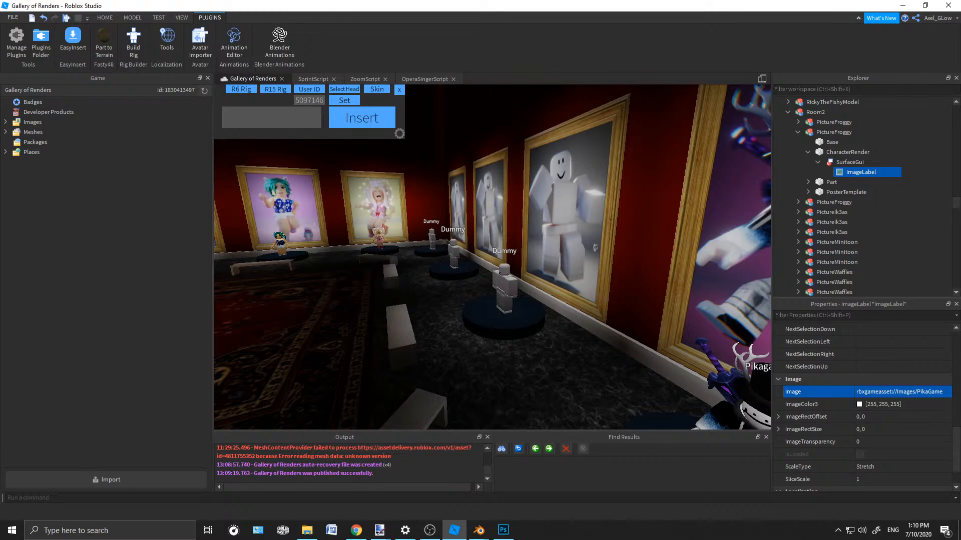
right_drag(553, 284, 510, 249)
key(w)
key(w)
key(w)
key(w)
key(w)
right_drag(509, 249, 510, 249)
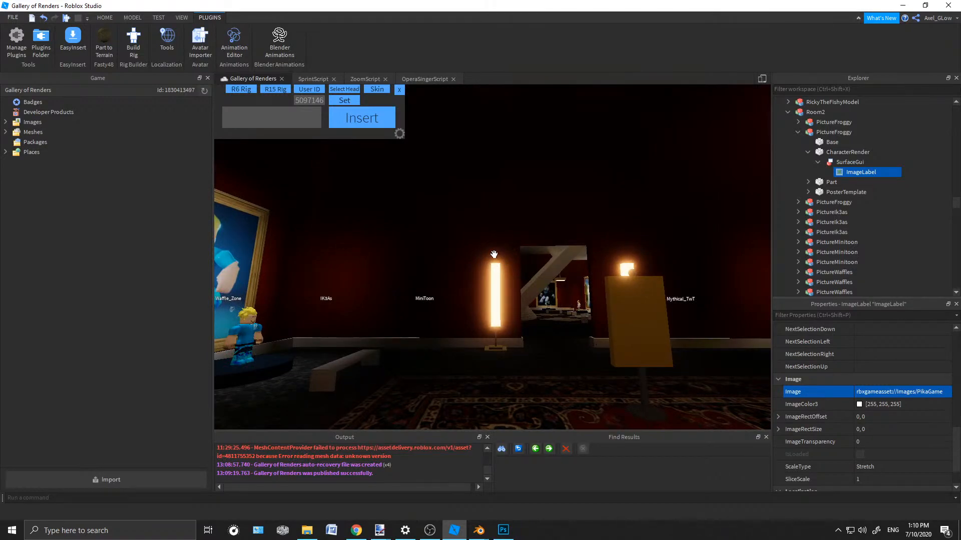
right_drag(494, 254, 493, 254)
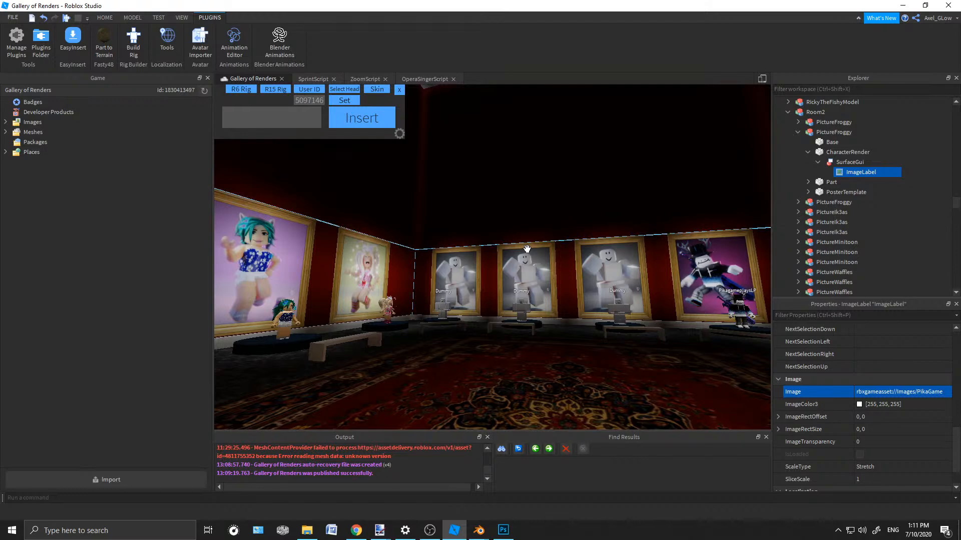
right_drag(502, 258, 503, 258)
key(w)
key(w)
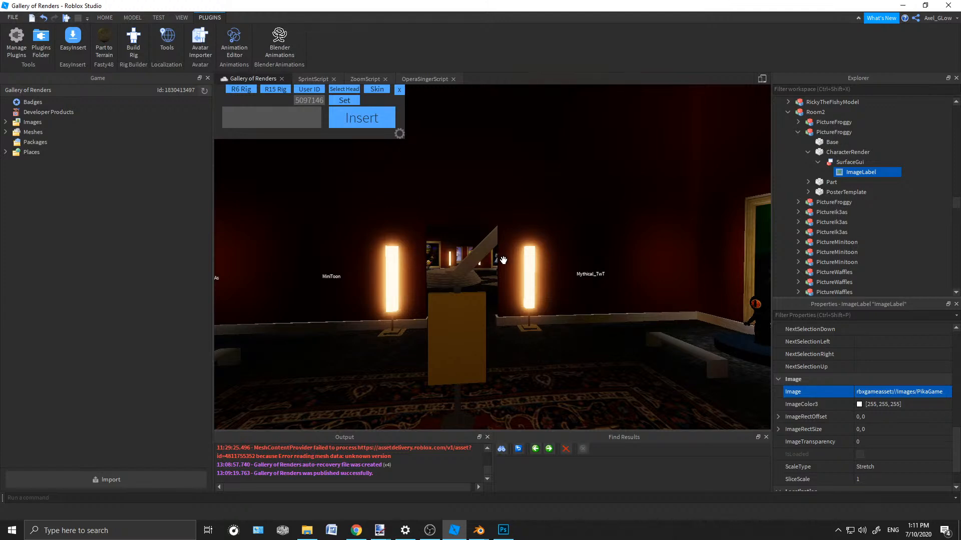
Switch to the Chrome browser
key(alt+Tab)
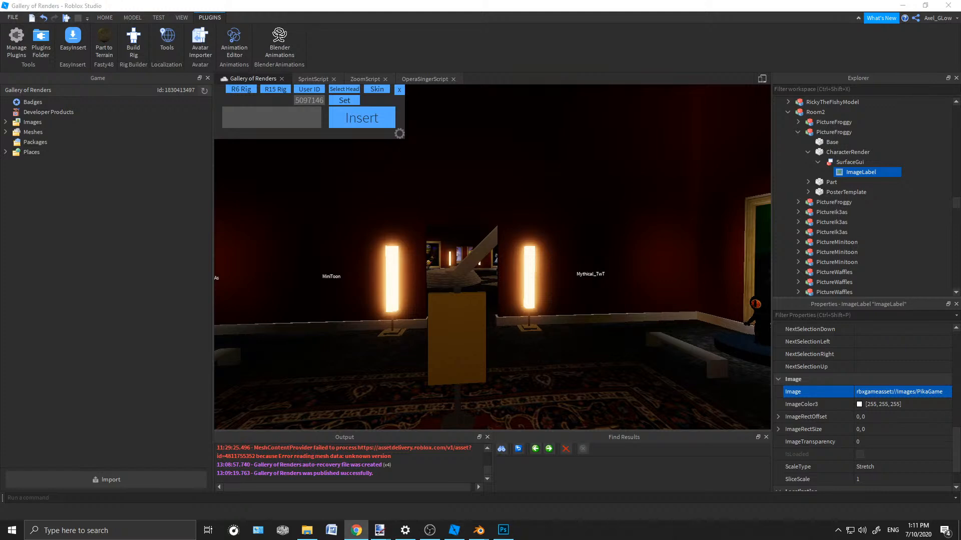